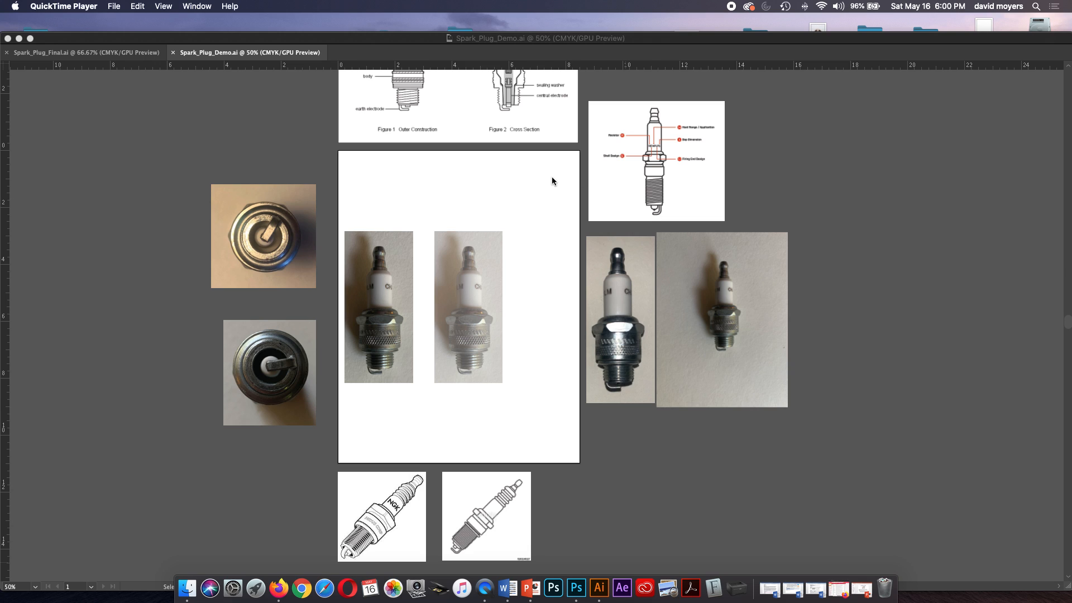
Examine the reference drawings and photos around the artboard and the two spark plug photos on it.
{"action": "scroll", "coordinate": [539, 187], "scroll_direction": "up", "scroll_amount": 4}
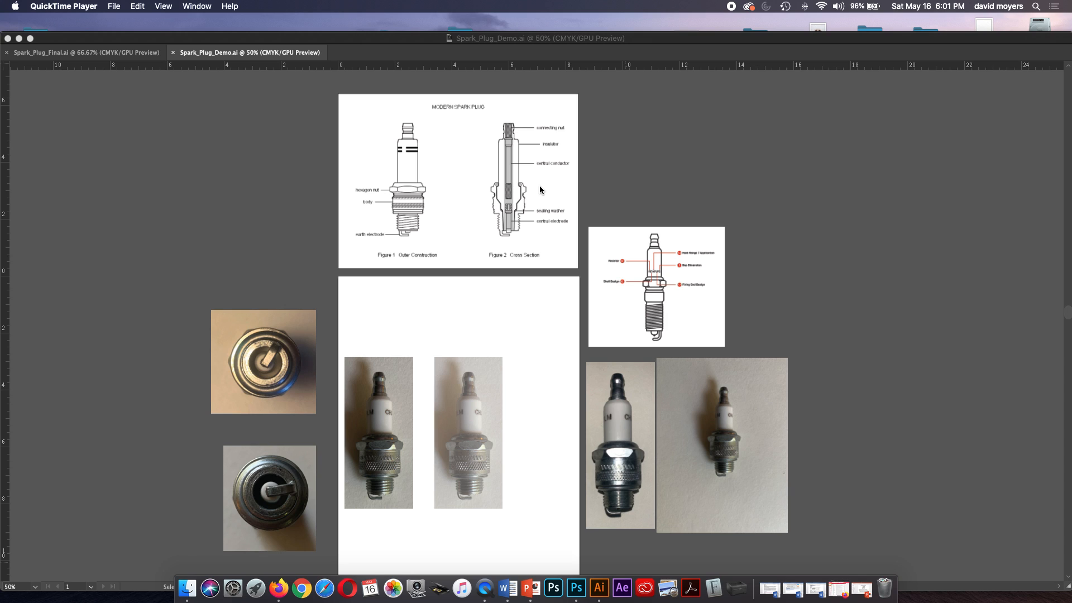
{"action": "scroll", "coordinate": [540, 187], "scroll_direction": "down", "scroll_amount": 1}
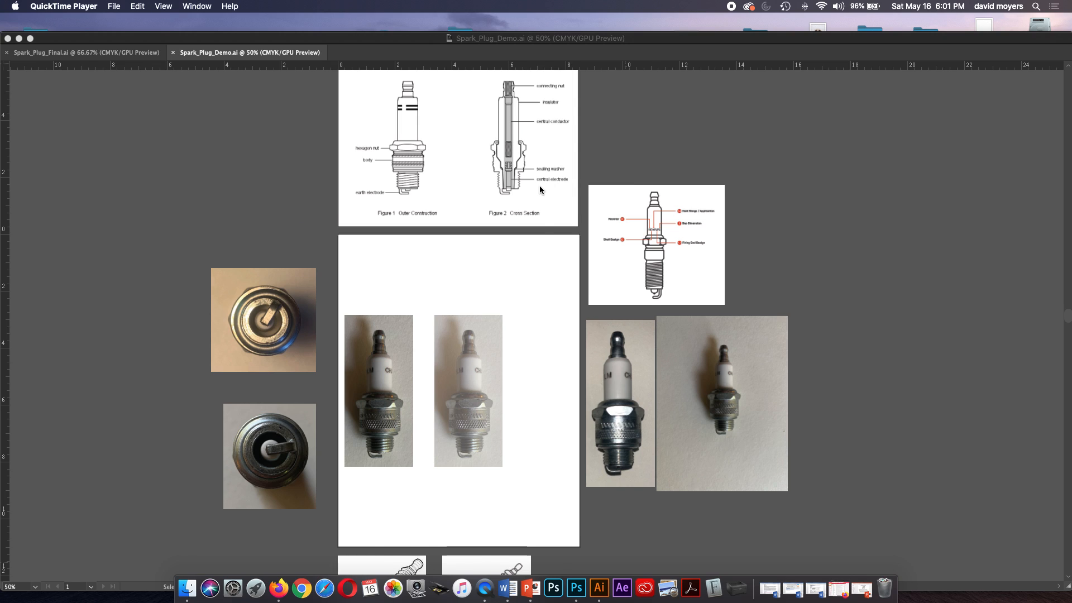
{"action": "scroll", "coordinate": [540, 190], "scroll_direction": "down", "scroll_amount": 1}
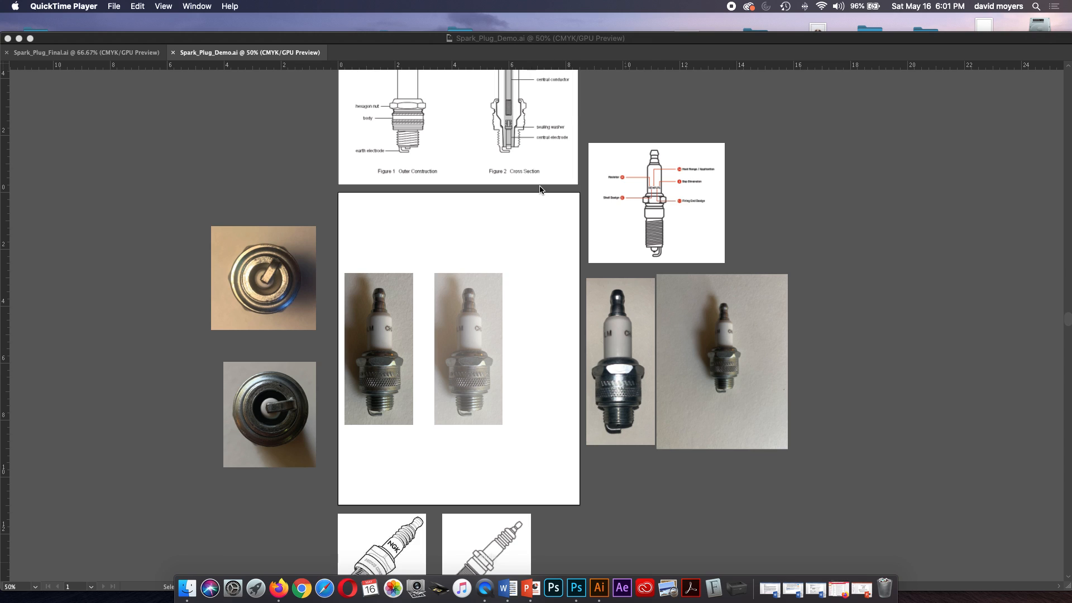
{"action": "scroll", "coordinate": [540, 190], "scroll_direction": "down", "scroll_amount": 1}
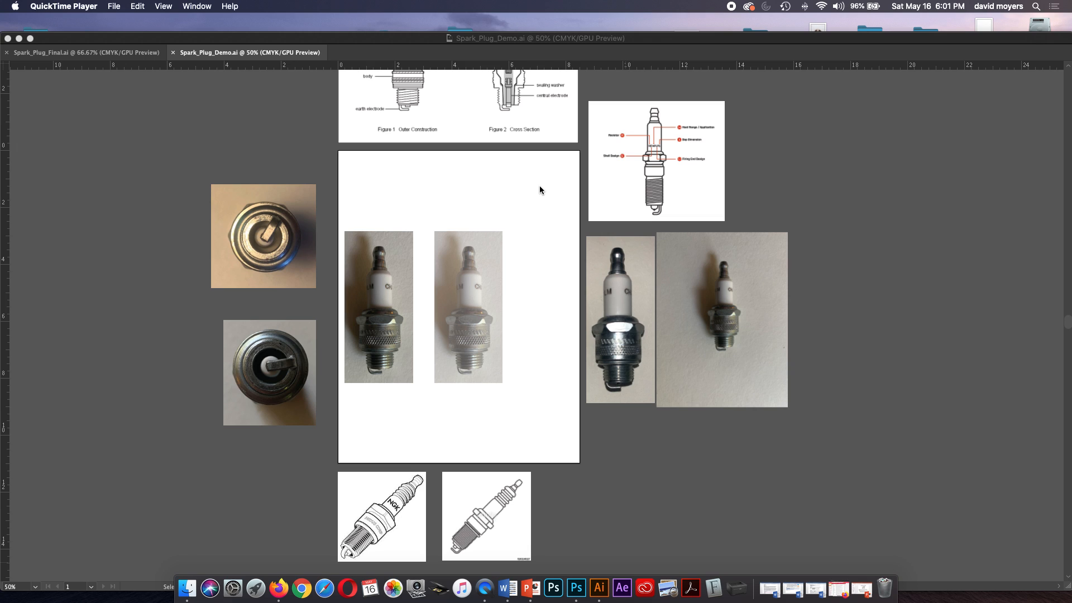
{"action": "left_click", "coordinate": [456, 341]}
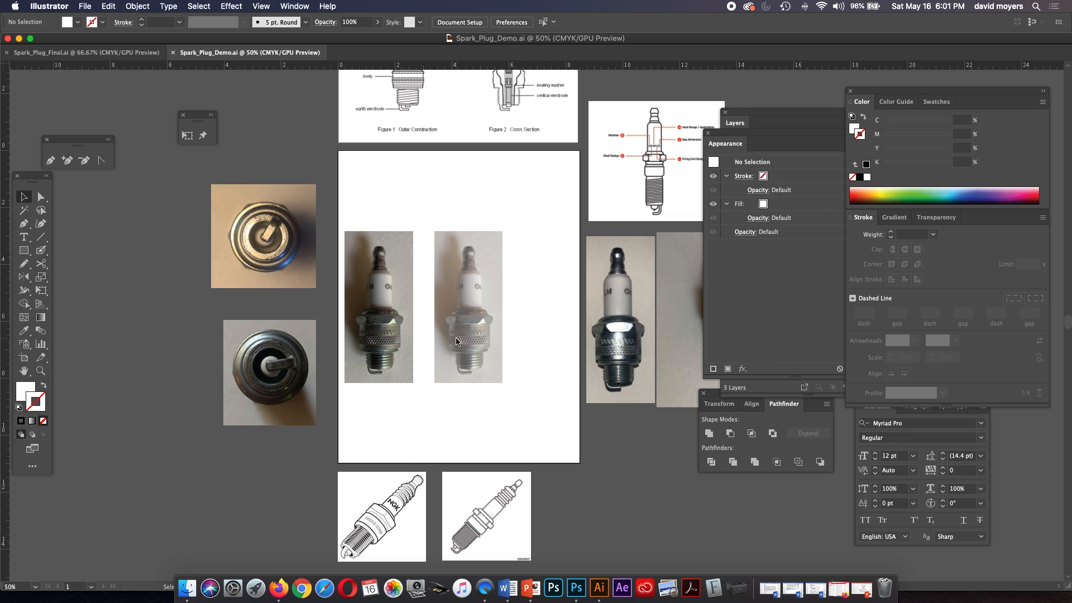
{"action": "left_click", "coordinate": [40, 369]}
{"action": "left_click", "coordinate": [456, 323]}
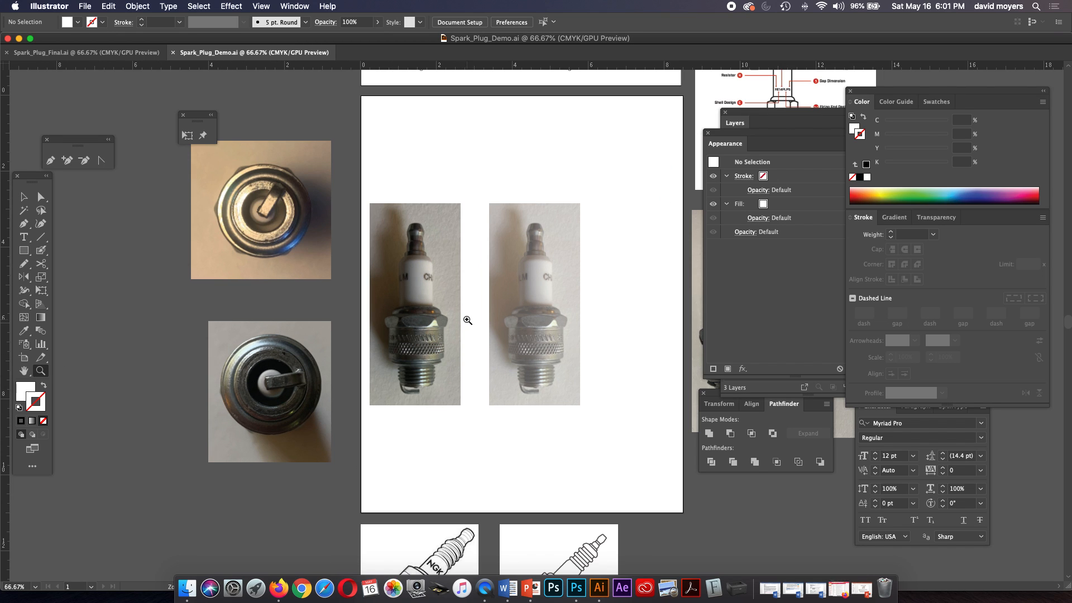
{"action": "left_click", "coordinate": [530, 319]}
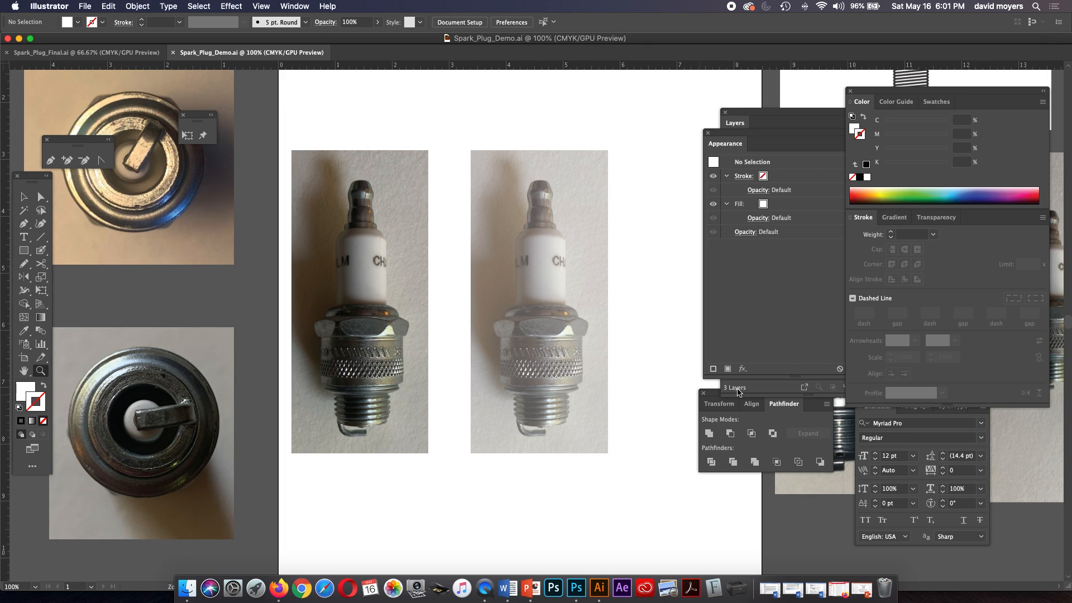
Rearrange the Pathfinder, Appearance and Layers panels so that the full layer list is exposed.
{"action": "left_click_drag", "start_coordinate": [714, 394], "coordinate": [727, 435]}
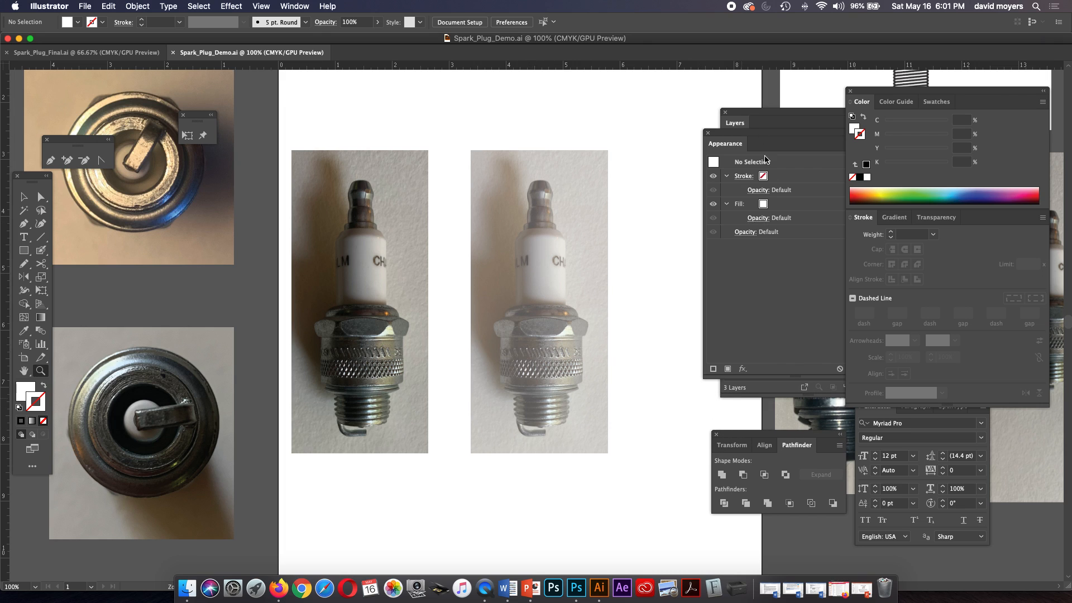
{"action": "left_click_drag", "start_coordinate": [756, 133], "coordinate": [723, 221]}
{"action": "left_click_drag", "start_coordinate": [750, 114], "coordinate": [701, 93]}
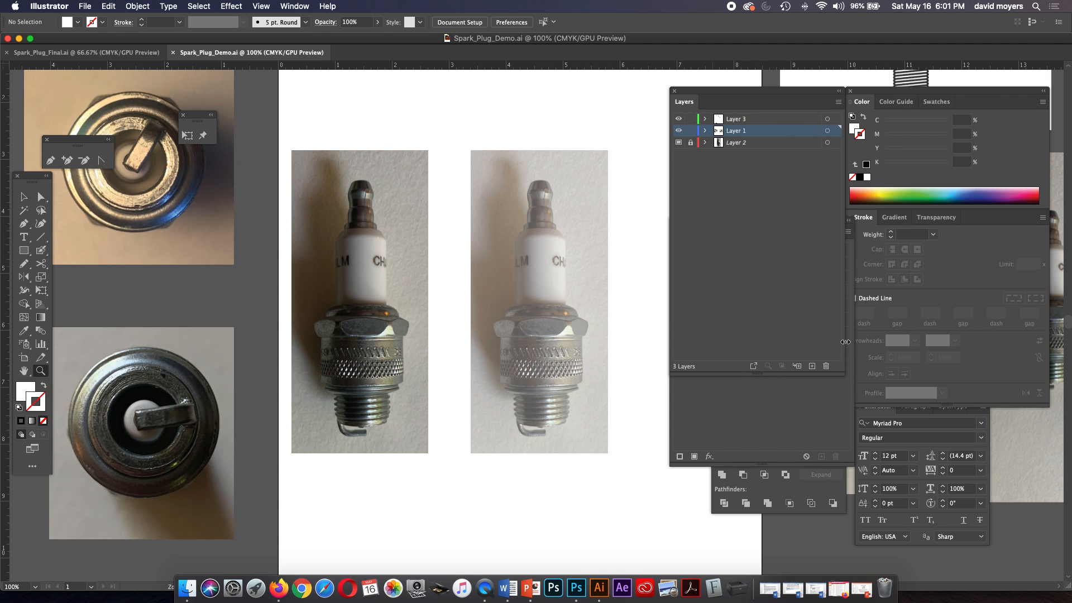
{"action": "left_click_drag", "start_coordinate": [839, 370], "coordinate": [822, 229]}
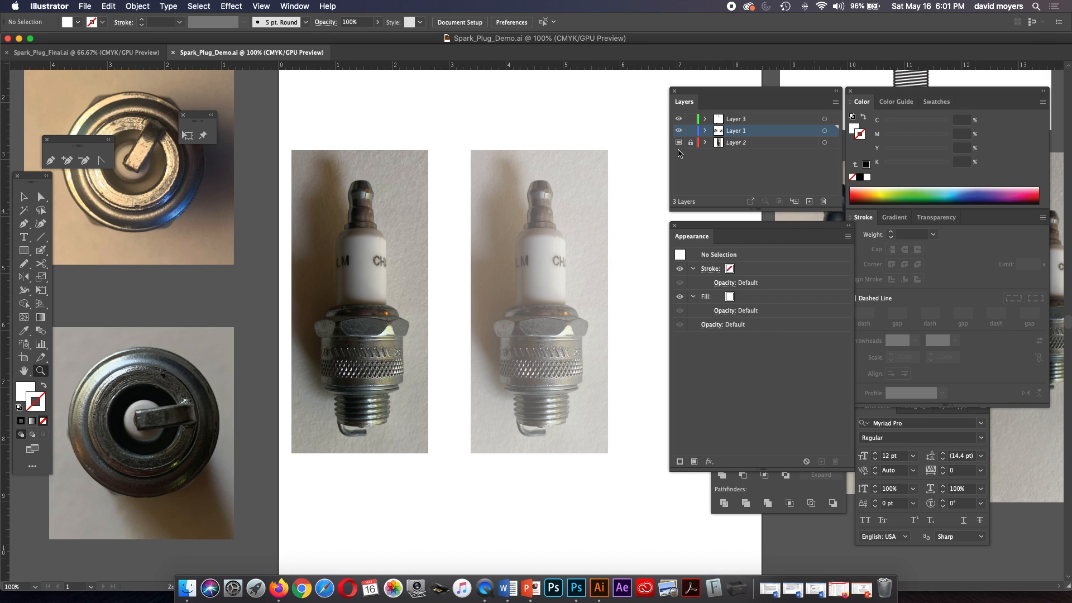
Check what Layer 2 and Layer 3 contain by hiding and reshowing each one.
{"action": "left_click", "coordinate": [678, 143]}
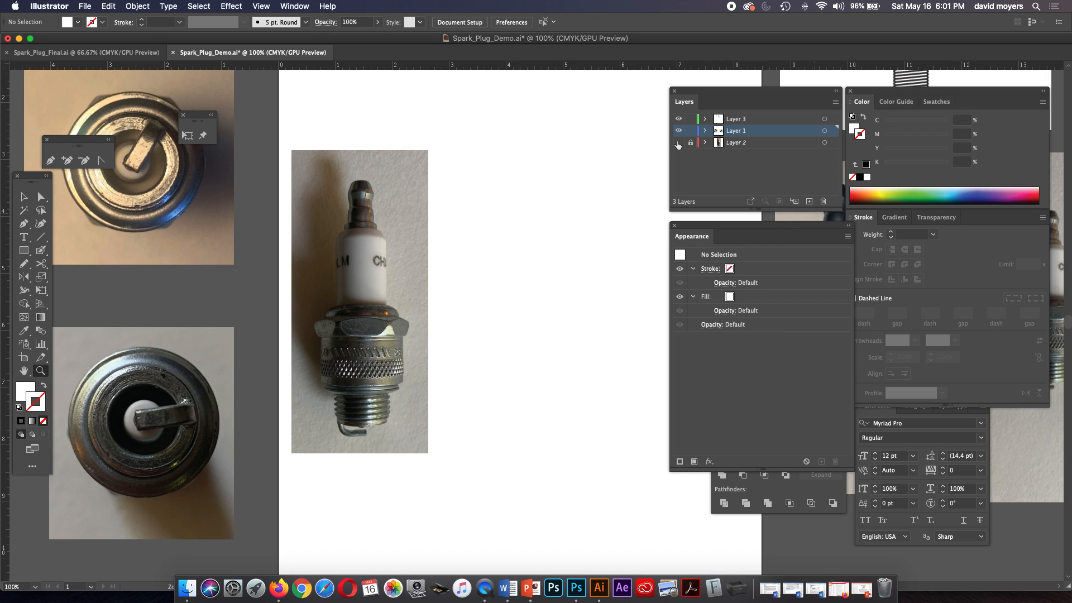
{"action": "left_click", "coordinate": [678, 144]}
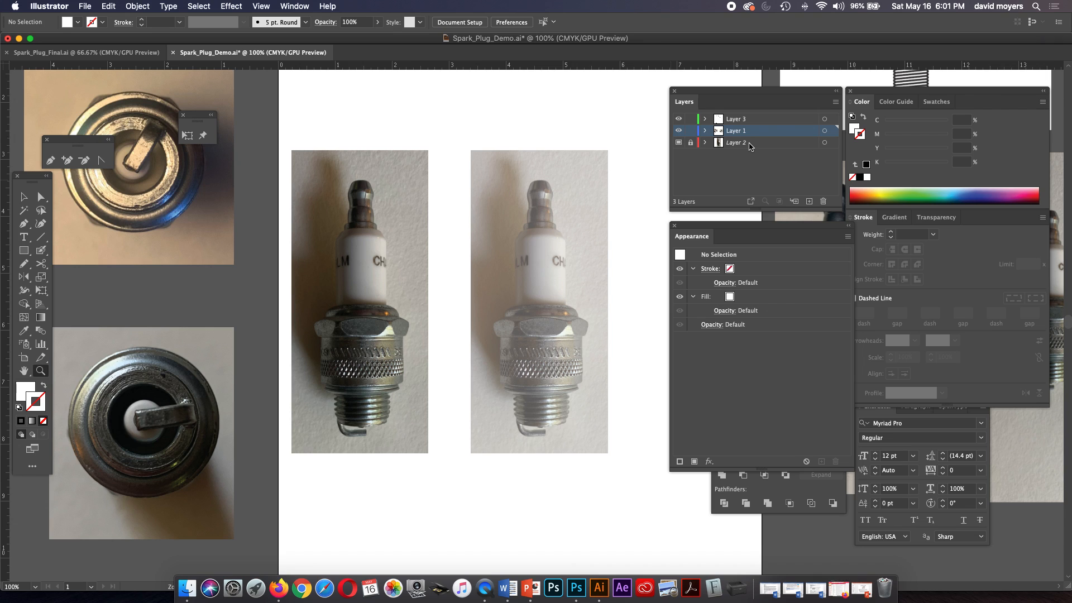
{"action": "left_click", "coordinate": [679, 119]}
{"action": "left_click", "coordinate": [679, 119]}
Add a new layer above Layer 3 and lock Layer 3 and Layer 1.
{"action": "left_click", "coordinate": [753, 119]}
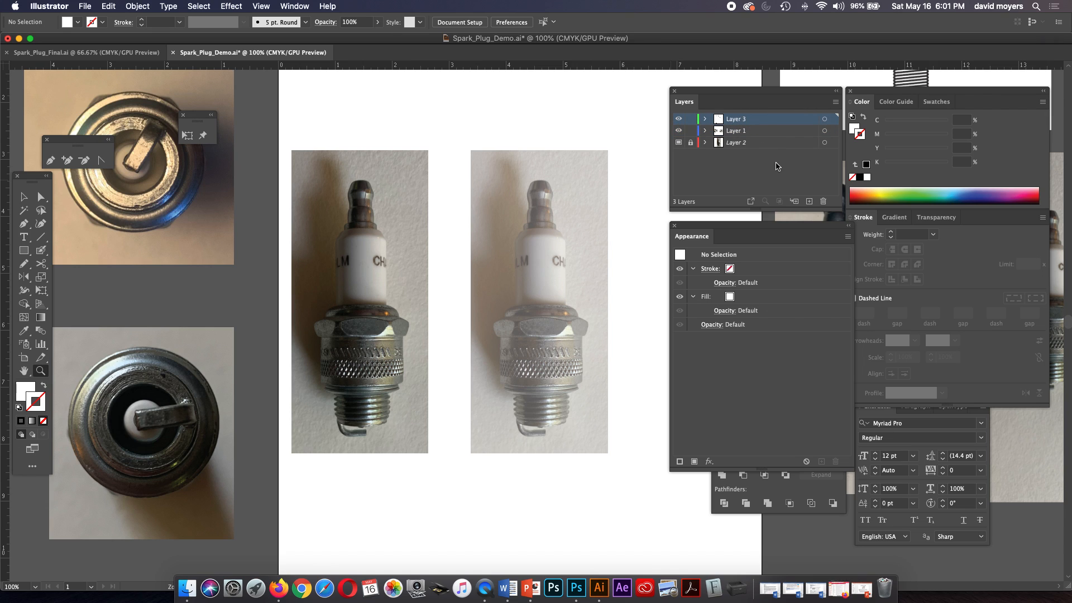
{"action": "left_click", "coordinate": [808, 201]}
{"action": "left_click", "coordinate": [691, 144]}
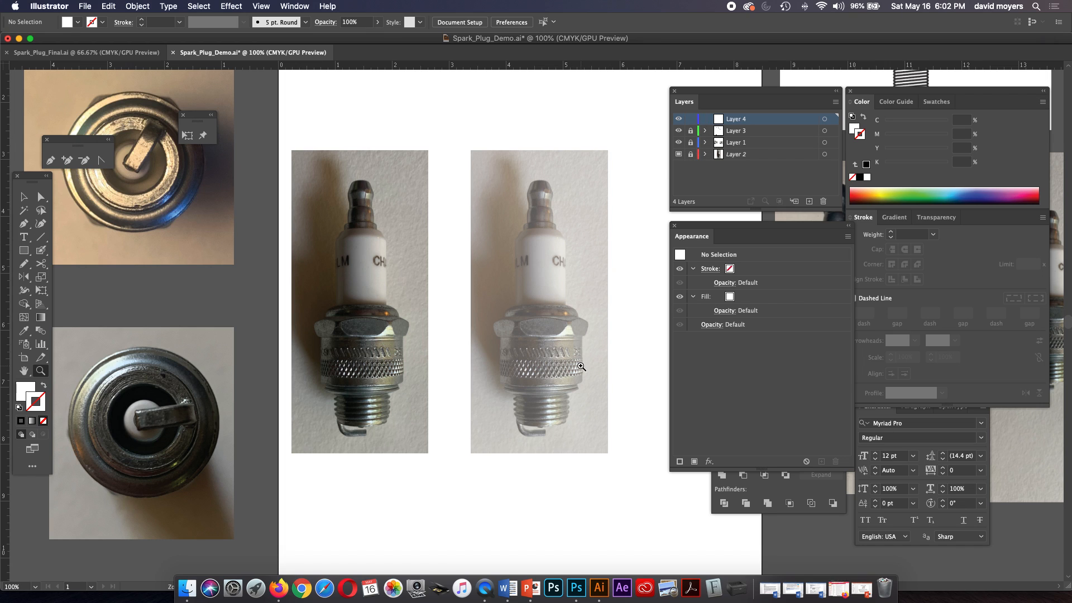
Compare the threaded lower section of the spark plug photo with the threads in the line drawings below the artboard.
{"action": "left_click_drag", "start_coordinate": [580, 366], "coordinate": [581, 367]}
{"action": "left_click", "coordinate": [569, 366]}
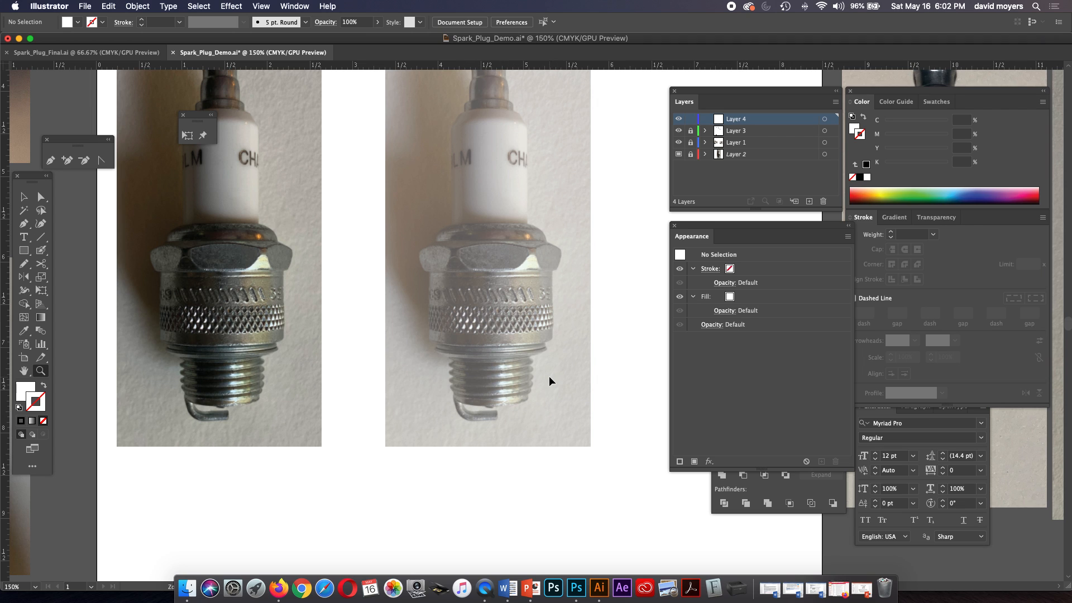
{"action": "key", "text": "super+minus"}
{"action": "key", "text": "super+minus"}
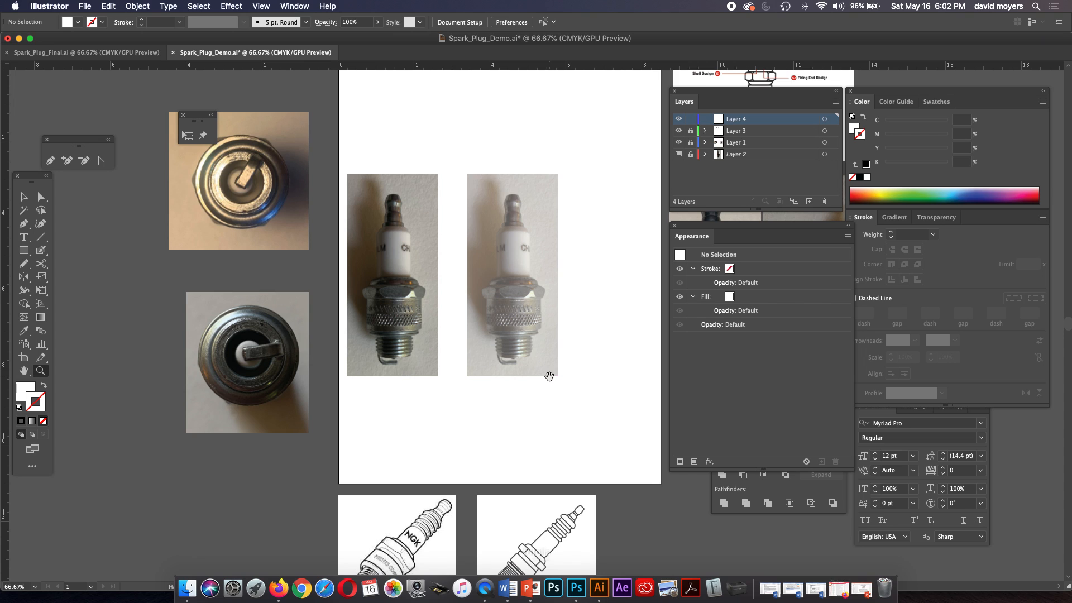
{"action": "left_click_drag", "start_coordinate": [546, 375], "coordinate": [551, 222]}
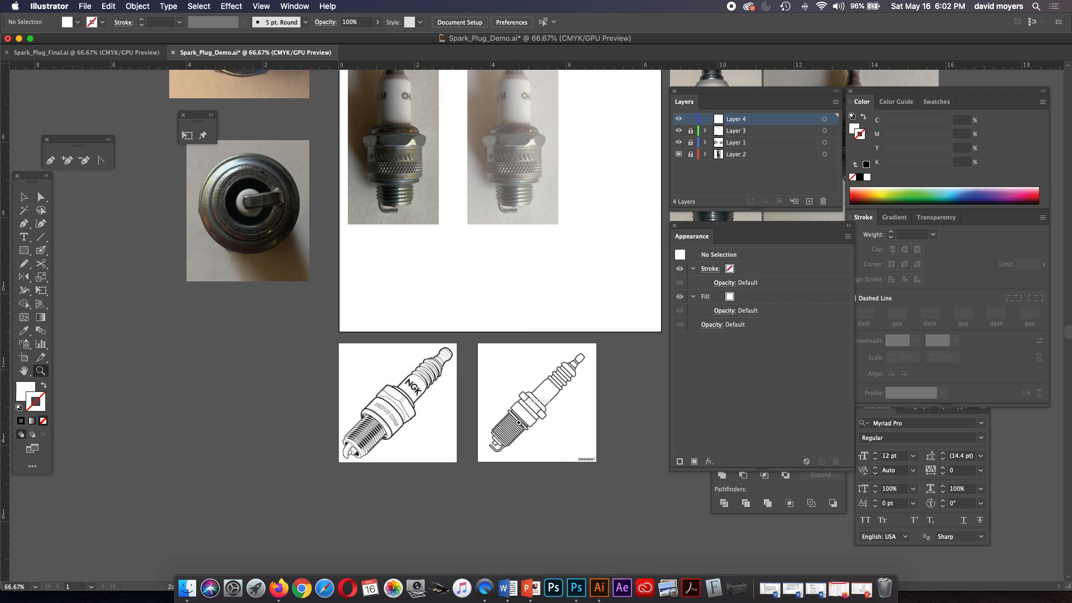
{"action": "left_click", "coordinate": [519, 423]}
{"action": "left_click", "coordinate": [503, 455]}
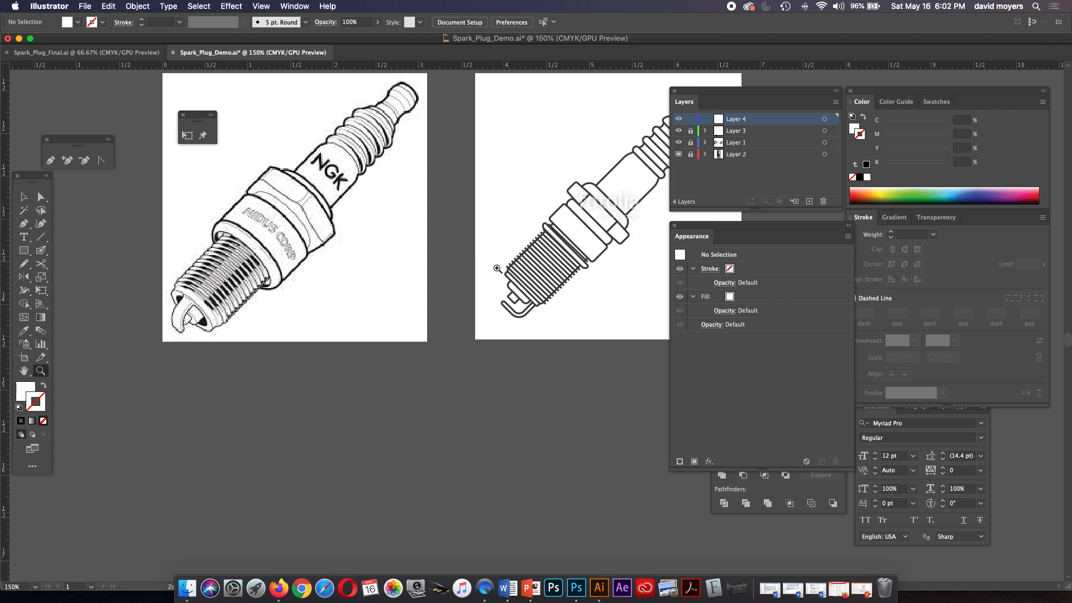
{"action": "scroll", "coordinate": [507, 276], "scroll_direction": "up", "scroll_amount": 15}
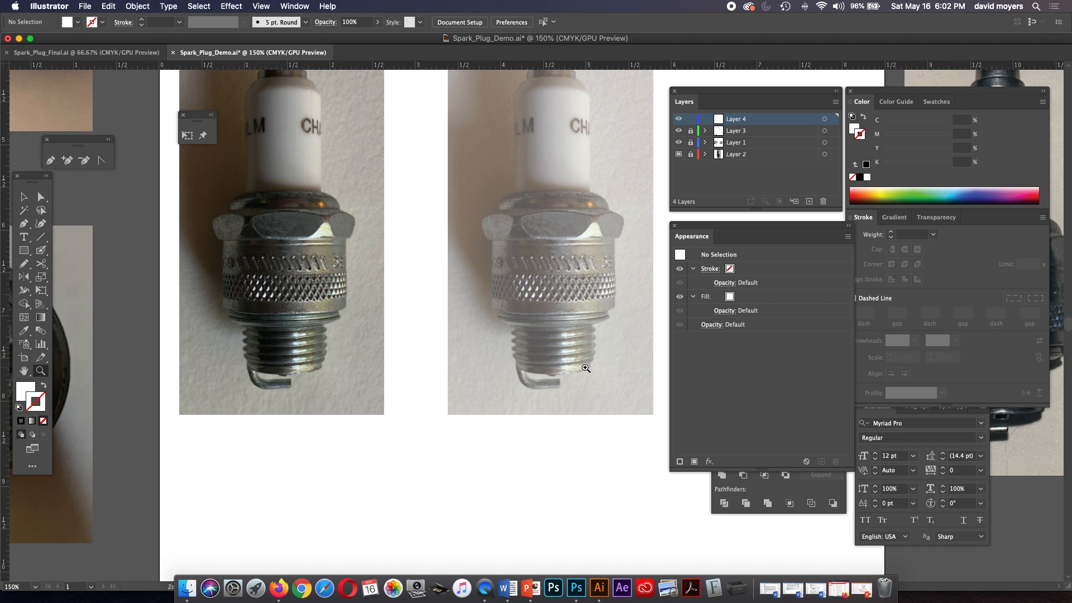
Draw a rectangle about 0.89 by 0.56 in over the threaded section of the faded spark plug photo.
{"action": "left_click", "coordinate": [586, 368]}
{"action": "left_click_drag", "start_coordinate": [510, 313], "coordinate": [535, 339]}
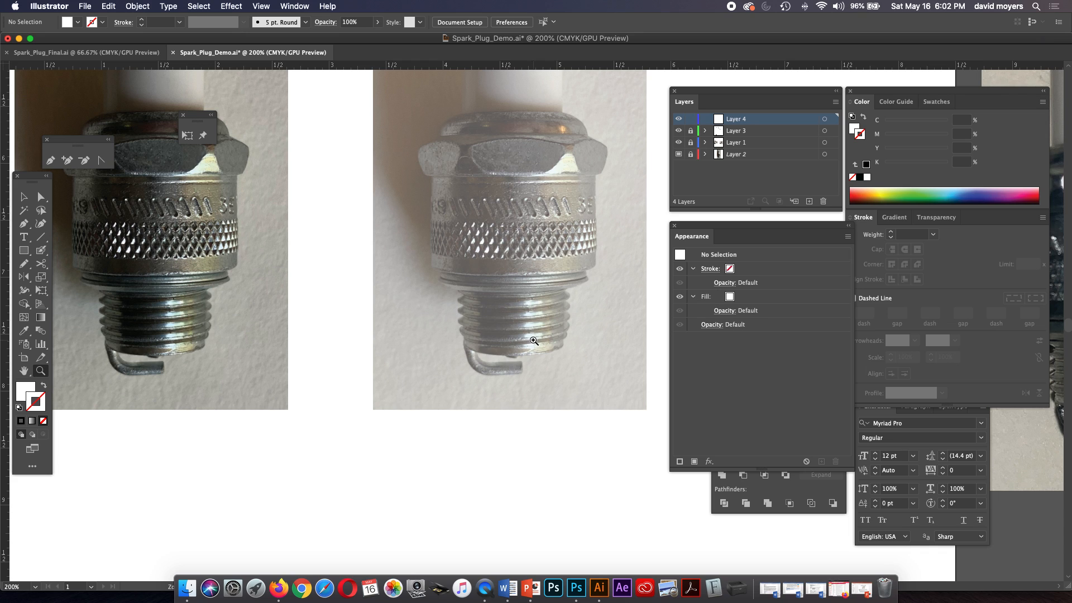
{"action": "left_click", "coordinate": [24, 250]}
{"action": "left_click_drag", "start_coordinate": [463, 291], "coordinate": [564, 354]}
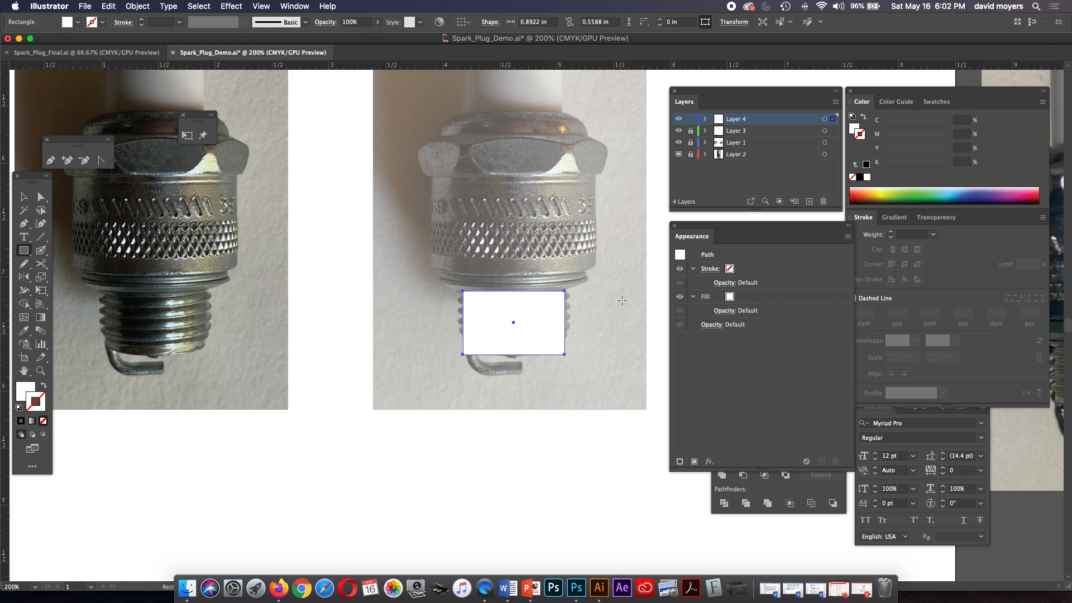
Give the thread rectangle no fill and a black 1 pt stroke.
{"action": "left_click", "coordinate": [854, 127]}
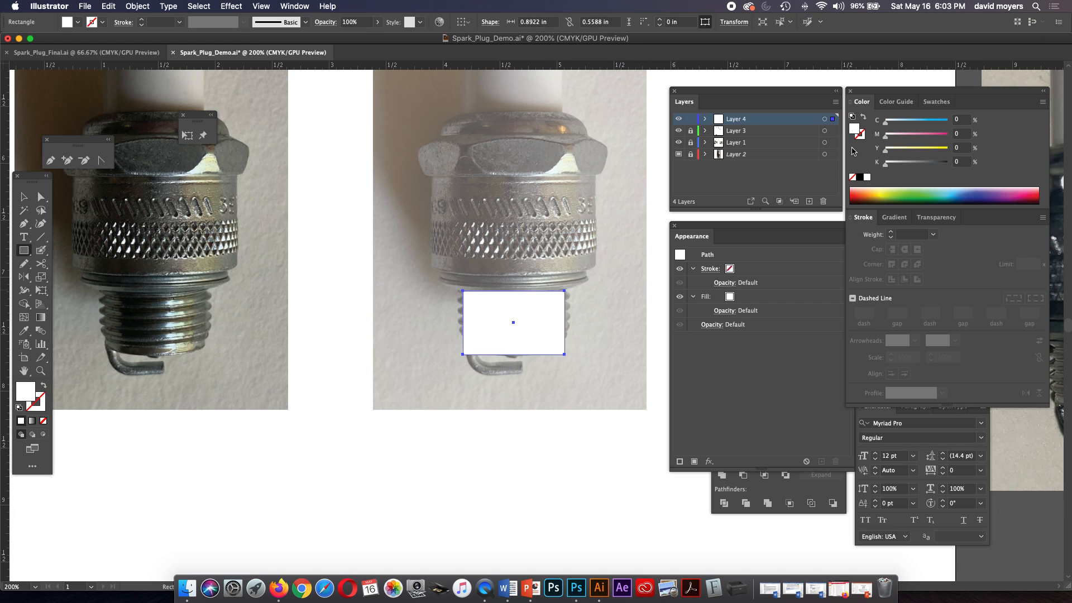
{"action": "left_click", "coordinate": [852, 177]}
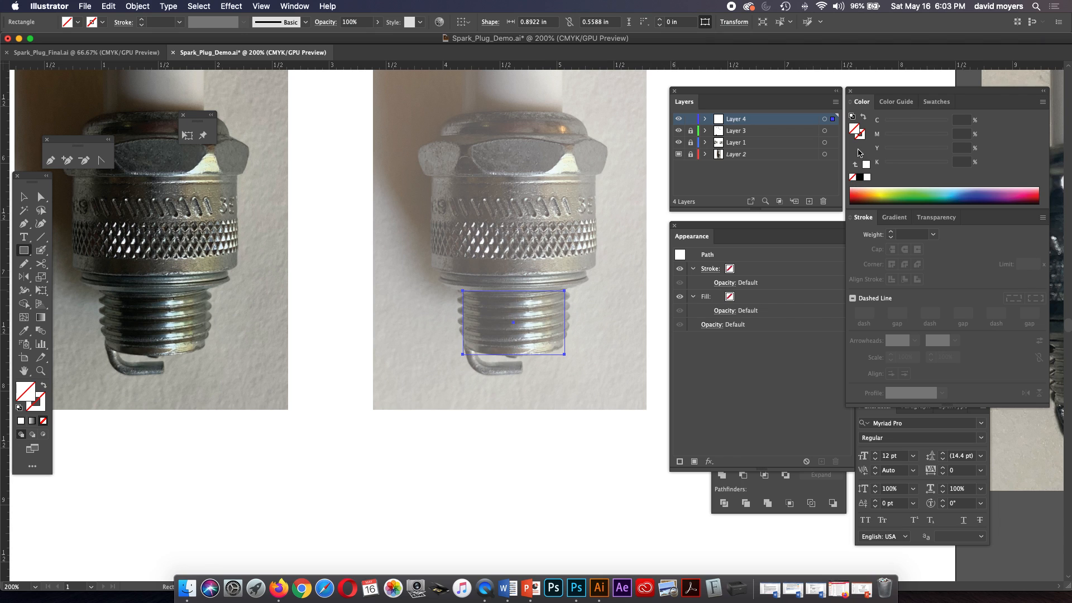
{"action": "left_click", "coordinate": [860, 177]}
{"action": "left_click", "coordinate": [891, 234]}
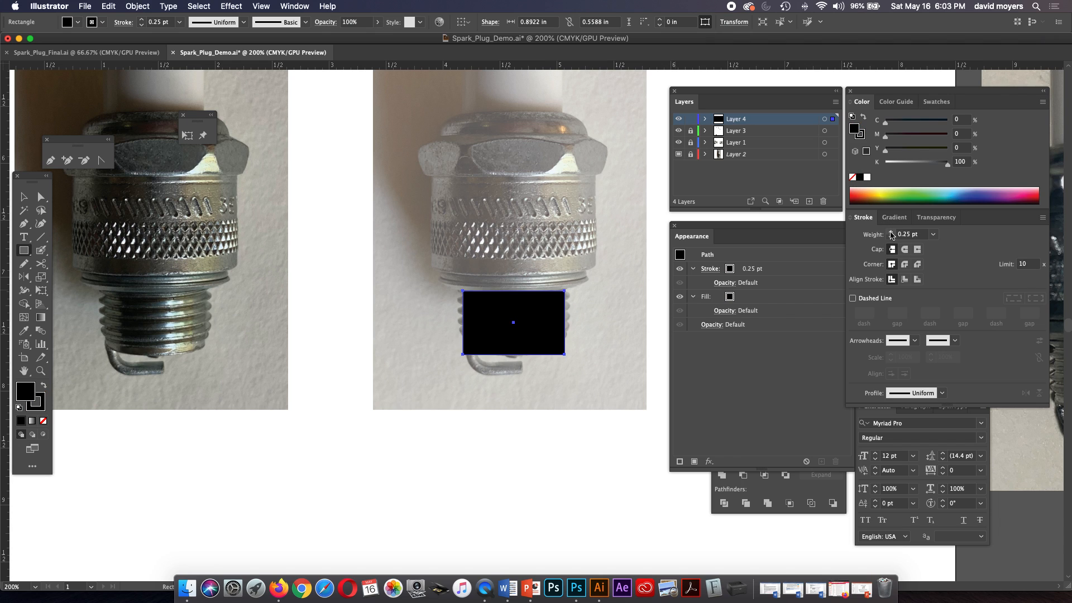
{"action": "left_click", "coordinate": [852, 177]}
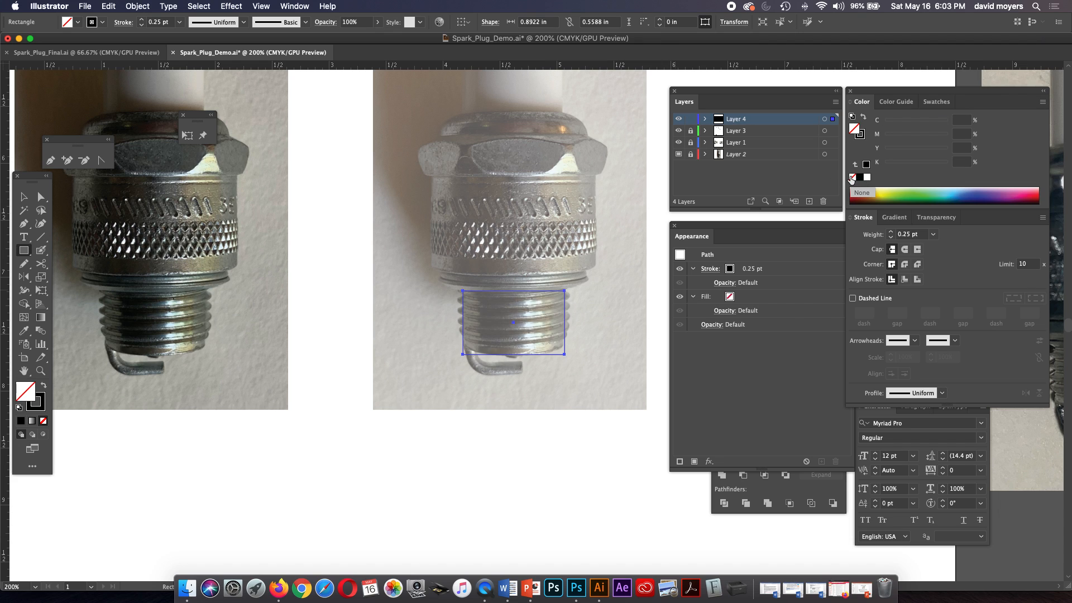
{"action": "left_click", "coordinate": [892, 232]}
{"action": "left_click", "coordinate": [891, 232]}
{"action": "left_click", "coordinate": [891, 232]}
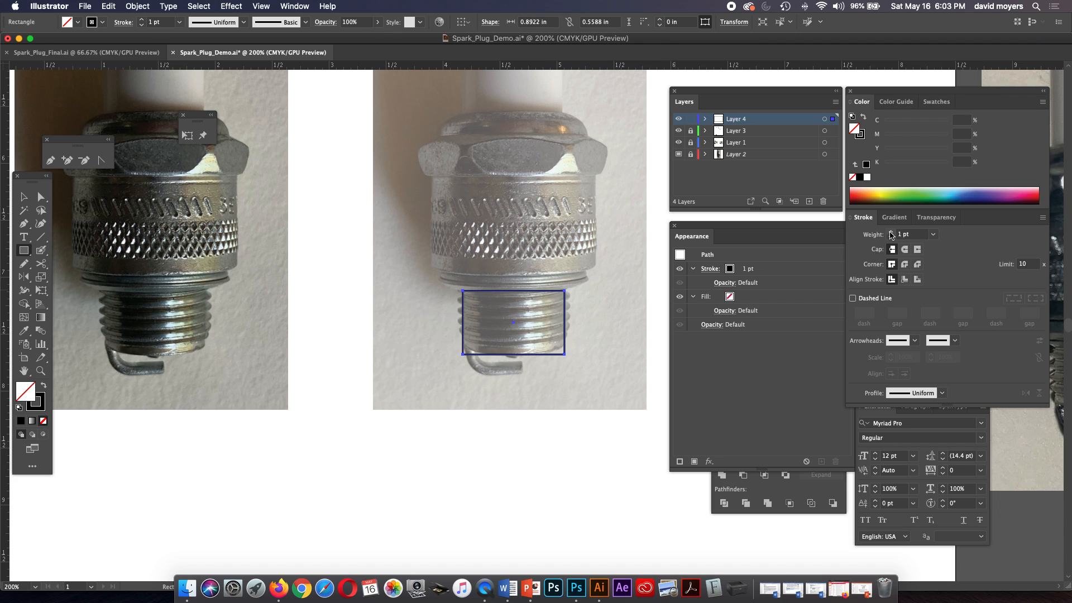
Place a vertical guide through the centre of the thread rectangle.
{"action": "key", "text": "z"}
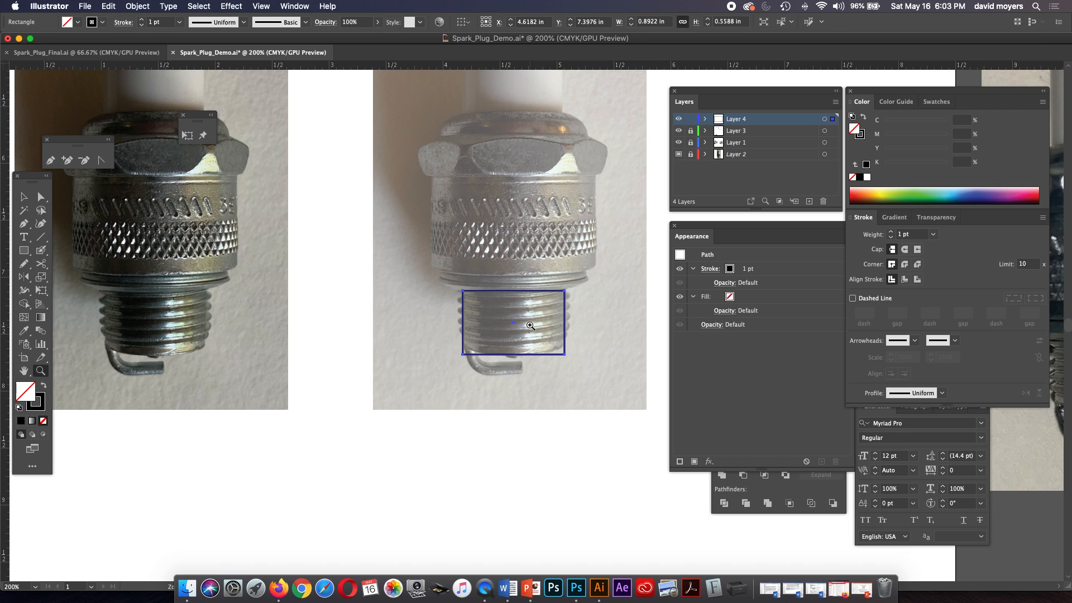
{"action": "key", "text": "v"}
{"action": "key", "text": "z"}
{"action": "key", "text": "super+r"}
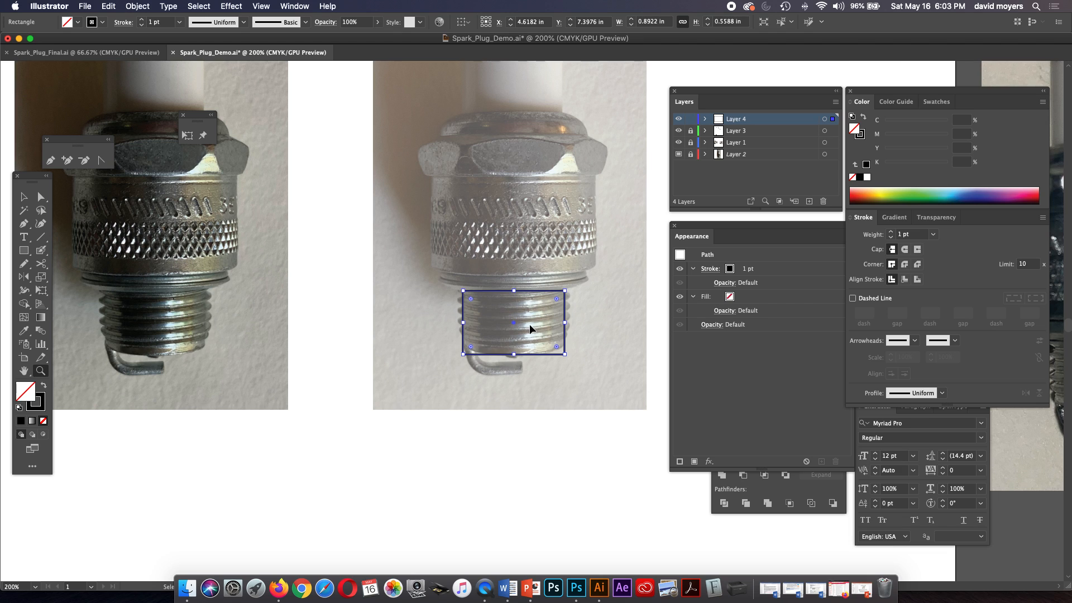
{"action": "key", "text": "super+r"}
{"action": "left_click_drag", "start_coordinate": [3, 318], "coordinate": [514, 327]}
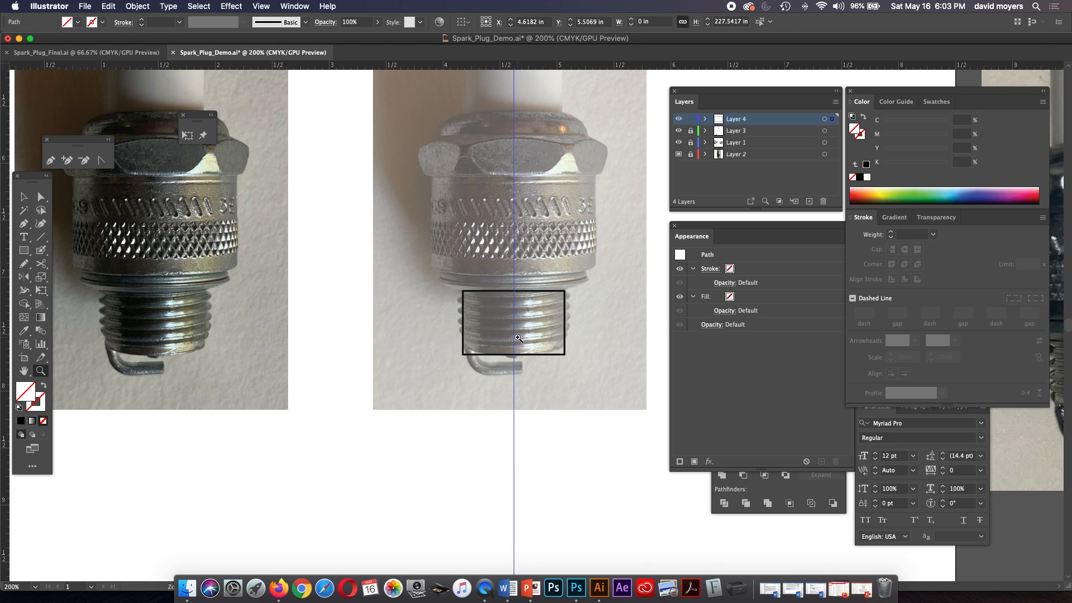
Examine how the threads are drawn in the two spark plug line drawings below the artboard.
{"action": "left_click", "coordinate": [543, 321]}
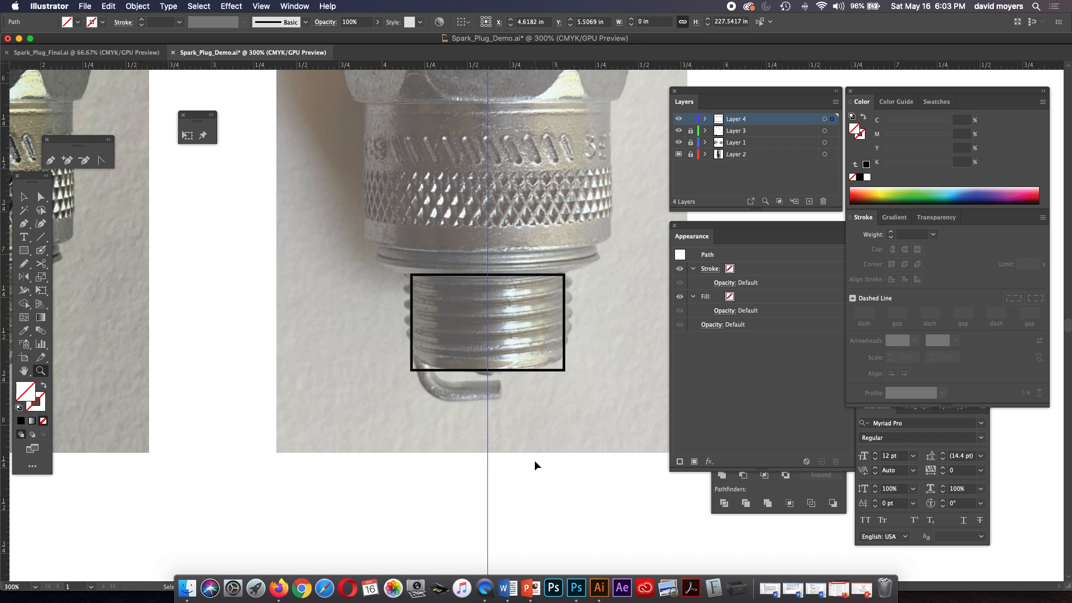
{"action": "key", "text": "super+minus"}
{"action": "key", "text": "super+minus"}
{"action": "key", "text": "super+minus"}
{"action": "key", "text": "super+minus"}
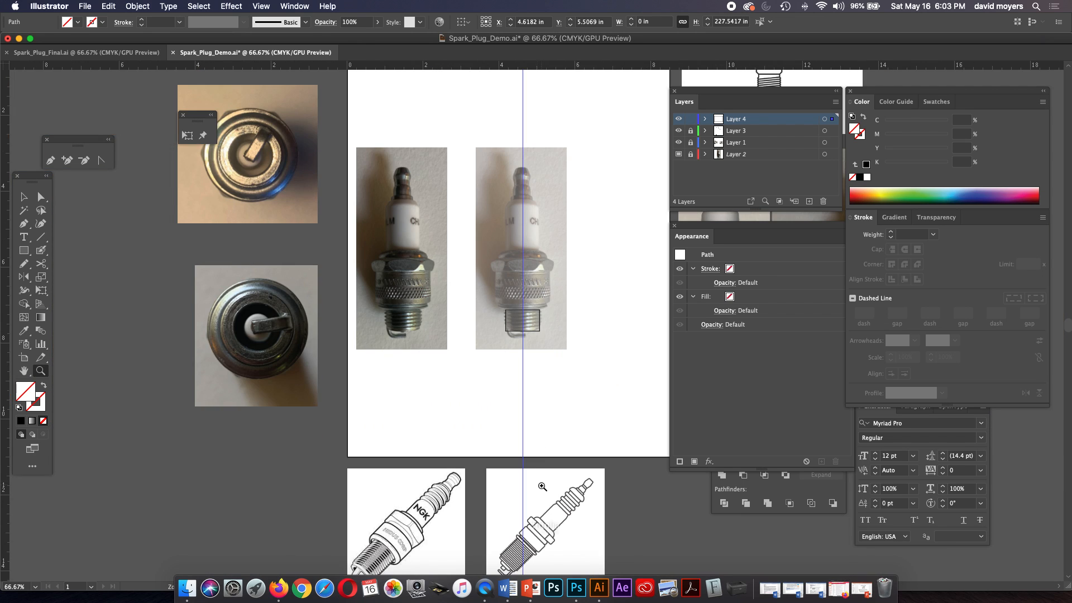
{"action": "left_click", "coordinate": [530, 535]}
{"action": "left_click", "coordinate": [532, 327]}
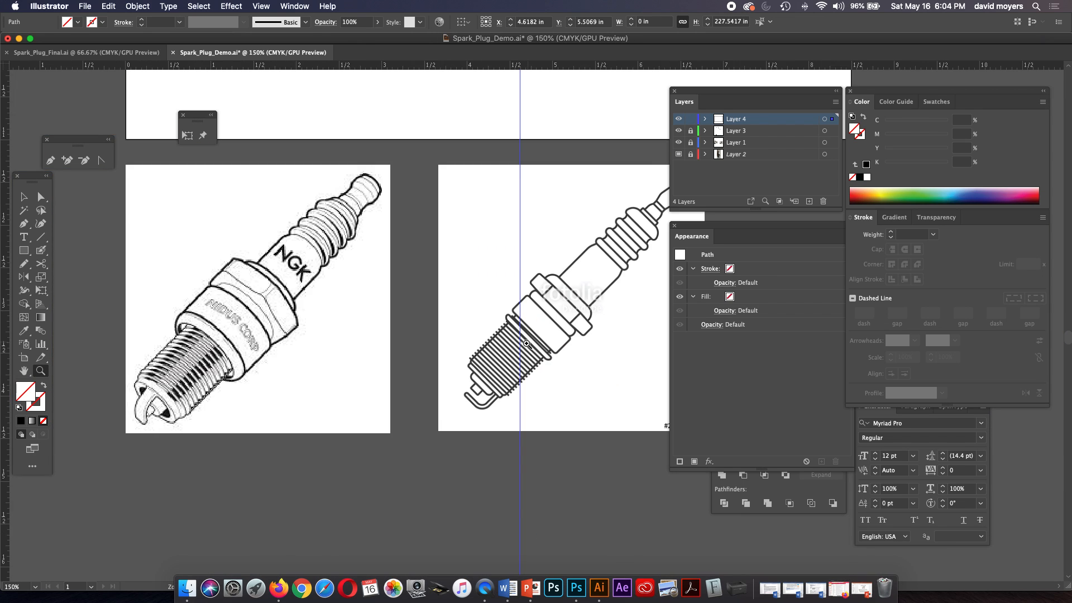
{"action": "left_click", "coordinate": [527, 342]}
{"action": "left_click_drag", "start_coordinate": [544, 339], "coordinate": [425, 383]}
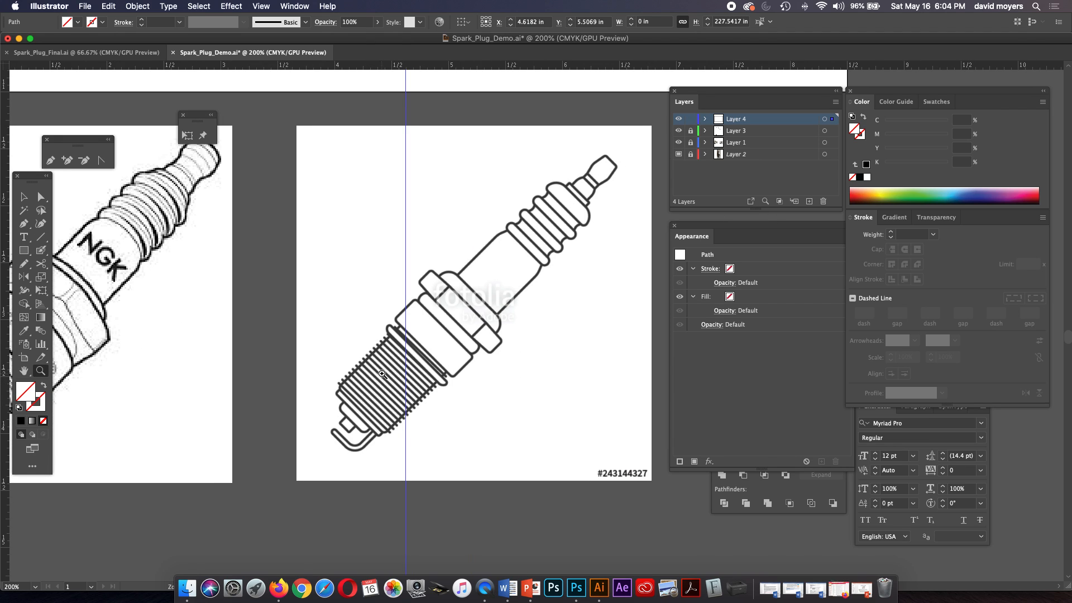
{"action": "left_click_drag", "start_coordinate": [358, 370], "coordinate": [532, 382]}
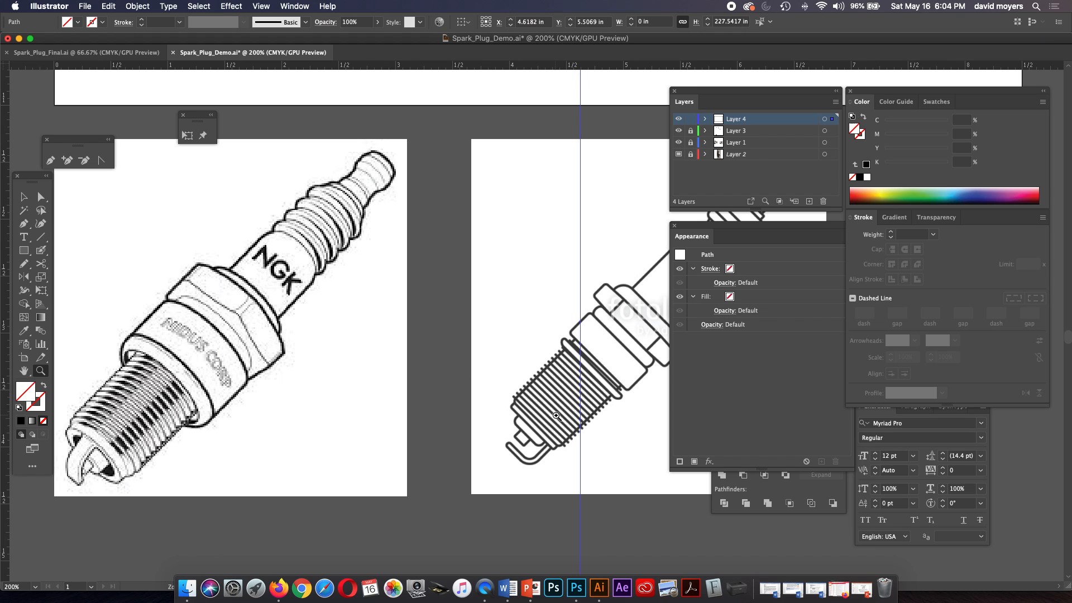
{"action": "left_click_drag", "start_coordinate": [555, 399], "coordinate": [415, 479]}
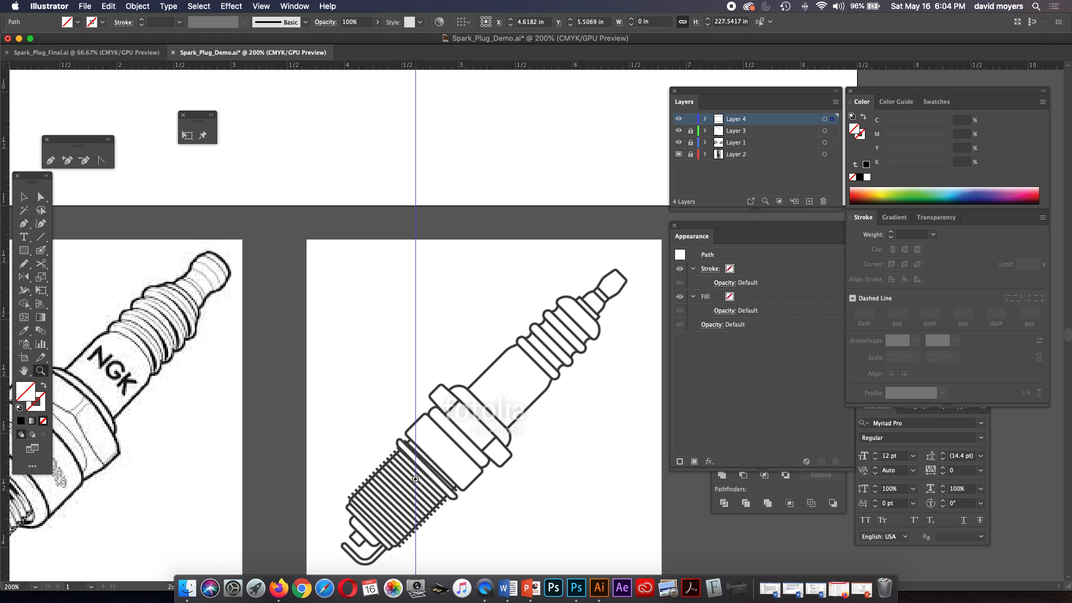
Examine how the threads are drawn in the Figure 1 outer construction diagram above the artboard.
{"action": "key", "text": "super+minus"}
{"action": "key", "text": "super+minus"}
{"action": "key", "text": "super+minus"}
{"action": "key", "text": "super+minus"}
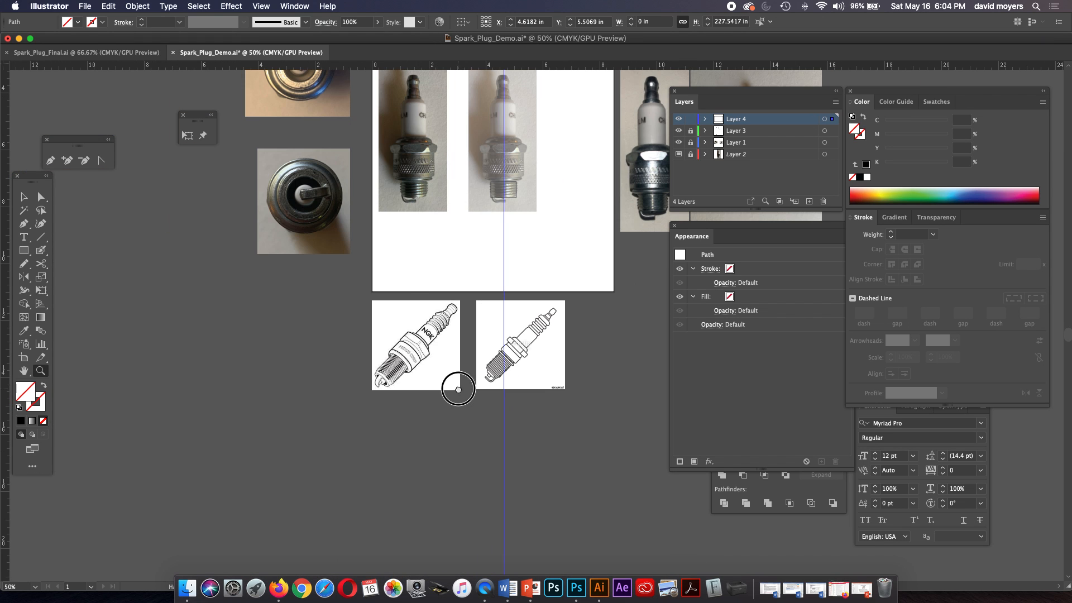
{"action": "scroll", "coordinate": [458, 389], "scroll_direction": "up", "scroll_amount": 8}
{"action": "left_click_drag", "start_coordinate": [426, 189], "coordinate": [612, 284]}
{"action": "left_click", "coordinate": [443, 212]}
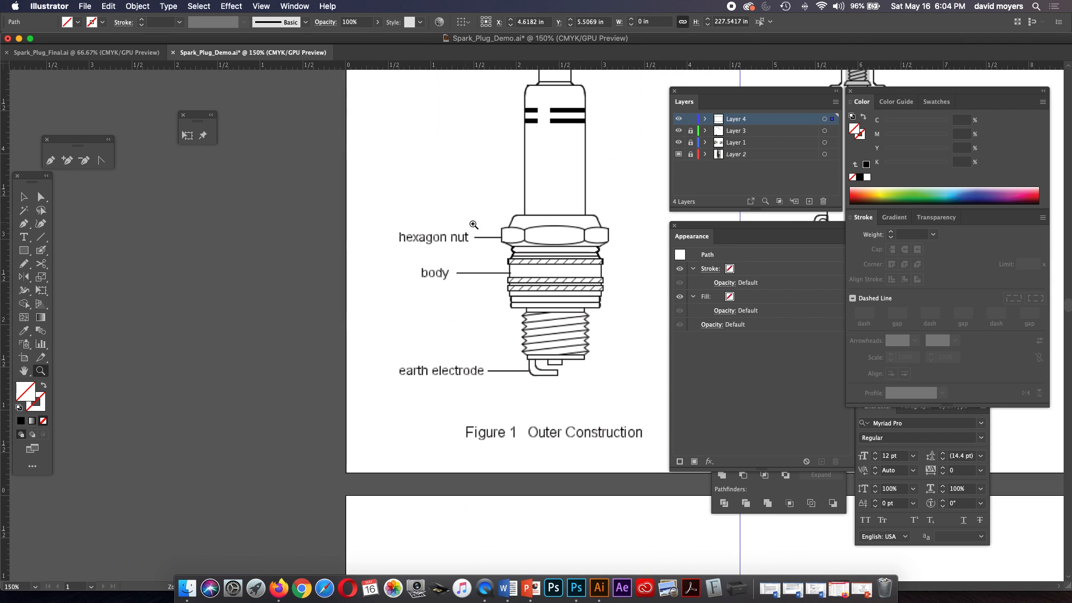
{"action": "left_click", "coordinate": [563, 314]}
{"action": "left_click", "coordinate": [537, 347]}
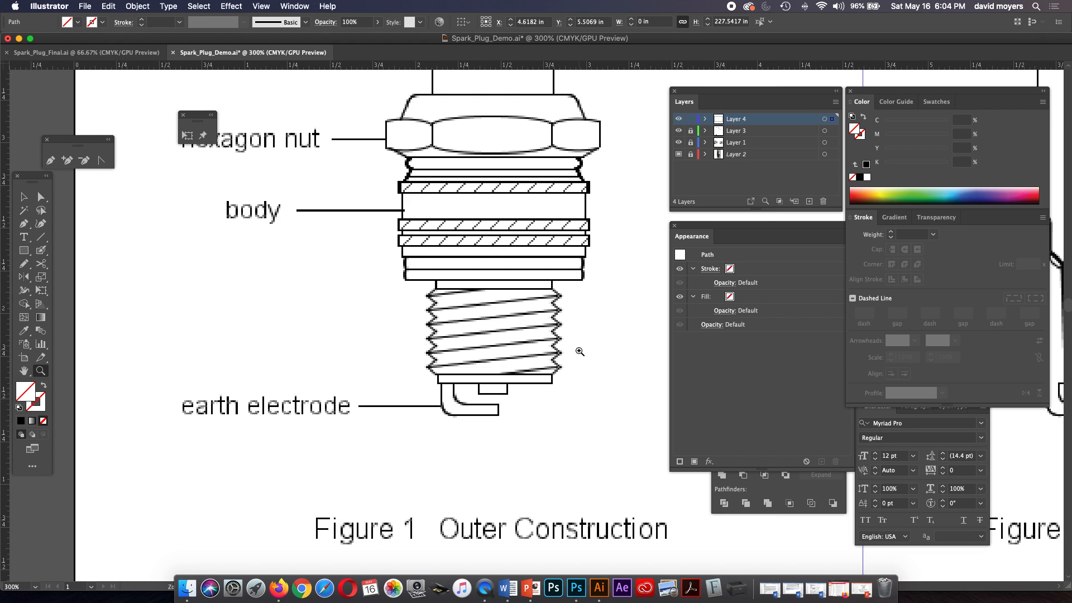
{"action": "key", "text": "super+minus"}
{"action": "key", "text": "super+minus"}
{"action": "key", "text": "super+minus"}
{"action": "key", "text": "super+minus"}
{"action": "key", "text": "super+minus"}
{"action": "key", "text": "super+minus"}
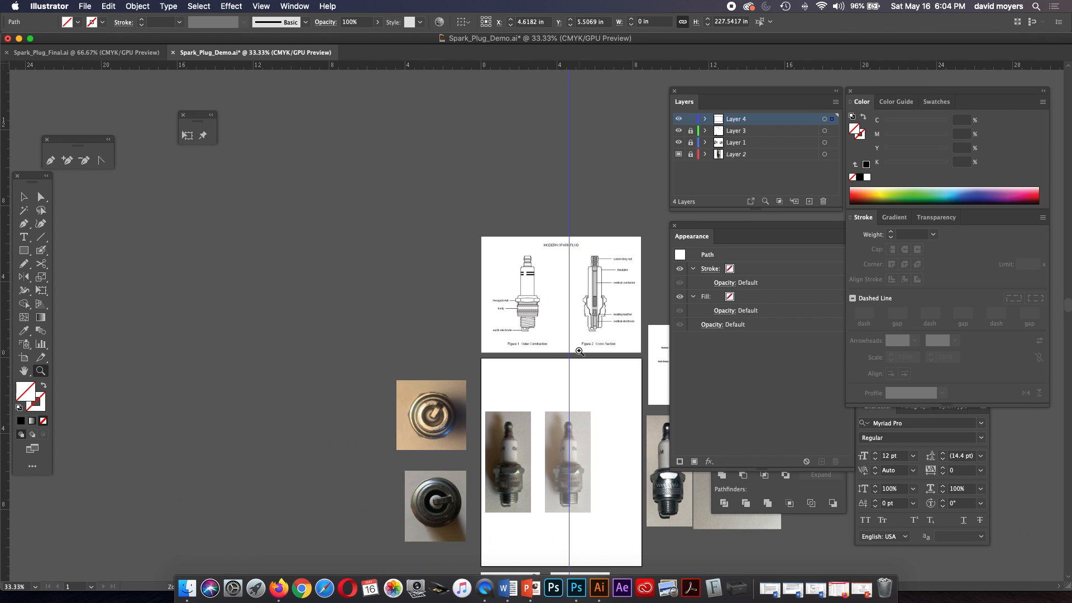
Draw a rising line about 0.9 in long across the lower part of the thread rectangle with a black 0.75 pt stroke.
{"action": "left_click_drag", "start_coordinate": [556, 485], "coordinate": [635, 531]}
{"action": "key", "text": "super+equal"}
{"action": "key", "text": "super+equal"}
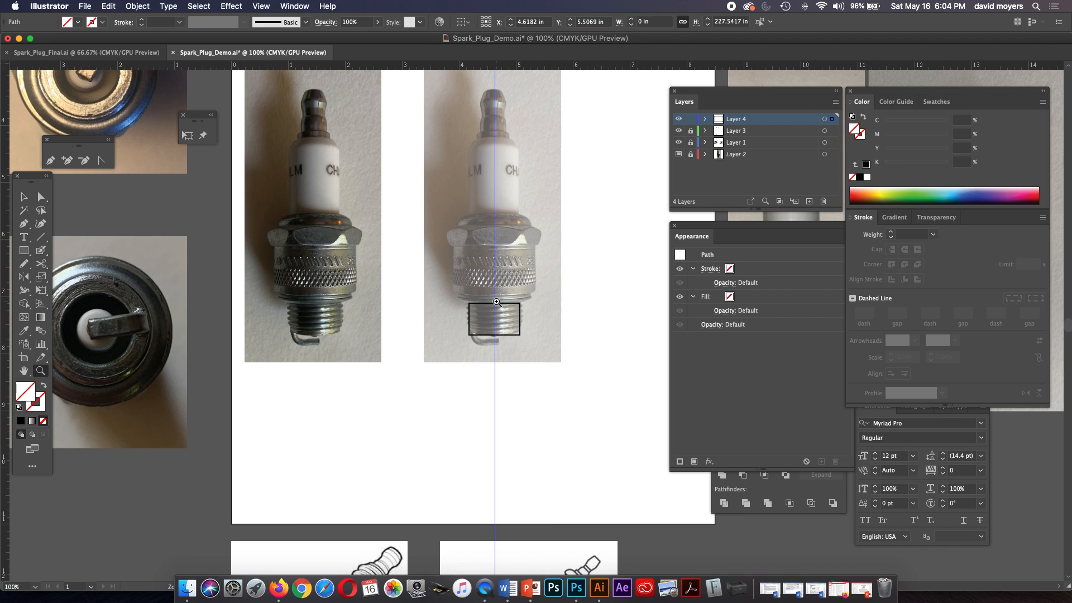
{"action": "key", "text": "super+equal"}
{"action": "key", "text": "super+equal"}
{"action": "key", "text": "super+equal"}
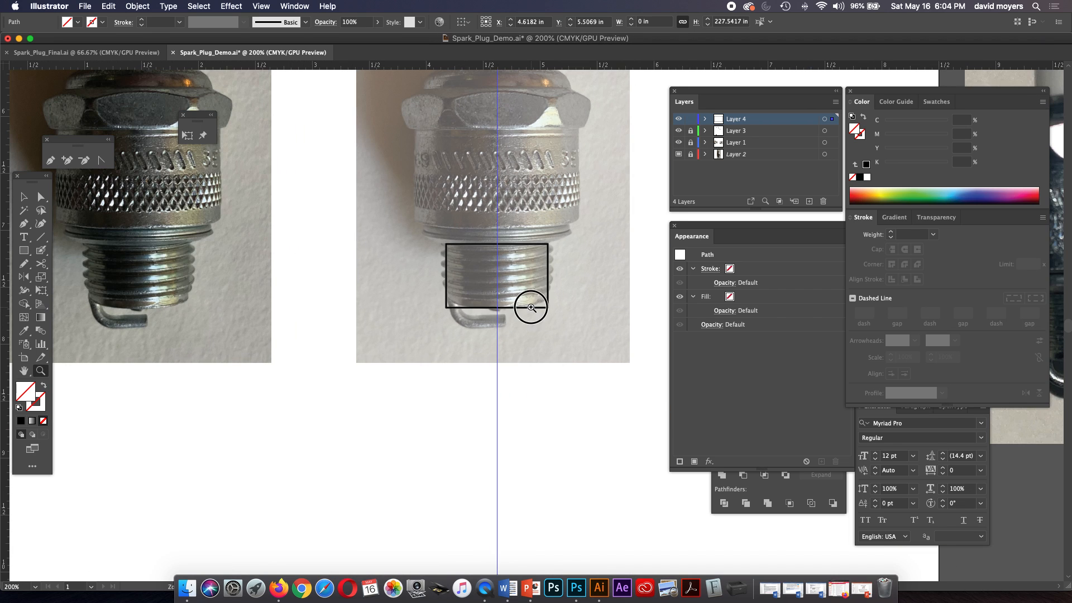
{"action": "left_click", "coordinate": [40, 236]}
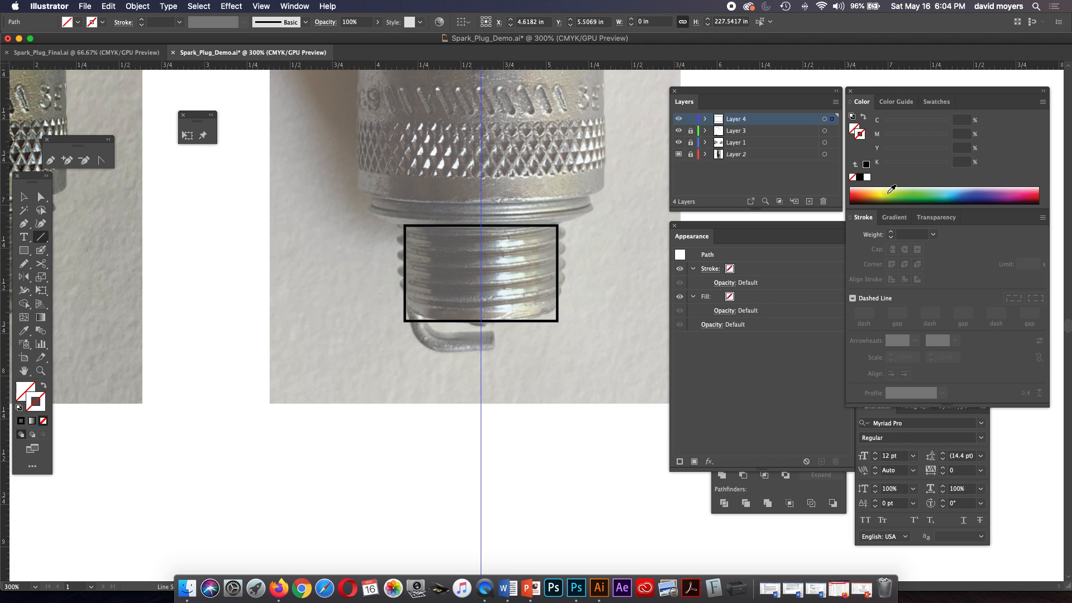
{"action": "left_click", "coordinate": [892, 234]}
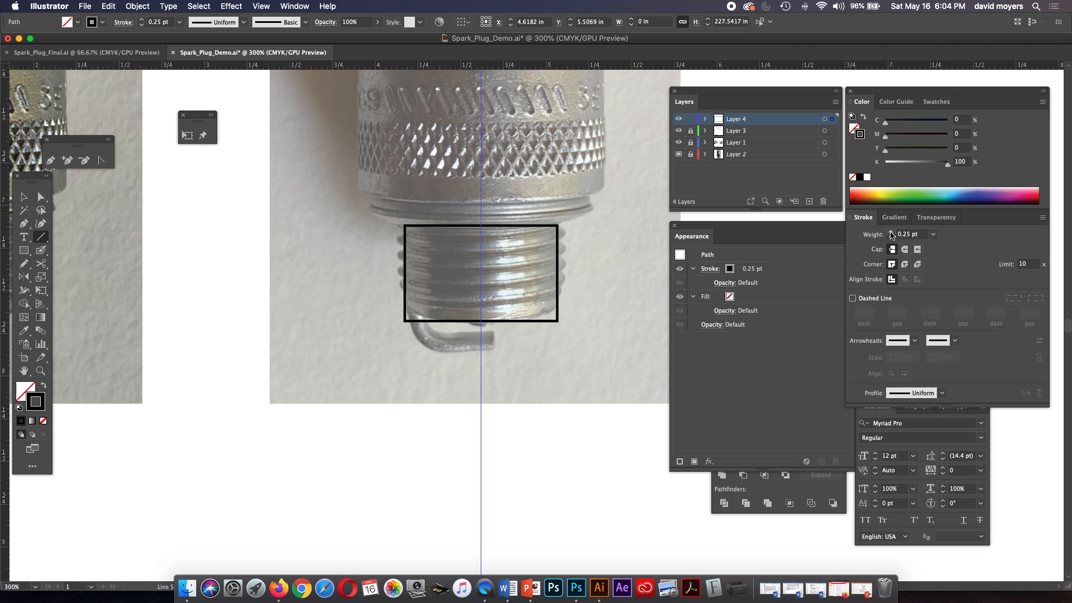
{"action": "left_click", "coordinate": [892, 234]}
{"action": "left_click", "coordinate": [891, 235]}
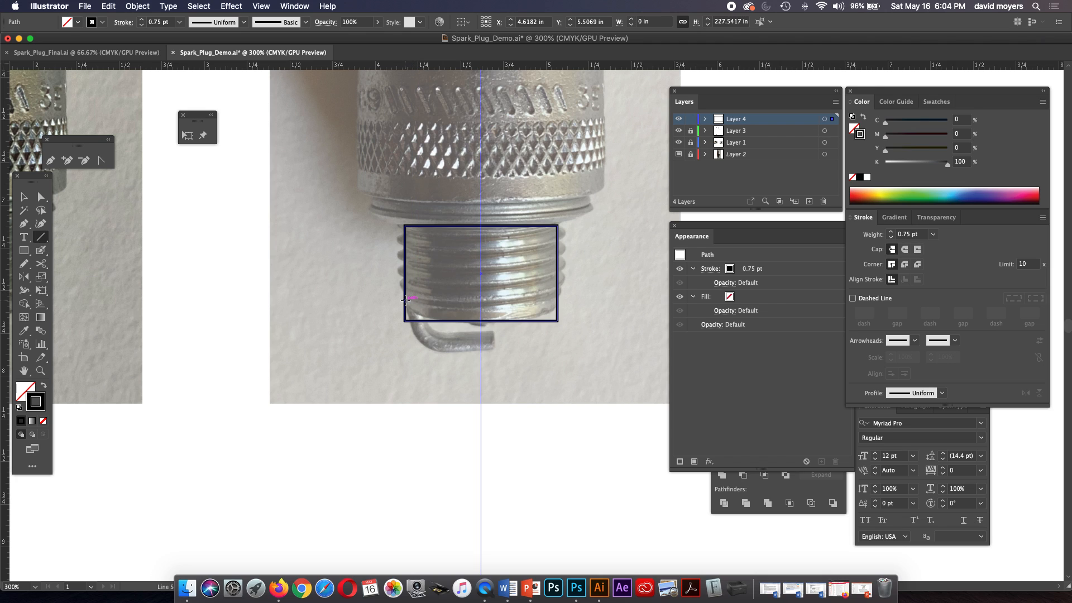
{"action": "left_click_drag", "start_coordinate": [406, 300], "coordinate": [556, 279]}
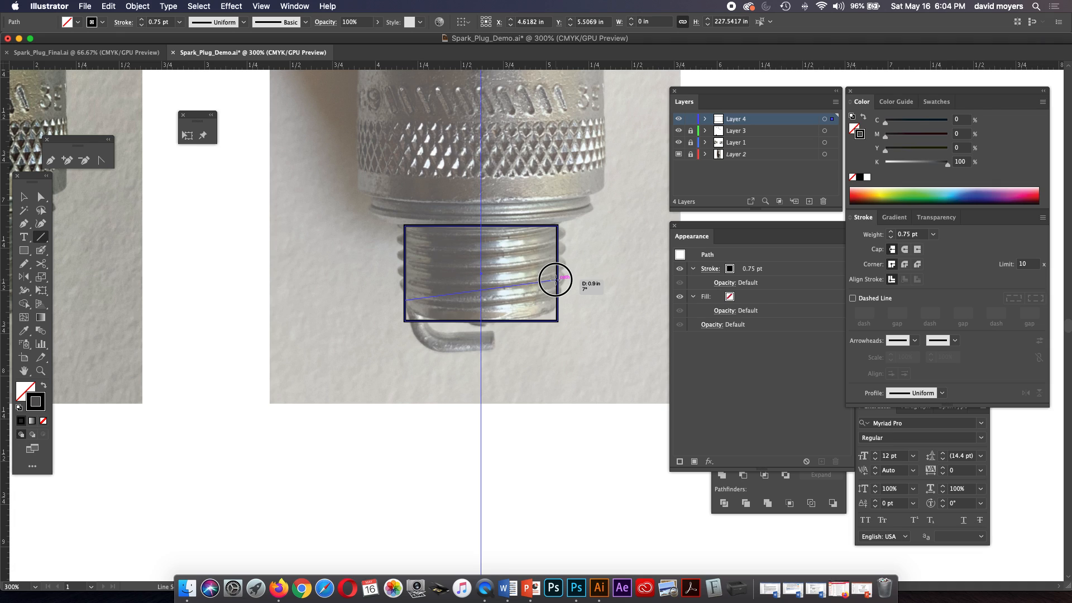
{"action": "left_click_drag", "start_coordinate": [556, 279], "coordinate": [557, 279]}
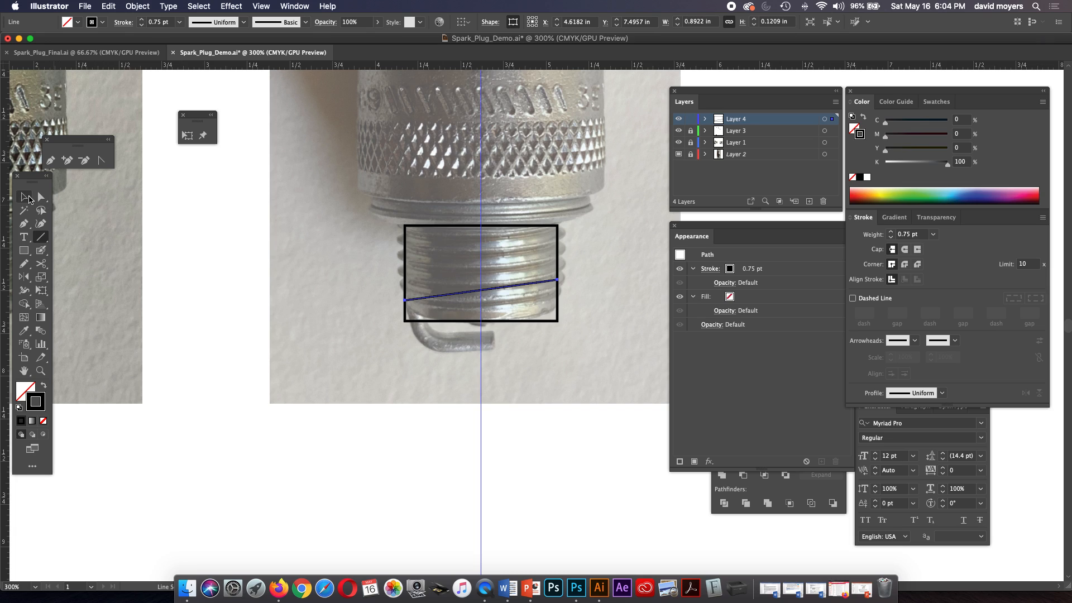
Copy the slanted line into the upper part of the thread rectangle, about 0.28 in above the original.
{"action": "left_click", "coordinate": [24, 197]}
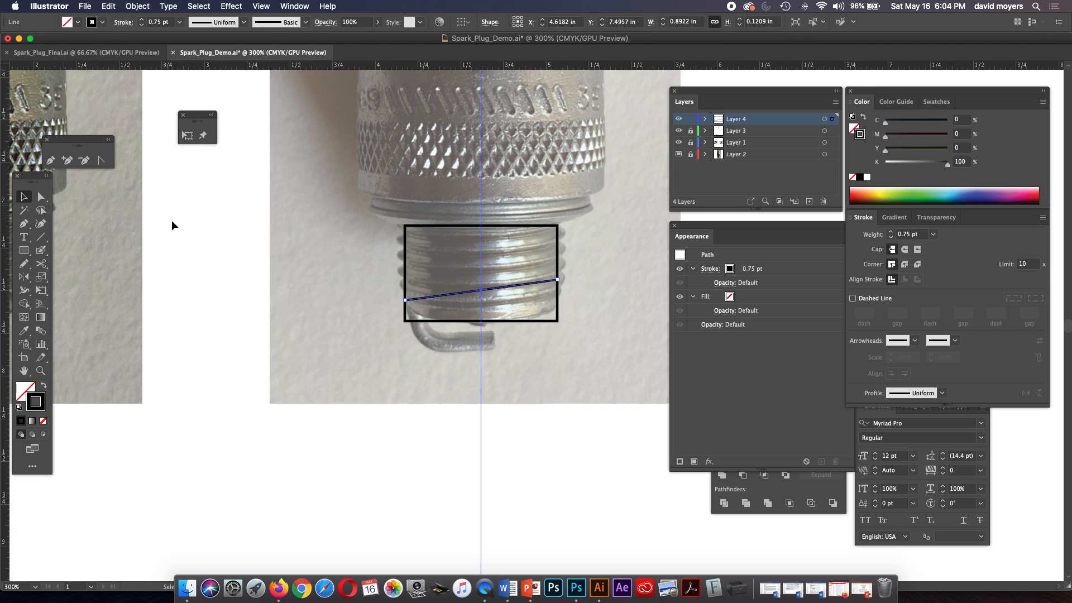
{"action": "left_click", "coordinate": [523, 286]}
{"action": "left_click_drag", "start_coordinate": [523, 285], "coordinate": [526, 237]}
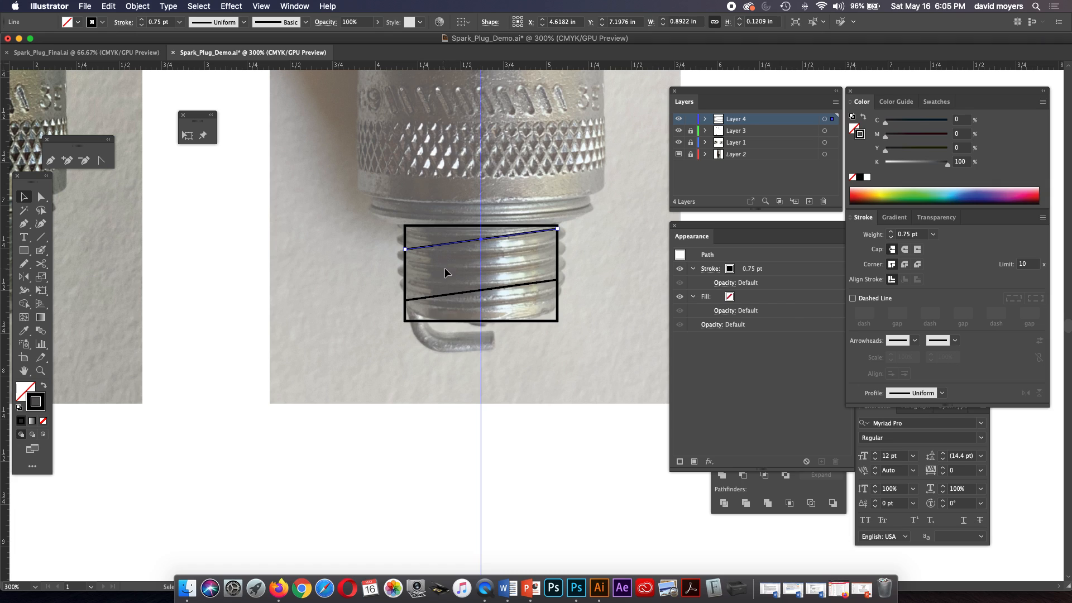
{"action": "key", "text": "Down"}
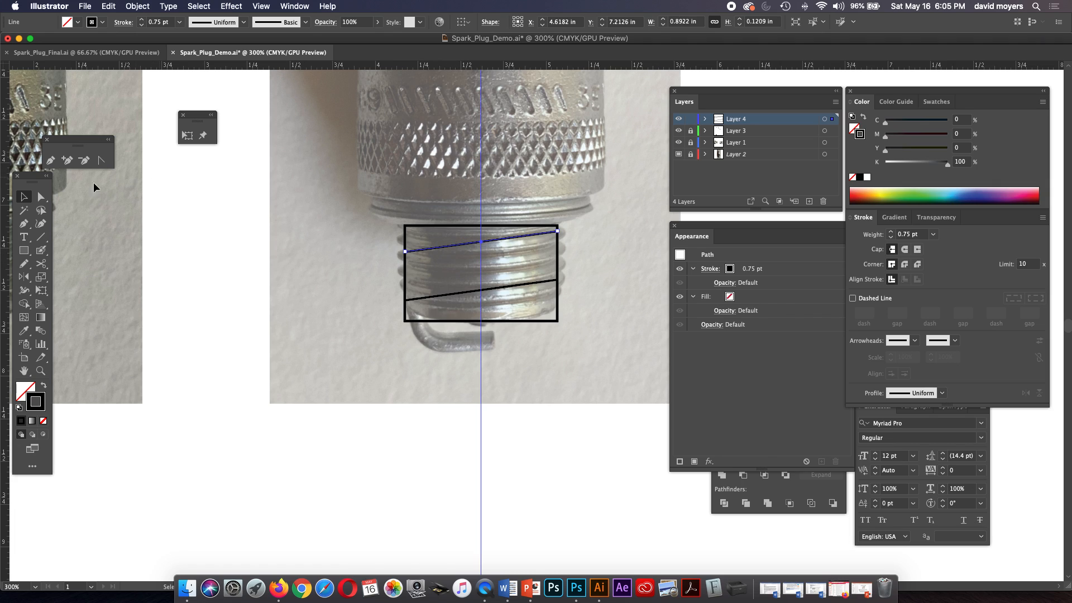
Raise the left endpoints of both slanted lines by about 0.03 in to flatten their slope.
{"action": "left_click", "coordinate": [42, 196]}
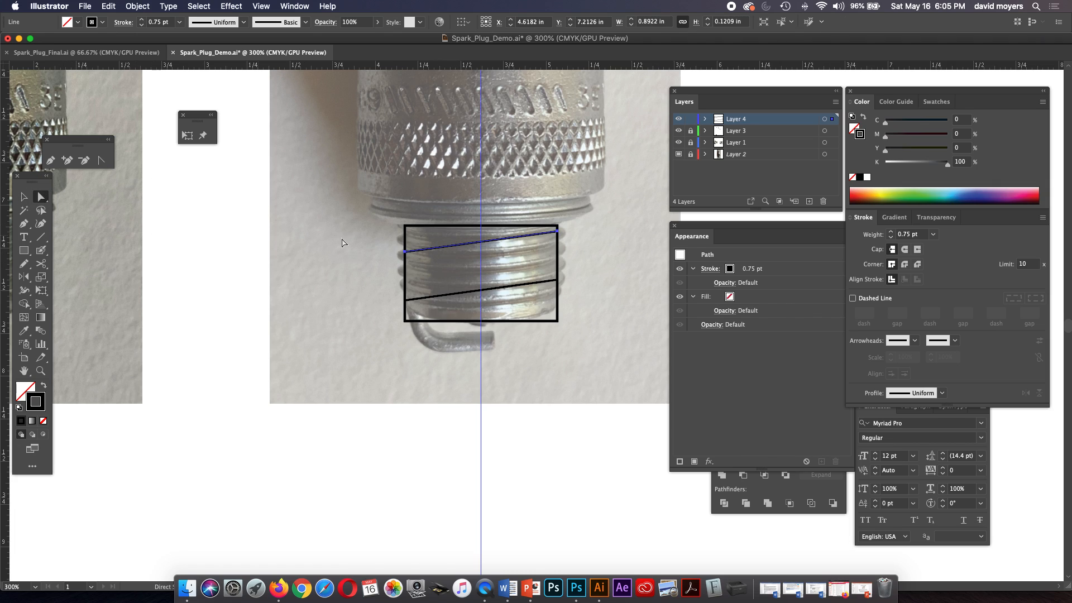
{"action": "left_click", "coordinate": [406, 254]}
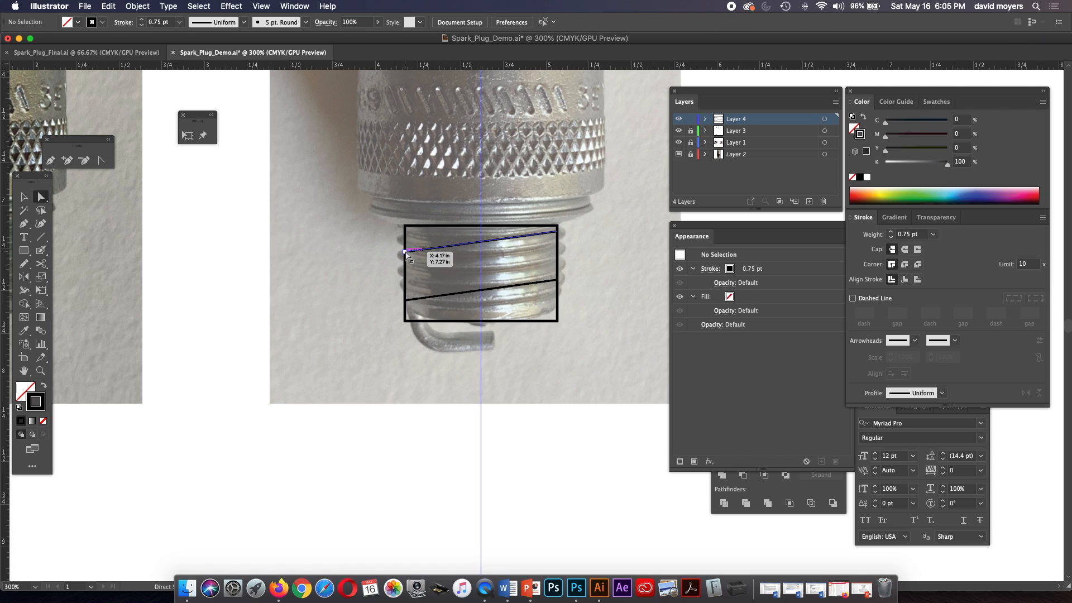
{"action": "left_click", "coordinate": [405, 301], "text": "shift"}
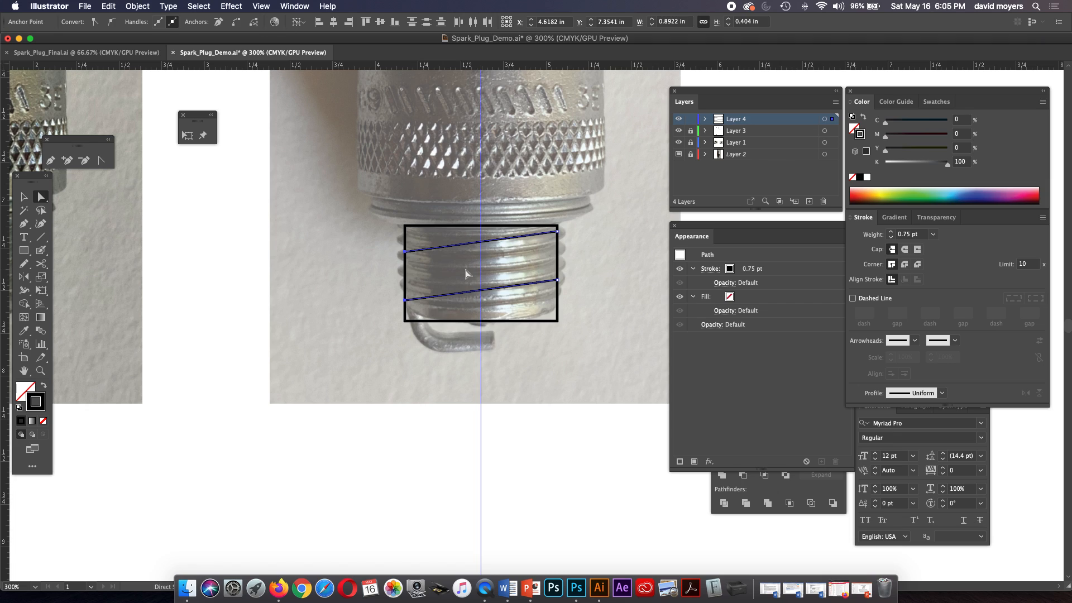
{"action": "key", "text": "Up"}
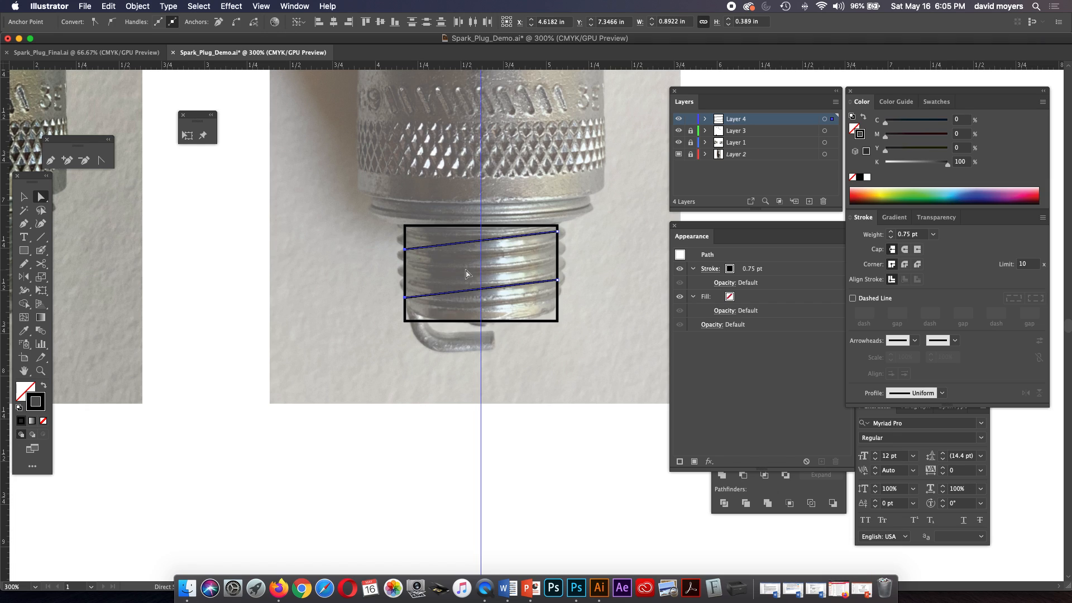
{"action": "key", "text": "Up"}
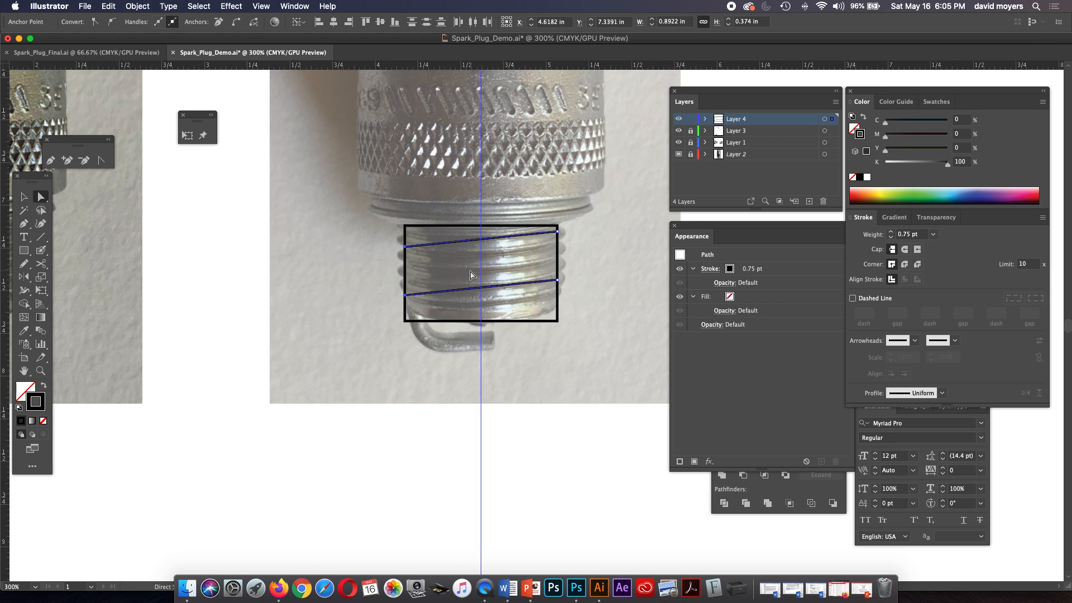
Move the lower slanted line down by about 0.04 in and deselect it.
{"action": "left_click", "coordinate": [491, 290]}
{"action": "left_click_drag", "start_coordinate": [493, 285], "coordinate": [495, 297]}
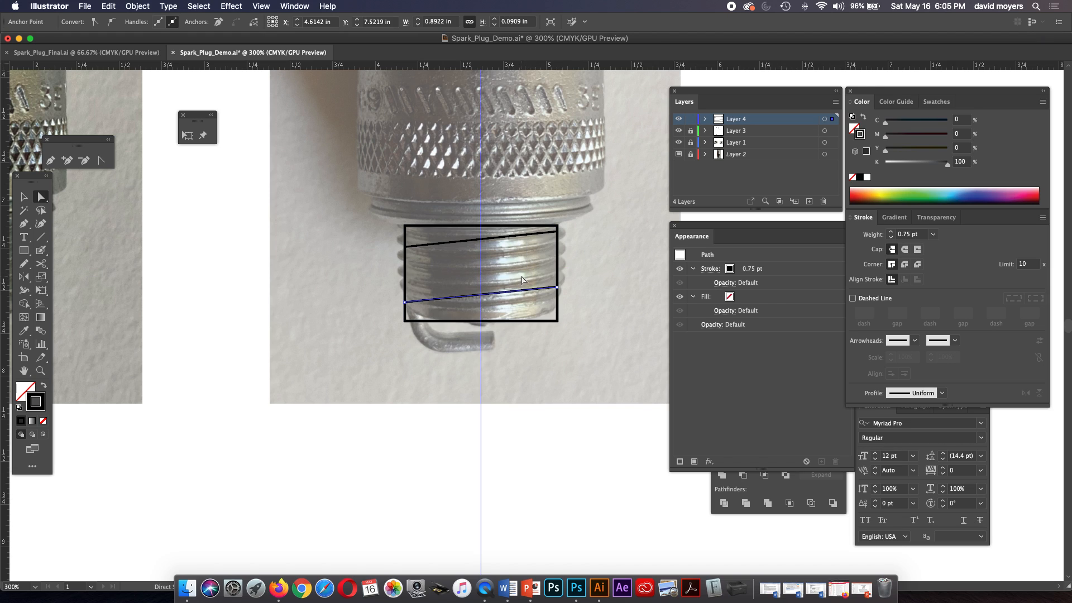
{"action": "left_click", "coordinate": [573, 273]}
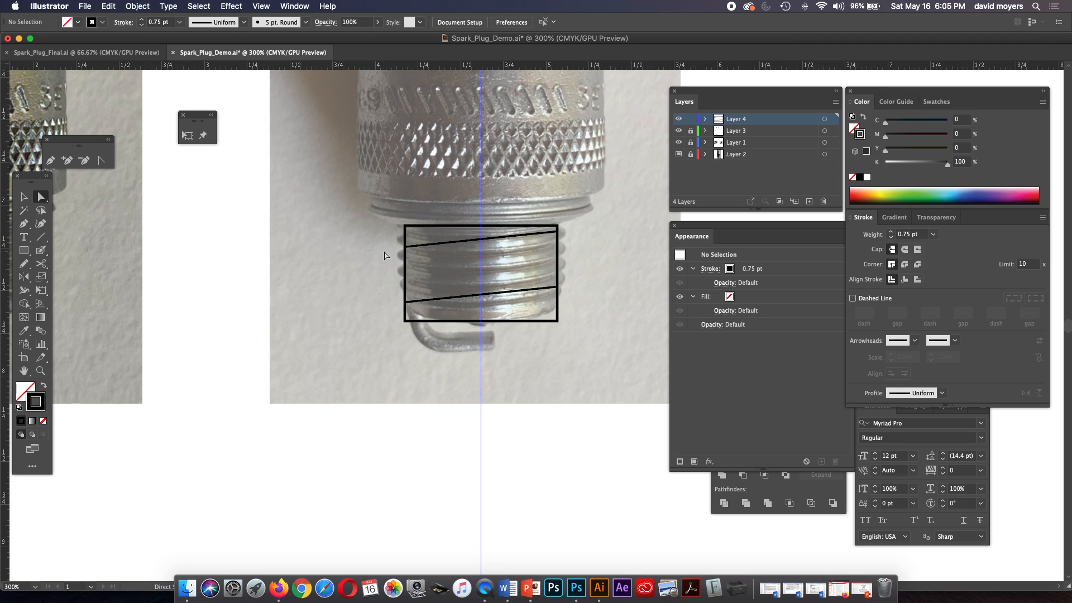
Draw a circle about 0.087 in across, centred on the thread rectangle's right edge just above the lower slanted line.
{"action": "left_click_drag", "start_coordinate": [26, 253], "coordinate": [73, 278]}
{"action": "key", "text": "z"}
{"action": "left_click", "coordinate": [541, 305]}
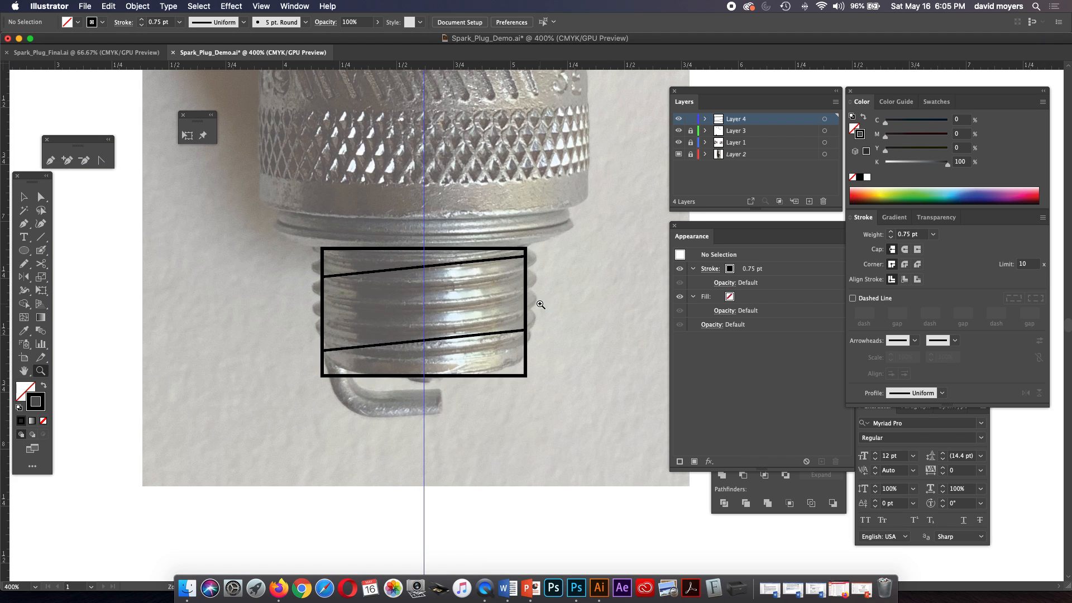
{"action": "left_click", "coordinate": [535, 310]}
{"action": "left_click", "coordinate": [519, 328]}
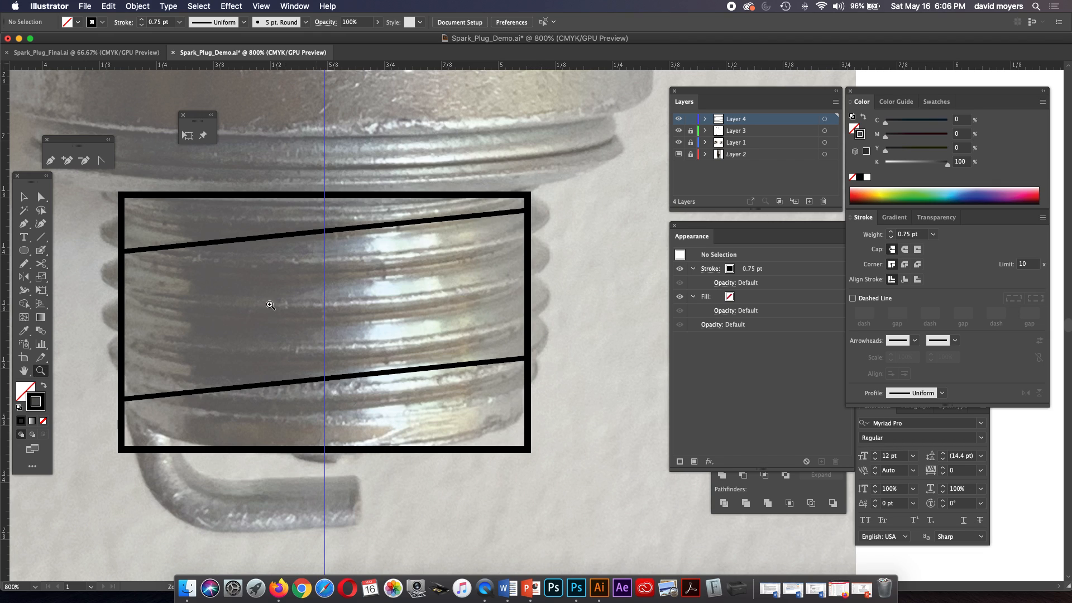
{"action": "left_click", "coordinate": [23, 250]}
{"action": "left_click_drag", "start_coordinate": [528, 341], "coordinate": [547, 360]}
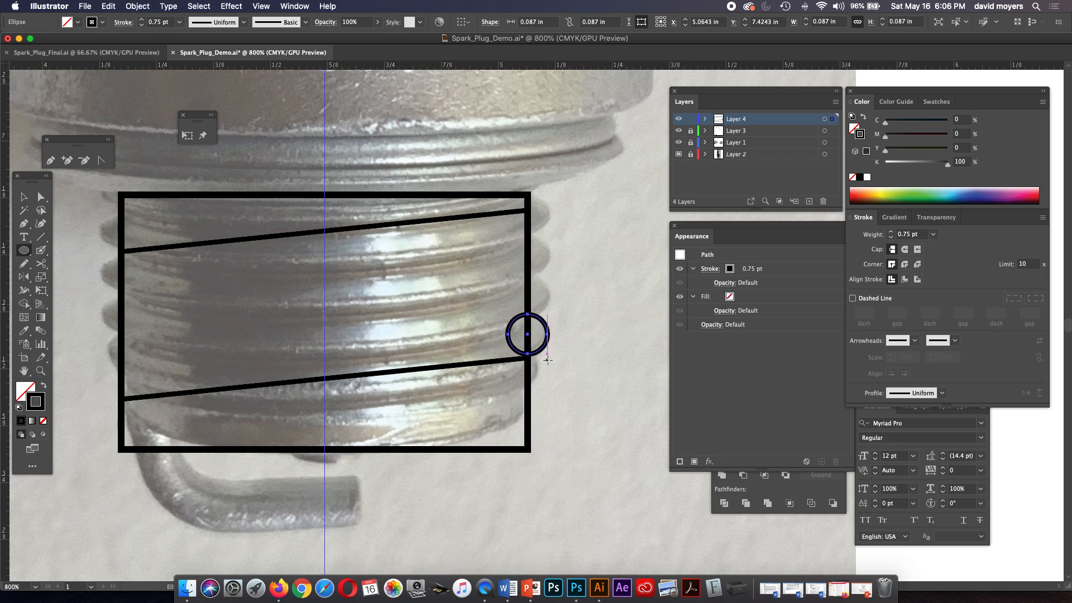
Shrink the circle on the rectangle's right edge to about 0.077 in across.
{"action": "left_click", "coordinate": [24, 197]}
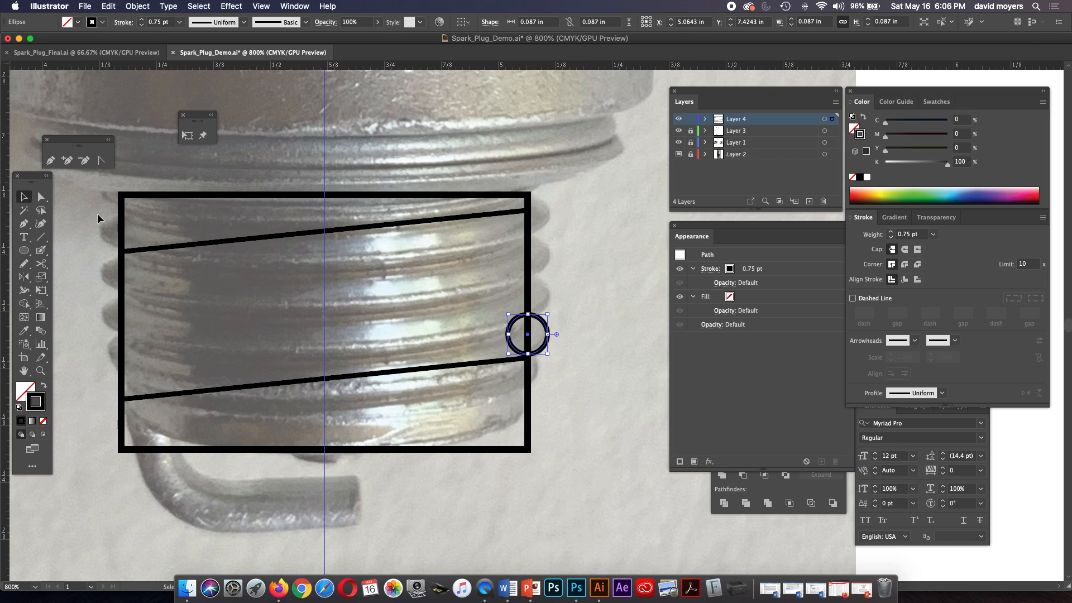
{"action": "left_click_drag", "start_coordinate": [547, 315], "coordinate": [547, 342]}
{"action": "left_click", "coordinate": [554, 335]}
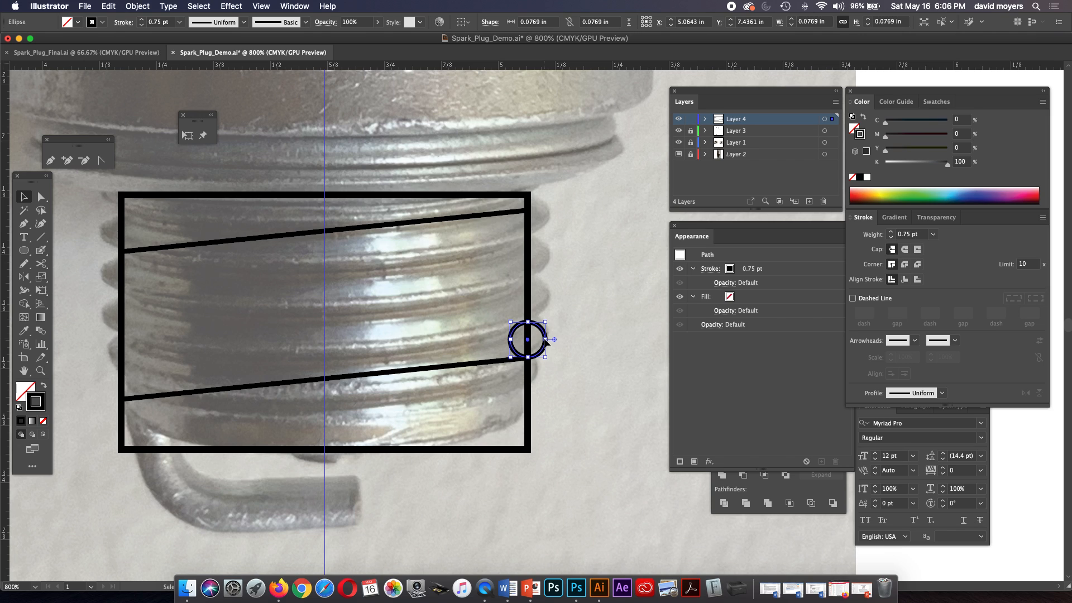
Copy the circle straight down along the rectangle's right edge so the copy touches the original.
{"action": "left_click_drag", "start_coordinate": [546, 341], "coordinate": [536, 391]}
{"action": "key", "text": "super+z"}
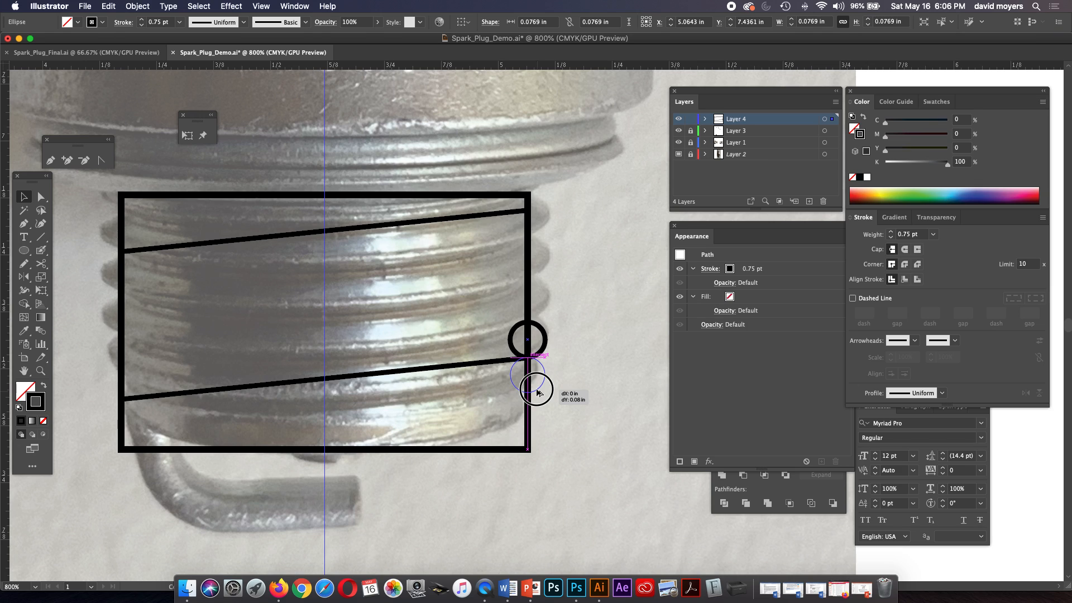
{"action": "left_click_drag", "start_coordinate": [537, 392], "coordinate": [537, 392]}
{"action": "left_click", "coordinate": [559, 360]}
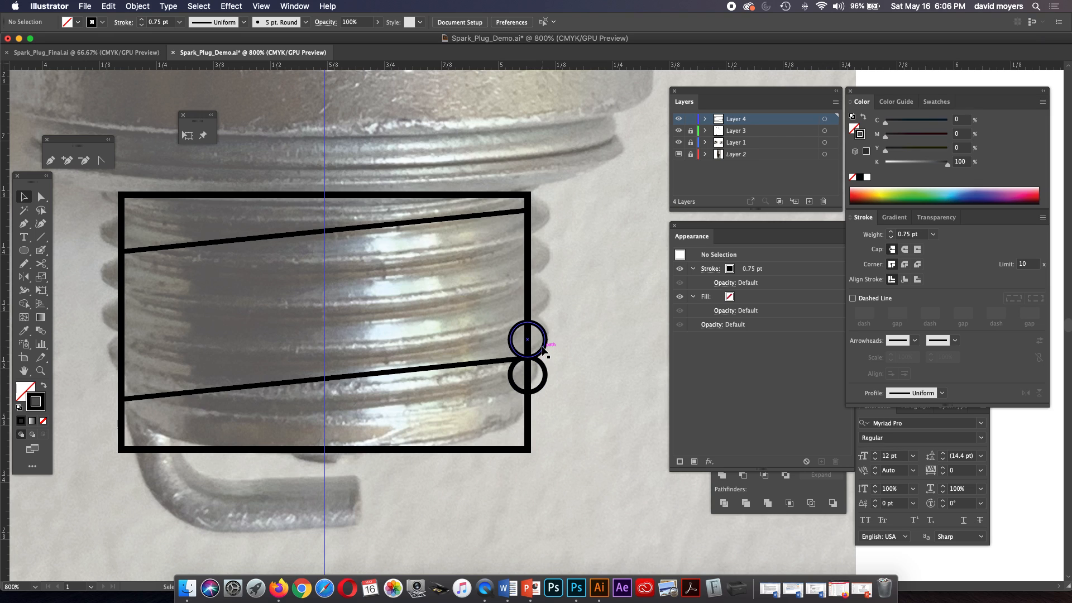
Stack three more copies of the circle upward along the rectangle's right edge, reaching the upper slanted line.
{"action": "left_click_drag", "start_coordinate": [543, 350], "coordinate": [547, 245]}
{"action": "key", "text": "super+z"}
{"action": "key", "text": "super+z"}
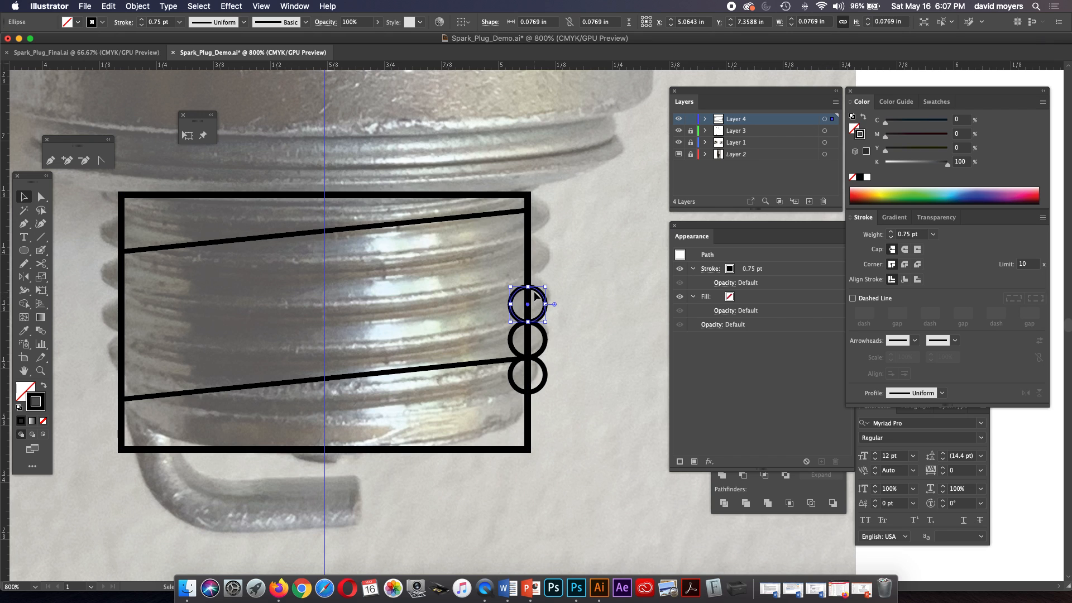
{"action": "key", "text": "z"}
{"action": "left_click", "coordinate": [539, 295]}
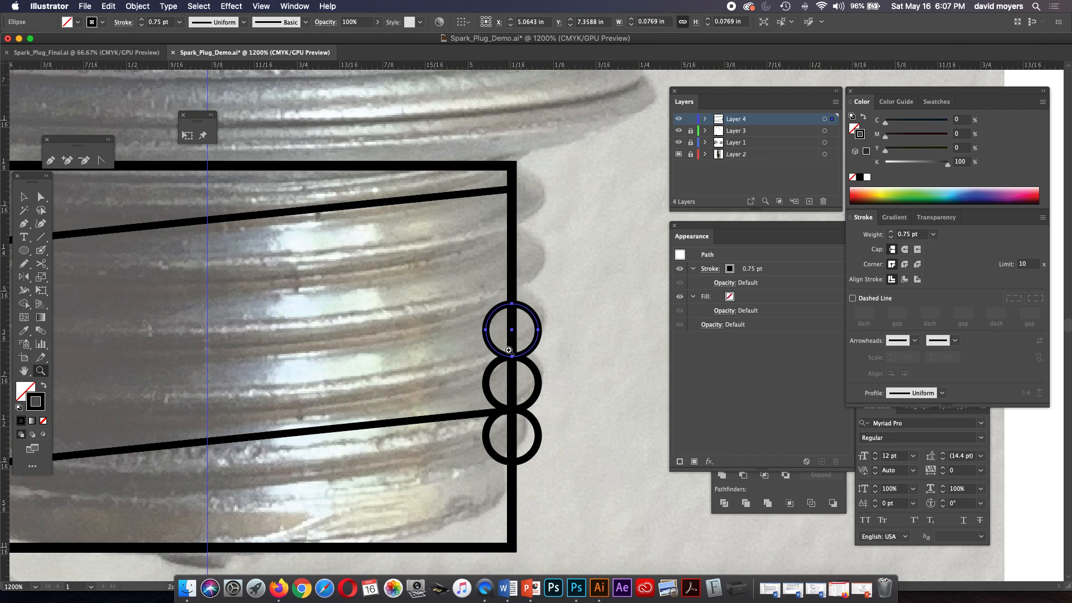
{"action": "key", "text": "v"}
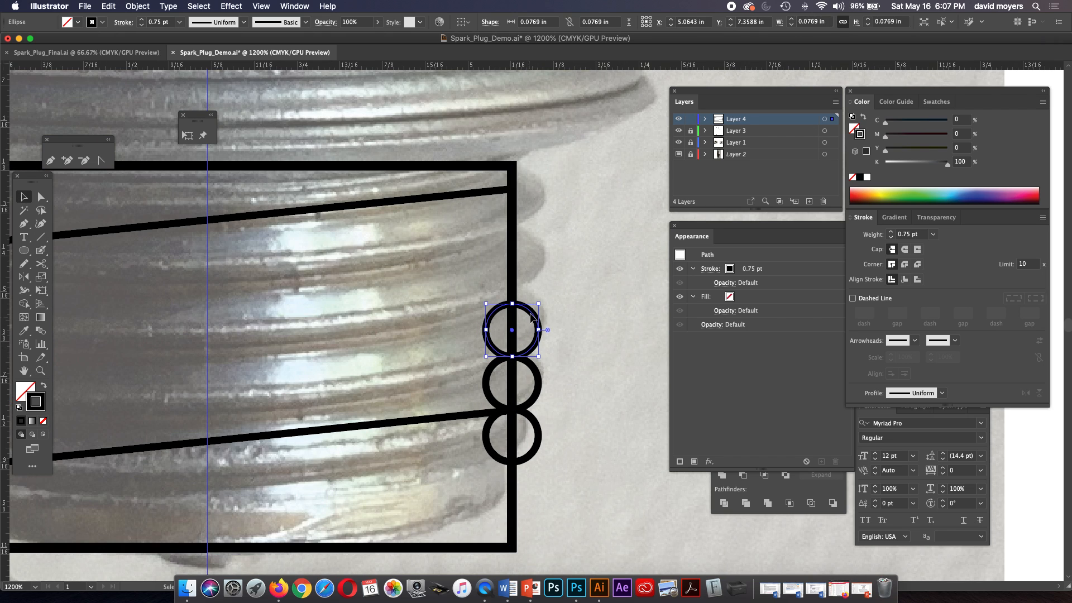
{"action": "left_click_drag", "start_coordinate": [533, 319], "coordinate": [529, 208]}
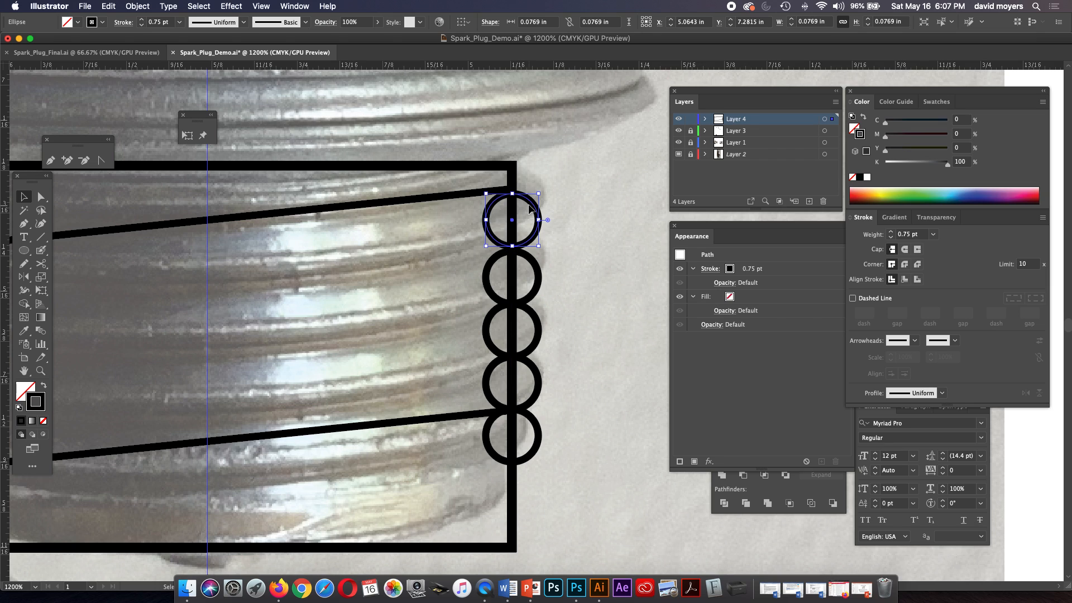
Nudge all five circles slightly upward together along the thread rectangle's right edge.
{"action": "left_click", "coordinate": [567, 231]}
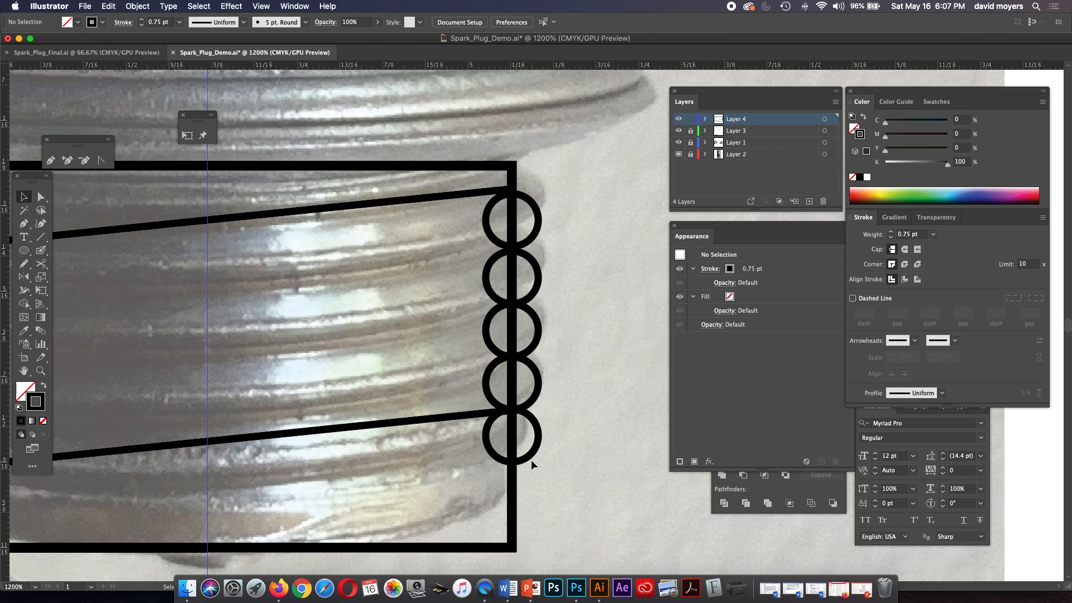
{"action": "left_click", "coordinate": [534, 246]}
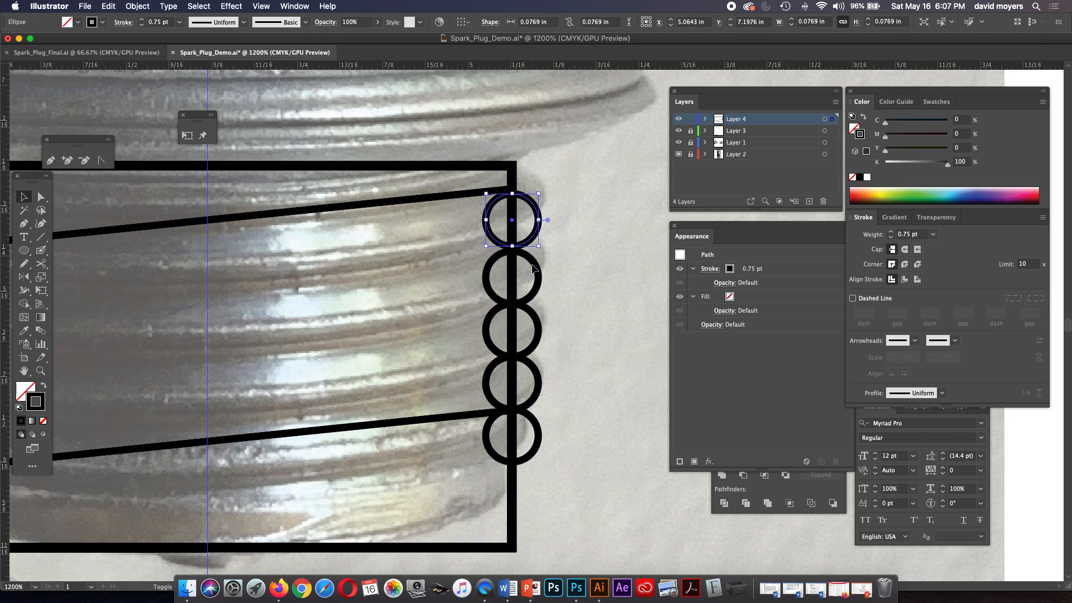
{"action": "left_click", "coordinate": [531, 263], "text": "shift"}
{"action": "left_click", "coordinate": [530, 349], "text": "shift"}
{"action": "left_click", "coordinate": [532, 370], "text": "shift"}
{"action": "left_click", "coordinate": [538, 442], "text": "shift"}
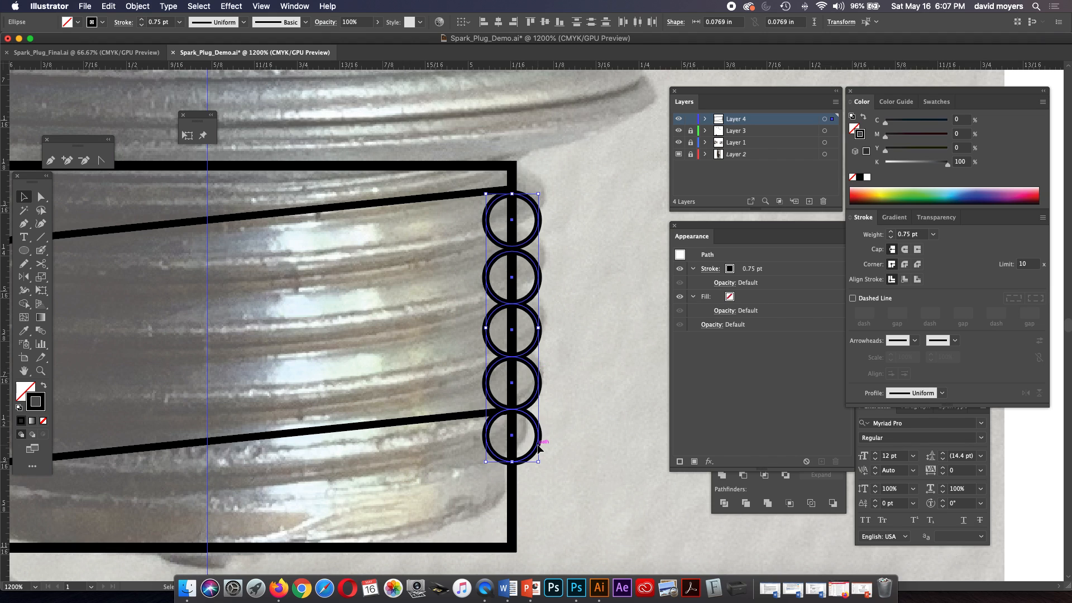
{"action": "key", "text": "Up"}
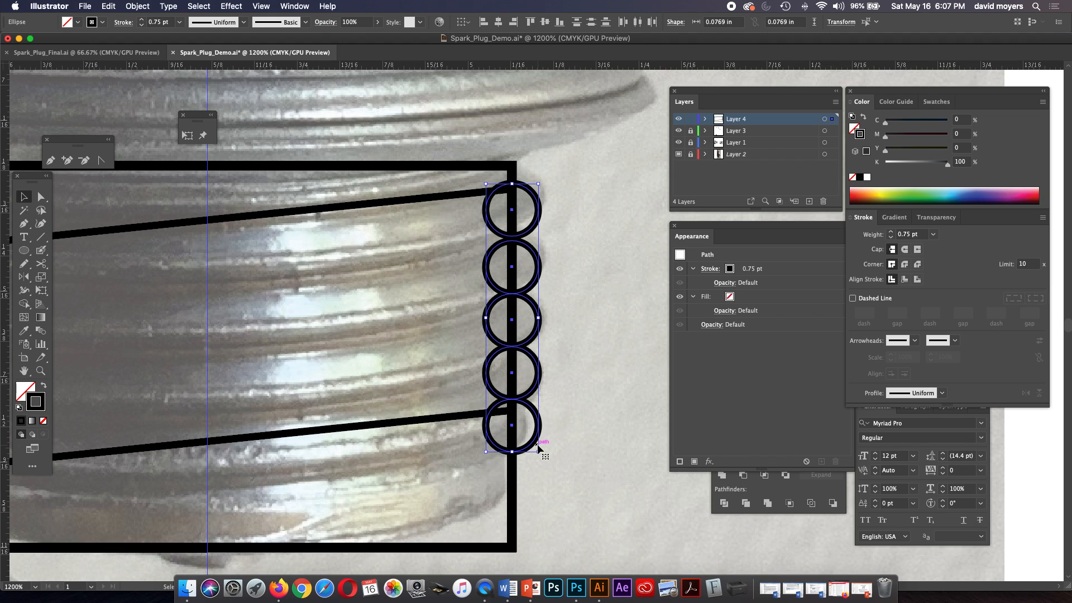
{"action": "left_click", "coordinate": [582, 359]}
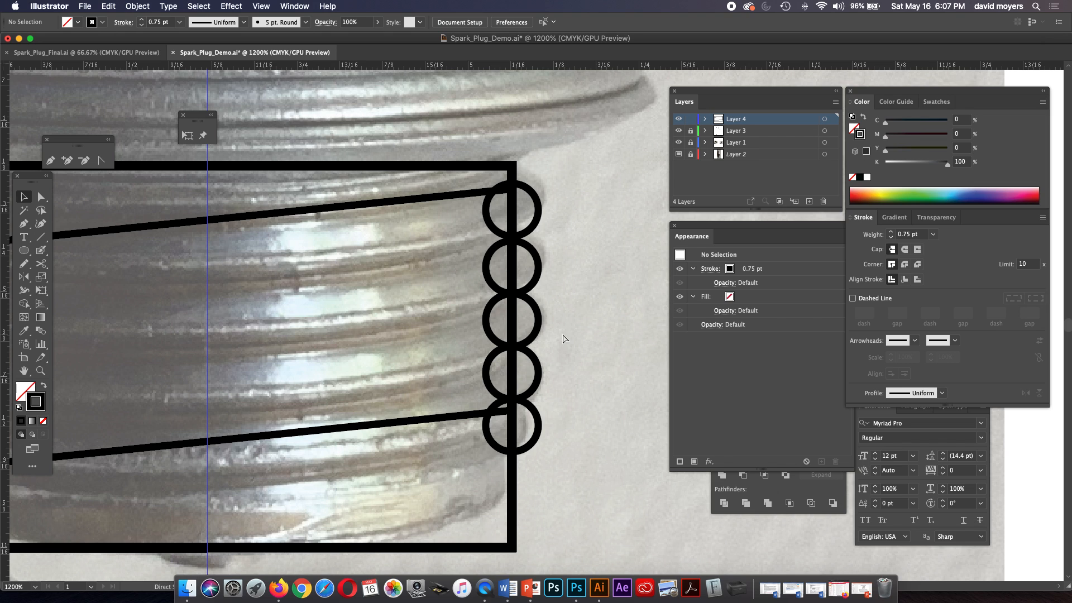
Move the slanted lines' right ends: the lower one to the junction of the two lowest circles, the upper one to the top circle's top point.
{"action": "key", "text": "super+minus"}
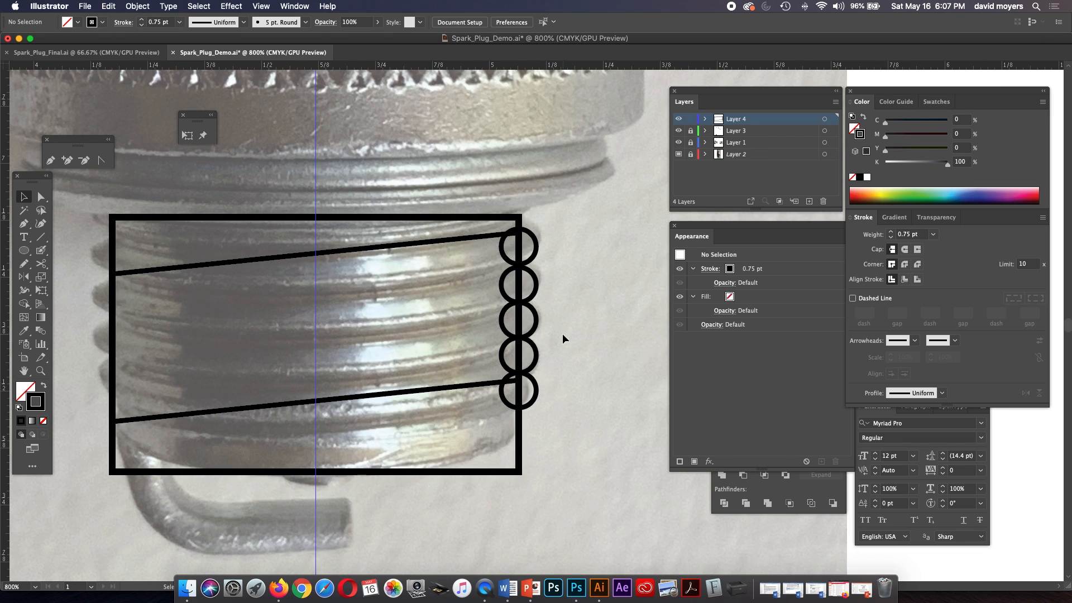
{"action": "left_click", "coordinate": [41, 196]}
{"action": "left_click", "coordinate": [515, 381]}
{"action": "left_click_drag", "start_coordinate": [515, 382], "coordinate": [519, 373]}
{"action": "left_click", "coordinate": [362, 255]}
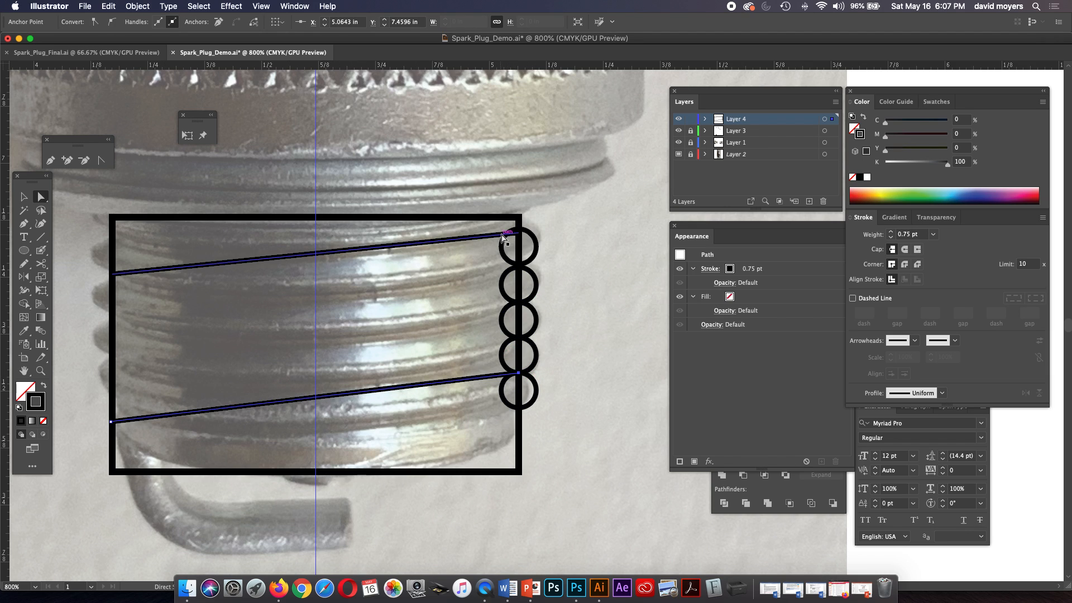
{"action": "left_click_drag", "start_coordinate": [504, 235], "coordinate": [518, 229]}
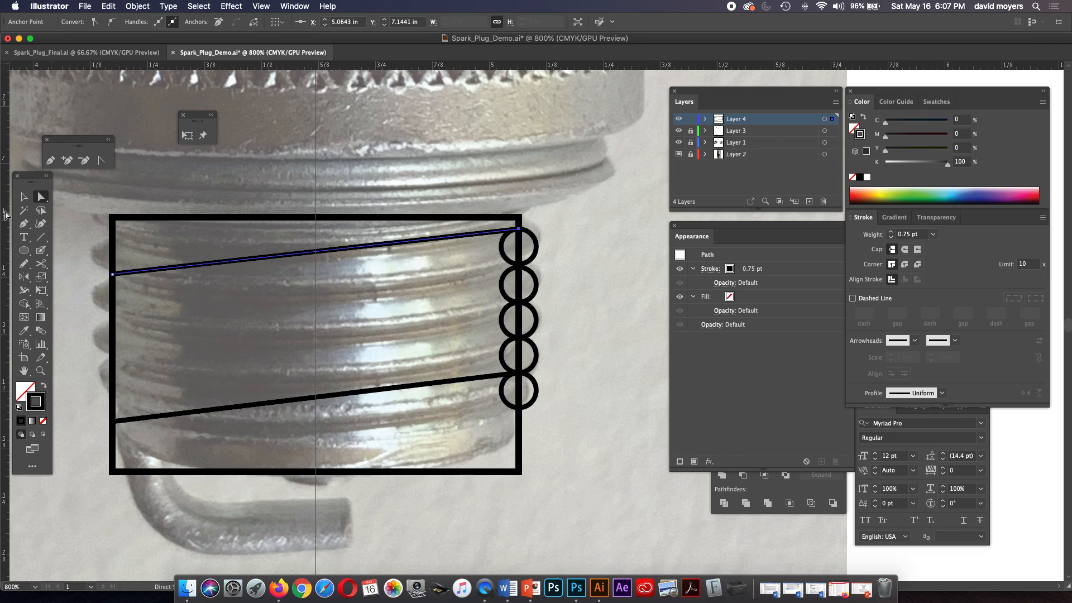
Copy the five right-edge circles to the thread rectangle's left edge, with the top copy touching the rectangle's top line.
{"action": "left_click", "coordinate": [24, 196]}
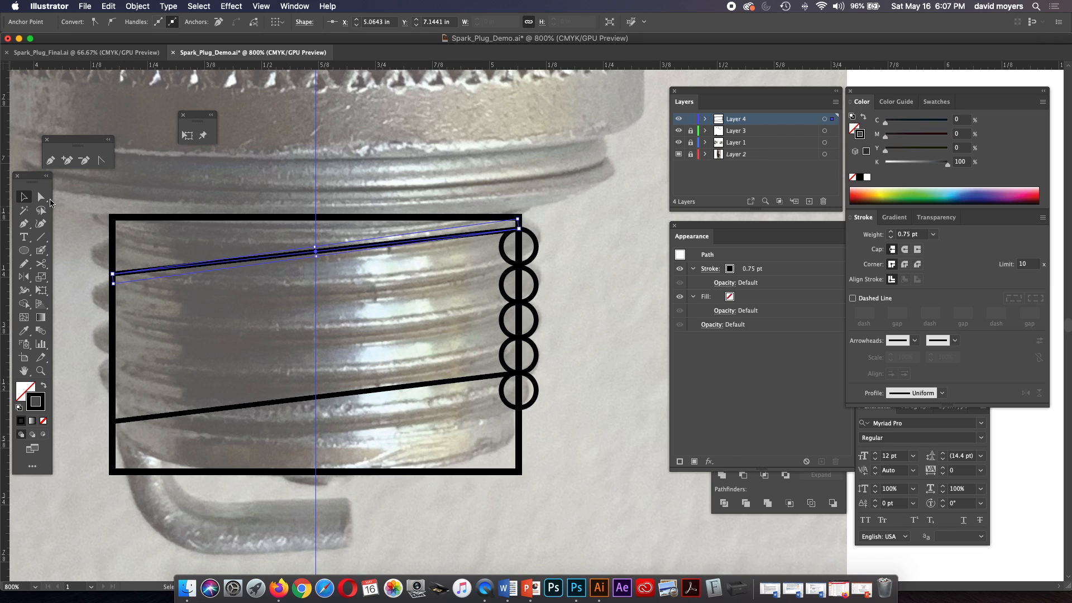
{"action": "left_click", "coordinate": [546, 257]}
{"action": "left_click", "coordinate": [536, 257]}
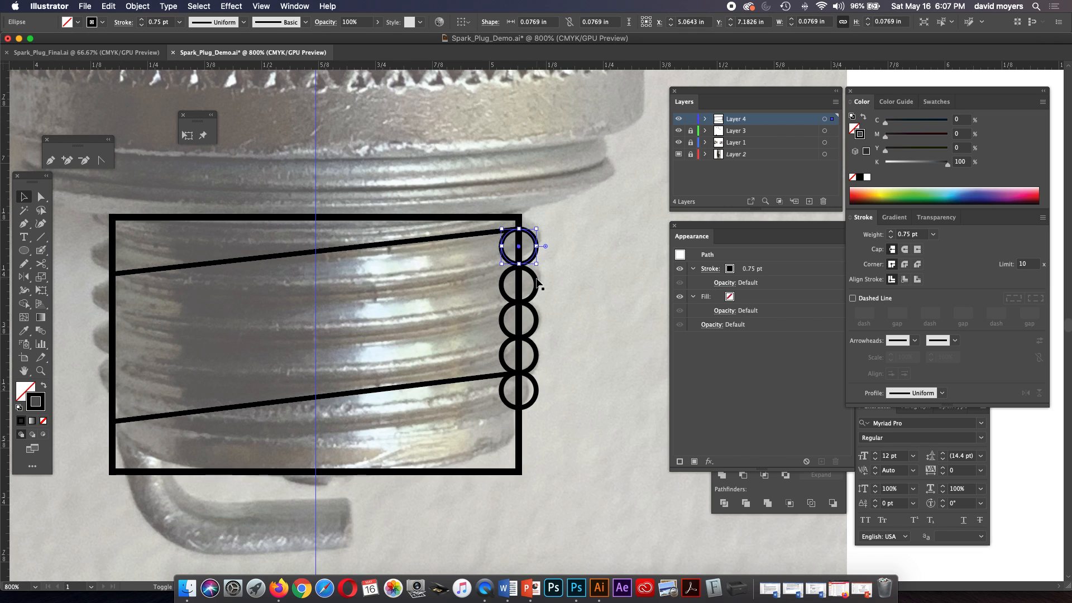
{"action": "left_click", "coordinate": [537, 283], "text": "shift"}
{"action": "left_click", "coordinate": [536, 321], "text": "shift"}
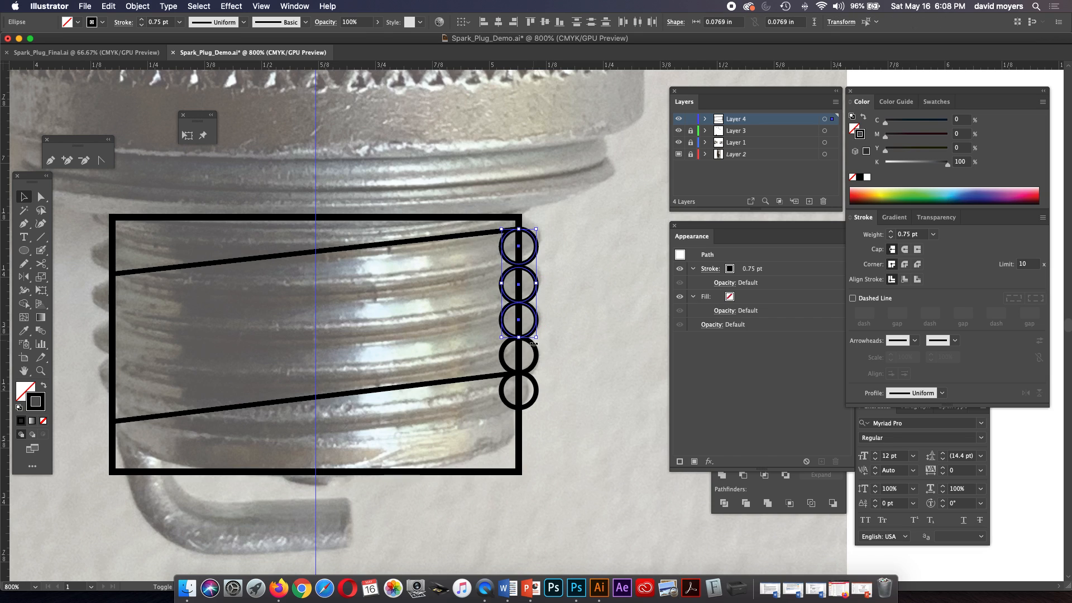
{"action": "left_click", "coordinate": [537, 389], "text": "shift"}
{"action": "left_click", "coordinate": [531, 371], "text": "shift"}
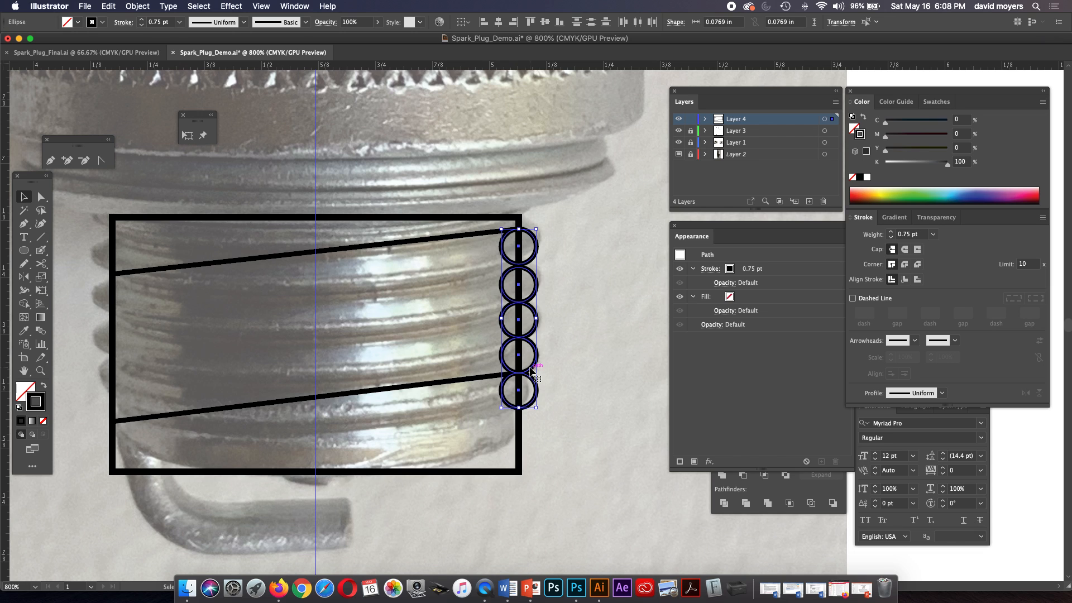
{"action": "left_click_drag", "start_coordinate": [531, 371], "coordinate": [128, 361]}
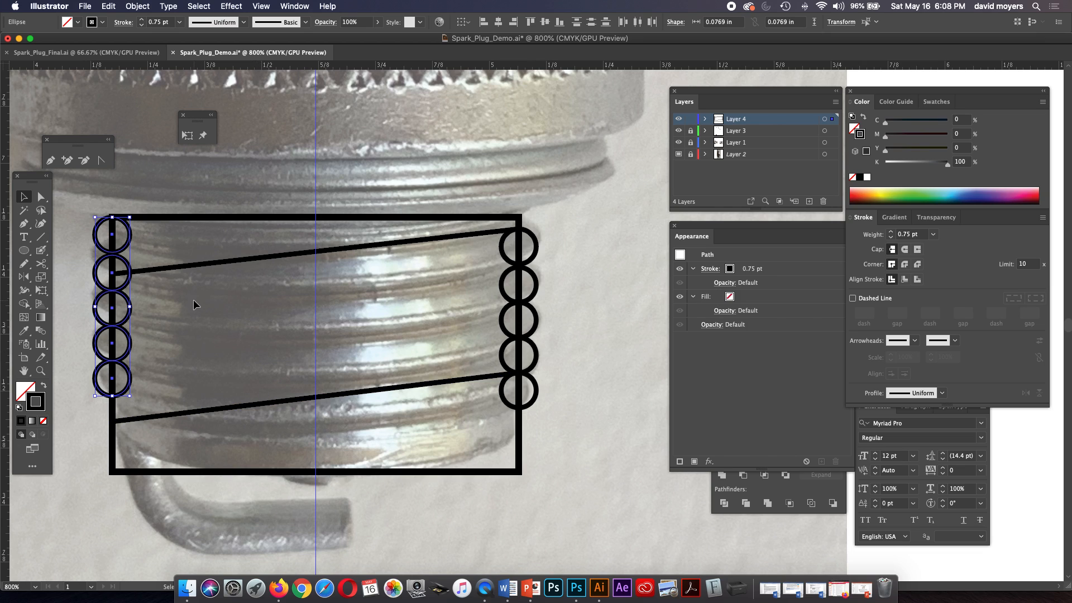
Move the upper slanted line's left end up to the junction of the two topmost left-edge circles.
{"action": "left_click", "coordinate": [41, 196]}
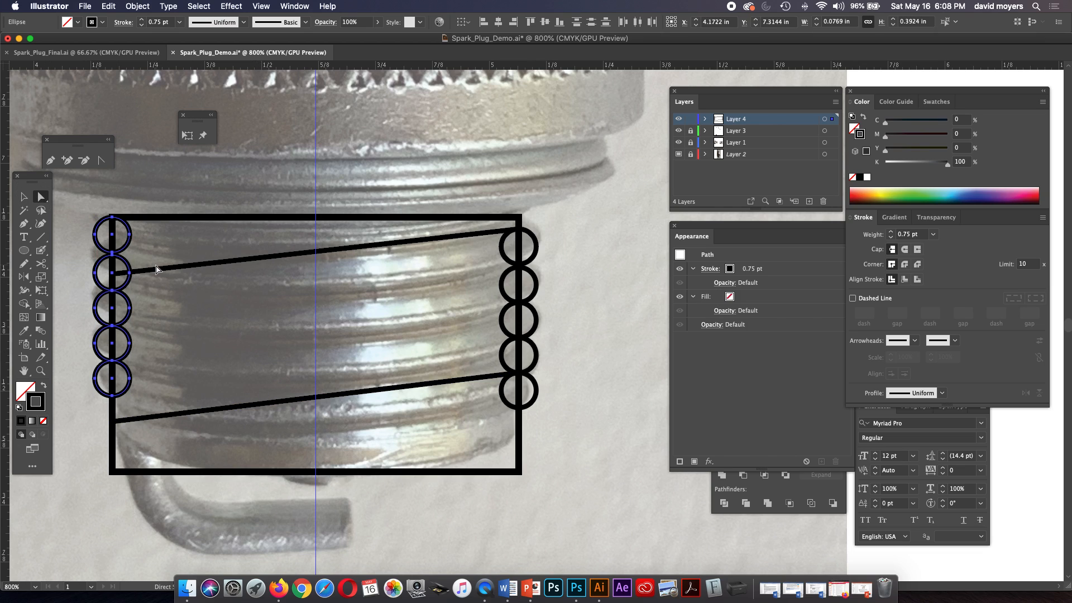
{"action": "left_click", "coordinate": [156, 270]}
{"action": "left_click", "coordinate": [113, 274]}
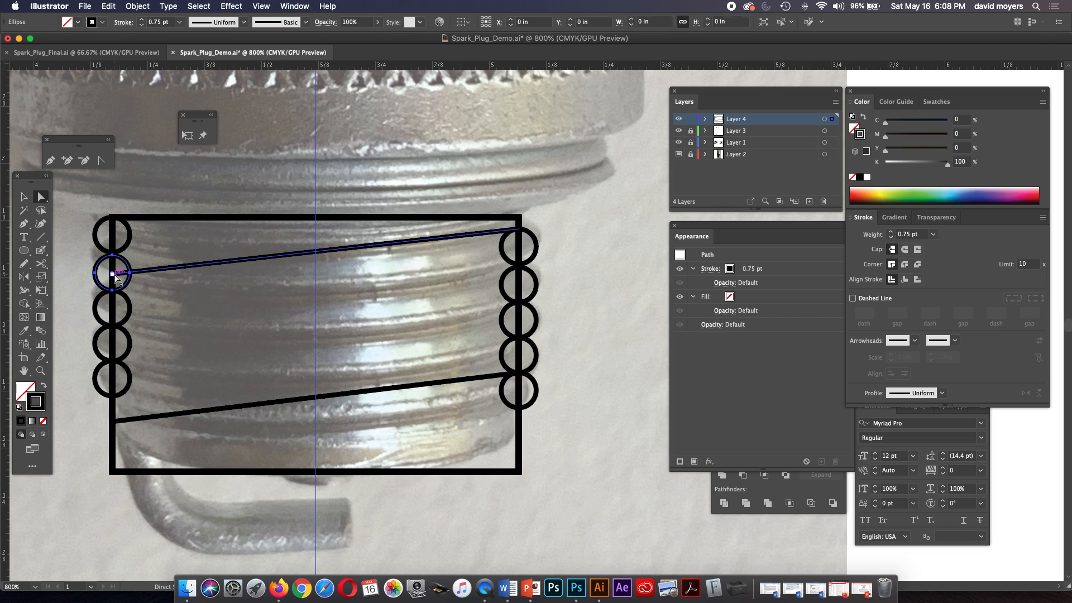
{"action": "left_click_drag", "start_coordinate": [115, 278], "coordinate": [116, 263]}
{"action": "key", "text": "super+z"}
{"action": "left_click", "coordinate": [143, 271]}
{"action": "mouse_move", "coordinate": [115, 276]}
{"action": "left_mouse_down"}
{"action": "mouse_move", "coordinate": [112, 235]}
{"action": "mouse_move", "coordinate": [113, 255]}
{"action": "left_mouse_up"}
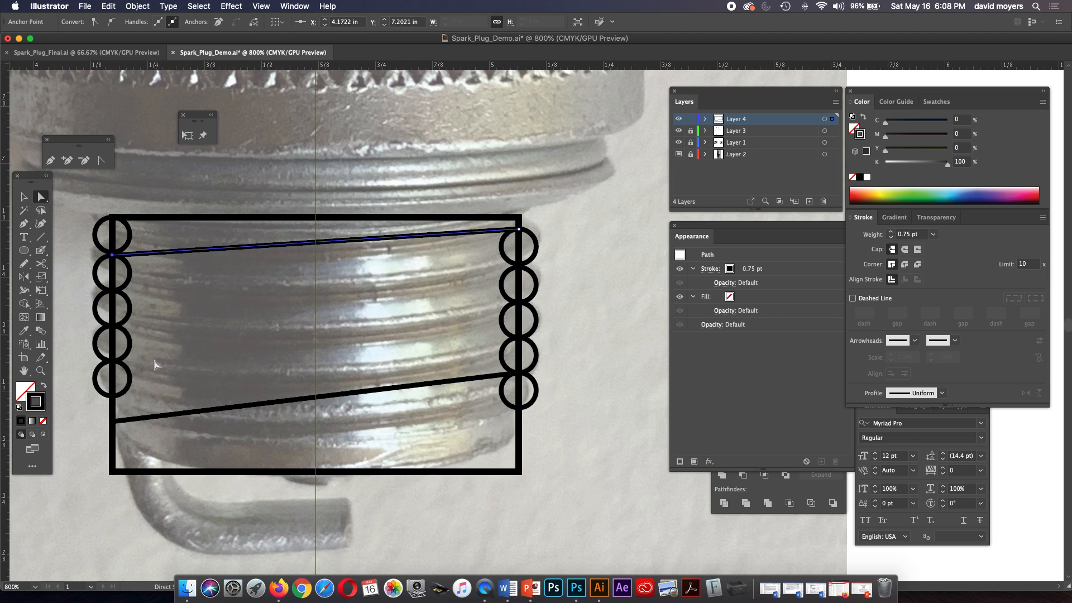
Move the lower slanted line's left end up to the bottom point of the lowest left-edge circle.
{"action": "left_click", "coordinate": [119, 420], "text": "shift"}
{"action": "left_click_drag", "start_coordinate": [113, 423], "coordinate": [113, 395]}
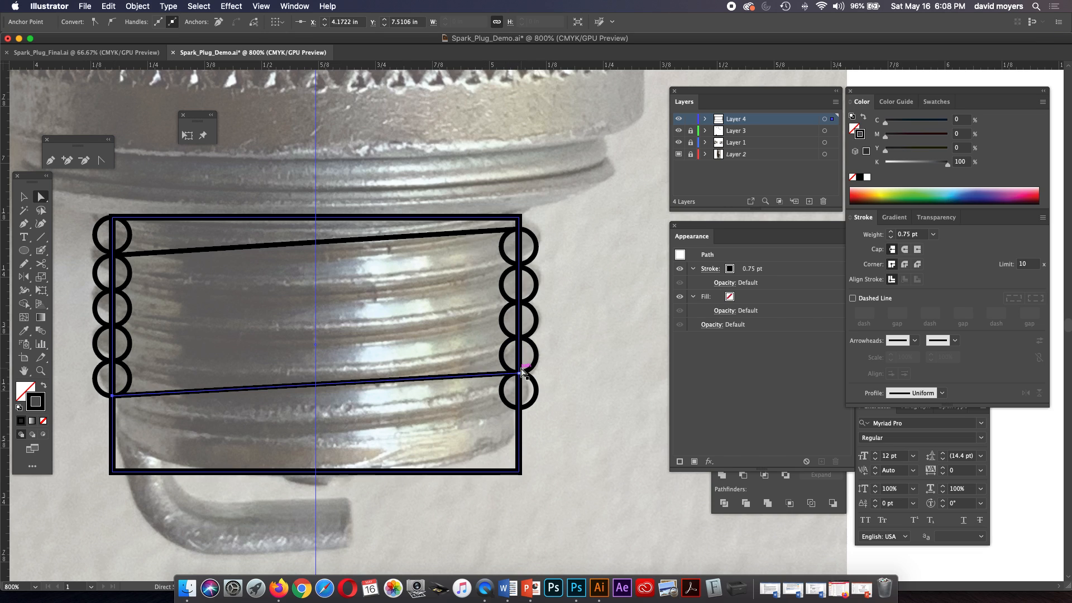
{"action": "left_click", "coordinate": [574, 359]}
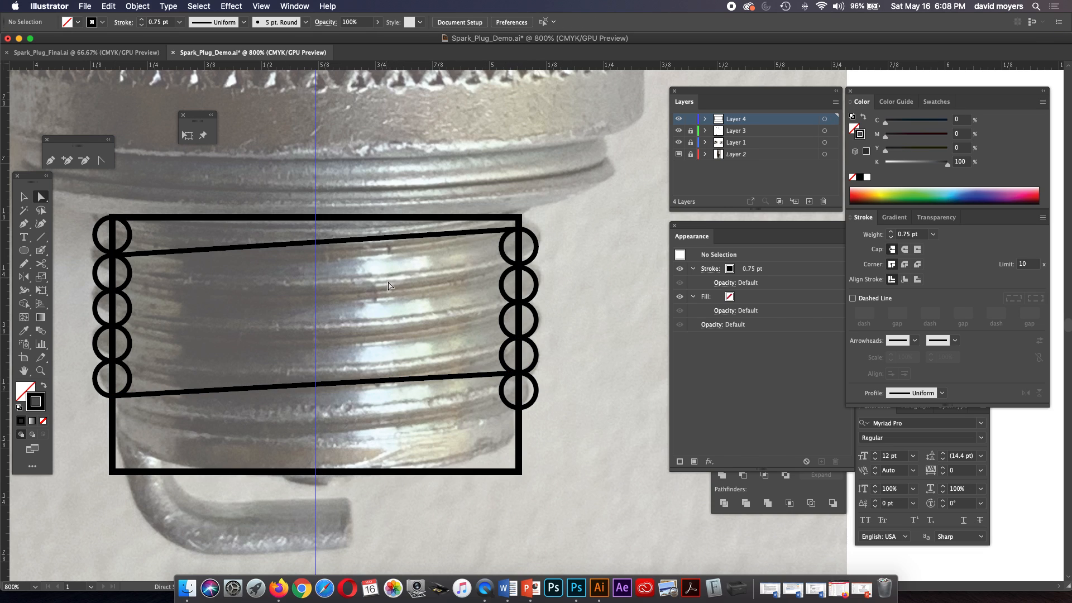
{"action": "left_click", "coordinate": [405, 383]}
{"action": "left_click", "coordinate": [385, 241], "text": "shift"}
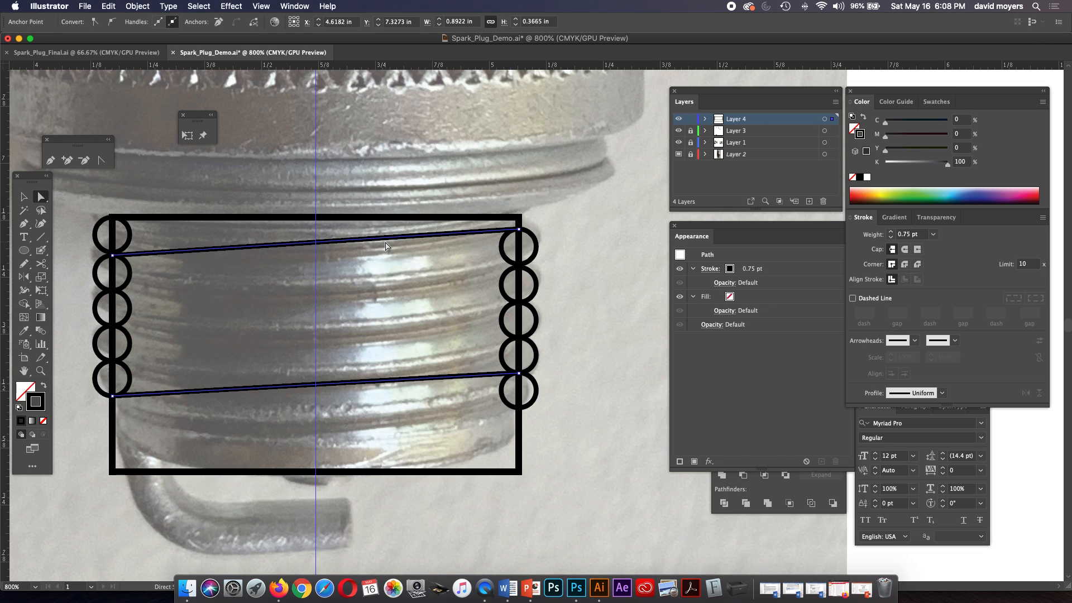
{"action": "left_click_drag", "start_coordinate": [362, 384], "coordinate": [362, 350]}
{"action": "key", "text": "super+z"}
{"action": "left_click", "coordinate": [360, 357]}
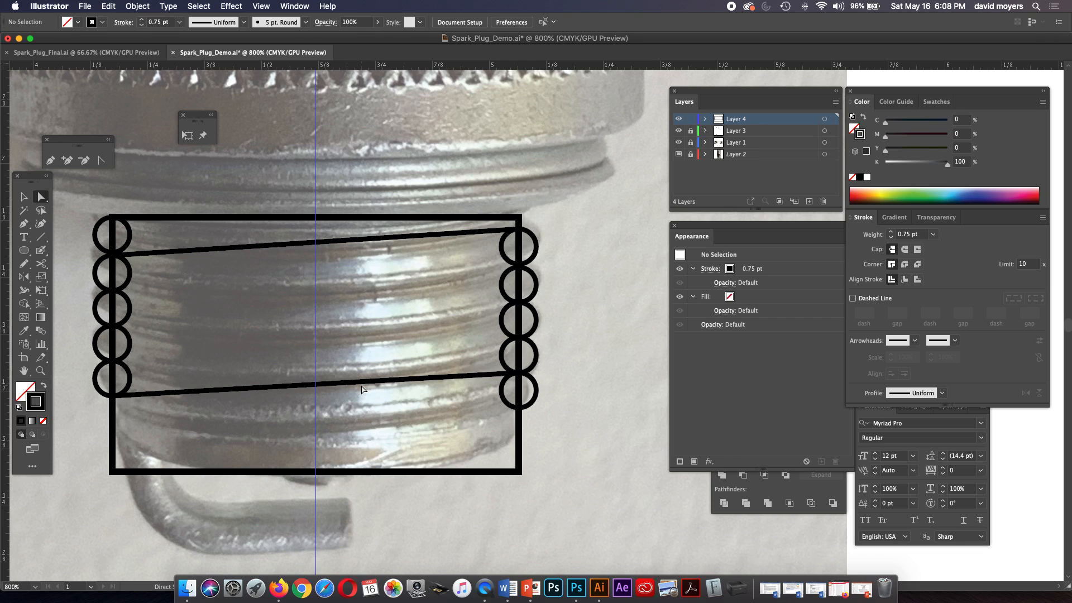
Copy the lower slanted line straight up about 0.07 in to the next circle junctions on both edges.
{"action": "left_click", "coordinate": [362, 379]}
{"action": "left_click_drag", "start_coordinate": [361, 378], "coordinate": [360, 350]}
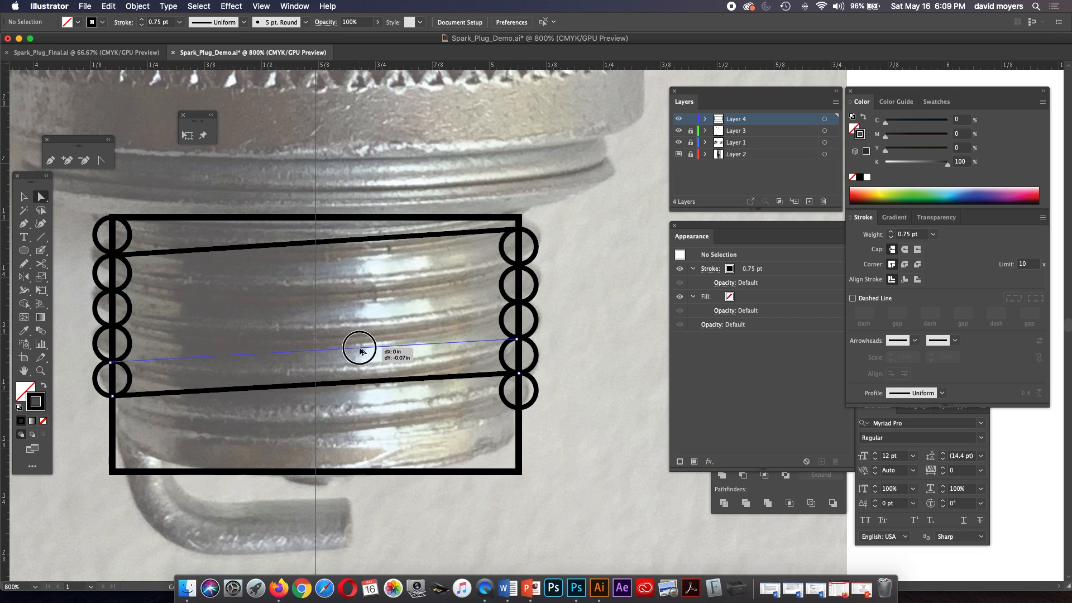
{"action": "key", "text": "shift"}
{"action": "left_click_drag", "start_coordinate": [360, 351], "coordinate": [360, 350]}
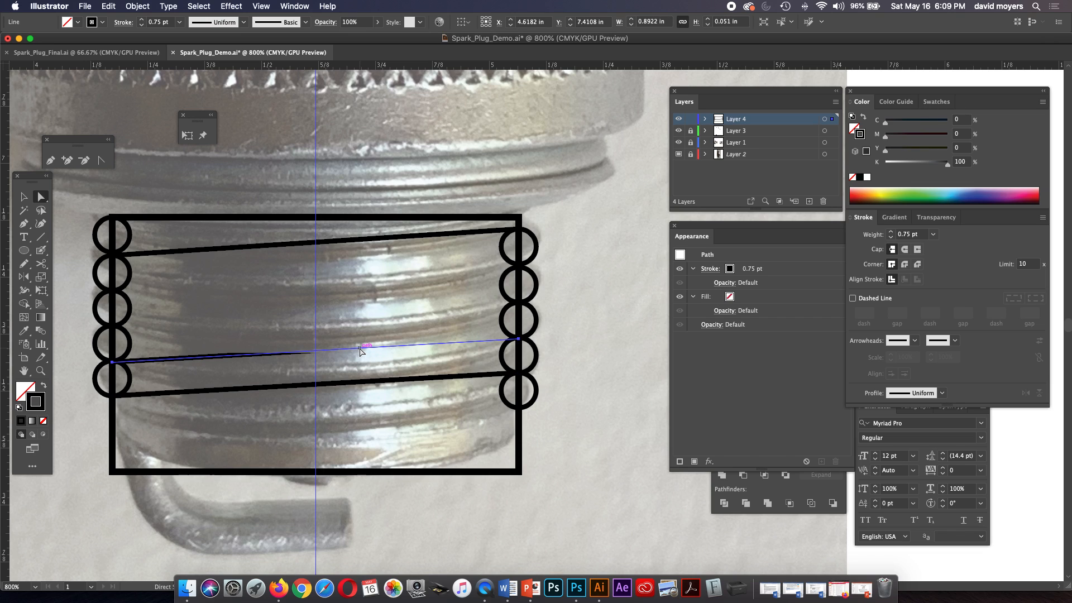
{"action": "key", "text": "super+shift+a"}
{"action": "key", "text": "z"}
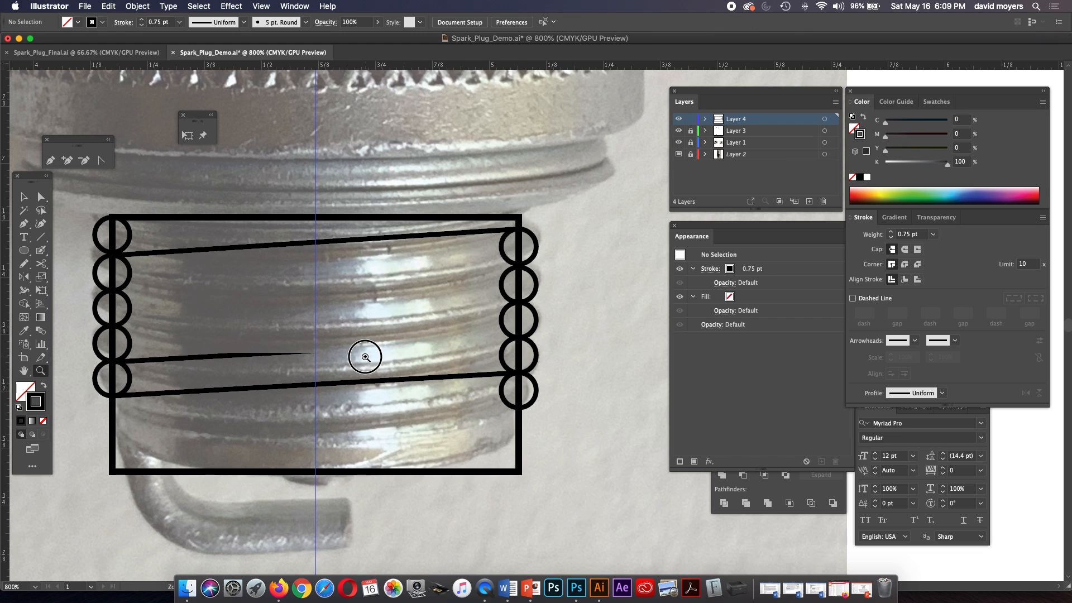
{"action": "left_click", "coordinate": [366, 357]}
{"action": "key", "text": "a"}
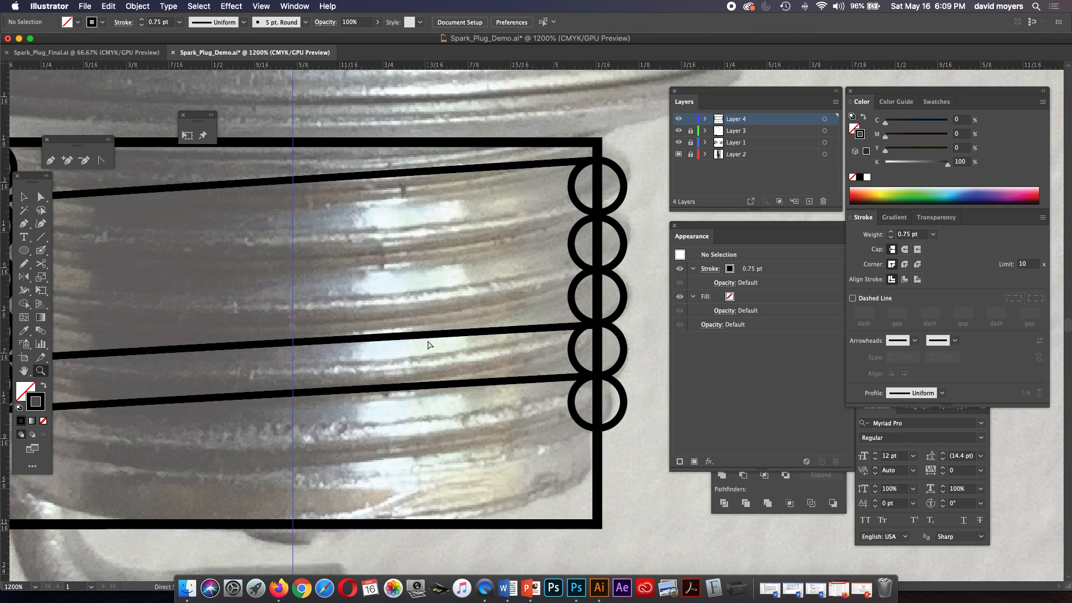
{"action": "key", "text": "super+minus"}
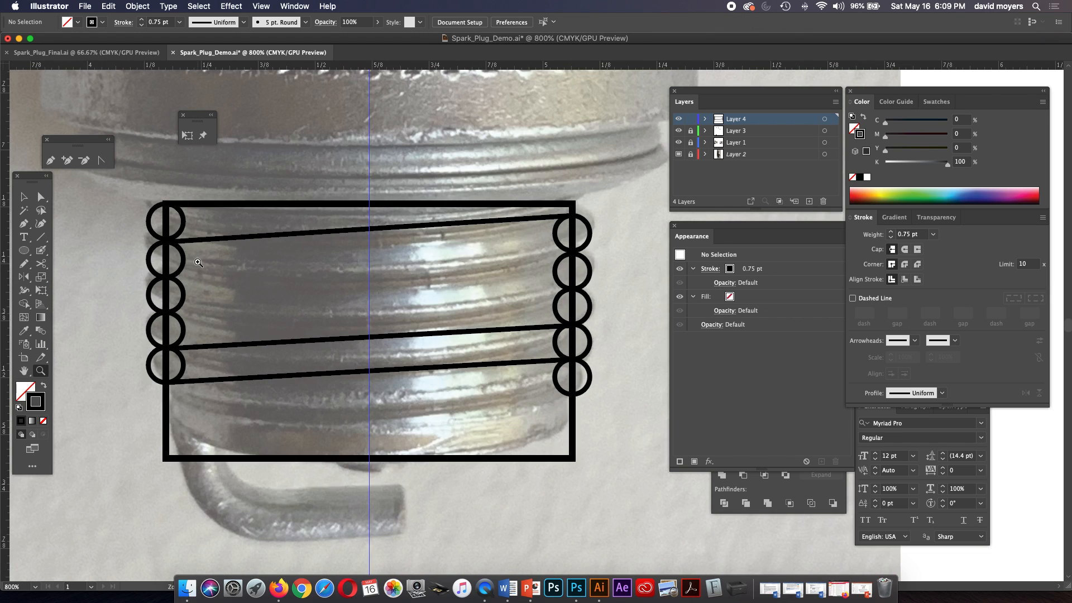
Add two more copies of the slanted line at the remaining circle junctions between the upper line and the last copy.
{"action": "left_click", "coordinate": [40, 196]}
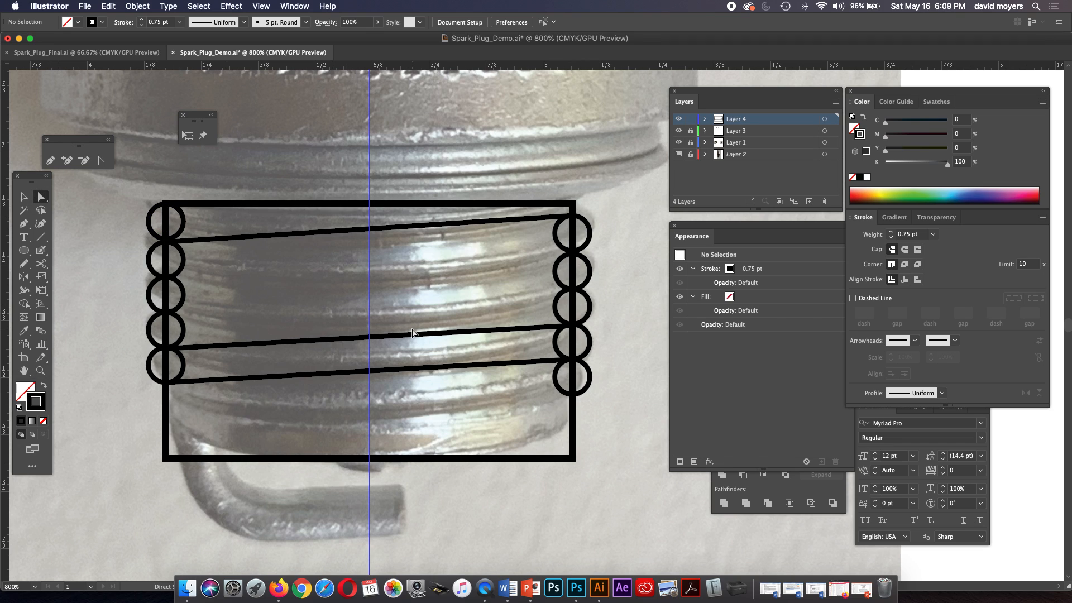
{"action": "left_click_drag", "start_coordinate": [412, 336], "coordinate": [411, 300]}
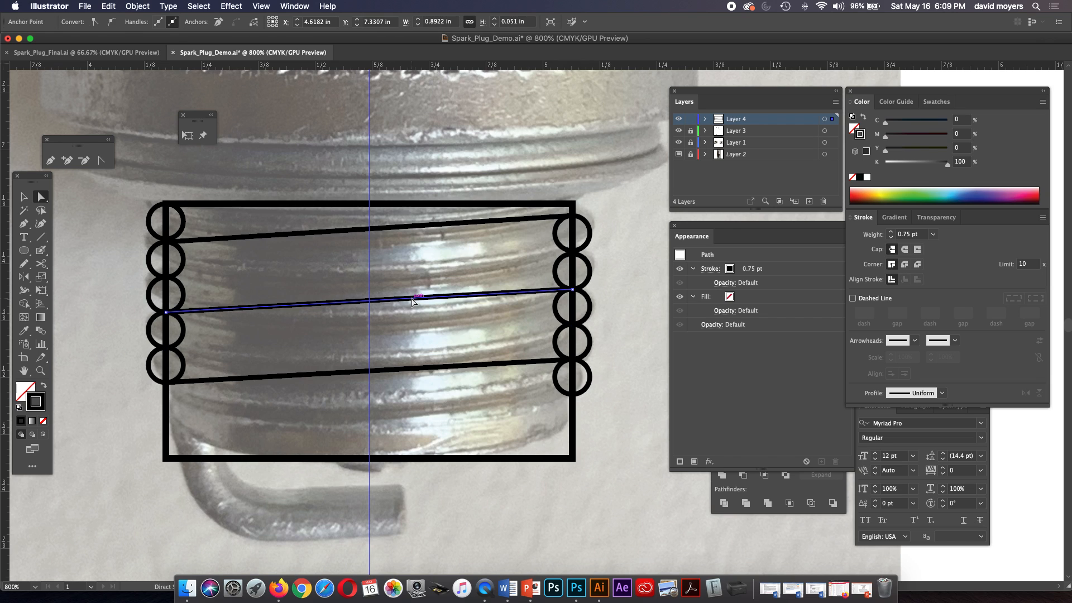
{"action": "key", "text": "ctrl+z"}
{"action": "left_click_drag", "start_coordinate": [414, 338], "coordinate": [419, 261]}
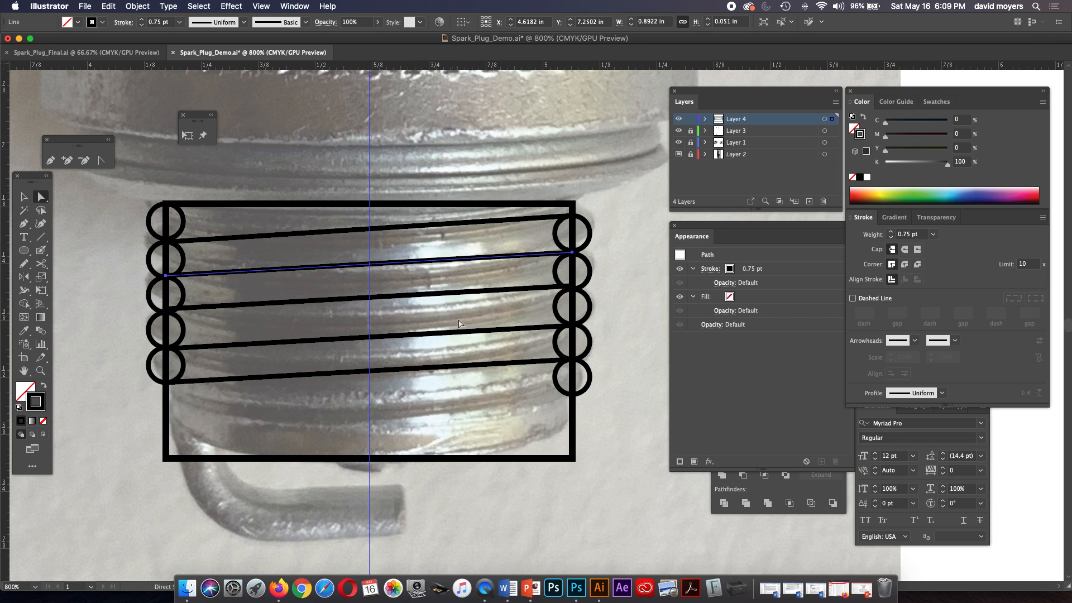
{"action": "left_click", "coordinate": [613, 337]}
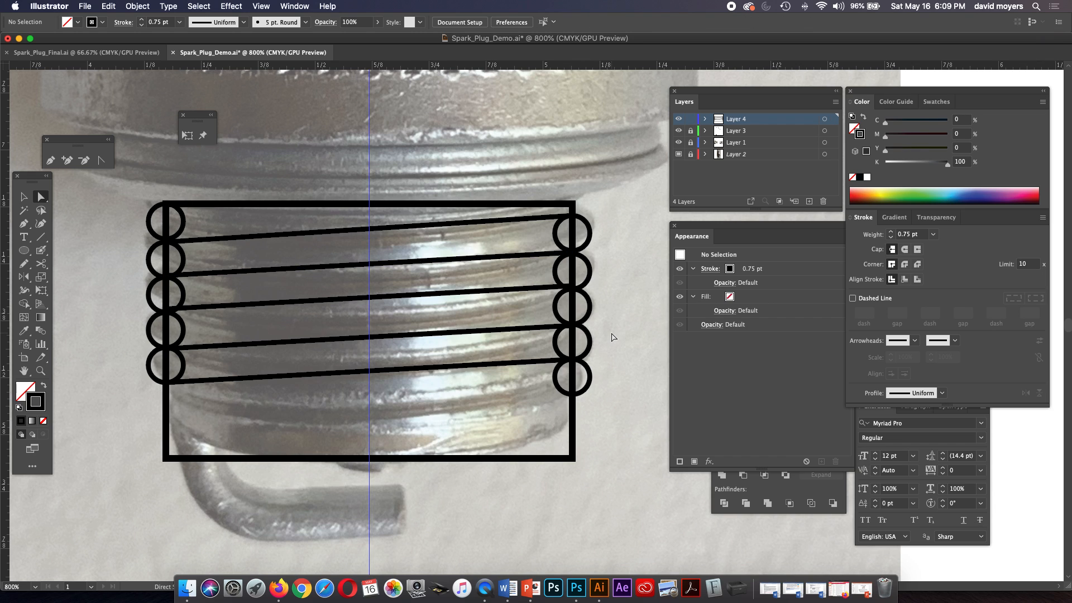
Shorten the thread rectangle from its bottom edge to a height of about 0.52 in.
{"action": "key", "text": "super+minus"}
{"action": "key", "text": "super+minus"}
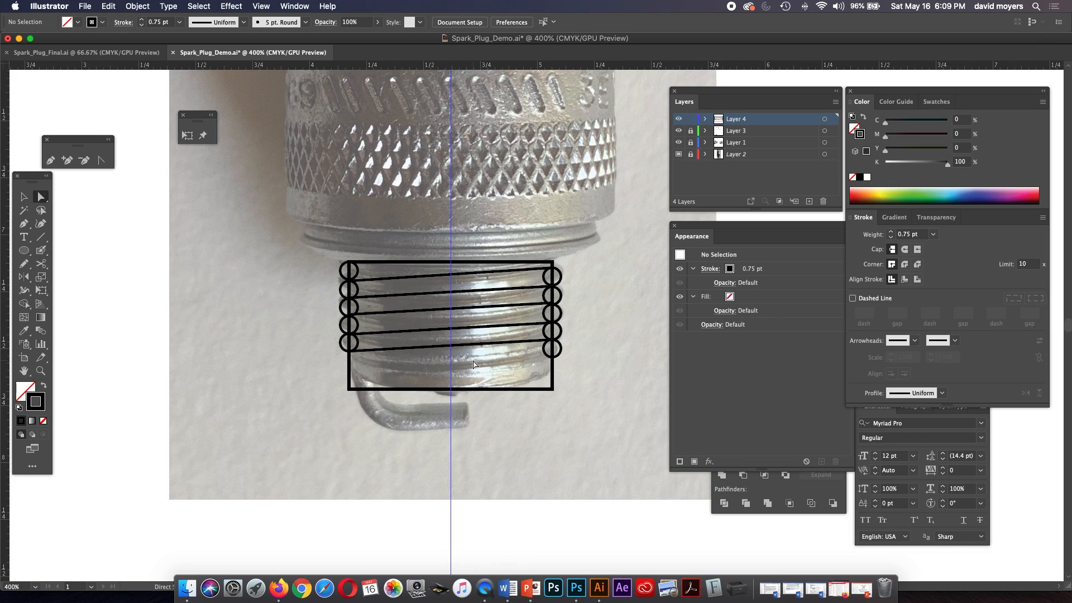
{"action": "left_click", "coordinate": [454, 391]}
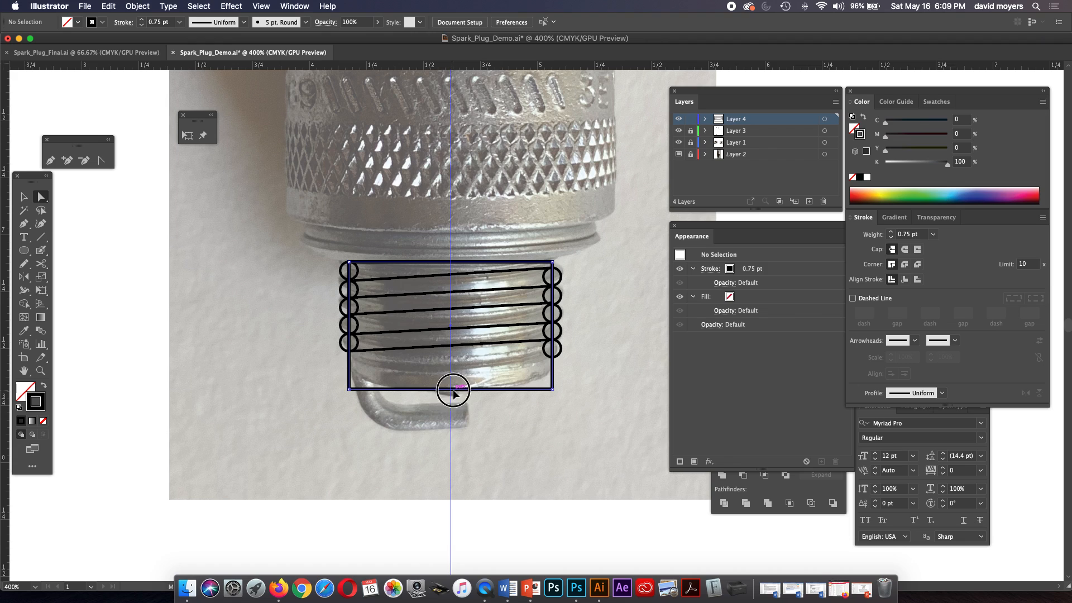
{"action": "left_click", "coordinate": [22, 198]}
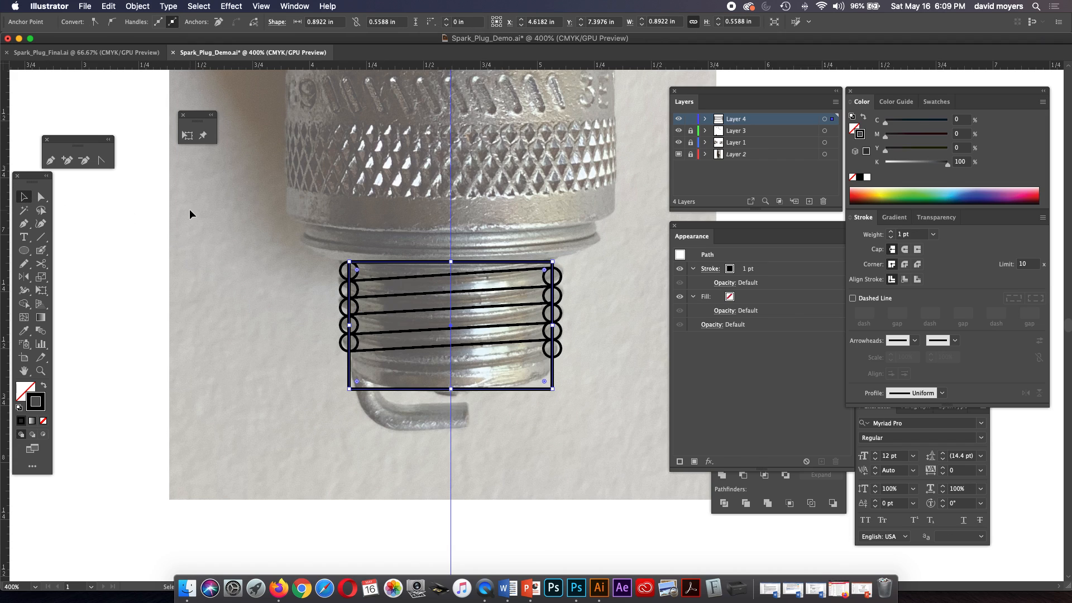
{"action": "left_click_drag", "start_coordinate": [451, 390], "coordinate": [451, 382]}
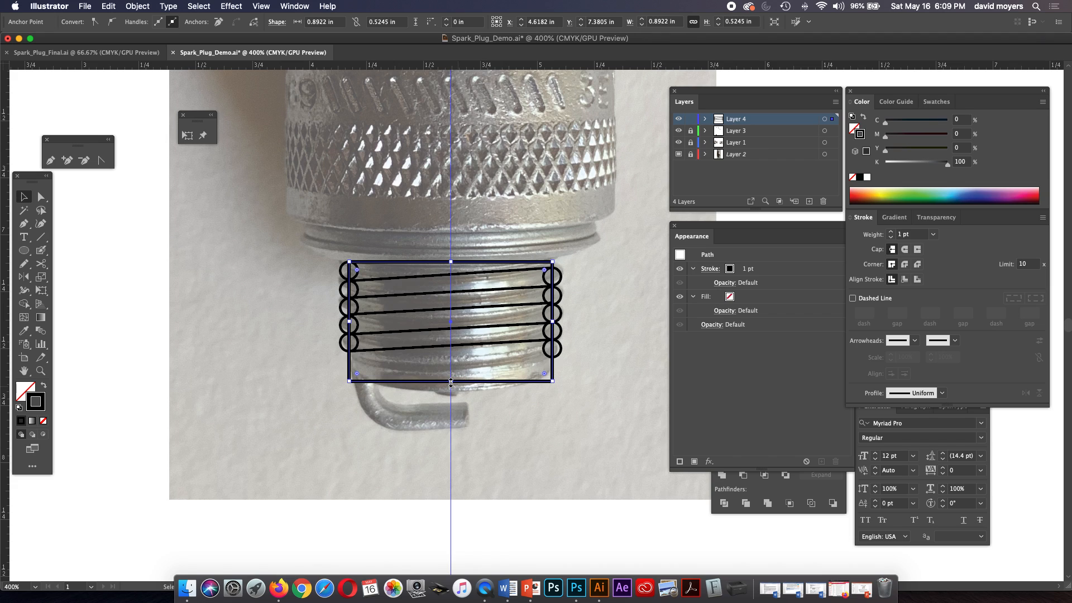
{"action": "left_click_drag", "start_coordinate": [449, 381], "coordinate": [451, 381]}
{"action": "left_click", "coordinate": [613, 336]}
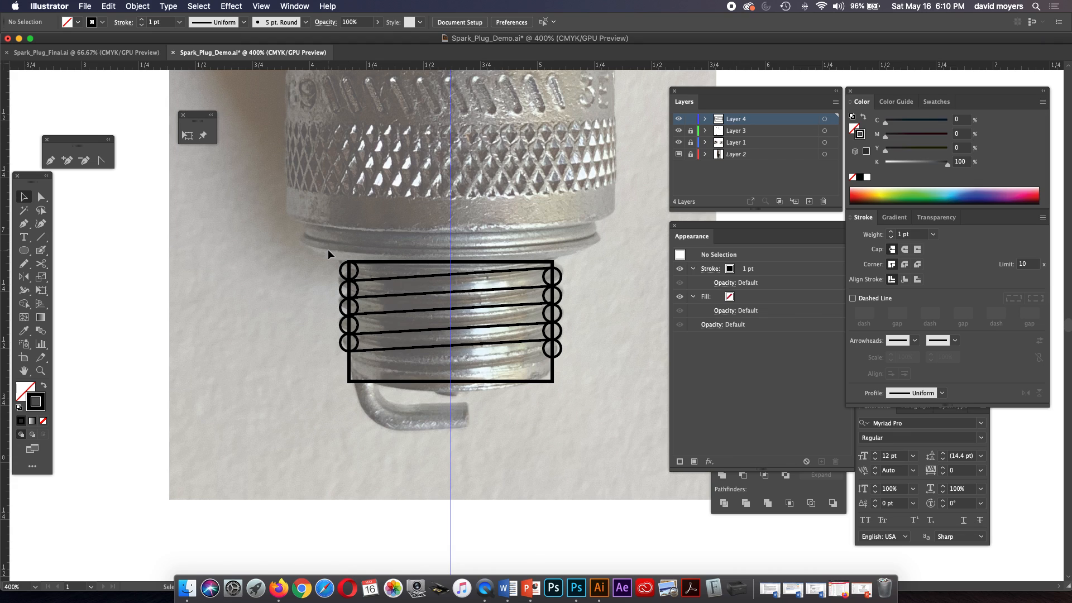
Unite the ten edge circles and the thread rectangle into a single outline with Pathfinder.
{"action": "left_click", "coordinate": [355, 271]}
{"action": "left_click", "coordinate": [345, 289], "text": "shift"}
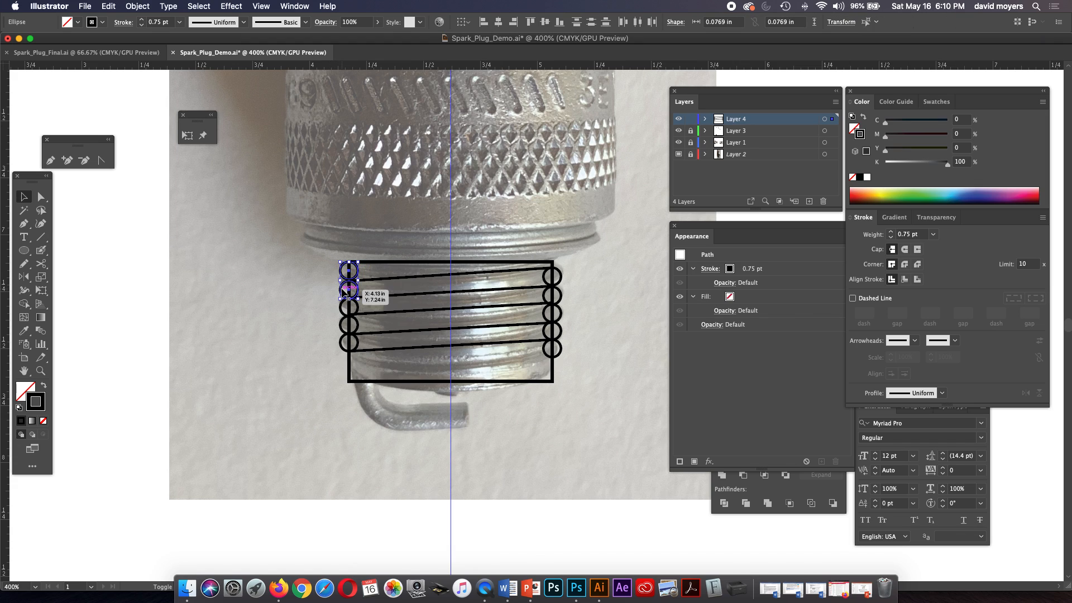
{"action": "left_click", "coordinate": [345, 307], "text": "shift"}
{"action": "left_click", "coordinate": [344, 325], "text": "shift"}
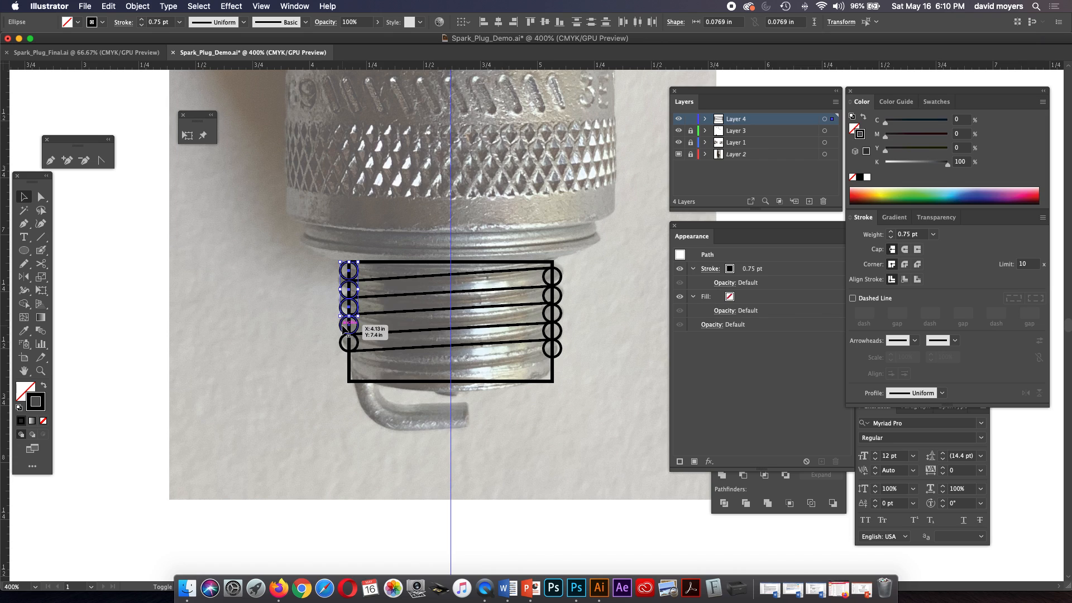
{"action": "left_click", "coordinate": [345, 343], "text": "shift"}
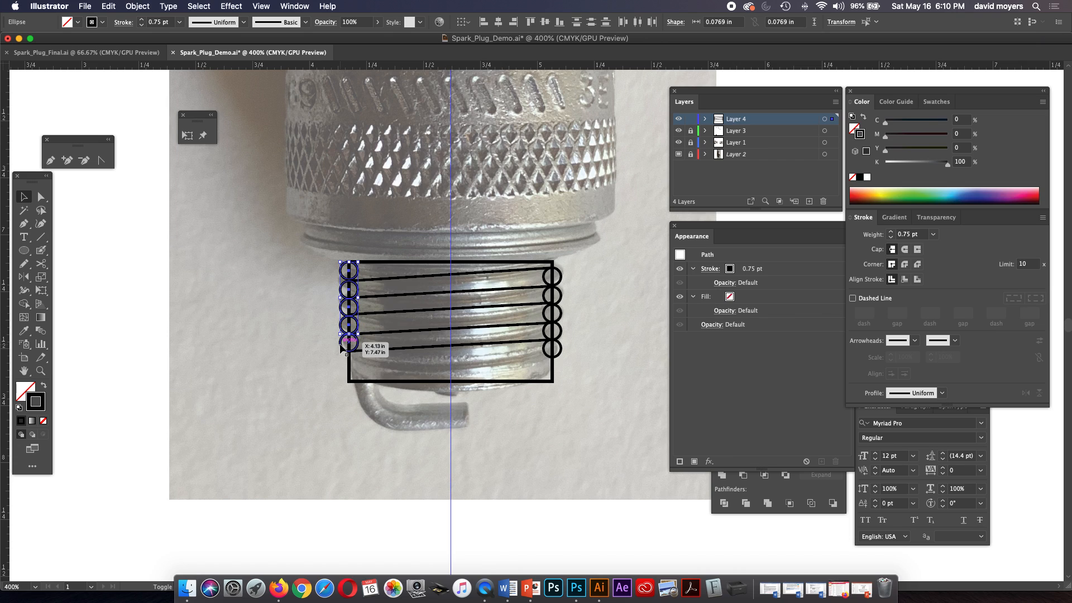
{"action": "left_click", "coordinate": [560, 350], "text": "shift"}
{"action": "left_click", "coordinate": [561, 334], "text": "shift"}
{"action": "left_click", "coordinate": [562, 311], "text": "shift"}
{"action": "left_click", "coordinate": [561, 304], "text": "shift"}
{"action": "left_click", "coordinate": [557, 284], "text": "shift"}
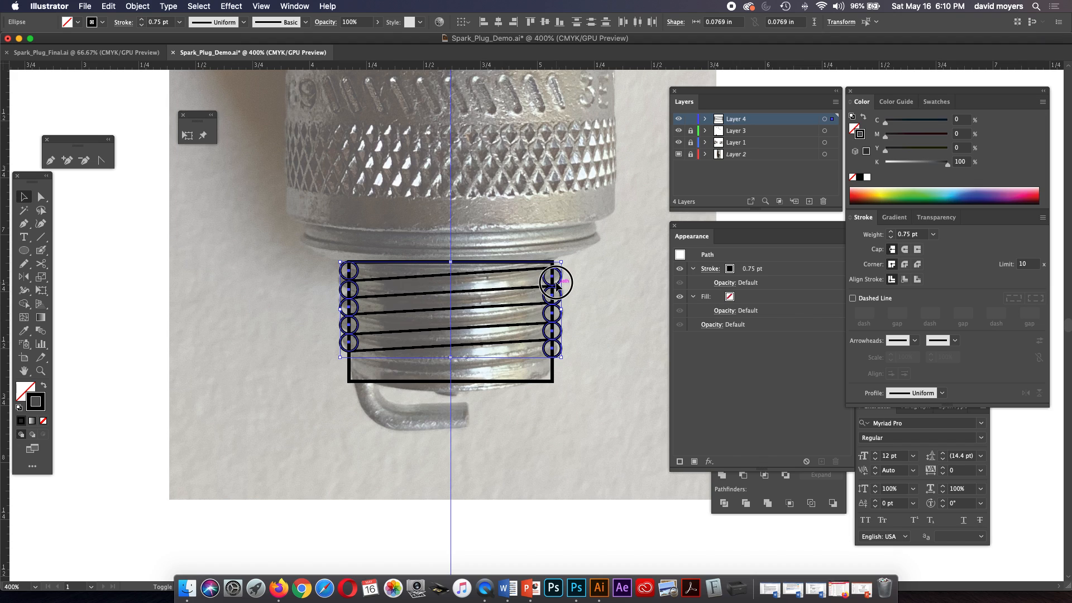
{"action": "left_click", "coordinate": [552, 383], "text": "shift"}
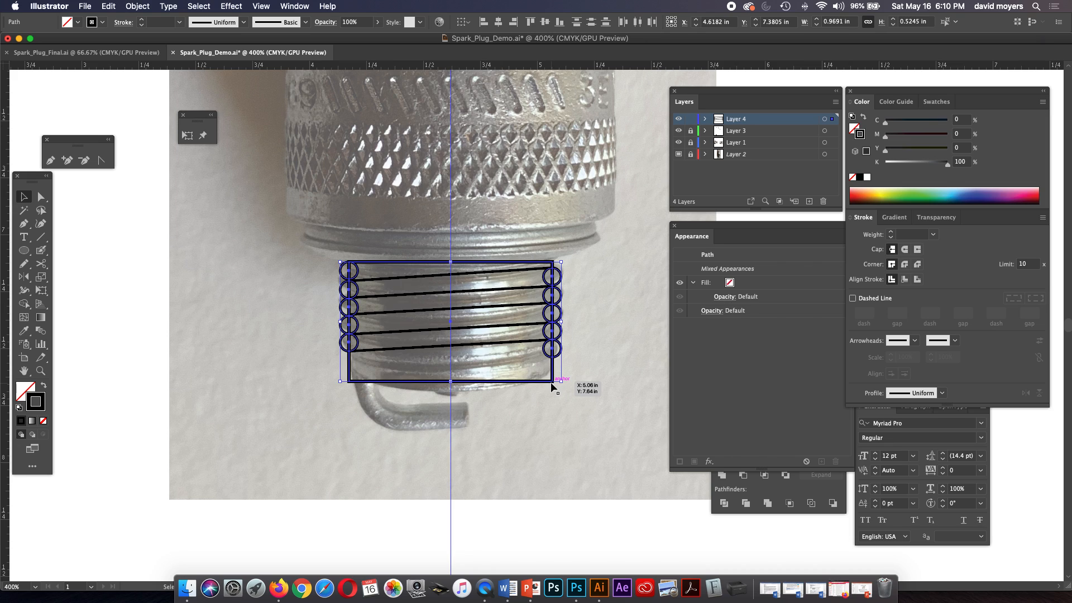
{"action": "left_click", "coordinate": [792, 489]}
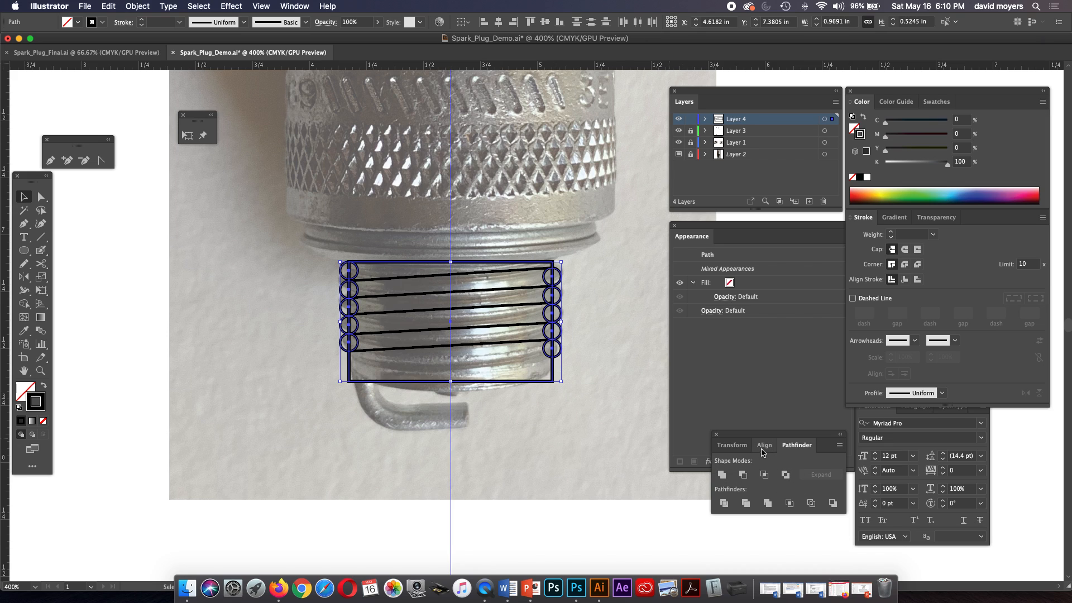
{"action": "left_click_drag", "start_coordinate": [757, 439], "coordinate": [629, 472]}
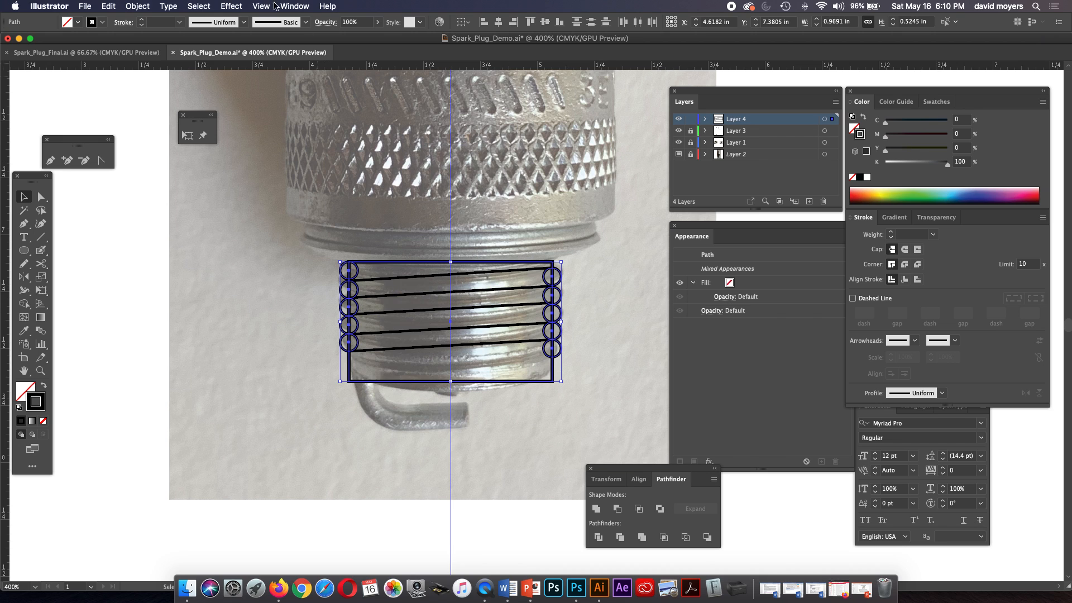
{"action": "left_click", "coordinate": [290, 7]}
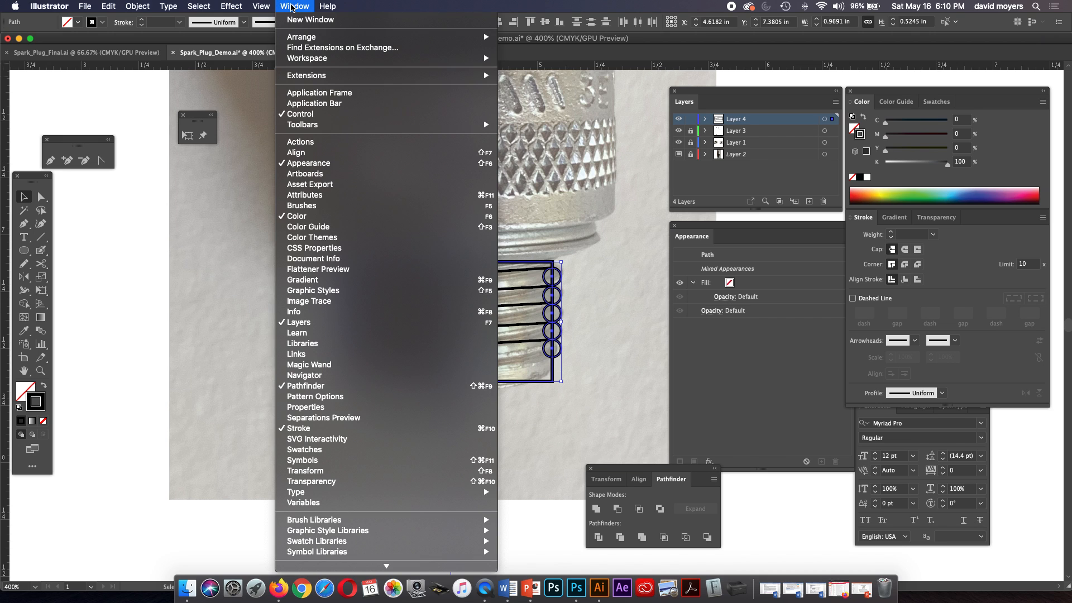
{"action": "left_click", "coordinate": [223, 221]}
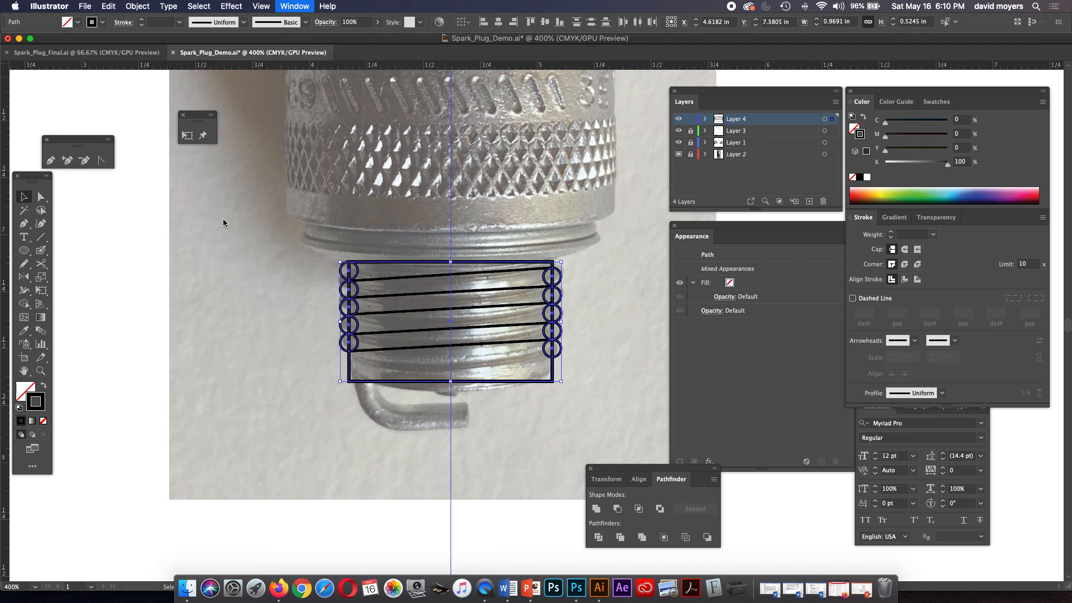
{"action": "left_click", "coordinate": [597, 509]}
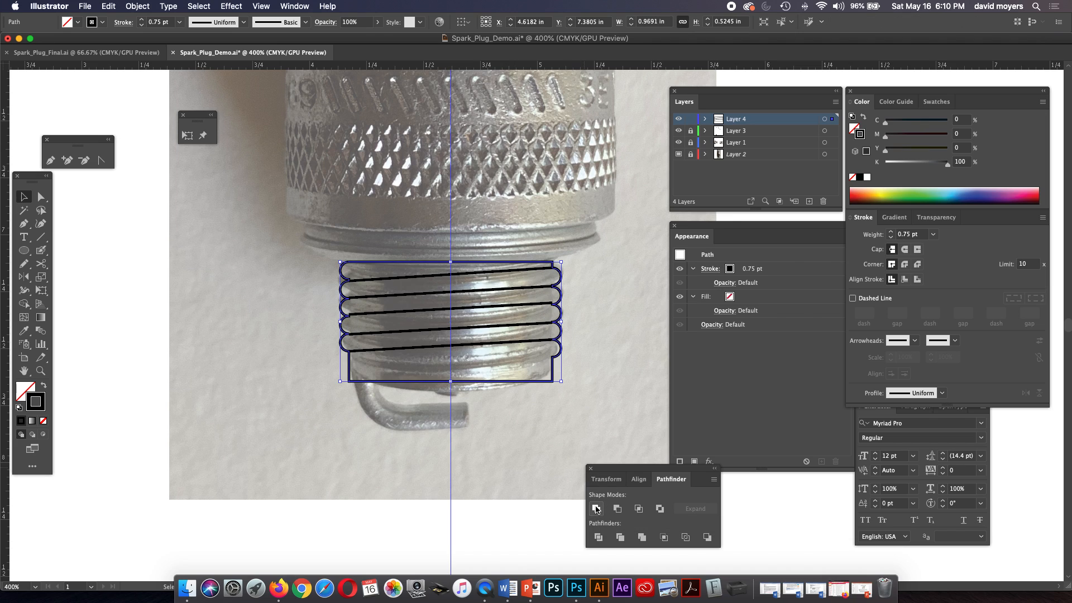
{"action": "left_click", "coordinate": [593, 403]}
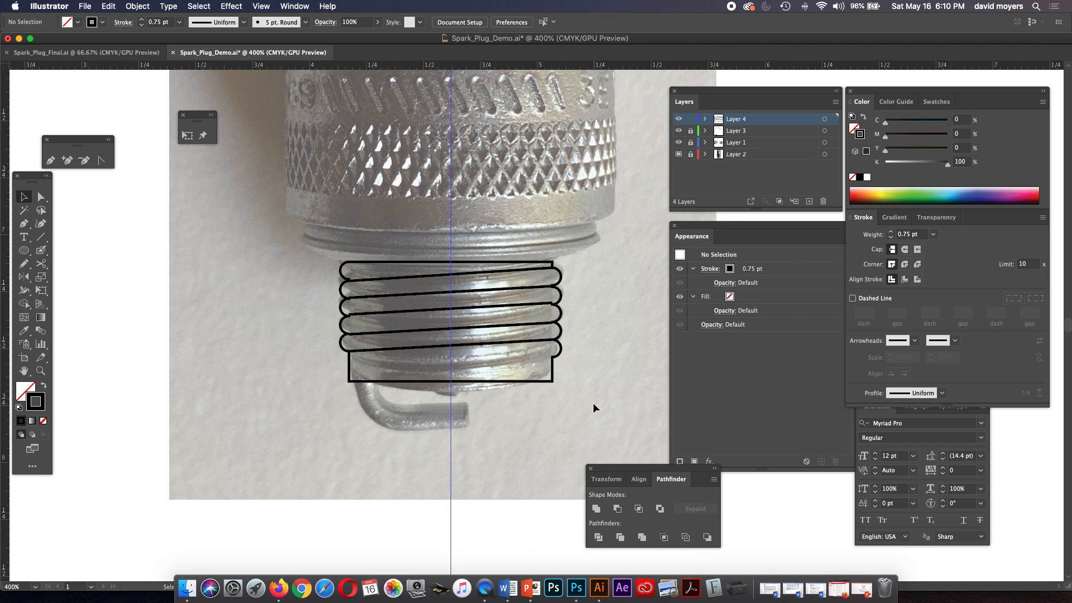
Set the united thread outline's stroke weight to 1 pt.
{"action": "key", "text": "z"}
{"action": "left_click", "coordinate": [549, 352]}
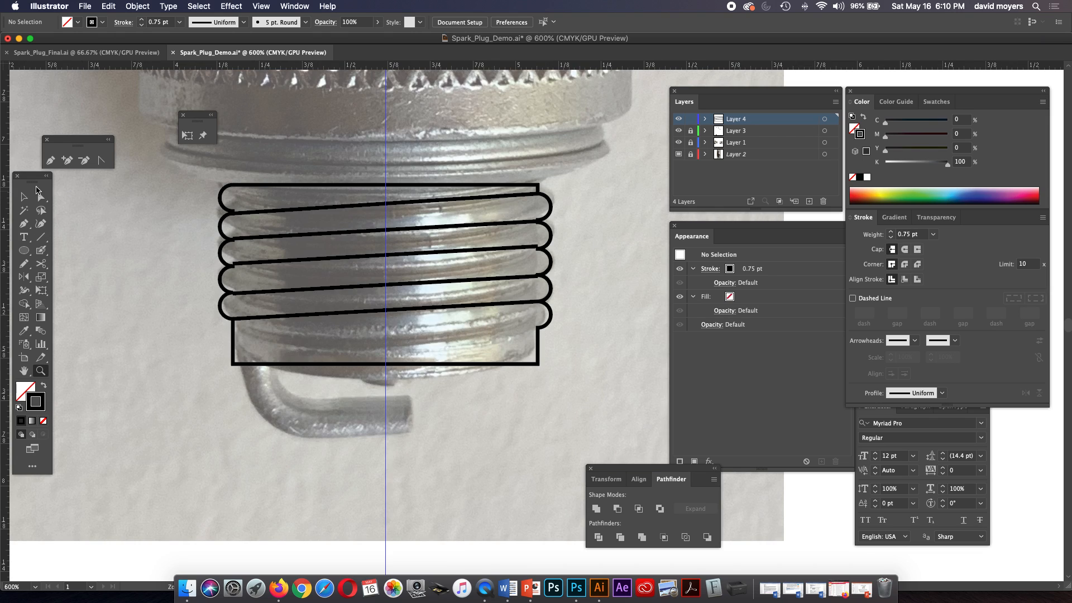
{"action": "left_click", "coordinate": [40, 196]}
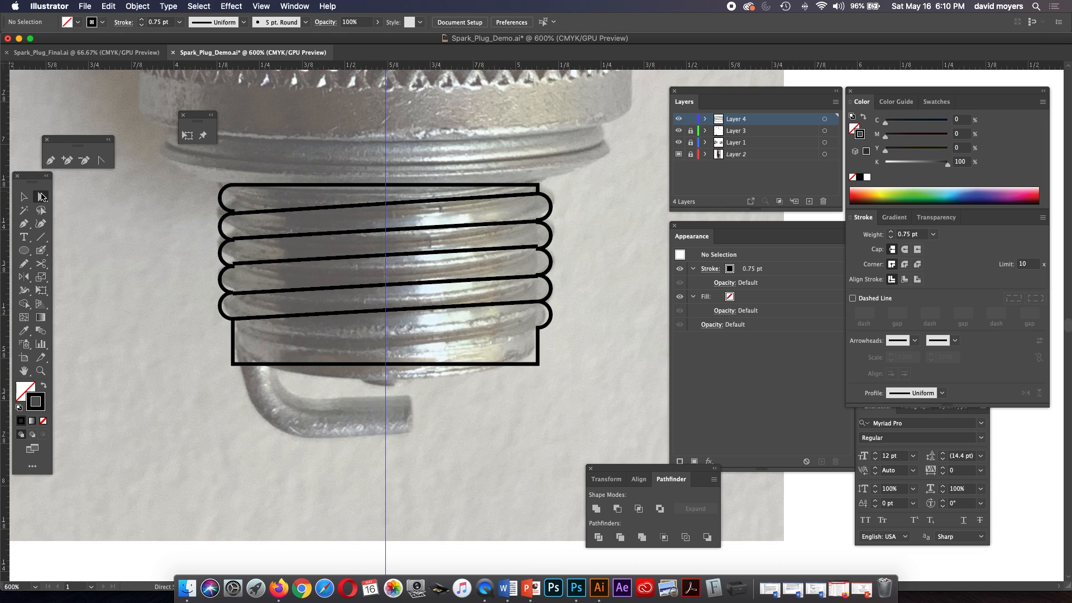
{"action": "left_click", "coordinate": [236, 188]}
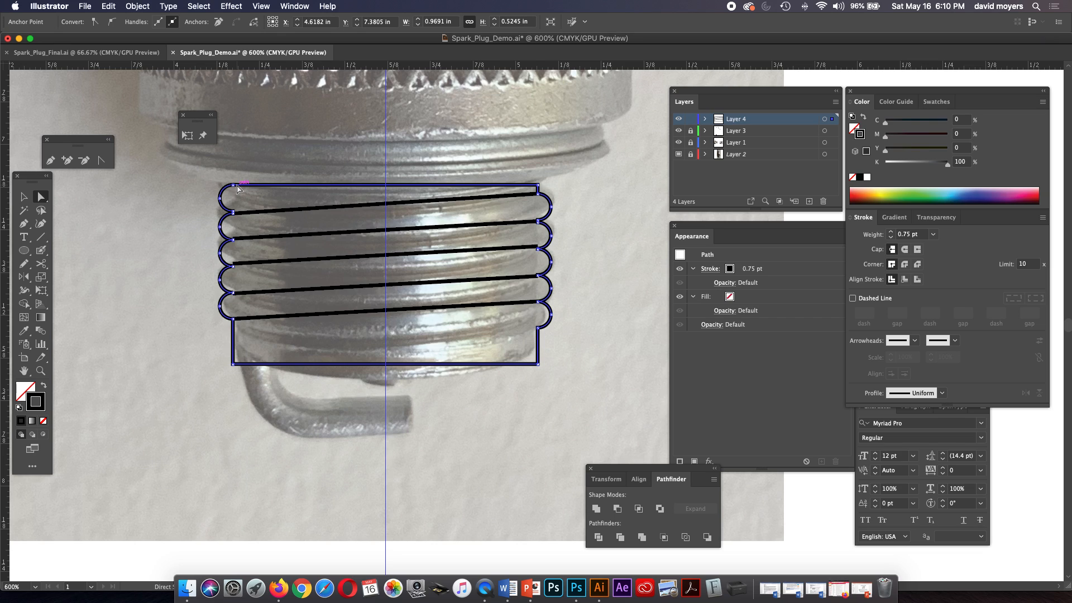
{"action": "left_click", "coordinate": [891, 232]}
{"action": "left_click", "coordinate": [578, 291]}
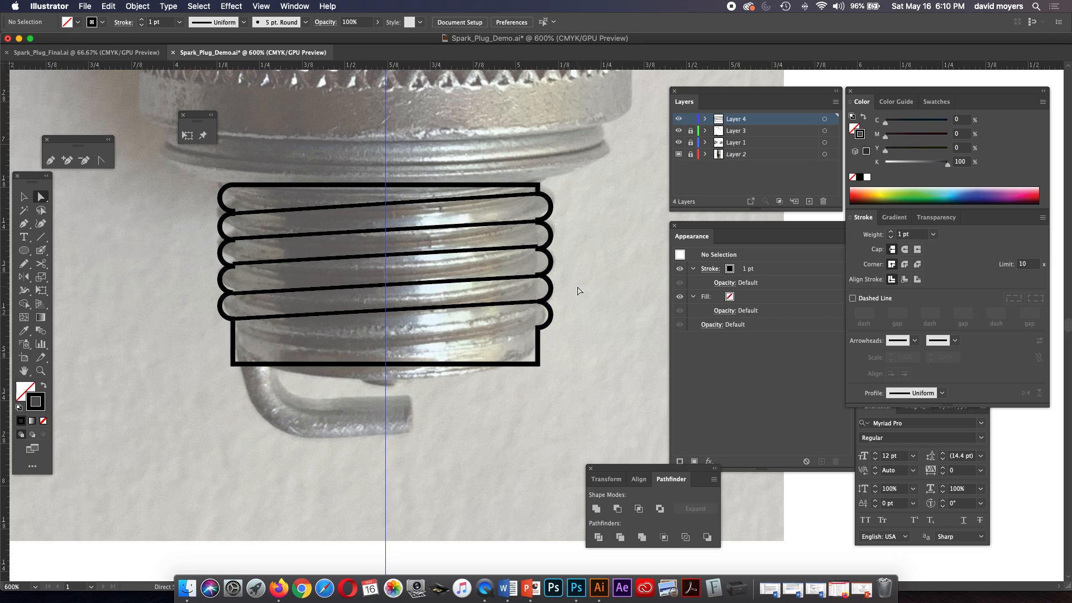
Adjust the left end of the topmost slanted line to meet the junction of the first two left-edge curves.
{"action": "left_click", "coordinate": [407, 202]}
{"action": "left_click", "coordinate": [233, 214]}
{"action": "left_click_drag", "start_coordinate": [233, 213], "coordinate": [233, 211]}
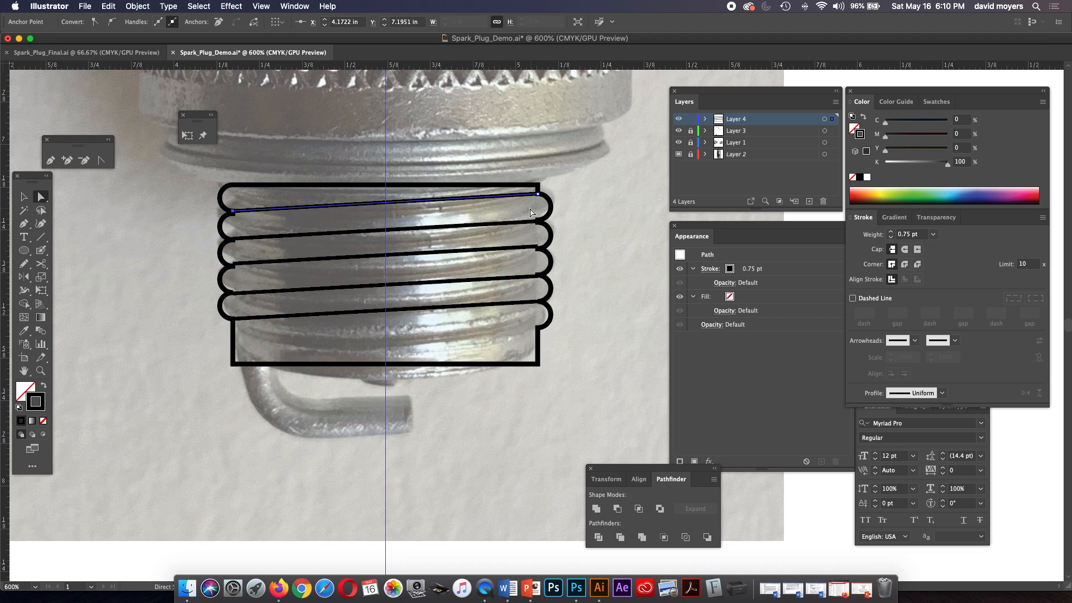
{"action": "left_click", "coordinate": [295, 223]}
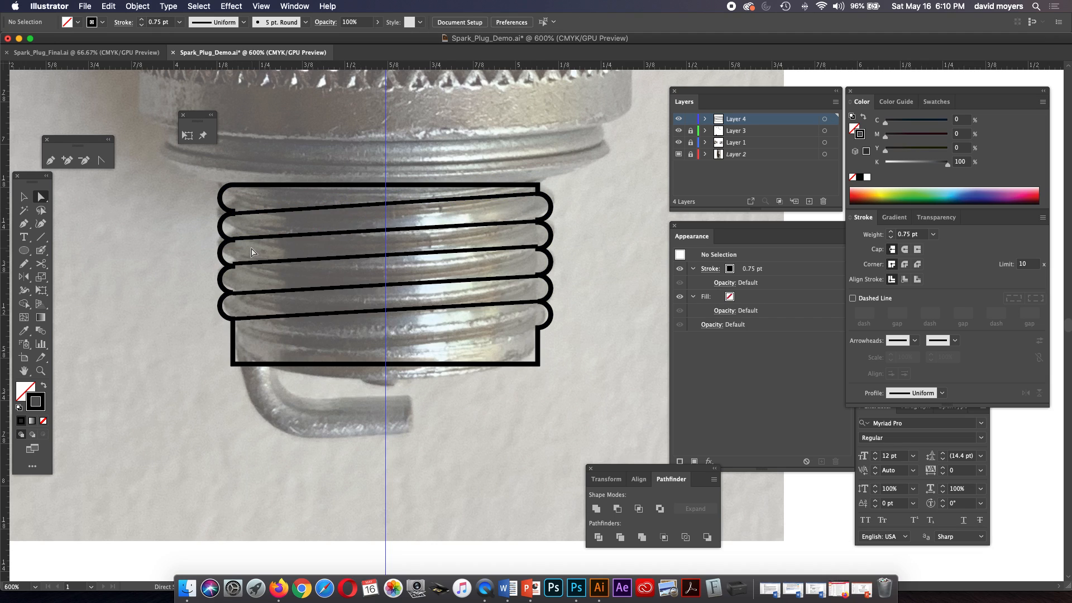
Try nudging the left ends of the second and third slanted lines upward, comparing before and after, and undo the nudge.
{"action": "left_click", "coordinate": [233, 239]}
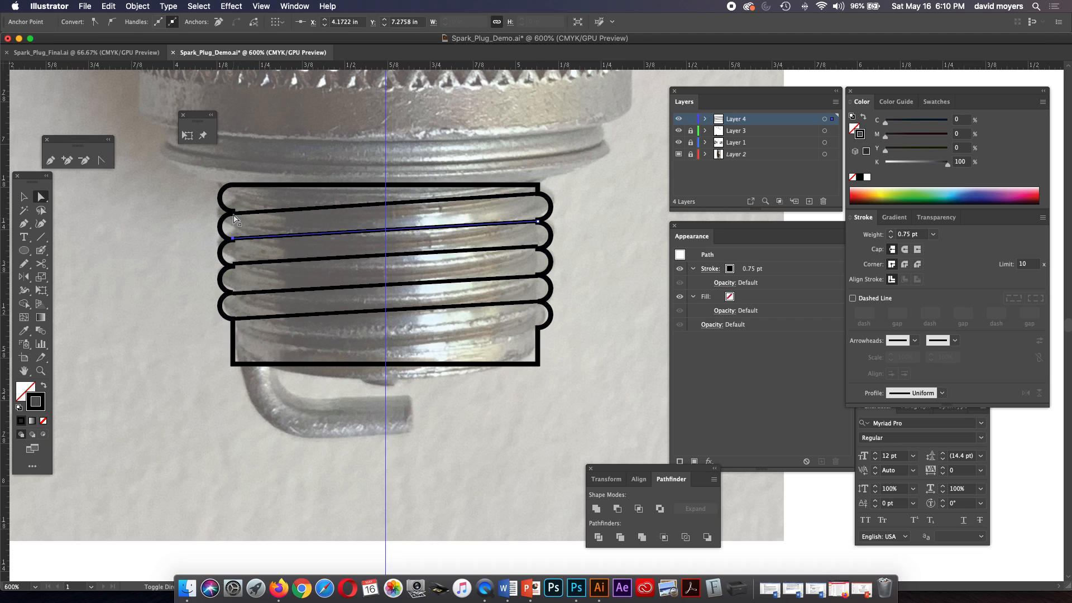
{"action": "left_click_drag", "start_coordinate": [233, 263], "coordinate": [235, 272]}
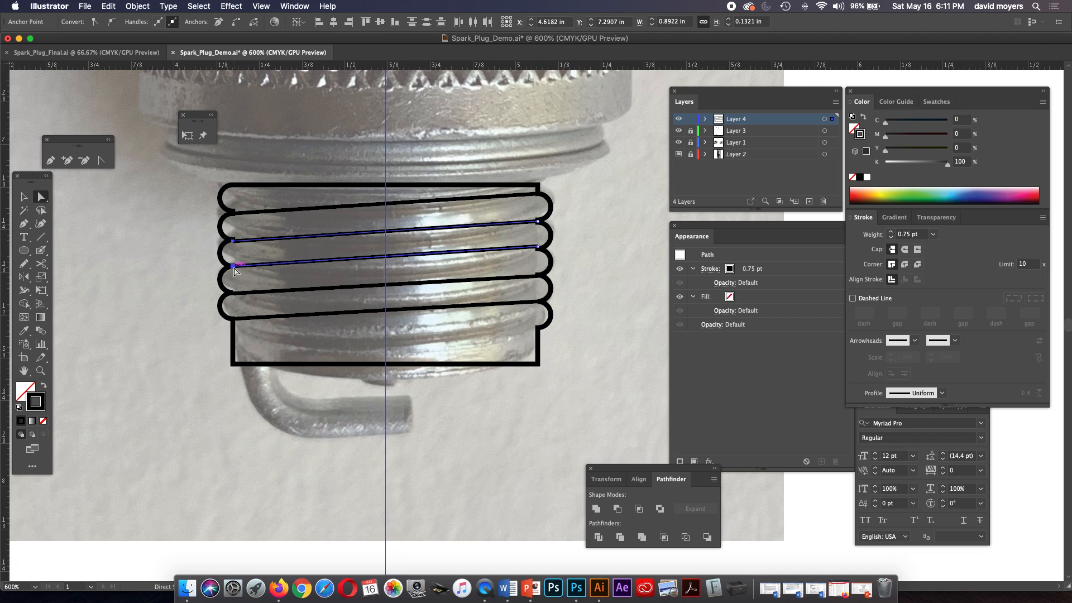
{"action": "key", "text": "Up"}
{"action": "key", "text": "super+shift+z"}
{"action": "key", "text": "super+z"}
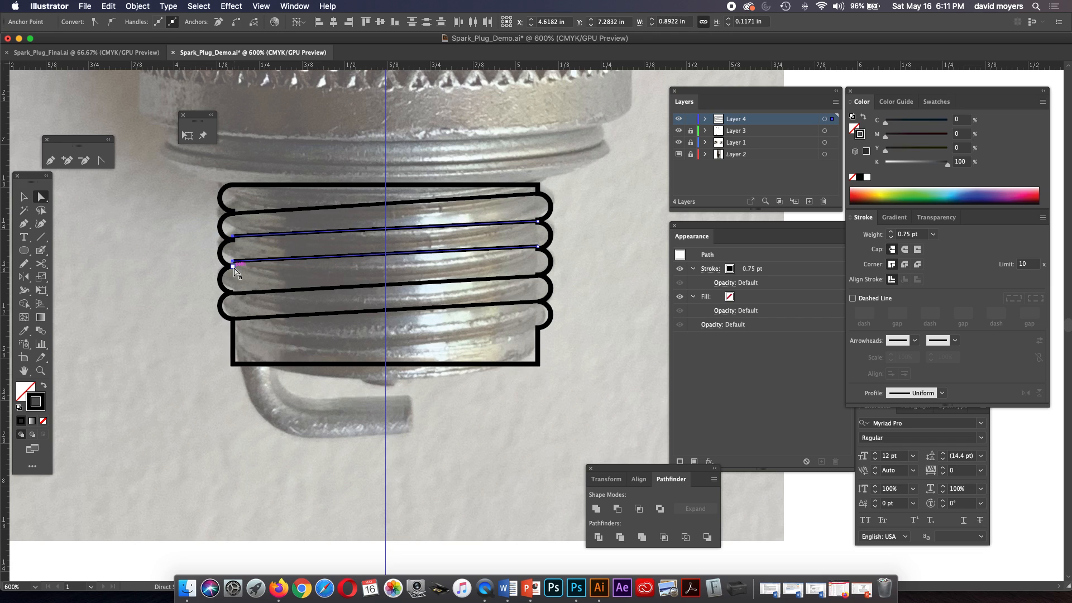
{"action": "key", "text": "super+shift+z"}
{"action": "key", "text": "super+z"}
{"action": "key", "text": "super+shift+z"}
{"action": "key", "text": "super+z"}
{"action": "key", "text": "super+shift+z"}
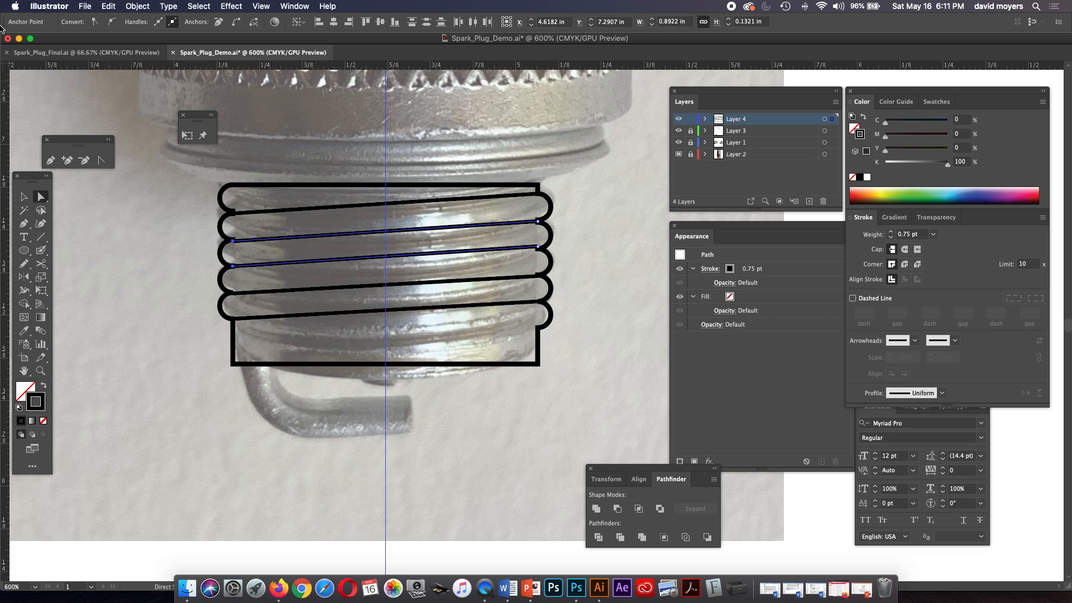
Reduce the keyboard increment in the General preferences for finer nudging.
{"action": "left_click", "coordinate": [65, 6]}
{"action": "mouse_move", "coordinate": [71, 37]}
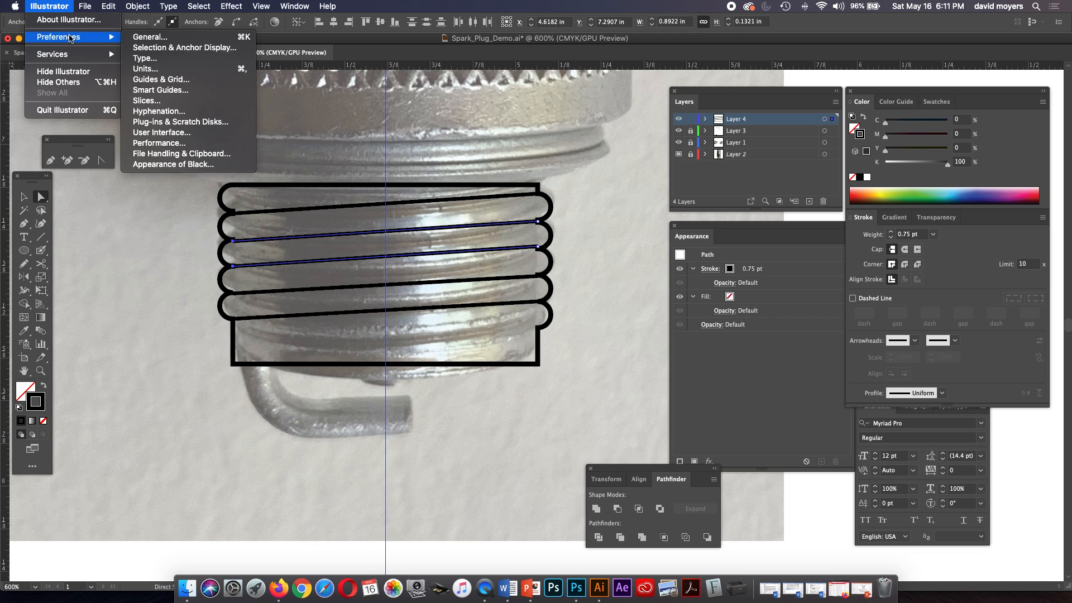
{"action": "left_click", "coordinate": [149, 40]}
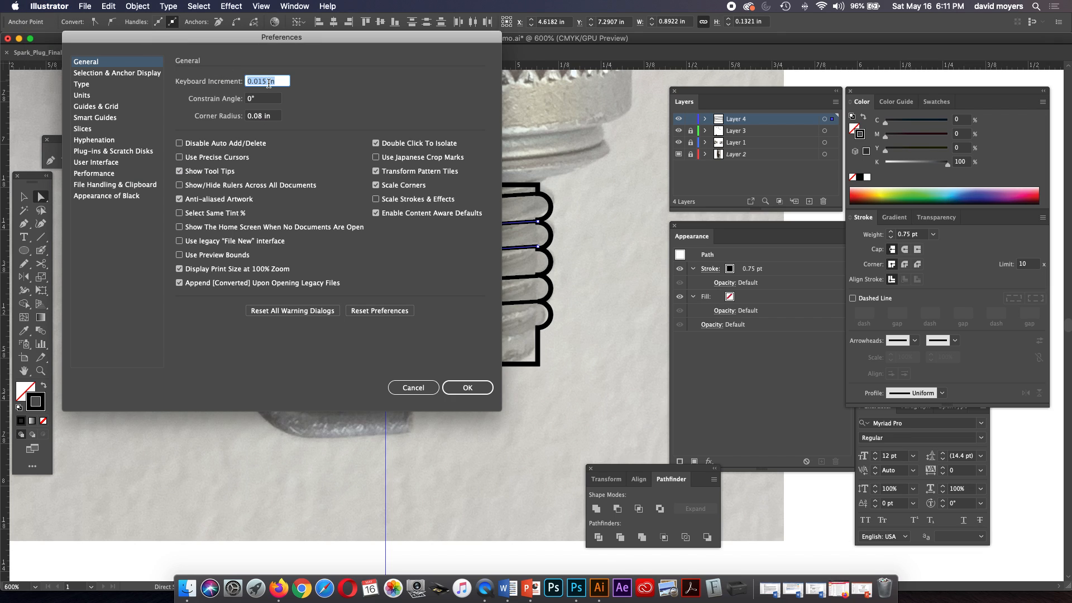
{"action": "left_click", "coordinate": [253, 82]}
{"action": "type", "text": "0"}
{"action": "key", "text": "Return"}
Nudge the left ends of the second and third slanted lines slightly up and their right ends slightly down.
{"action": "key", "text": "Up"}
{"action": "key", "text": "Up"}
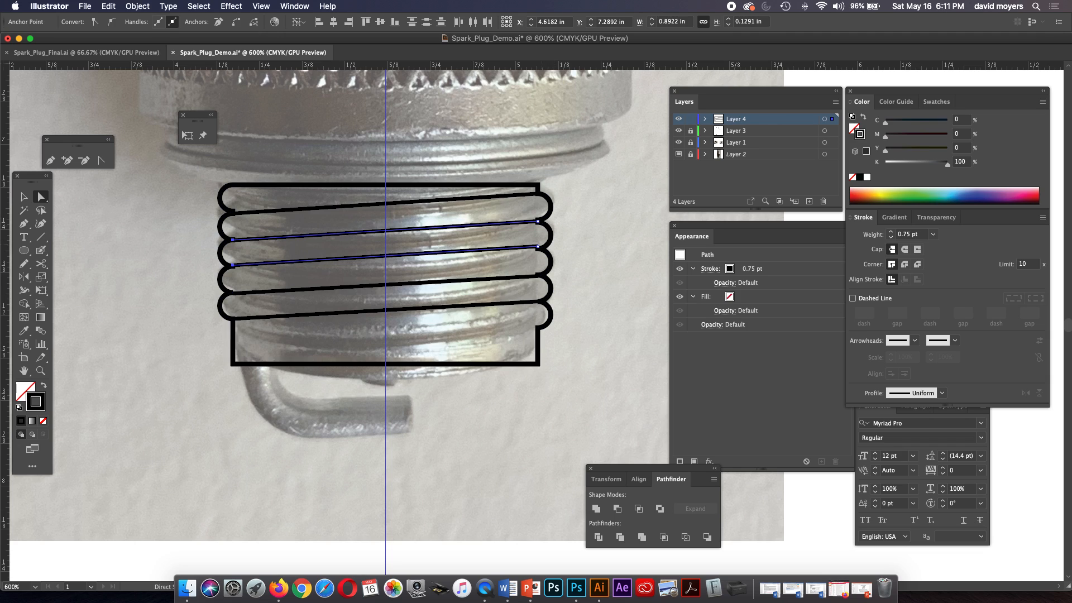
{"action": "left_click", "coordinate": [538, 246]}
{"action": "left_click", "coordinate": [537, 221], "text": "shift"}
{"action": "key", "text": "Down"}
{"action": "key", "text": "Down"}
{"action": "key", "text": "Down"}
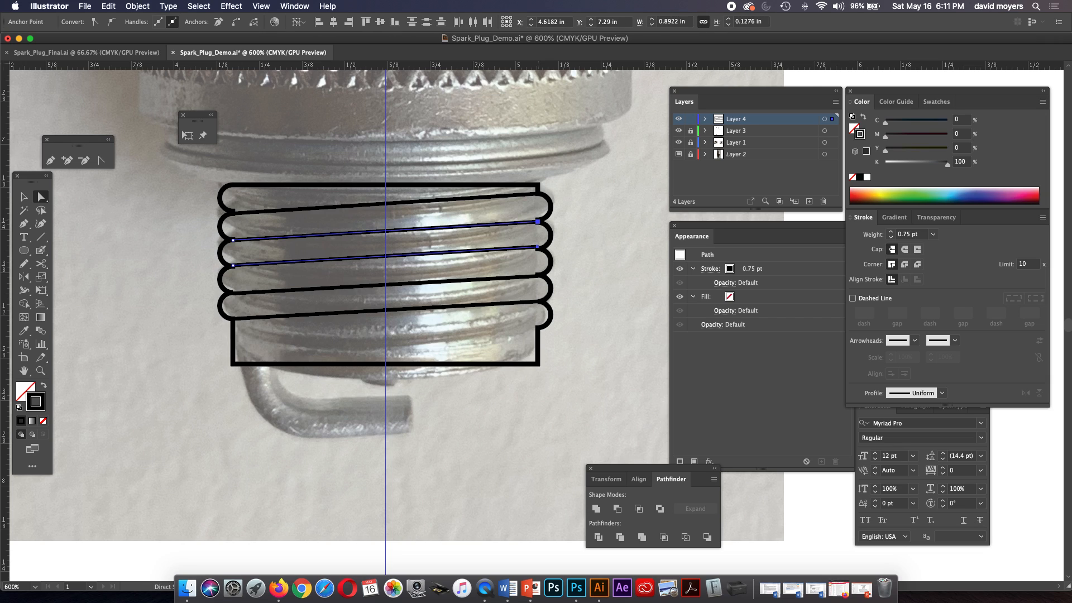
{"action": "key", "text": "super+shift+a"}
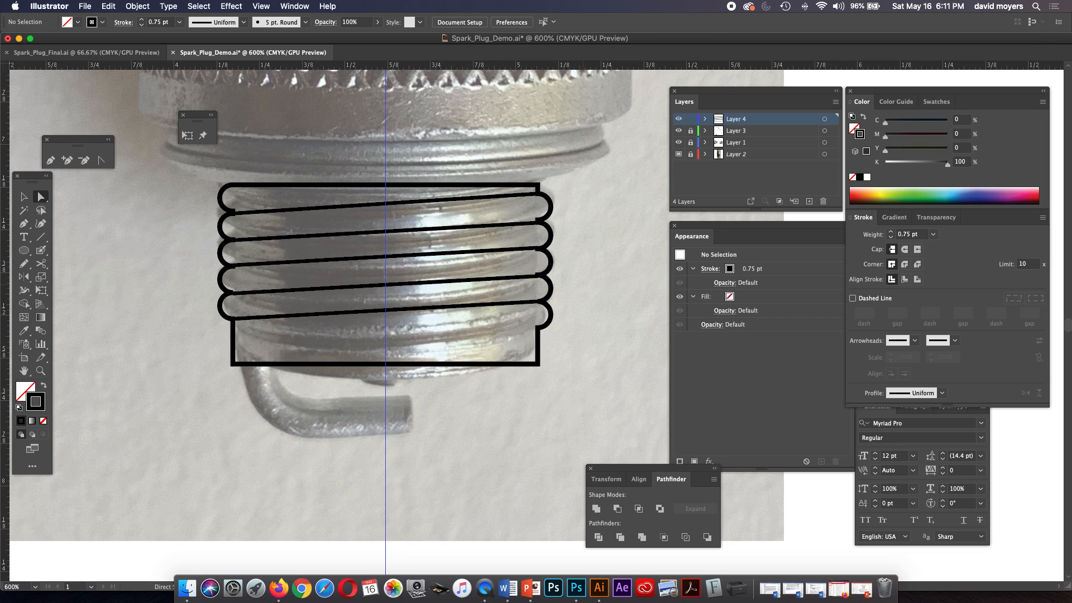
Hide the reference photo on Layer 2 and check the top slanted line's left end against the outline.
{"action": "left_click", "coordinate": [538, 275]}
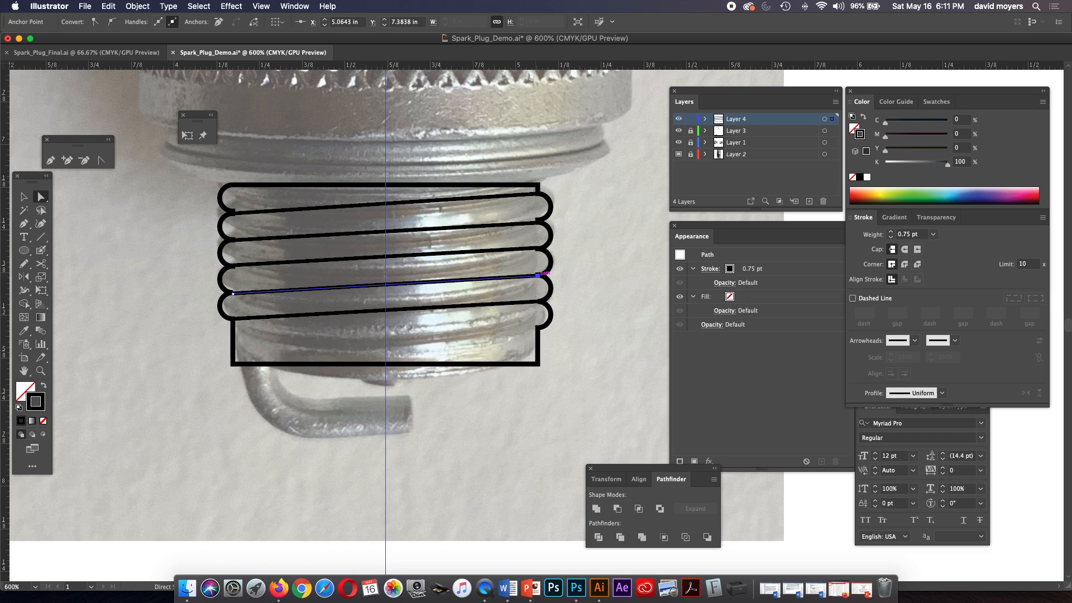
{"action": "key", "text": "super+shift+a"}
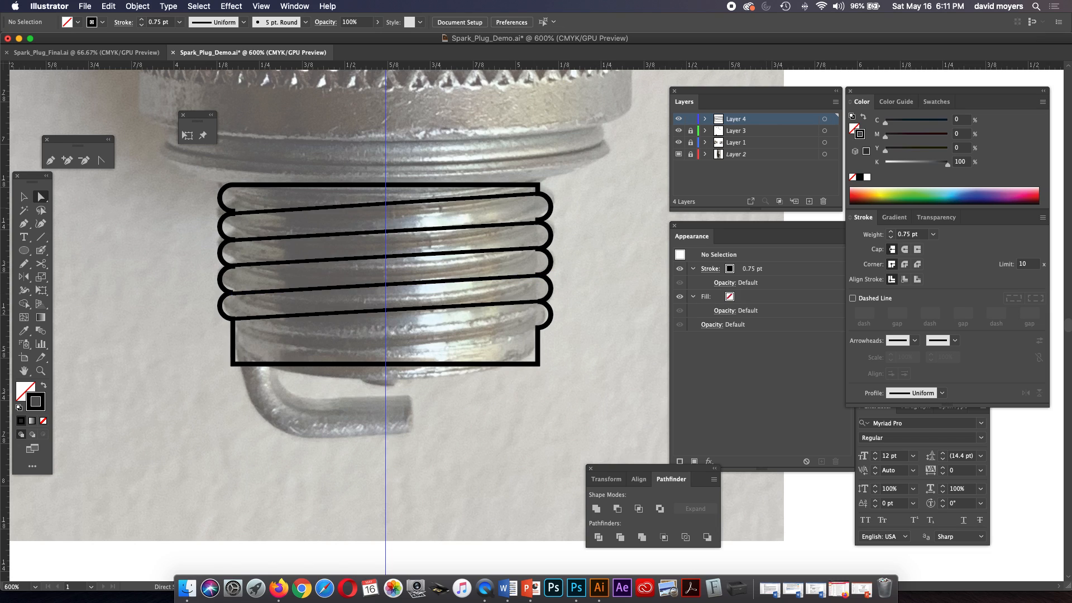
{"action": "left_click", "coordinate": [678, 154]}
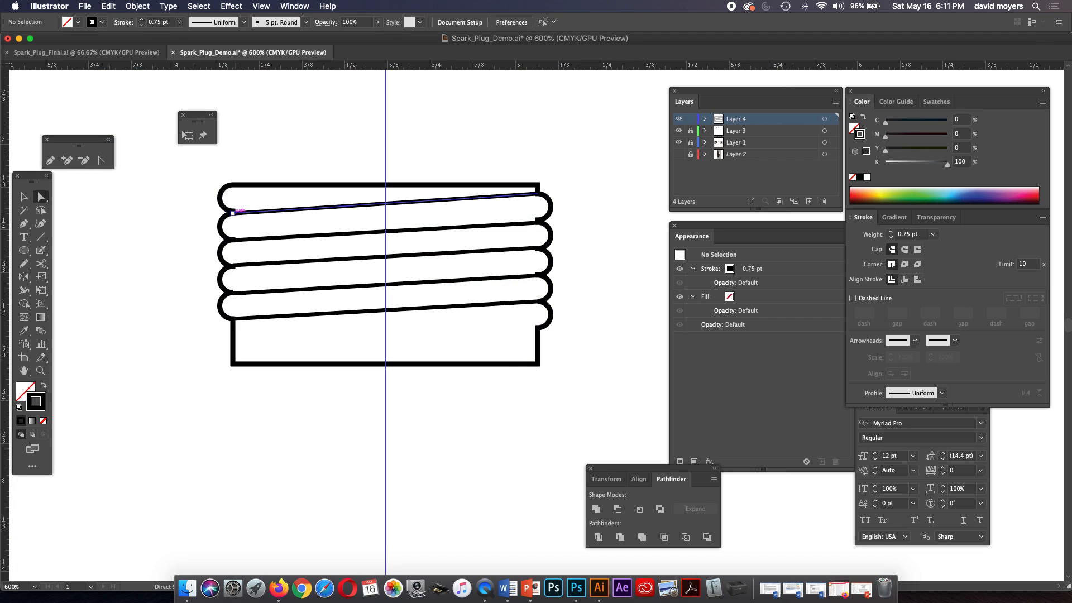
{"action": "left_click", "coordinate": [233, 213]}
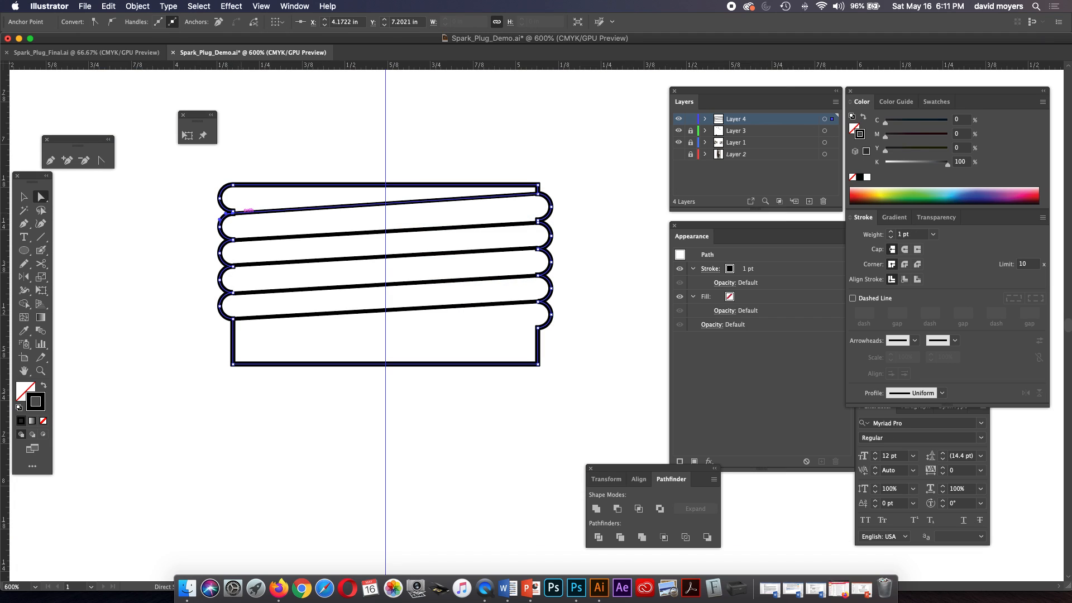
{"action": "left_click", "coordinate": [233, 213]}
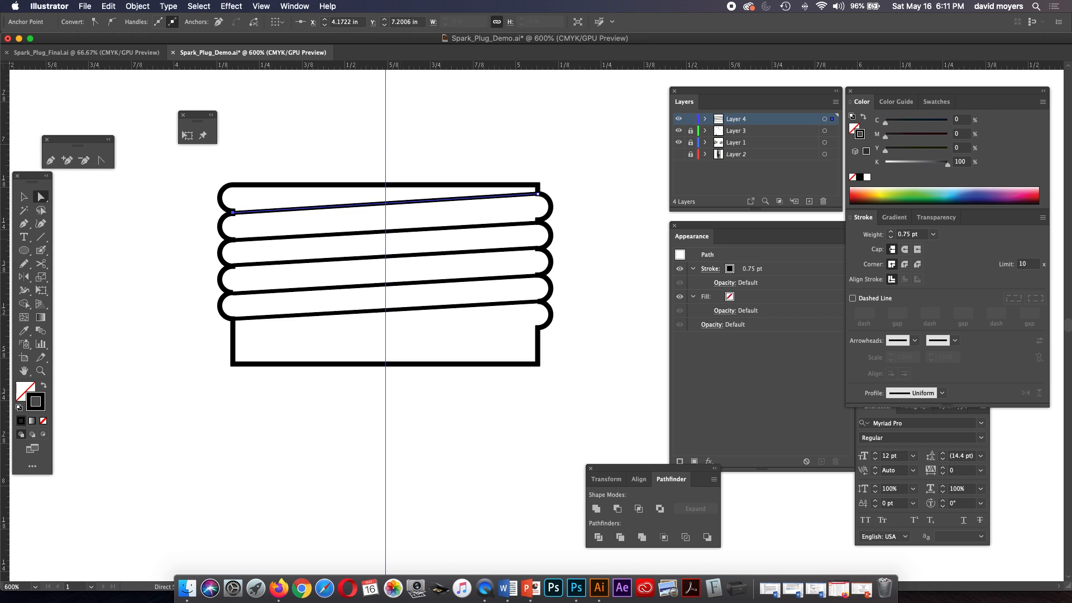
{"action": "left_click", "coordinate": [590, 254]}
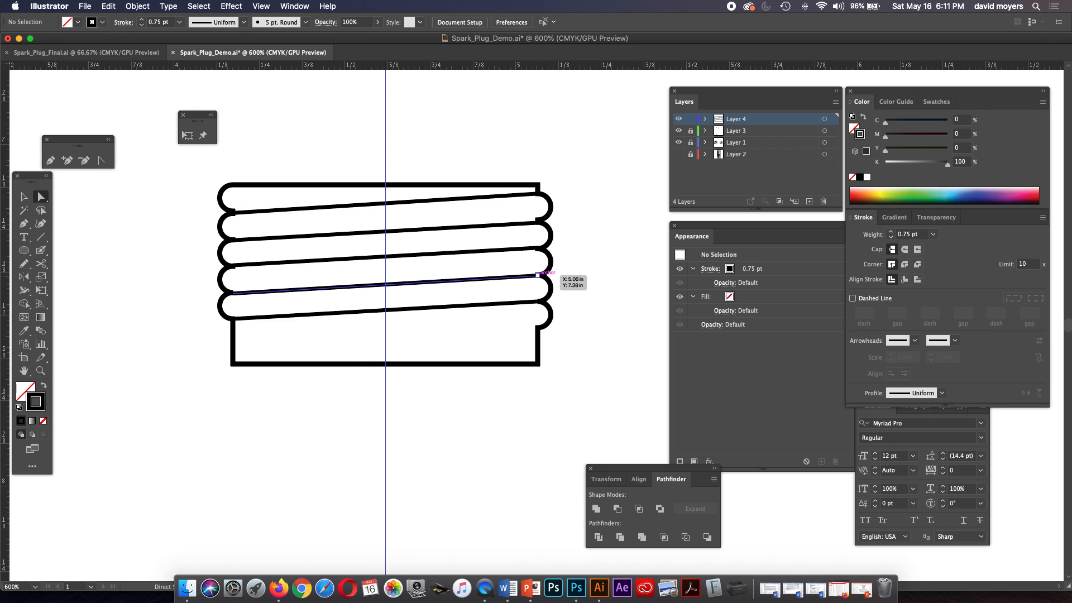
Nudge the right ends of the fourth and second slanted lines slightly up to meet the outline's right-edge junctions.
{"action": "left_click", "coordinate": [538, 274]}
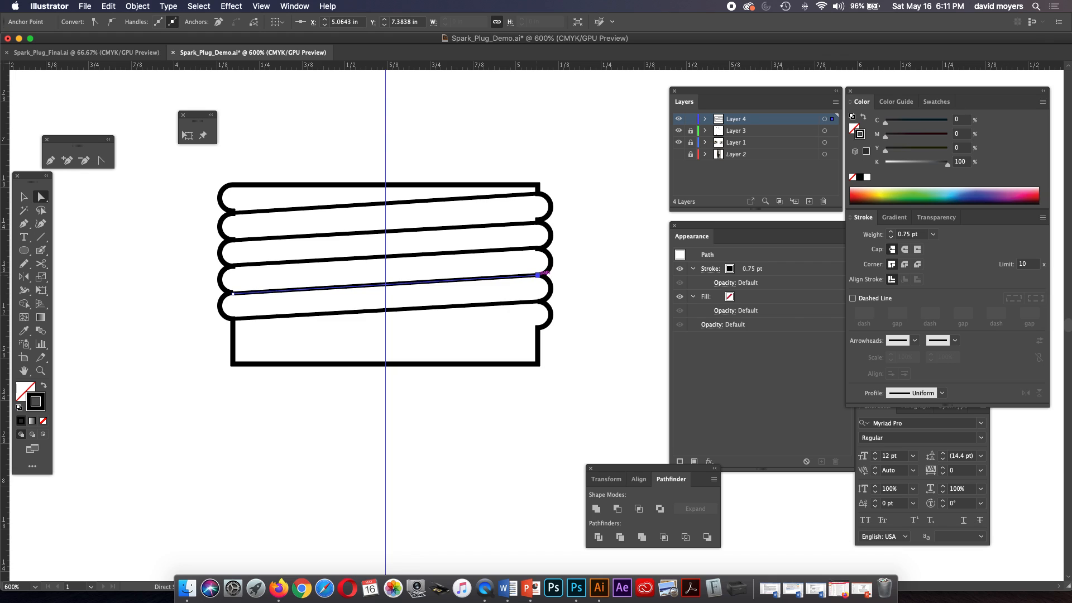
{"action": "left_click", "coordinate": [538, 222], "text": "shift"}
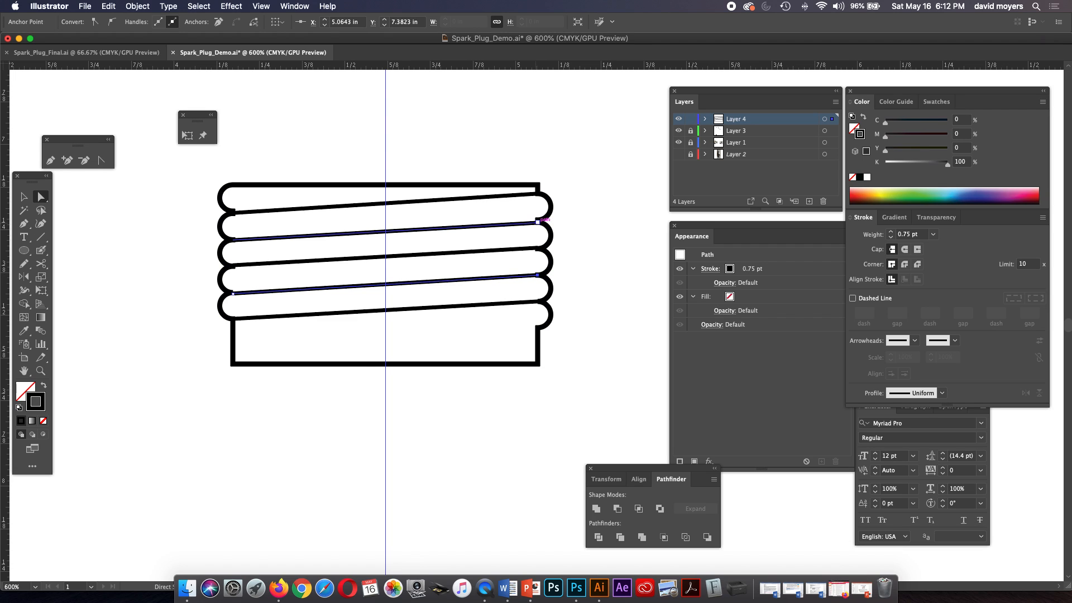
{"action": "left_click", "coordinate": [538, 222]}
{"action": "key", "text": "Up"}
{"action": "key", "text": "Up"}
{"action": "key", "text": "Up"}
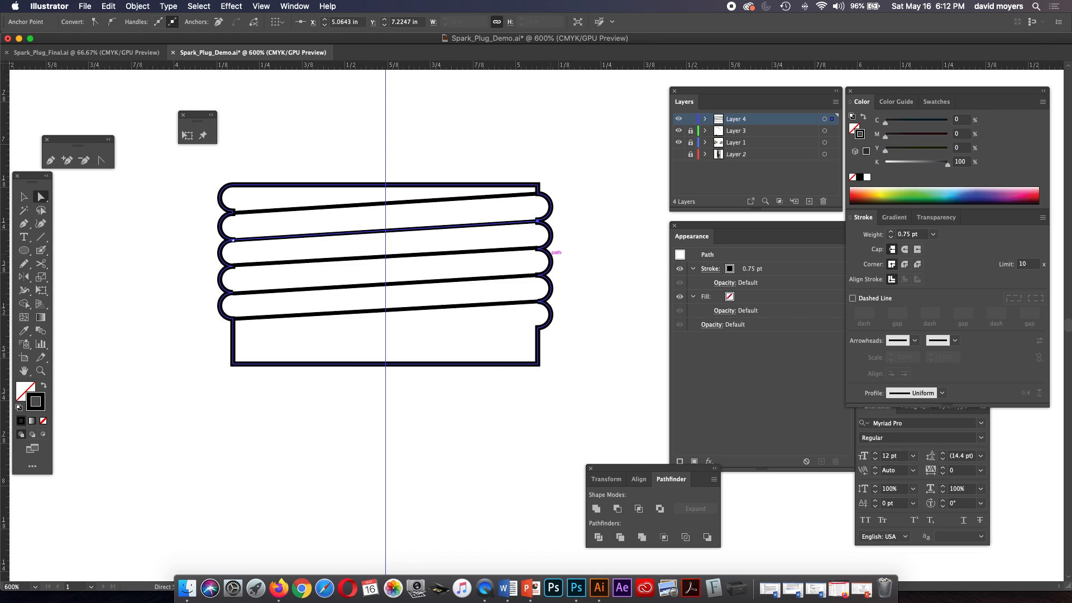
Nudge the left end of the third slanted thread line slightly down to meet the outline.
{"action": "key", "text": "super+shift+a"}
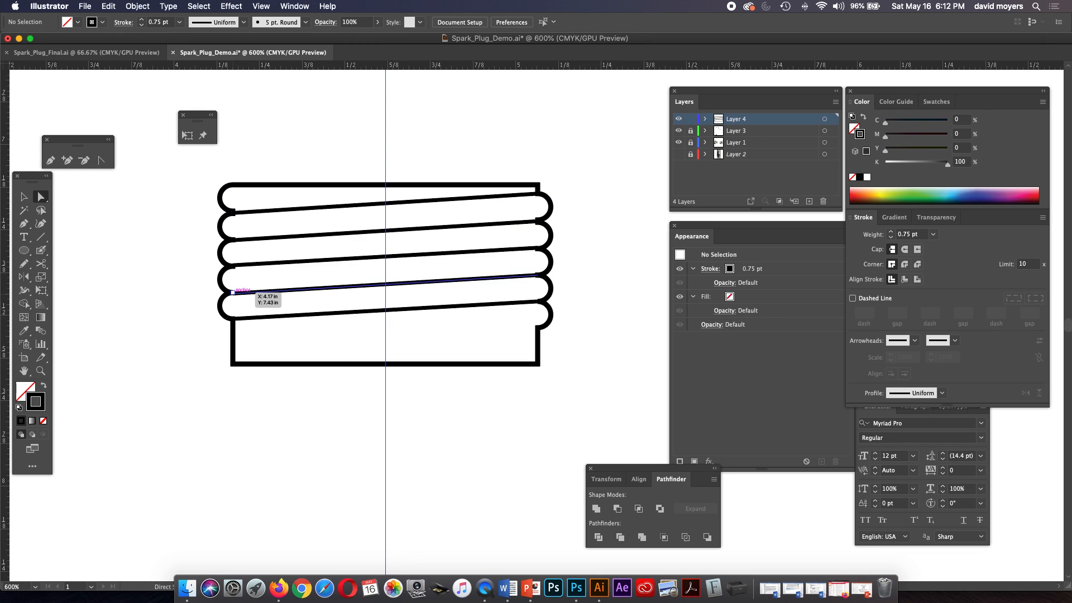
{"action": "left_click", "coordinate": [232, 292]}
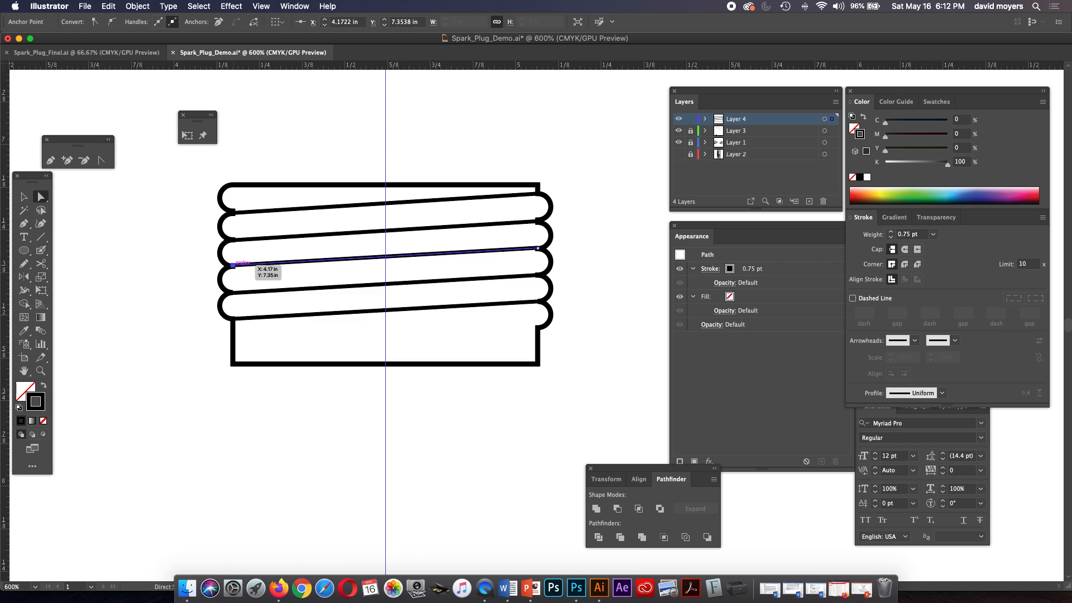
{"action": "key", "text": "Down"}
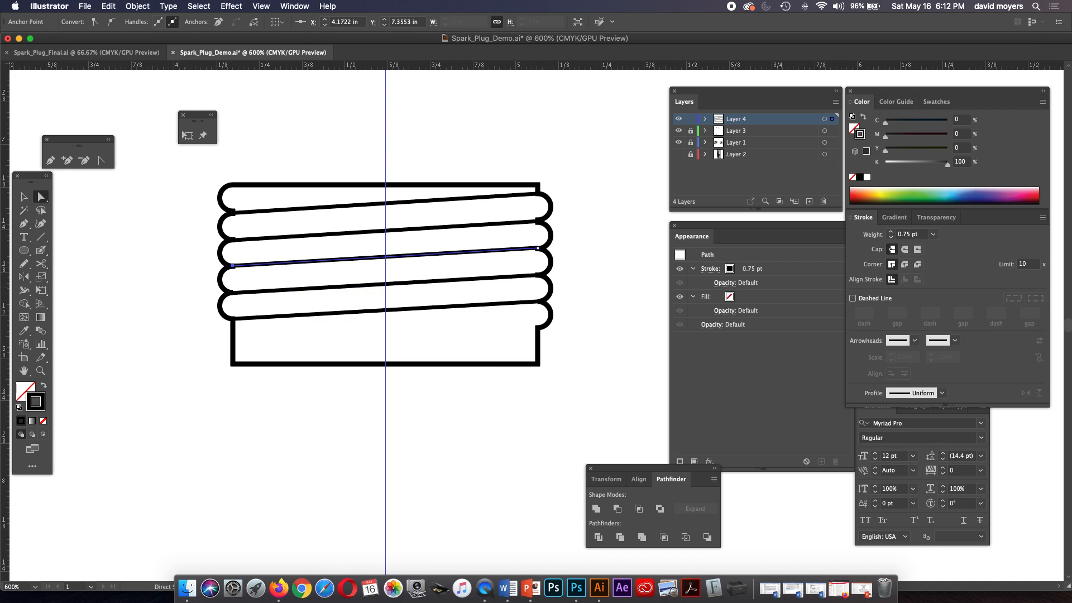
{"action": "key", "text": "super+shift+a"}
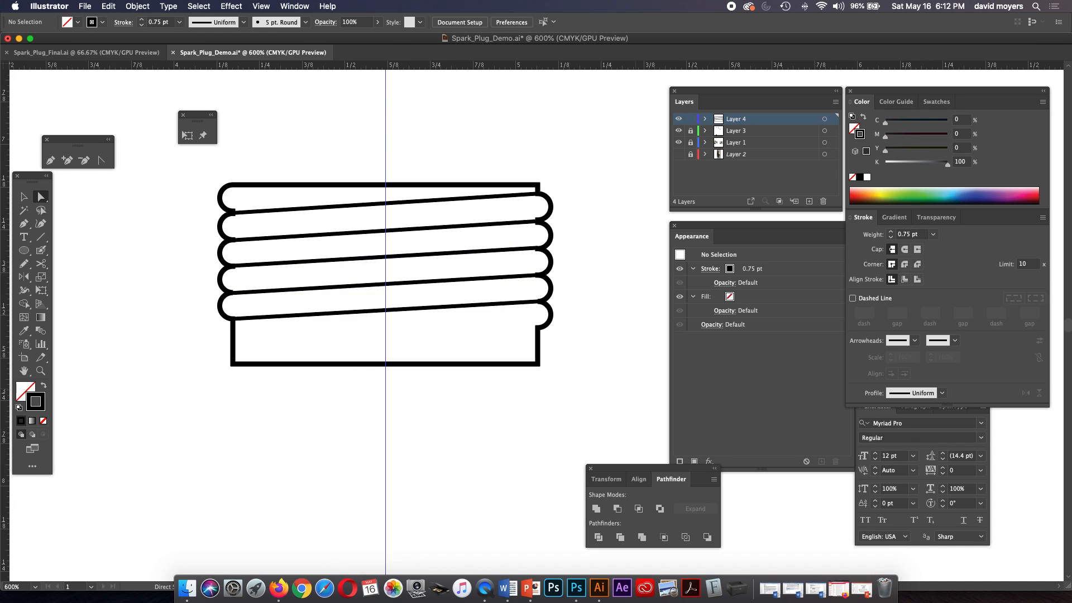
Show the reference photo on Layer 2 again behind the thread outline and the bent electrode.
{"action": "key", "text": "super"}
{"action": "key", "text": "super+minus"}
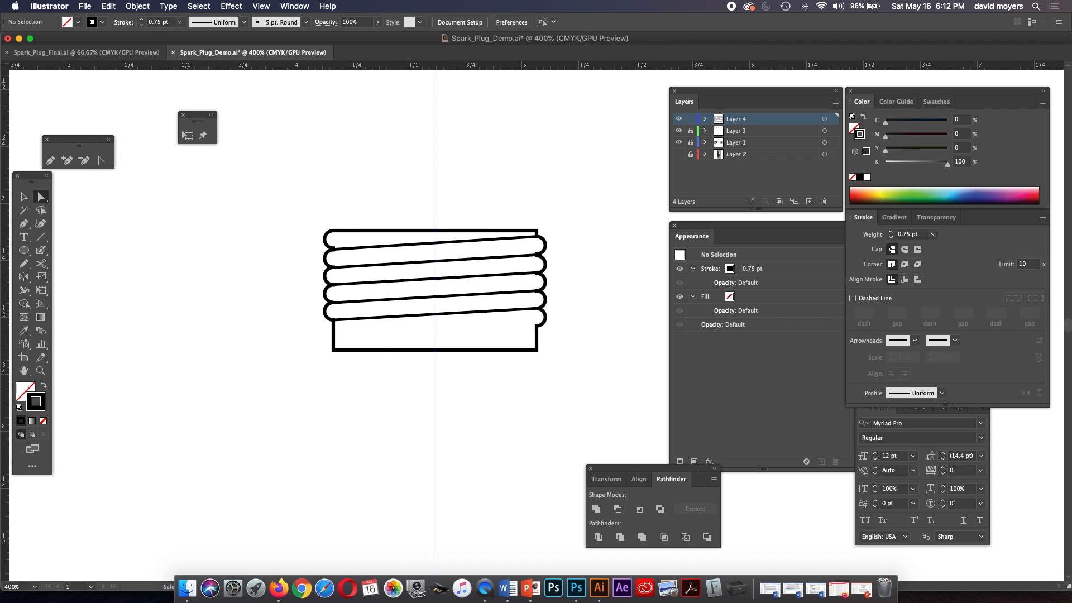
{"action": "key", "text": "super+minus"}
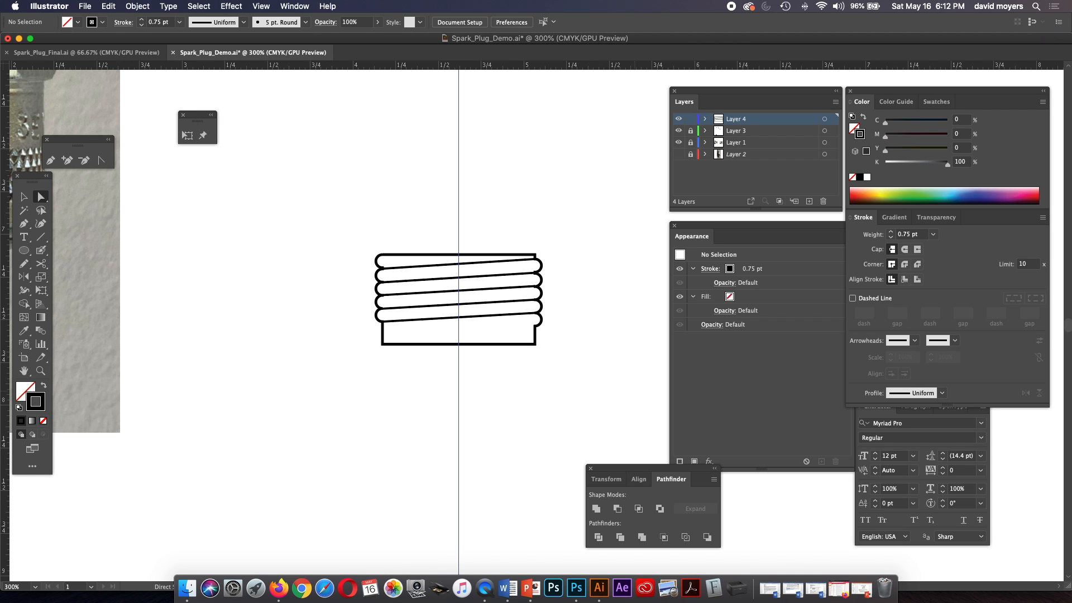
{"action": "key", "text": "z"}
{"action": "left_click", "coordinate": [496, 374]}
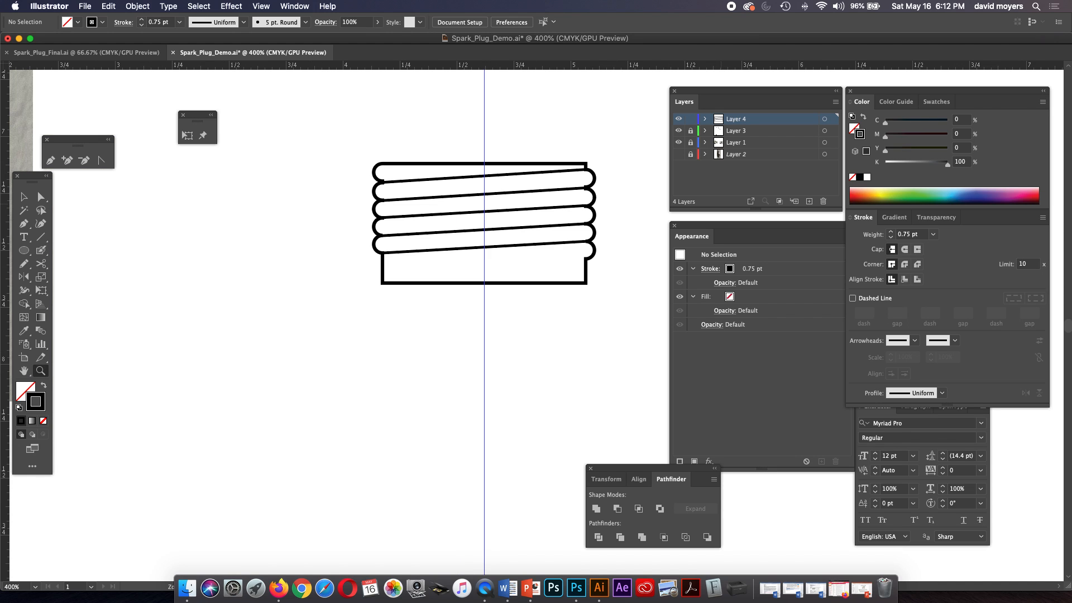
{"action": "left_click", "coordinate": [678, 154]}
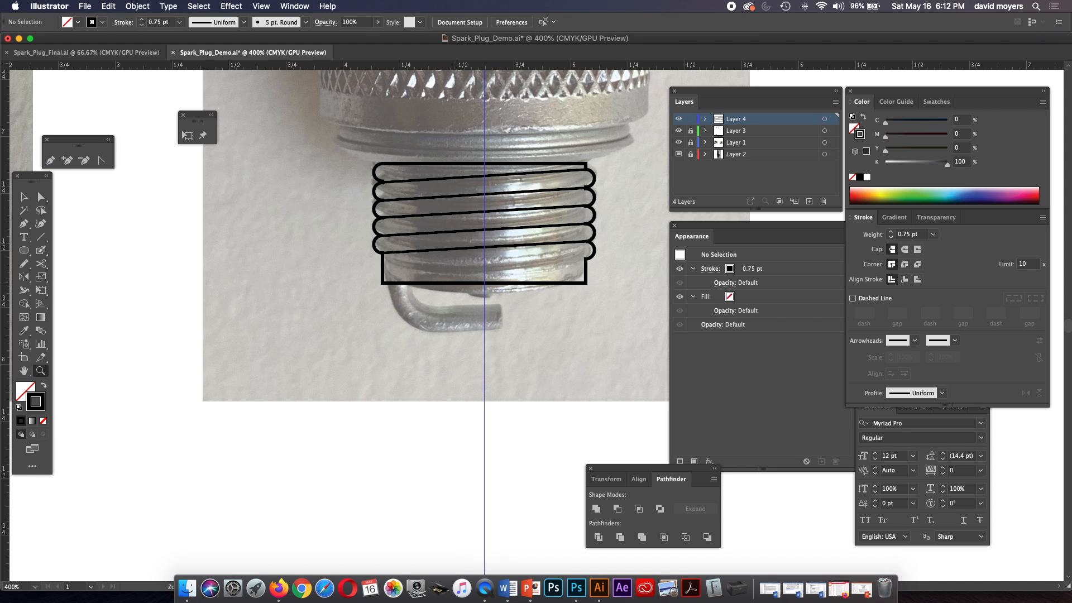
{"action": "left_click", "coordinate": [512, 273]}
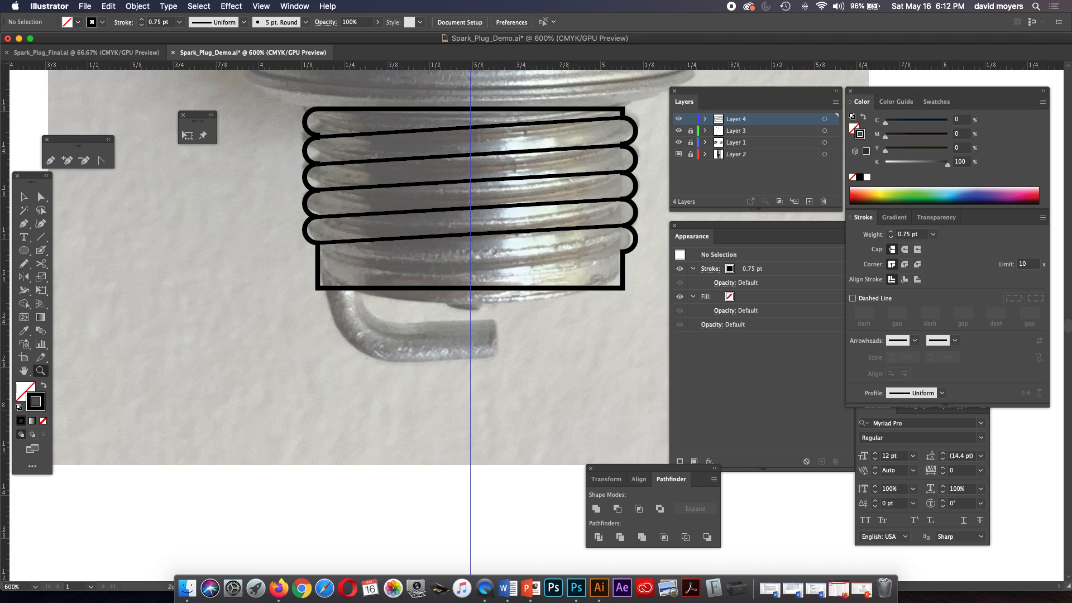
Draw a rectangle about 0.085 in wide and 0.147 in high, centred where the vertical guide crosses the thread base's bottom edge.
{"action": "key", "text": "p"}
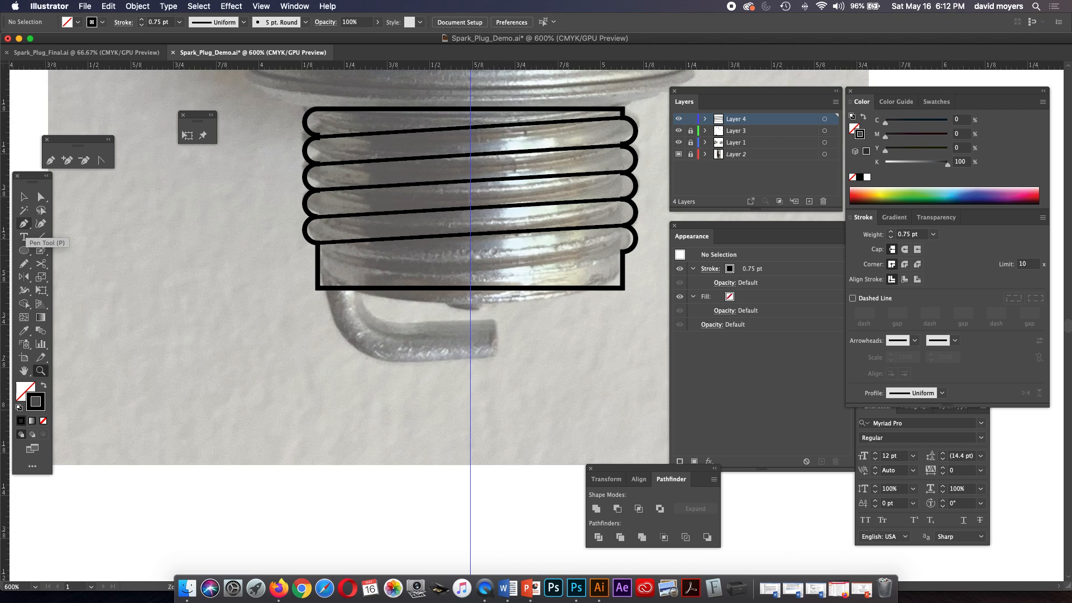
{"action": "left_click", "coordinate": [24, 223]}
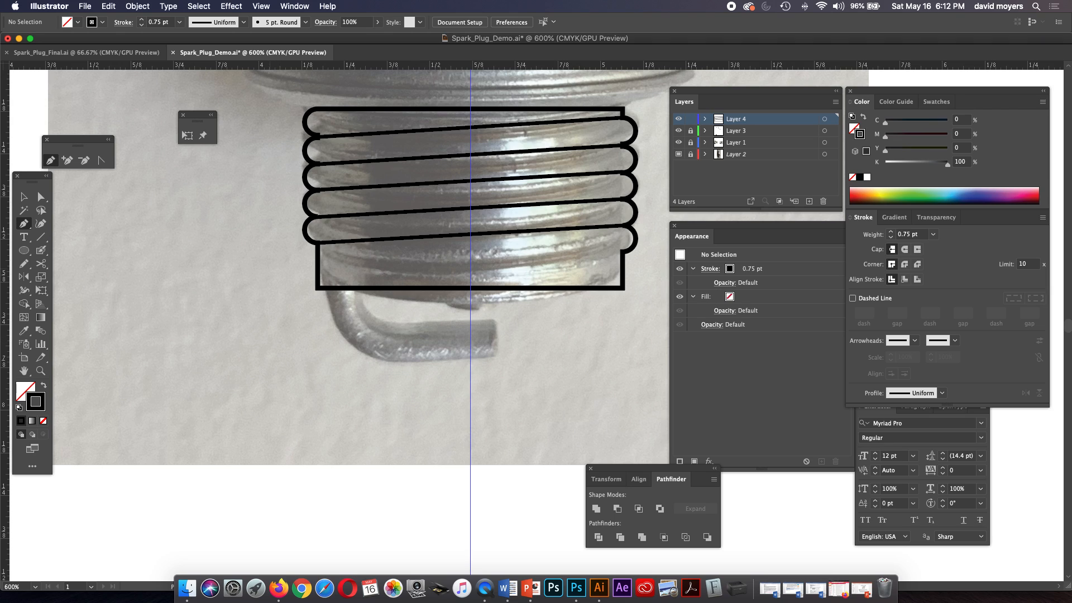
{"action": "left_click_drag", "start_coordinate": [23, 250], "coordinate": [61, 248]}
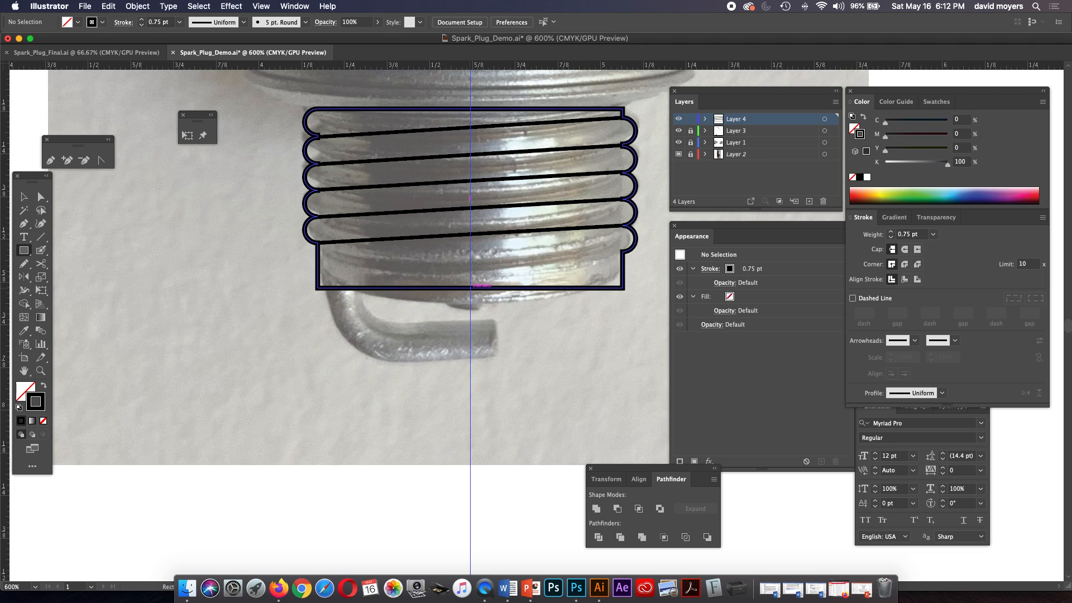
{"action": "left_click_drag", "start_coordinate": [470, 286], "coordinate": [484, 313]}
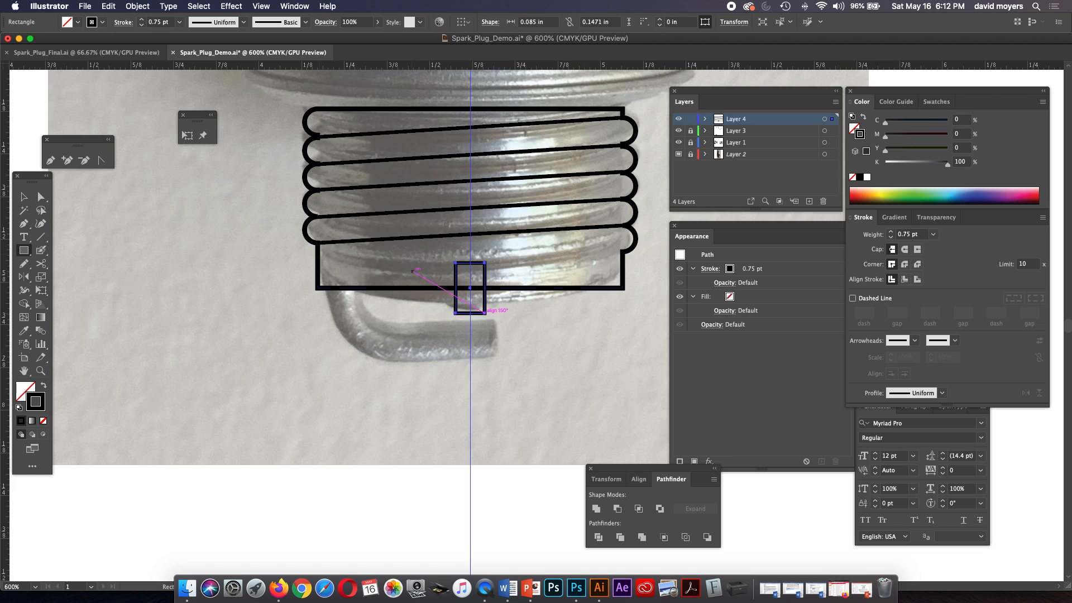
Shorten the small rectangle so its top edge sits on the thread base's bottom line, and set its stroke to 1 pt.
{"action": "key", "text": "v"}
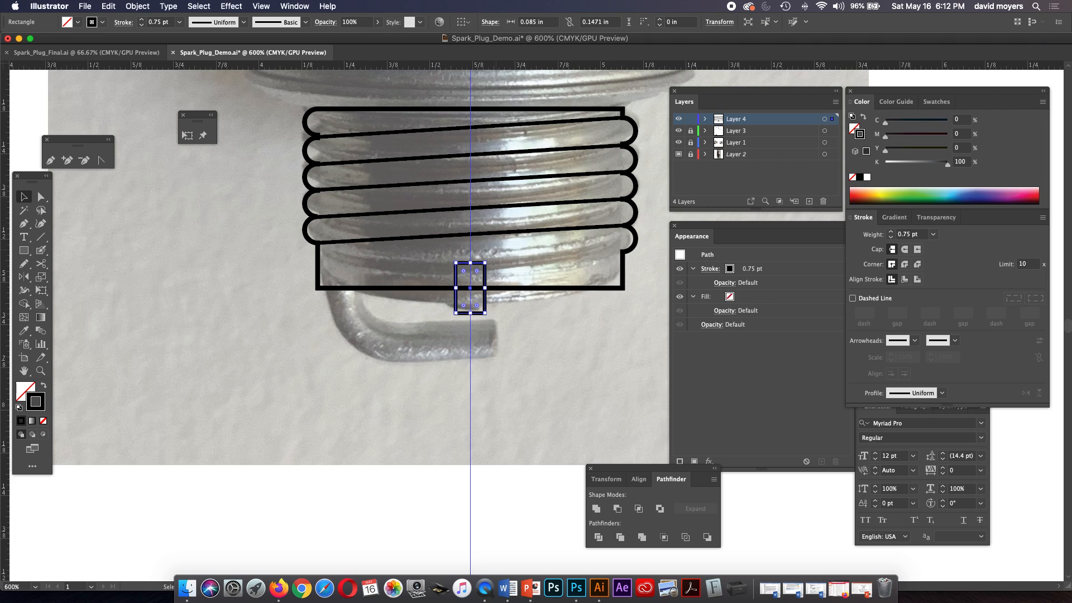
{"action": "left_click_drag", "start_coordinate": [470, 263], "coordinate": [470, 288]}
{"action": "left_click", "coordinate": [890, 233]}
{"action": "key", "text": "super+shift+a"}
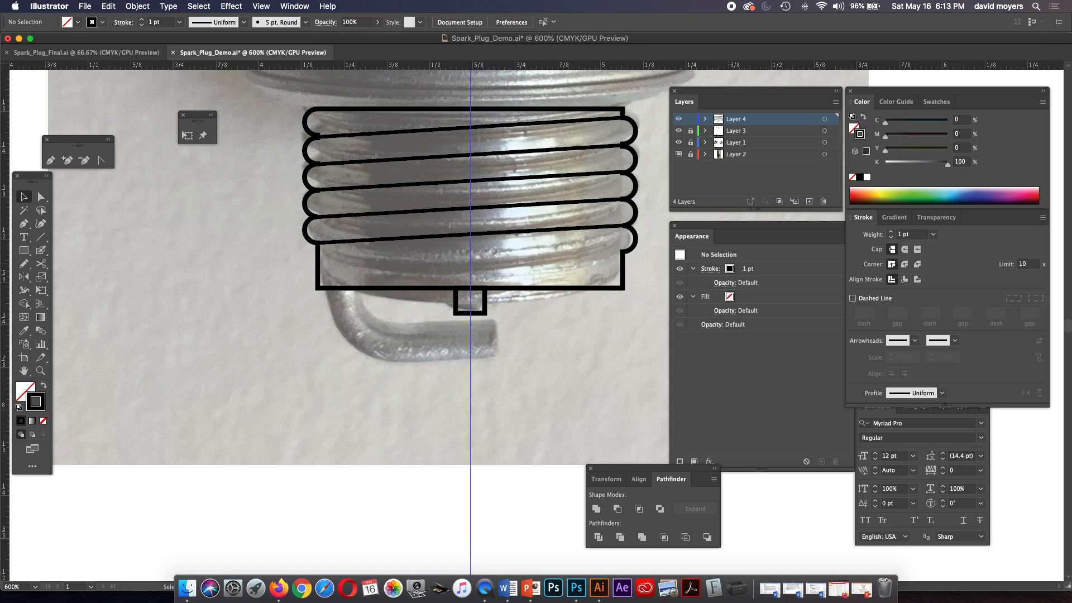
Examine the spark plug photos and the labelled construction diagram for the shape of the earth electrode.
{"action": "key", "text": "super+minus"}
{"action": "key", "text": "super+minus"}
{"action": "key", "text": "super+minus"}
{"action": "key", "text": "super+minus"}
{"action": "key", "text": "super+minus"}
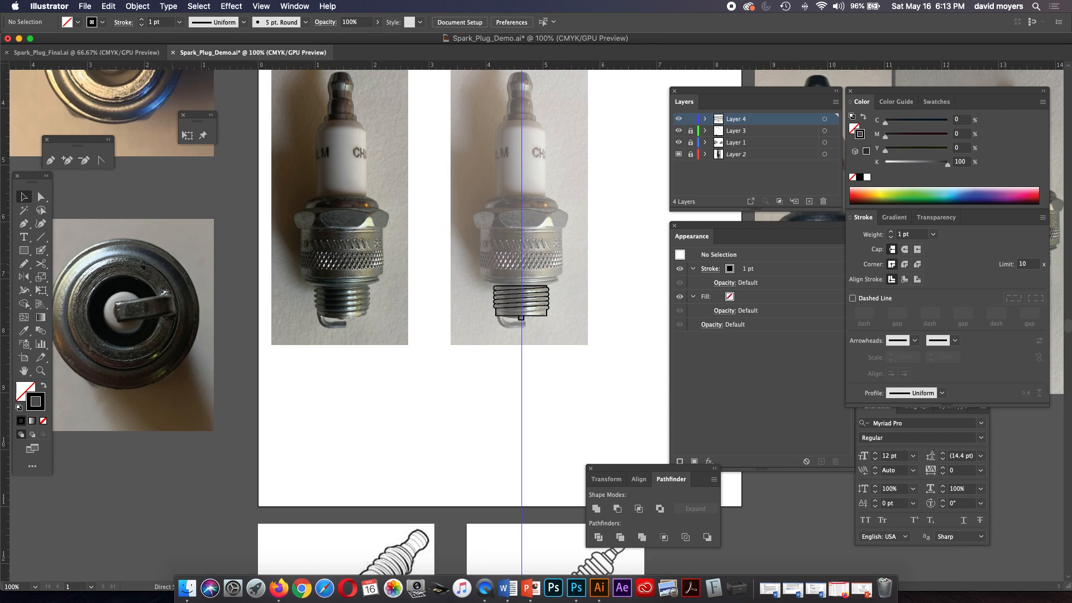
{"action": "key", "text": "super+minus"}
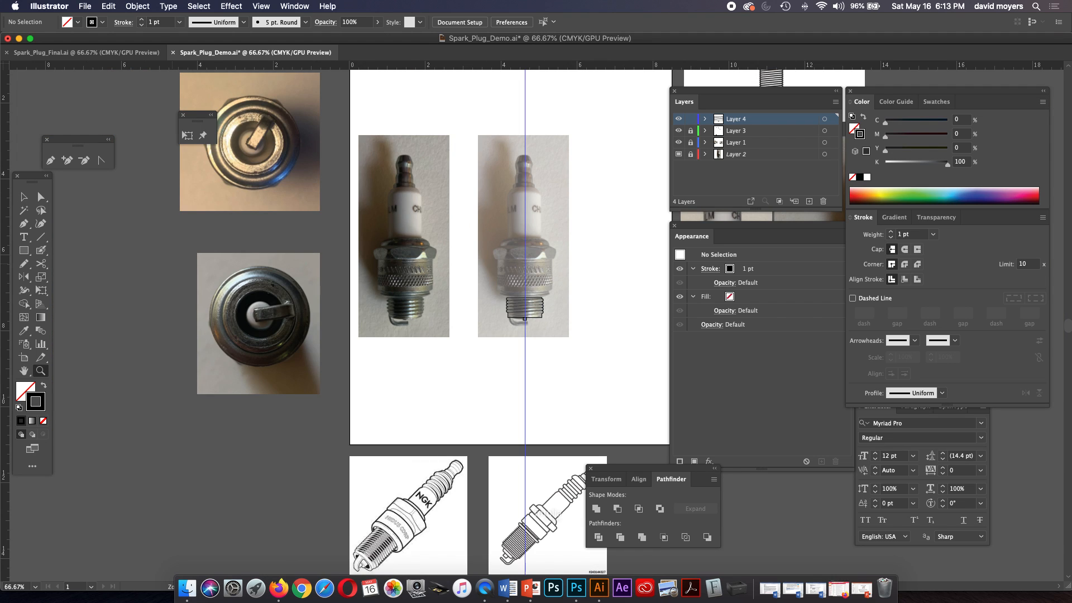
{"action": "key", "text": "super+equal"}
{"action": "key", "text": "super+equal"}
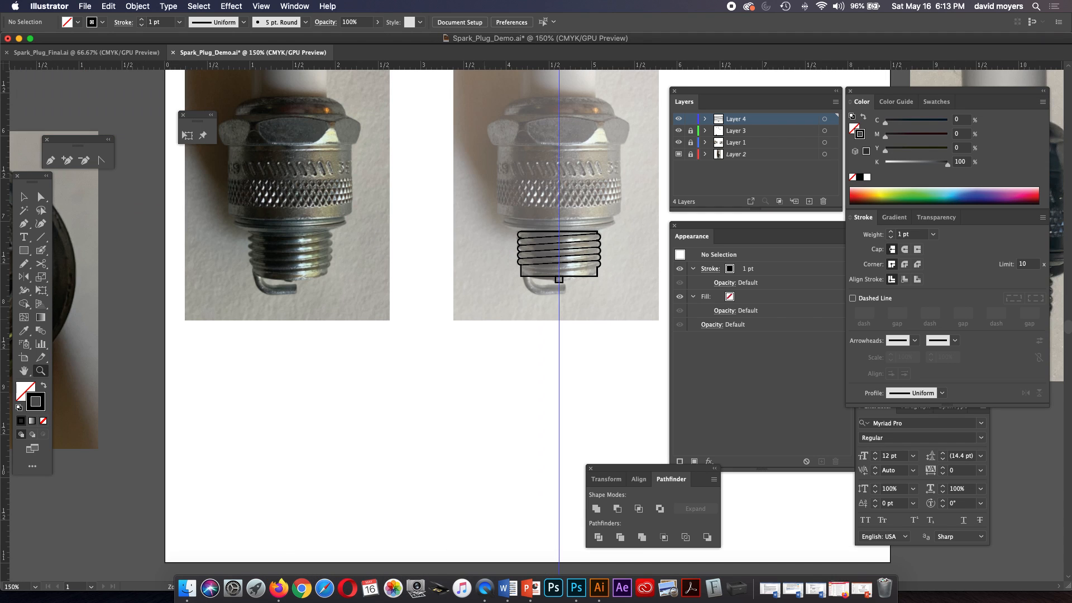
{"action": "scroll", "coordinate": [391, 313], "scroll_direction": "up", "scroll_amount": 15}
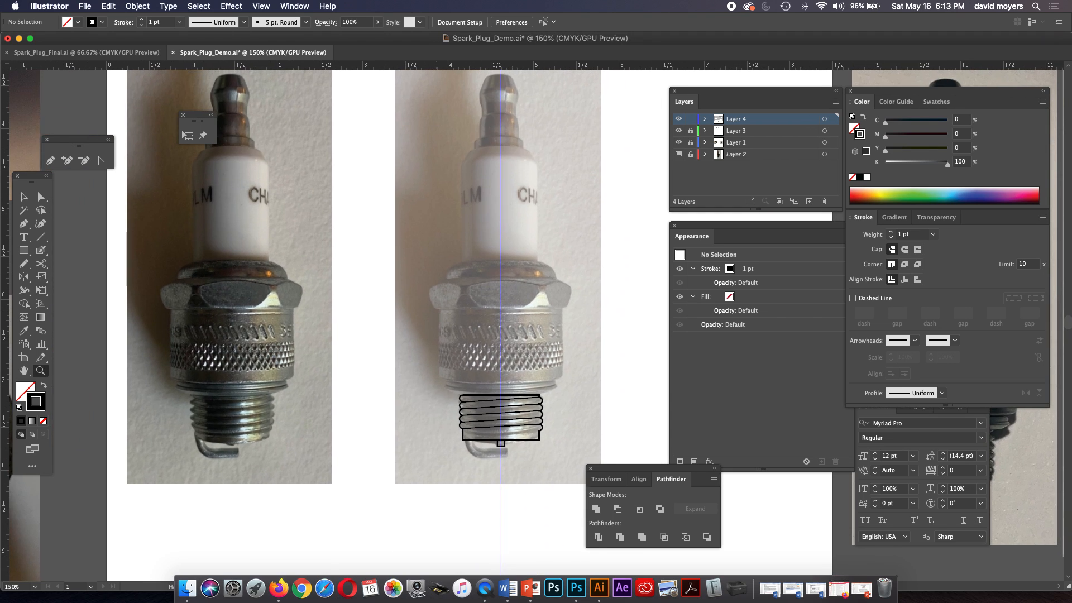
{"action": "scroll", "coordinate": [391, 313], "scroll_direction": "up", "scroll_amount": 10}
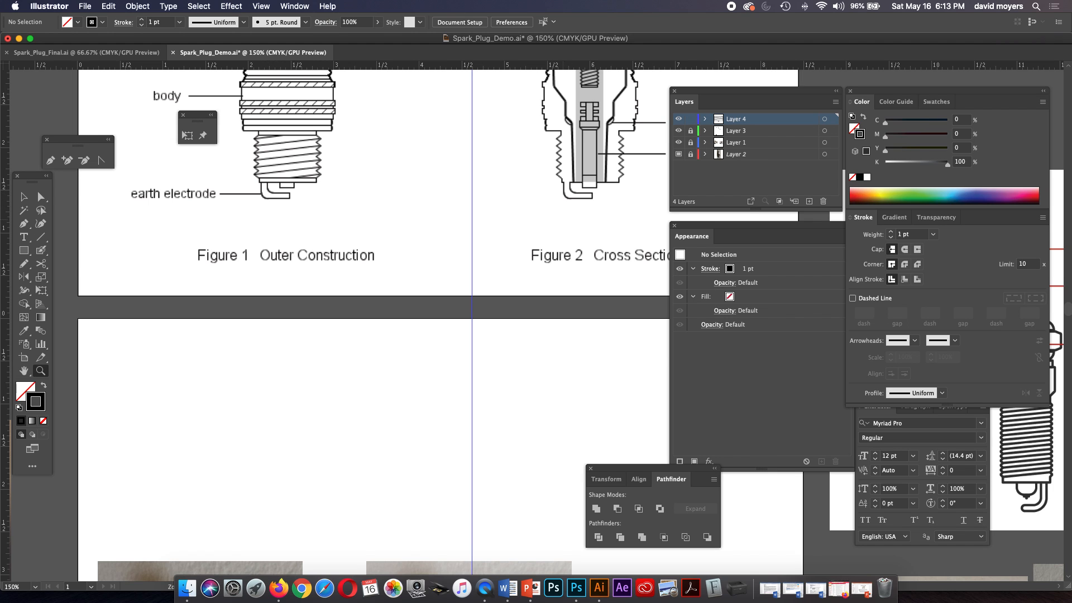
{"action": "scroll", "coordinate": [391, 313], "scroll_direction": "down", "scroll_amount": 15}
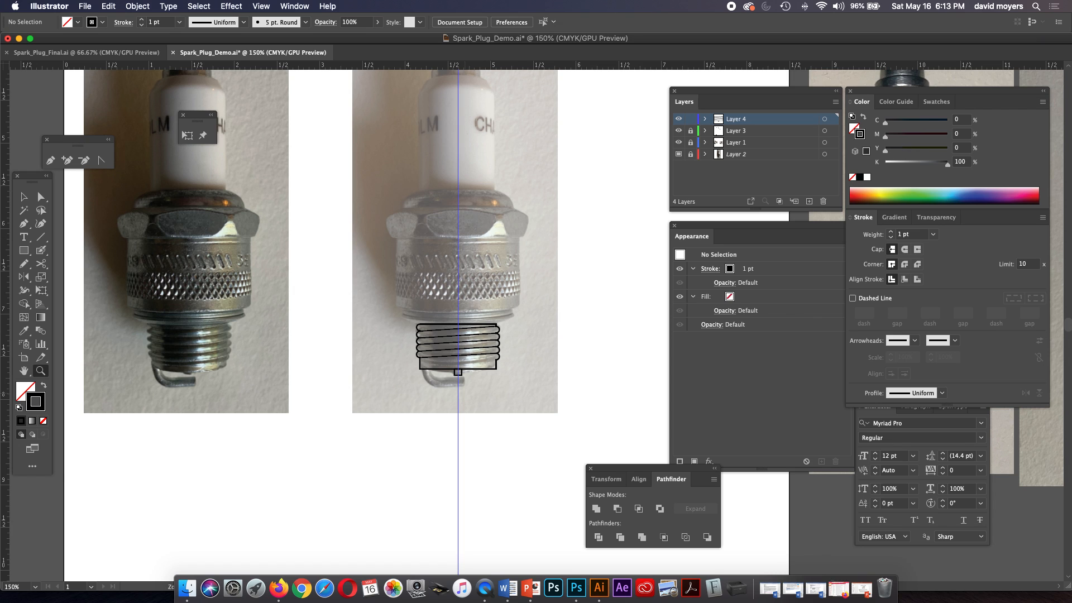
Draw the earth electrode's outer edge with the Pen tool: straight down from the thread base's lower-left corner, around a curve and horizontally to the tip.
{"action": "left_click", "coordinate": [465, 397]}
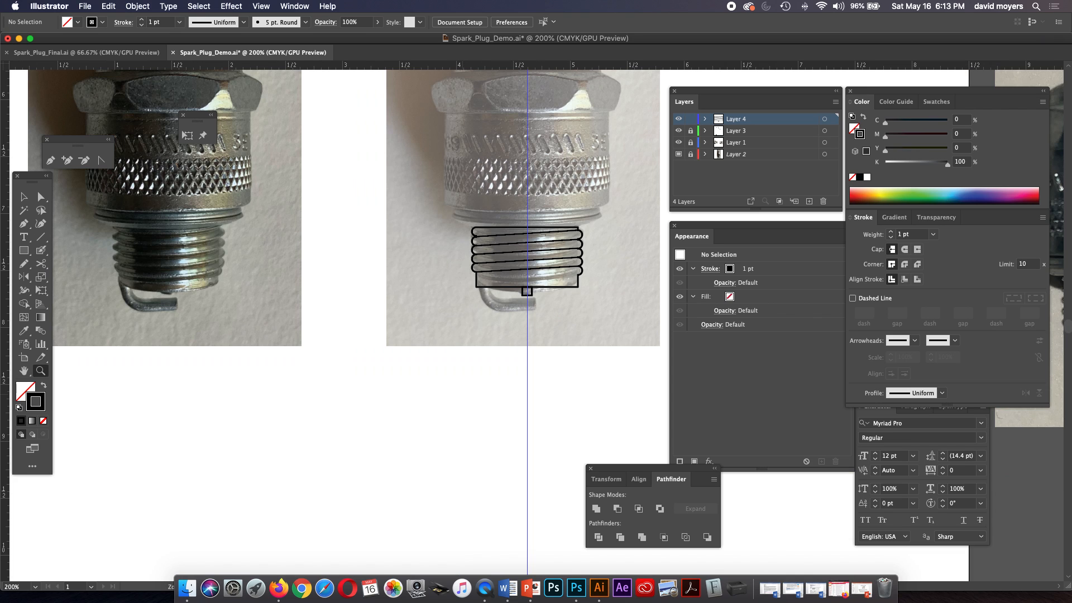
{"action": "left_click", "coordinate": [545, 289]}
{"action": "left_click", "coordinate": [478, 369]}
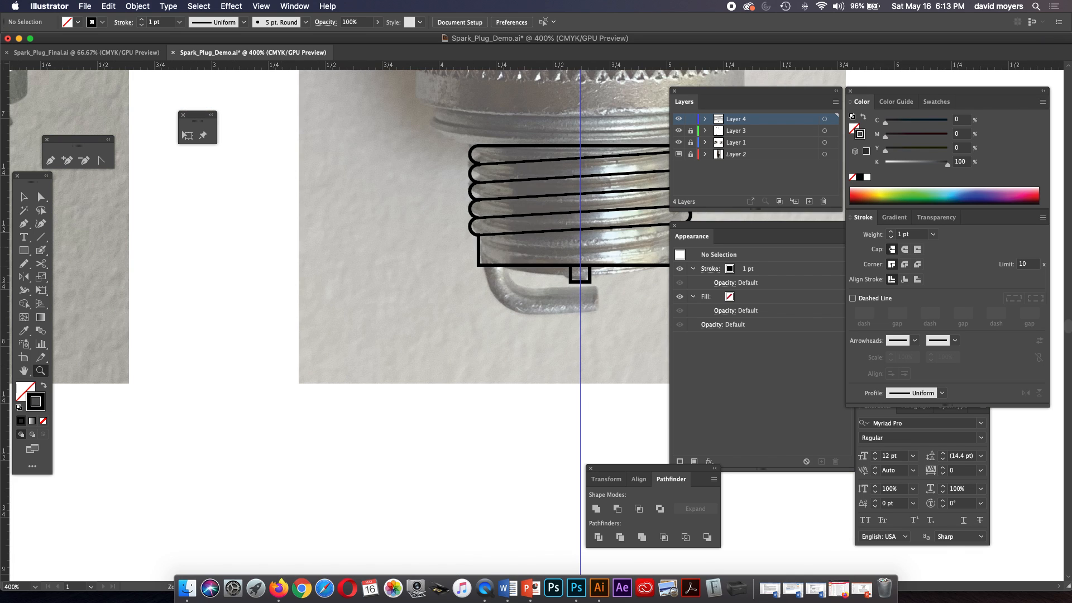
{"action": "left_click", "coordinate": [23, 223]}
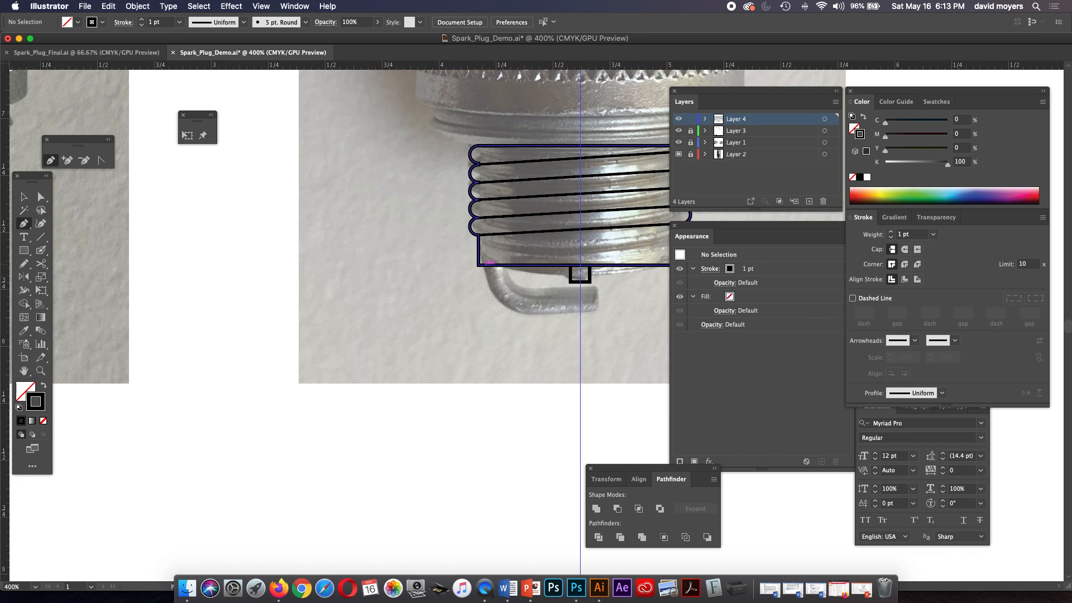
{"action": "left_click", "coordinate": [479, 264]}
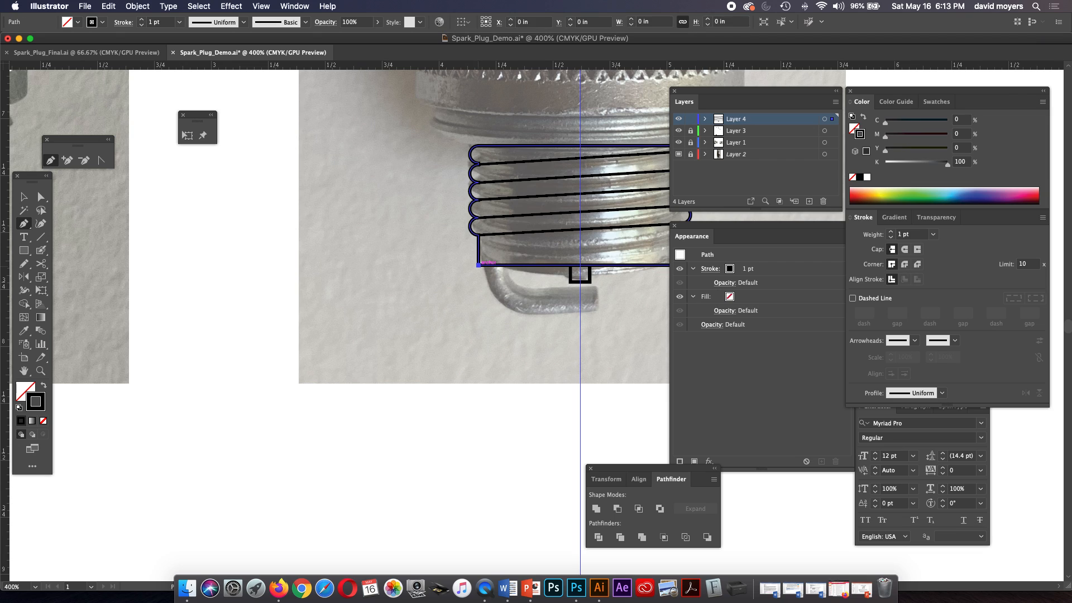
{"action": "left_click", "coordinate": [478, 296]}
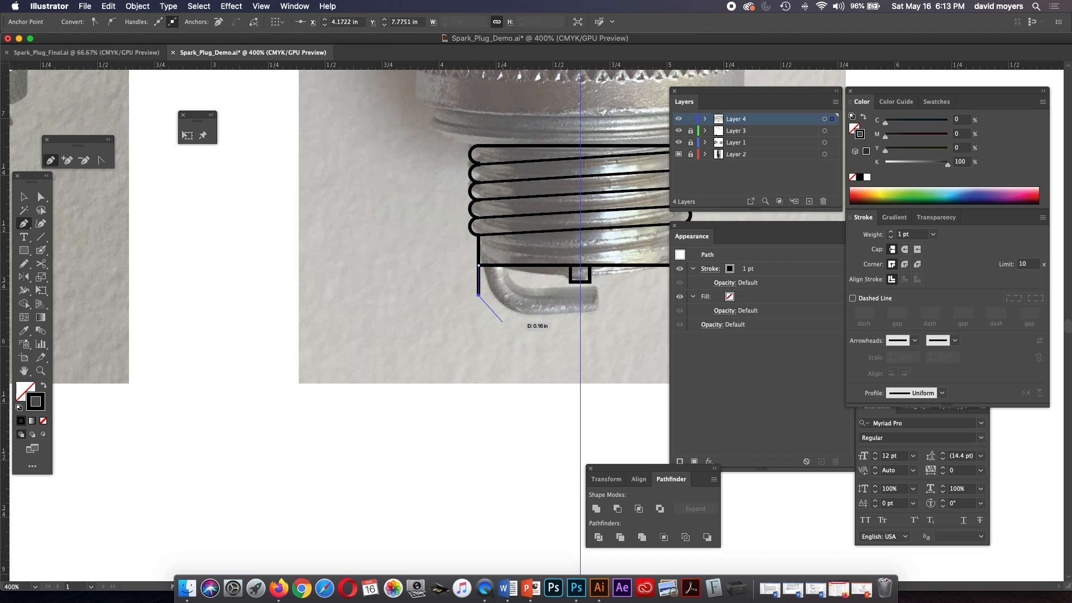
{"action": "left_click_drag", "start_coordinate": [500, 312], "coordinate": [612, 316]}
{"action": "key", "text": "super+z"}
{"action": "left_click_drag", "start_coordinate": [496, 315], "coordinate": [513, 314]}
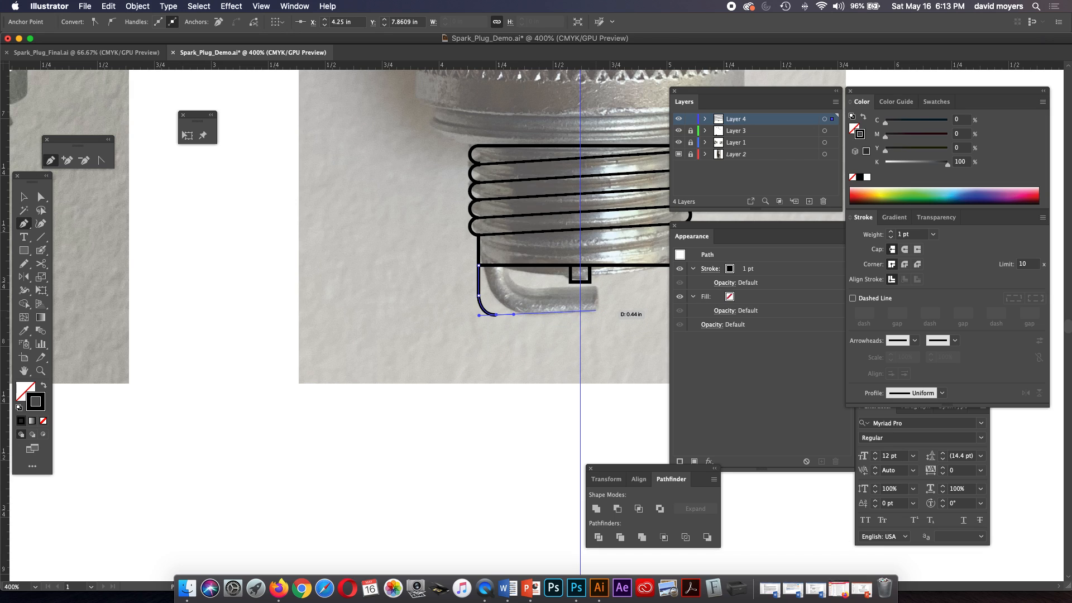
{"action": "left_click", "coordinate": [497, 315]}
{"action": "left_click", "coordinate": [595, 314]}
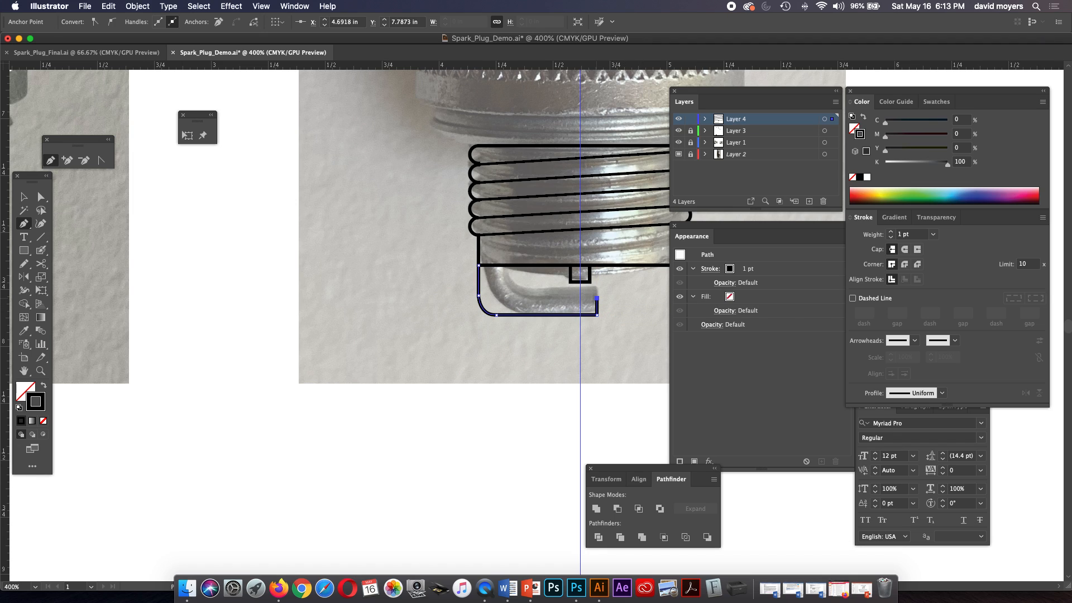
Add the electrode's vertical tip and its parallel inner edge with a curved bend, closing the path at the thread base's lower-left corner.
{"action": "left_click", "coordinate": [597, 298]}
{"action": "left_click", "coordinate": [506, 298]}
{"action": "left_click_drag", "start_coordinate": [496, 288], "coordinate": [496, 281]}
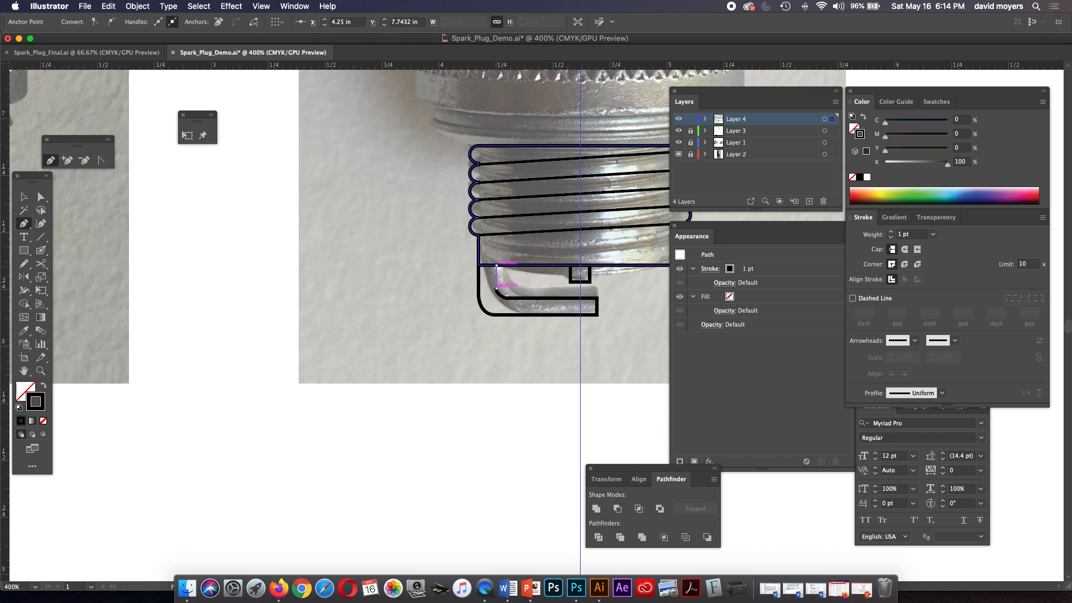
{"action": "left_click", "coordinate": [497, 264]}
{"action": "left_click", "coordinate": [478, 264]}
Compare the electrode outline with the photo and examine the knurled metal body above the threads.
{"action": "left_click_drag", "start_coordinate": [659, 296], "coordinate": [614, 338]}
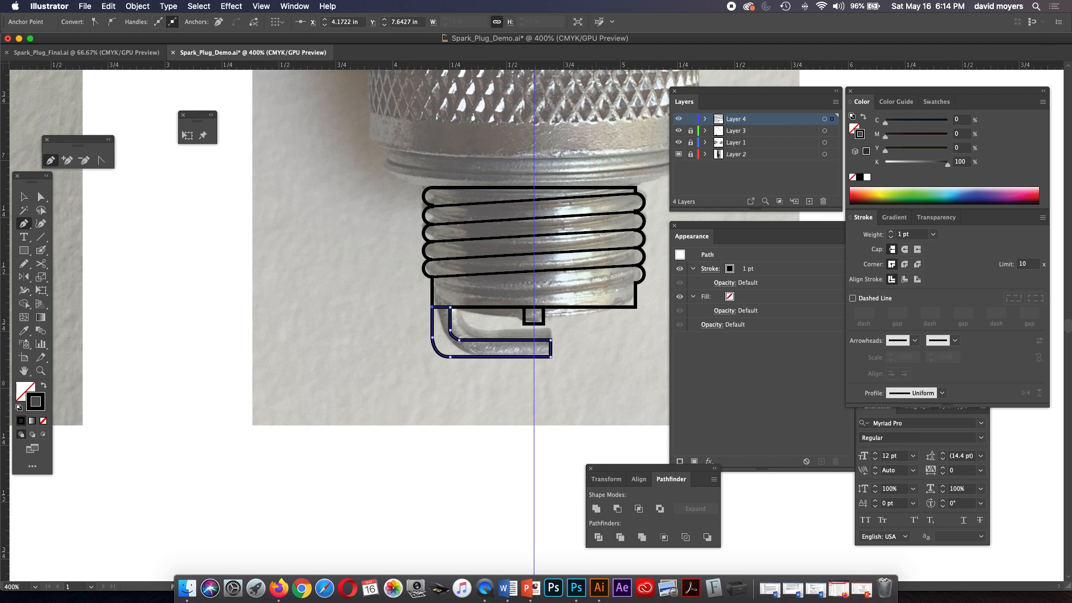
{"action": "key", "text": "super+minus"}
{"action": "key", "text": "super+minus"}
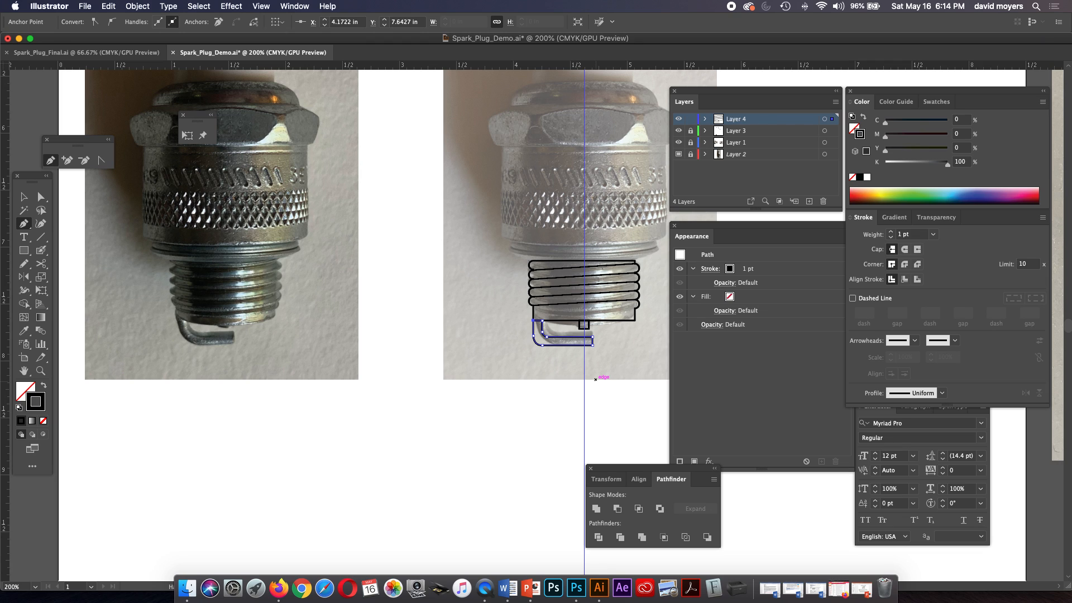
{"action": "left_click_drag", "start_coordinate": [595, 380], "coordinate": [520, 404]}
{"action": "key", "text": "z"}
{"action": "left_click", "coordinate": [559, 330]}
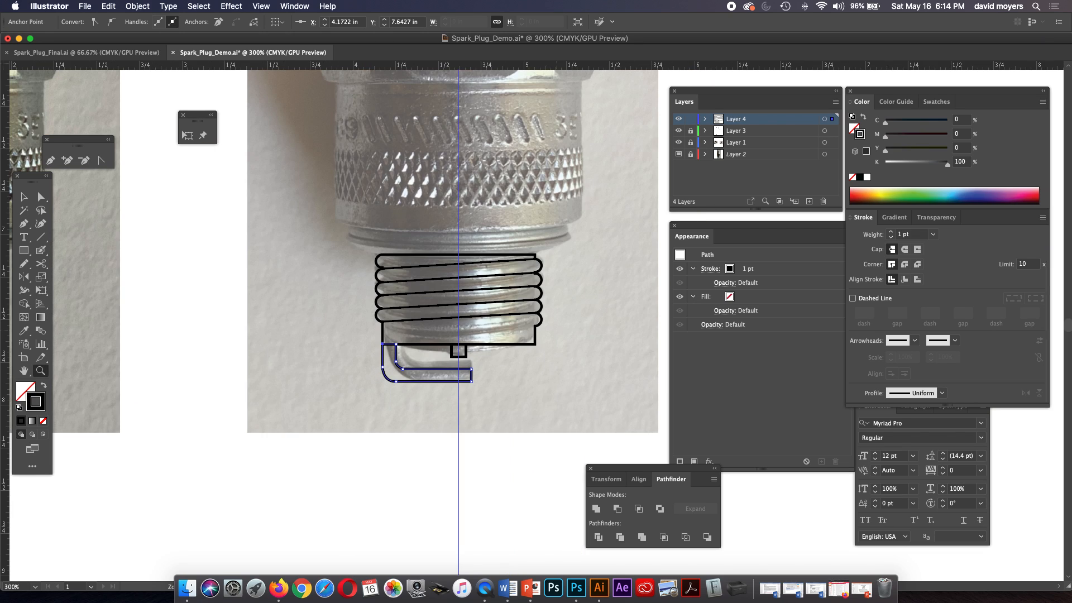
{"action": "scroll", "coordinate": [335, 321], "scroll_direction": "up", "scroll_amount": 3}
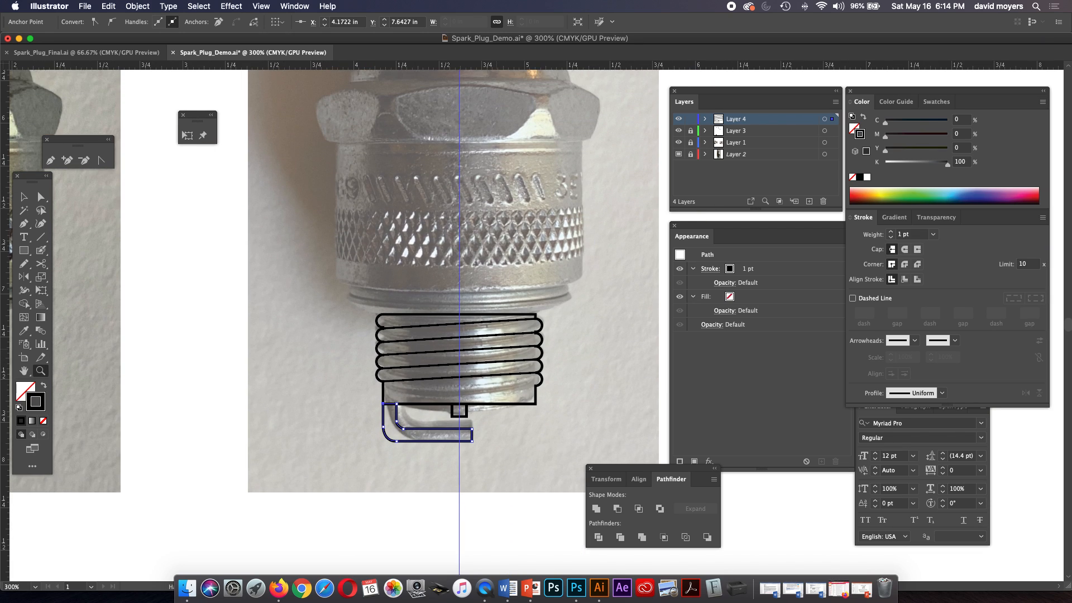
{"action": "scroll", "coordinate": [335, 321], "scroll_direction": "up", "scroll_amount": 1}
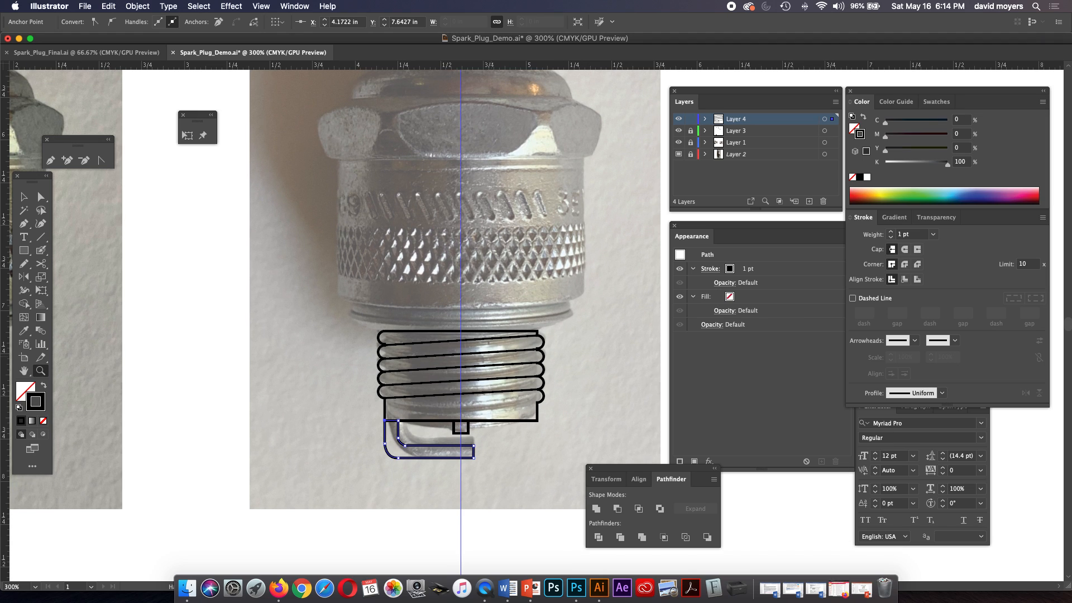
{"action": "scroll", "coordinate": [335, 321], "scroll_direction": "up", "scroll_amount": 1}
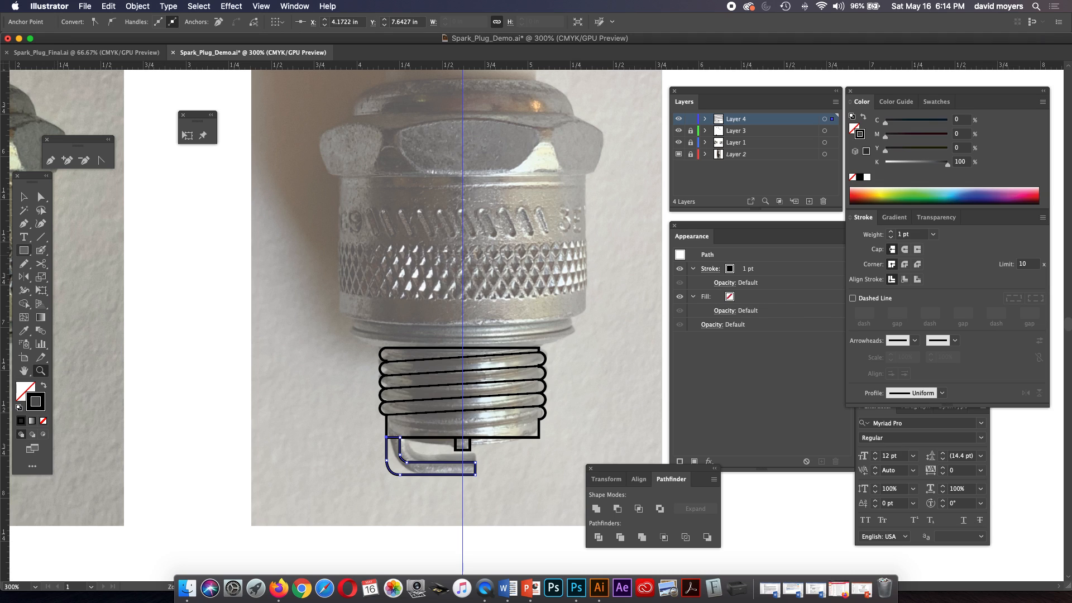
Draw a flat rectangle about 1.30 by 0.085 in centred on the vertical guide, its lower edge resting on the top of the threads.
{"action": "left_click", "coordinate": [24, 250]}
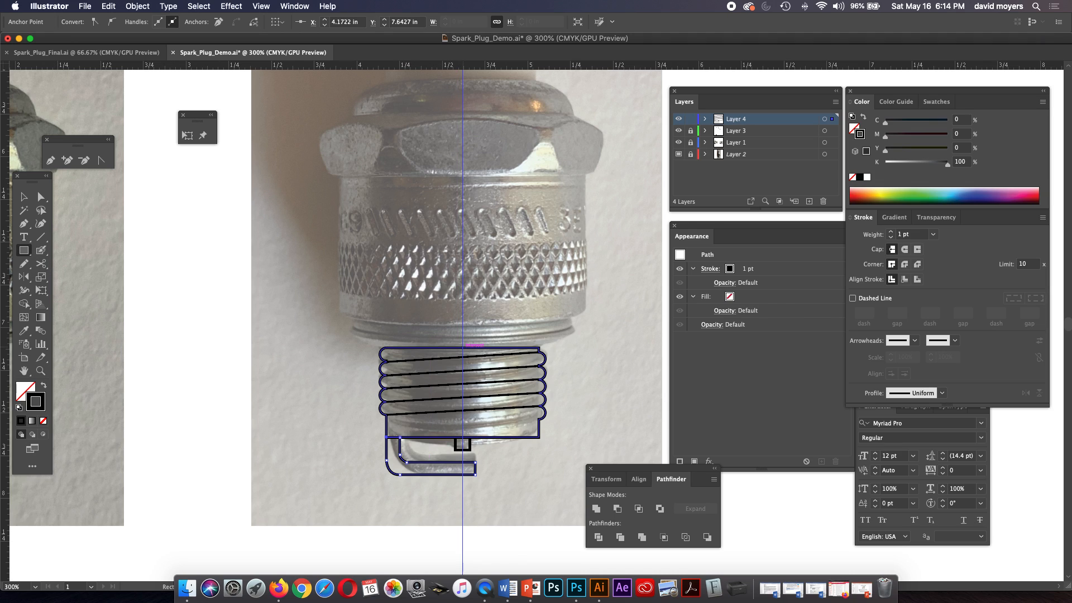
{"action": "left_click_drag", "start_coordinate": [462, 343], "coordinate": [574, 339]}
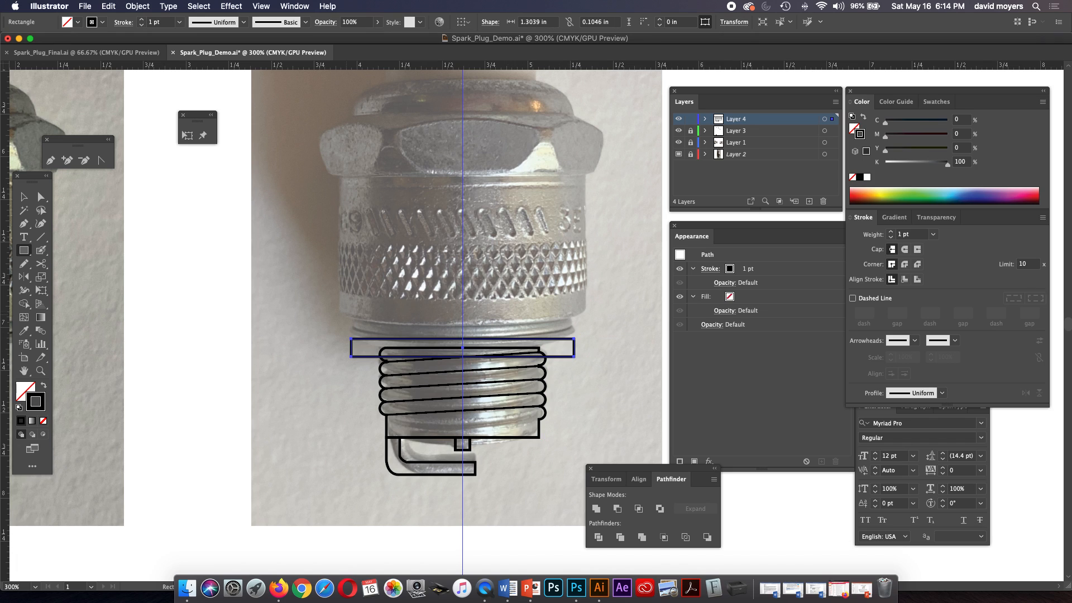
{"action": "left_click", "coordinate": [24, 197]}
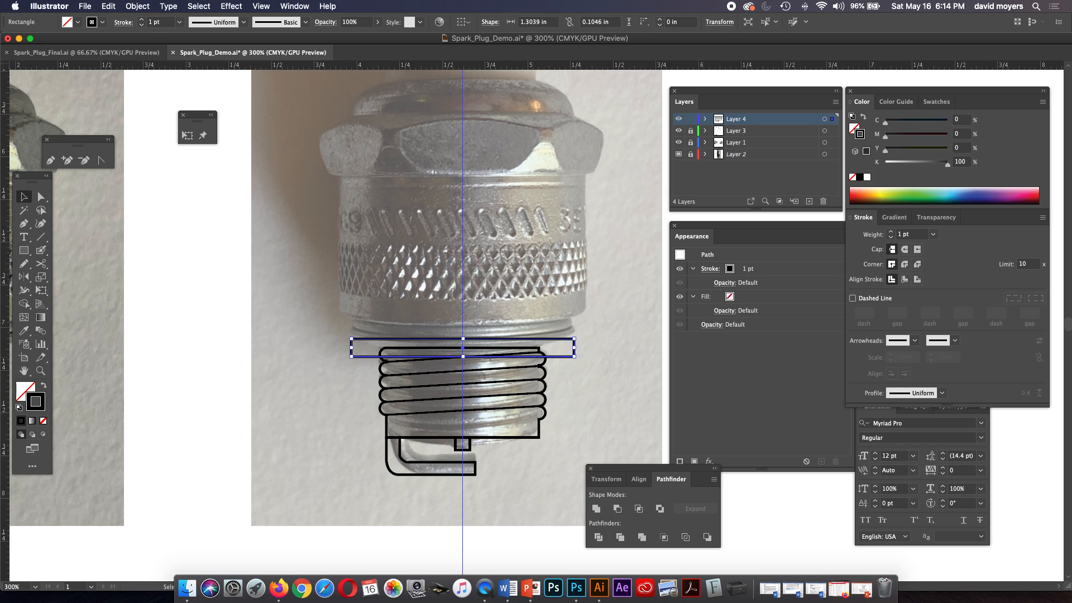
{"action": "left_click_drag", "start_coordinate": [463, 356], "coordinate": [463, 333]}
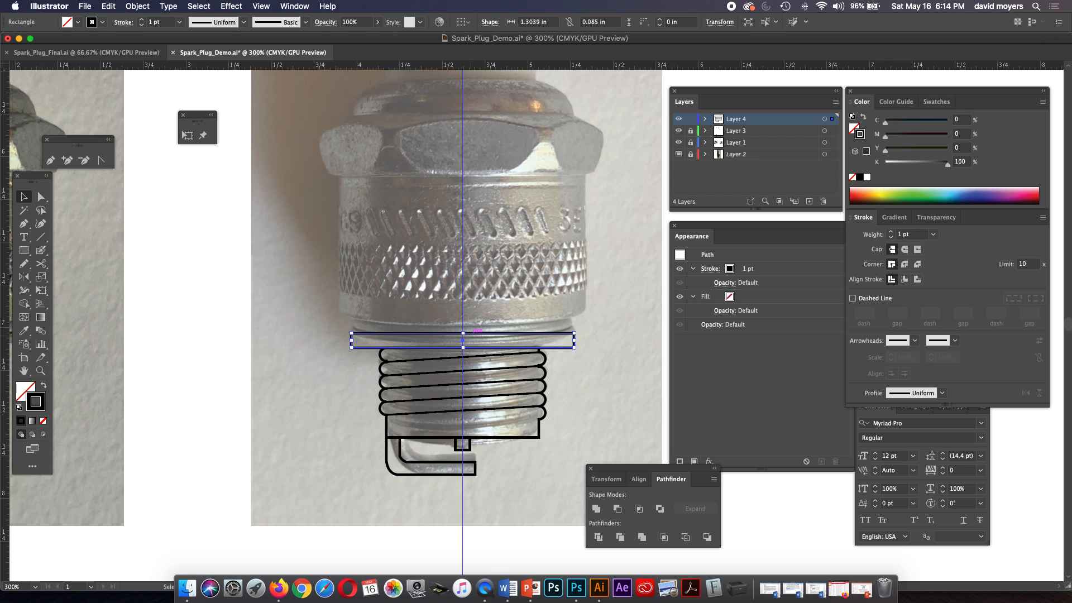
Examine the flange above the threads in the photo at close range with the line art layer temporarily hidden.
{"action": "key", "text": "z"}
{"action": "left_click", "coordinate": [564, 341]}
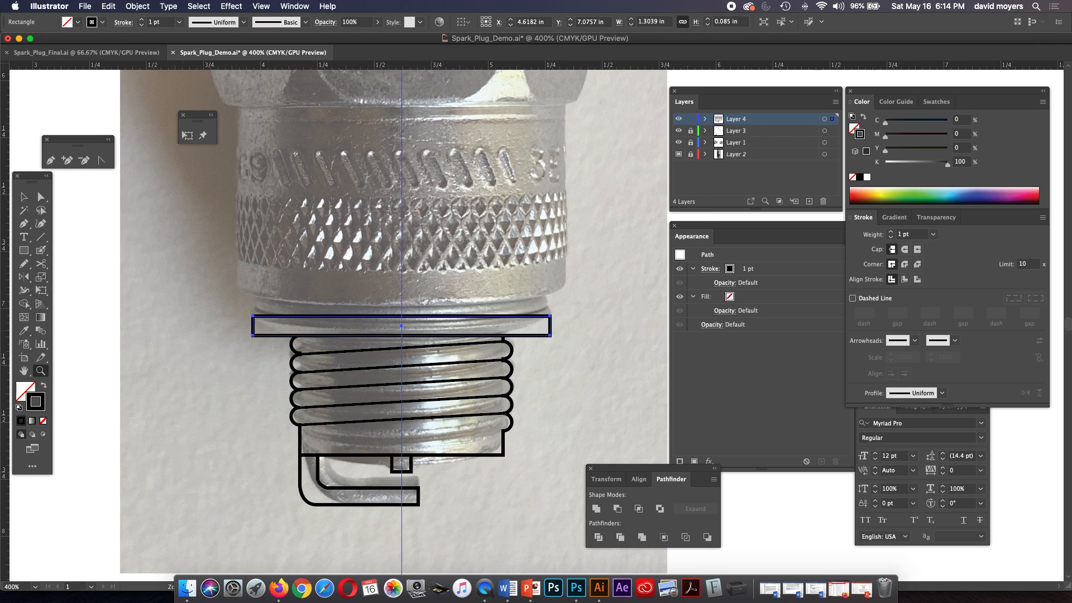
{"action": "left_click", "coordinate": [559, 342]}
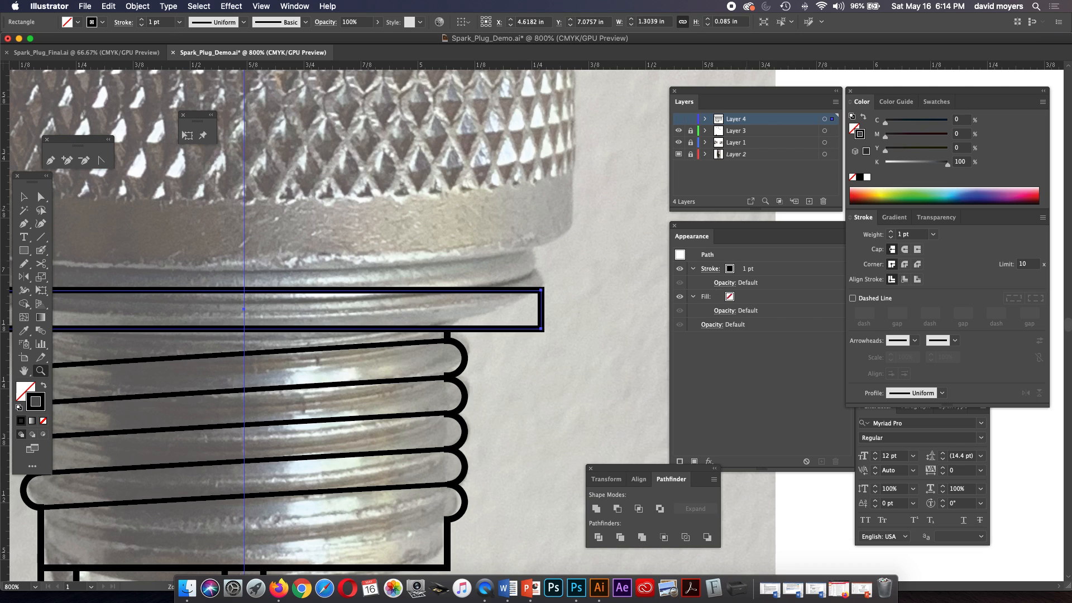
{"action": "left_click", "coordinate": [679, 119]}
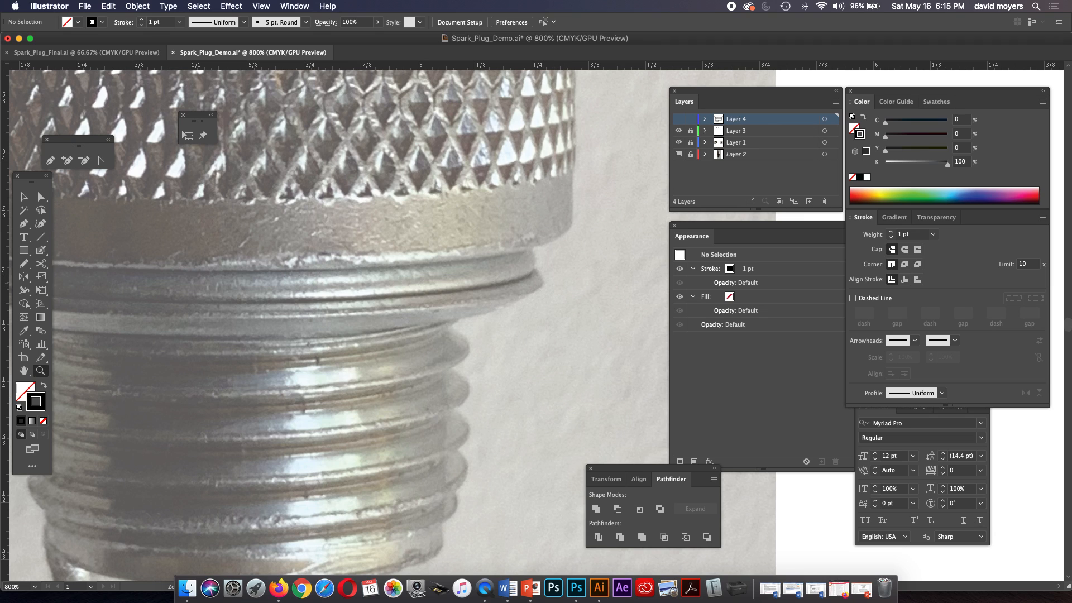
{"action": "key", "text": "super+minus"}
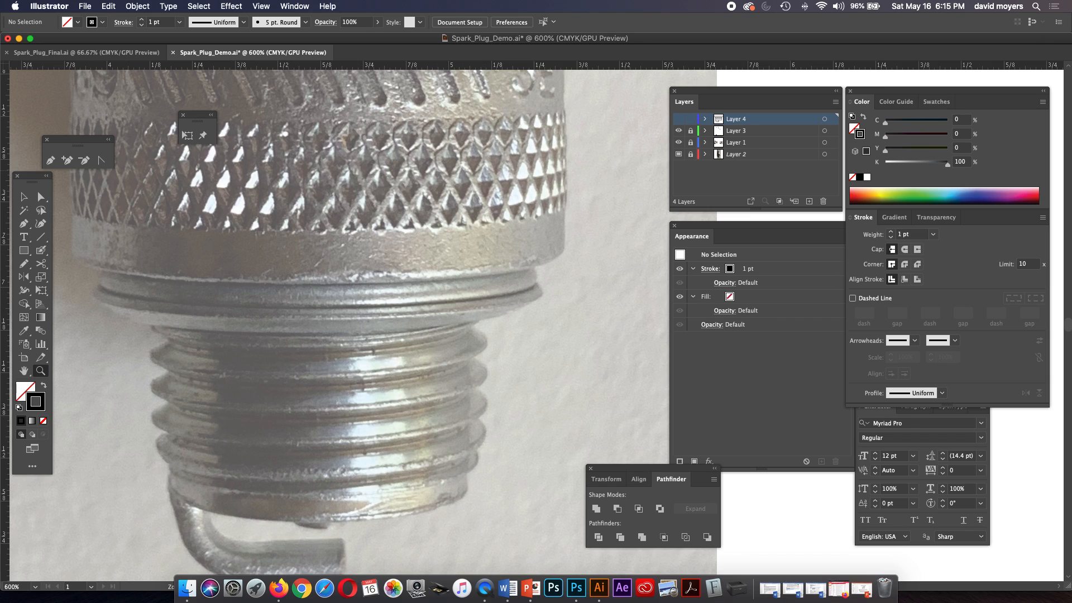
{"action": "left_click", "coordinate": [678, 119]}
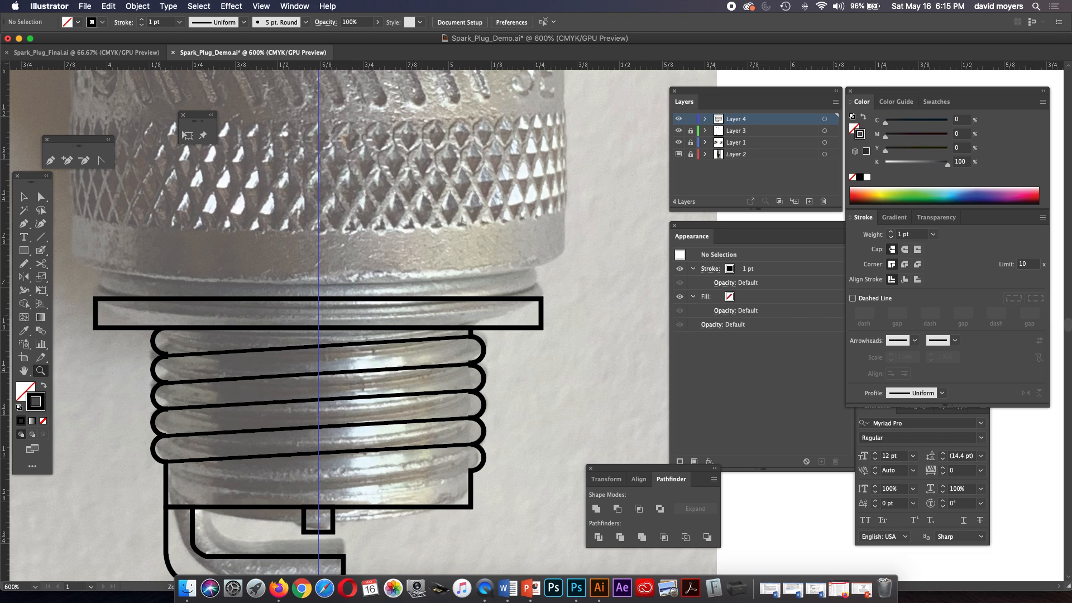
{"action": "key", "text": "p"}
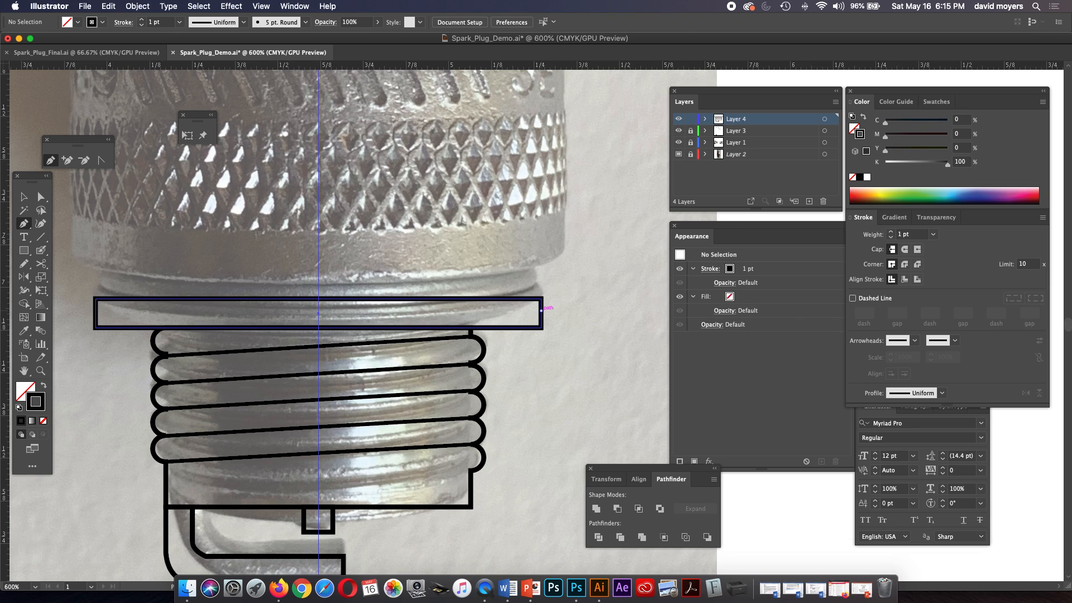
{"action": "left_click", "coordinate": [541, 308]}
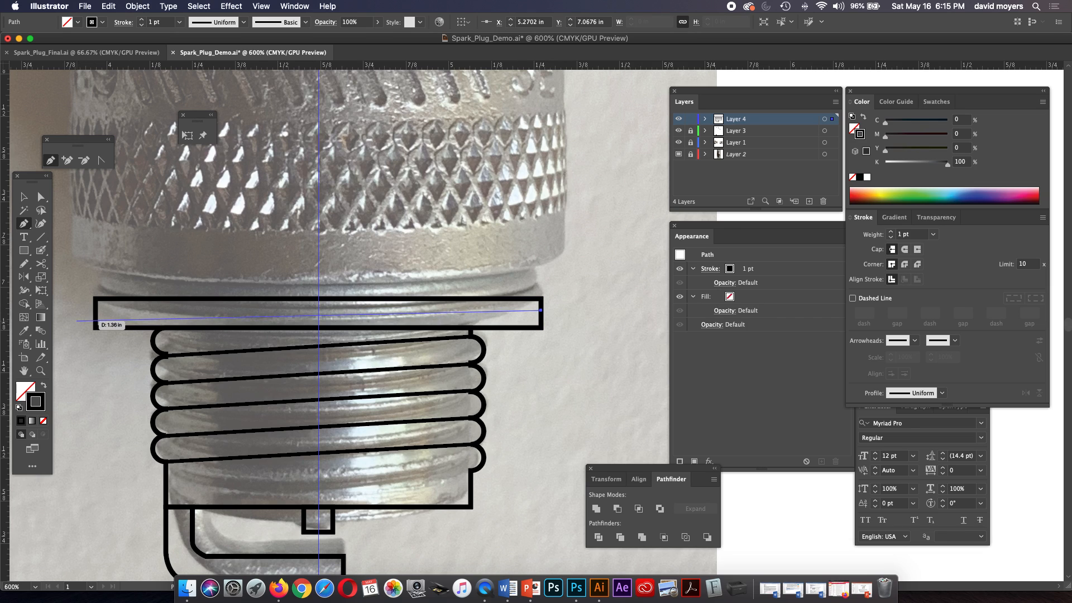
{"action": "key", "text": "super+z"}
{"action": "key", "text": "a"}
{"action": "left_click", "coordinate": [540, 327]}
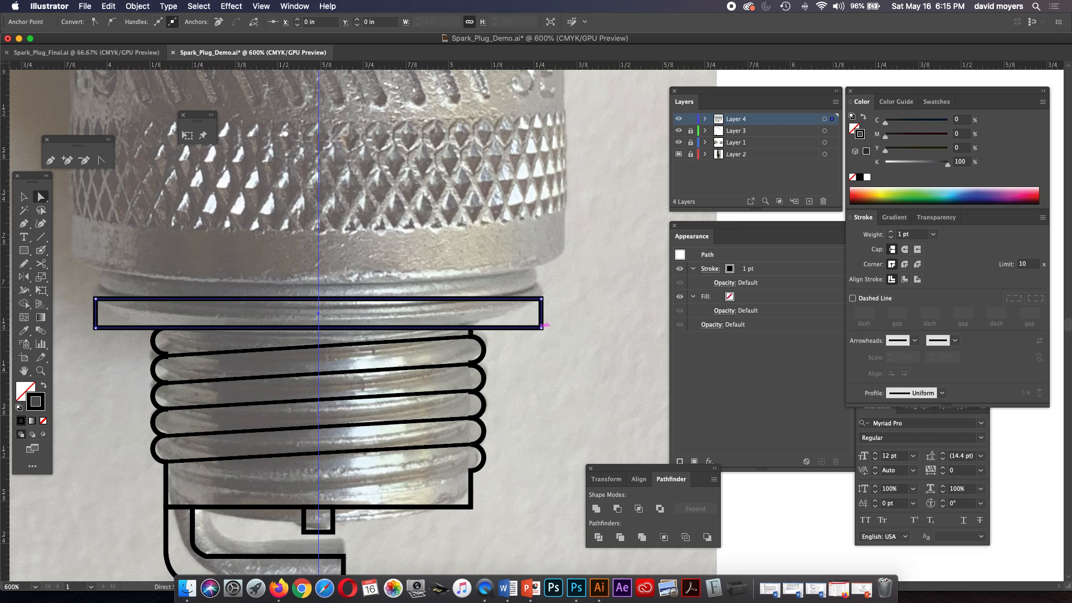
{"action": "key", "text": "p"}
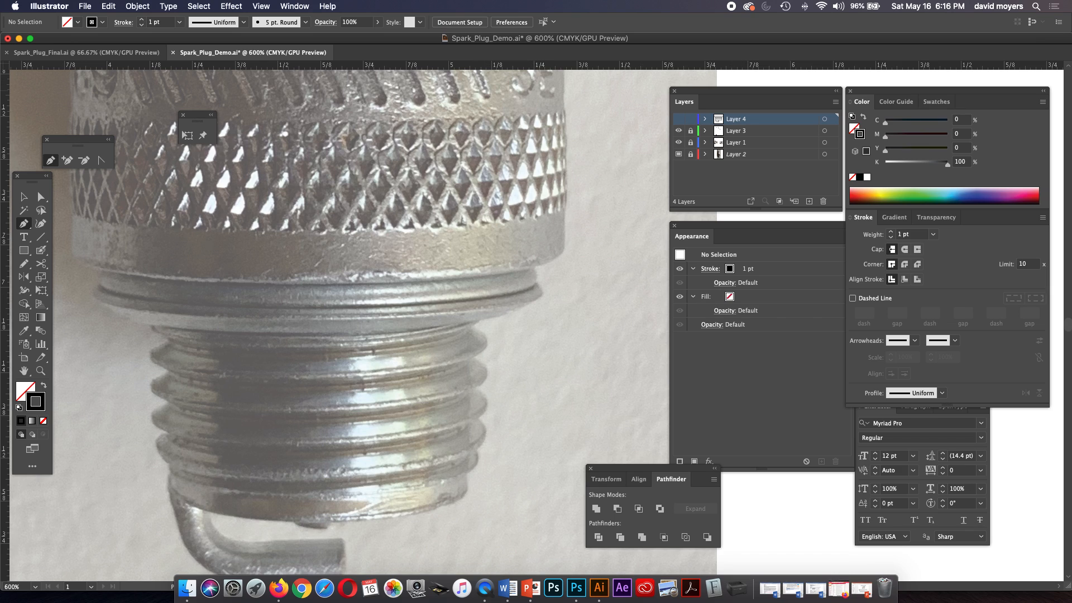
{"action": "left_click", "coordinate": [678, 119]}
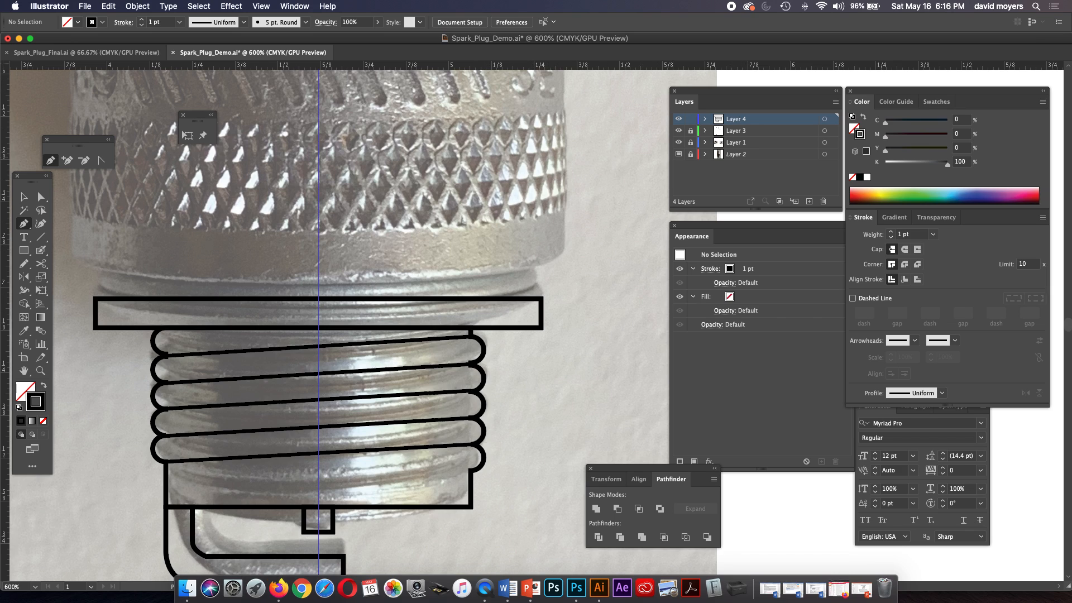
Add an anchor point on each short side of the flange rectangle, both at a height of about 7.06 in.
{"action": "key", "text": "a"}
{"action": "left_click", "coordinate": [541, 313]}
{"action": "key", "text": "p"}
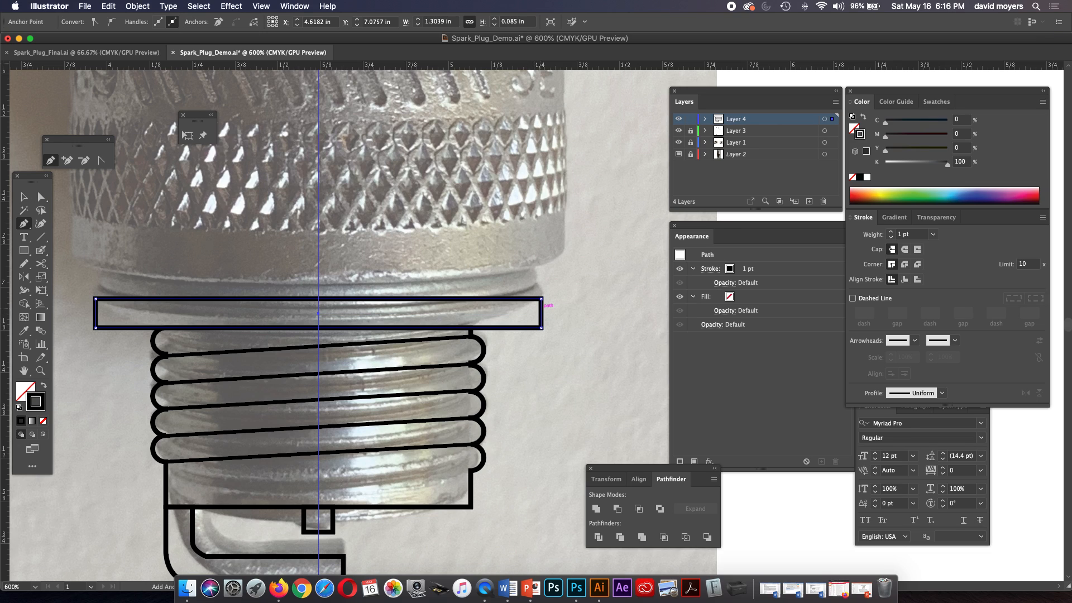
{"action": "left_click", "coordinate": [541, 306]}
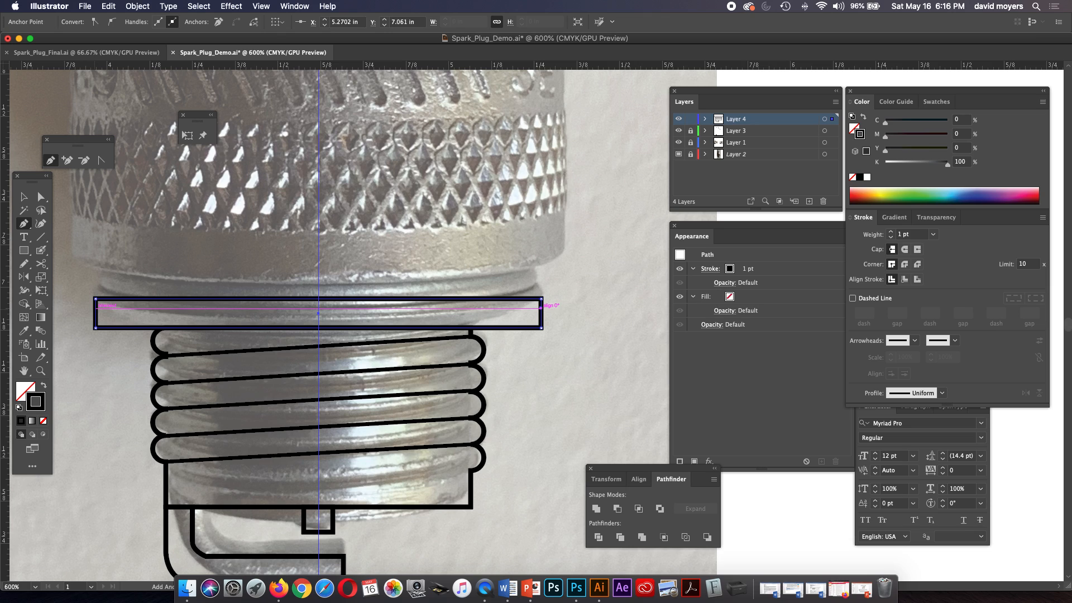
{"action": "left_click", "coordinate": [96, 306]}
Nudge the flange's lower-left corner point horizontally inwards to X about 4.04 in, making a slanted edge.
{"action": "key", "text": "a"}
{"action": "left_click", "coordinate": [96, 328]}
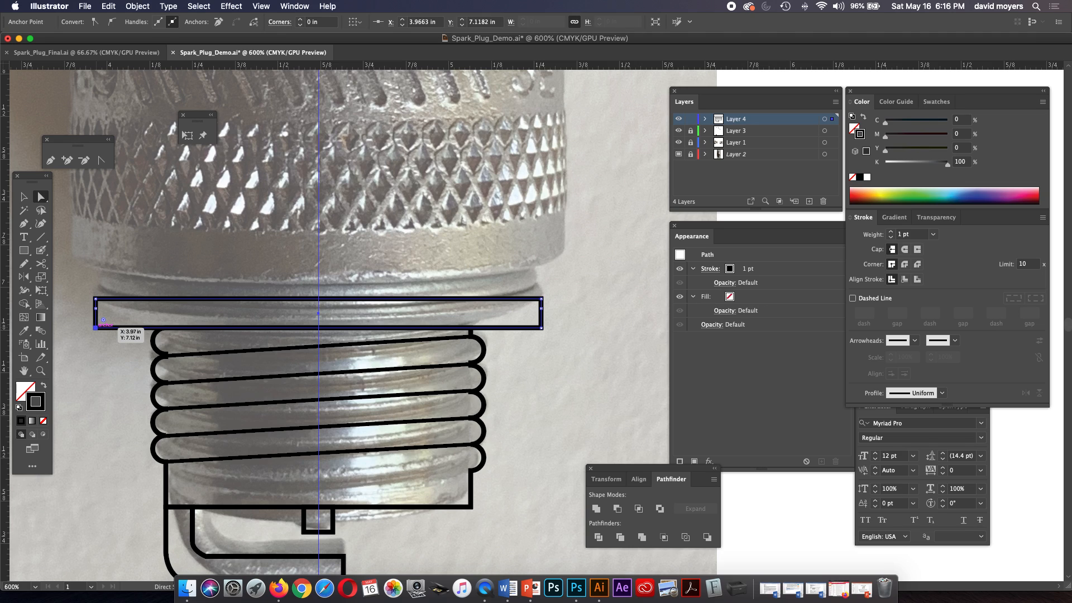
{"action": "key", "text": "Right"}
{"action": "key", "text": "Right"}
{"action": "key", "text": "Right"}
{"action": "key", "text": "Right"}
{"action": "key", "text": "Right"}
{"action": "key", "text": "Right"}
{"action": "key", "text": "Right"}
{"action": "key", "text": "Right"}
{"action": "key", "text": "Right"}
{"action": "key", "text": "Right"}
{"action": "key", "text": "Right"}
{"action": "key", "text": "Right"}
{"action": "key", "text": "Right"}
{"action": "key", "text": "Right"}
{"action": "key", "text": "Right"}
{"action": "key", "text": "Right"}
{"action": "key", "text": "Right"}
{"action": "key", "text": "Right"}
{"action": "key", "text": "Right"}
{"action": "key", "text": "Right"}
{"action": "key", "text": "Right"}
{"action": "key", "text": "Right"}
{"action": "key", "text": "Right"}
{"action": "key", "text": "Right"}
{"action": "key", "text": "Right"}
{"action": "key", "text": "Right"}
{"action": "key", "text": "Right"}
{"action": "key", "text": "Right"}
{"action": "key", "text": "Right"}
{"action": "key", "text": "Right"}
{"action": "key", "text": "Right"}
{"action": "key", "text": "Right"}
{"action": "key", "text": "Right"}
{"action": "key", "text": "Right"}
{"action": "key", "text": "Right"}
{"action": "key", "text": "Right"}
{"action": "key", "text": "Right"}
{"action": "key", "text": "Right"}
{"action": "key", "text": "Right"}
{"action": "key", "text": "Right"}
{"action": "key", "text": "Right"}
{"action": "key", "text": "Right"}
{"action": "key", "text": "Right"}
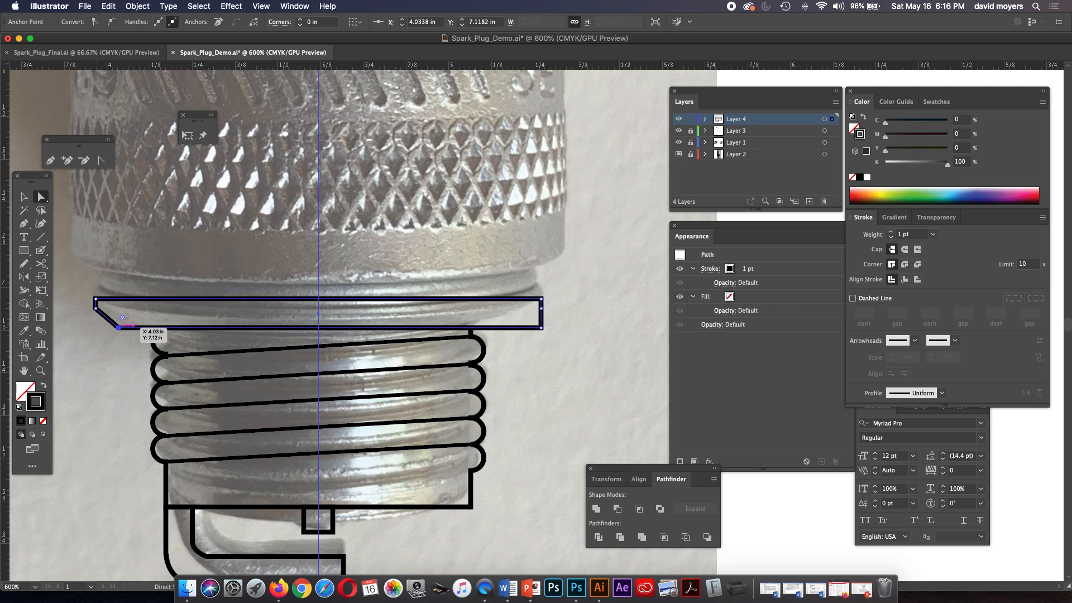
{"action": "key", "text": "Right"}
{"action": "key", "text": "Right"}
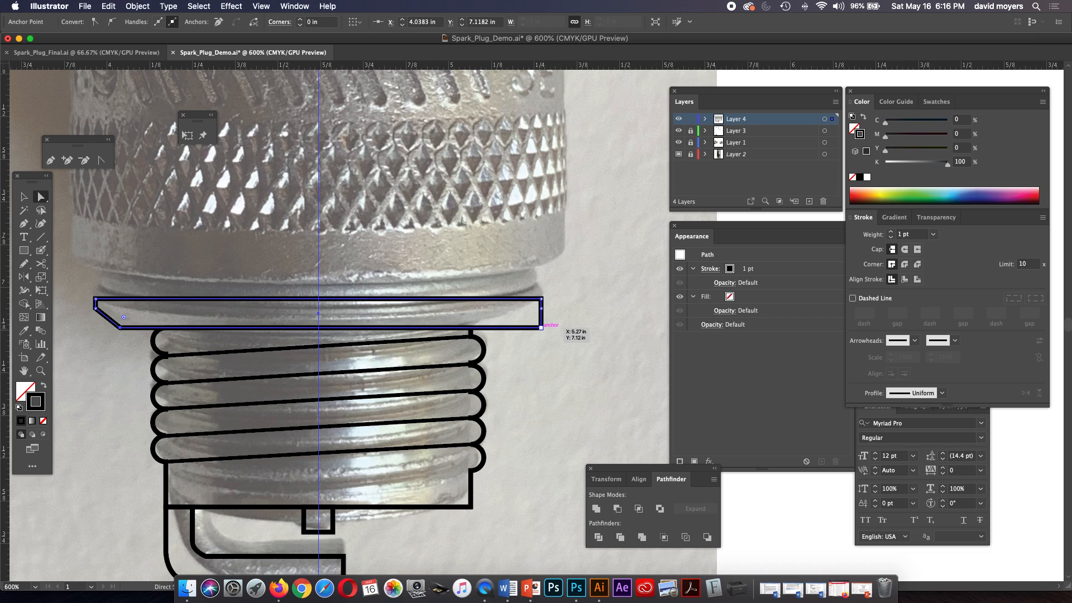
Move the flange's lower-right corner point horizontally inwards to X about 5.2 in, mirroring the slant of the opposite side.
{"action": "left_click_drag", "start_coordinate": [541, 328], "coordinate": [517, 328]}
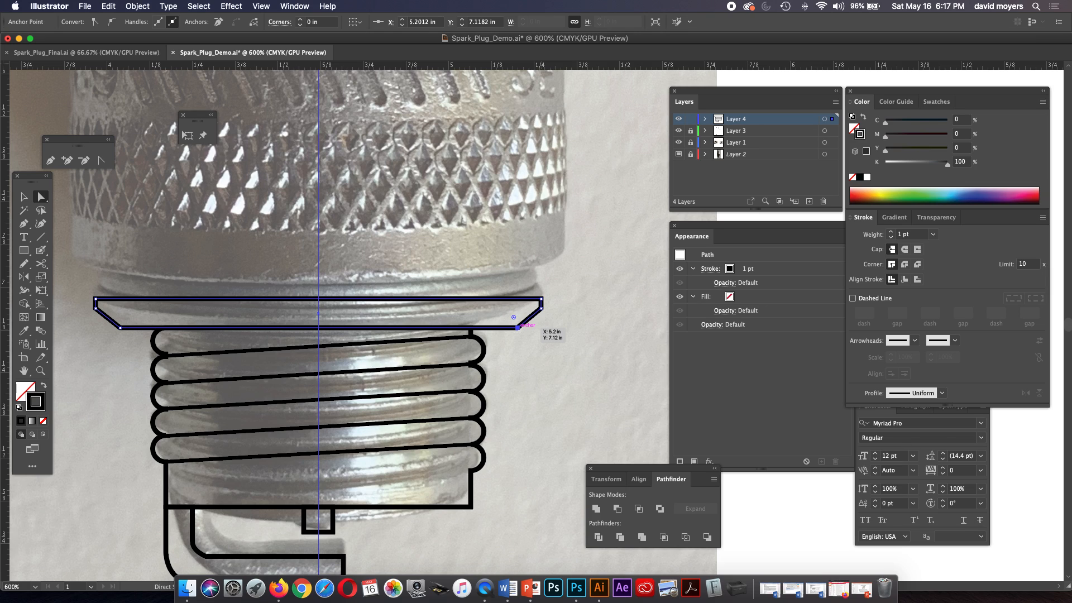
{"action": "left_click_drag", "start_coordinate": [517, 327], "coordinate": [517, 327]}
{"action": "left_click", "coordinate": [435, 385]}
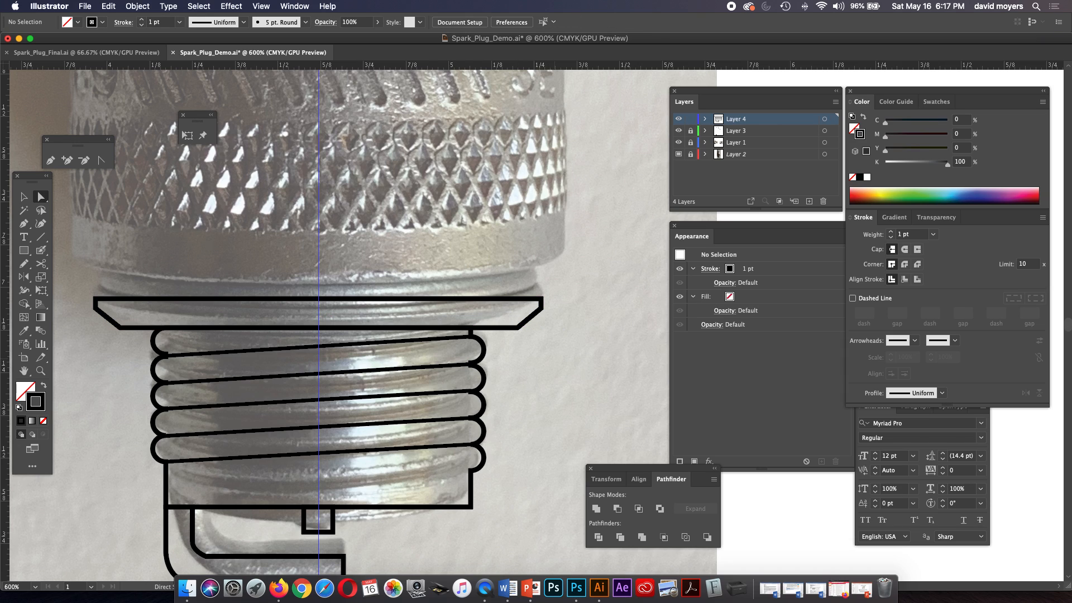
{"action": "left_click", "coordinate": [517, 327]}
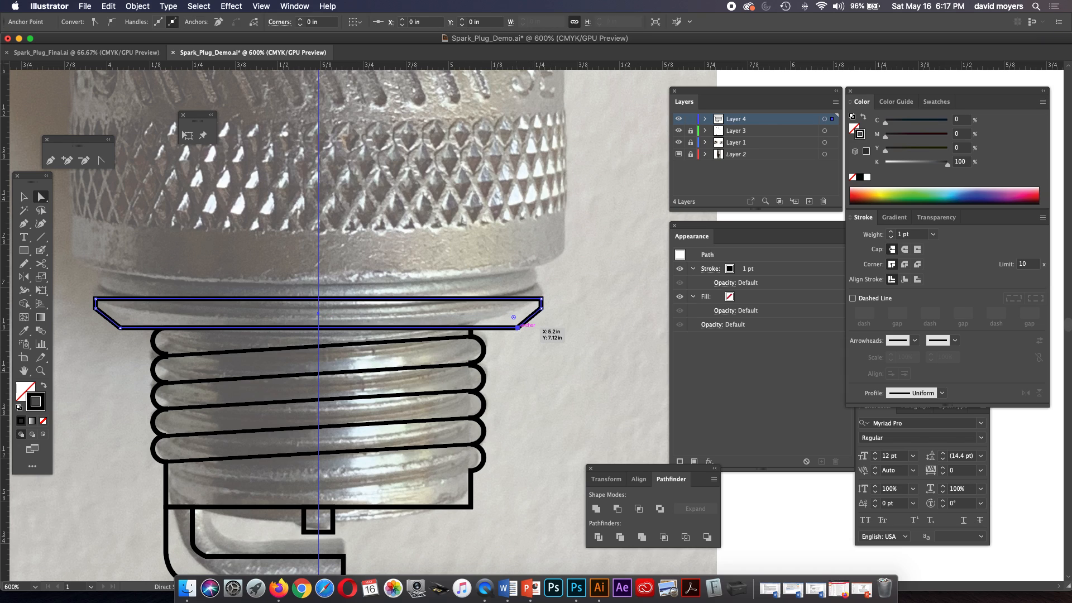
{"action": "left_click_drag", "start_coordinate": [517, 327], "coordinate": [517, 328]}
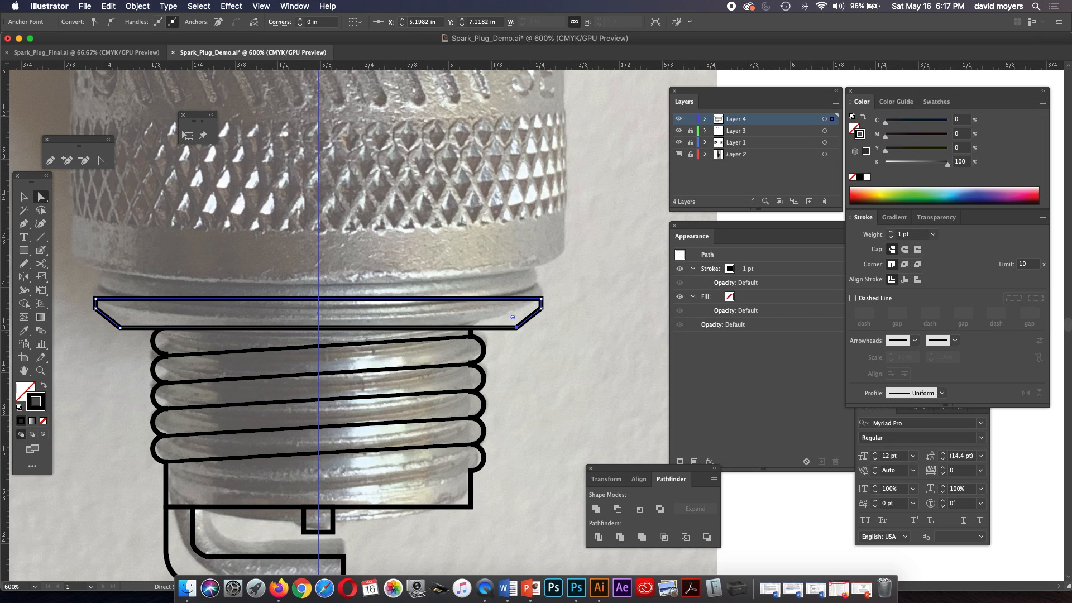
{"action": "left_click", "coordinate": [558, 363]}
Select the flange's upper-right corner point and set the keyboard increment preference to 0.015 in.
{"action": "key", "text": "super+minus"}
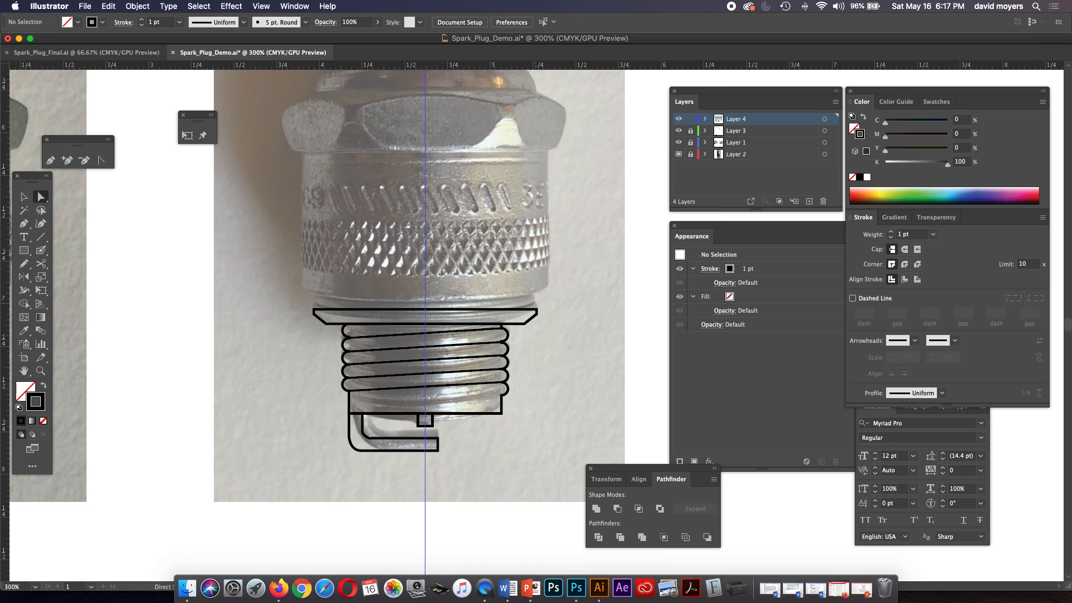
{"action": "key", "text": "z"}
{"action": "left_click_drag", "start_coordinate": [476, 309], "coordinate": [510, 309]}
{"action": "key", "text": "a"}
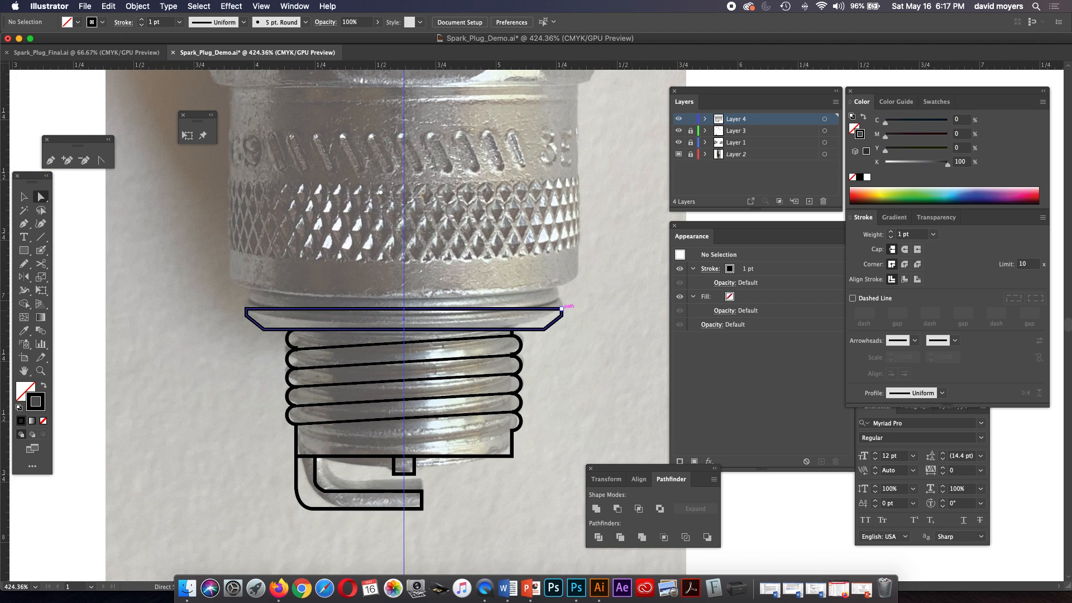
{"action": "left_click", "coordinate": [561, 308]}
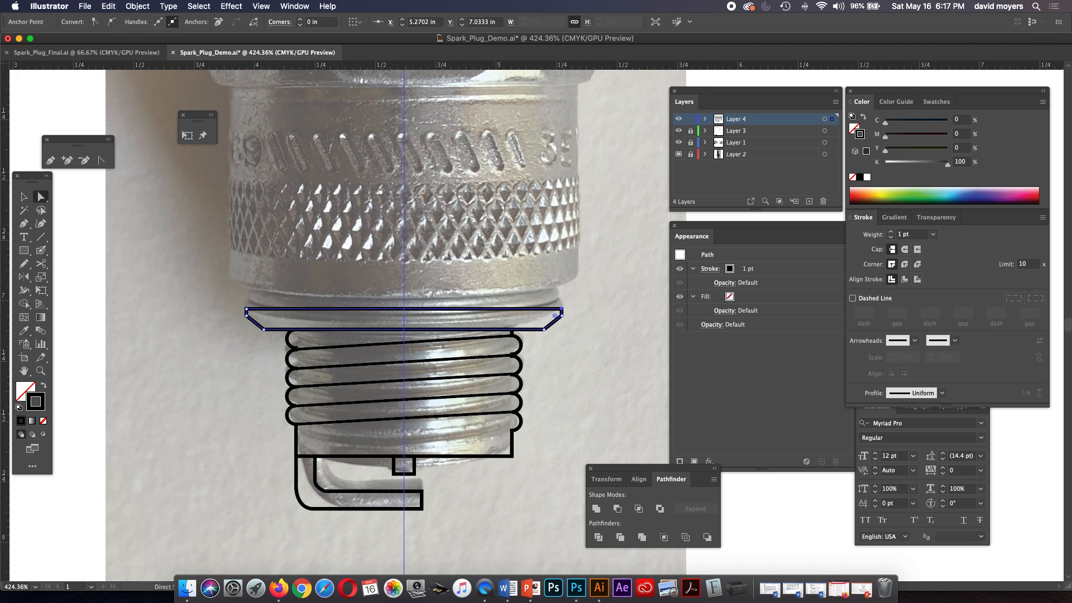
{"action": "left_click", "coordinate": [49, 6]}
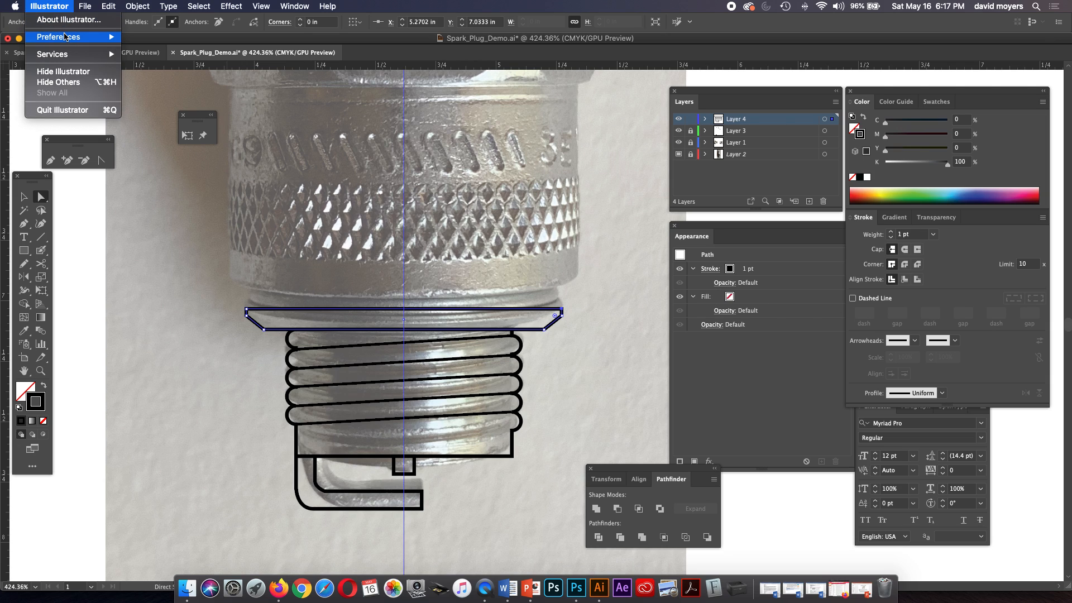
{"action": "mouse_move", "coordinate": [66, 37]}
{"action": "left_click", "coordinate": [144, 37]}
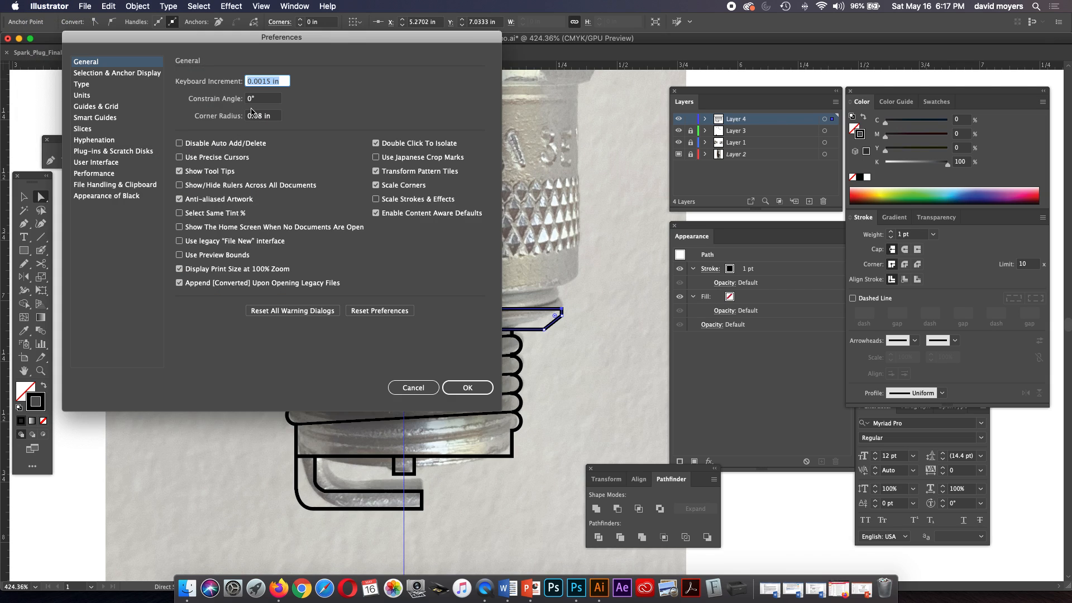
{"action": "left_click", "coordinate": [258, 81]}
{"action": "key", "text": "BackSpace"}
{"action": "key", "text": "Return"}
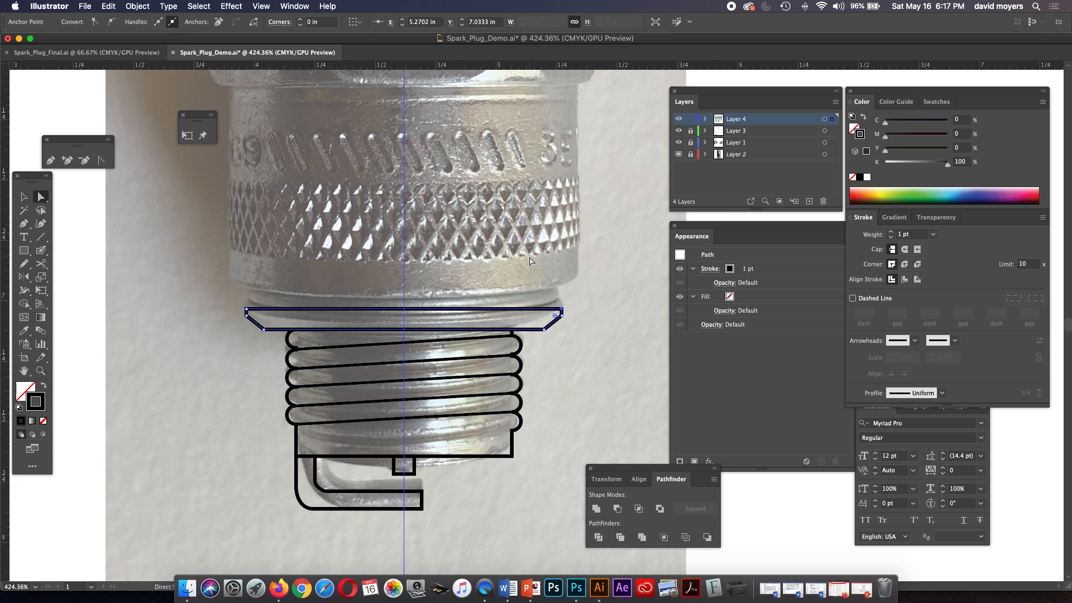
Nudge the flange's two upper corner points inwards by one keyboard increment each.
{"action": "key", "text": "Left"}
{"action": "left_click", "coordinate": [246, 310]}
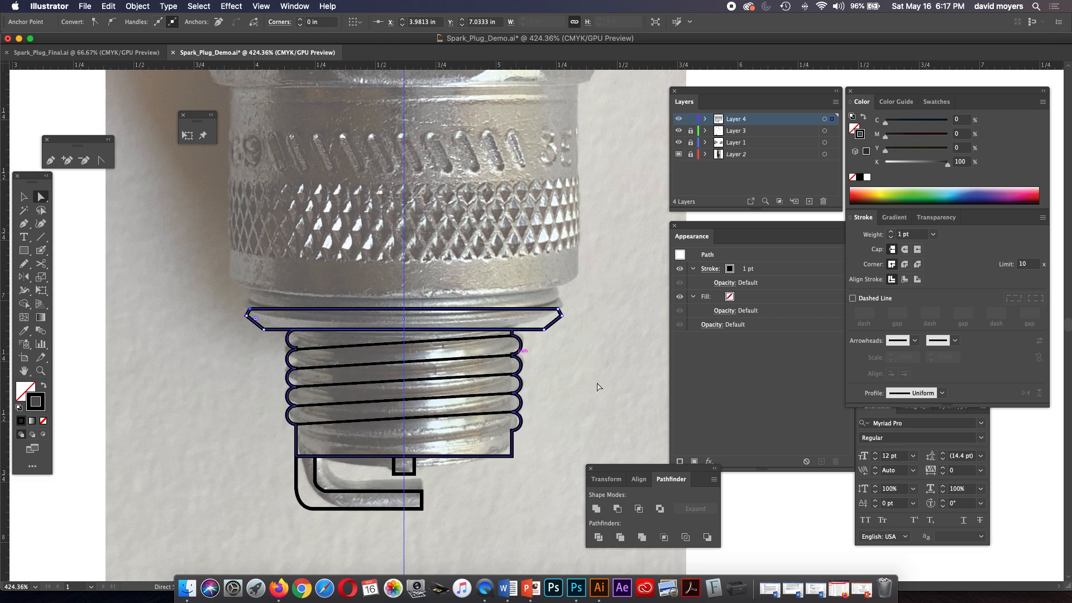
{"action": "left_click", "coordinate": [617, 390]}
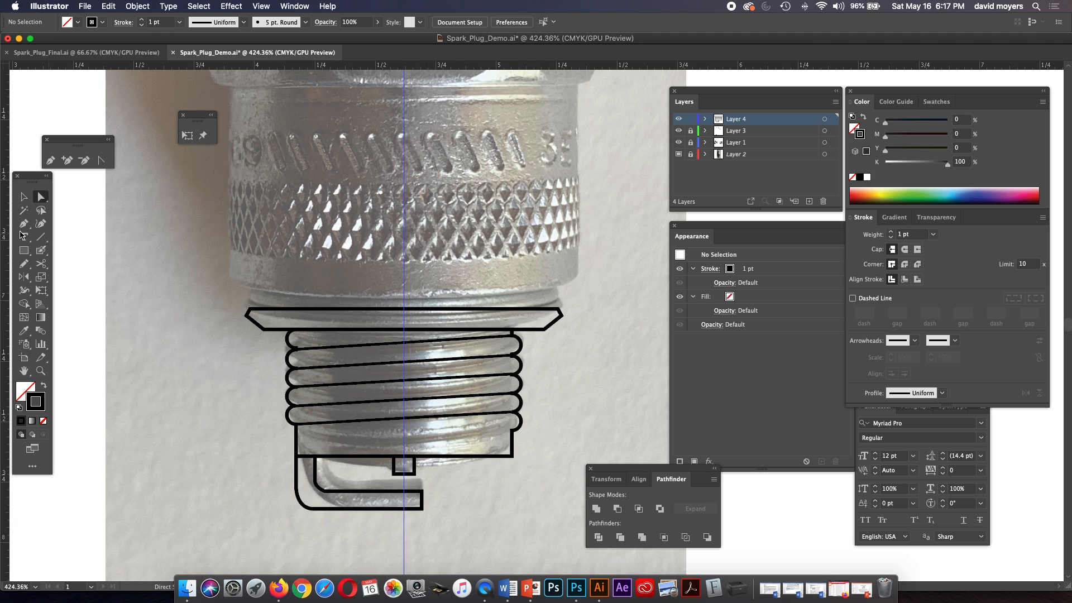
Draw a horizontal line about 1.3 in long between the flange's two outer corner points, set its stroke weight to 0.75 pt, and deselect it.
{"action": "left_click", "coordinate": [41, 237]}
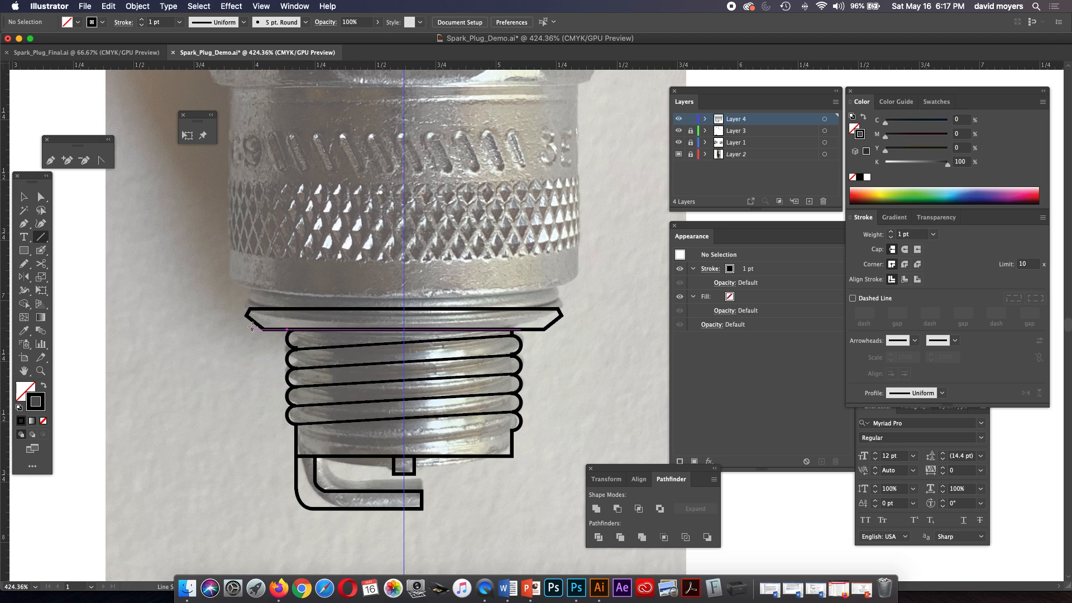
{"action": "left_click_drag", "start_coordinate": [246, 315], "coordinate": [561, 315]}
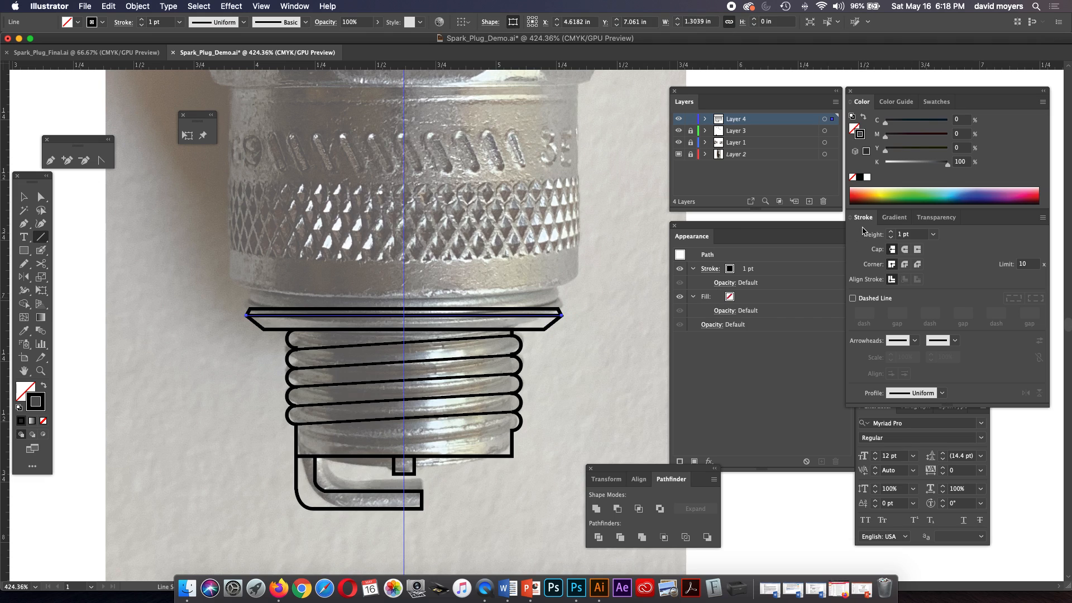
{"action": "left_click", "coordinate": [933, 234]}
{"action": "left_click", "coordinate": [945, 258]}
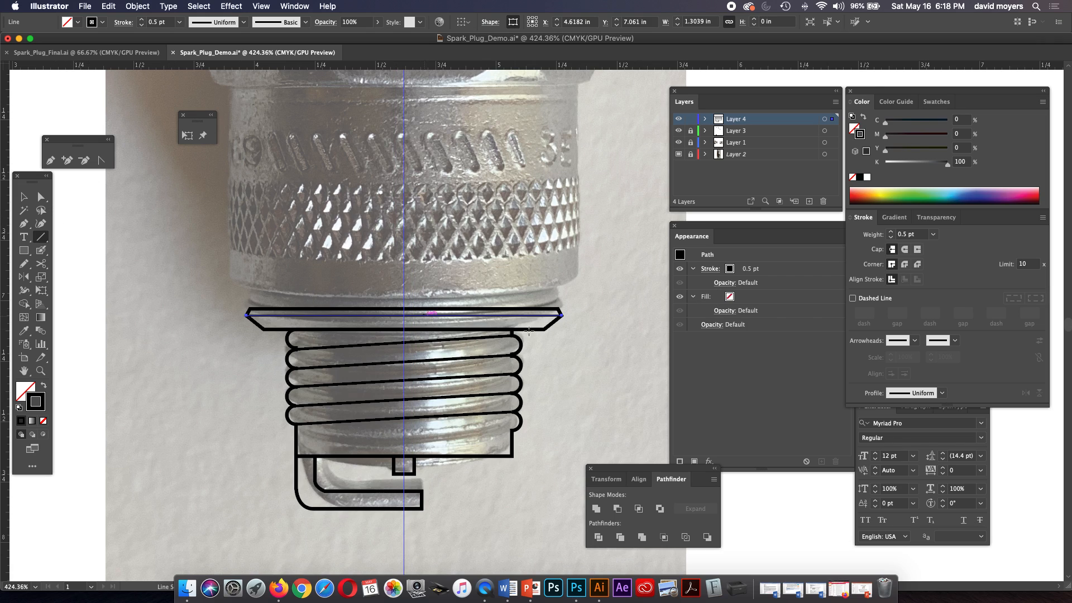
{"action": "left_click", "coordinate": [934, 235]}
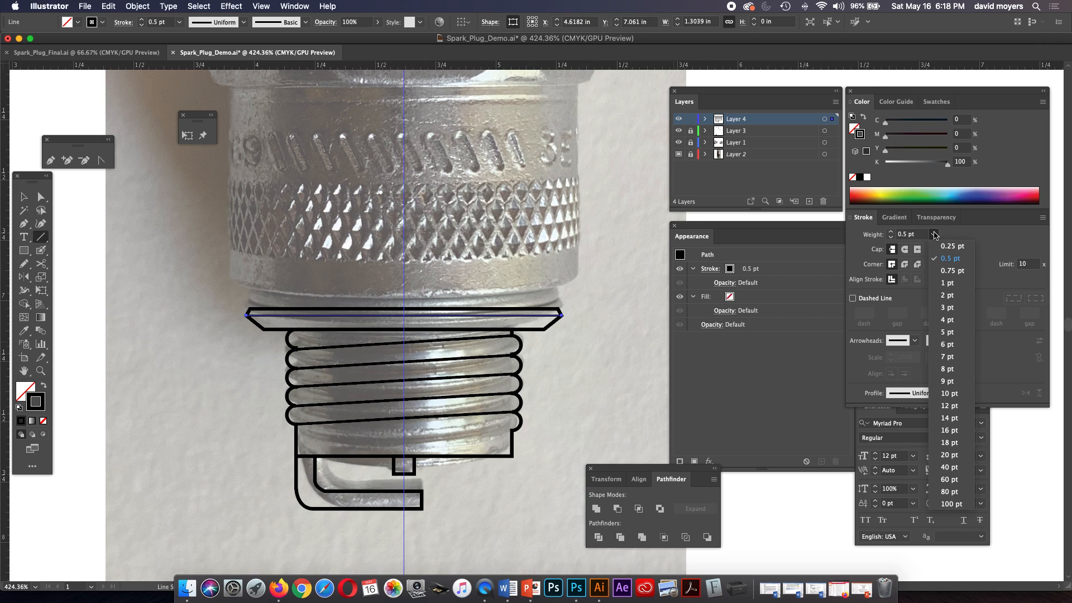
{"action": "left_click", "coordinate": [952, 271]}
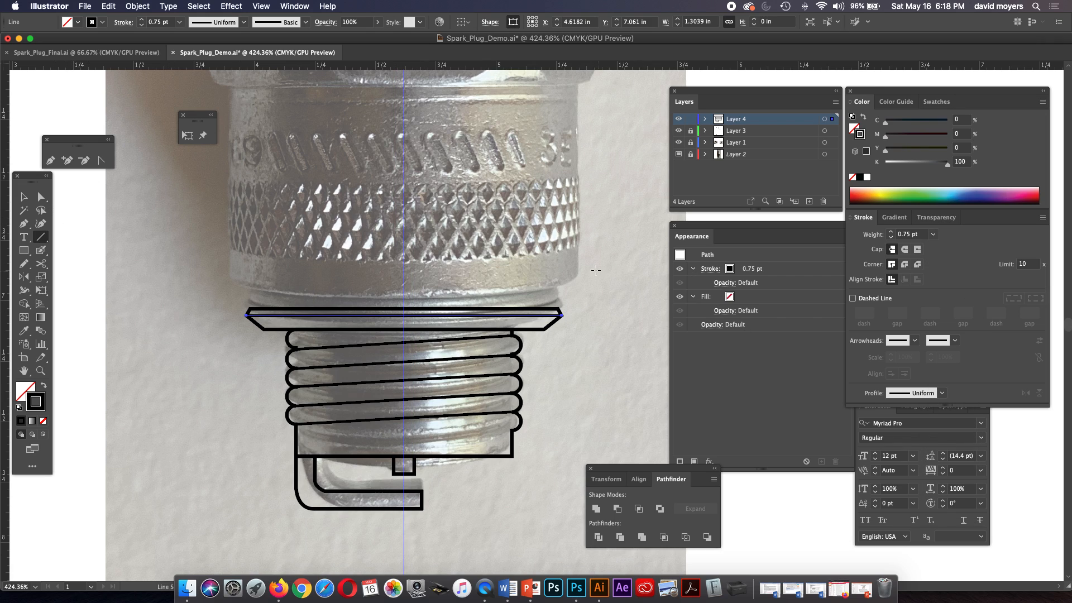
{"action": "left_click", "coordinate": [24, 250]}
{"action": "left_click", "coordinate": [39, 200]}
{"action": "left_click", "coordinate": [98, 235]}
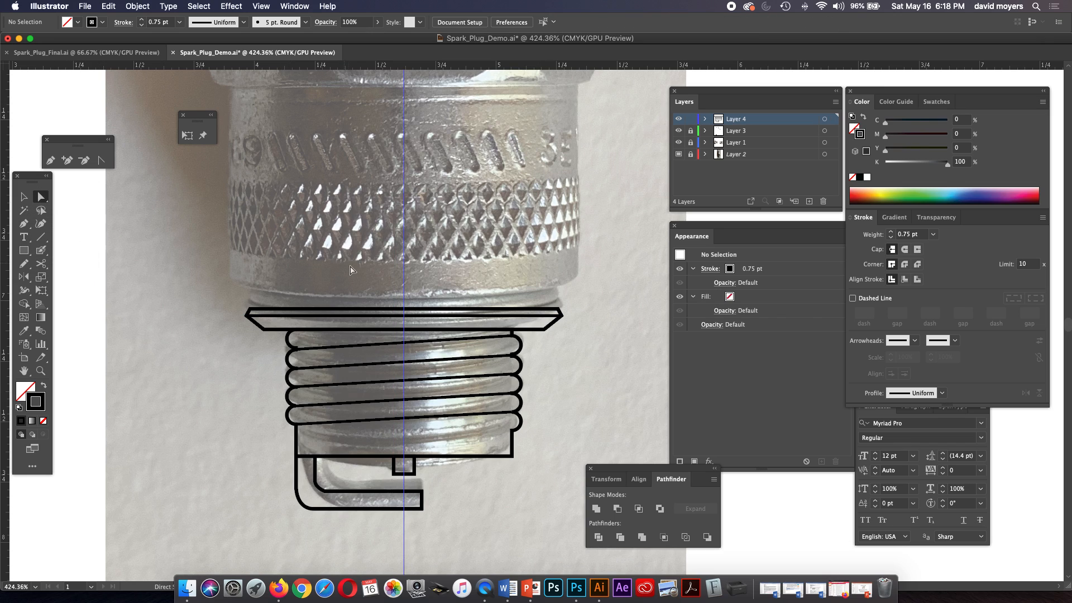
Draw a thin rectangle about 1.28 by 0.07 in on the flange's top edge, using the flange's 1 pt stroke.
{"action": "left_click", "coordinate": [378, 311]}
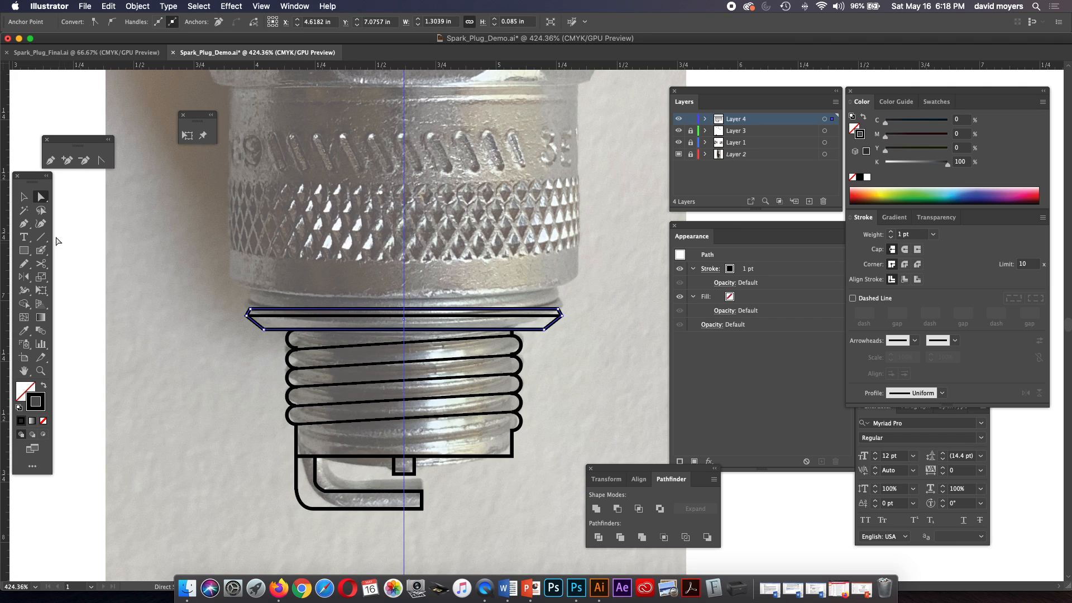
{"action": "left_click", "coordinate": [35, 251]}
{"action": "left_click_drag", "start_coordinate": [250, 306], "coordinate": [559, 292]}
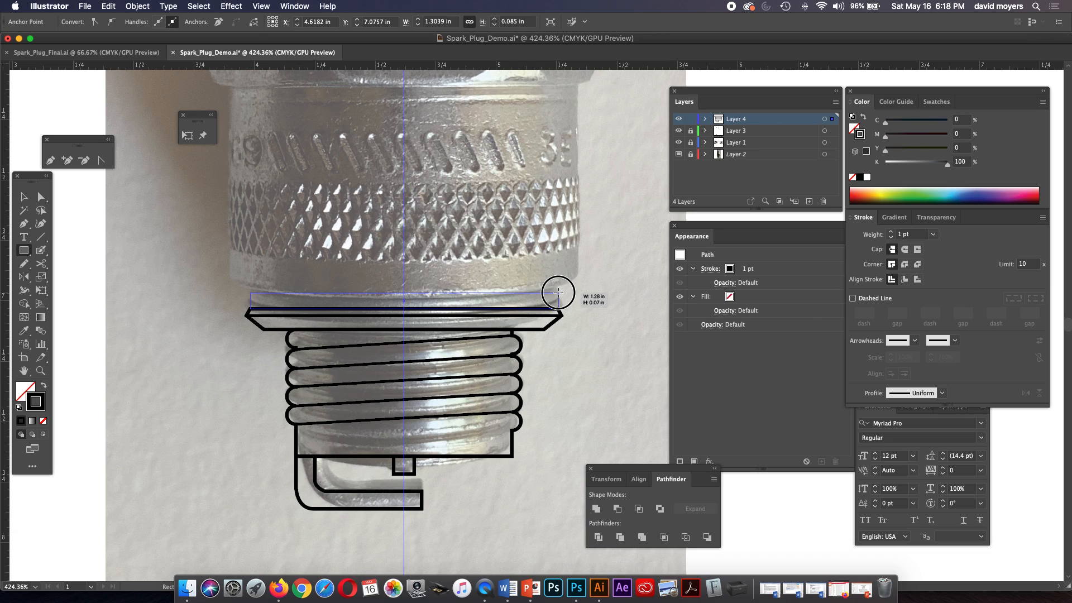
{"action": "left_click_drag", "start_coordinate": [558, 292], "coordinate": [559, 292]}
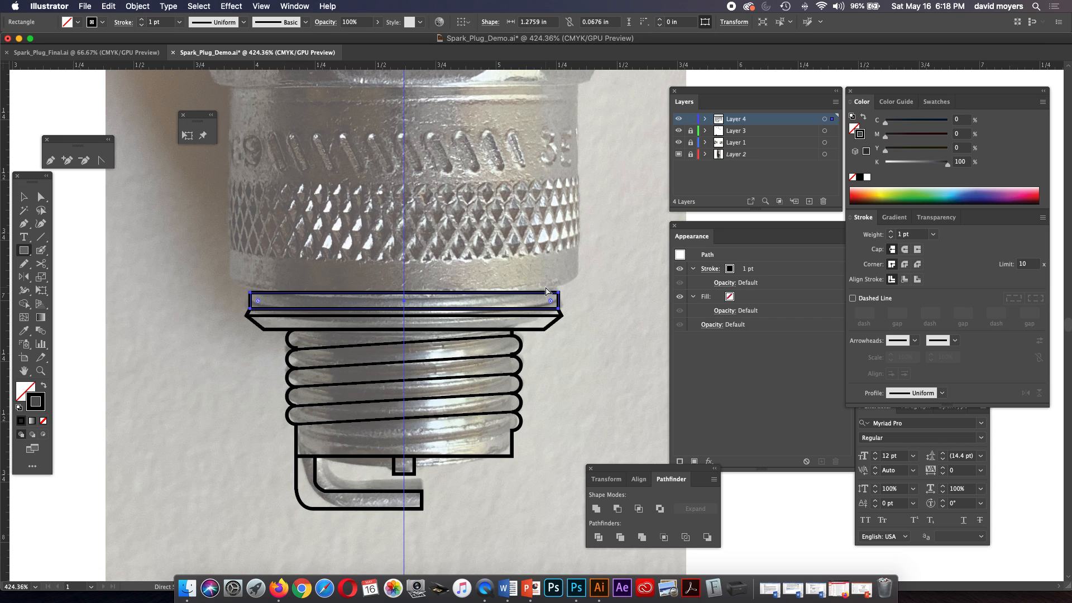
Draw a rectangle about 1.46 by 0.84 in over the knurled body, from below the hex nut down to the thin collar, and deselect it.
{"action": "key", "text": "super+minus"}
{"action": "left_click_drag", "start_coordinate": [543, 286], "coordinate": [404, 332]}
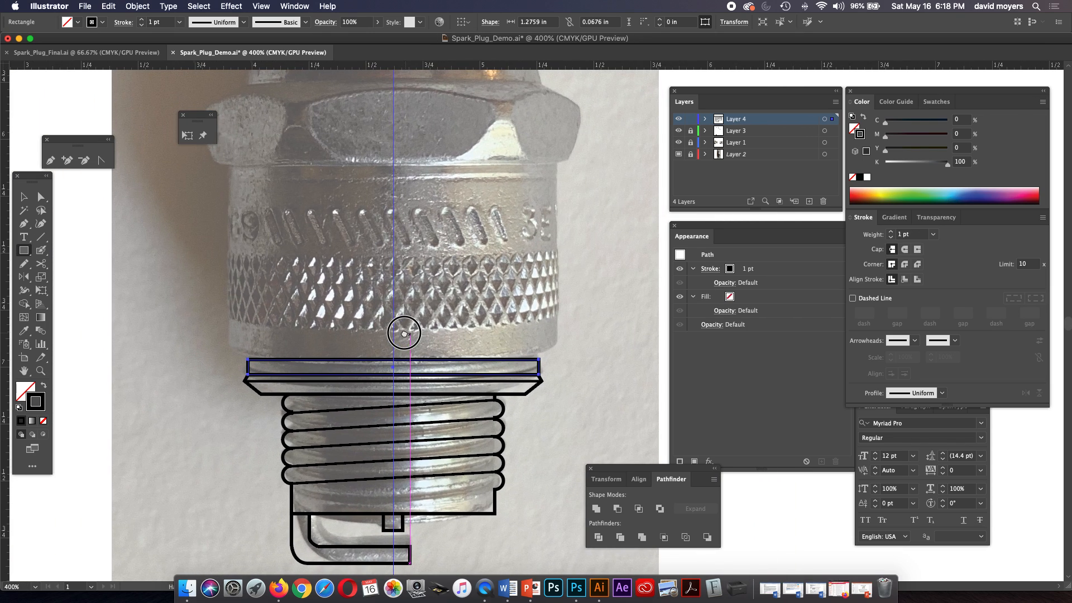
{"action": "left_click_drag", "start_coordinate": [228, 166], "coordinate": [559, 356]}
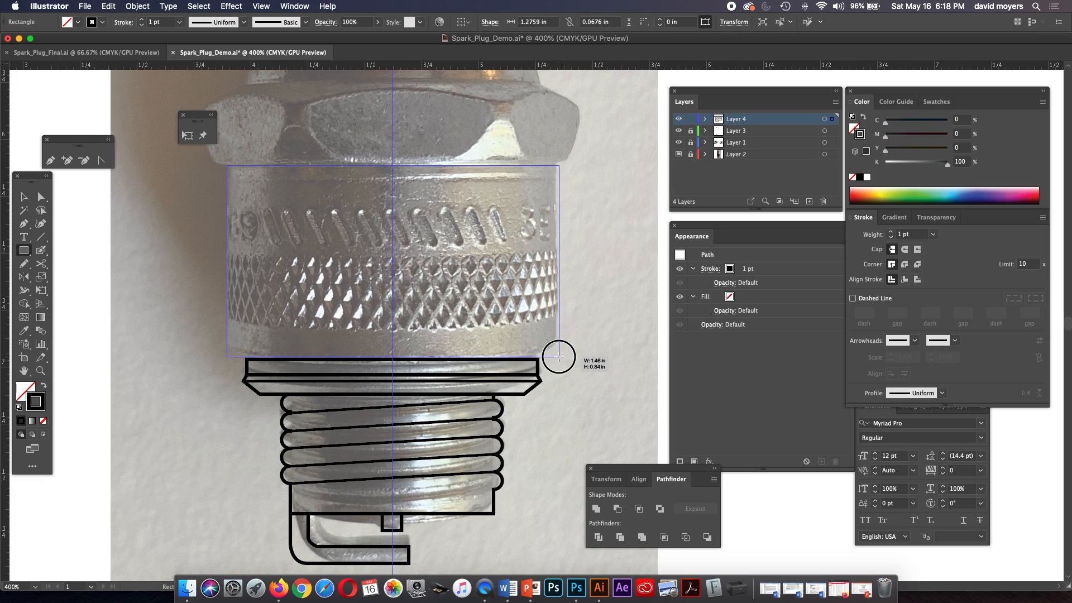
{"action": "left_click_drag", "start_coordinate": [559, 356], "coordinate": [559, 356]}
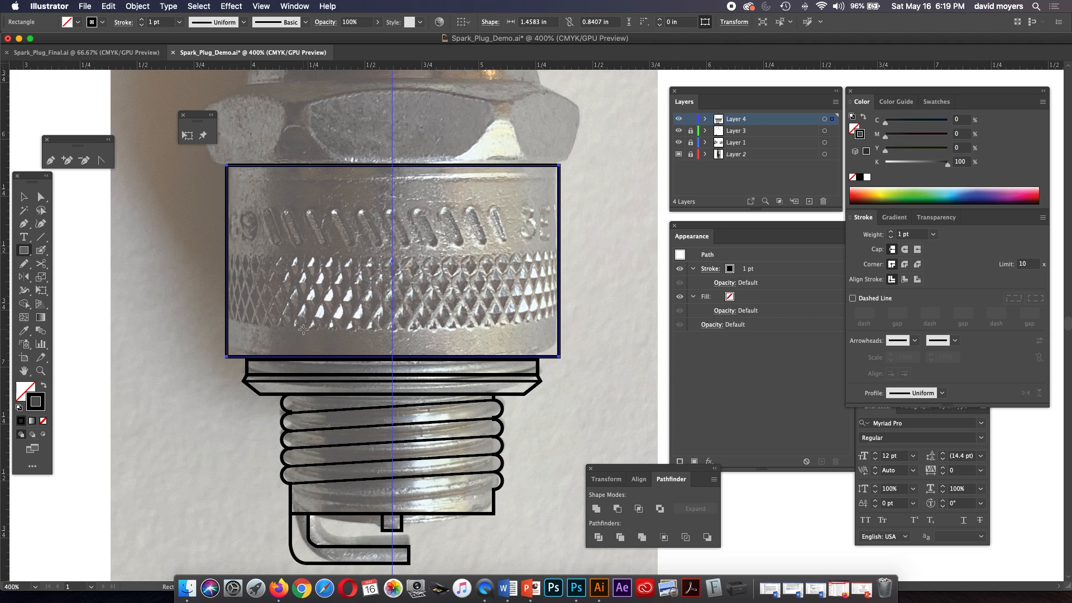
{"action": "left_click", "coordinate": [40, 196]}
{"action": "left_click", "coordinate": [155, 243]}
Select the body rectangle's bottom edge, try moving it slightly down onto the collar, and undo the move.
{"action": "key", "text": "super+minus"}
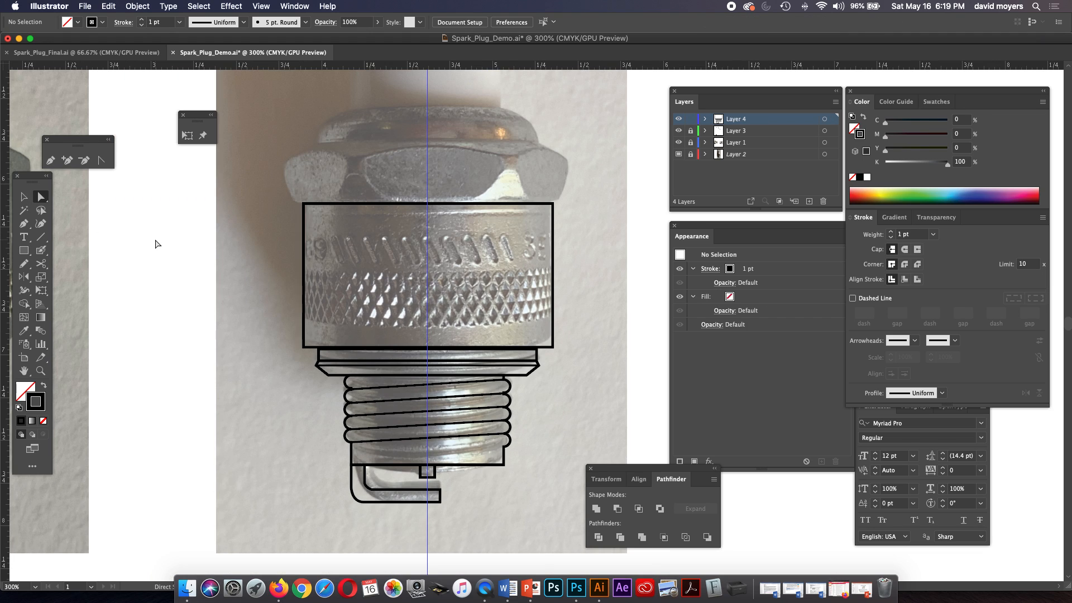
{"action": "left_click", "coordinate": [443, 350]}
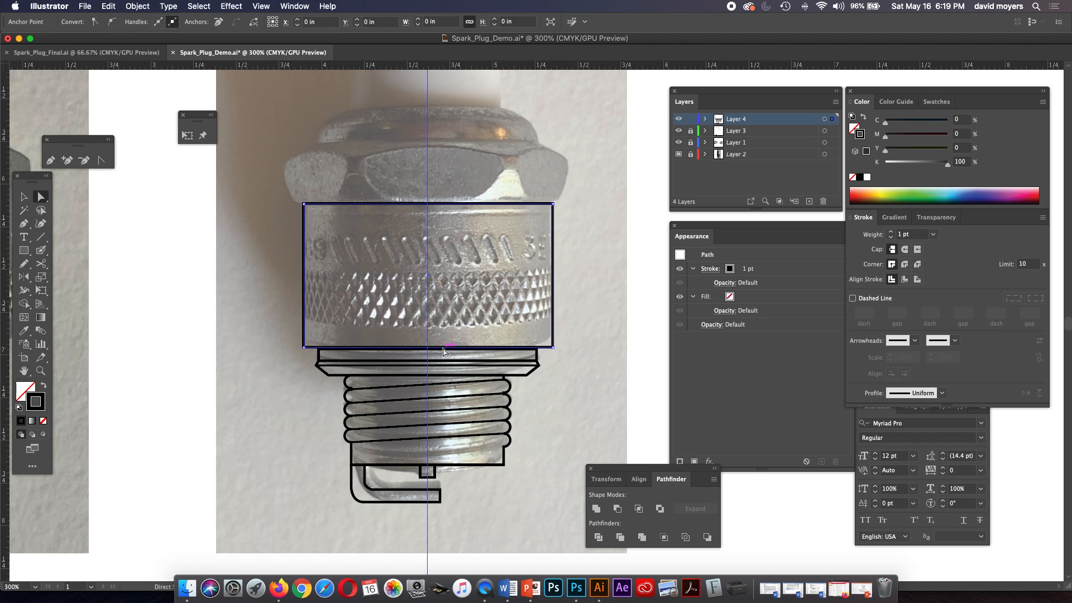
{"action": "left_click_drag", "start_coordinate": [443, 347], "coordinate": [444, 349]}
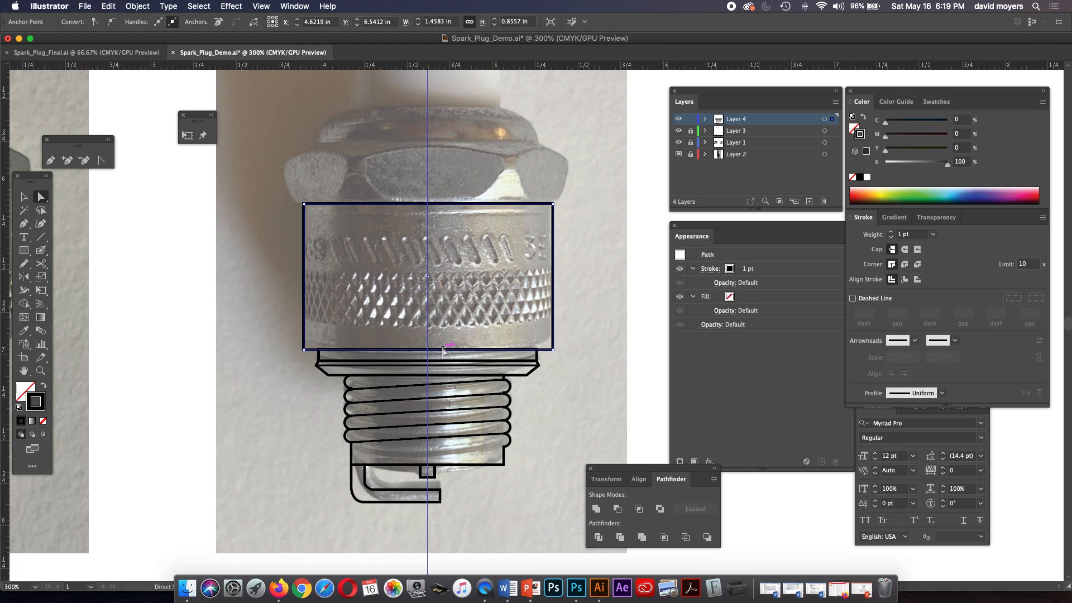
{"action": "key", "text": "super+z"}
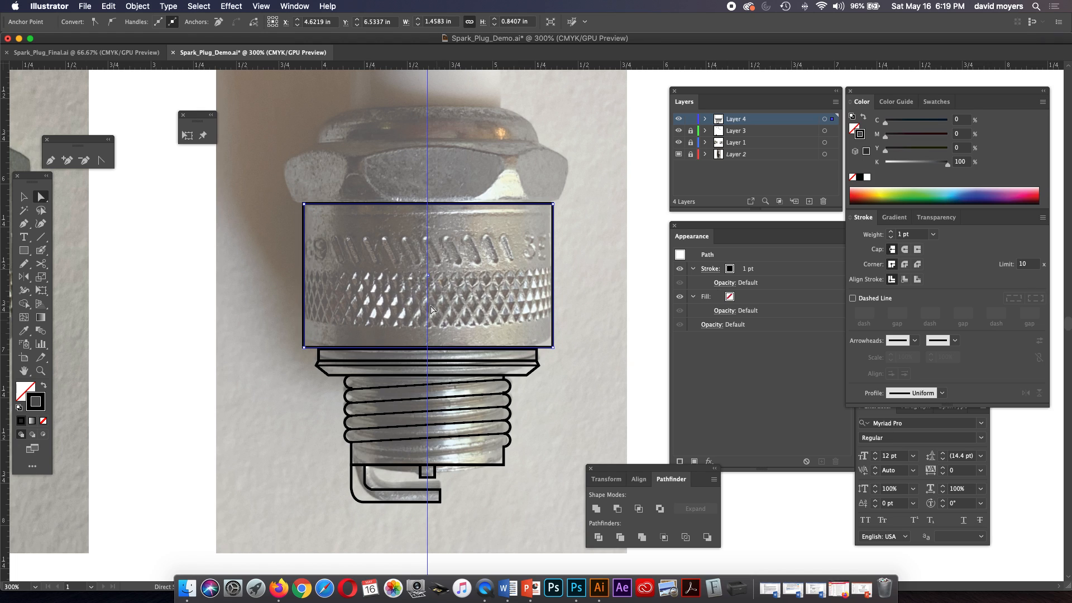
Reduce the keyboard increment preference to a tenth of its value by inserting an extra decimal zero.
{"action": "left_click", "coordinate": [59, 5]}
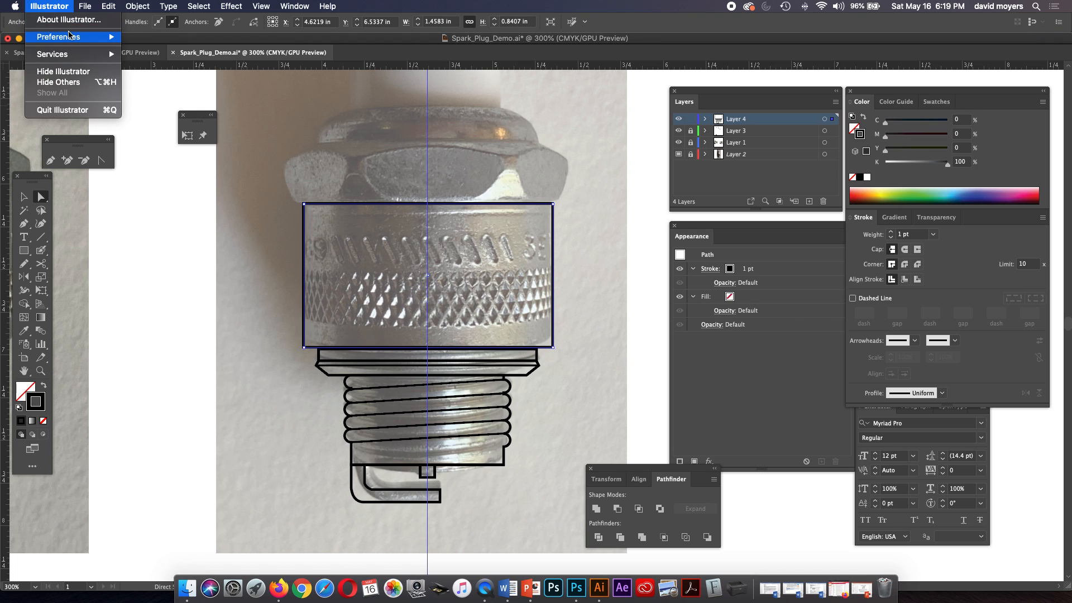
{"action": "mouse_move", "coordinate": [61, 37]}
{"action": "left_click", "coordinate": [162, 37]}
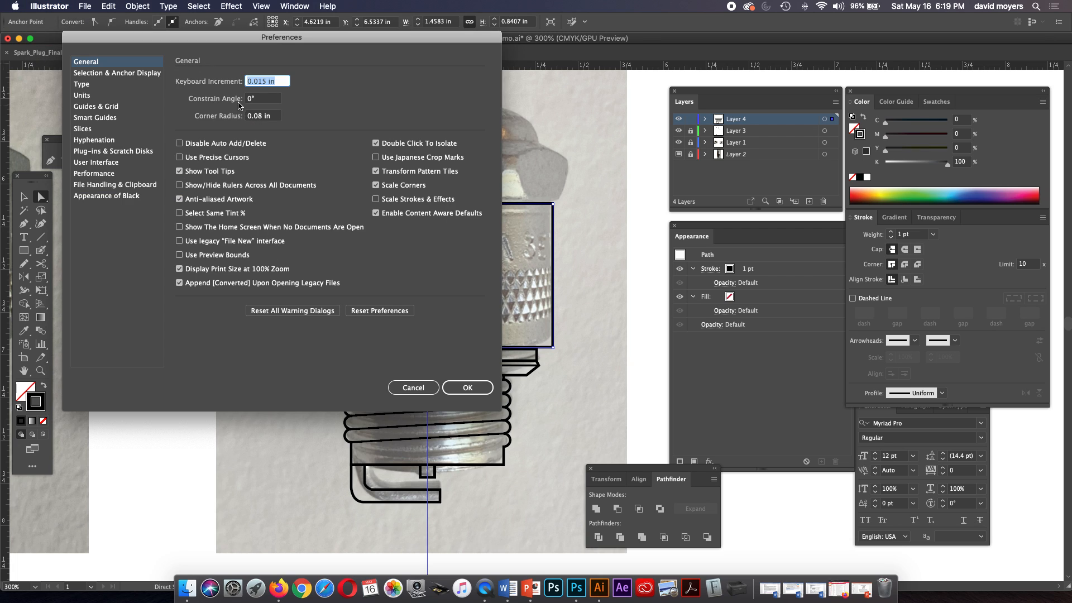
{"action": "left_click", "coordinate": [256, 84]}
{"action": "type", "text": "0"}
{"action": "key", "text": "Return"}
Nudge the body rectangle's bottom edge down in fine increments to meet the collar's top line, and deselect everything.
{"action": "key", "text": "Down"}
{"action": "key", "text": "Down"}
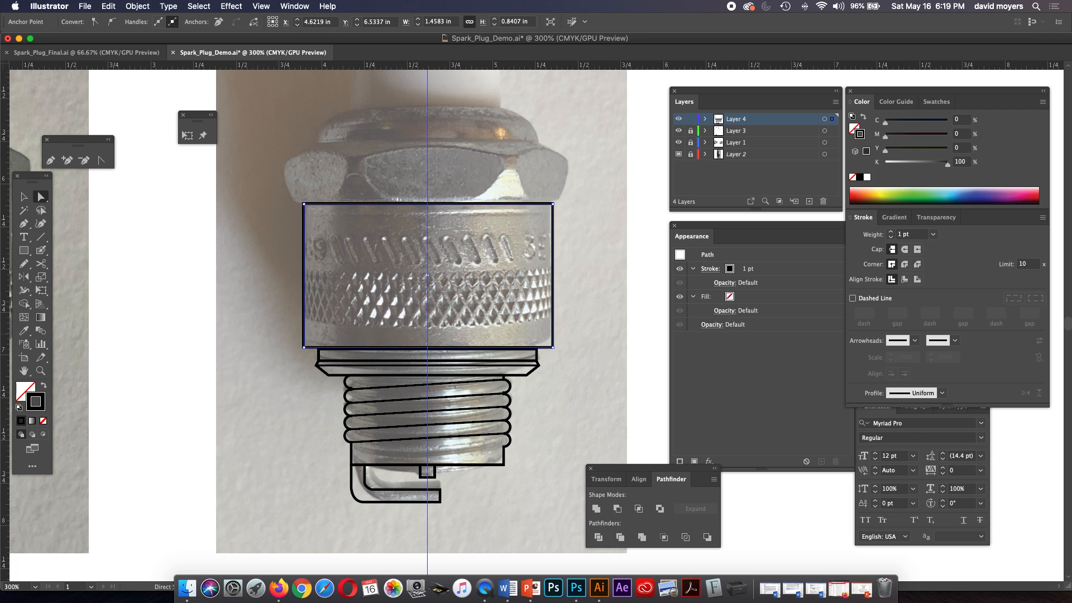
{"action": "key", "text": "Down"}
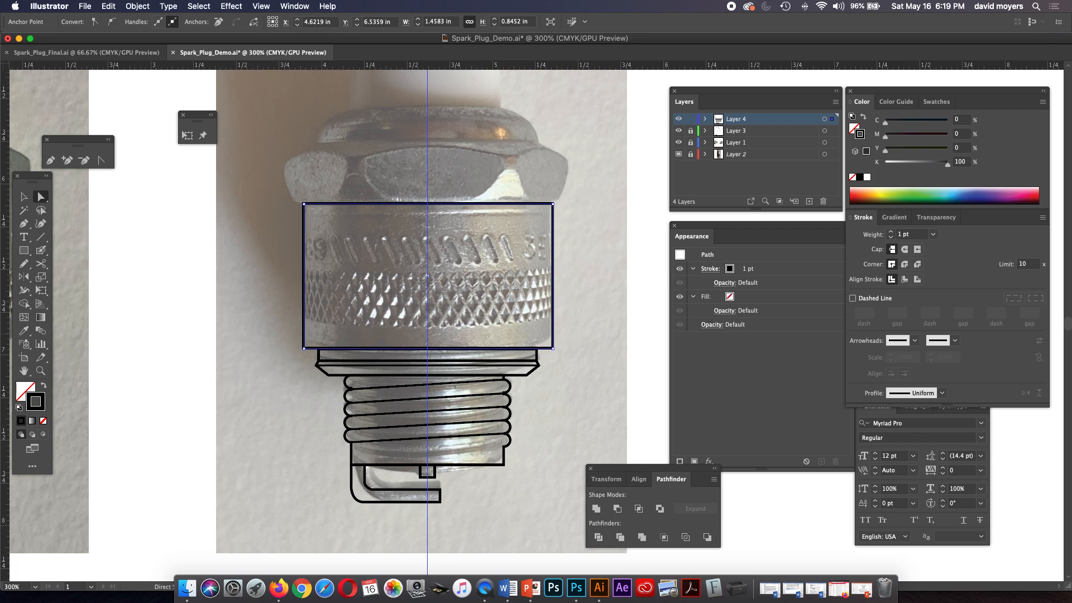
{"action": "key", "text": "Up"}
{"action": "key", "text": "Down"}
{"action": "key", "text": "Down"}
{"action": "key", "text": "super+shift+a"}
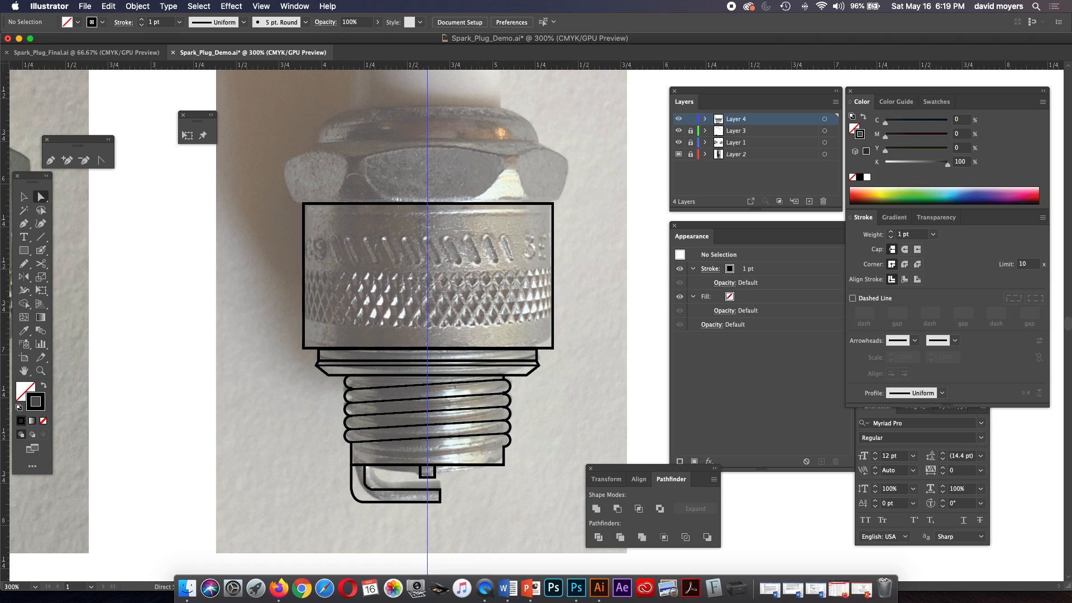
Draw a 45° diagonal line about 0.56 in wide and high beside the knurled body's left edge, with a 0.75 pt stroke.
{"action": "key", "text": "backslash"}
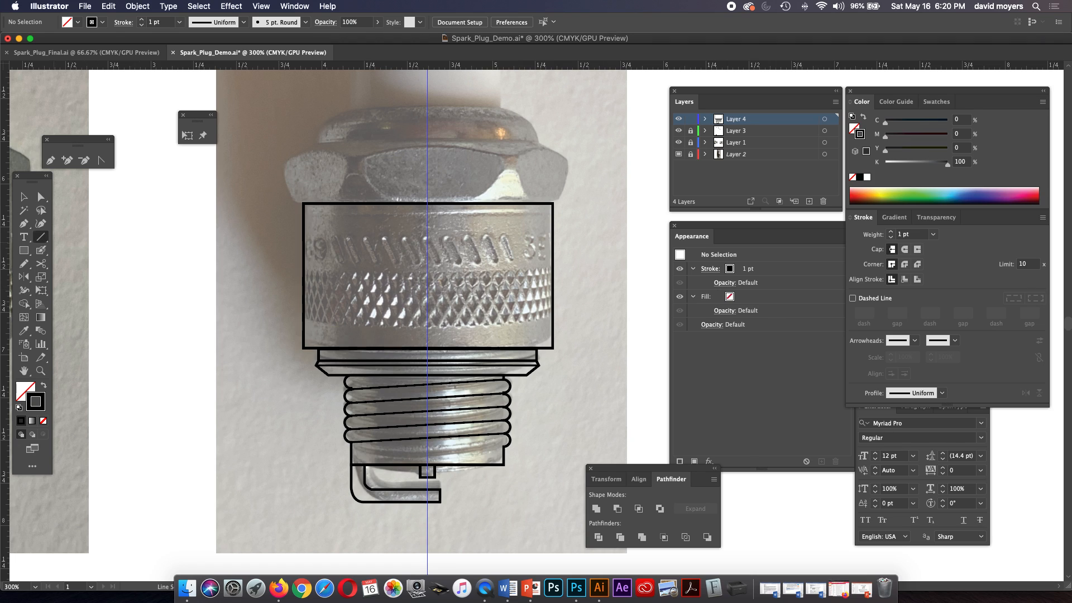
{"action": "left_click_drag", "start_coordinate": [296, 263], "coordinate": [213, 371]}
{"action": "left_click_drag", "start_coordinate": [201, 358], "coordinate": [201, 359]}
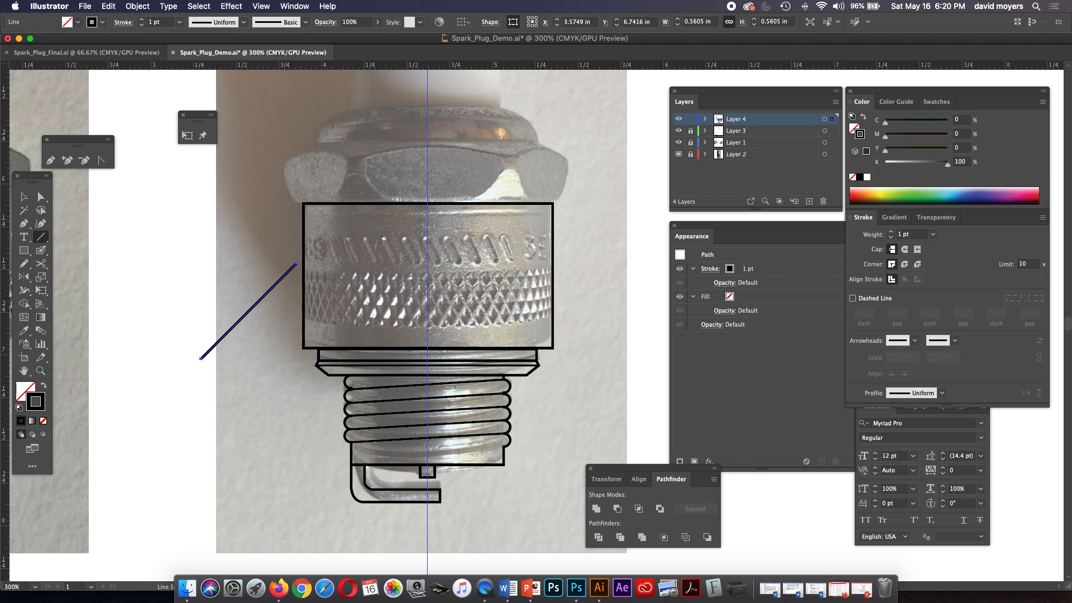
{"action": "left_click", "coordinate": [891, 236]}
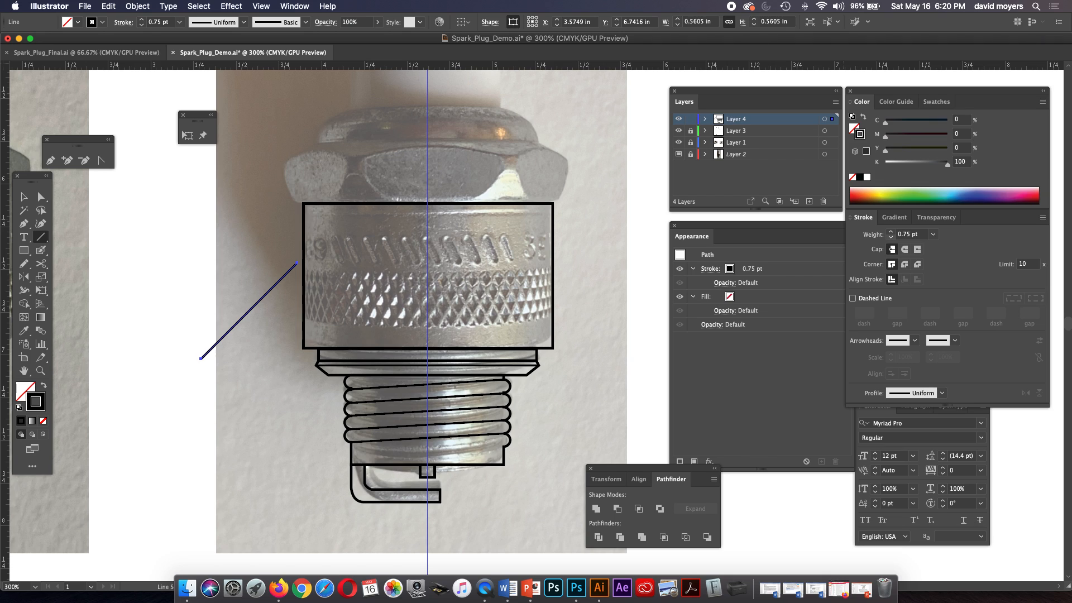
Duplicate the diagonal line horizontally to the other side of the knurled body, keeping the original in place, and deselect.
{"action": "key", "text": "v"}
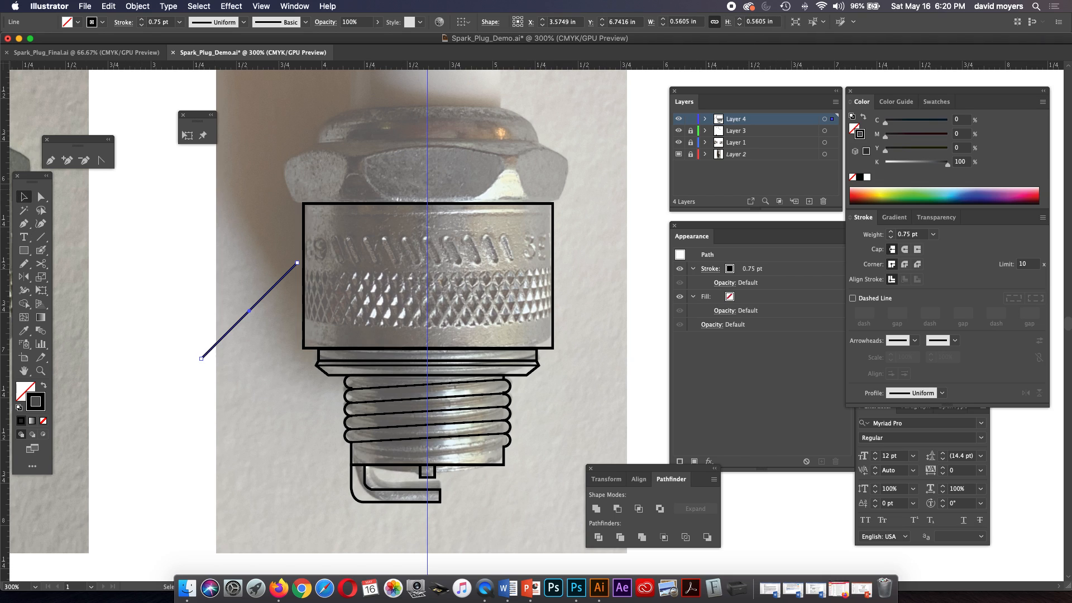
{"action": "left_click_drag", "start_coordinate": [249, 310], "coordinate": [605, 310]}
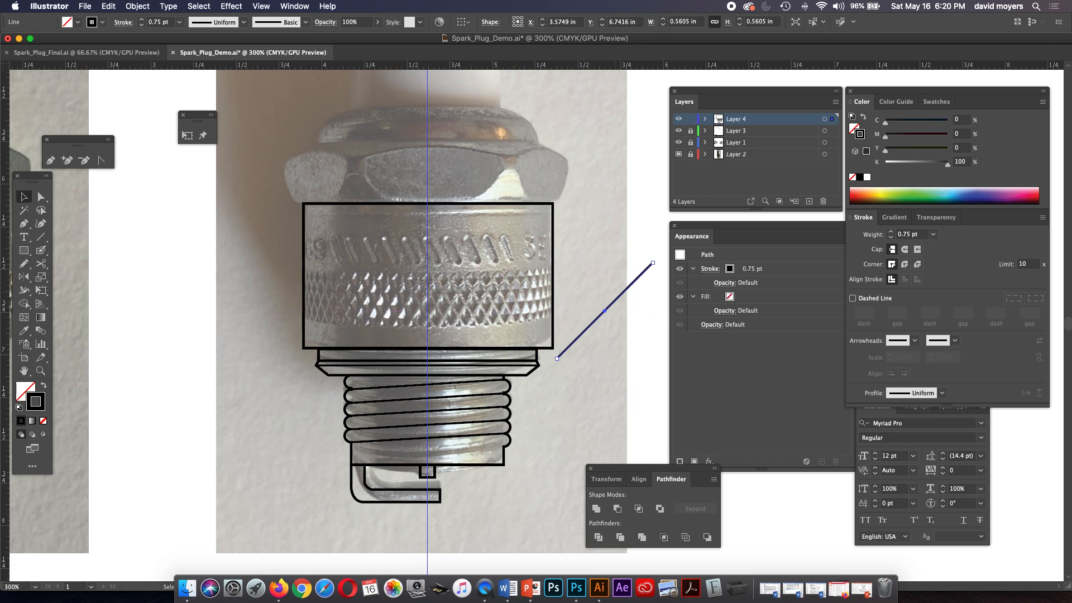
{"action": "key", "text": "super+z"}
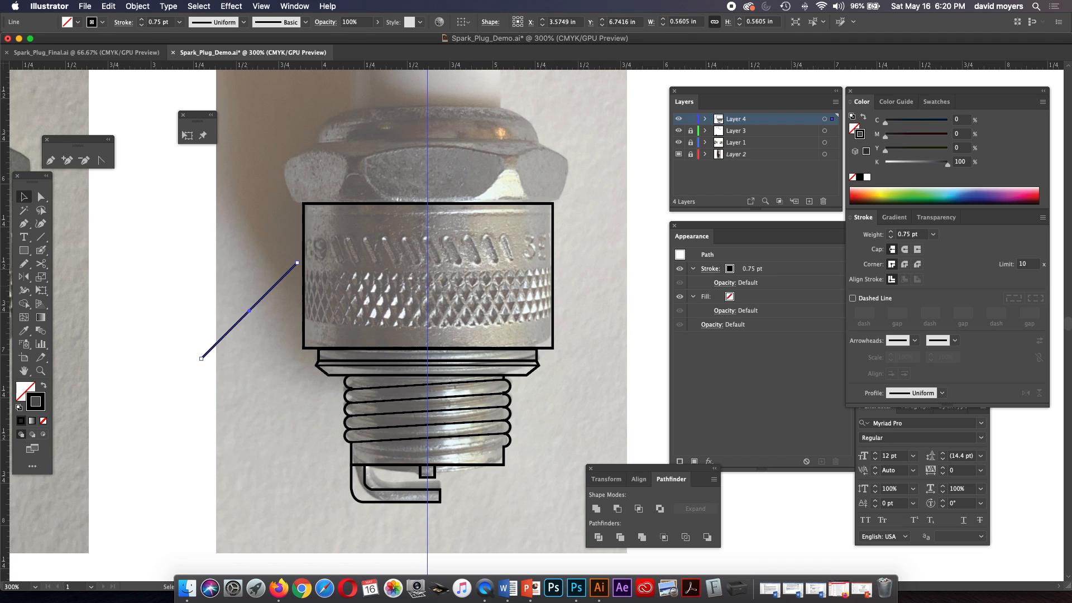
{"action": "left_click_drag", "start_coordinate": [281, 284], "coordinate": [634, 286]}
{"action": "left_click", "coordinate": [627, 323]}
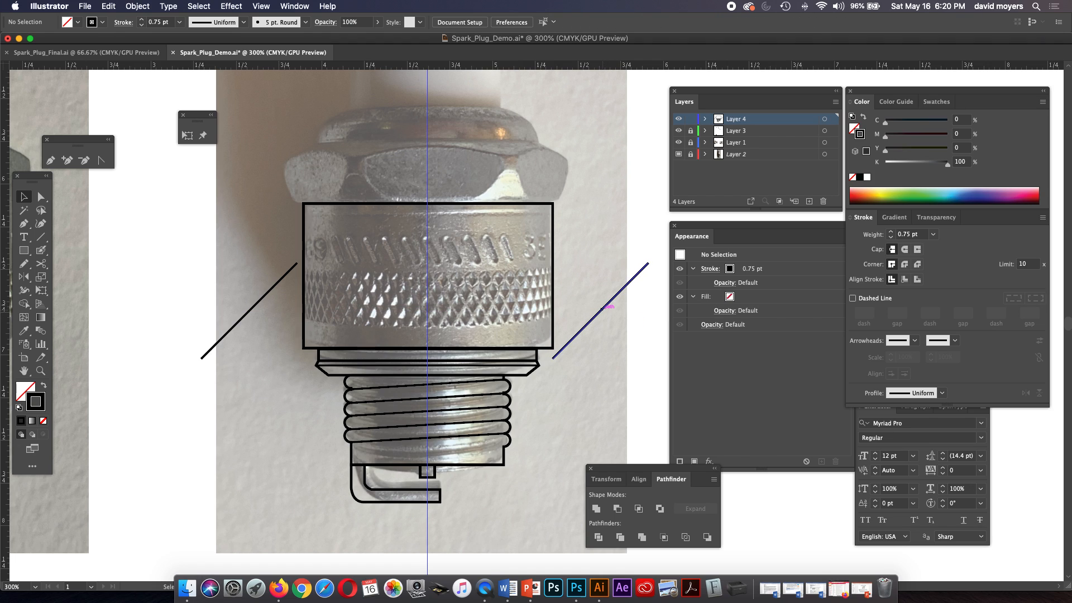
Select both diagonal lines and blend them into each other across the knurled body.
{"action": "left_click", "coordinate": [607, 305]}
{"action": "left_click", "coordinate": [251, 309], "text": "shift"}
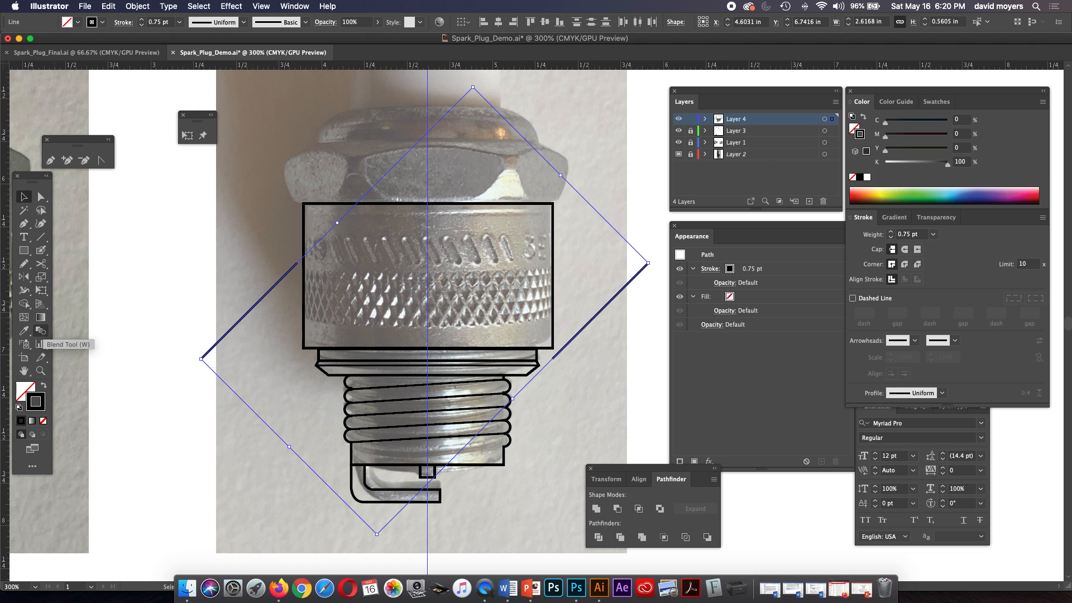
{"action": "left_click", "coordinate": [41, 330]}
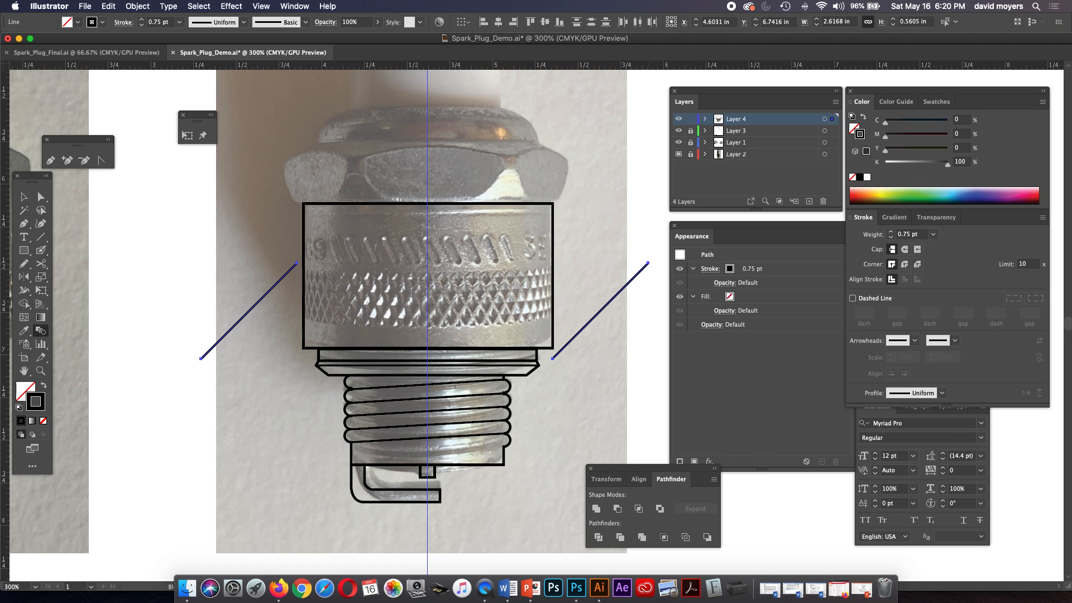
{"action": "left_click", "coordinate": [647, 263]}
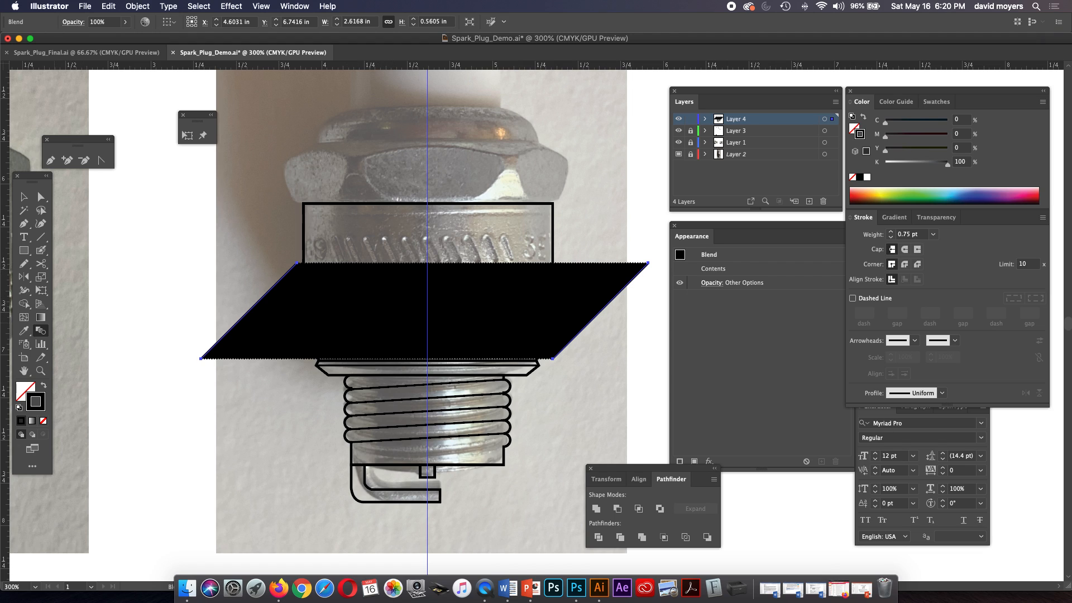
Set the blend's spacing to 24 specified steps with the preview on.
{"action": "double_click", "coordinate": [41, 330]}
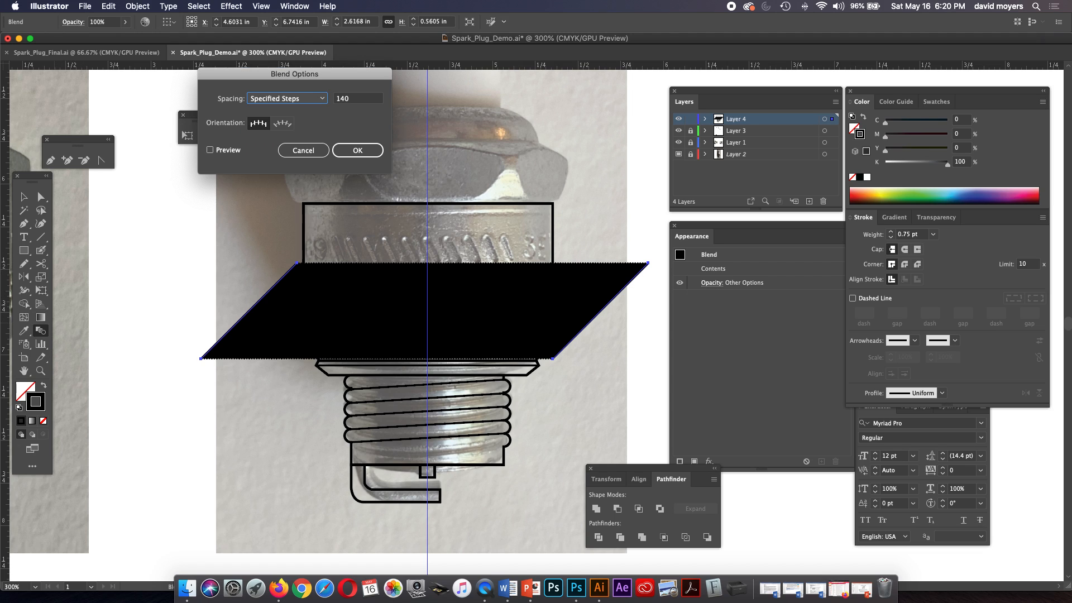
{"action": "key", "text": "Tab"}
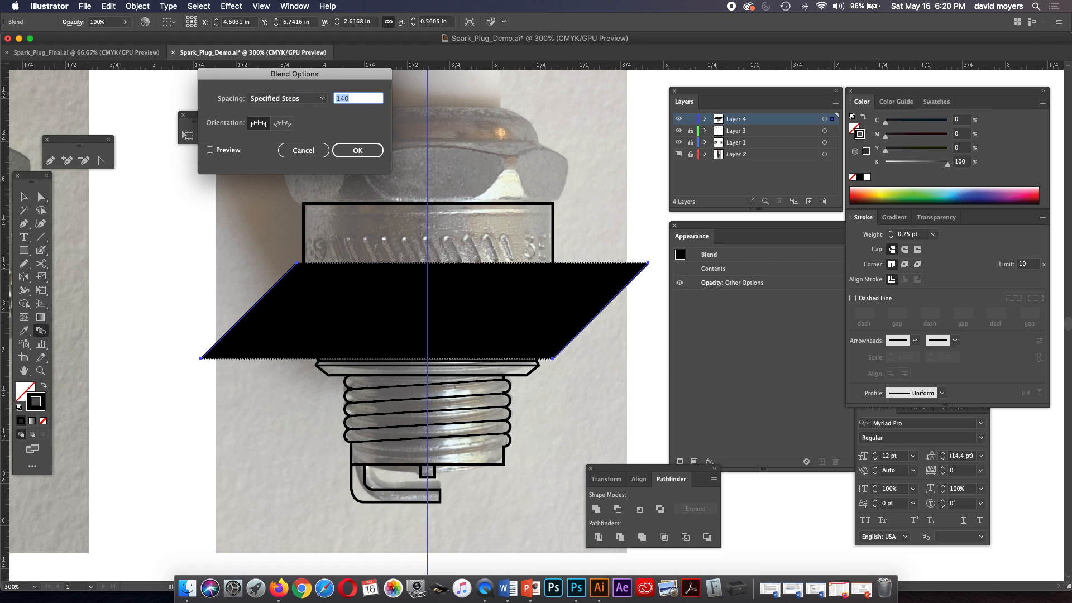
{"action": "type", "text": "22"}
{"action": "left_click", "coordinate": [210, 149]}
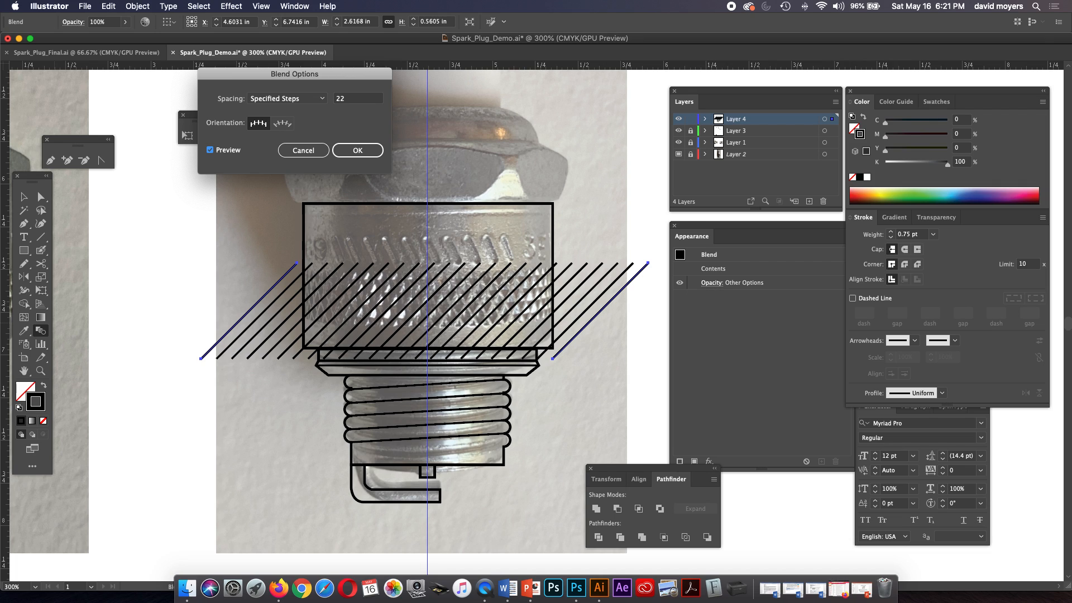
{"action": "left_click_drag", "start_coordinate": [348, 98], "coordinate": [340, 99]}
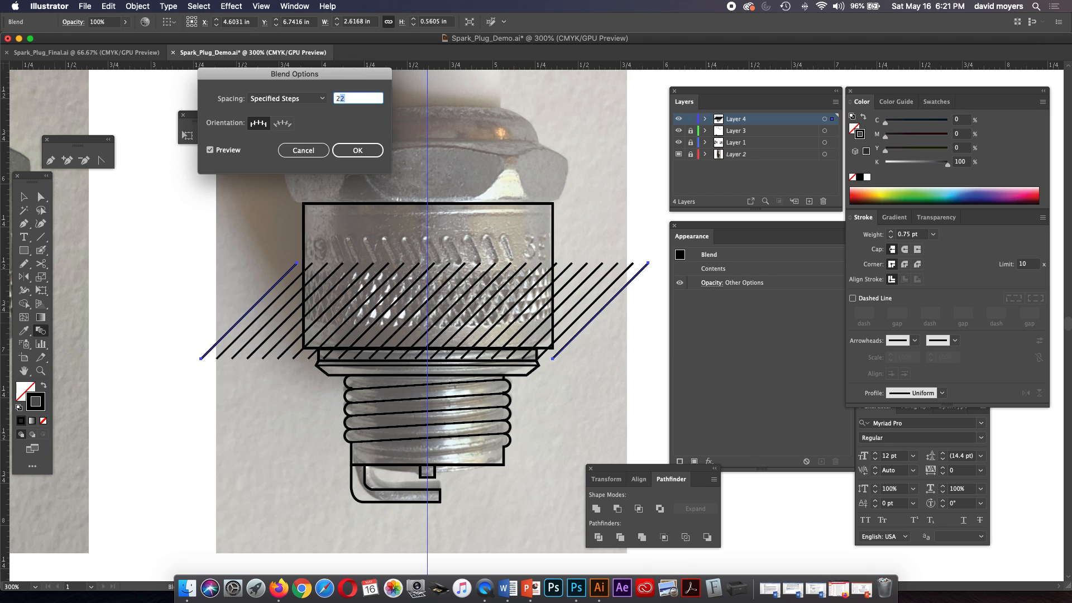
{"action": "type", "text": "4"}
{"action": "key", "text": "Tab"}
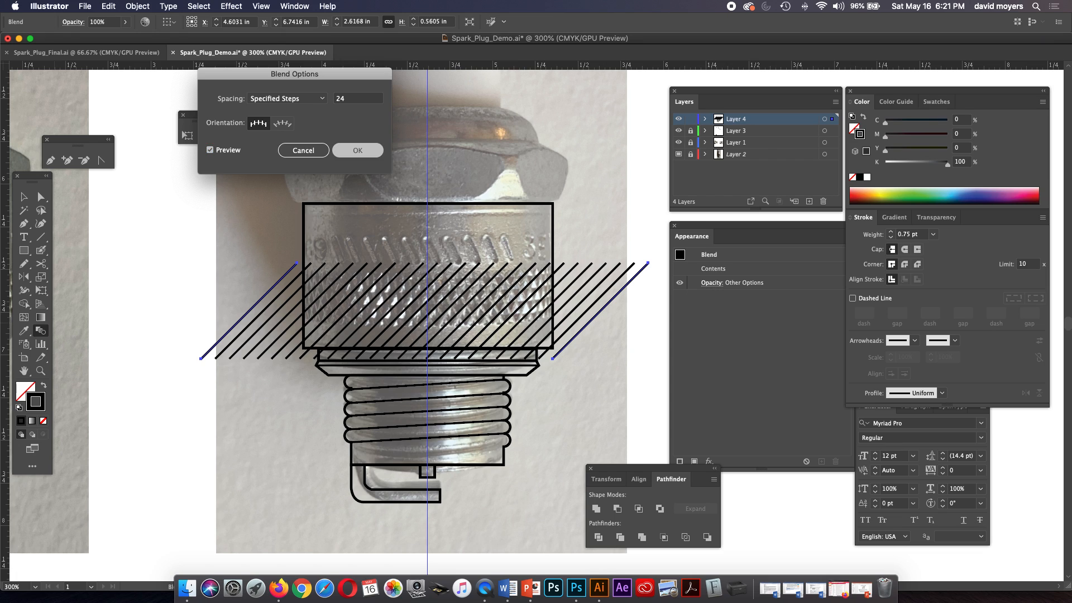
{"action": "key", "text": "Return"}
Nudge the blended diagonal lines upwards until their lower ends meet the body rectangle's bottom edge.
{"action": "key", "text": "v"}
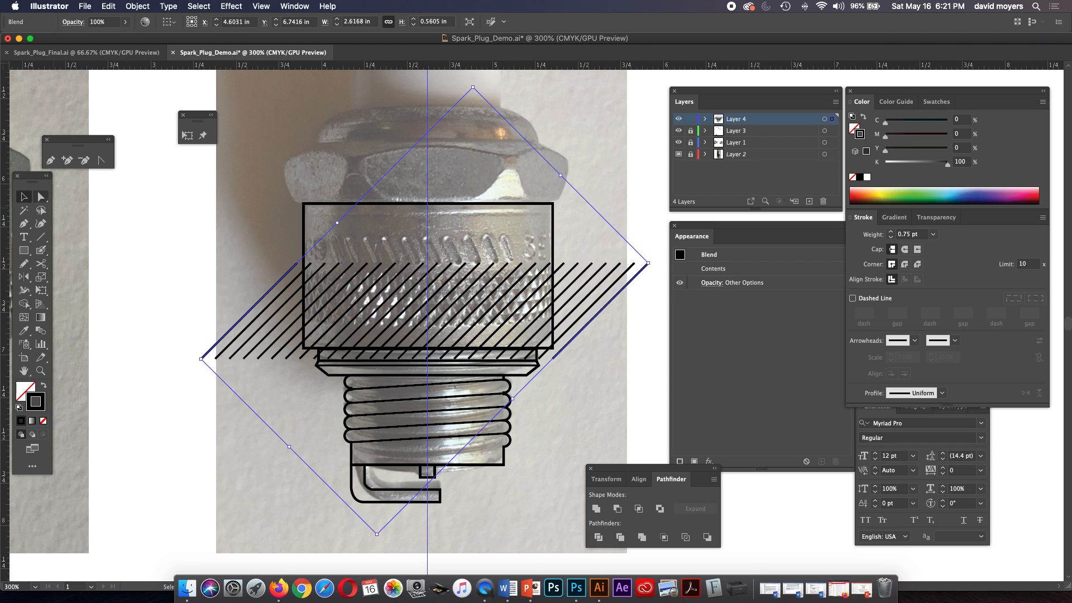
{"action": "key", "text": "Up"}
{"action": "key", "text": "Up"}
{"action": "key", "text": "Up"}
{"action": "key", "text": "Up"}
{"action": "key", "text": "Up"}
{"action": "key", "text": "Up"}
{"action": "key", "text": "Up"}
{"action": "key", "text": "Up"}
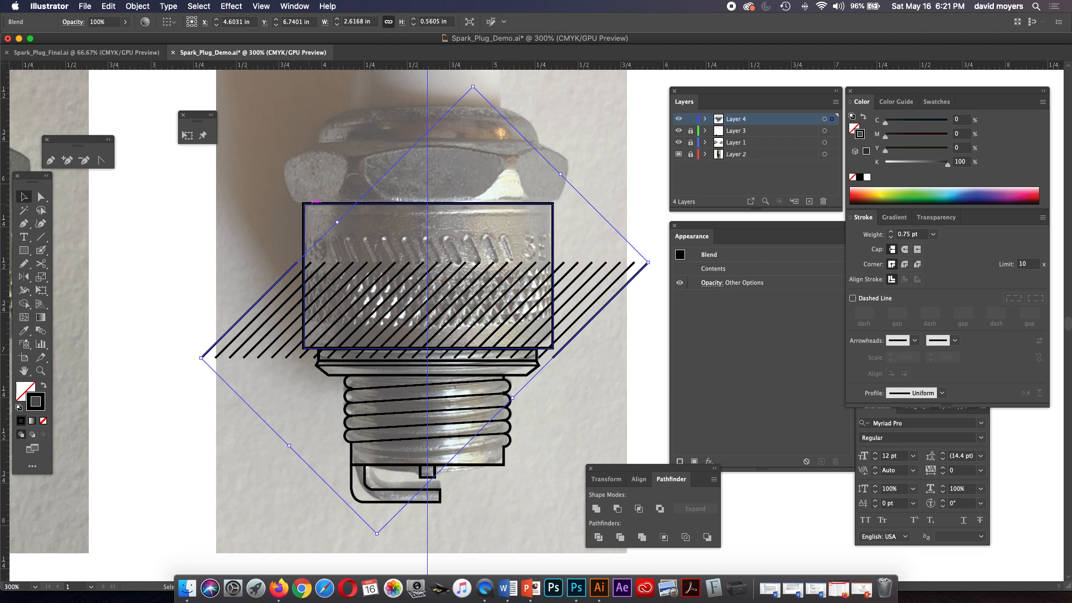
{"action": "key", "text": "Up"}
{"action": "key", "text": "Up"}
{"action": "key", "text": "Up"}
{"action": "key", "text": "Up"}
{"action": "key", "text": "Up"}
{"action": "key", "text": "Up"}
{"action": "key", "text": "Up"}
{"action": "key", "text": "Up"}
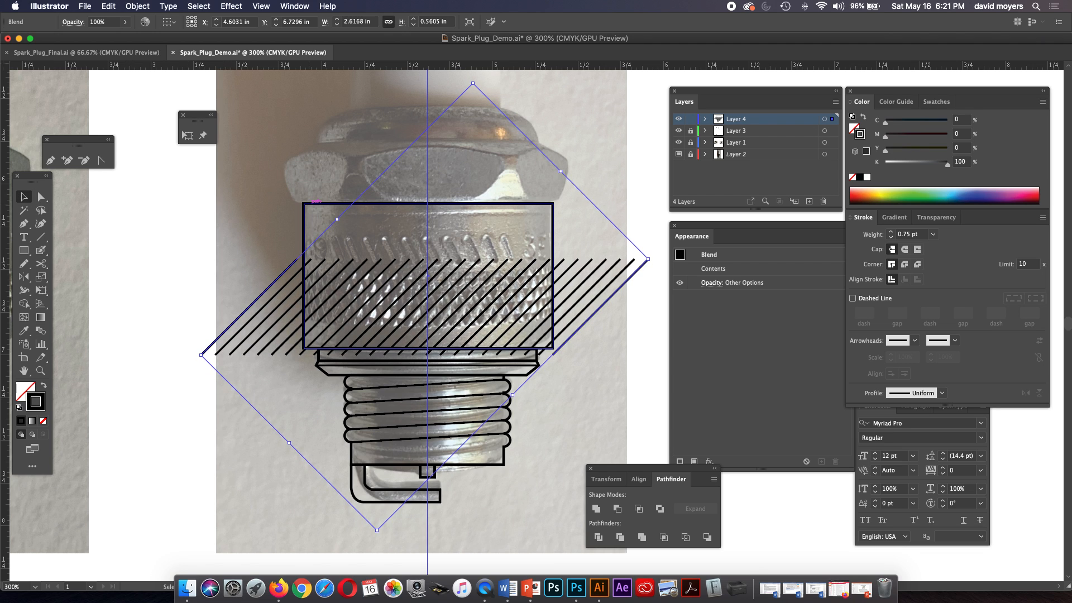
{"action": "key", "text": "Up"}
{"action": "key", "text": "Up"}
{"action": "key", "text": "Up"}
{"action": "key", "text": "Up"}
{"action": "key", "text": "Up"}
{"action": "key", "text": "Up"}
{"action": "key", "text": "Up"}
{"action": "key", "text": "Up"}
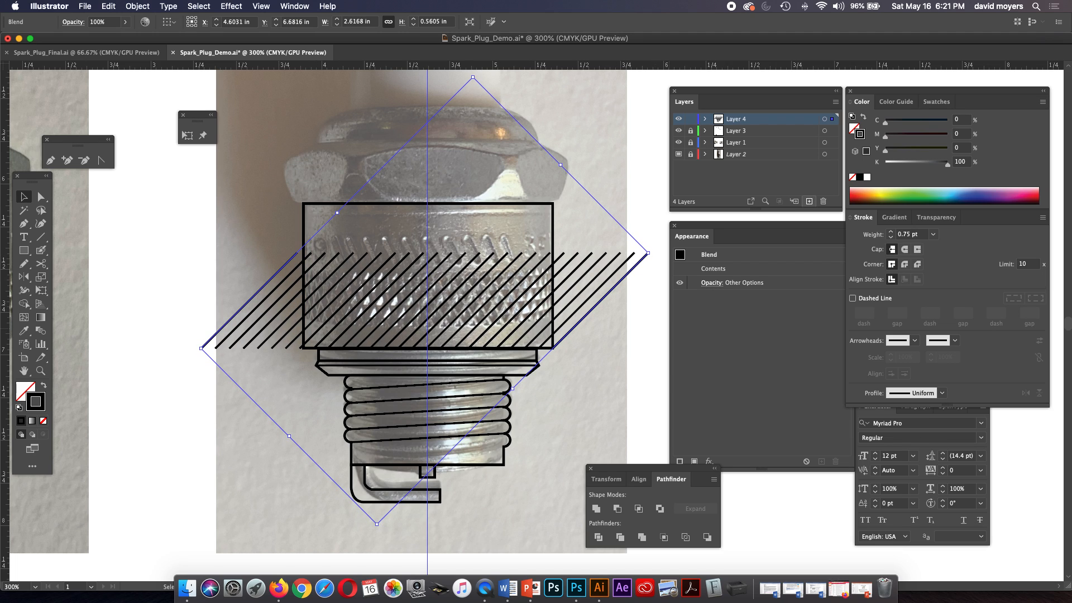
Create a new layer above Layer 4 and move the selected line blend onto it.
{"action": "left_click", "coordinate": [809, 201]}
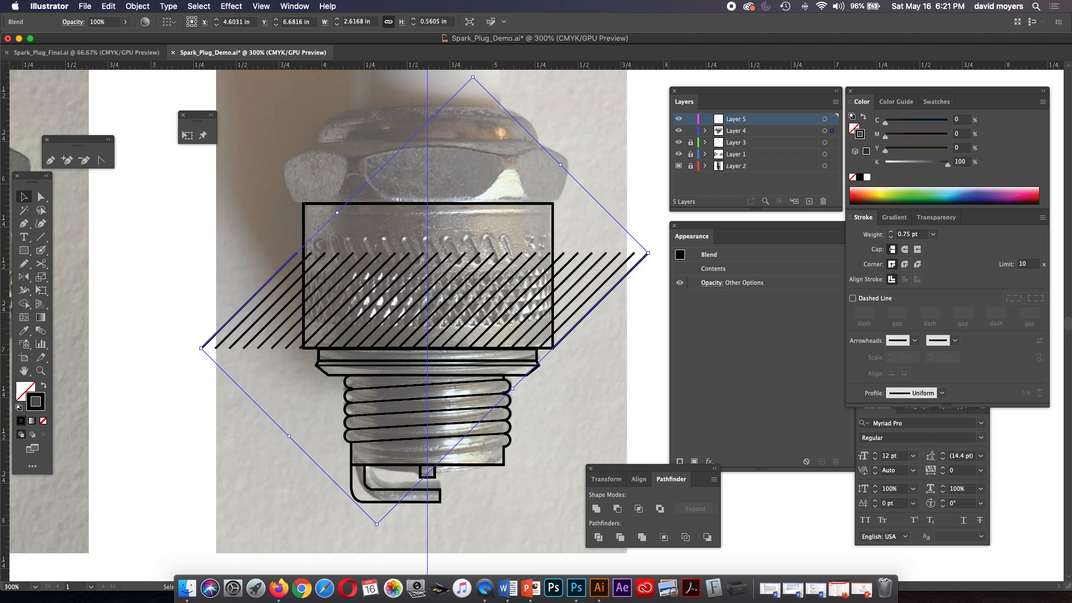
{"action": "left_click_drag", "start_coordinate": [832, 130], "coordinate": [832, 119]}
{"action": "key", "text": "a"}
{"action": "key", "text": "v"}
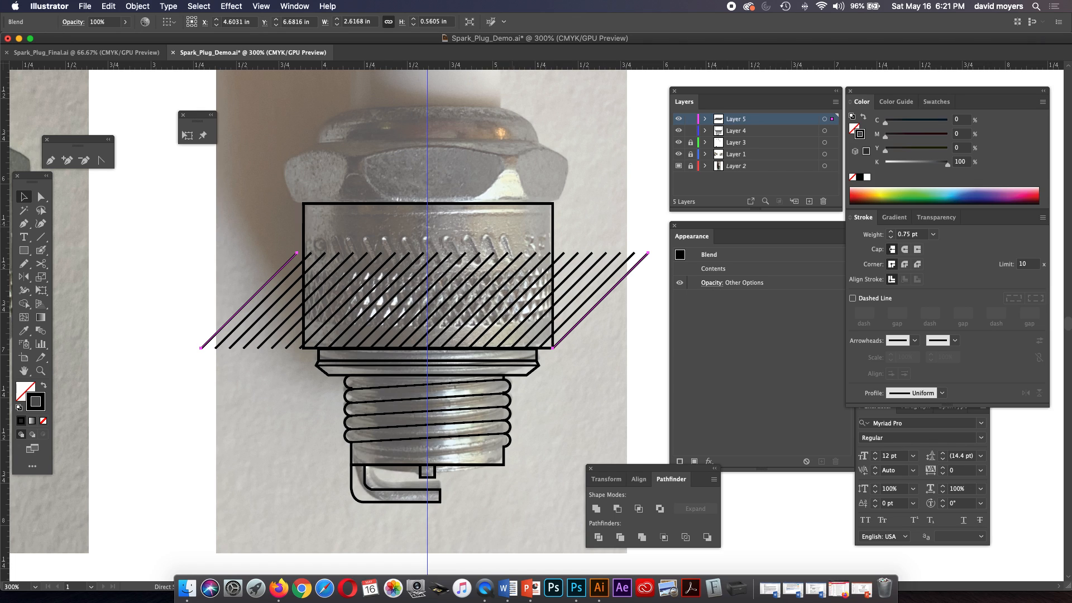
Reflect a copy of the line blend about the vertical axis through its centre to form a crosshatch, and deselect it.
{"action": "key", "text": "o"}
{"action": "left_click", "coordinate": [425, 300], "text": "alt"}
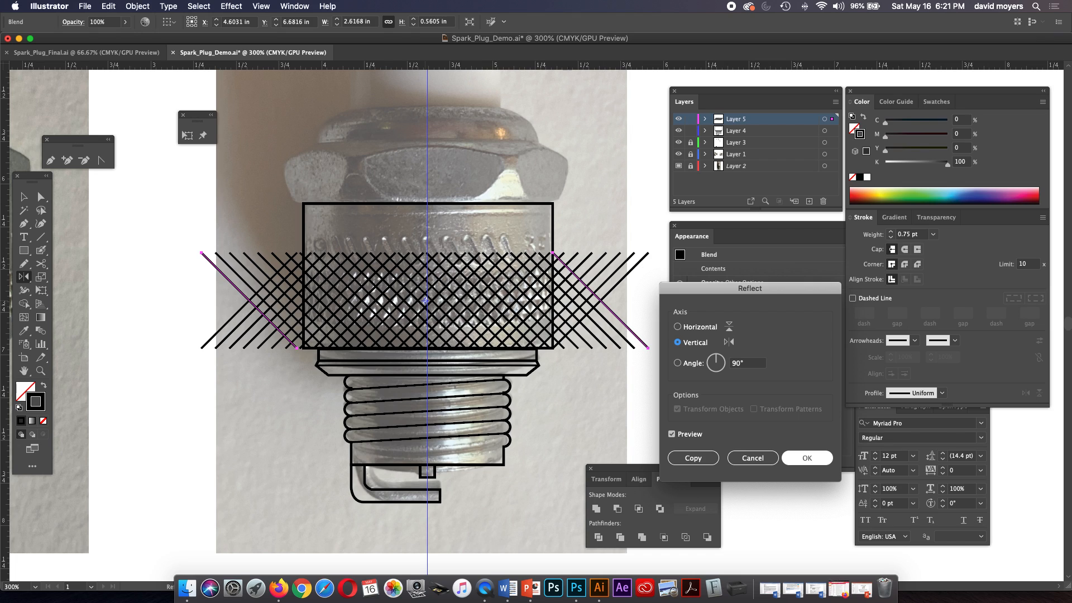
{"action": "key", "text": "Return"}
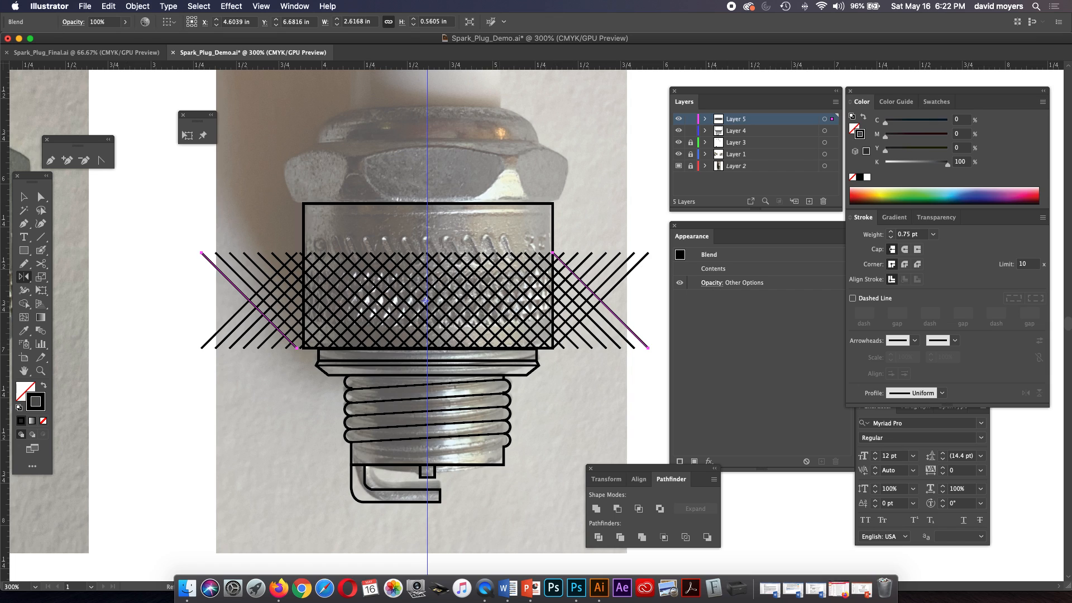
{"action": "key", "text": "v"}
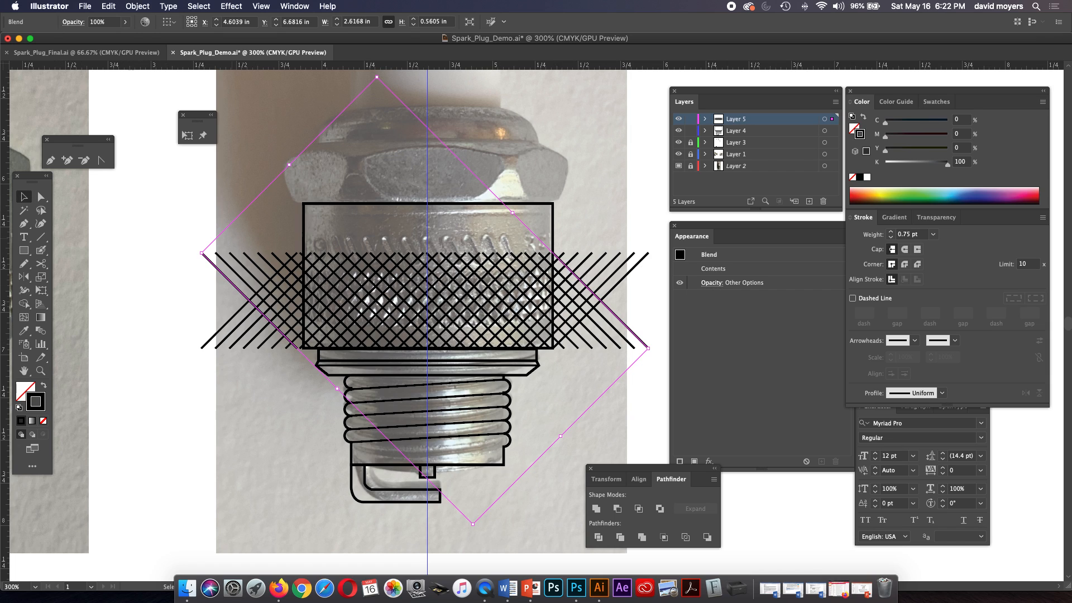
{"action": "key", "text": "super+shift+a"}
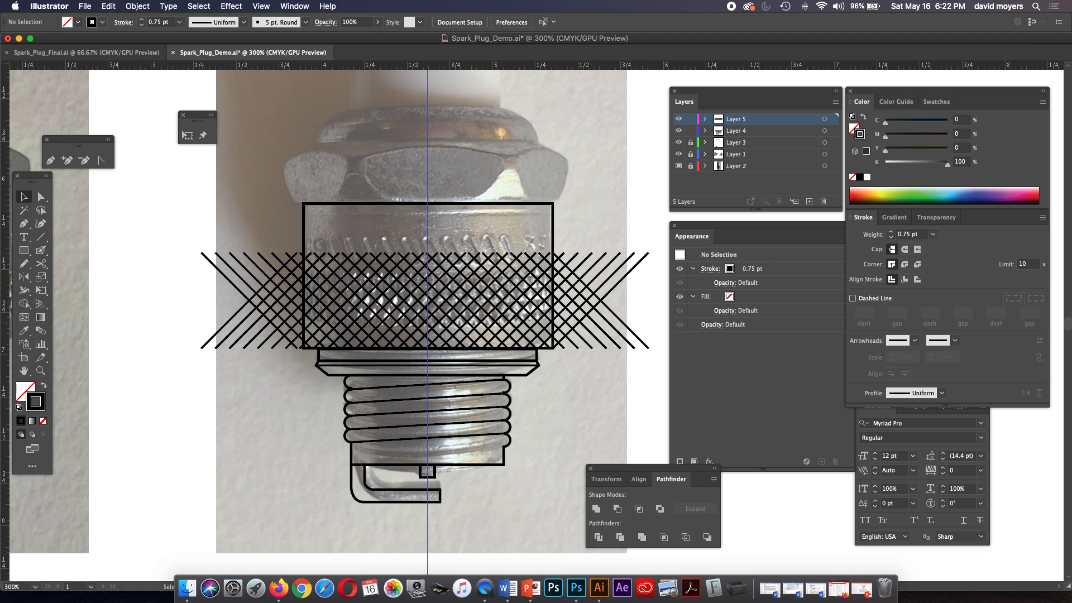
Draw a rectangle about 1.46 by 0.3 in over the knurled band, spanning the full width of the body.
{"action": "key", "text": "m"}
{"action": "left_click_drag", "start_coordinate": [303, 272], "coordinate": [552, 322]}
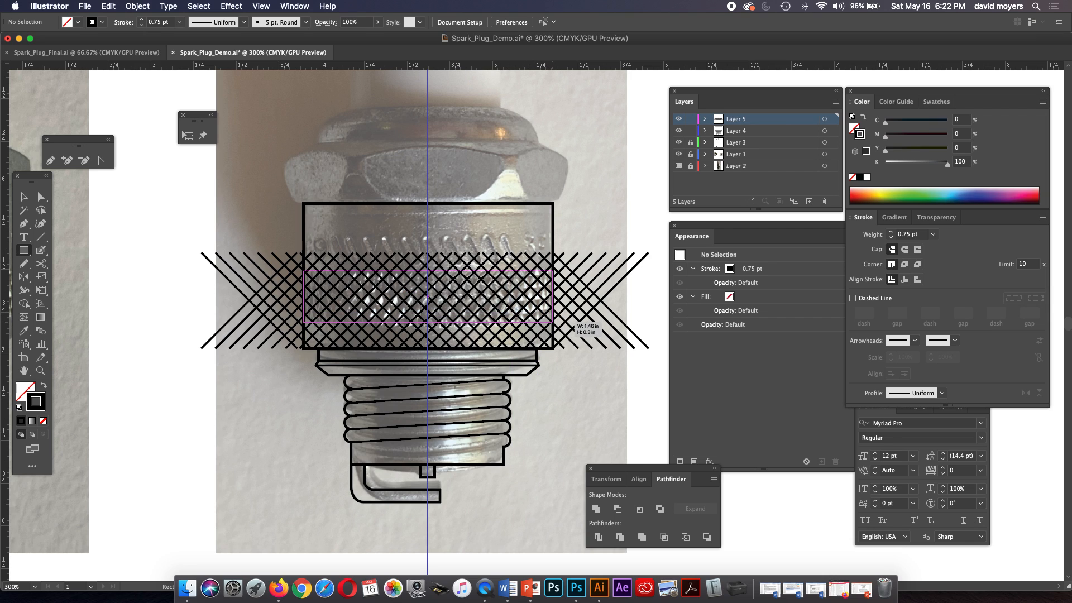
{"action": "left_click_drag", "start_coordinate": [552, 322], "coordinate": [553, 322]}
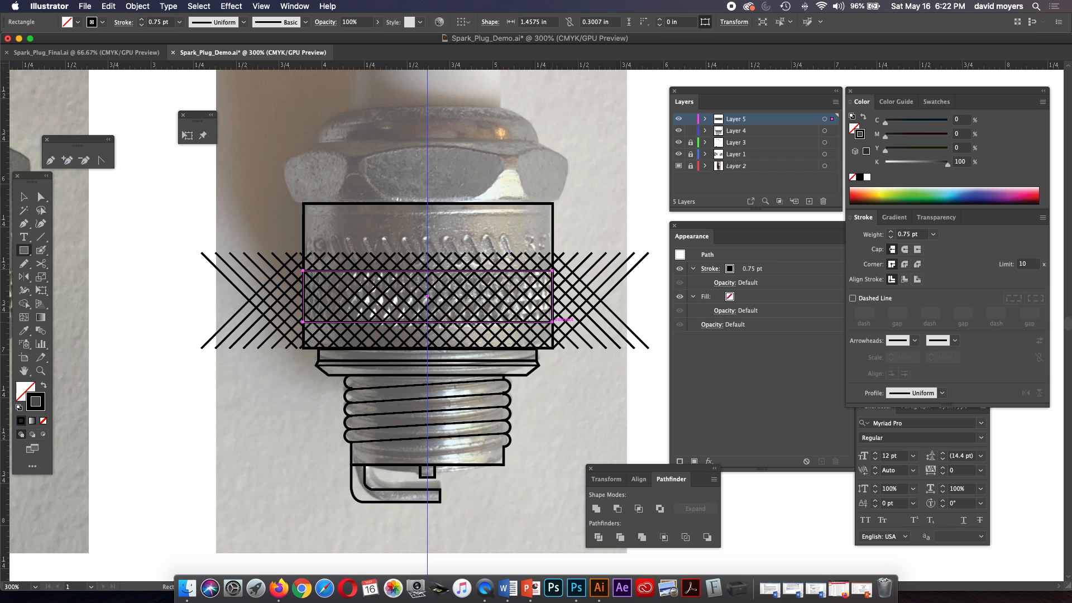
Select the band rectangle with both line blends, clip the crosshatch to the rectangle with a clipping mask, and deselect everything.
{"action": "left_click", "coordinate": [24, 197]}
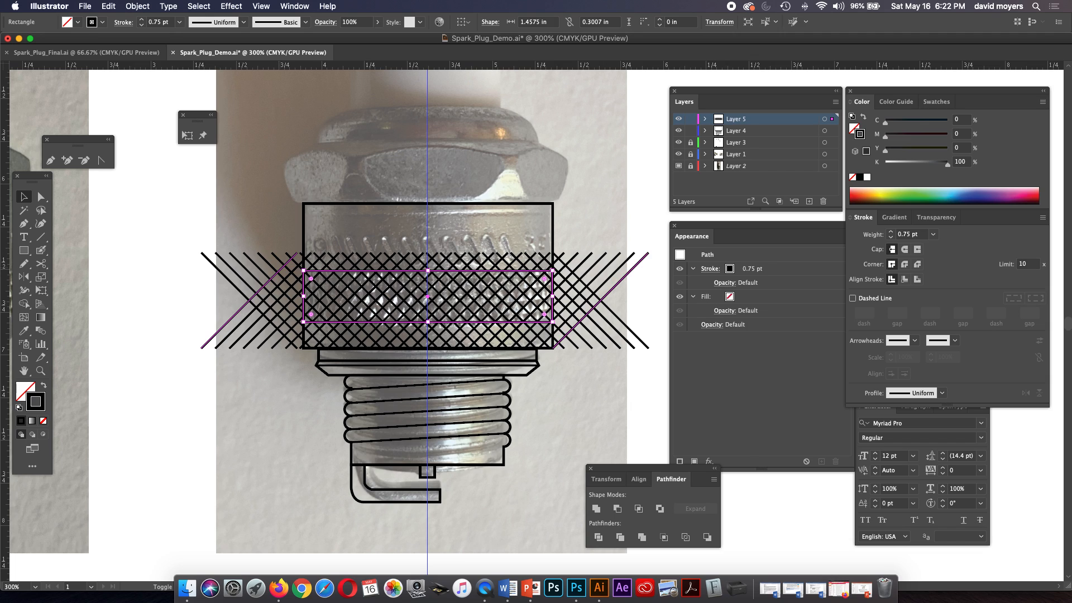
{"action": "left_click", "coordinate": [250, 301], "text": "shift"}
{"action": "left_click", "coordinate": [225, 277], "text": "shift"}
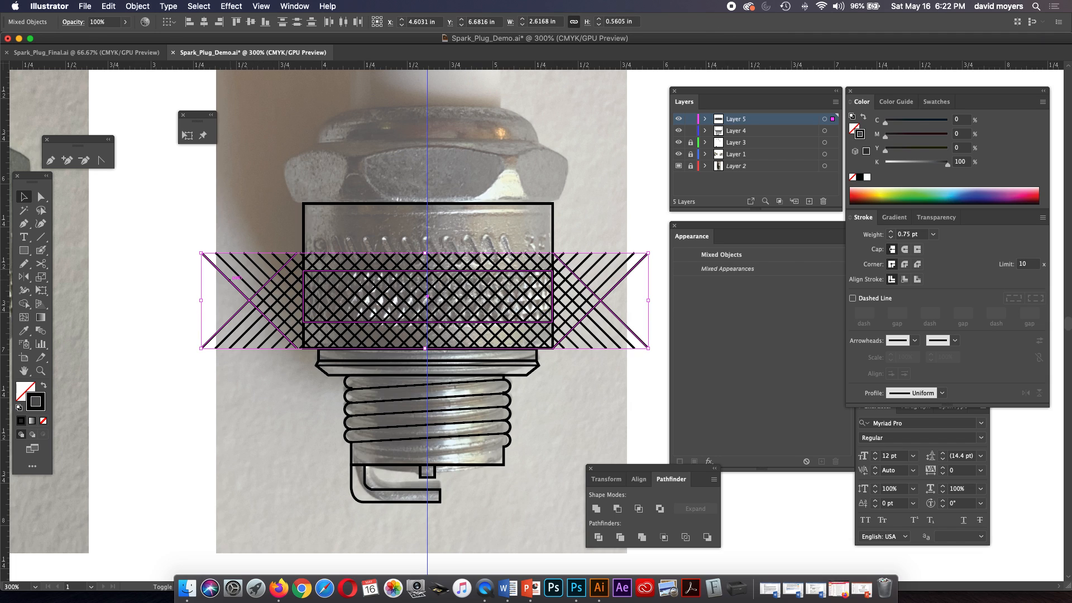
{"action": "key", "text": "a"}
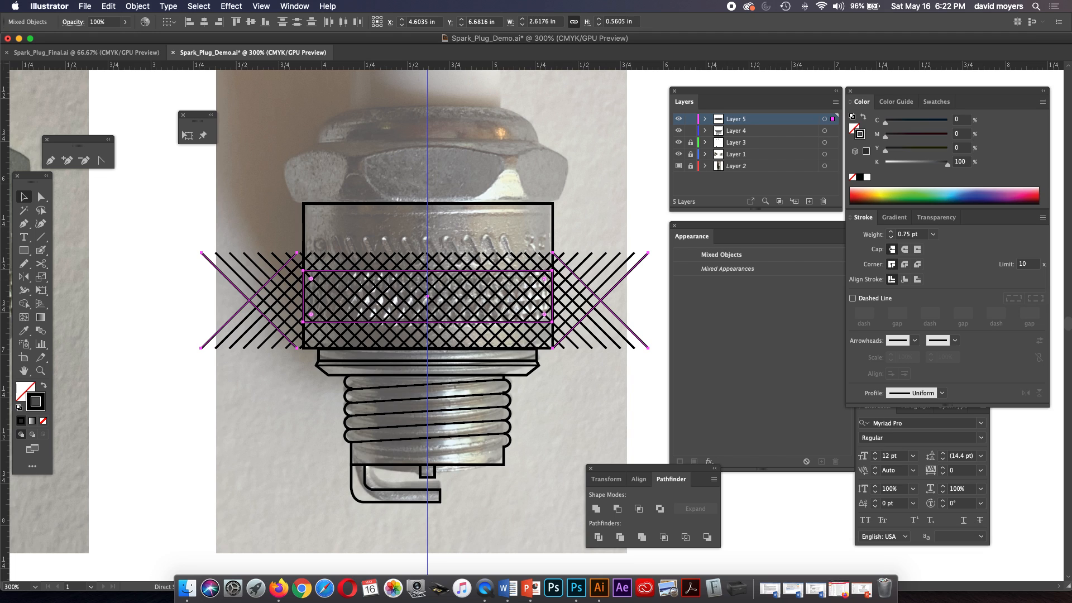
{"action": "key", "text": "super+7"}
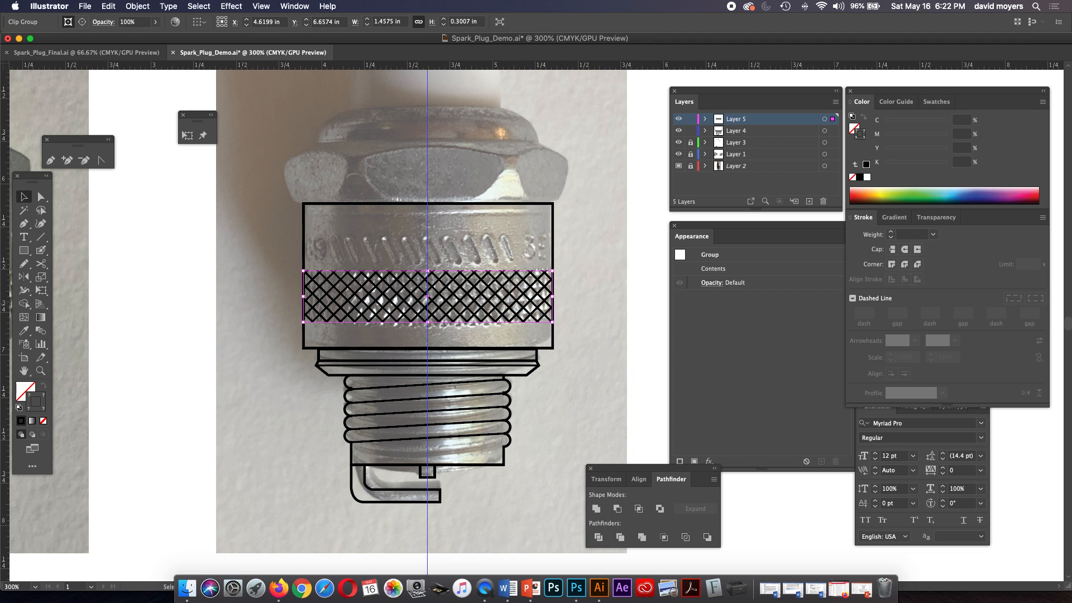
{"action": "key", "text": "shift+super+a"}
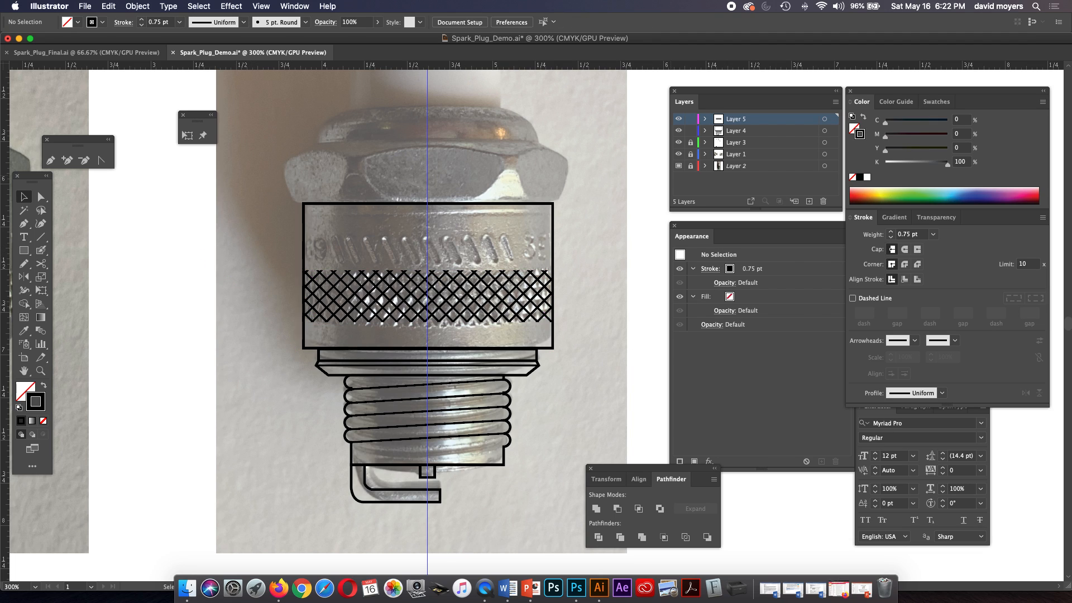
Hide the template reference photo behind the spark plug line art.
{"action": "key", "text": "shift+super+w"}
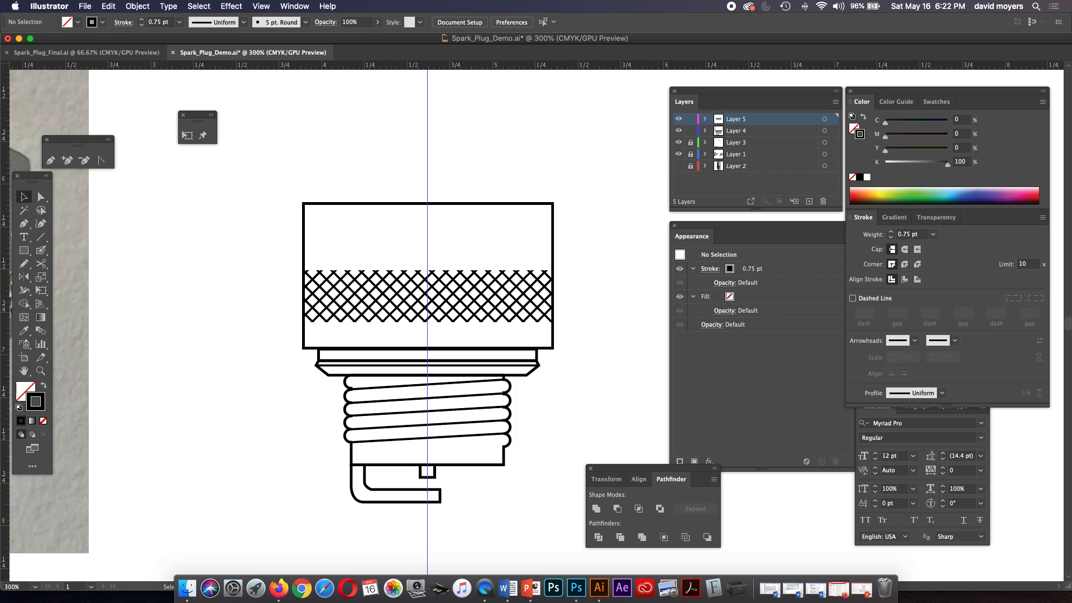
{"action": "left_click", "coordinate": [137, 6]}
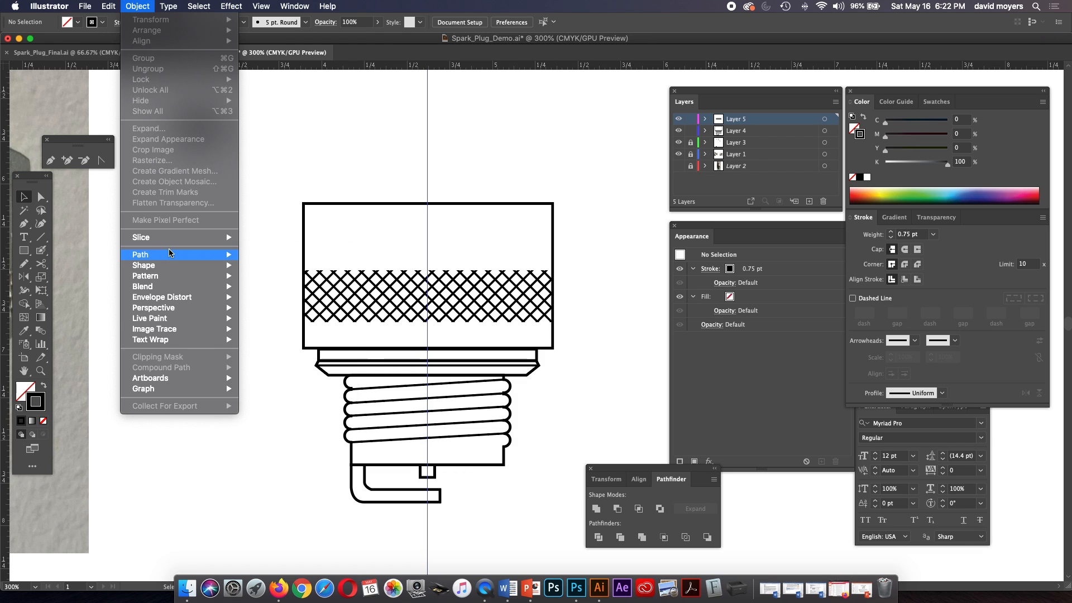
{"action": "mouse_move", "coordinate": [167, 318]}
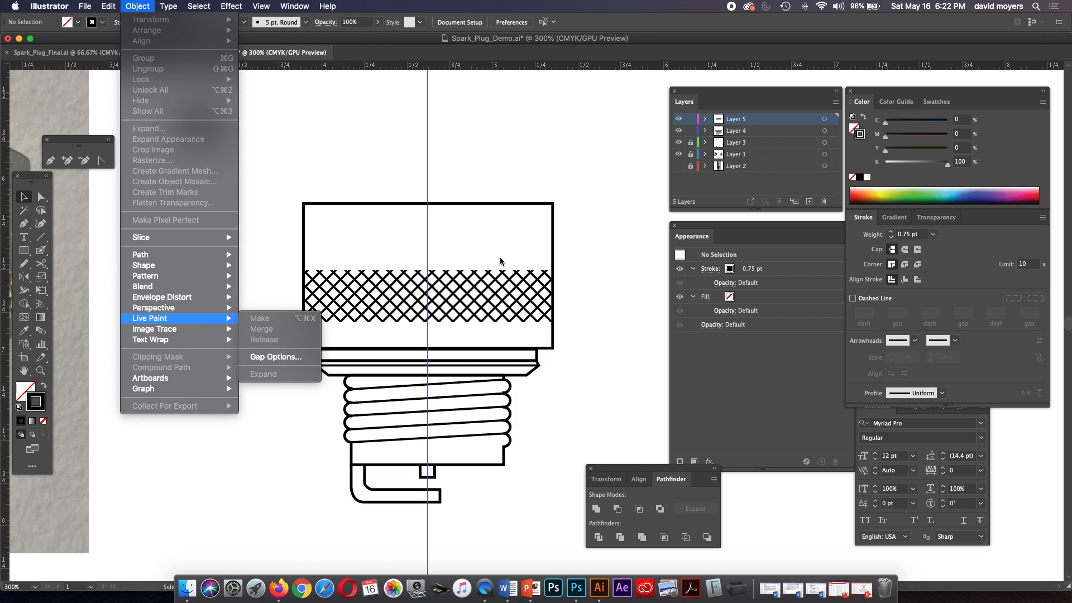
{"action": "left_click", "coordinate": [27, 196]}
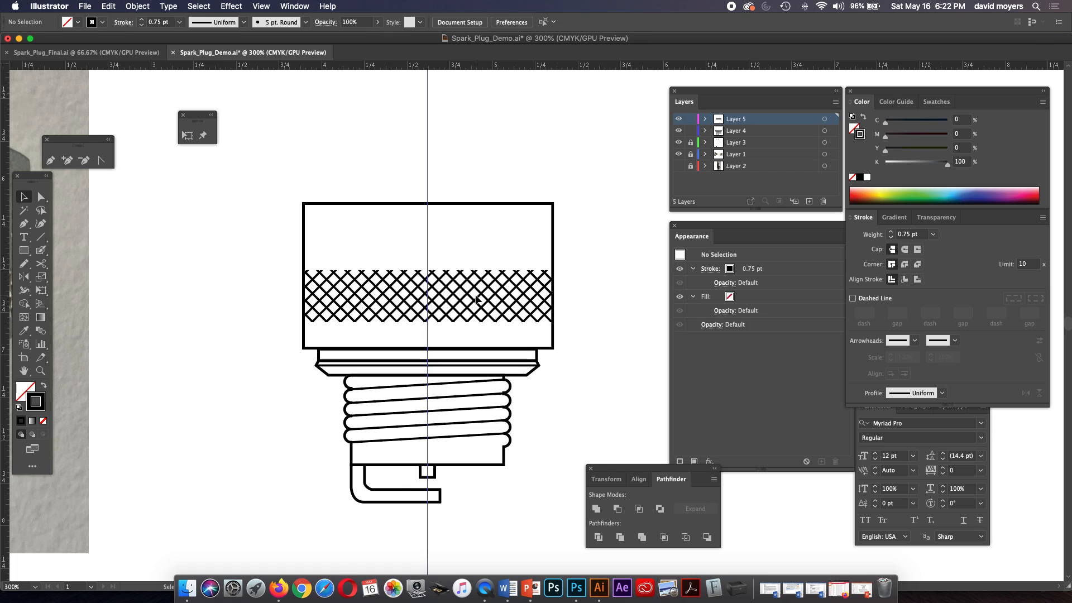
{"action": "left_click", "coordinate": [479, 310]}
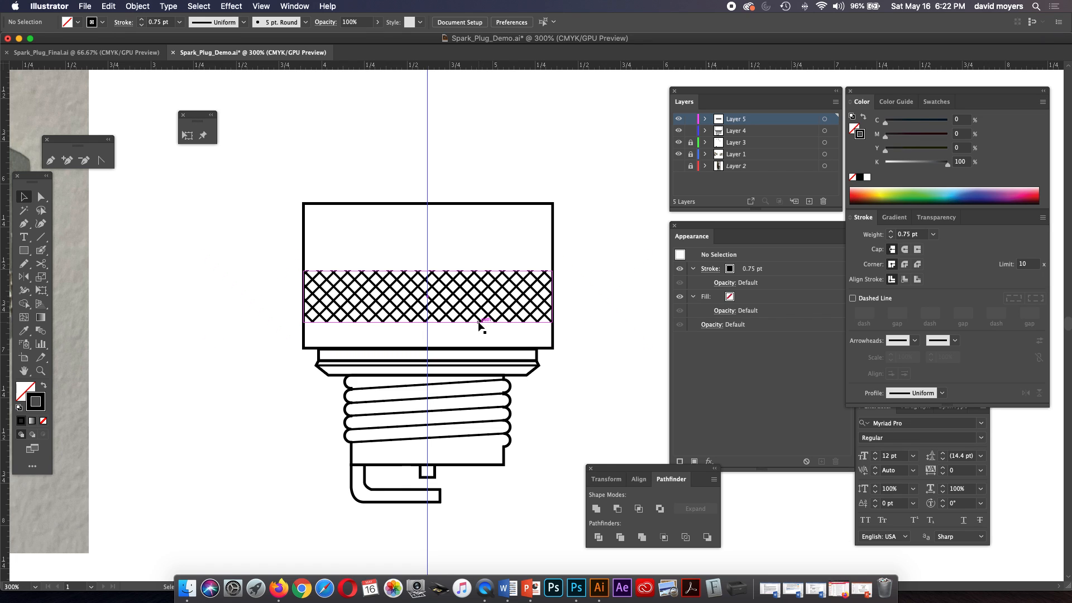
{"action": "left_click", "coordinate": [137, 6]}
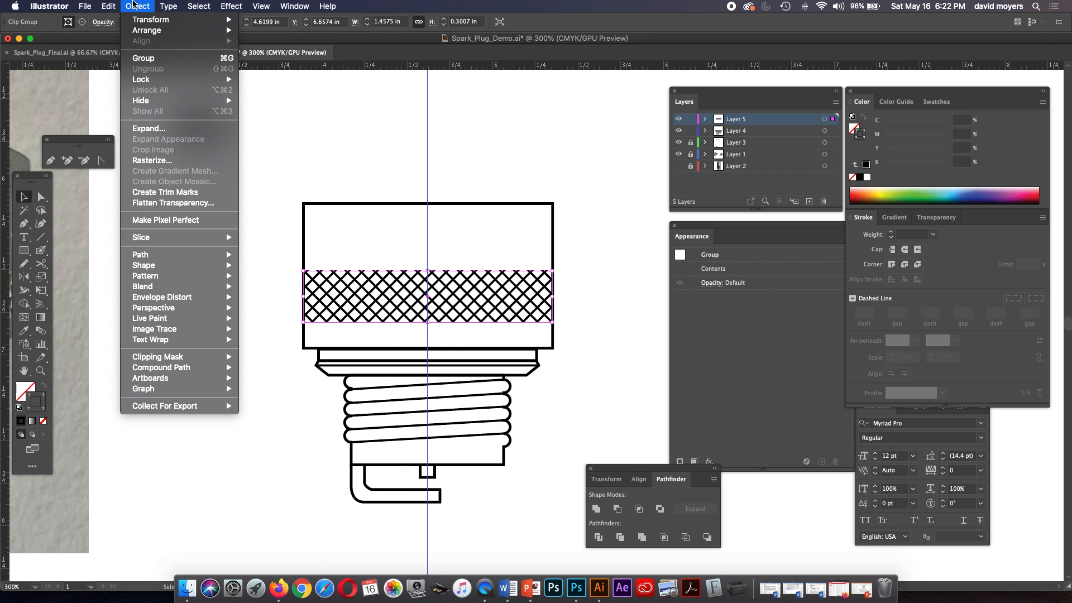
{"action": "mouse_move", "coordinate": [179, 358]}
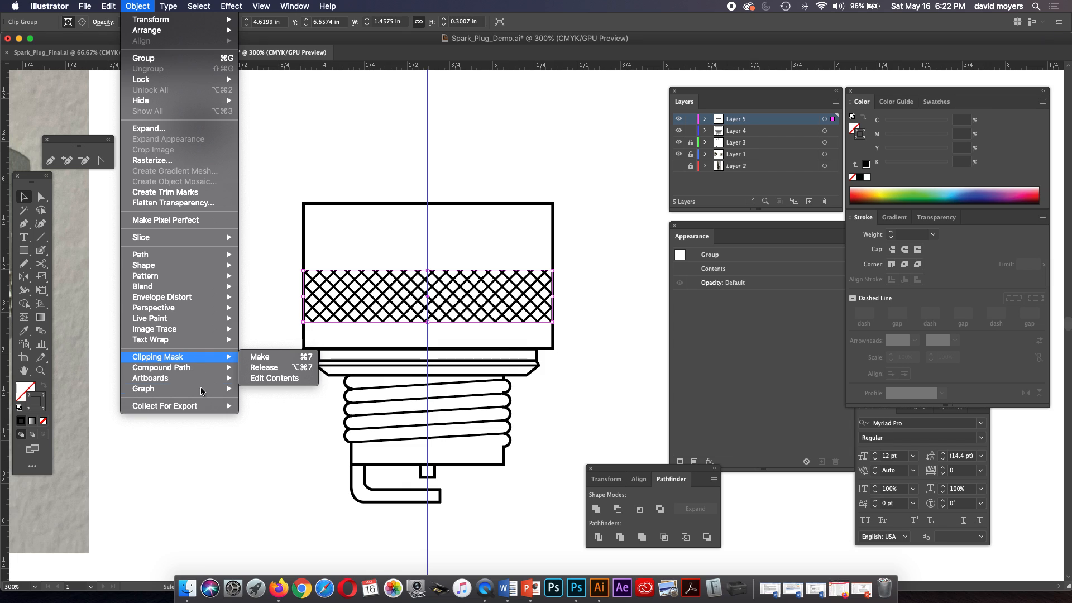
{"action": "left_click", "coordinate": [241, 442]}
{"action": "left_click", "coordinate": [611, 343]}
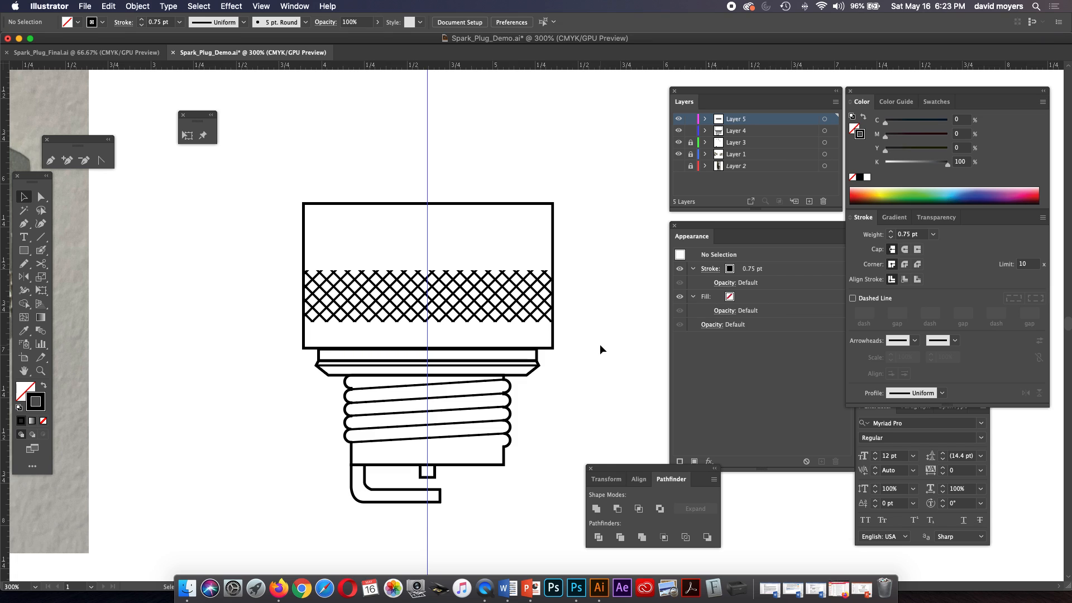
Show the template reference photo and draw a rectangle about 0.04 by 0.15 in over the slanted mark at the centre guide.
{"action": "left_click", "coordinate": [678, 165]}
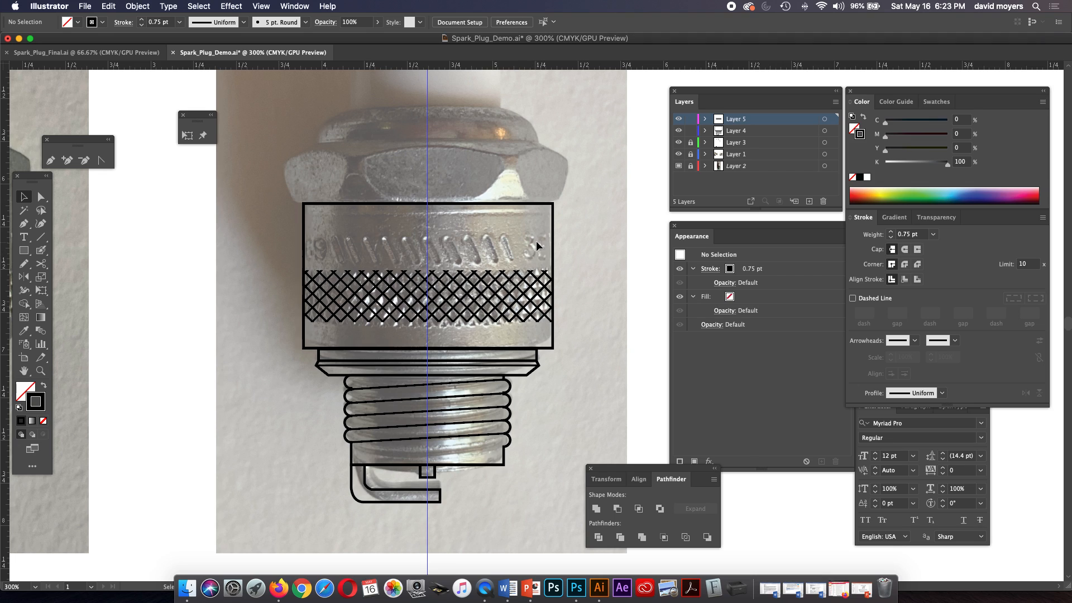
{"action": "left_click", "coordinate": [24, 250]}
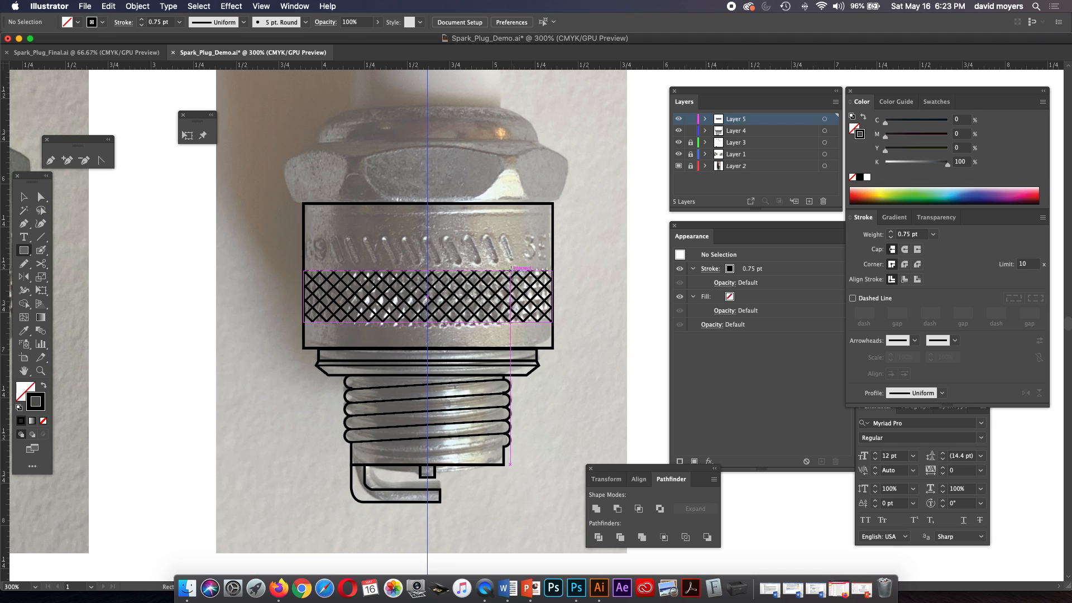
{"action": "left_click_drag", "start_coordinate": [424, 237], "coordinate": [432, 262]}
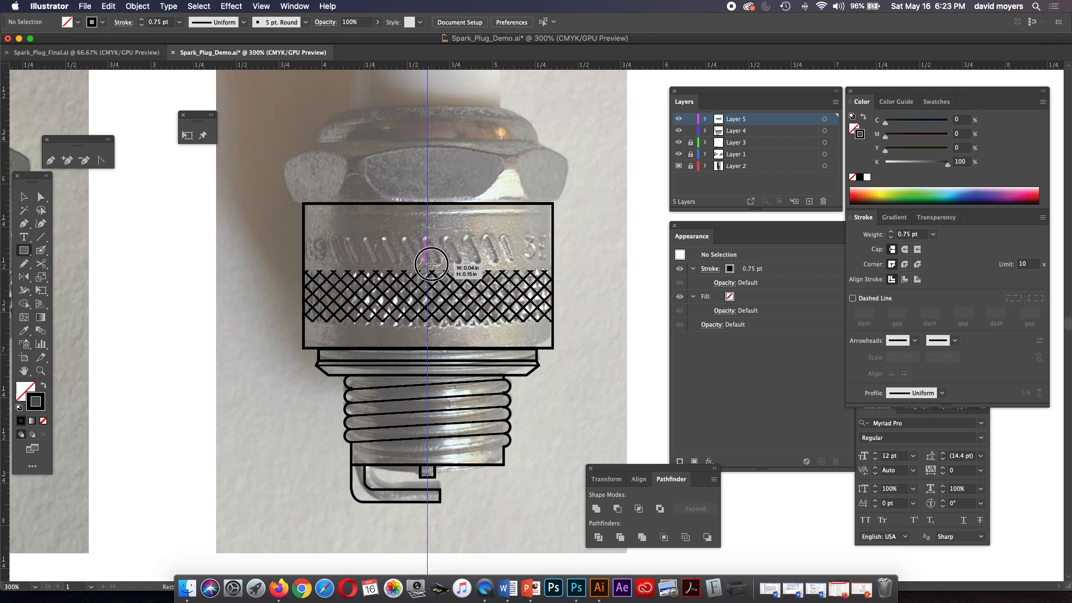
Confirm the Scale options with Scale Corners on, and fully round the small rectangle's corners to a radius of about 0.018 in.
{"action": "key", "text": "z"}
{"action": "left_click", "coordinate": [444, 256]}
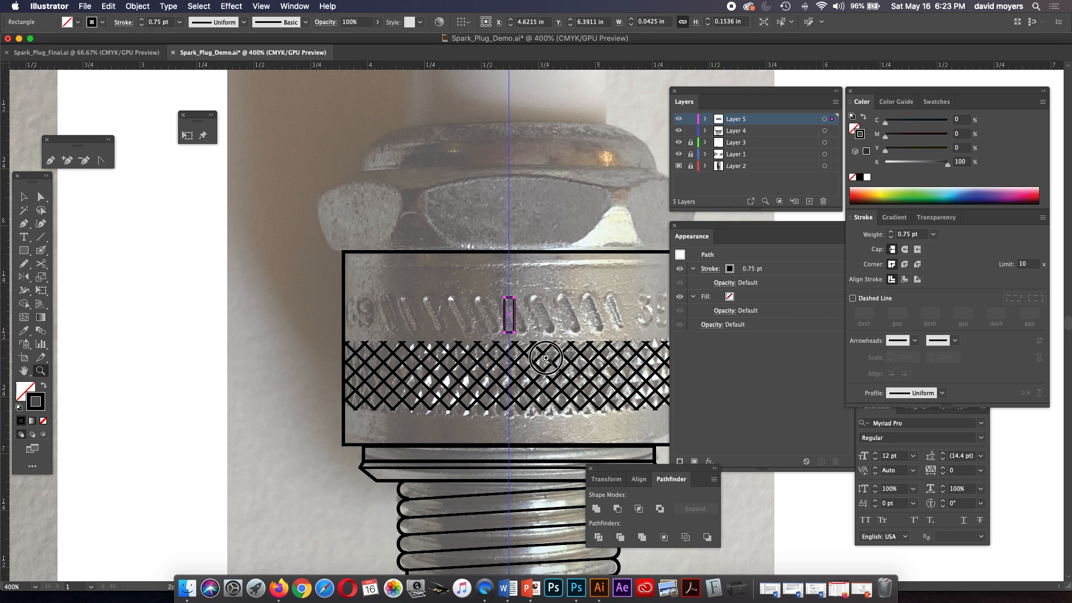
{"action": "left_click", "coordinate": [540, 355]}
{"action": "left_click", "coordinate": [522, 305]}
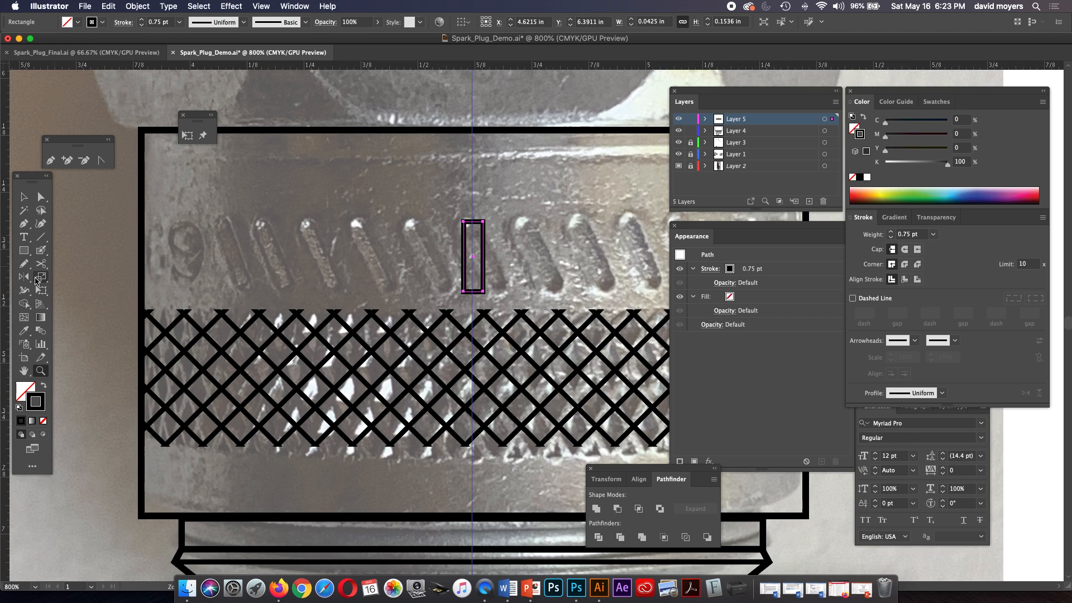
{"action": "double_click", "coordinate": [40, 278]}
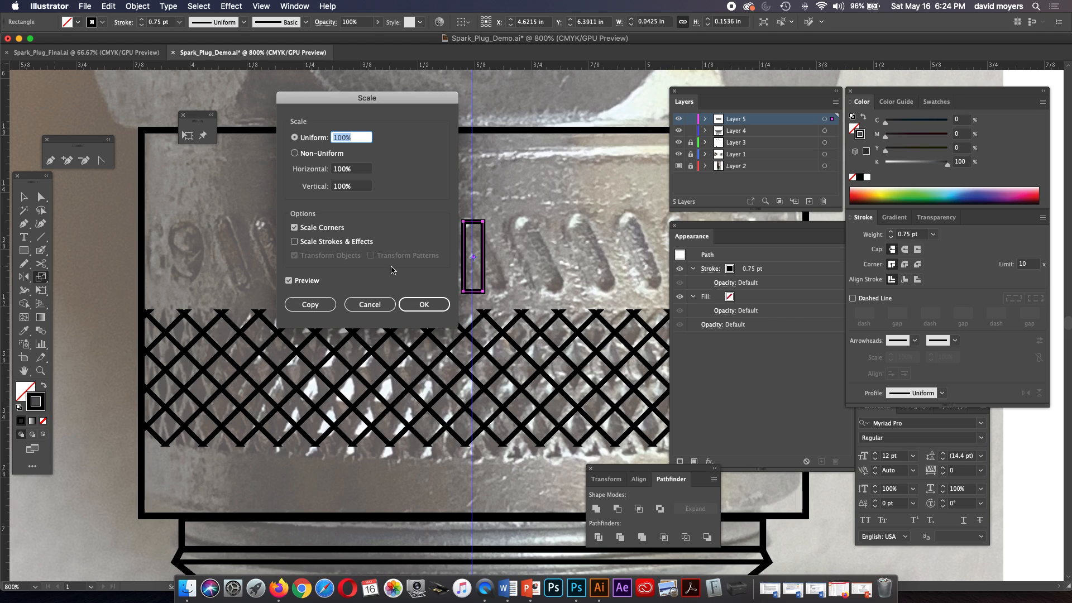
{"action": "left_click", "coordinate": [422, 305]}
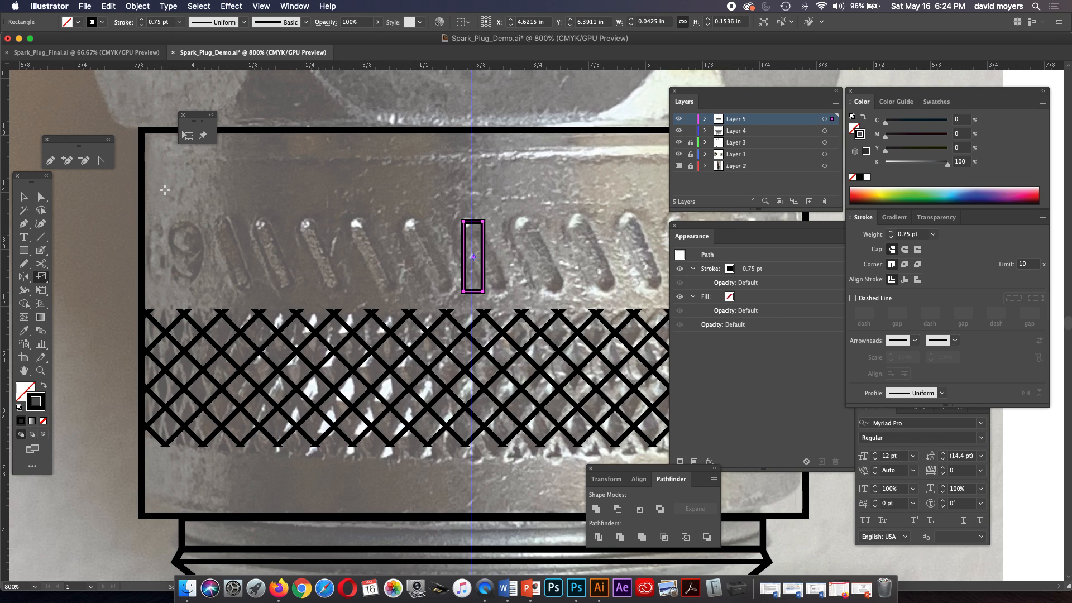
{"action": "left_click", "coordinate": [41, 197]}
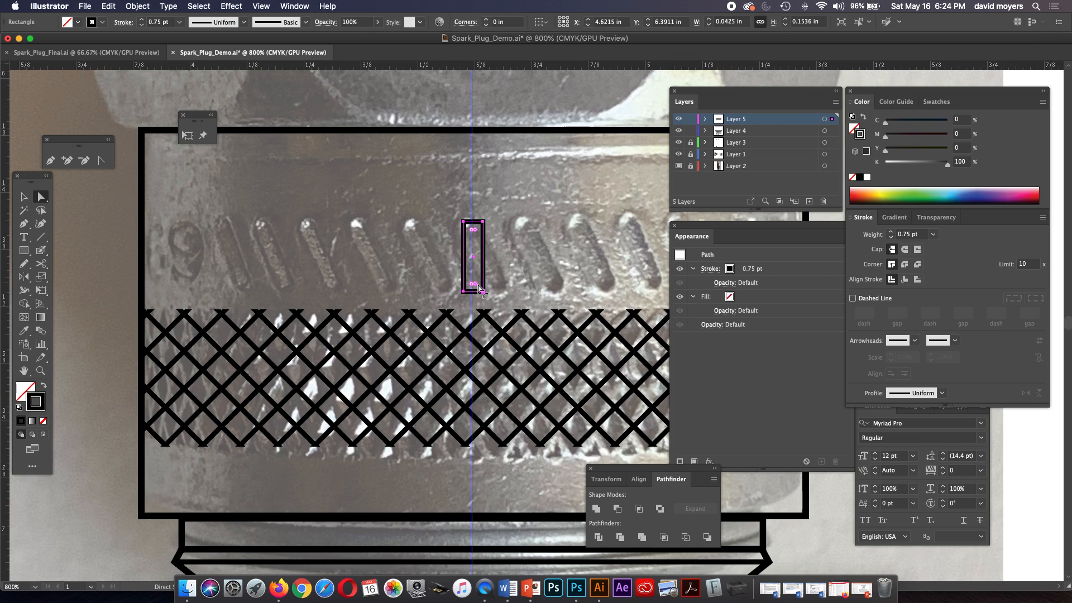
{"action": "left_click_drag", "start_coordinate": [475, 286], "coordinate": [476, 285]}
Resize the rounded slot to about 0.033 in wide by 0.162 in high to fit the embossed mark.
{"action": "left_click", "coordinate": [24, 196]}
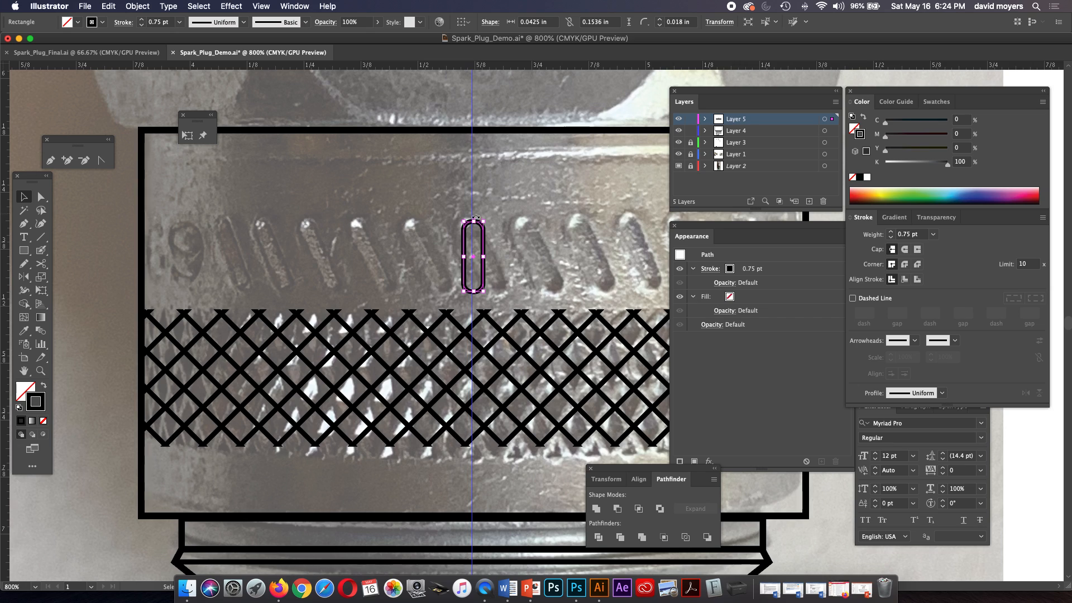
{"action": "left_click_drag", "start_coordinate": [473, 221], "coordinate": [476, 217]}
{"action": "left_click_drag", "start_coordinate": [484, 254], "coordinate": [481, 255]}
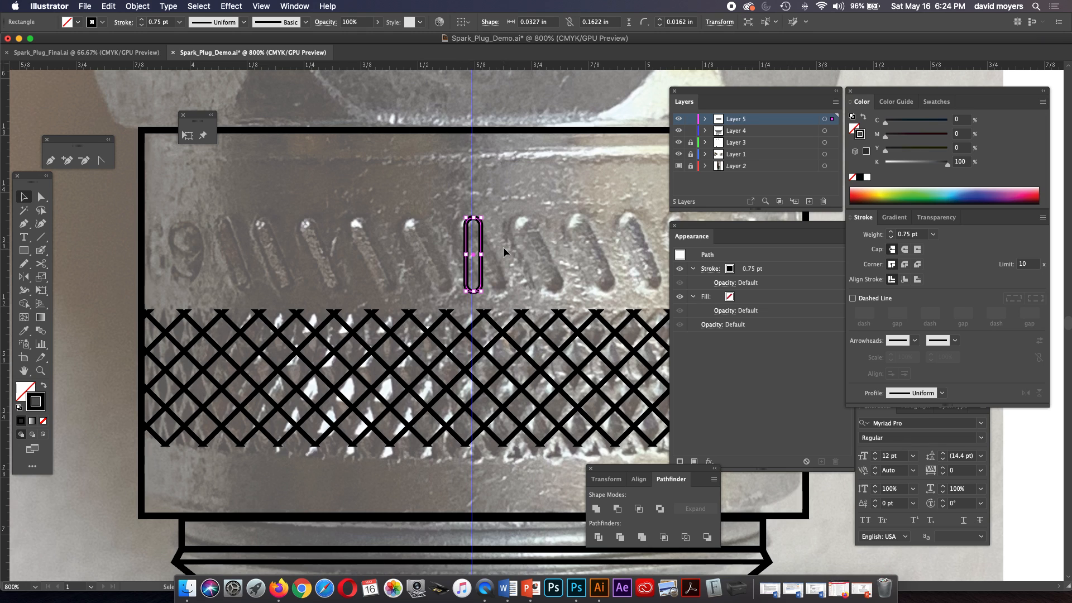
Tilt the slot to match the embossed marks, and place it on the row's rightmost mark with a copy on the leftmost.
{"action": "key", "text": "super+minus"}
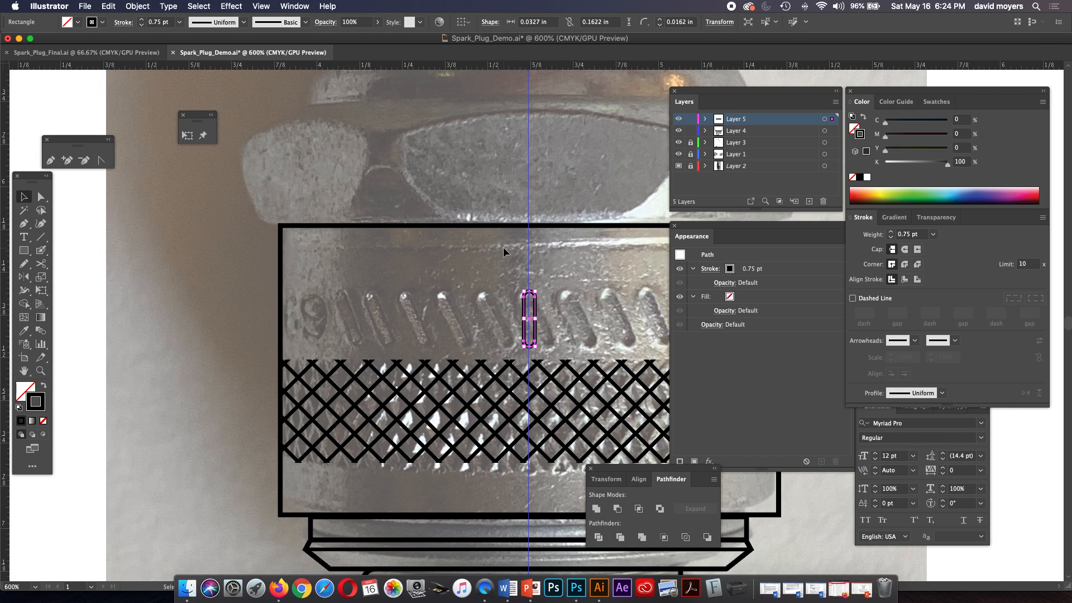
{"action": "left_click_drag", "start_coordinate": [503, 247], "coordinate": [349, 221]}
{"action": "left_click", "coordinate": [28, 196]}
{"action": "left_click_drag", "start_coordinate": [384, 265], "coordinate": [368, 260]}
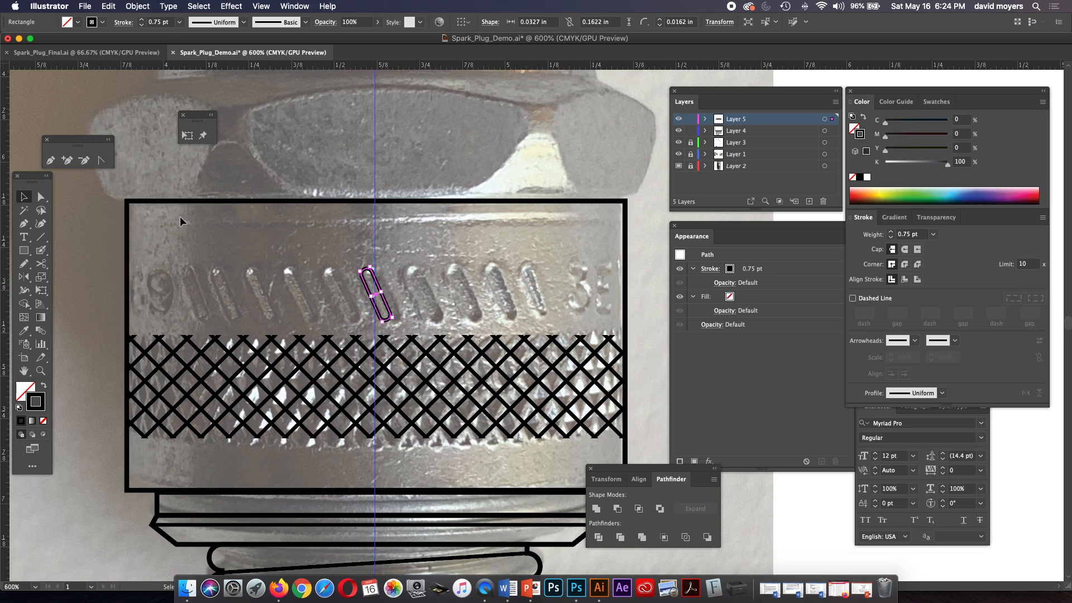
{"action": "left_click", "coordinate": [396, 276]}
{"action": "left_click_drag", "start_coordinate": [371, 293], "coordinate": [193, 307]}
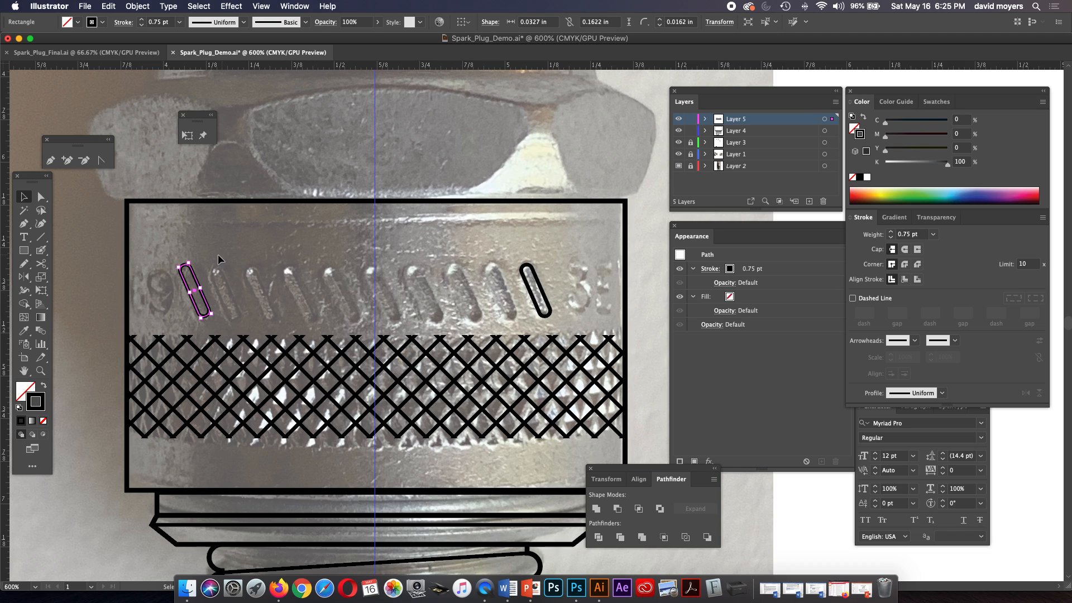
Try blending the two end slots, with the blend spacing set to Specified Steps.
{"action": "left_click", "coordinate": [41, 330]}
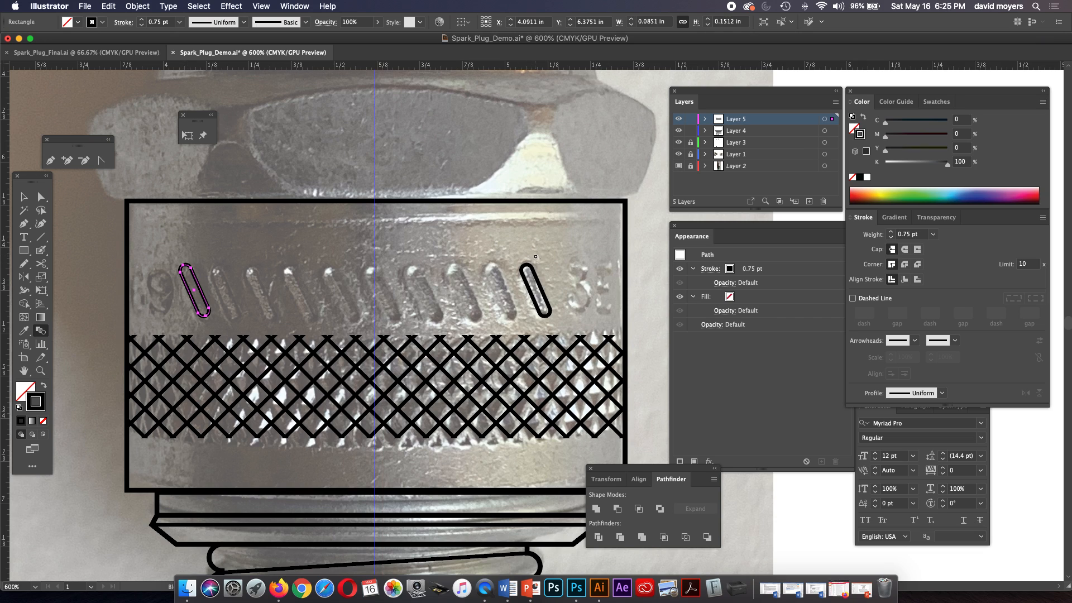
{"action": "left_click", "coordinate": [527, 270]}
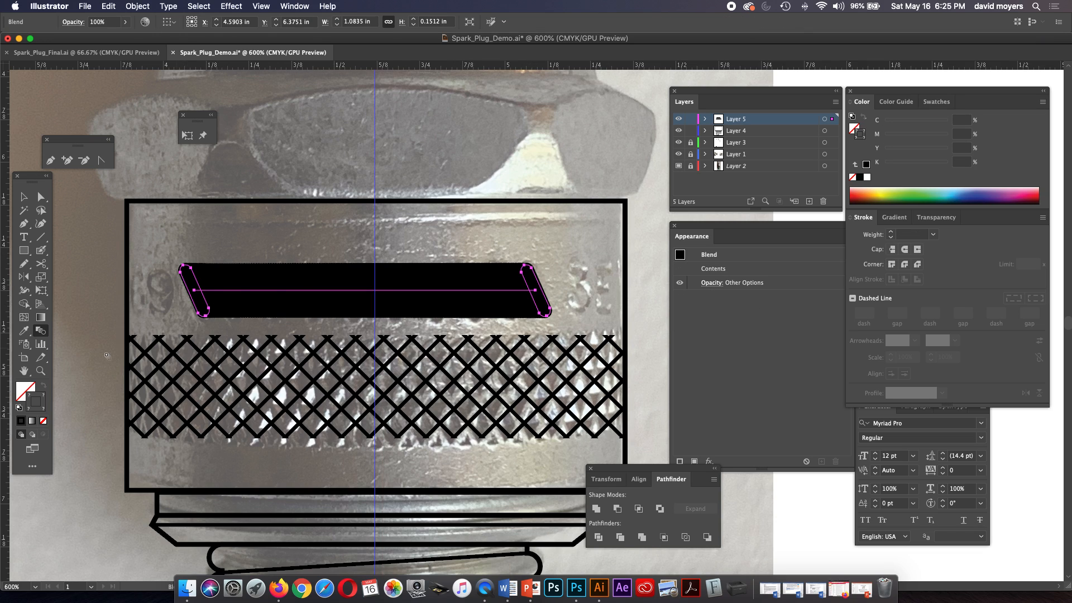
{"action": "double_click", "coordinate": [41, 331]}
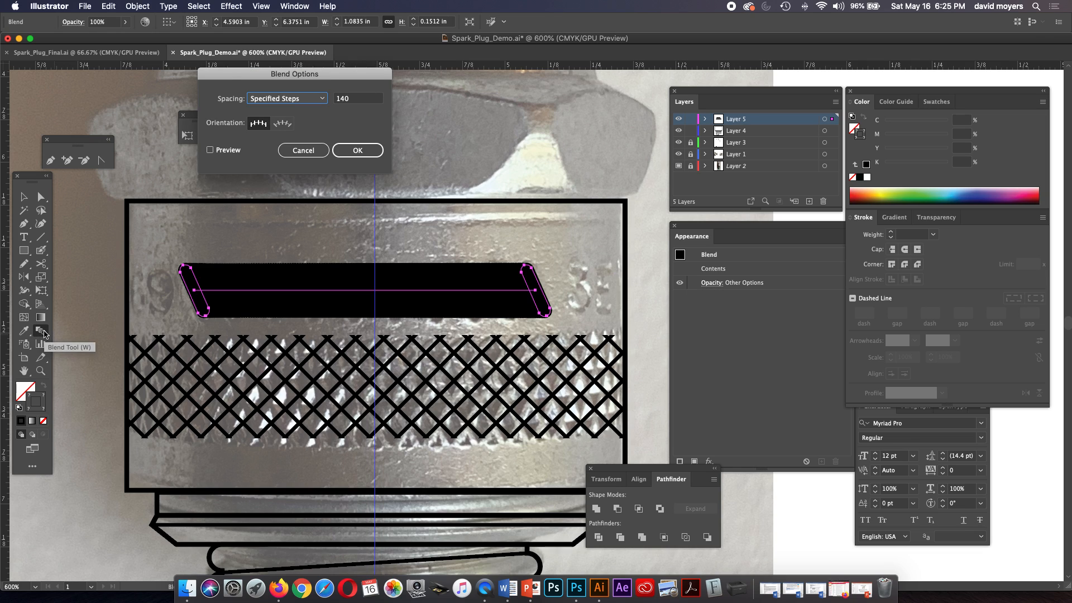
{"action": "left_click", "coordinate": [274, 101]}
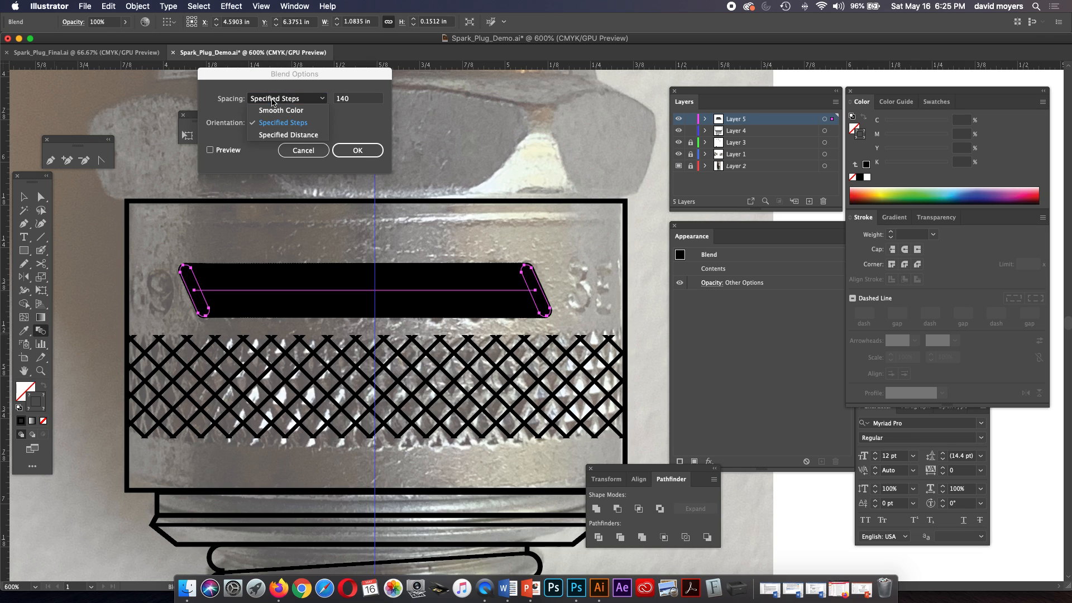
{"action": "left_click", "coordinate": [278, 123]}
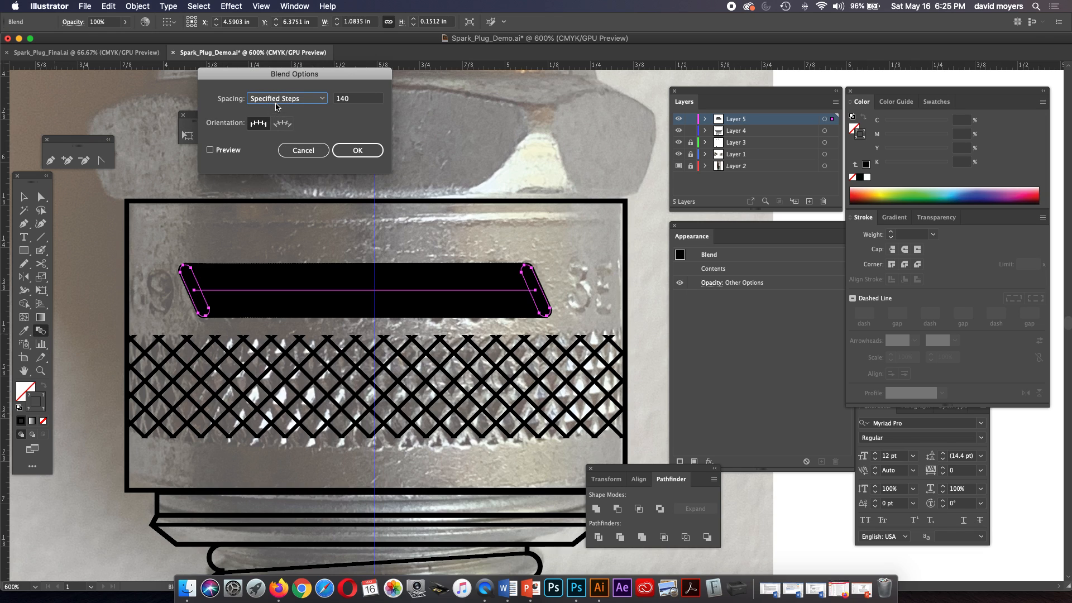
{"action": "left_click", "coordinate": [276, 101]}
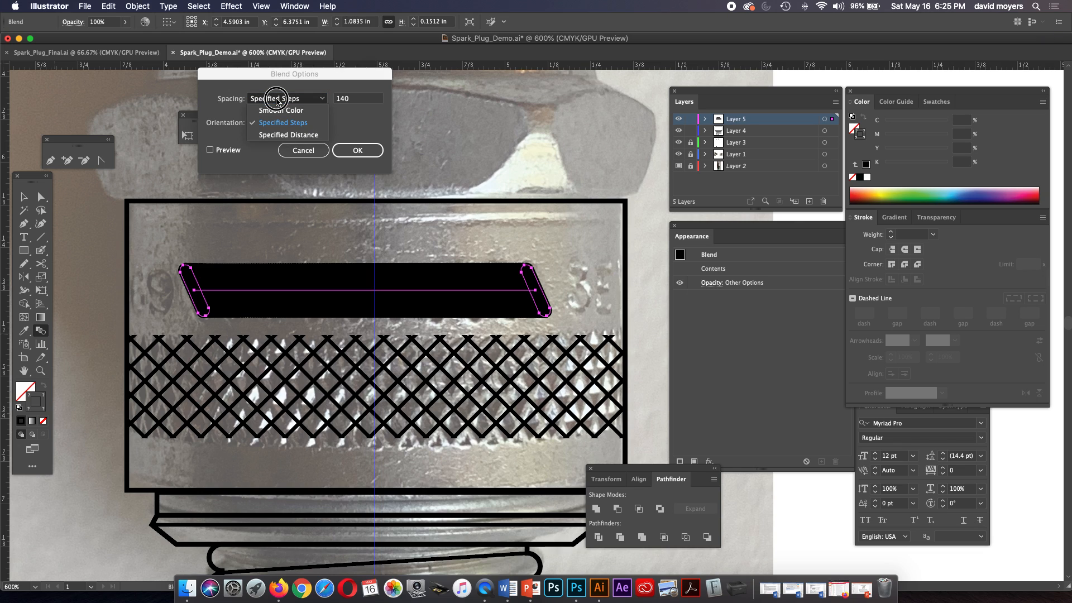
{"action": "left_click", "coordinate": [278, 110]}
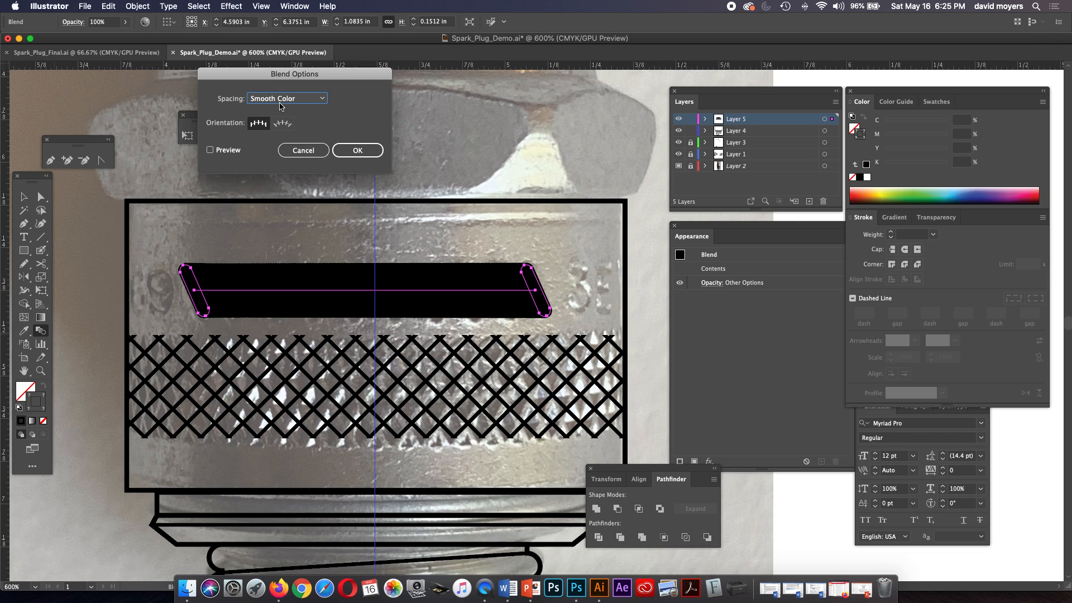
{"action": "left_click", "coordinate": [282, 100]}
{"action": "left_click", "coordinate": [282, 121]}
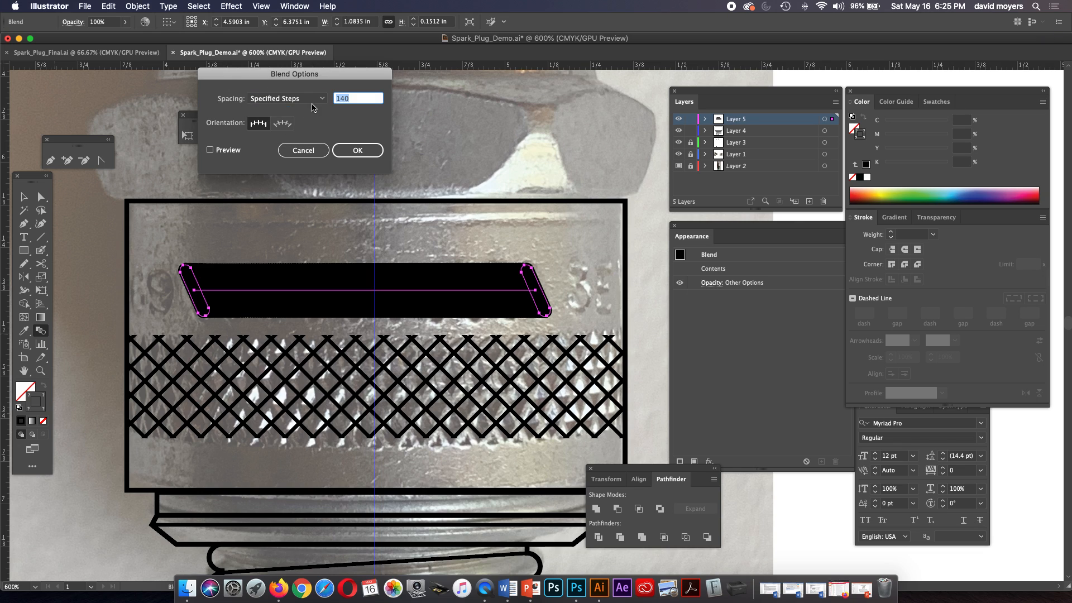
Preview the slot blend with 8 specified steps, cancel the blend options, and undo the blend.
{"action": "left_click", "coordinate": [338, 96]}
{"action": "type", "text": "18"}
{"action": "key", "text": "Tab"}
{"action": "type", "text": "8"}
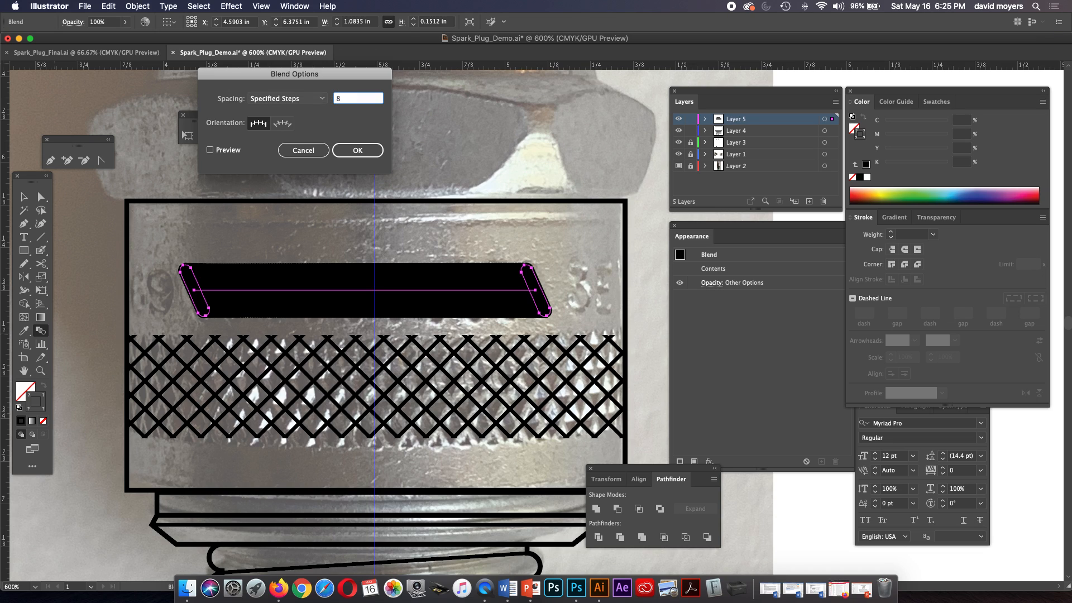
{"action": "left_click", "coordinate": [210, 150]}
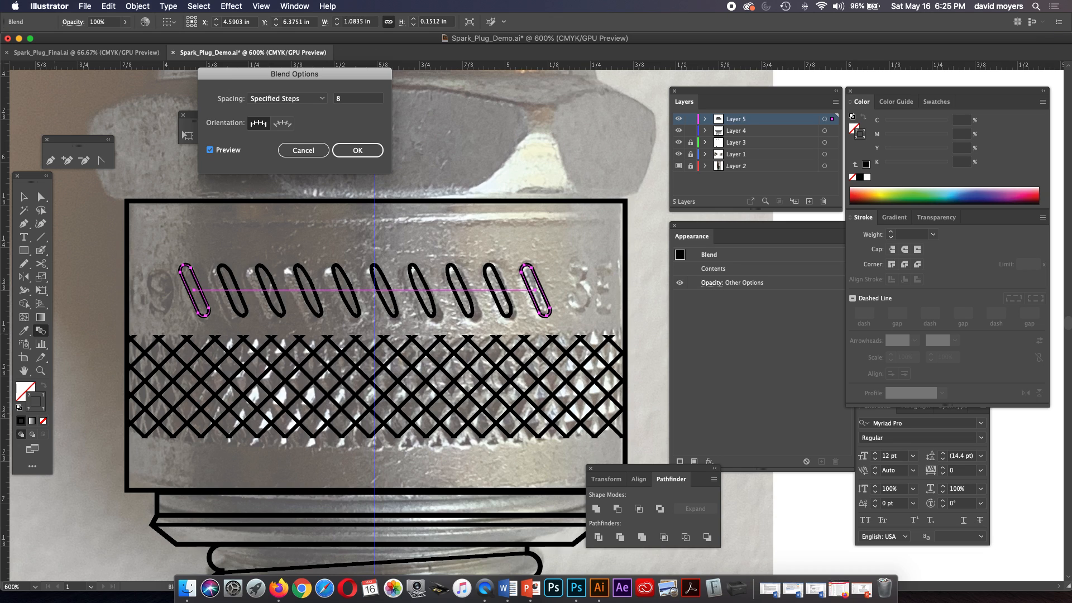
{"action": "left_click", "coordinate": [303, 150]}
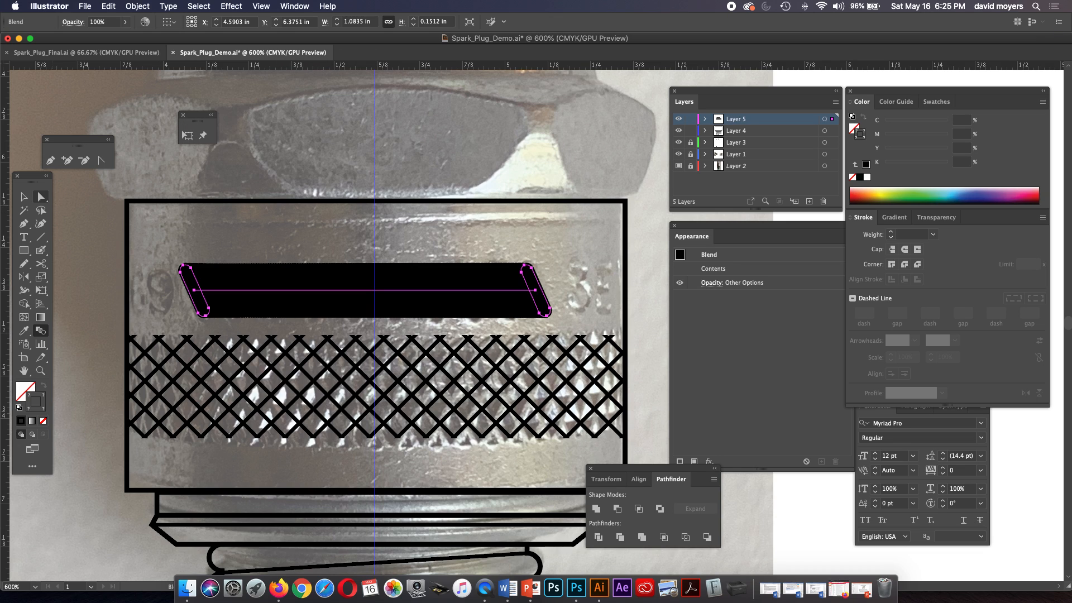
{"action": "key", "text": "v"}
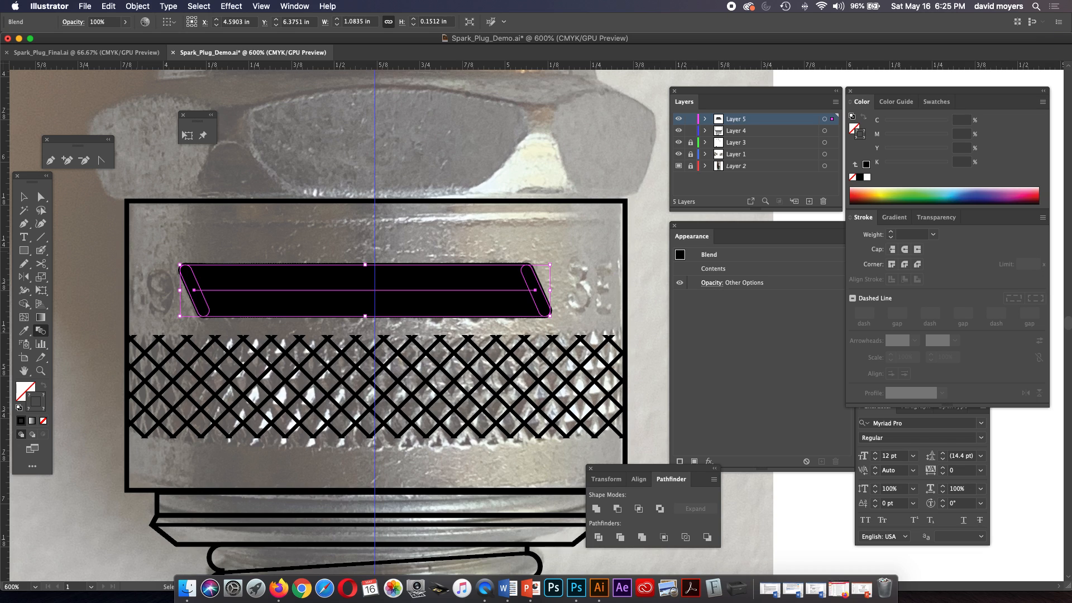
{"action": "key", "text": "super+z"}
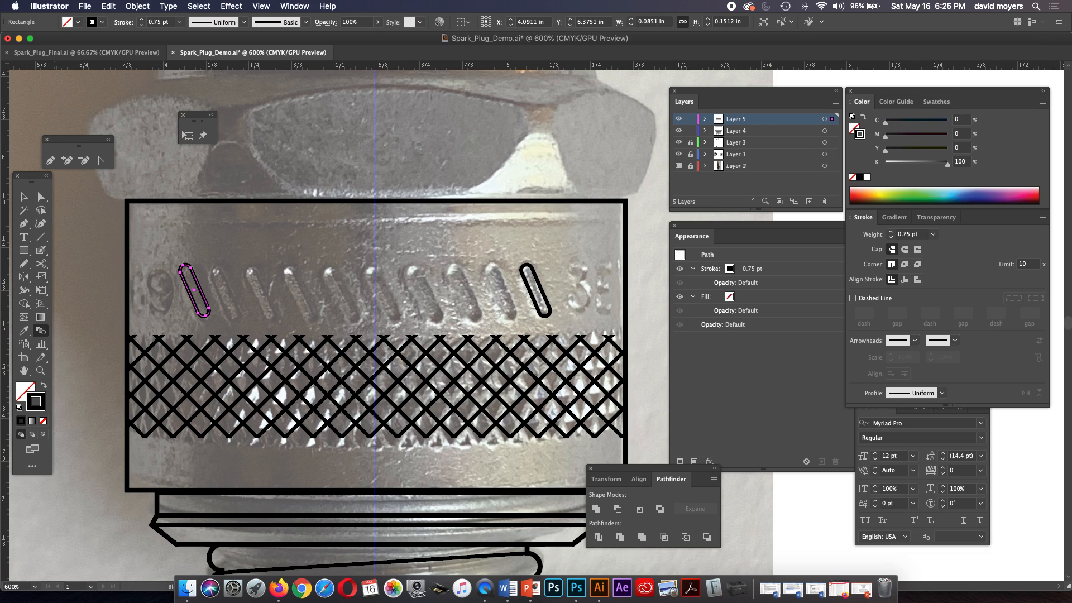
Set the Blend tool's spacing to 8 specified steps with only the leftmost slot selected.
{"action": "double_click", "coordinate": [41, 330]}
{"action": "key", "text": "Tab"}
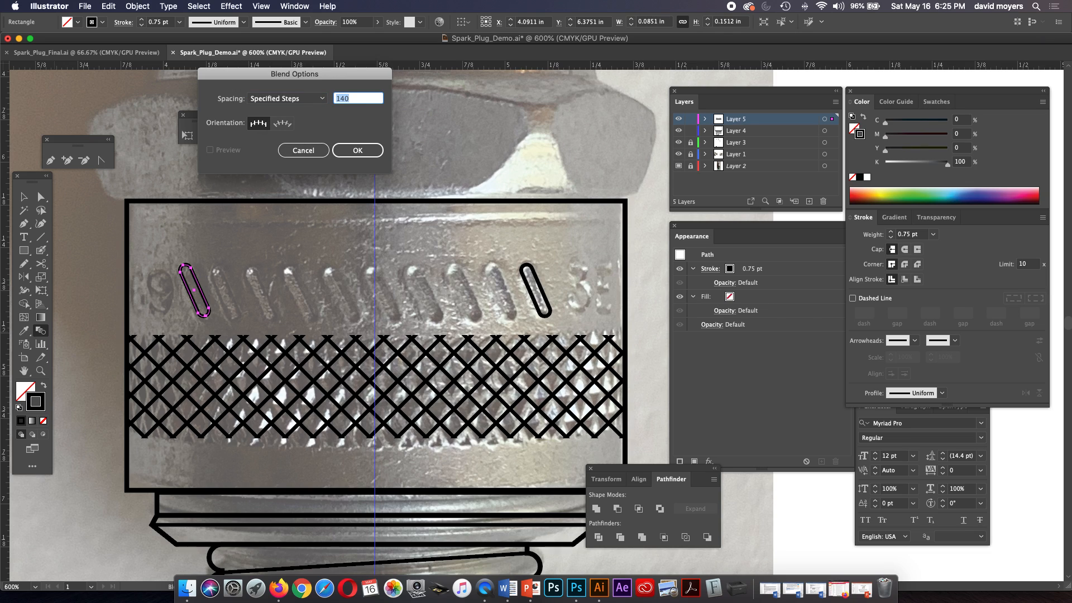
{"action": "key", "text": "Return"}
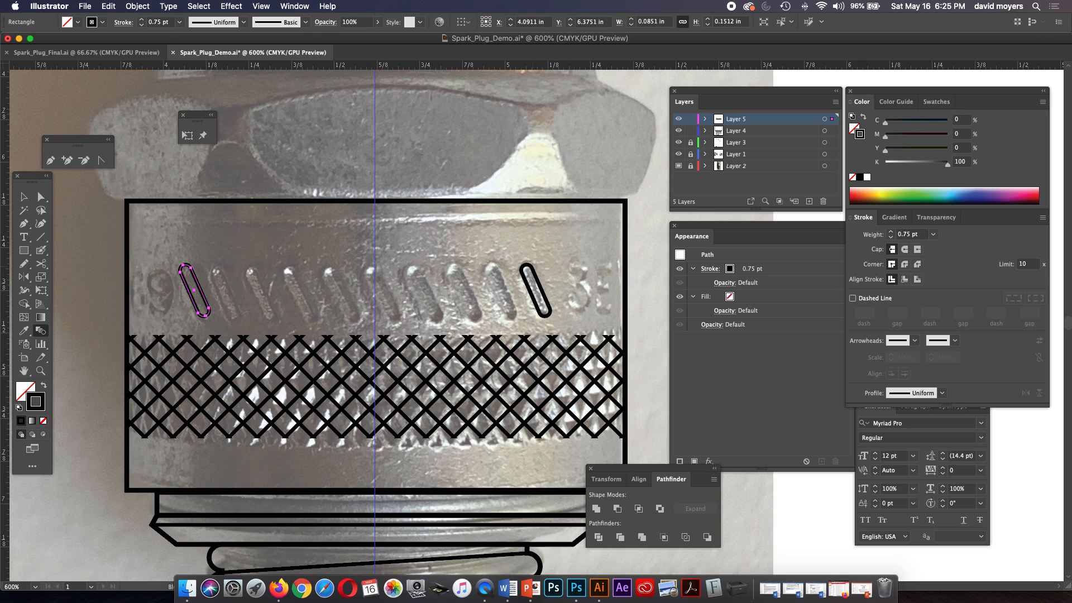
Blend the leftmost slot to the rightmost slot as a trial, and undo the blend.
{"action": "left_click", "coordinate": [528, 266]}
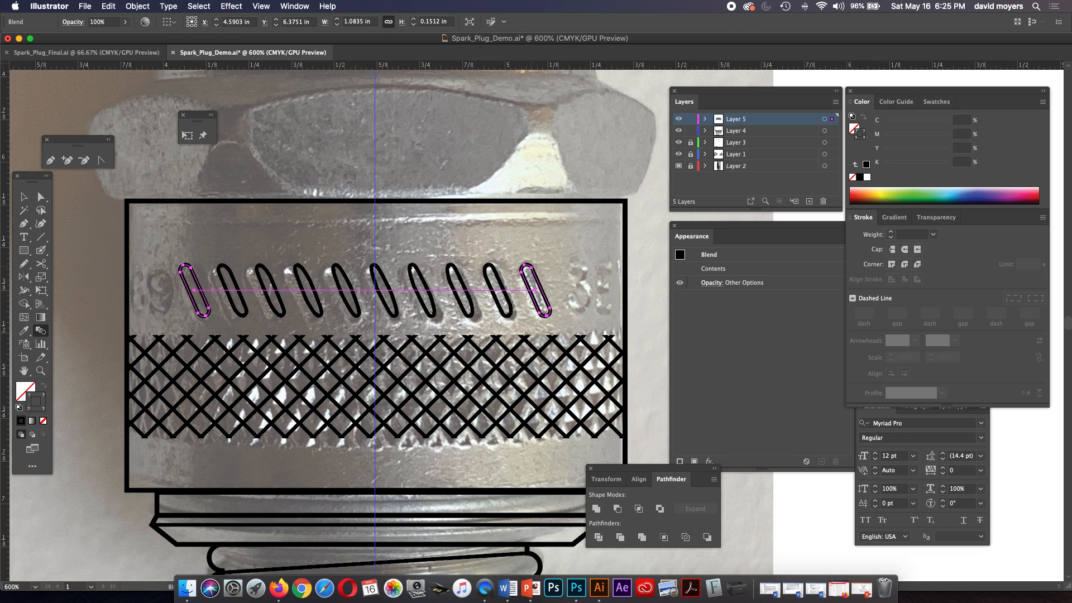
{"action": "key", "text": "super+z"}
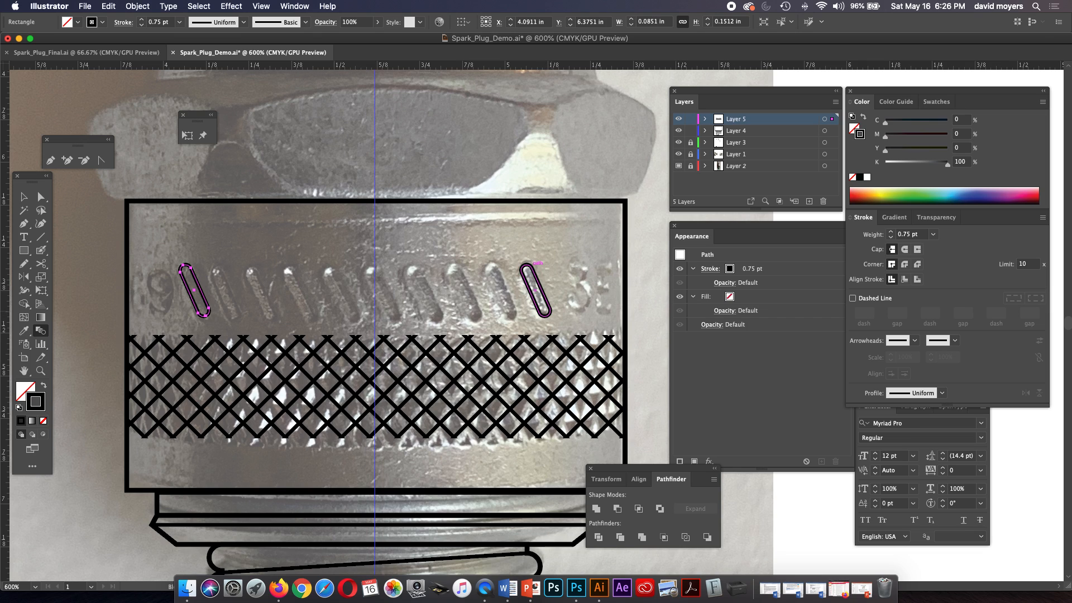
Blend the leftmost slanted slot to the rightmost slot to fill the row between them.
{"action": "left_click", "coordinate": [530, 266]}
{"action": "key", "text": "super+z"}
{"action": "left_click", "coordinate": [530, 267]}
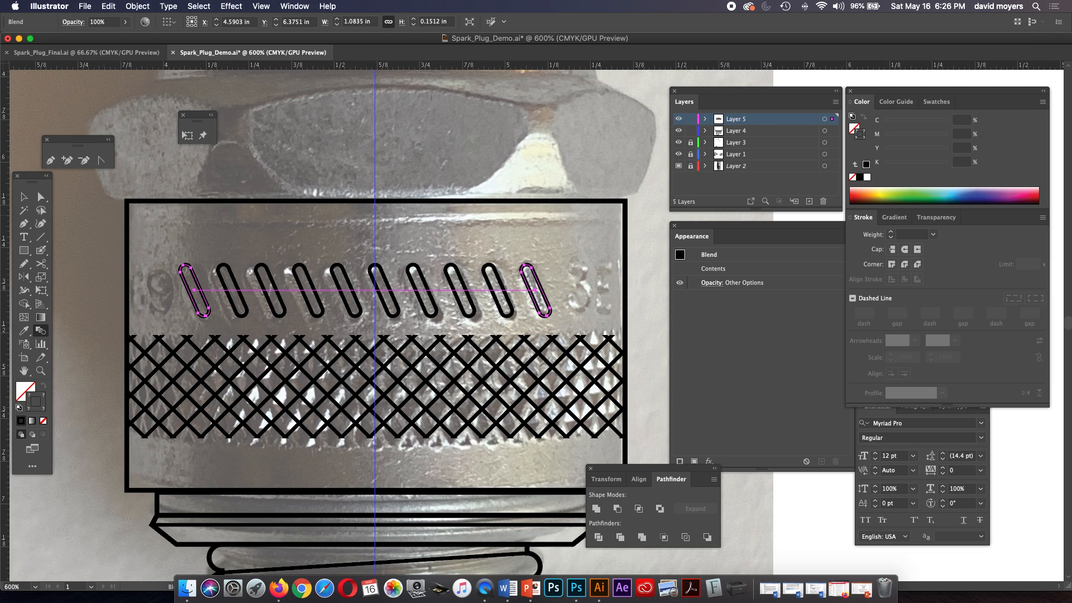
Expand the slot blend, including its object, fill and stroke, and deselect the row.
{"action": "left_click", "coordinate": [24, 197]}
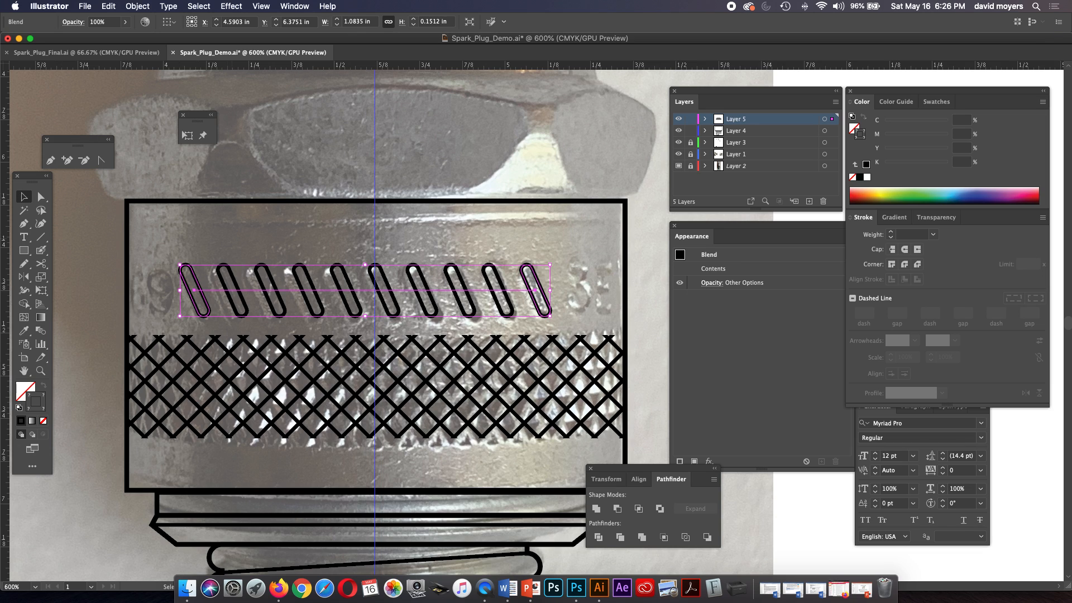
{"action": "left_click", "coordinate": [138, 6]}
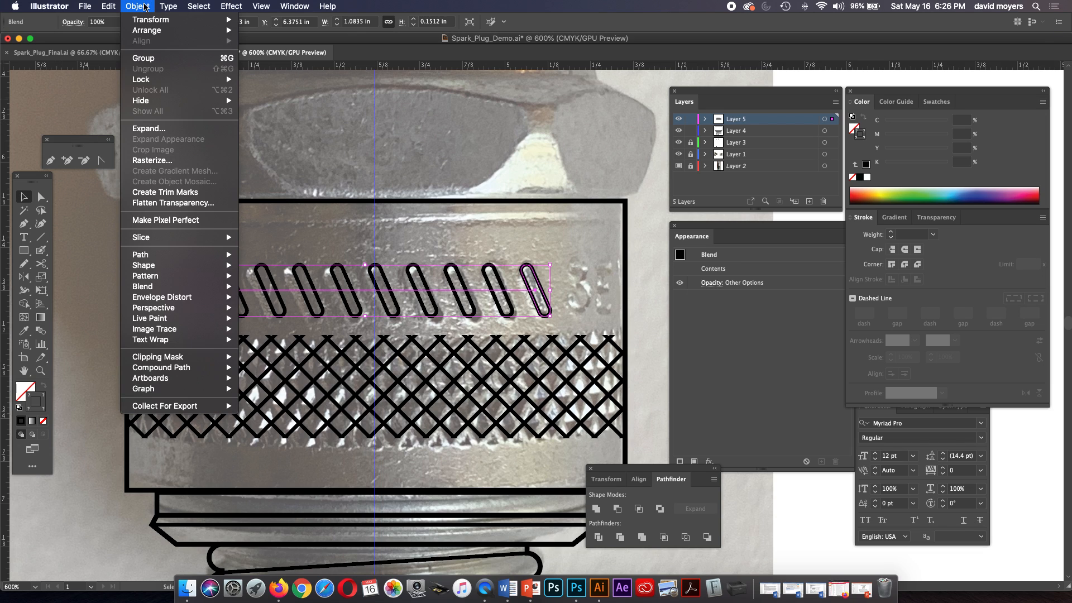
{"action": "left_click", "coordinate": [160, 128]}
{"action": "left_click", "coordinate": [205, 217]}
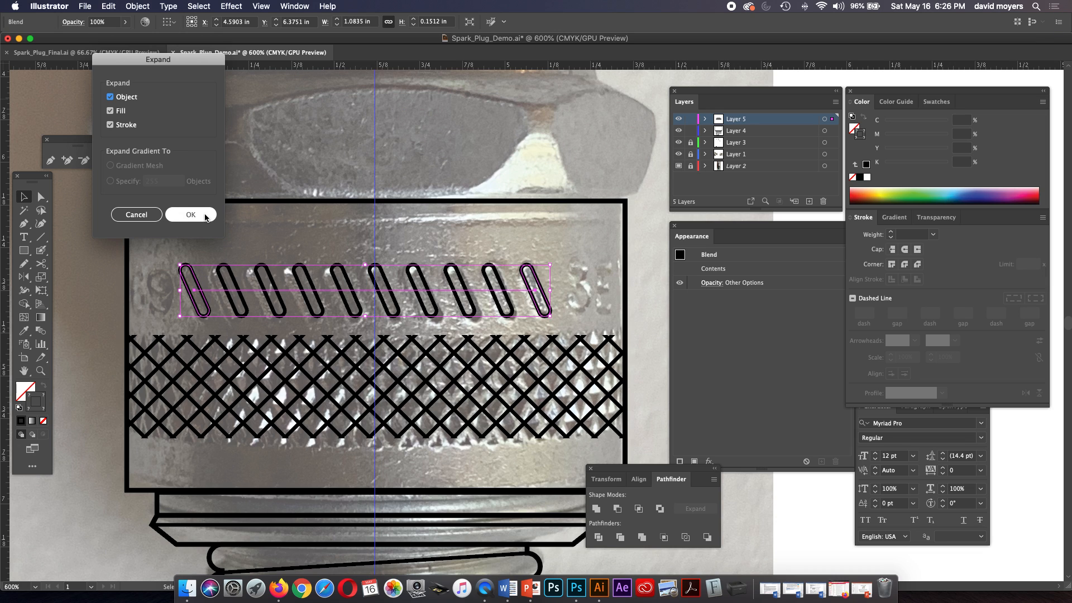
{"action": "left_click", "coordinate": [191, 215]}
{"action": "left_click", "coordinate": [313, 240]}
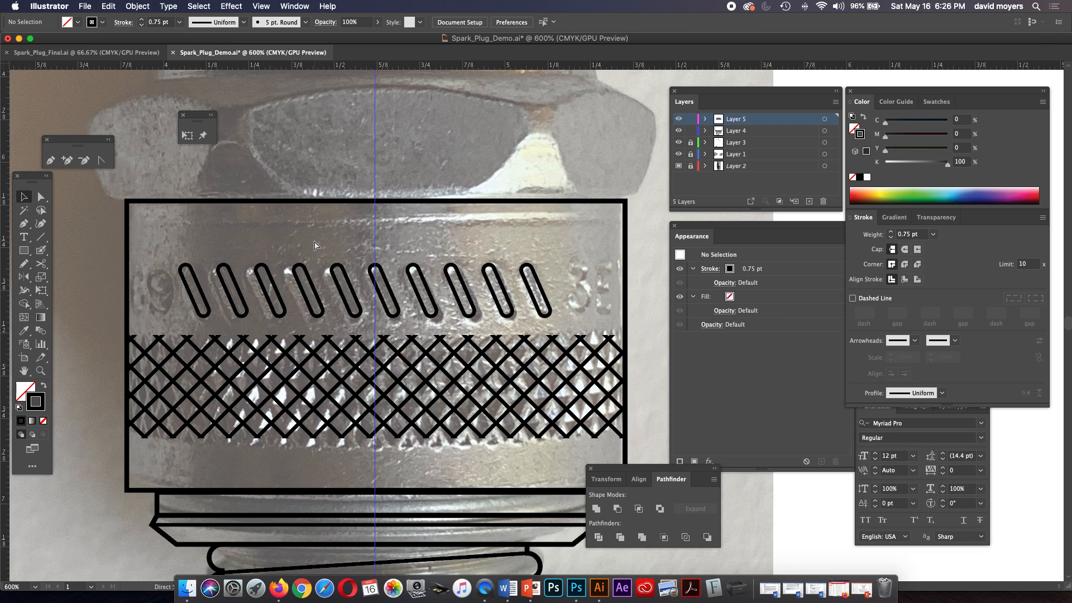
With the Pen tool, trace the hex nut's central face from the centre guide along its top edge and around the upper-left corner.
{"action": "key", "text": "super+minus"}
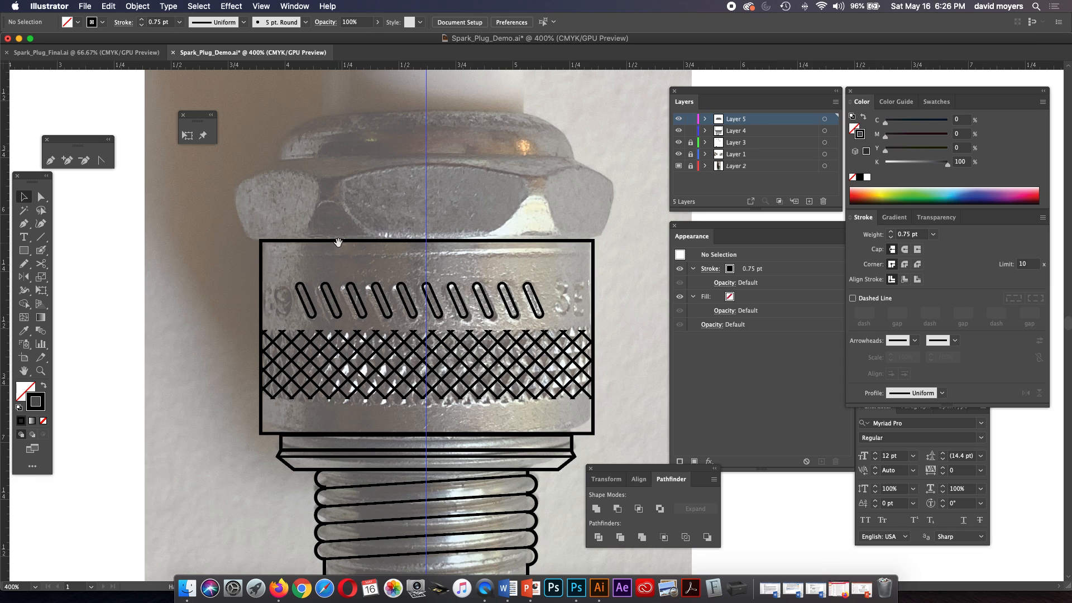
{"action": "left_click_drag", "start_coordinate": [337, 244], "coordinate": [273, 282]}
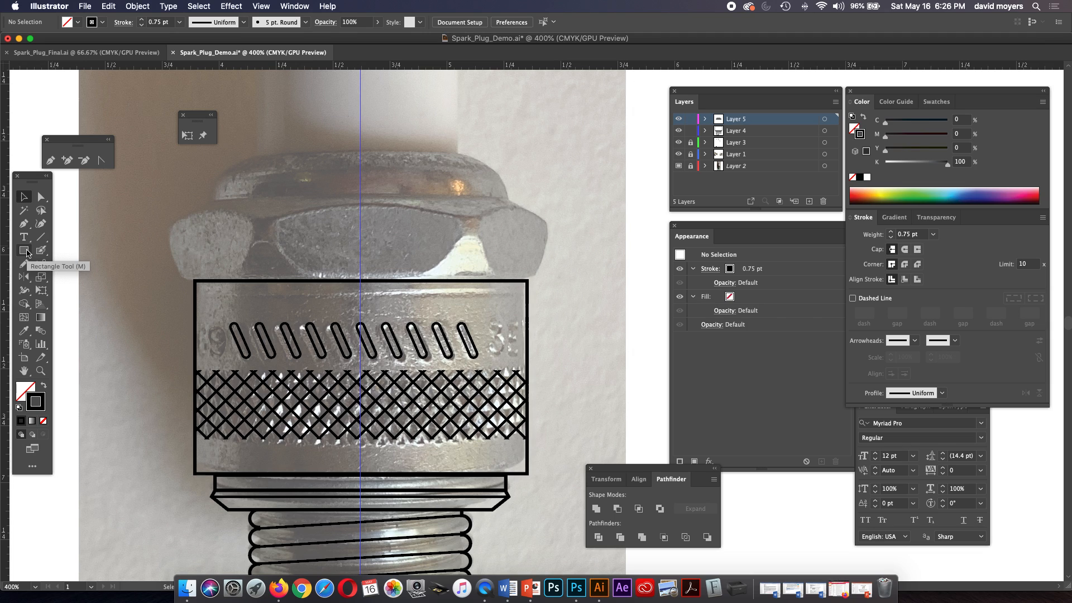
{"action": "left_click", "coordinate": [24, 223]}
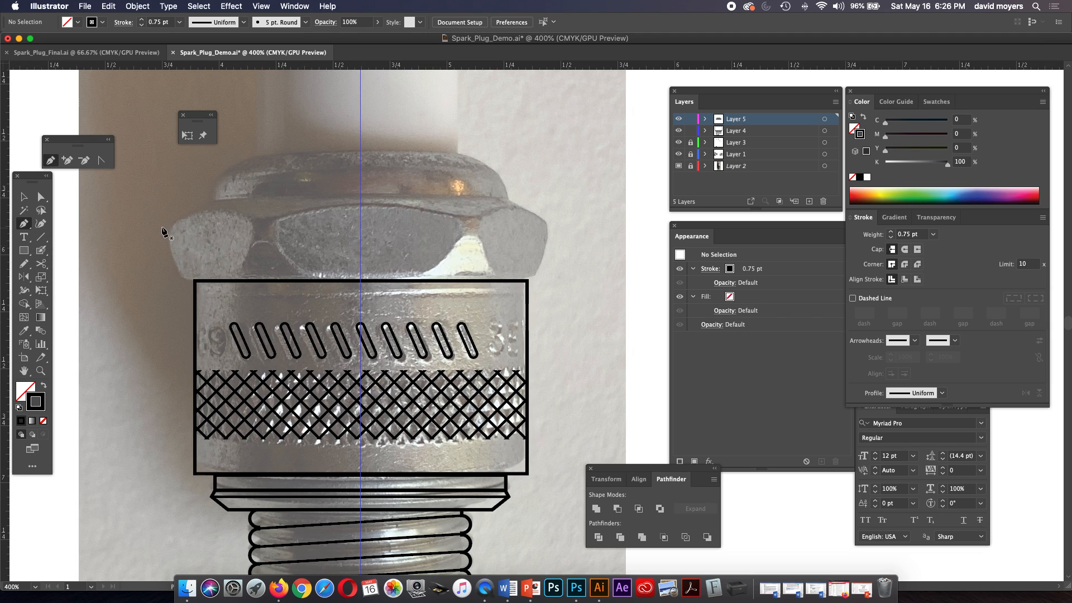
{"action": "left_click", "coordinate": [360, 209]}
{"action": "left_click_drag", "start_coordinate": [279, 221], "coordinate": [249, 229]}
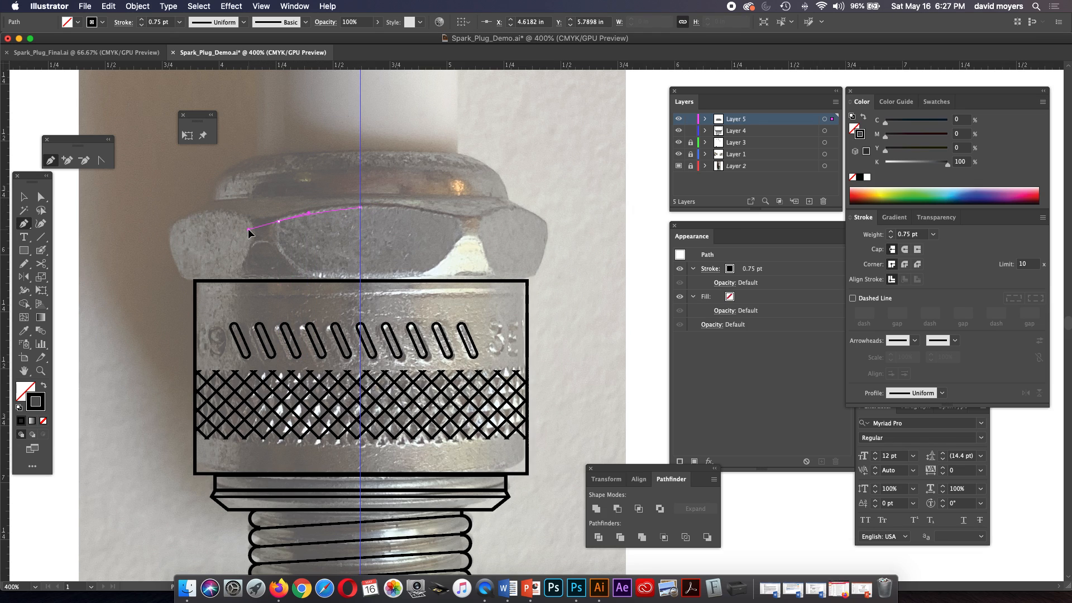
{"action": "left_click", "coordinate": [277, 223]}
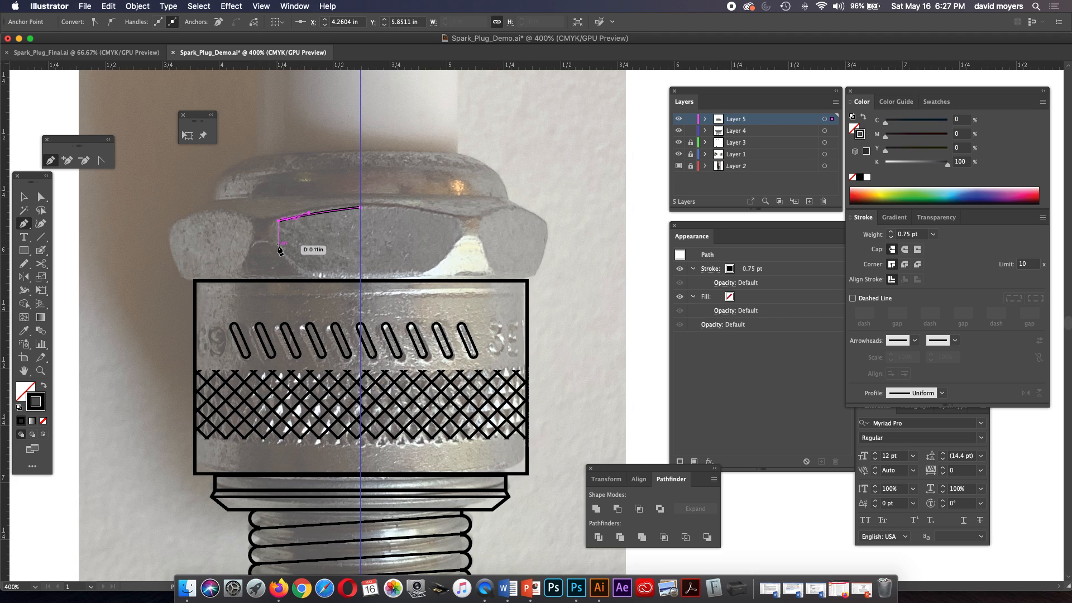
{"action": "left_click_drag", "start_coordinate": [280, 249], "coordinate": [308, 259]}
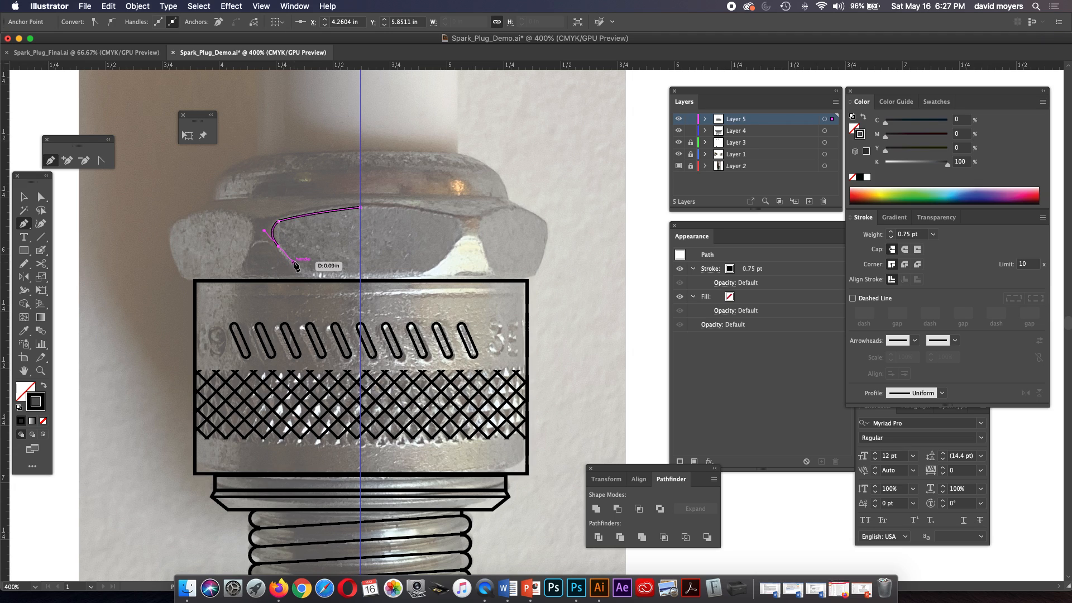
Continue the face outline down the slanted side, around the lower-left corner, and along the bottom edge to the centre guide.
{"action": "left_click", "coordinate": [303, 273]}
{"action": "left_click_drag", "start_coordinate": [313, 278], "coordinate": [335, 276]}
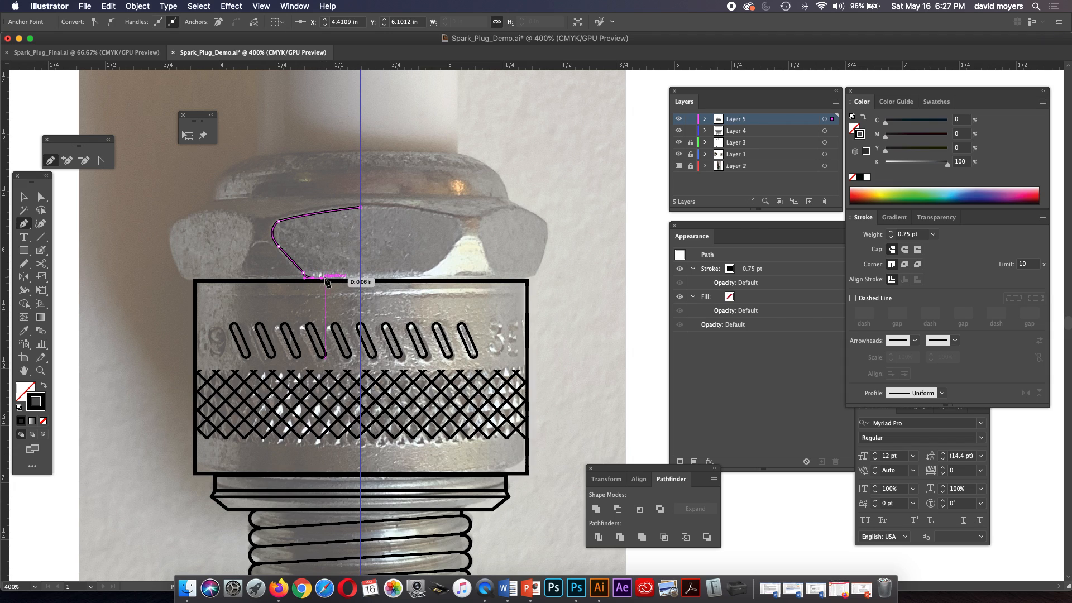
{"action": "key", "text": "super+z"}
{"action": "left_click_drag", "start_coordinate": [313, 278], "coordinate": [321, 277]}
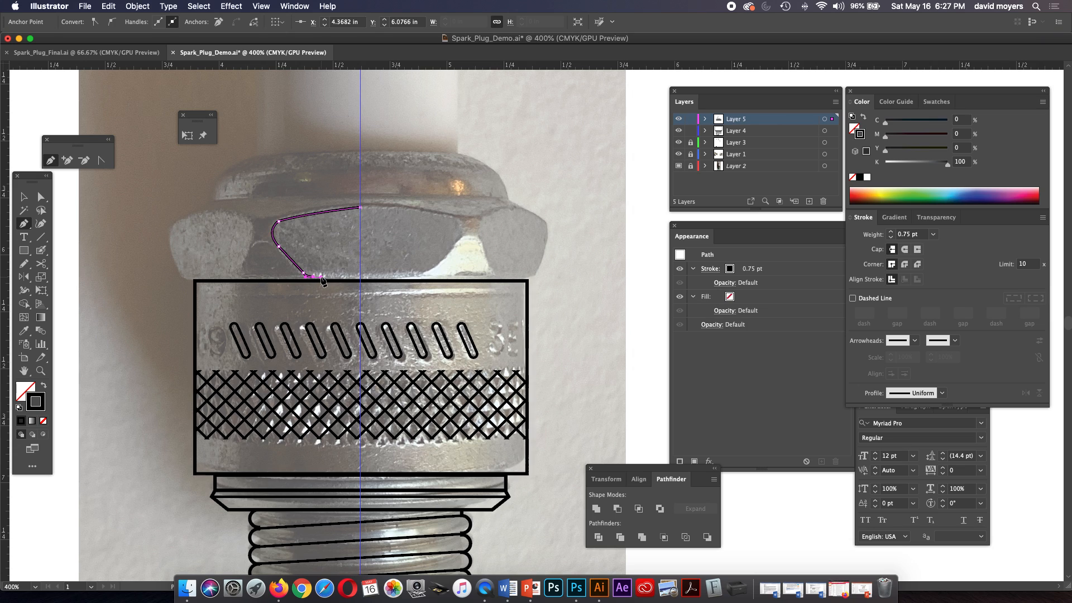
{"action": "left_click", "coordinate": [313, 276]}
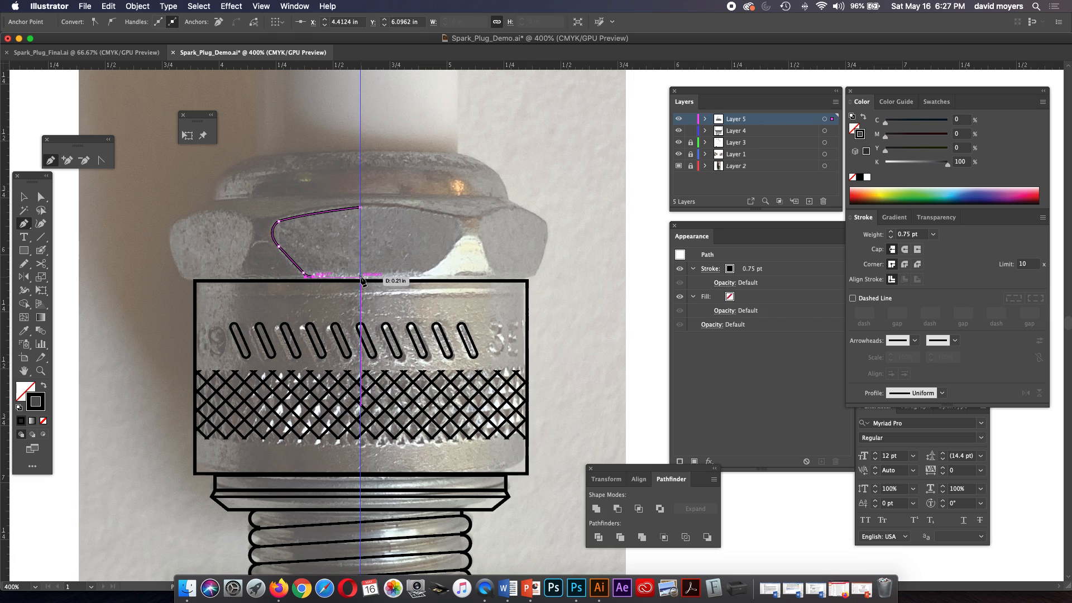
{"action": "left_click", "coordinate": [360, 276]}
Change Layer 5's selection color to Dark Green.
{"action": "left_click", "coordinate": [41, 197]}
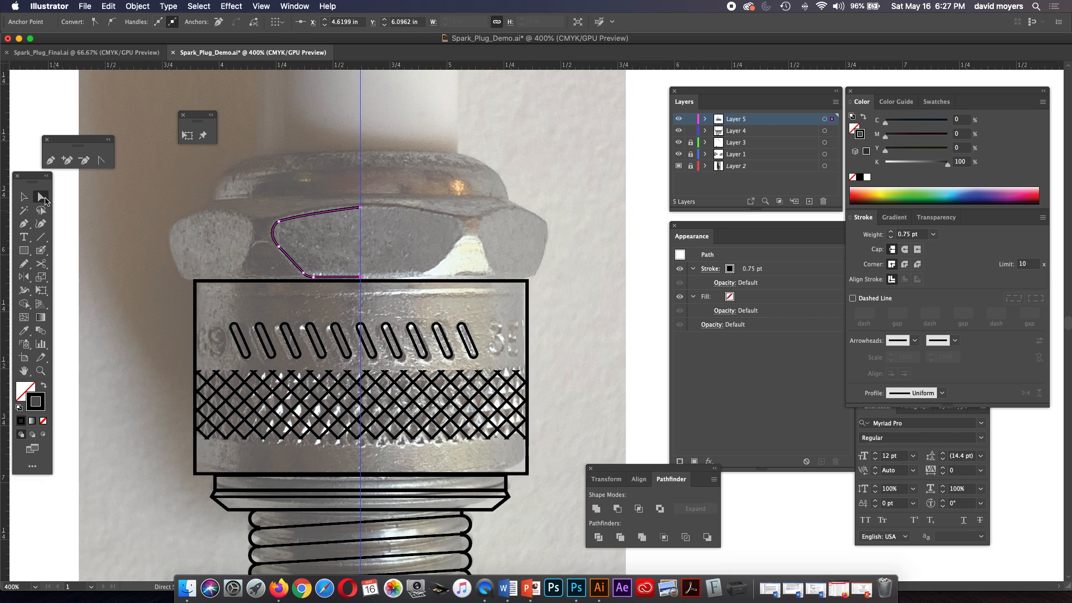
{"action": "left_click", "coordinate": [314, 213]}
{"action": "key", "text": "z"}
{"action": "left_click", "coordinate": [332, 253]}
{"action": "left_click", "coordinate": [541, 293]}
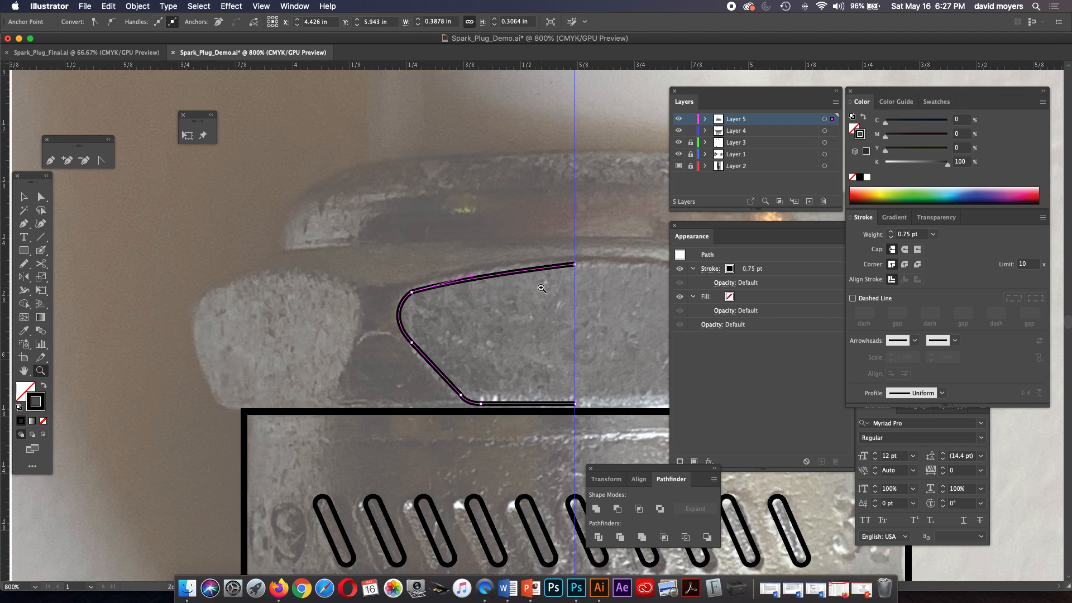
{"action": "double_click", "coordinate": [746, 120]}
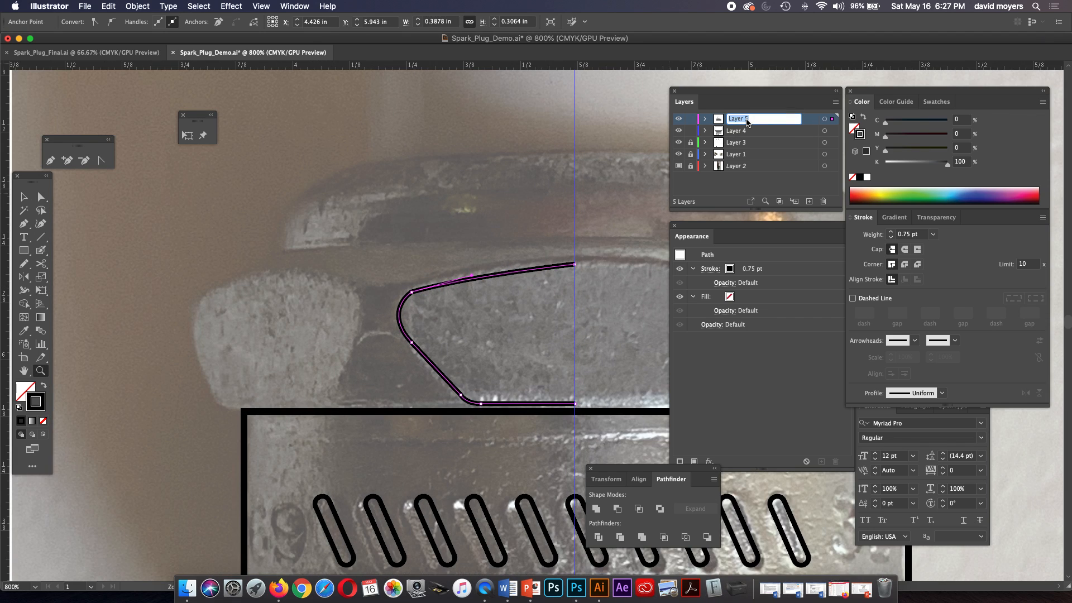
{"action": "left_click", "coordinate": [811, 118]}
{"action": "double_click", "coordinate": [812, 119]}
{"action": "left_click_drag", "start_coordinate": [377, 237], "coordinate": [221, 139]}
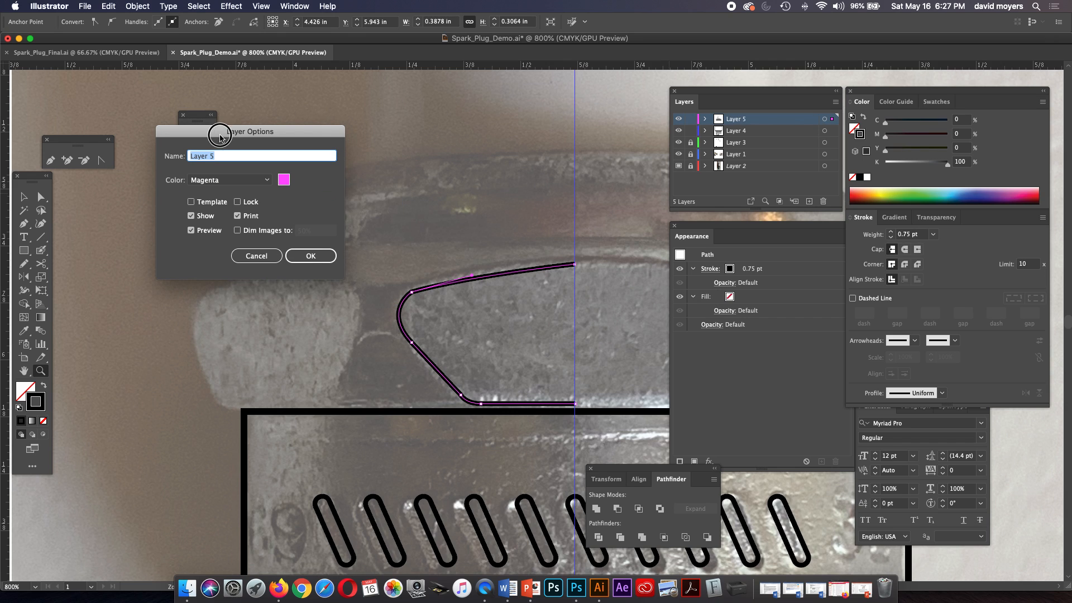
{"action": "left_click", "coordinate": [227, 180]}
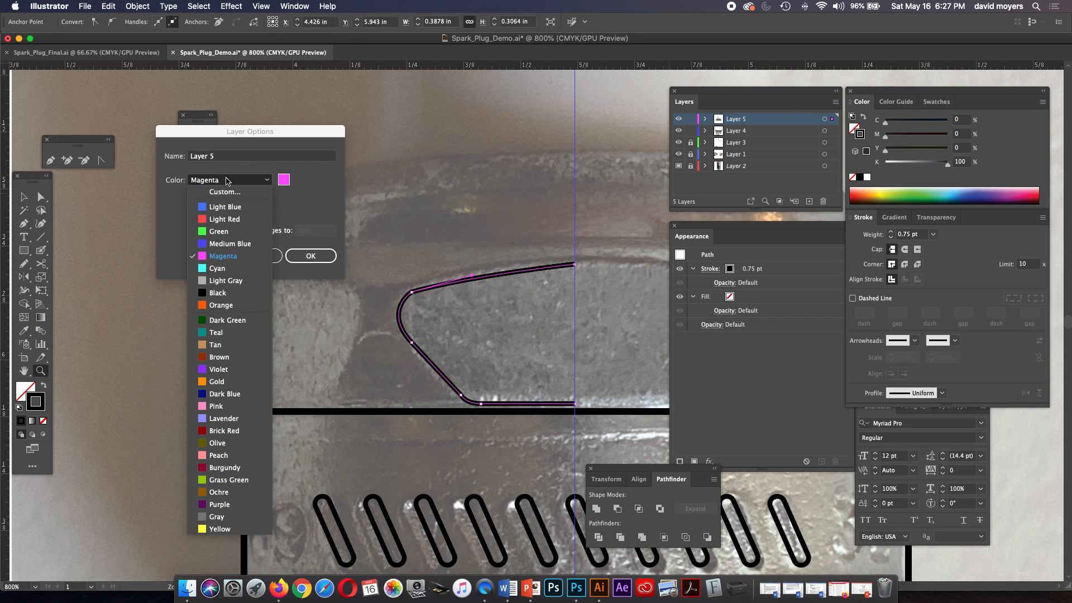
{"action": "left_click", "coordinate": [225, 319]}
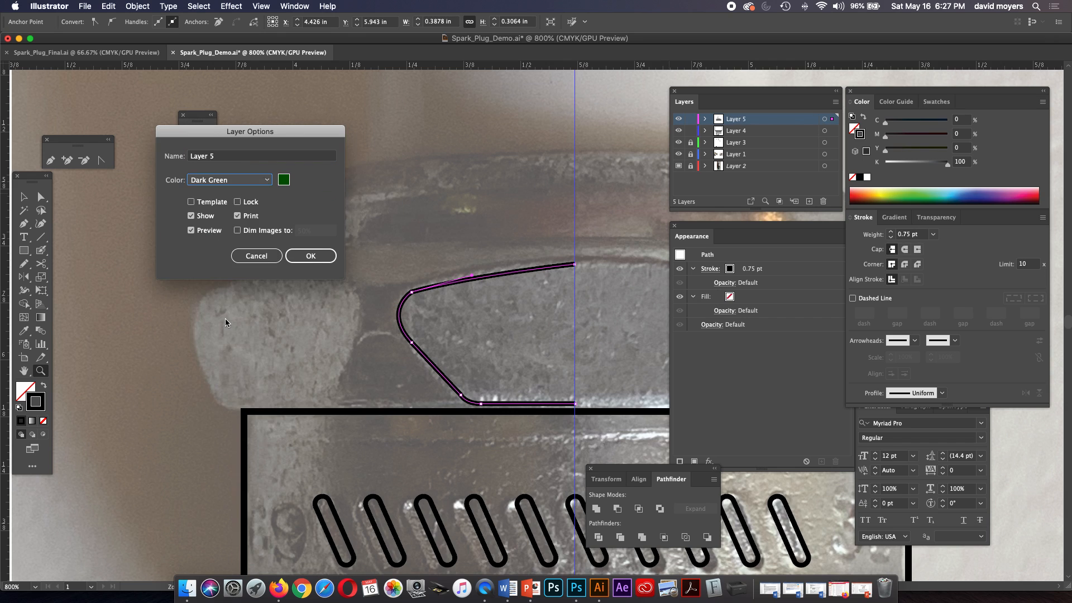
{"action": "left_click", "coordinate": [304, 255]}
Adjust the half outline's upper-left and lower-left anchor points to follow the hex face in the photo.
{"action": "left_click", "coordinate": [40, 196]}
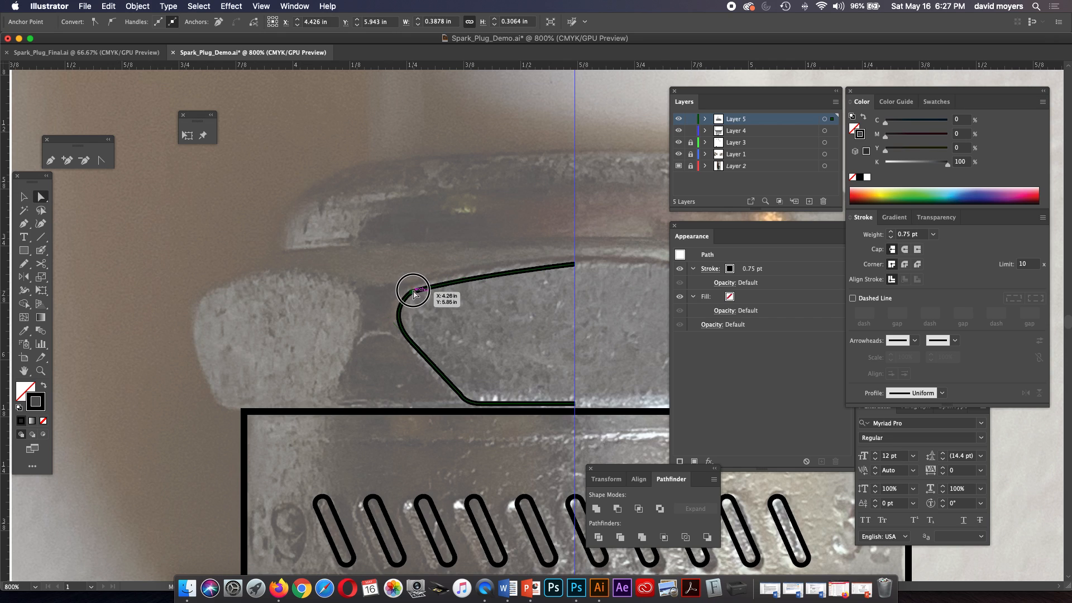
{"action": "left_click", "coordinate": [412, 291]}
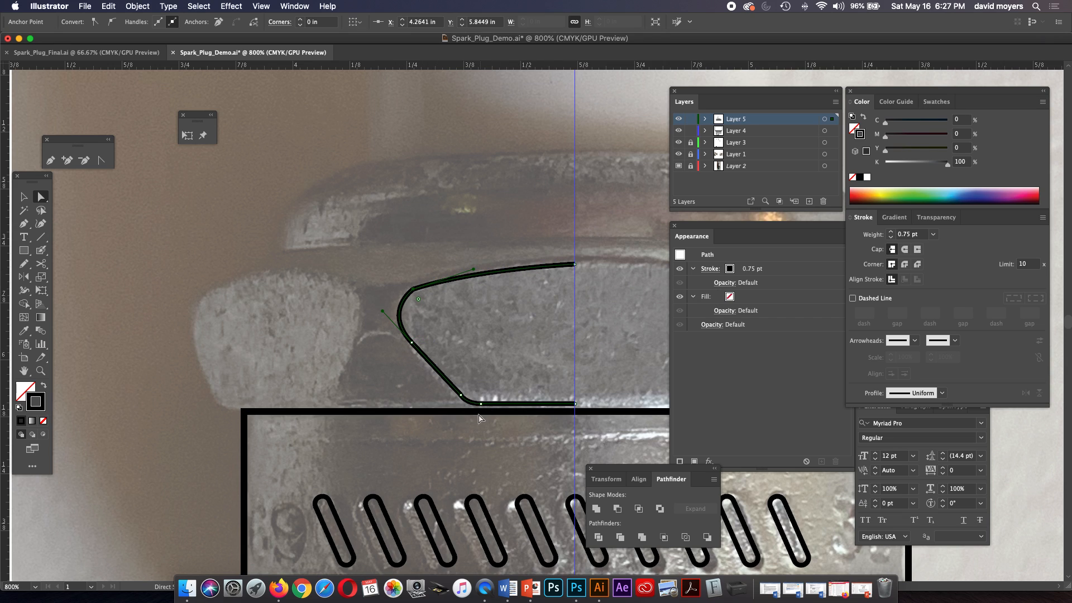
{"action": "left_click_drag", "start_coordinate": [461, 395], "coordinate": [457, 398]}
{"action": "left_click", "coordinate": [438, 377]}
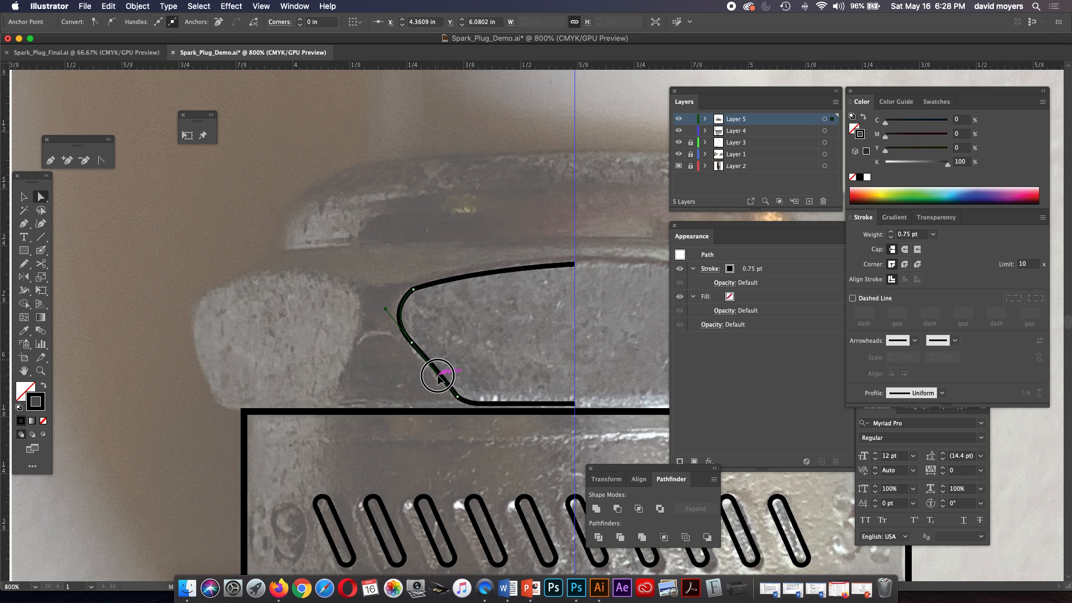
{"action": "left_click", "coordinate": [457, 373]}
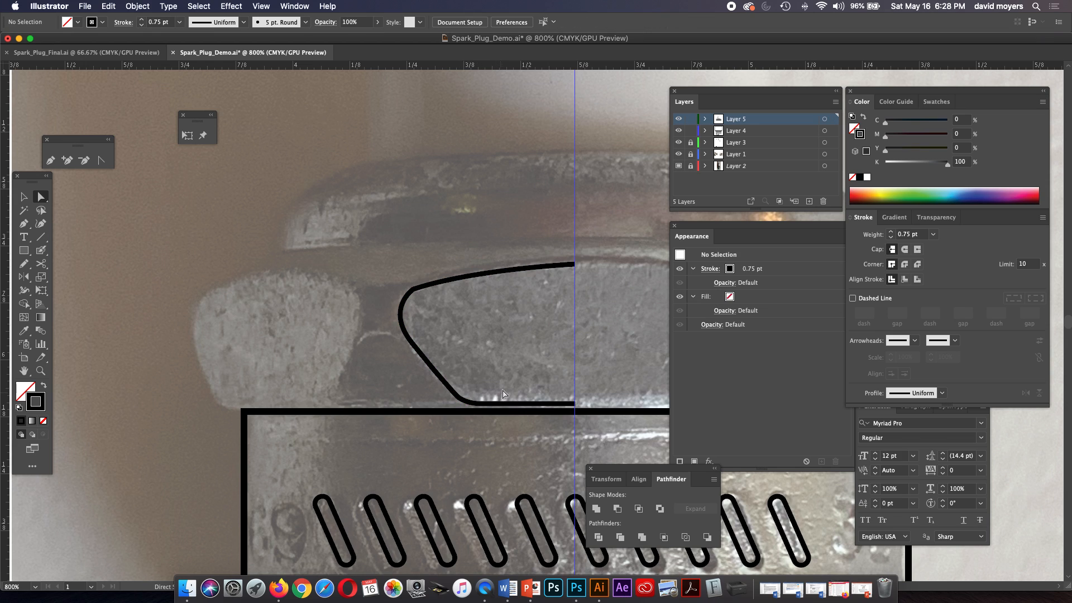
{"action": "left_click_drag", "start_coordinate": [413, 289], "coordinate": [384, 305]}
{"action": "left_click", "coordinate": [418, 314]}
Select the entire left-half outline of the hex nut's central face.
{"action": "key", "text": "super+minus"}
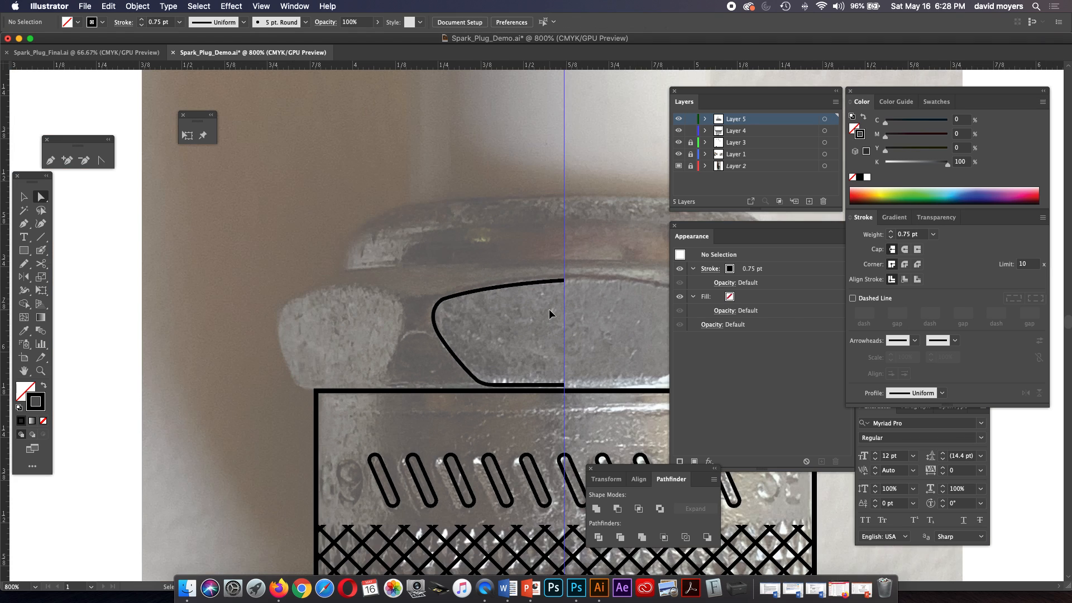
{"action": "key", "text": "super+minus"}
{"action": "key", "text": "super+minus"}
{"action": "key", "text": "super+minus"}
{"action": "left_click_drag", "start_coordinate": [548, 309], "coordinate": [451, 309]}
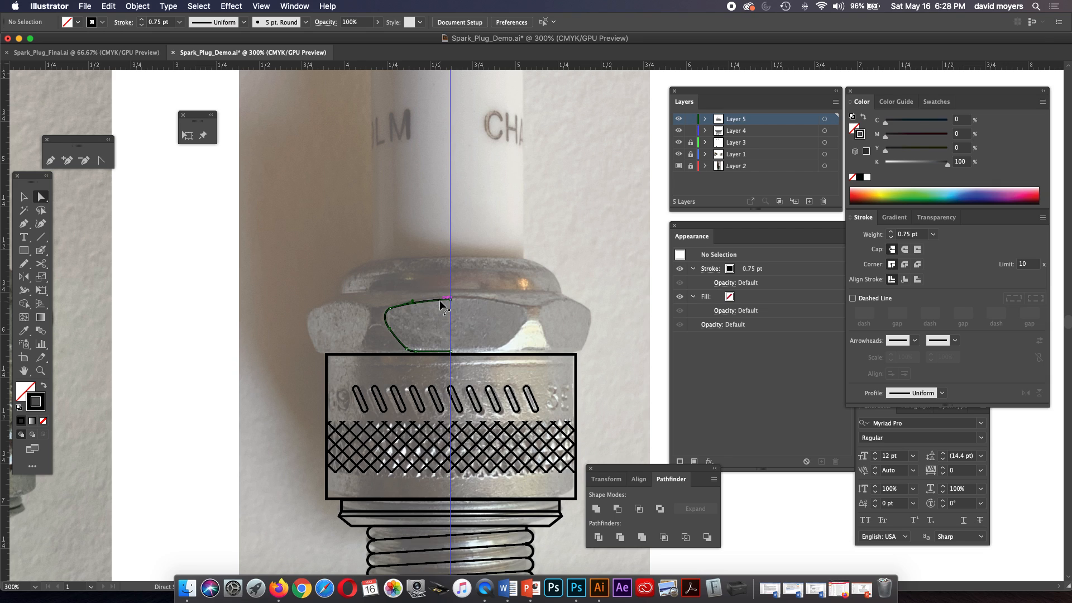
{"action": "left_click", "coordinate": [440, 300]}
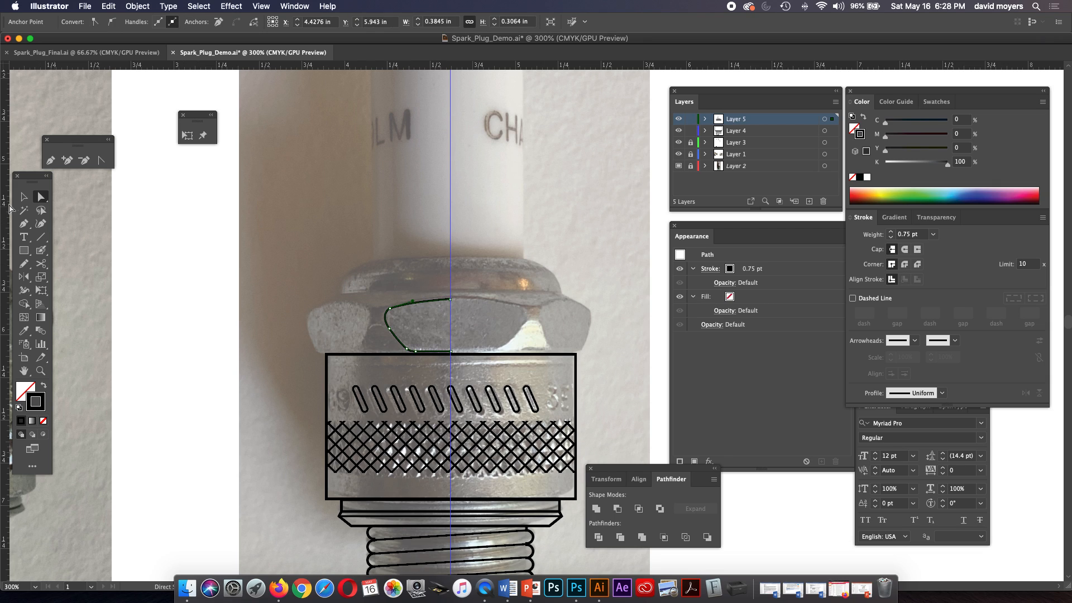
{"action": "left_click", "coordinate": [24, 196]}
{"action": "left_click", "coordinate": [433, 325]}
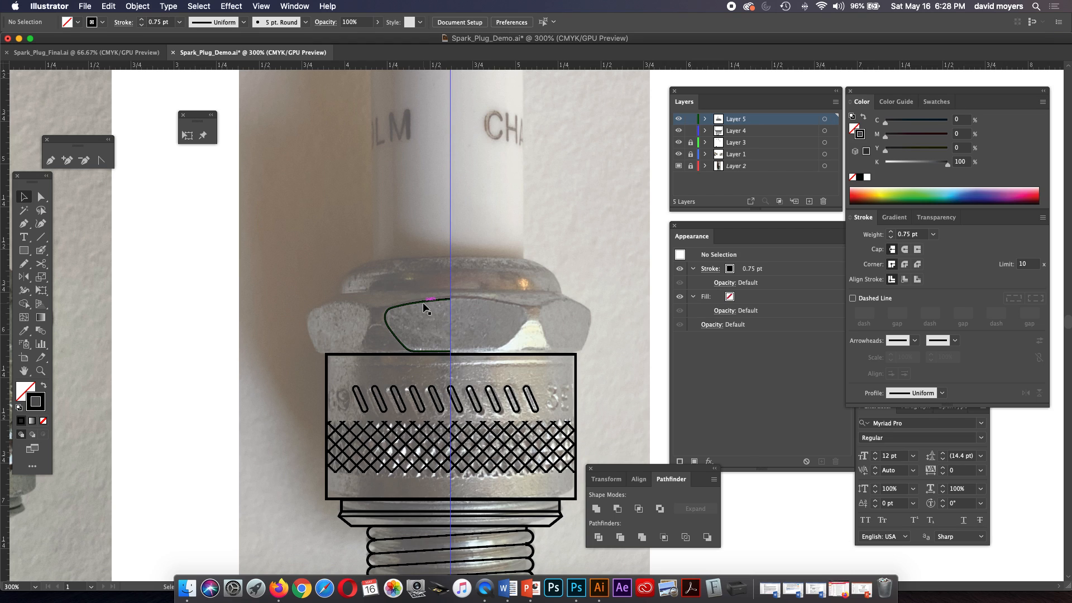
{"action": "left_click", "coordinate": [423, 303]}
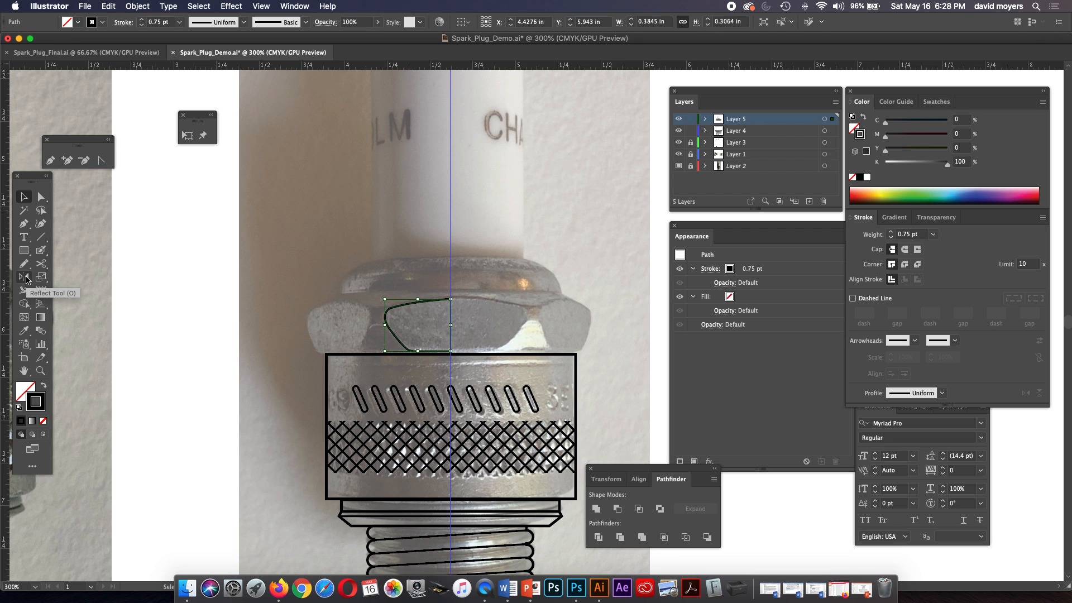
Reflect a copy of the left-half outline across the vertical axis at the centre guide to form the hex face's right half.
{"action": "left_click_drag", "start_coordinate": [32, 176], "coordinate": [187, 173]}
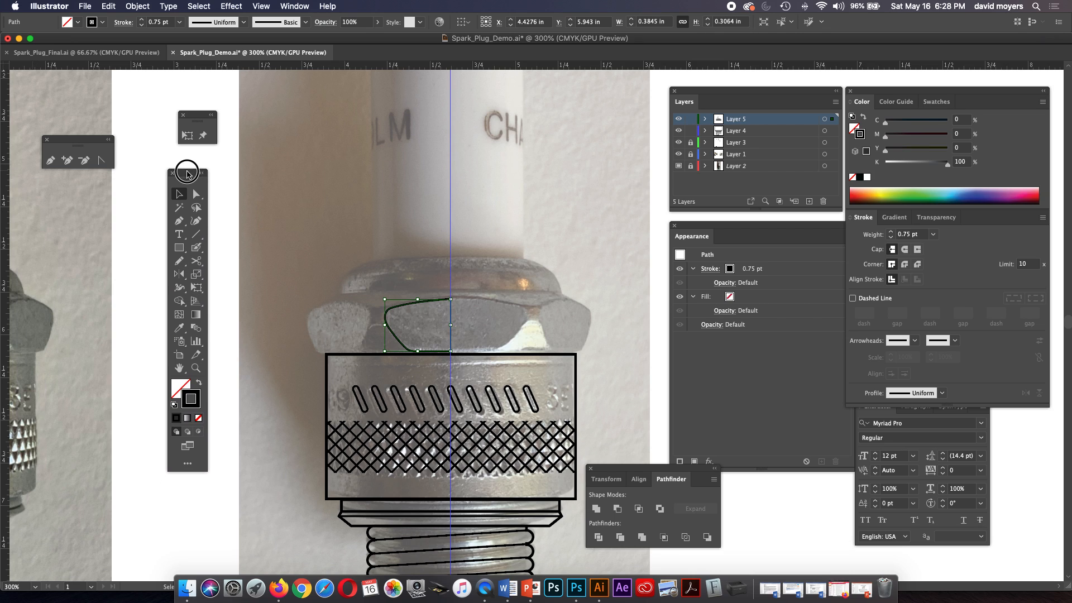
{"action": "left_click", "coordinate": [179, 275]}
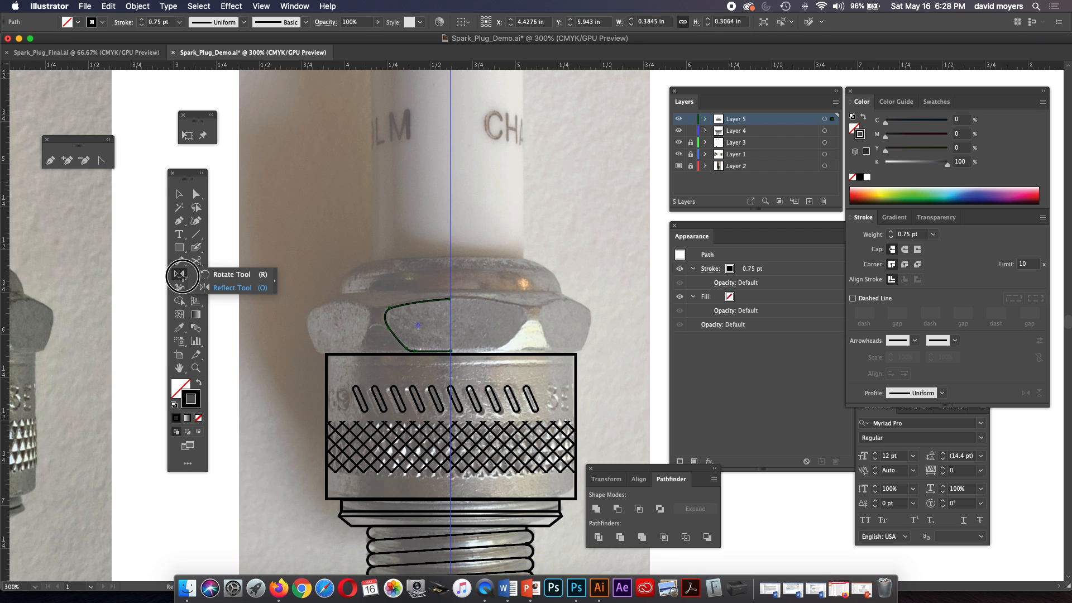
{"action": "left_click_drag", "start_coordinate": [183, 277], "coordinate": [209, 288]}
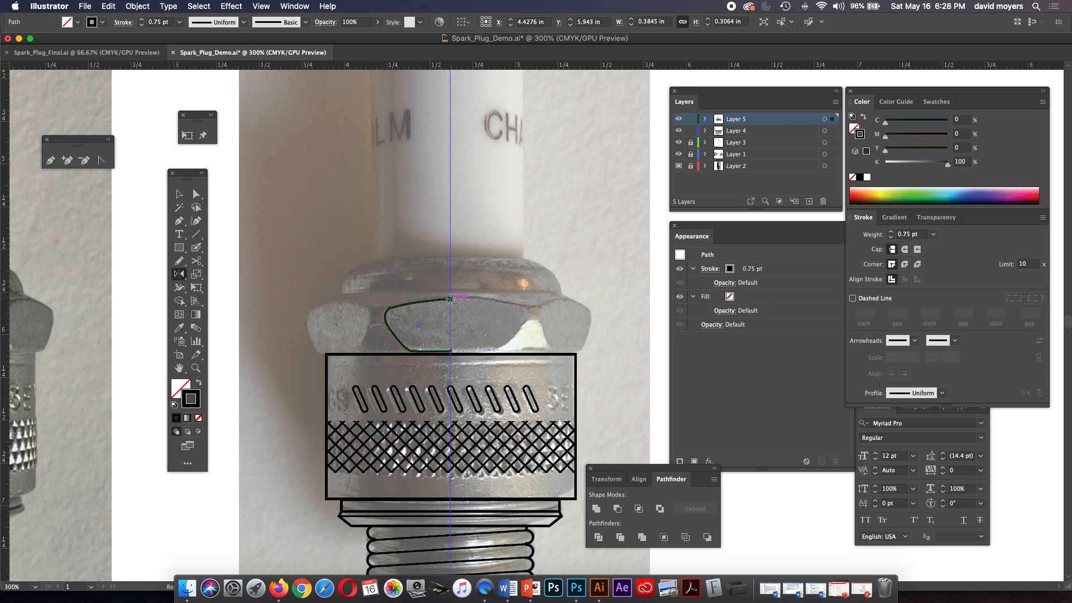
{"action": "key", "text": "z"}
{"action": "left_click", "coordinate": [466, 314]}
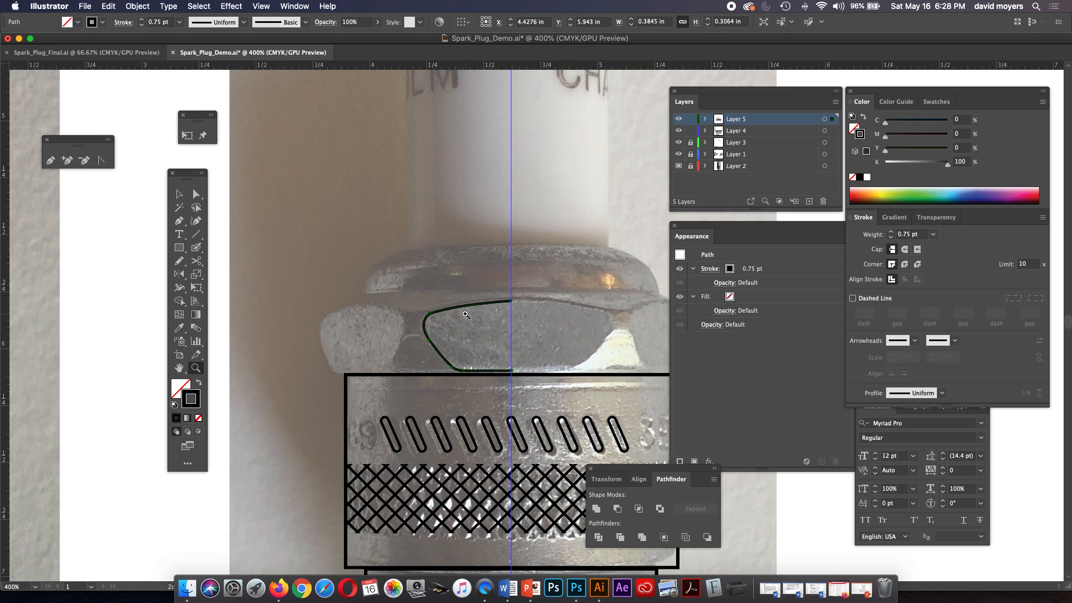
{"action": "left_click", "coordinate": [537, 334]}
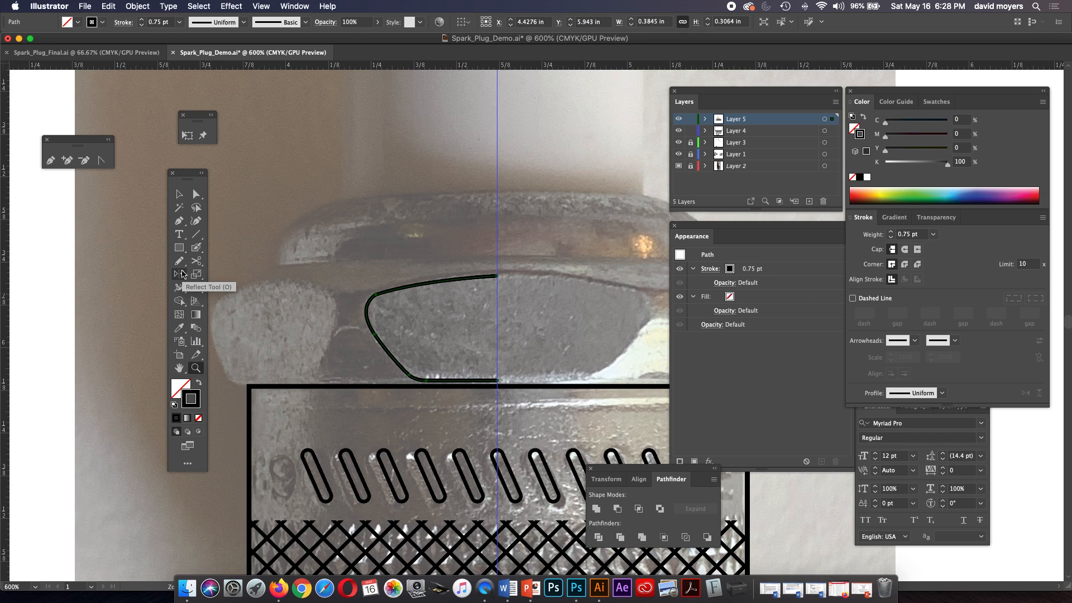
{"action": "left_click", "coordinate": [183, 274]}
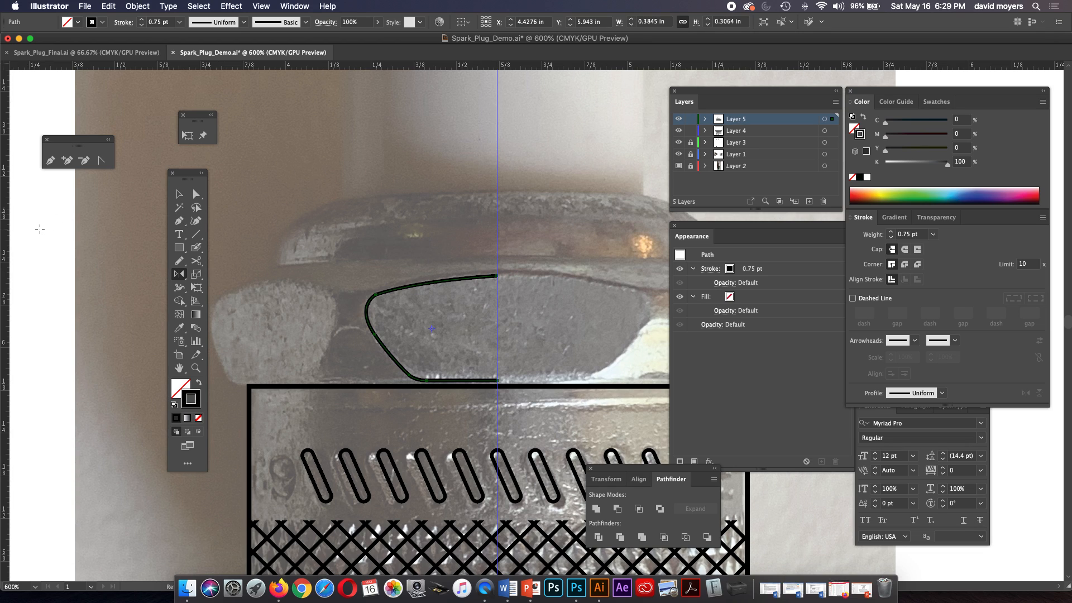
{"action": "left_click", "coordinate": [498, 276], "text": "alt"}
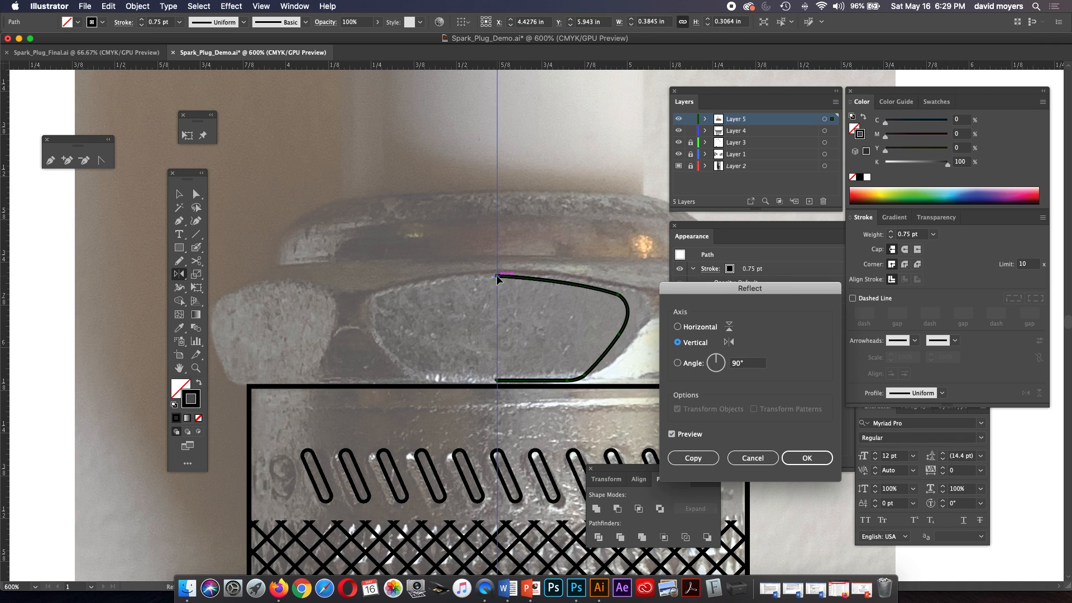
{"action": "left_click", "coordinate": [705, 461]}
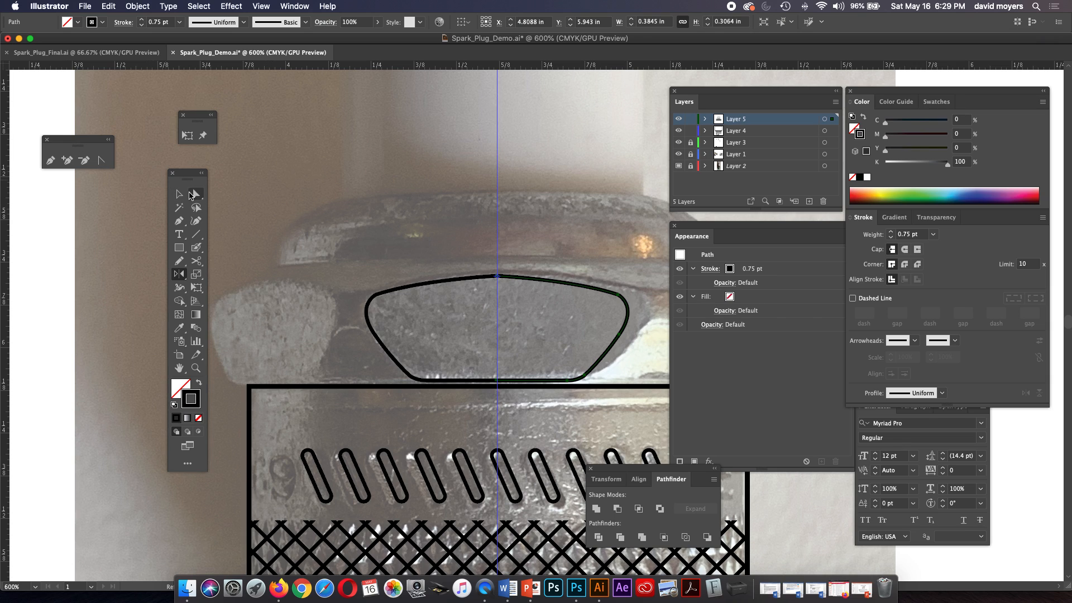
Select the two halves' top endpoints at the centre guide and try to join them.
{"action": "left_click", "coordinate": [195, 194]}
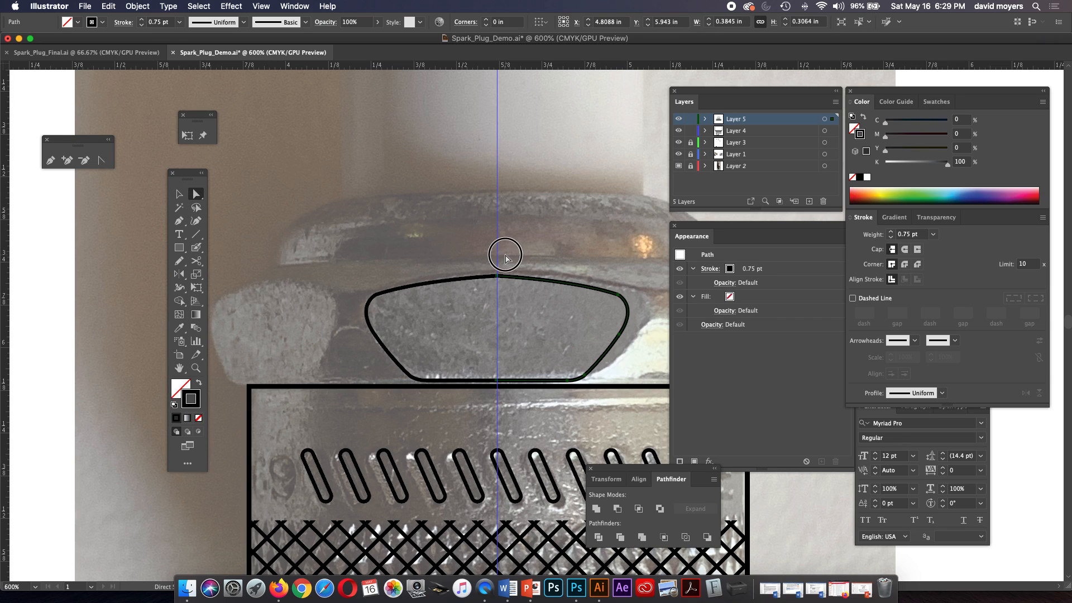
{"action": "left_click", "coordinate": [507, 262]}
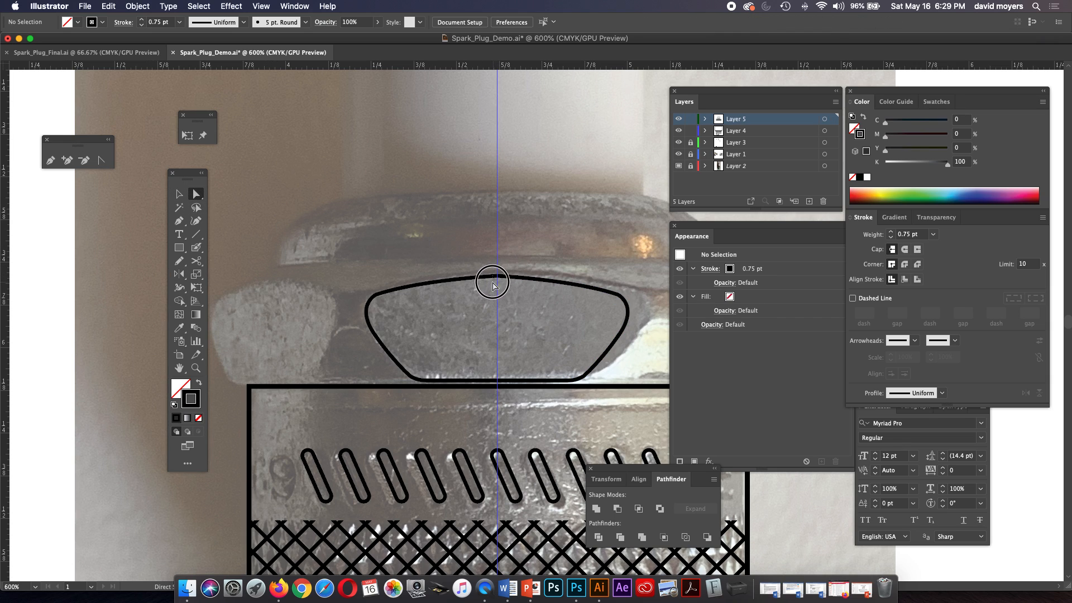
{"action": "left_click", "coordinate": [488, 287]}
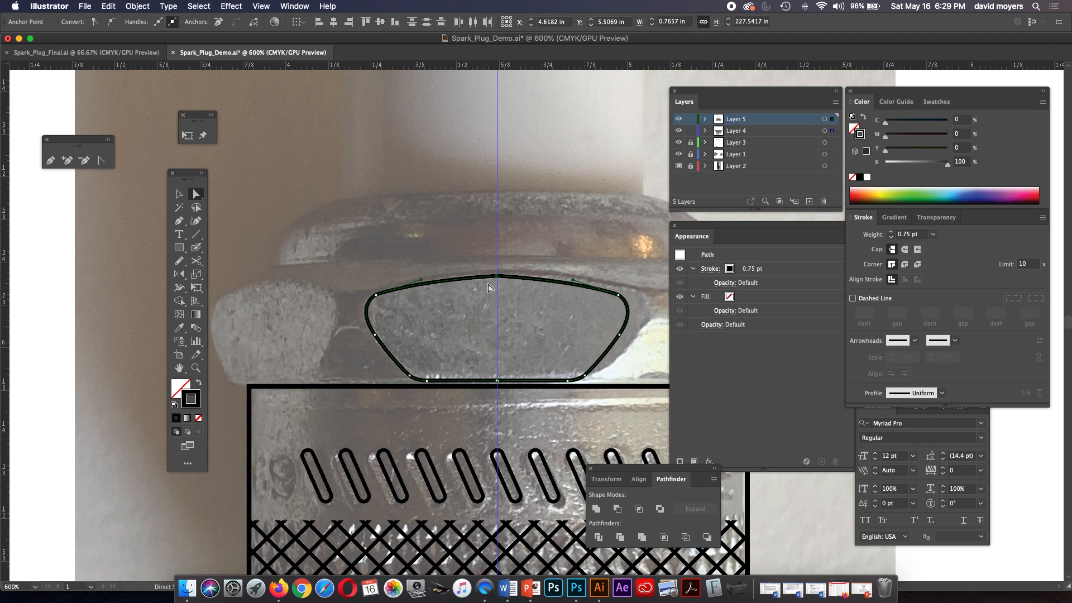
{"action": "left_click", "coordinate": [490, 252]}
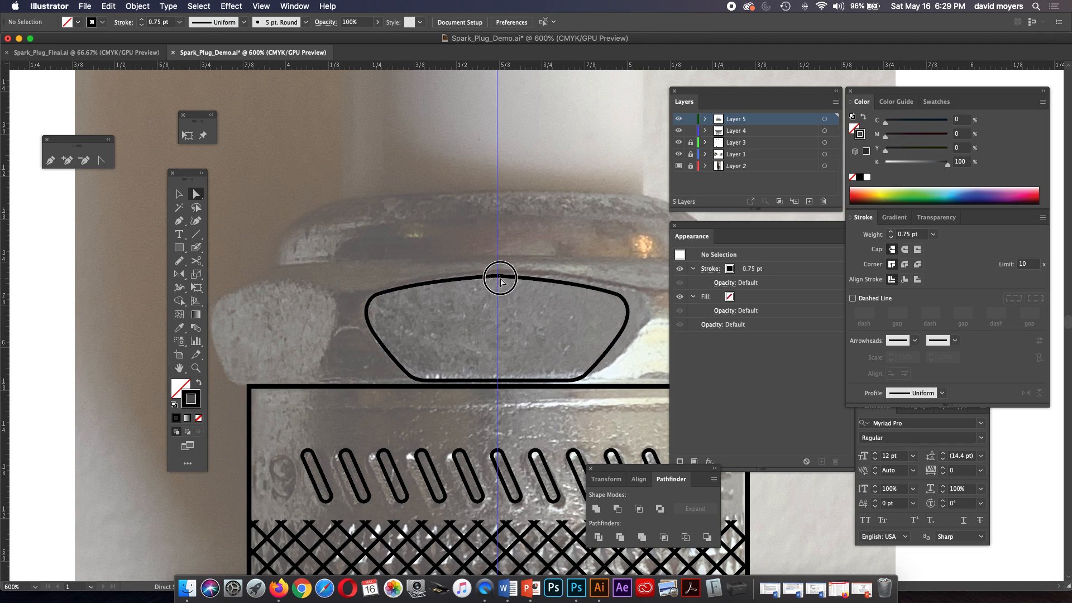
{"action": "left_click", "coordinate": [510, 275]}
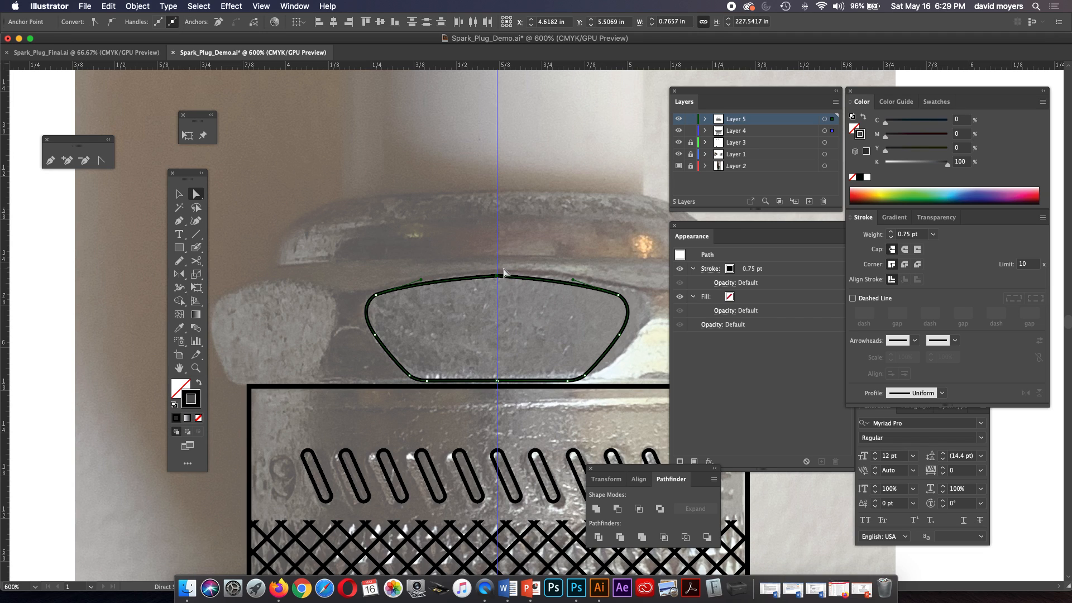
{"action": "key", "text": "v"}
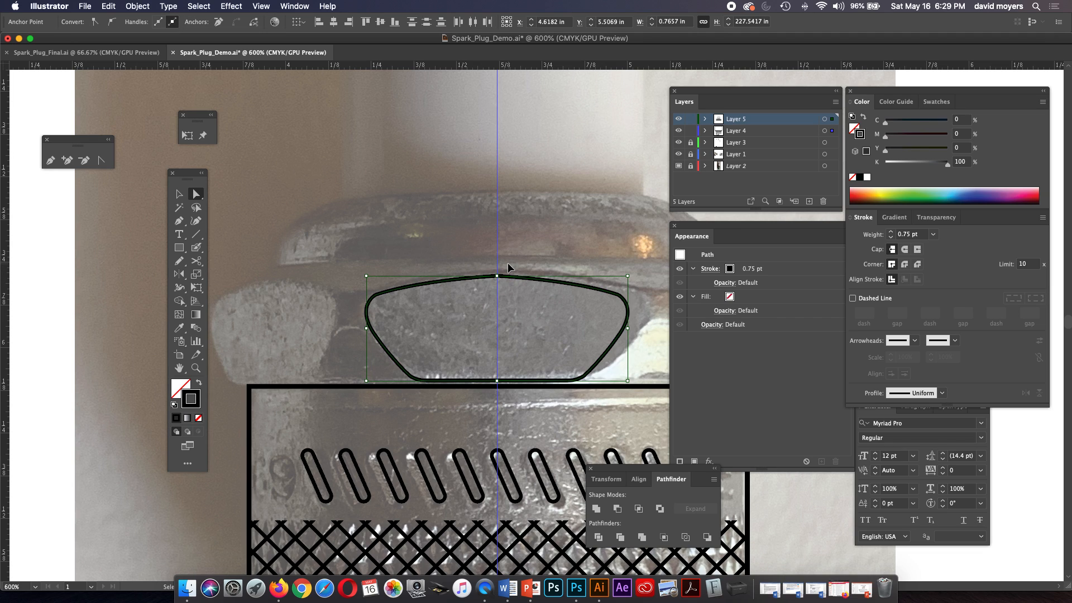
{"action": "key", "text": "super+j"}
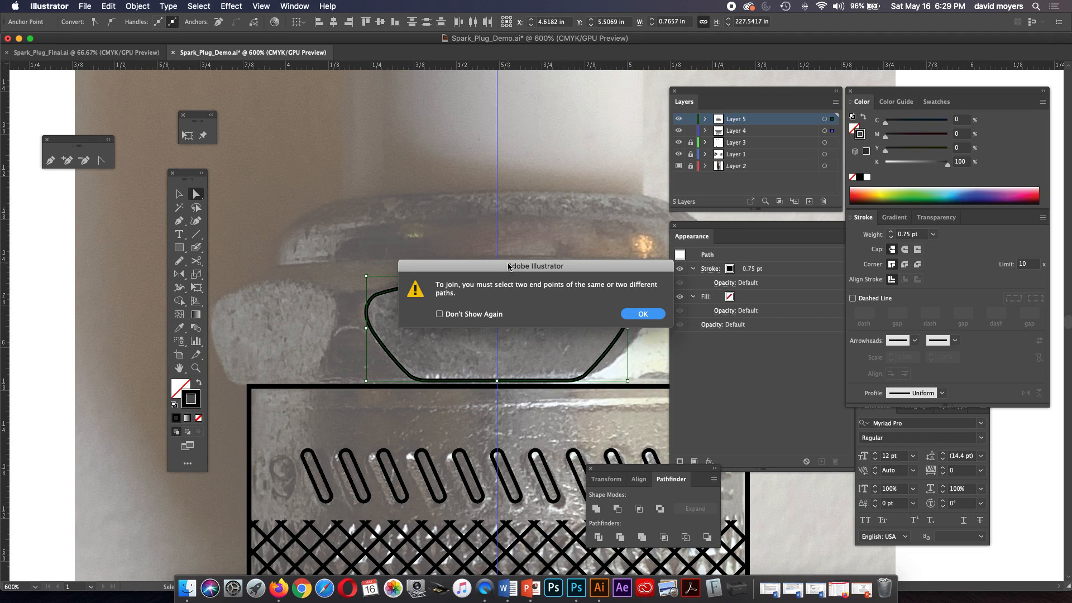
{"action": "left_click_drag", "start_coordinate": [509, 267], "coordinate": [367, 180]}
{"action": "left_click", "coordinate": [501, 229]}
{"action": "left_click", "coordinate": [524, 247]}
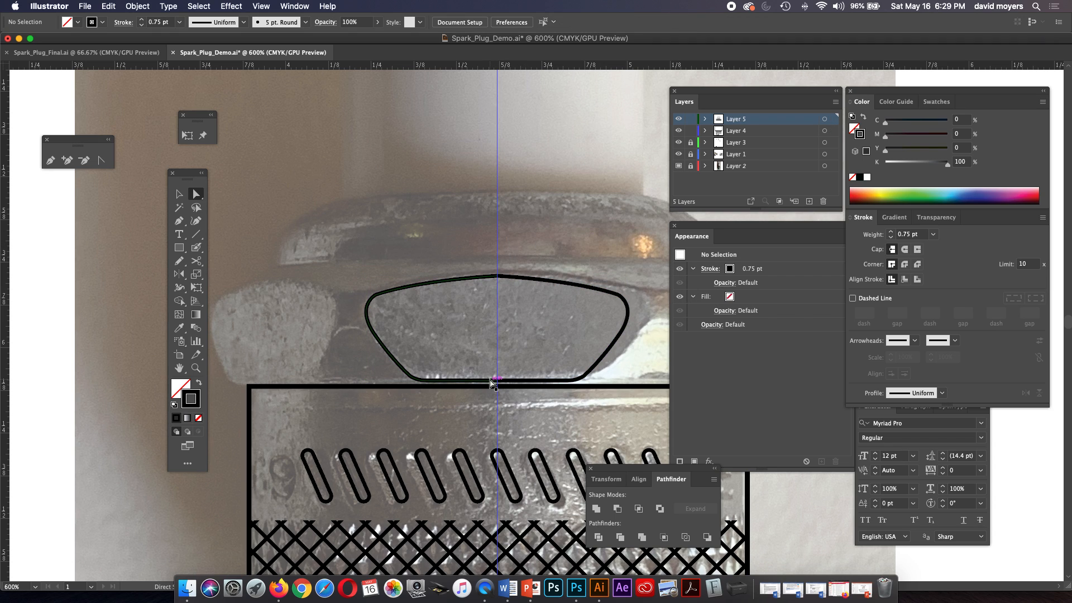
Try to join the two halves' bottom endpoints at the centre guide.
{"action": "left_click", "coordinate": [496, 381]}
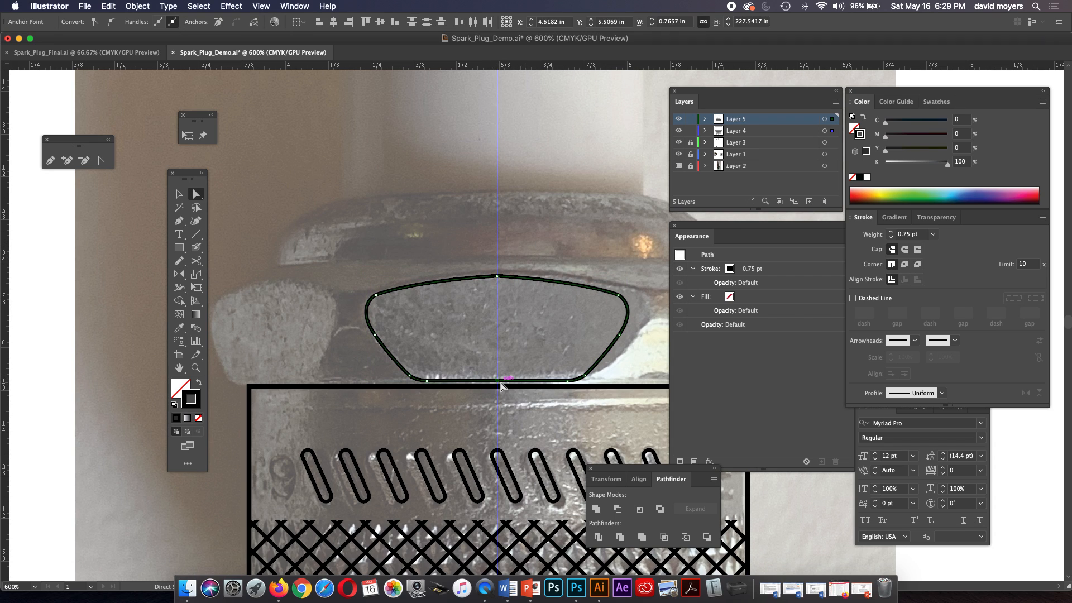
{"action": "key", "text": "super+j"}
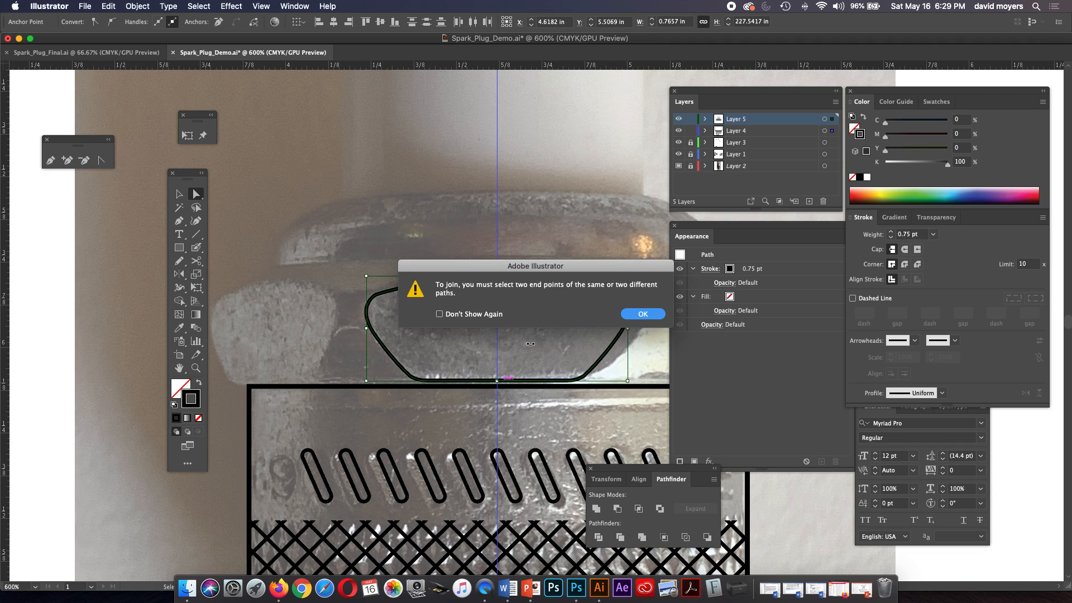
{"action": "left_click", "coordinate": [643, 314]}
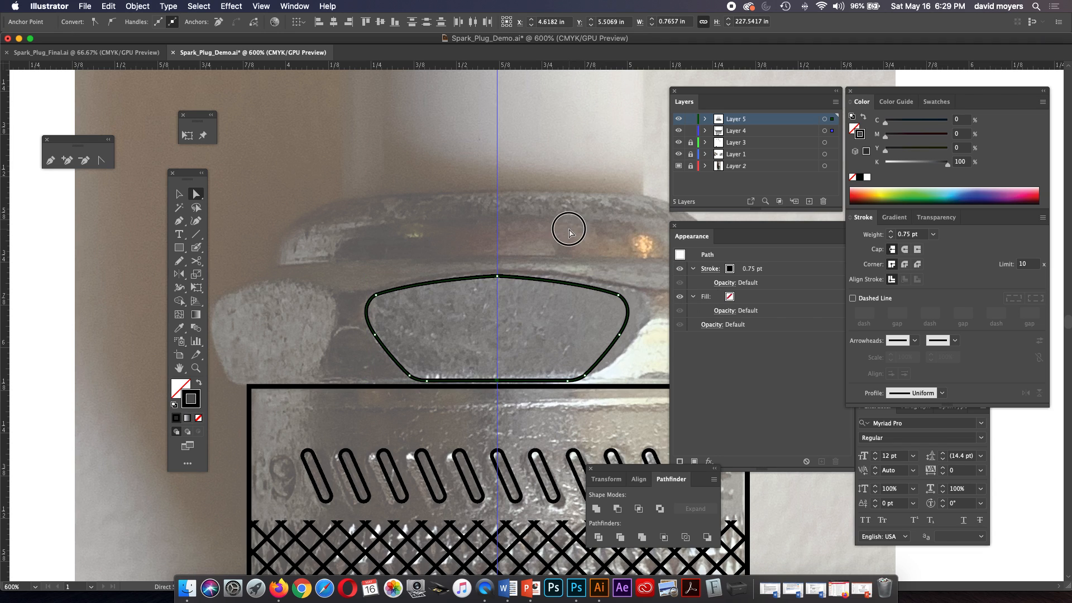
Try to select only the overlapping top endpoints of both half outlines at the centre guide.
{"action": "left_click", "coordinate": [566, 227]}
{"action": "left_click", "coordinate": [506, 277]}
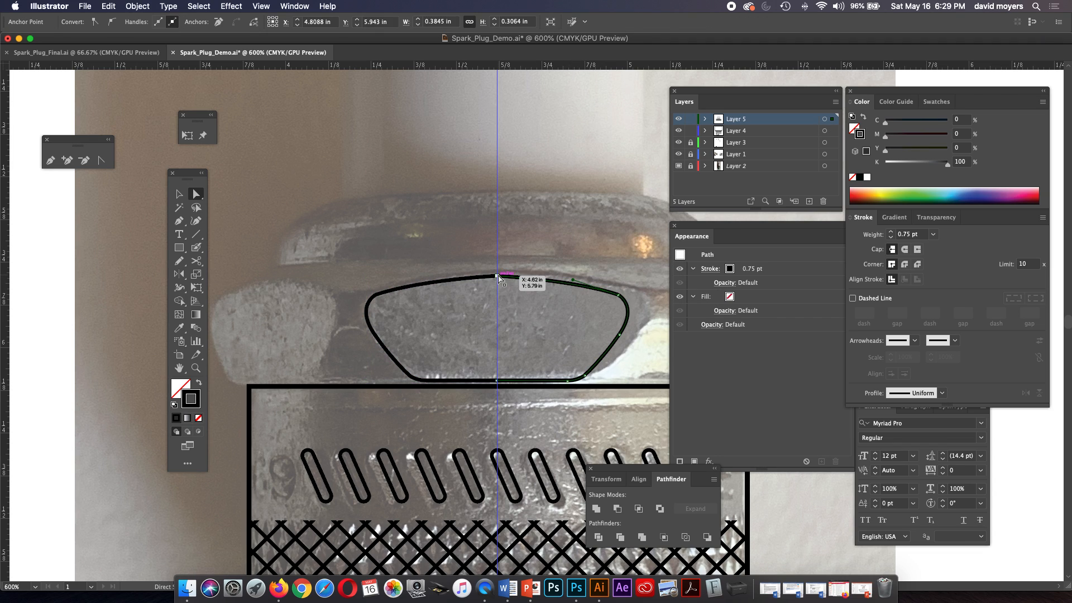
{"action": "key", "text": "z"}
{"action": "left_click", "coordinate": [508, 280]}
{"action": "left_click", "coordinate": [554, 323]}
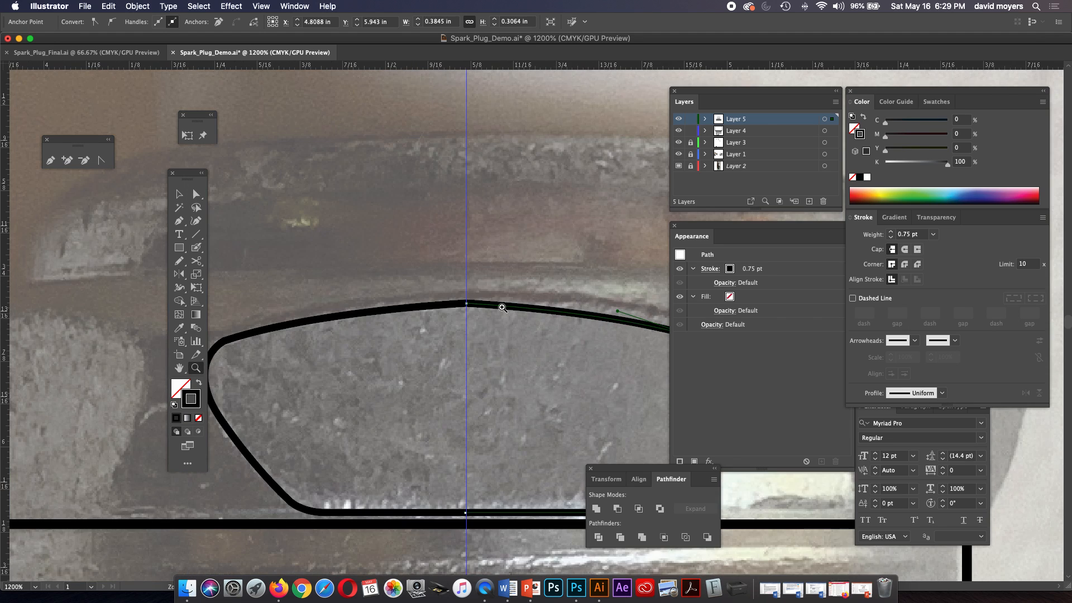
{"action": "left_click", "coordinate": [499, 324]}
{"action": "left_click", "coordinate": [500, 321]}
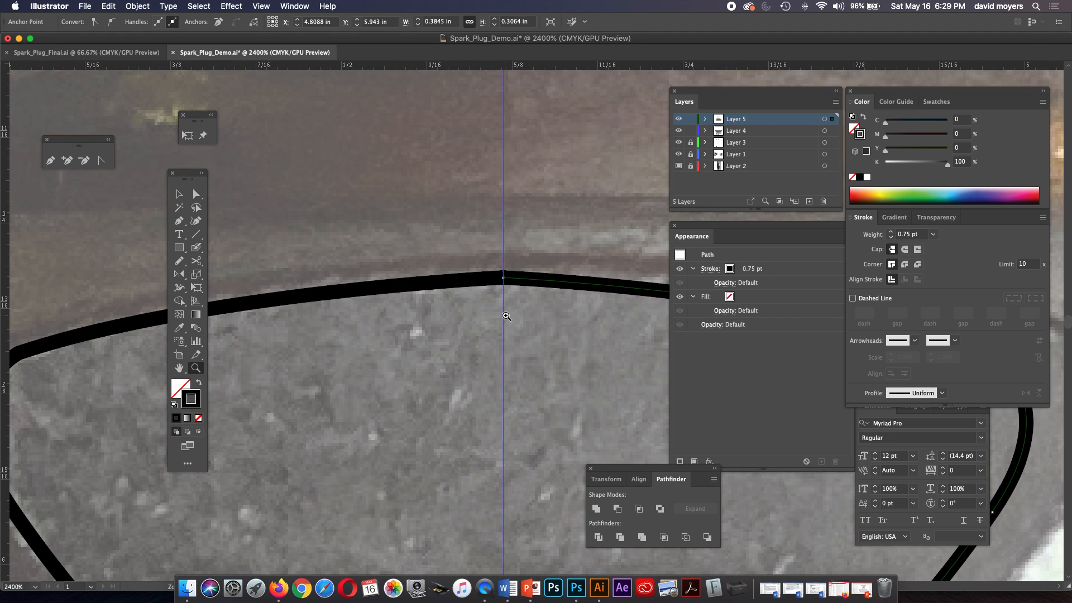
{"action": "left_click", "coordinate": [196, 194]}
{"action": "left_click", "coordinate": [504, 278]}
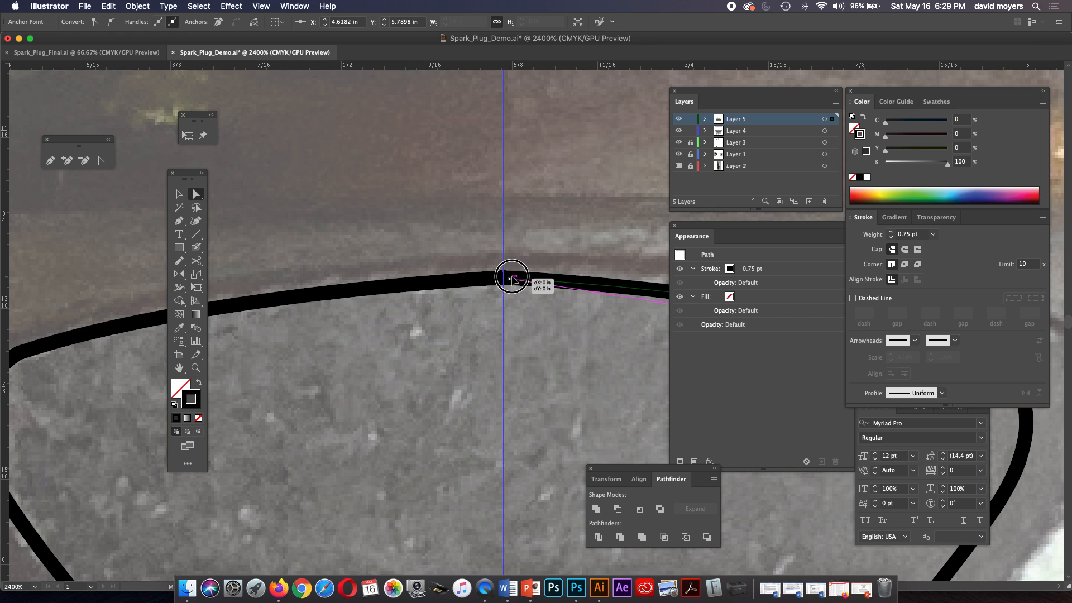
{"action": "left_click", "coordinate": [509, 258]}
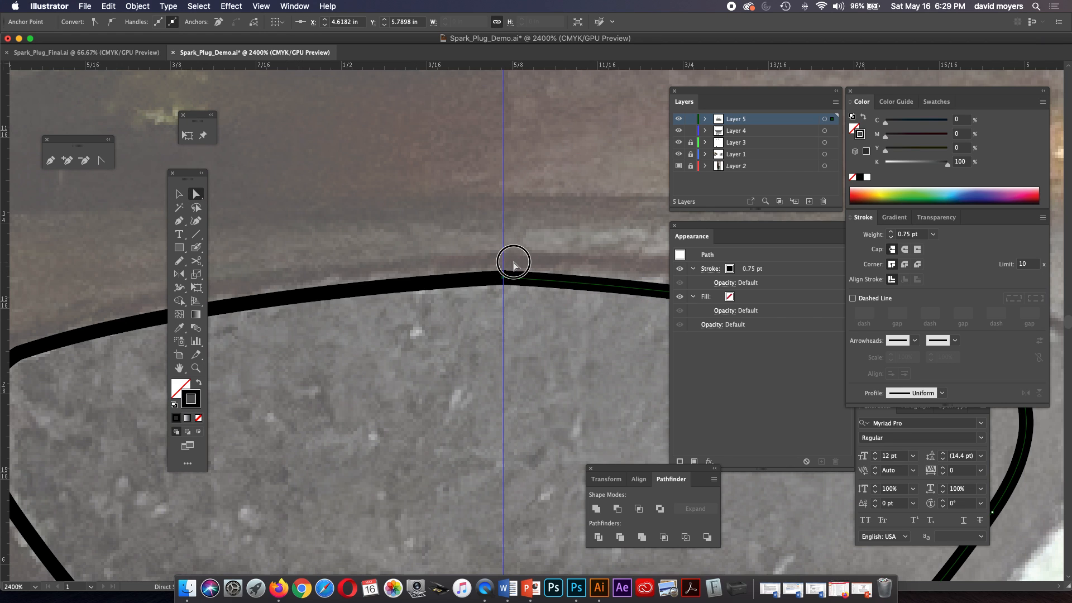
{"action": "left_click", "coordinate": [505, 277]}
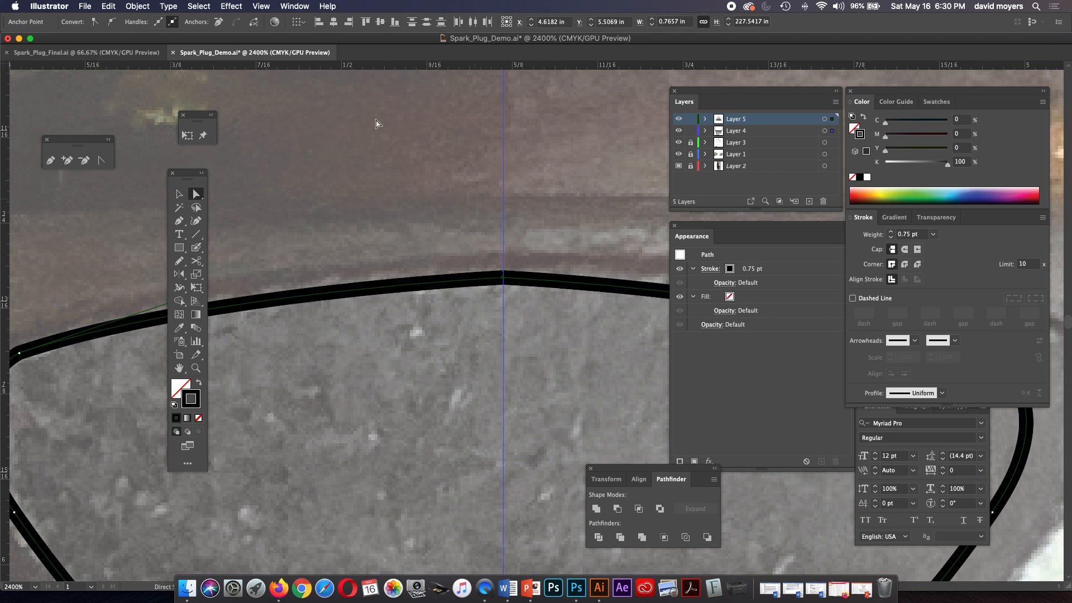
Unite the two half outlines of the hex face into one shape with Pathfinder.
{"action": "left_click", "coordinate": [134, 7]}
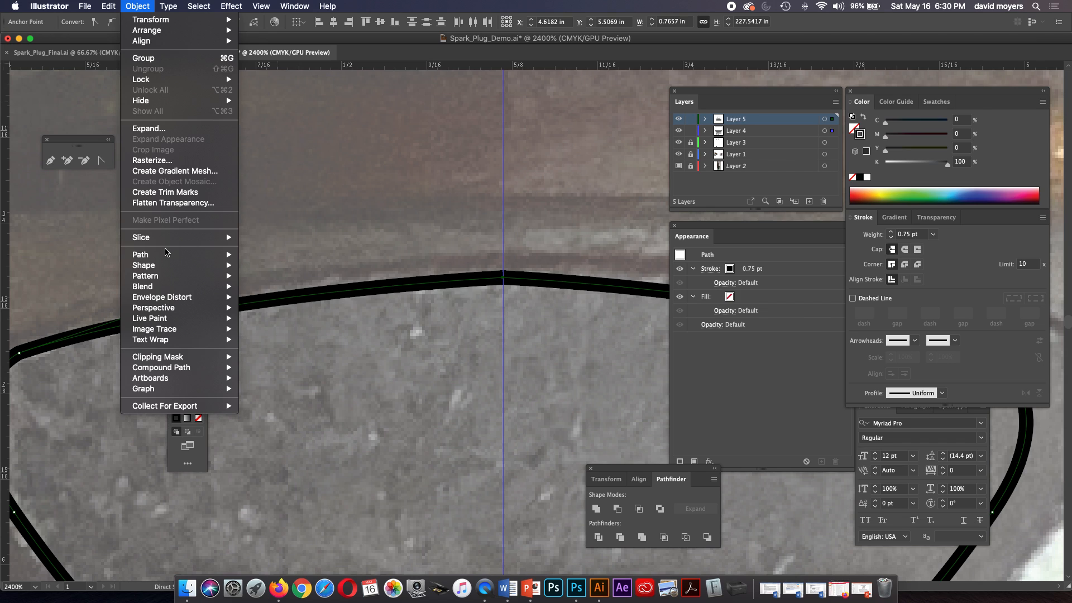
{"action": "mouse_move", "coordinate": [166, 254]}
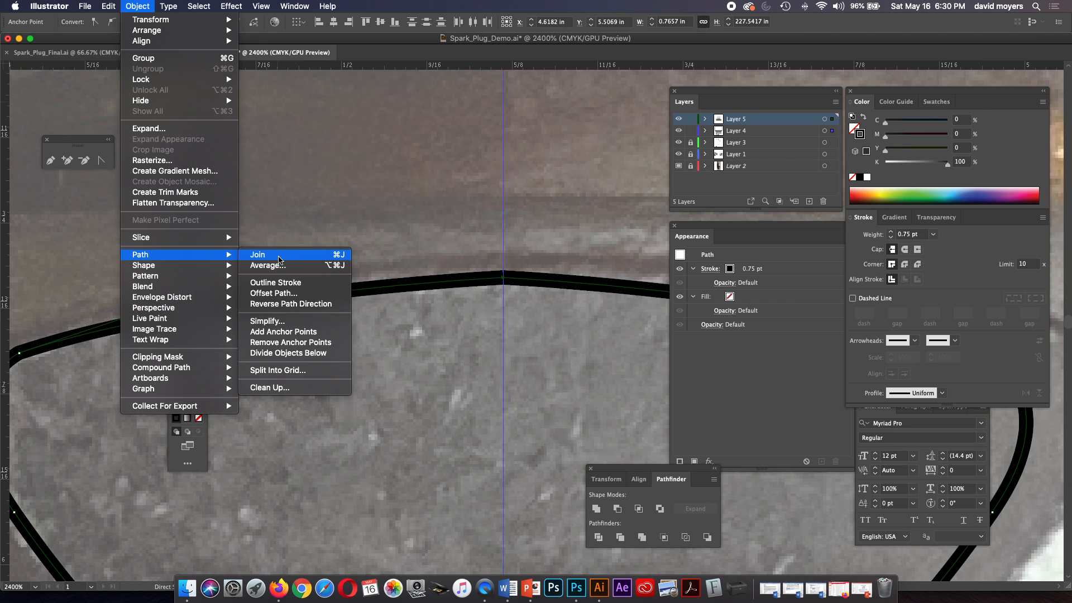
{"action": "left_click", "coordinate": [479, 349]}
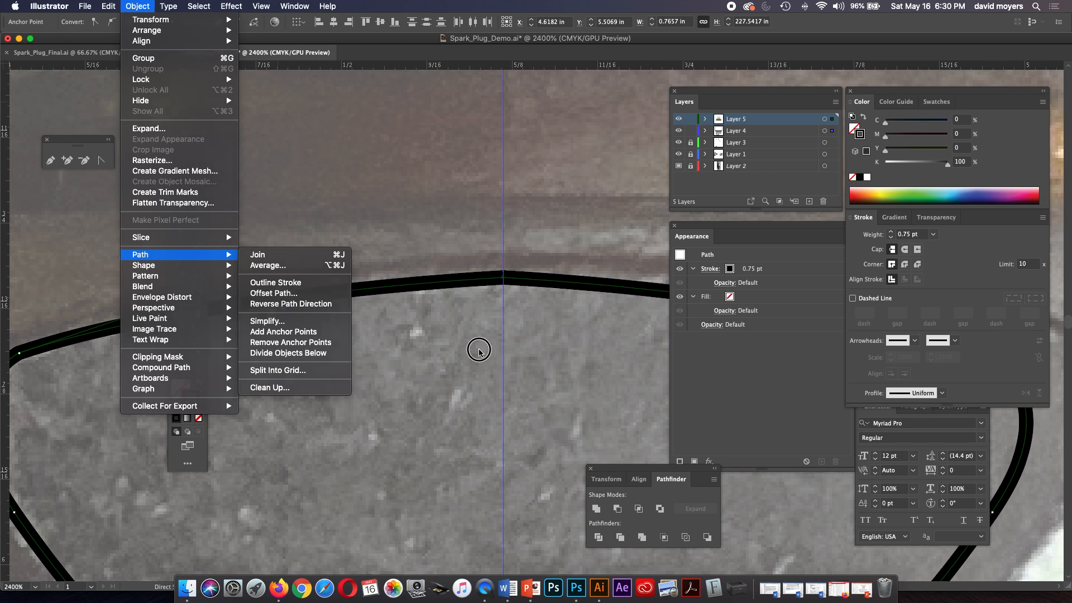
{"action": "left_click", "coordinate": [596, 509]}
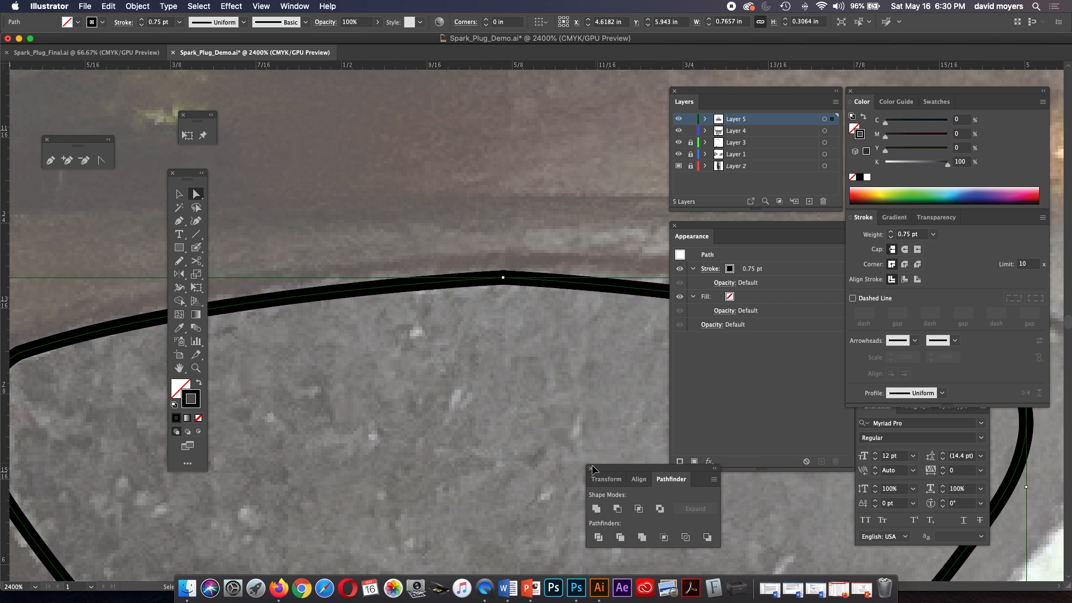
Undo the Unite operation and return the hex face to its left half plus the separate reflected copy.
{"action": "key", "text": "super+0"}
{"action": "key", "text": "super+;"}
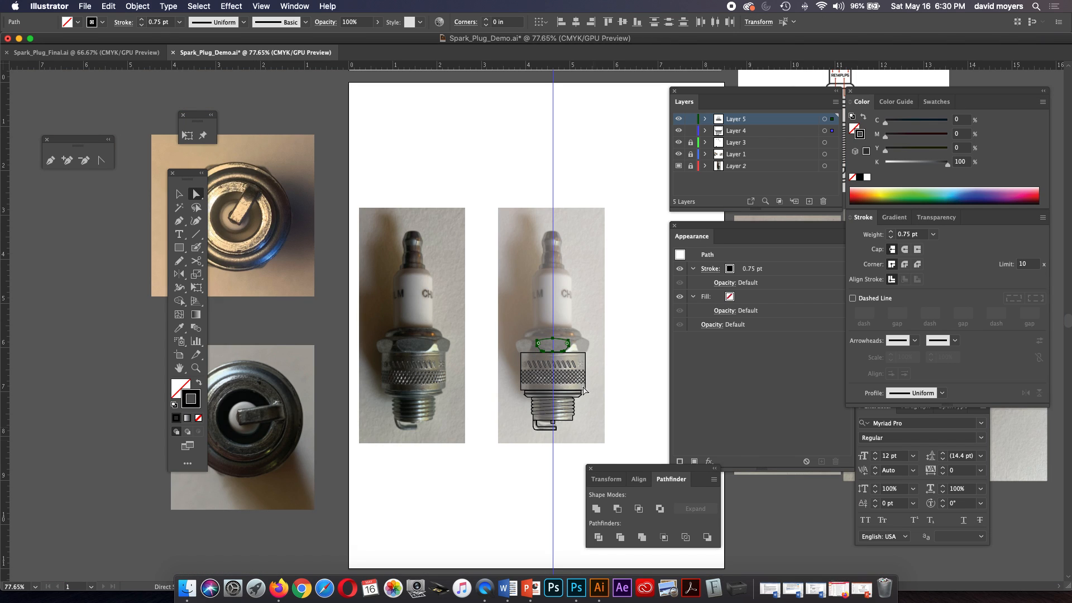
{"action": "key", "text": "z"}
{"action": "left_click_drag", "start_coordinate": [539, 331], "coordinate": [625, 395]}
{"action": "left_click", "coordinate": [593, 373]}
{"action": "left_click", "coordinate": [550, 342]}
{"action": "left_click", "coordinate": [480, 268]}
{"action": "left_click", "coordinate": [549, 342]}
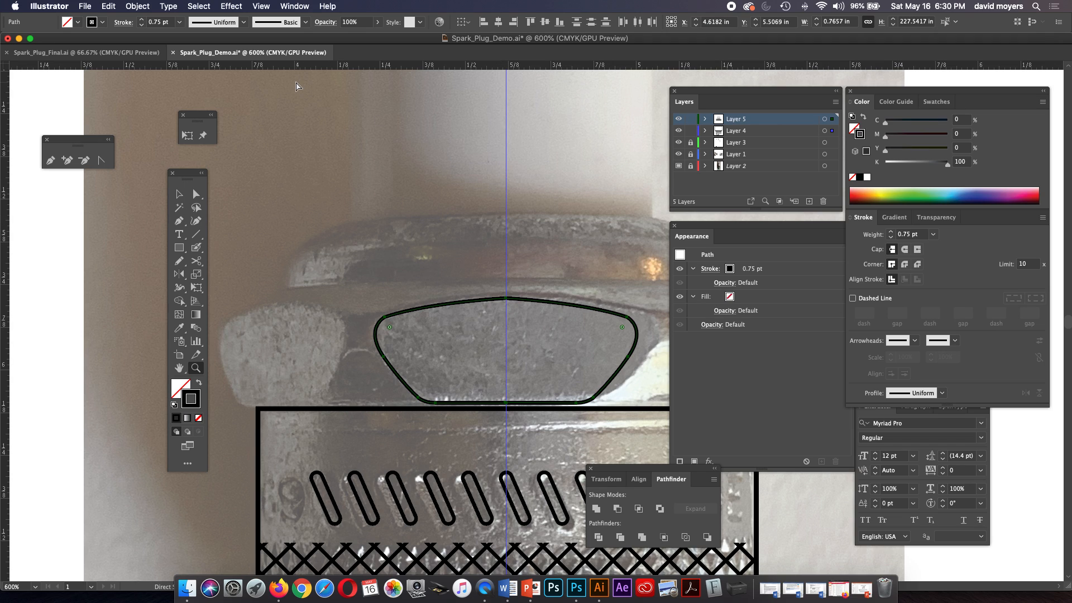
{"action": "key", "text": "Delete"}
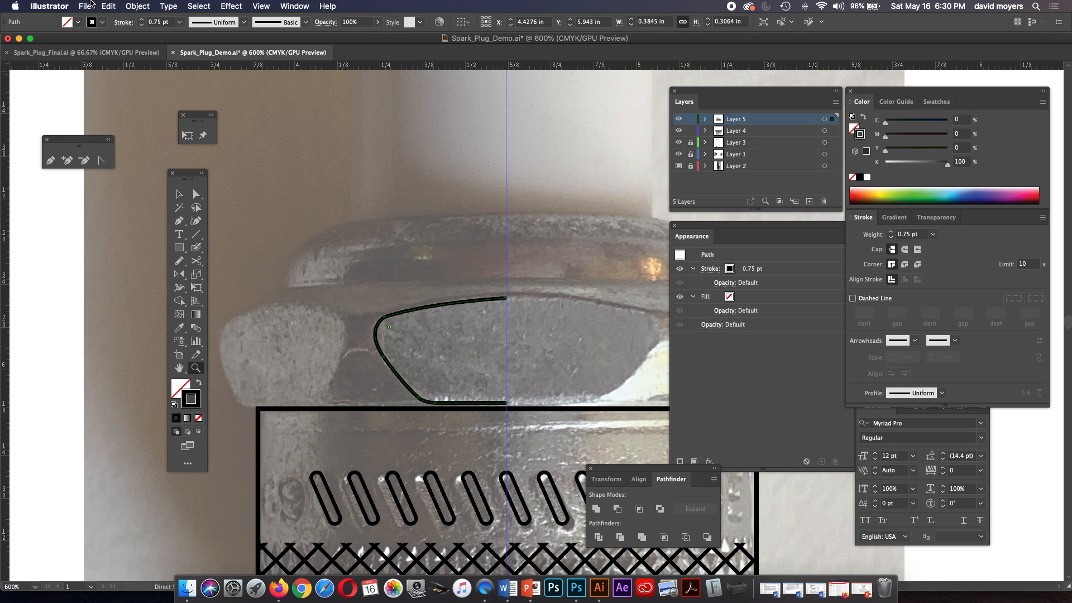
{"action": "left_click", "coordinate": [105, 5]}
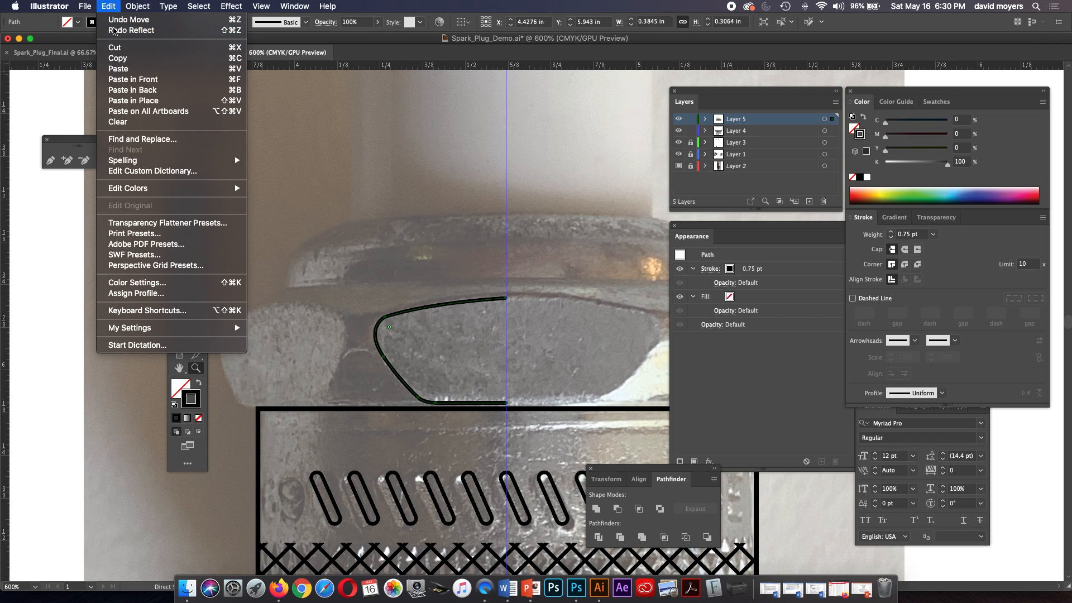
{"action": "left_click", "coordinate": [120, 19]}
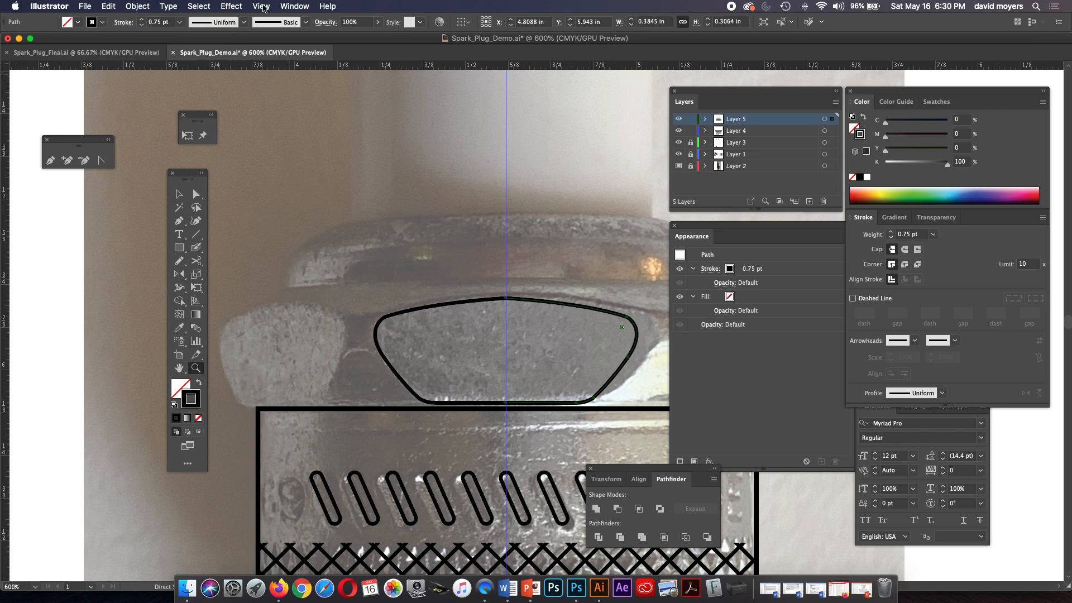
Lock the guides so the centre guide cannot be selected along with the artwork.
{"action": "left_click", "coordinate": [261, 6]}
{"action": "mouse_move", "coordinate": [310, 407]}
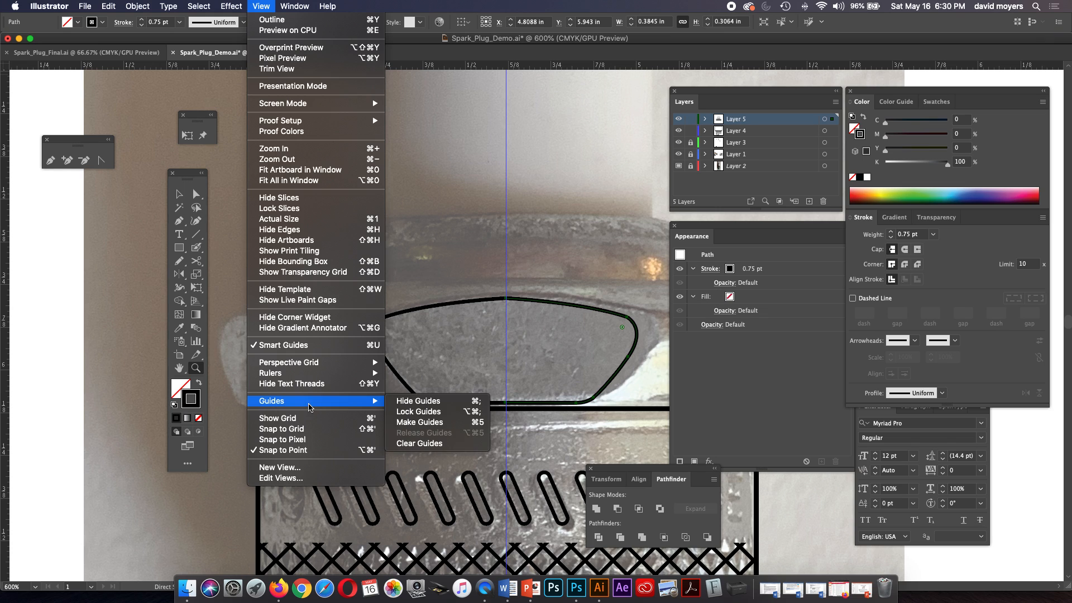
{"action": "left_click", "coordinate": [402, 411]}
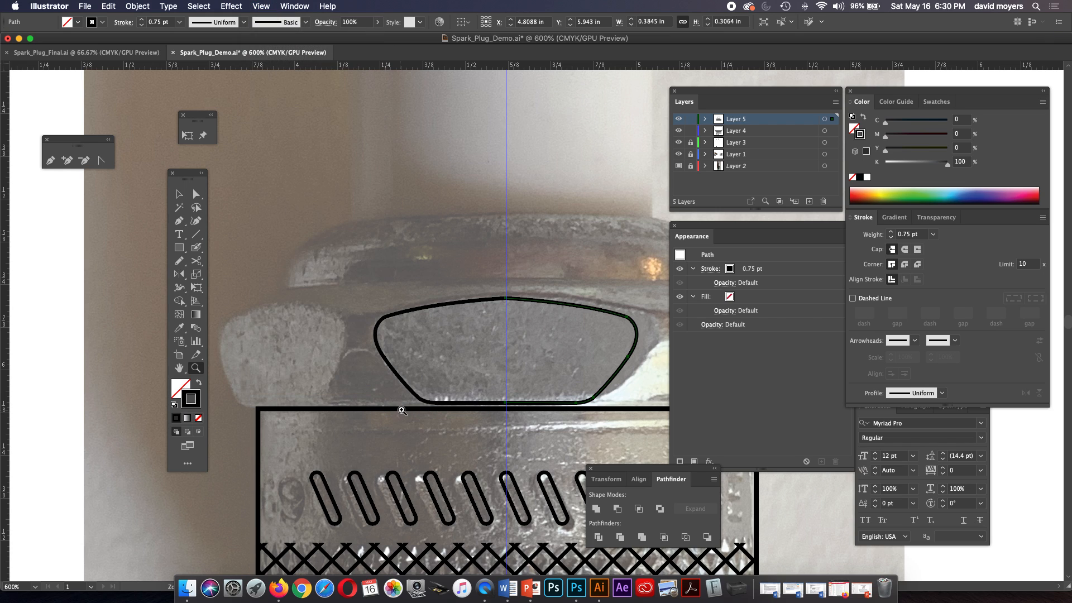
Select the overlapping top endpoints of both hex face halves at the centre guide and unite the outlines into one shape with Pathfinder.
{"action": "left_click", "coordinate": [196, 194]}
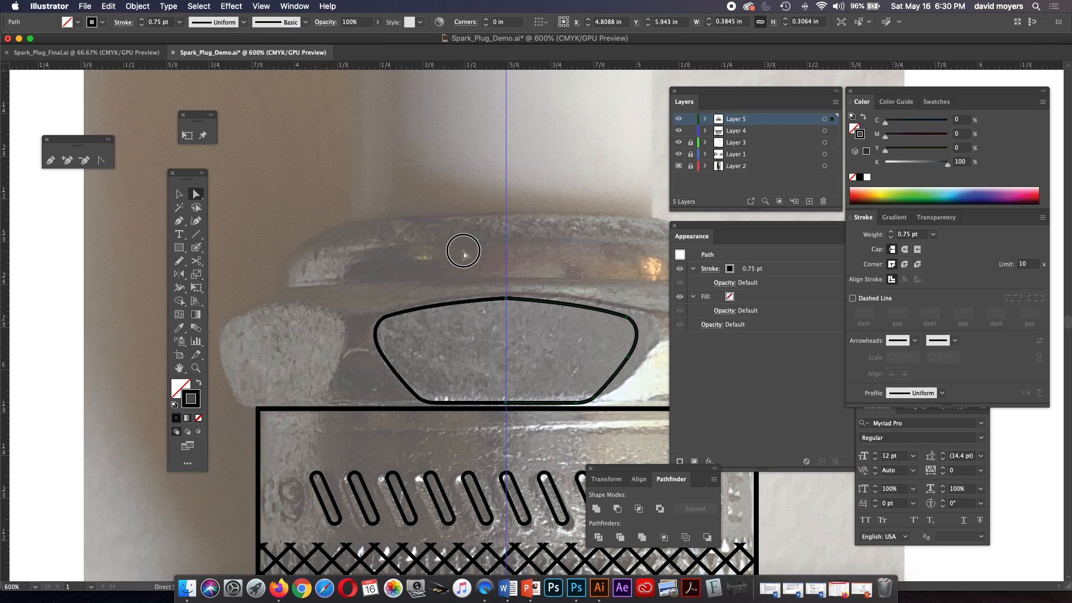
{"action": "left_click", "coordinate": [463, 251]}
{"action": "left_click_drag", "start_coordinate": [473, 266], "coordinate": [536, 322]}
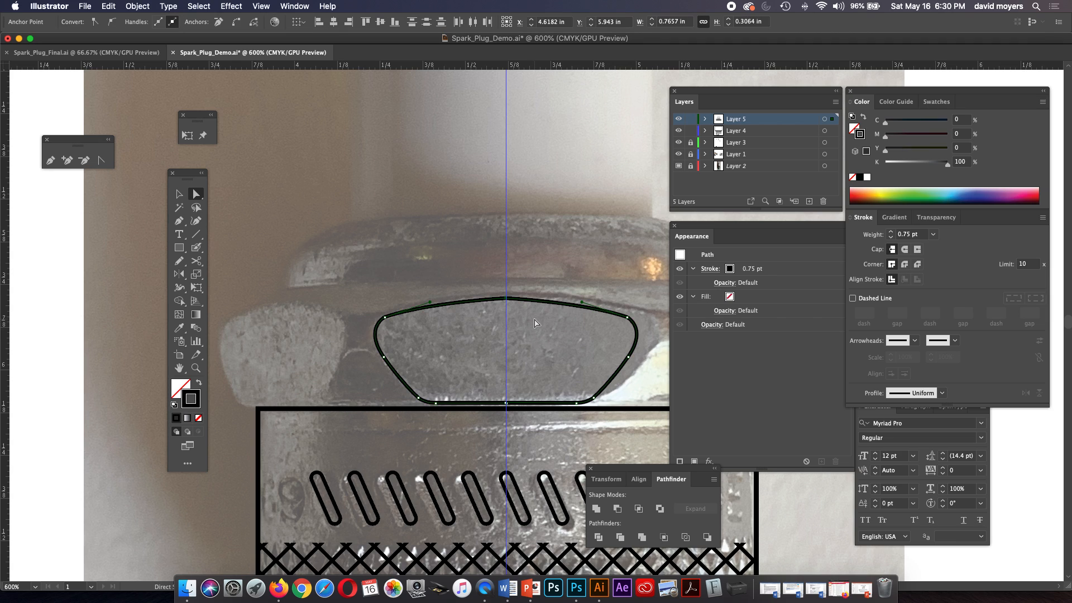
{"action": "left_click", "coordinate": [596, 509]}
{"action": "left_click", "coordinate": [540, 380]}
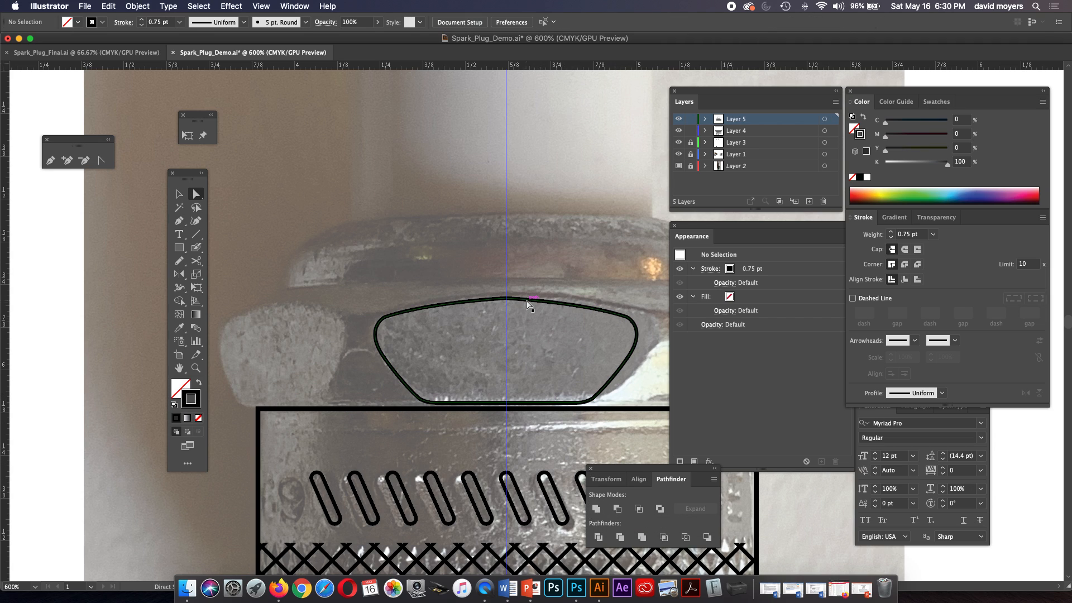
{"action": "left_click", "coordinate": [550, 299]}
{"action": "left_click_drag", "start_coordinate": [550, 296], "coordinate": [548, 294]}
{"action": "key", "text": "super+z"}
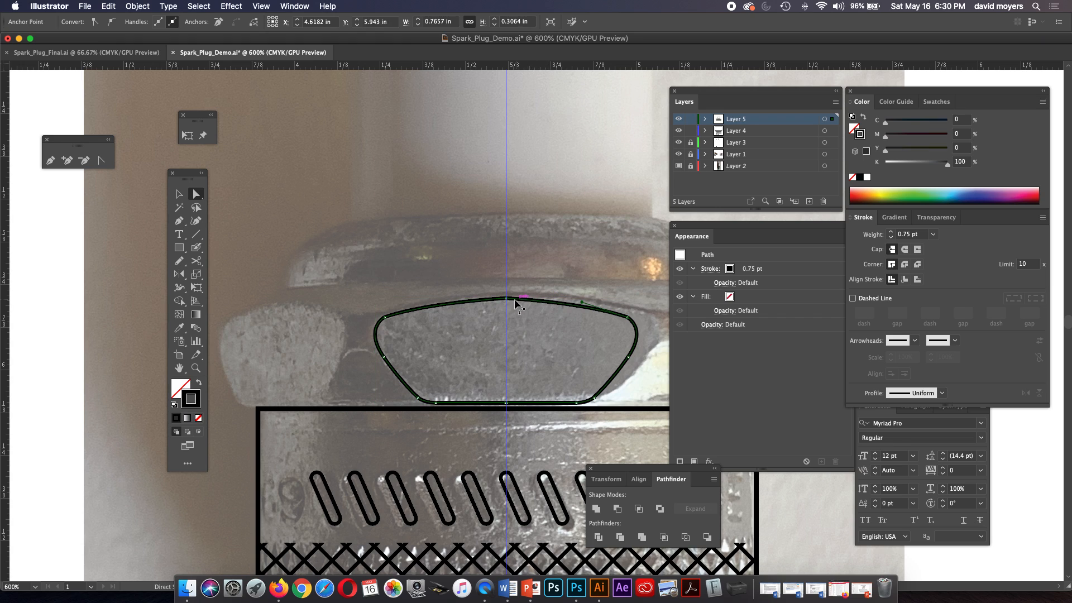
{"action": "left_click", "coordinate": [553, 286]}
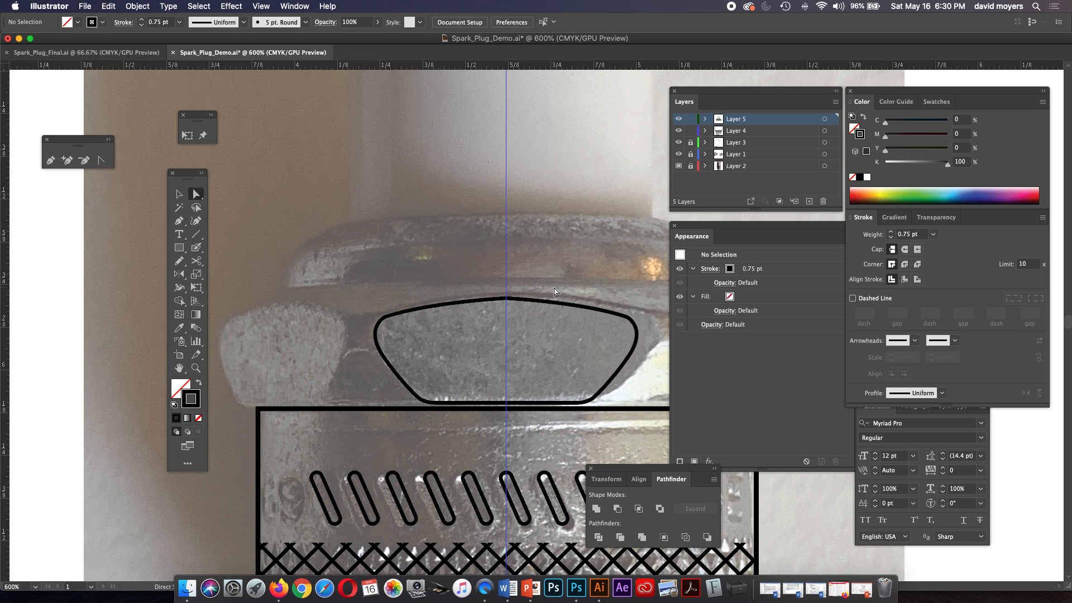
Widen the central hex face symmetrically about its centre to about 0.81 in, keeping its height.
{"action": "key", "text": "space"}
{"action": "left_click_drag", "start_coordinate": [552, 286], "coordinate": [454, 274]}
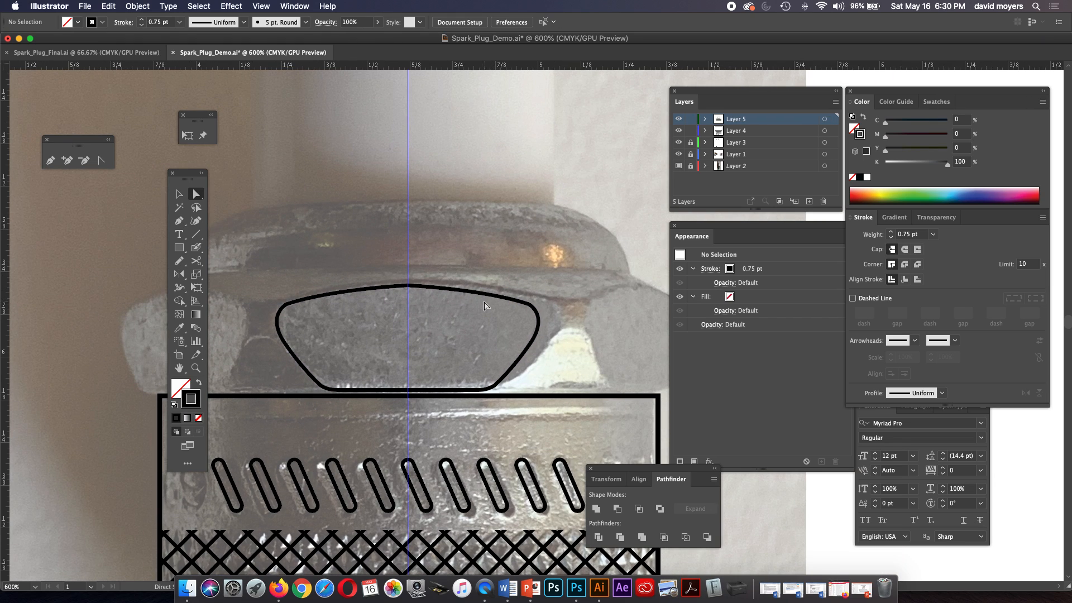
{"action": "key", "text": "super+minus"}
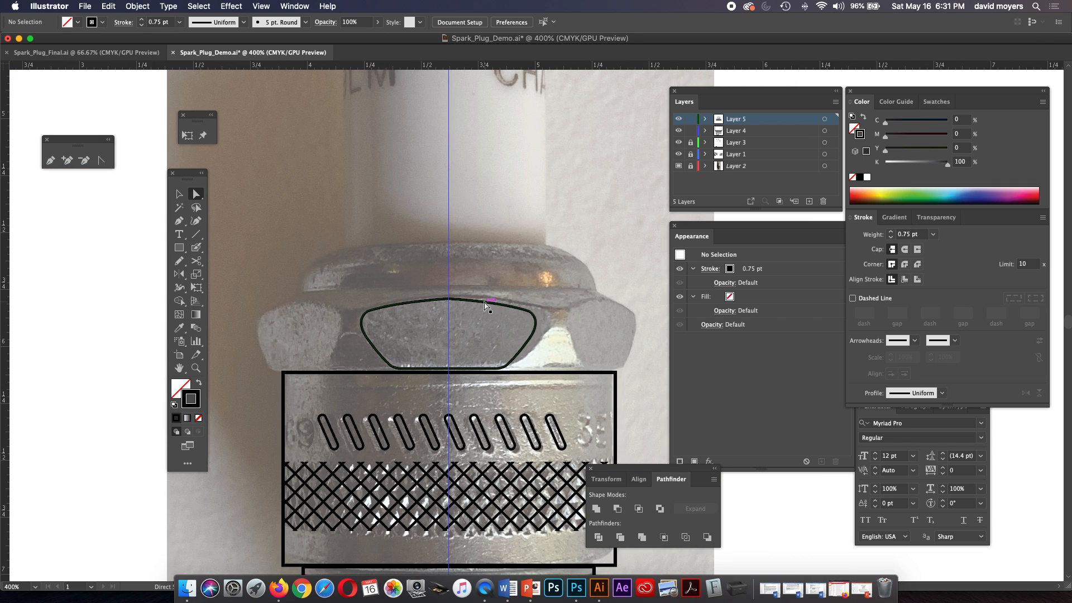
{"action": "key", "text": "v"}
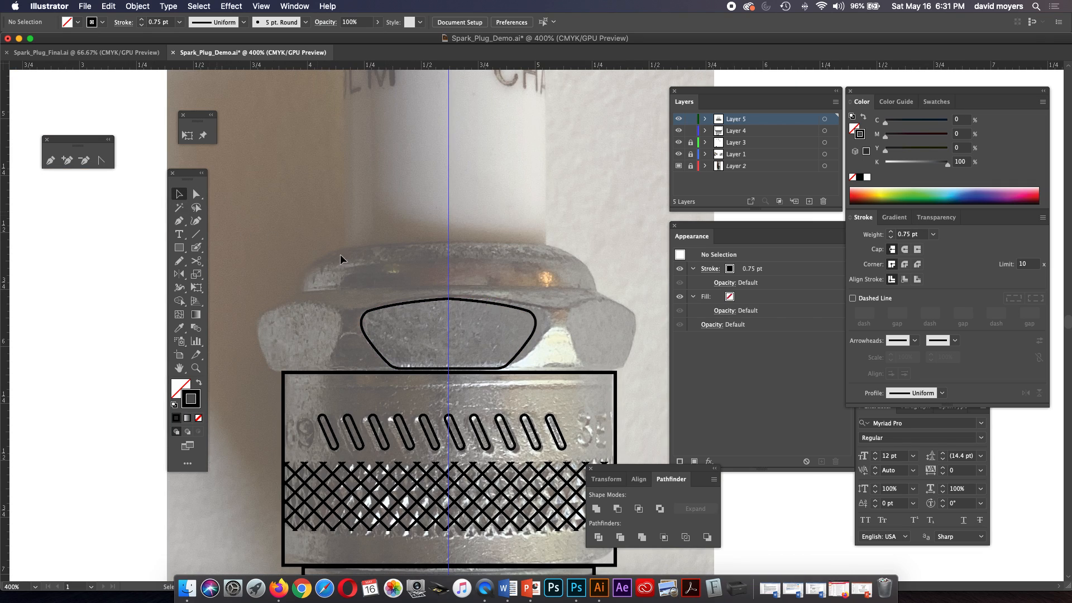
{"action": "left_click", "coordinate": [516, 307]}
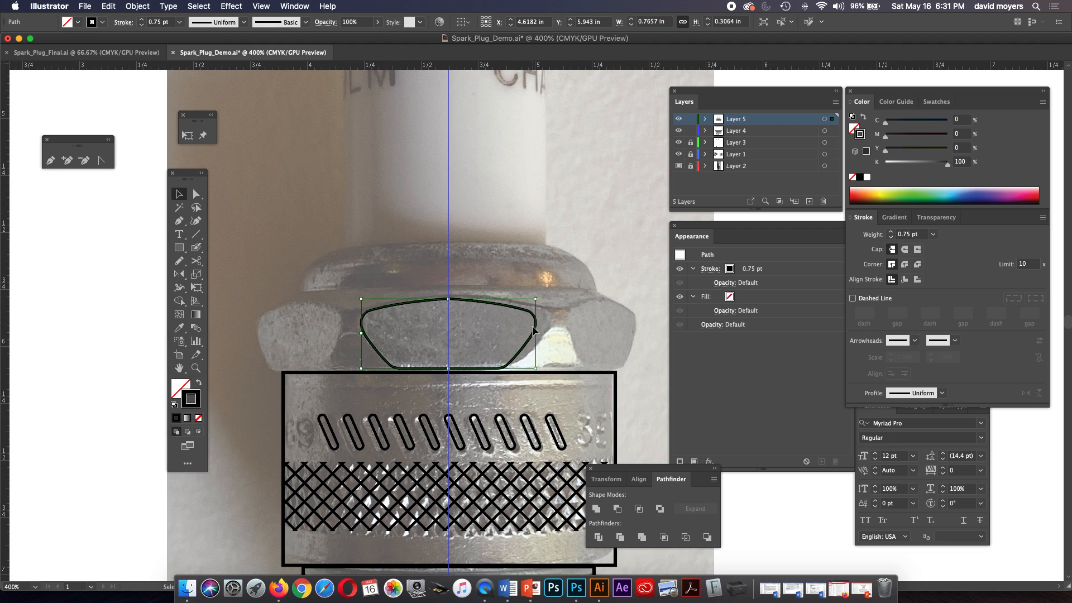
{"action": "mouse_move", "coordinate": [536, 334]}
{"action": "left_mouse_down"}
{"action": "mouse_move", "coordinate": [545, 333]}
{"action": "mouse_move", "coordinate": [538, 313]}
{"action": "left_mouse_up"}
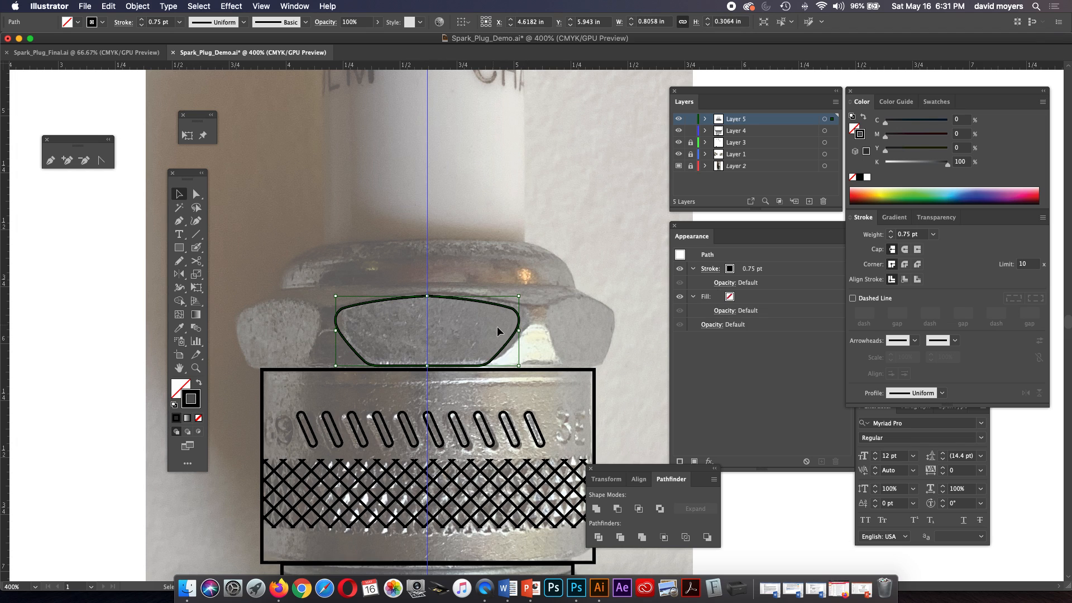
Duplicate the central face horizontally onto the nut's right-hand face and narrow the copy to about 0.29 in to fit the photo.
{"action": "left_click_drag", "start_coordinate": [503, 350], "coordinate": [665, 348]}
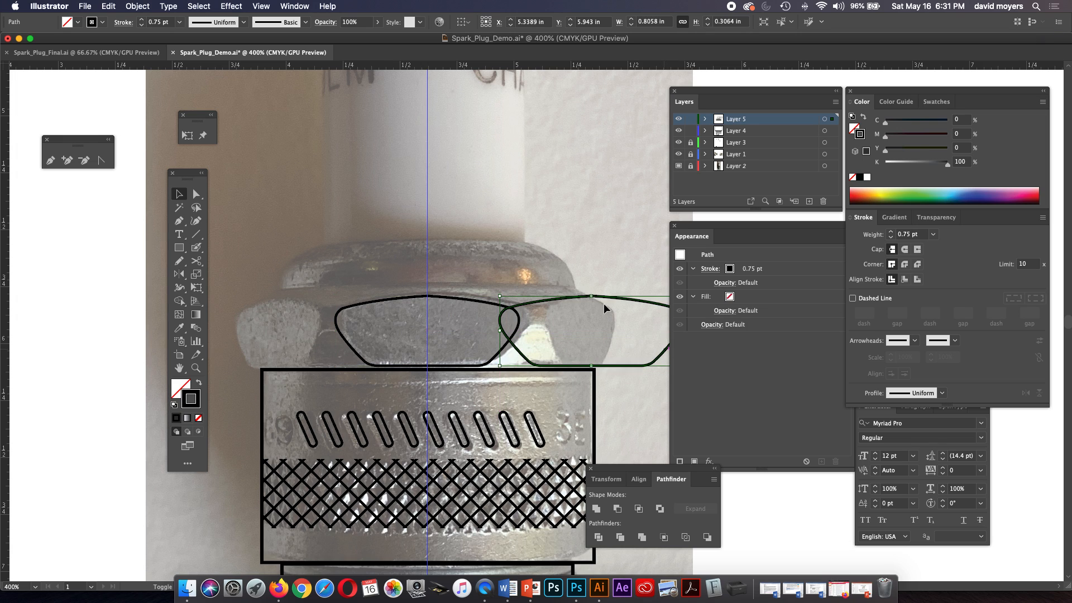
{"action": "scroll", "coordinate": [587, 266], "scroll_direction": "right", "scroll_amount": 3}
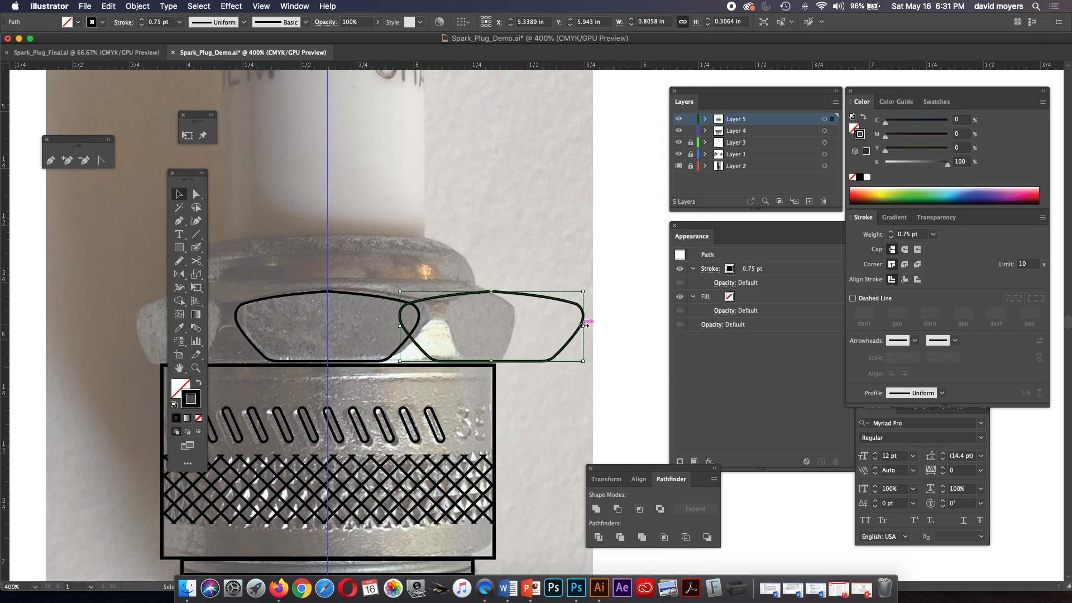
{"action": "left_click_drag", "start_coordinate": [583, 325], "coordinate": [515, 326]}
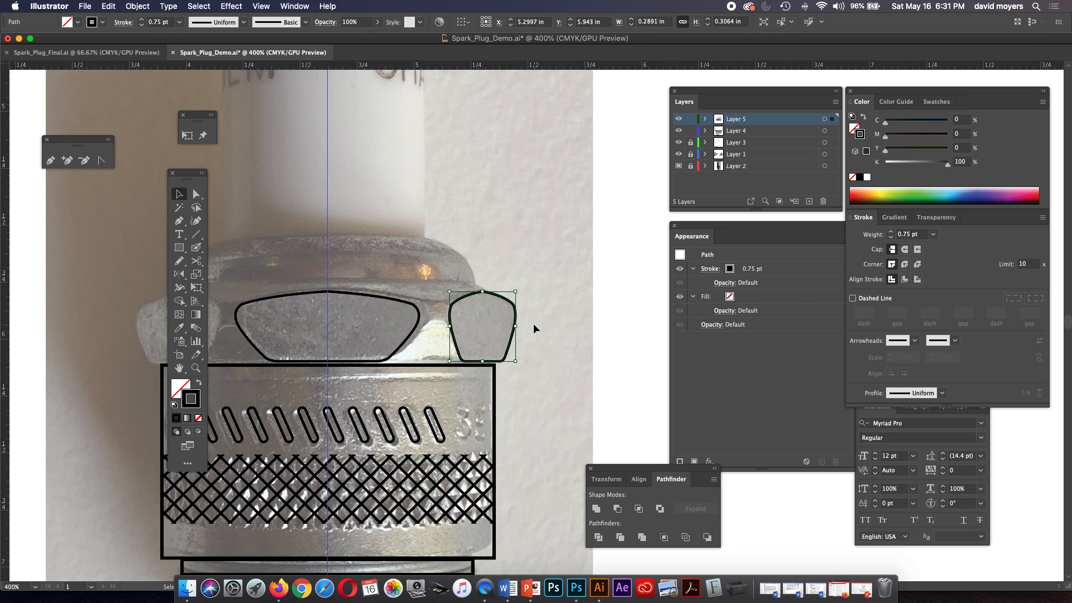
{"action": "left_click", "coordinate": [534, 323]}
Extend the inner edge of the right-hand face towards the nut's centre, making the shape about 0.30 in wide.
{"action": "left_click_drag", "start_coordinate": [530, 326], "coordinate": [568, 326]}
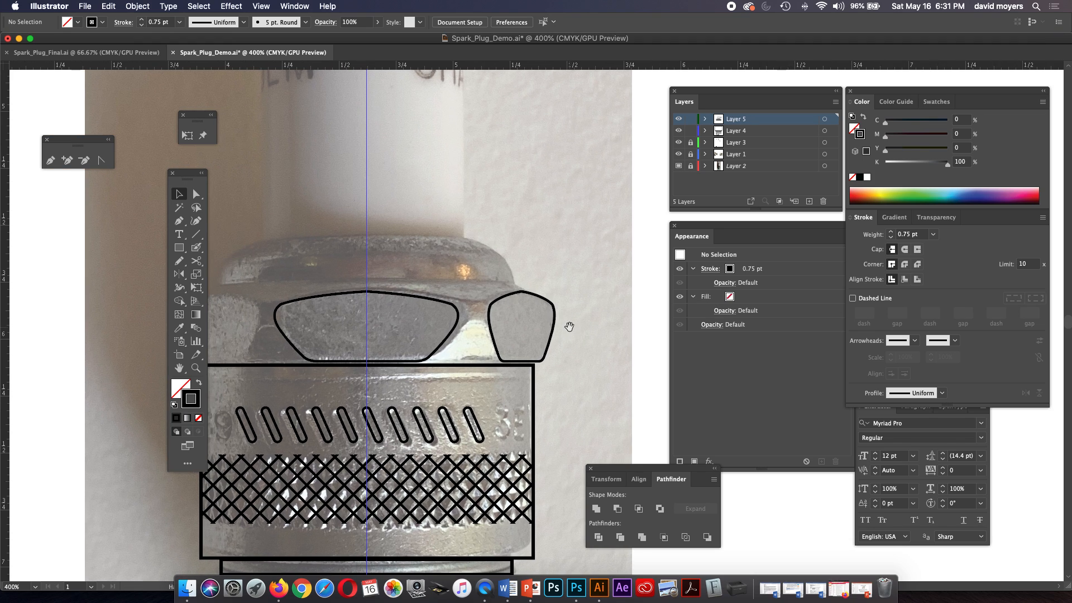
{"action": "left_click", "coordinate": [486, 322]}
{"action": "left_click_drag", "start_coordinate": [488, 327], "coordinate": [488, 326]}
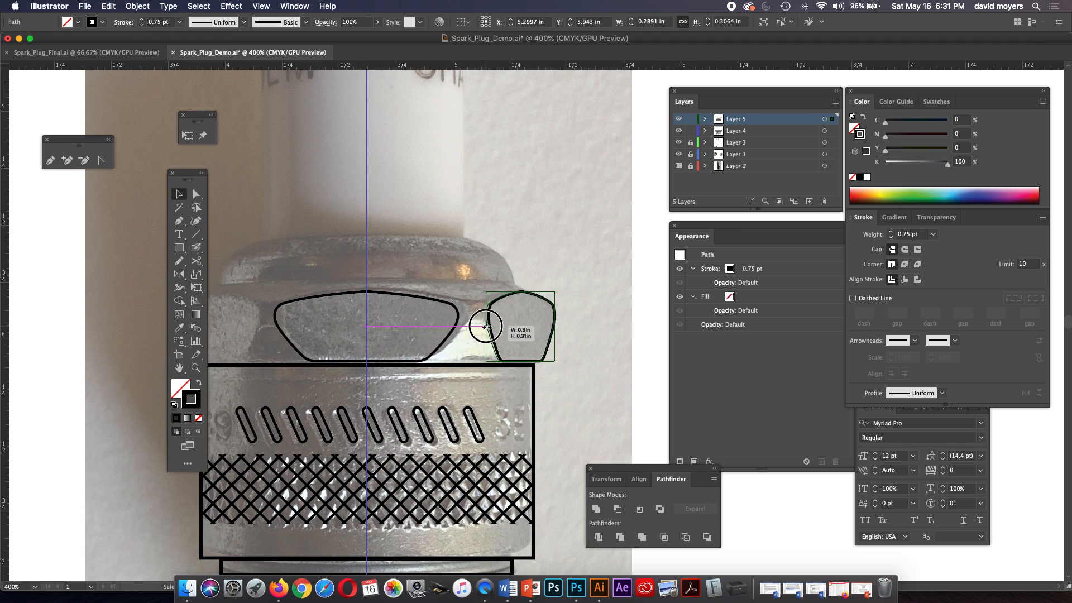
{"action": "left_click", "coordinate": [569, 319]}
Copy the right-hand face onto the nut's left-hand face and widen the copy inward to about 0.34 in to fit the photo.
{"action": "mouse_move", "coordinate": [540, 316]}
{"action": "left_mouse_down"}
{"action": "mouse_move", "coordinate": [702, 291]}
{"action": "mouse_move", "coordinate": [339, 312]}
{"action": "left_mouse_up"}
{"action": "key", "text": "space"}
{"action": "left_click_drag", "start_coordinate": [502, 269], "coordinate": [458, 269]}
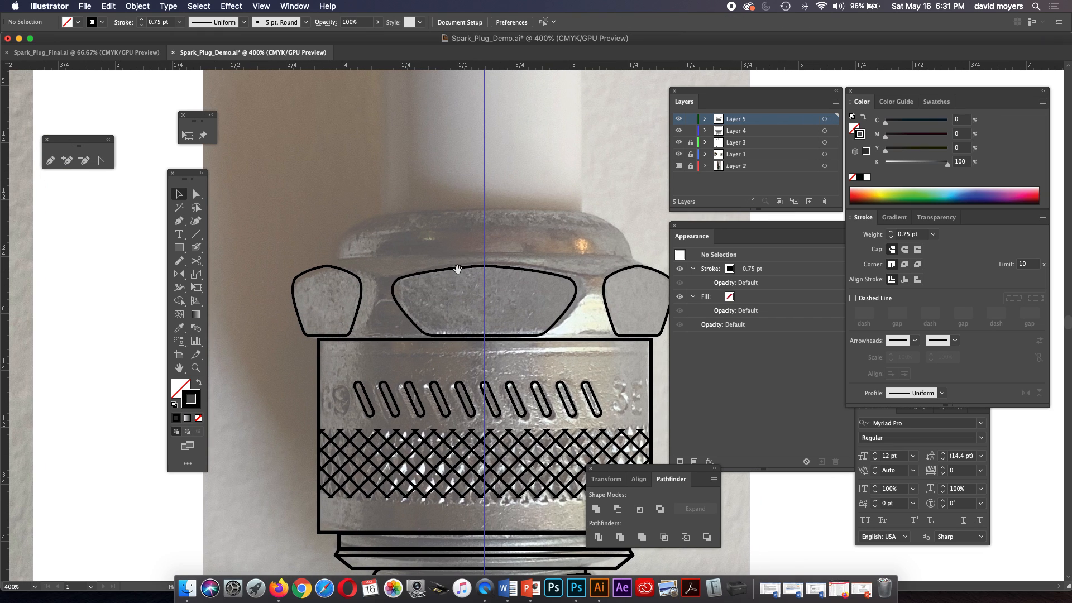
{"action": "left_click", "coordinate": [357, 310]}
{"action": "left_click_drag", "start_coordinate": [362, 300], "coordinate": [389, 294]}
{"action": "left_click", "coordinate": [384, 306]}
Toggle the visibility of the reference photo on Layer 2 and of Layer 5 to examine the traced hex faces.
{"action": "key", "text": "space"}
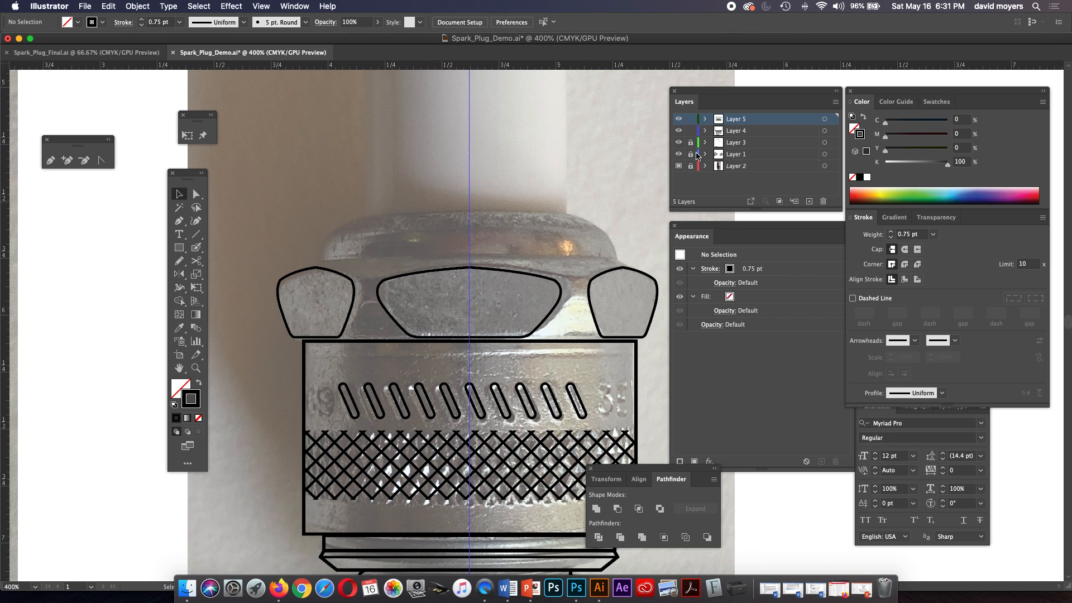
{"action": "left_click", "coordinate": [678, 166]}
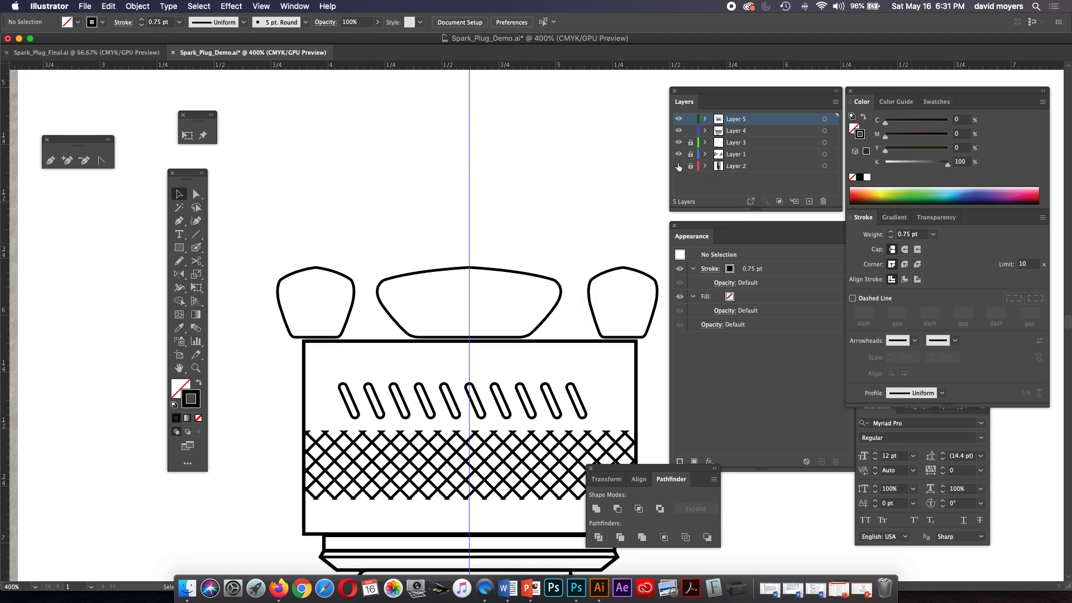
{"action": "left_click", "coordinate": [678, 165]}
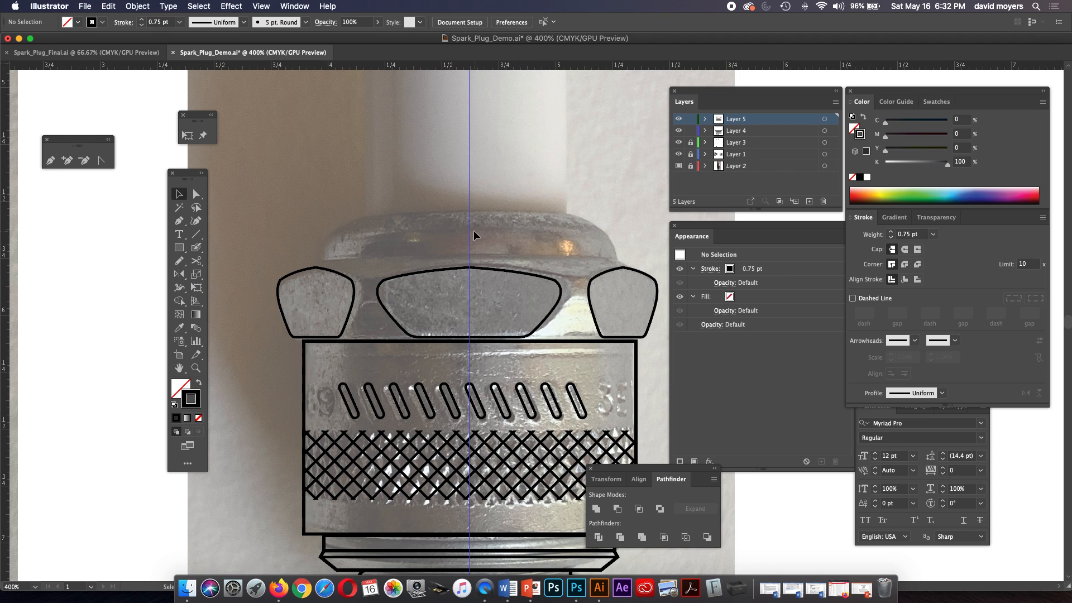
{"action": "key", "text": "space"}
{"action": "left_click_drag", "start_coordinate": [474, 230], "coordinate": [458, 215]}
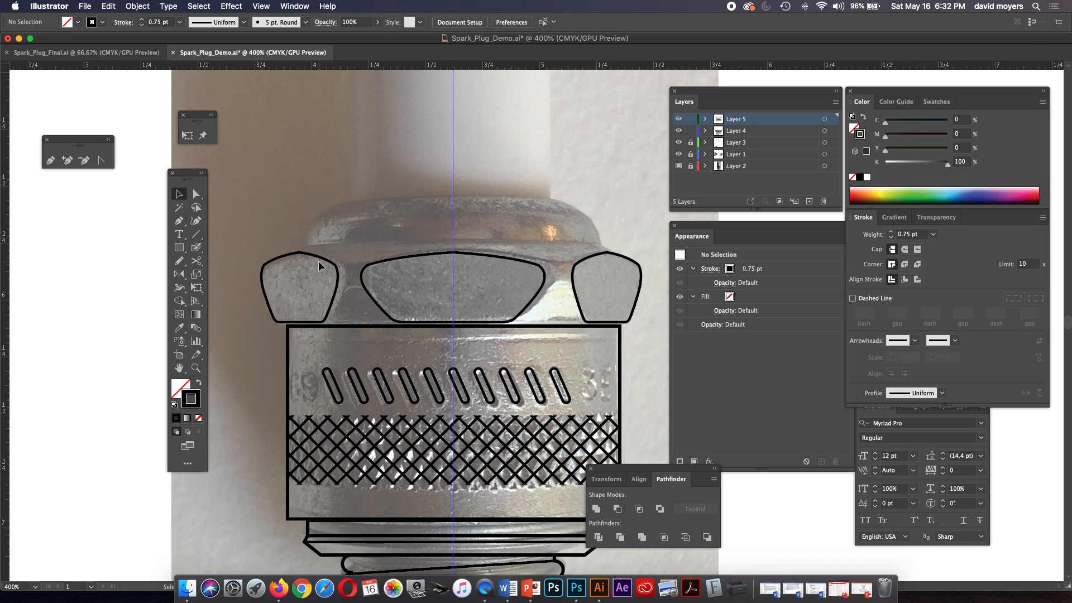
{"action": "left_click", "coordinate": [335, 264]}
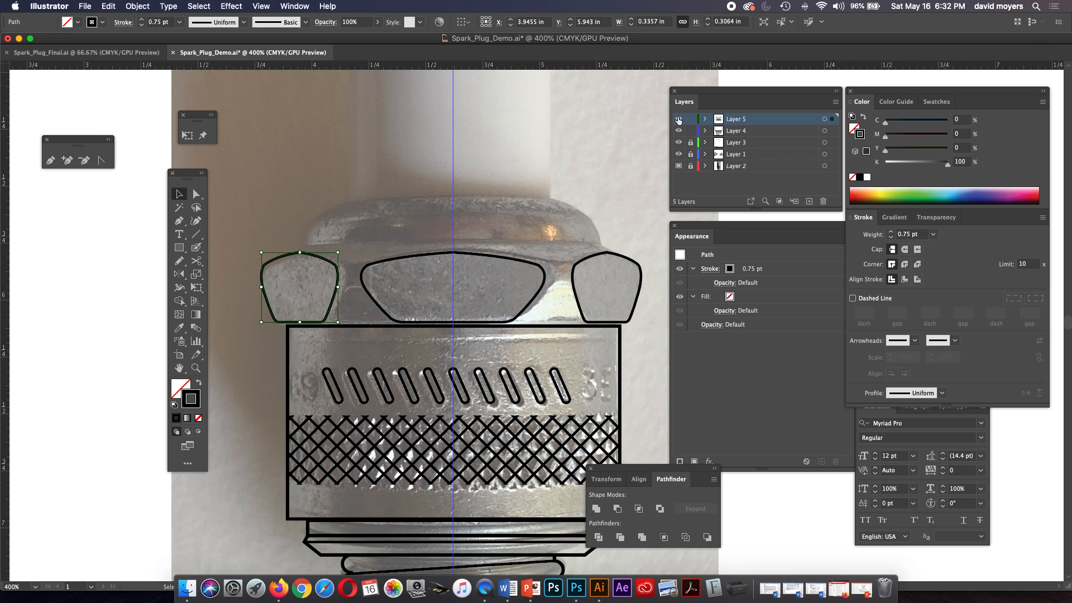
{"action": "left_click", "coordinate": [678, 118]}
{"action": "left_click", "coordinate": [678, 119]}
{"action": "left_click", "coordinate": [678, 118]}
{"action": "left_click", "coordinate": [678, 118]}
Try to paste copies of the two side faces in front on Layer 4 with Layer 5 locked.
{"action": "left_click", "coordinate": [335, 262]}
{"action": "left_click", "coordinate": [572, 260], "text": "shift"}
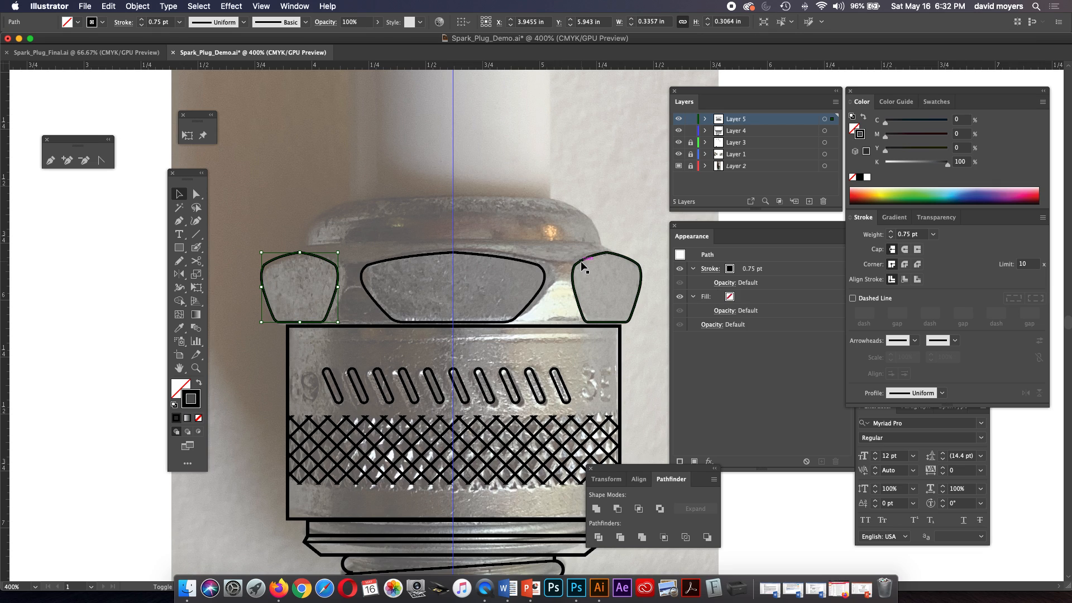
{"action": "left_click", "coordinate": [690, 118]}
{"action": "left_click", "coordinate": [753, 131]}
{"action": "key", "text": "a"}
{"action": "key", "text": "super+f"}
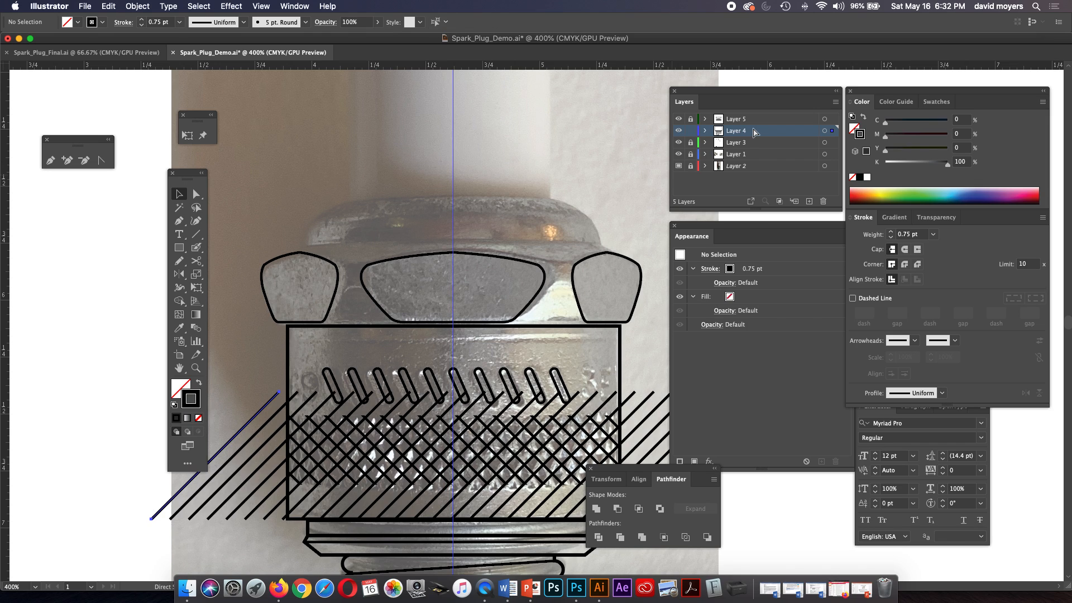
{"action": "key", "text": "super+z"}
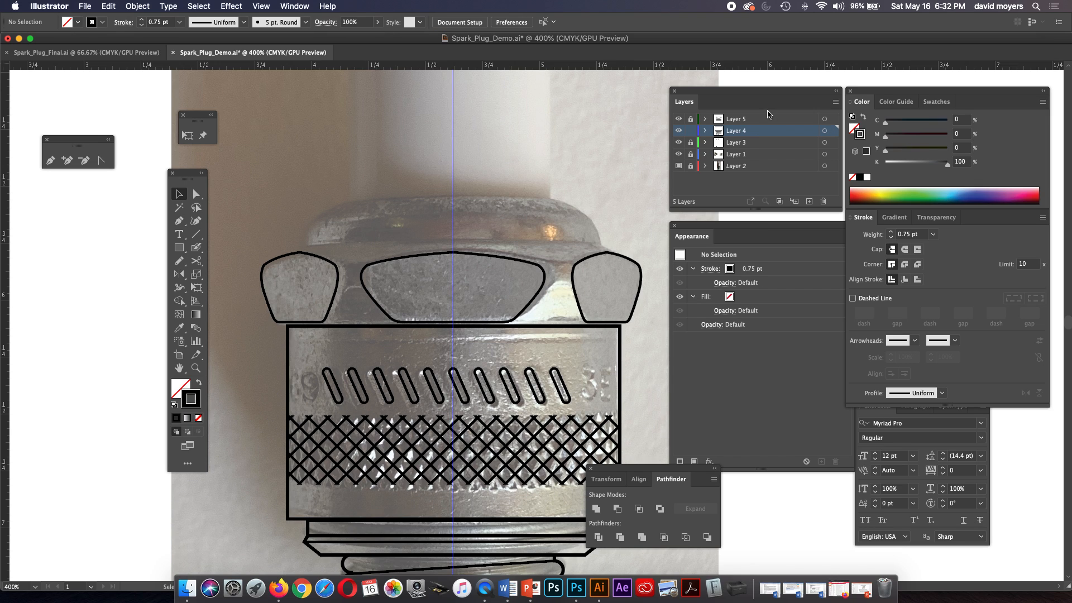
Copy both side faces from Layer 5, lock that layer, and paste them in place on Layer 4.
{"action": "left_click", "coordinate": [693, 119]}
{"action": "left_click", "coordinate": [614, 254]}
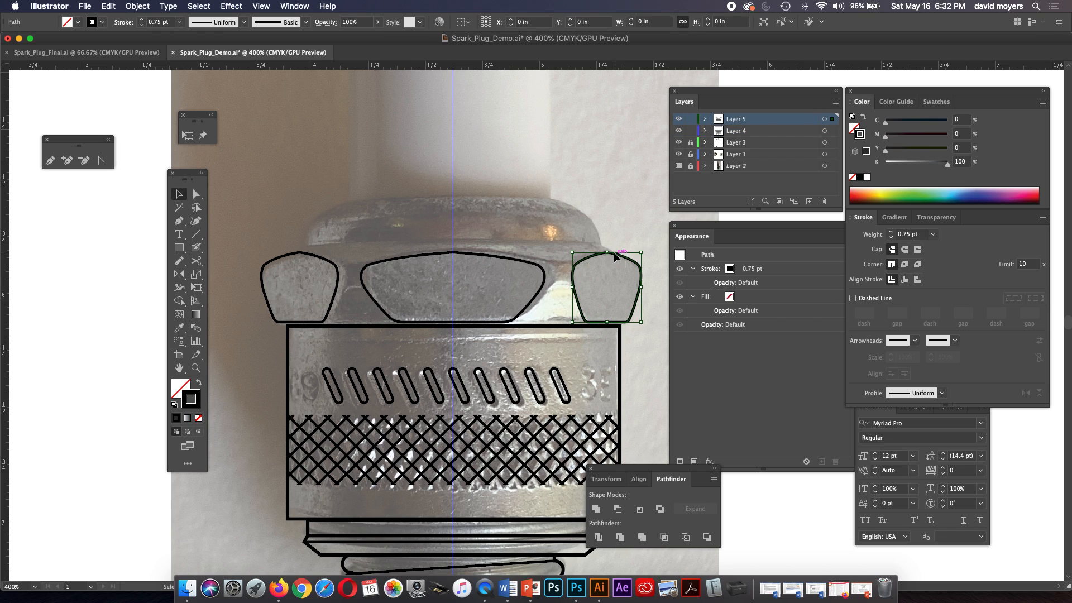
{"action": "left_click", "coordinate": [338, 273], "text": "shift"}
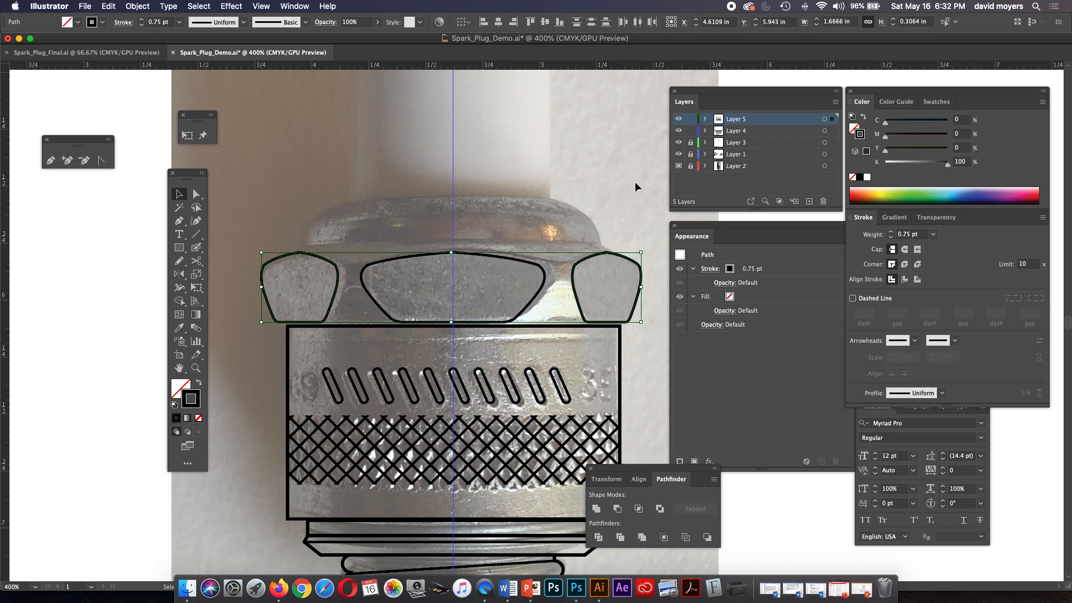
{"action": "left_click", "coordinate": [691, 119]}
{"action": "left_click", "coordinate": [748, 130]}
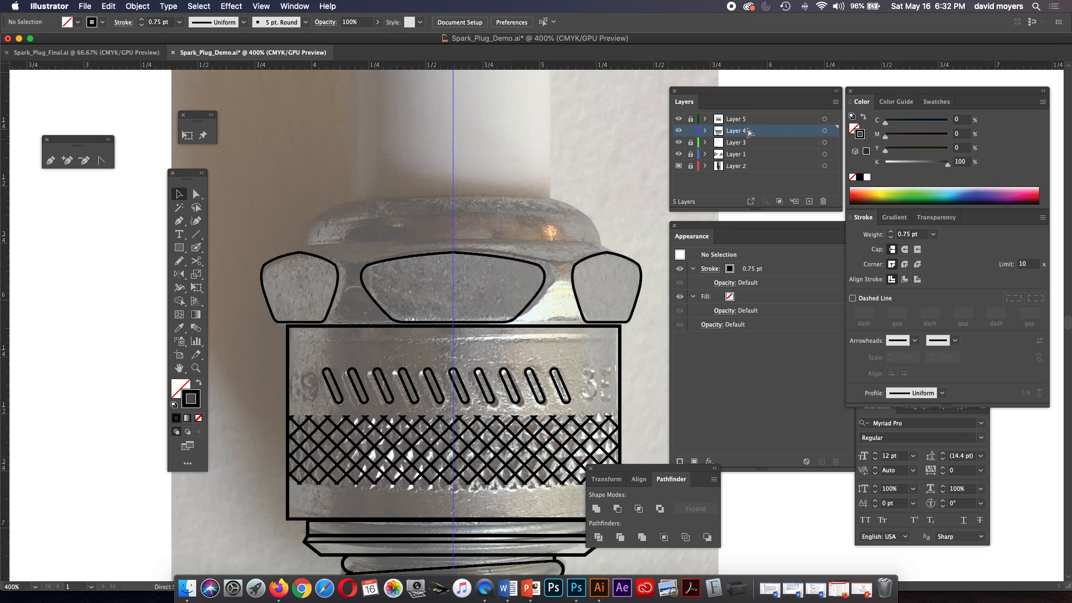
{"action": "key", "text": "super+a"}
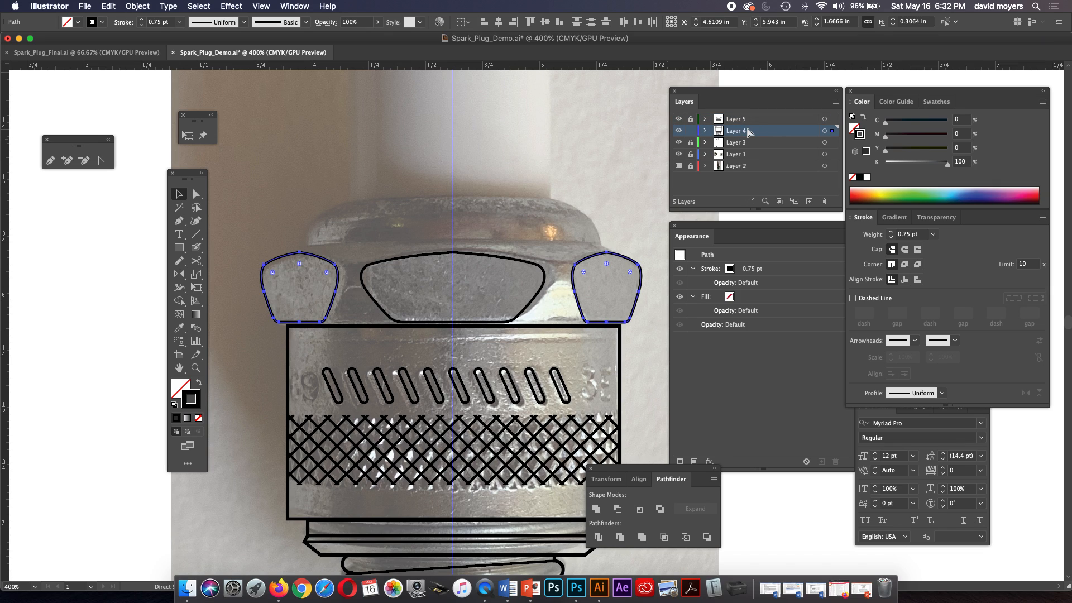
Redo the paste of the side faces on Layer 4, comparing an ordinary Paste with Paste in Front.
{"action": "key", "text": "super+shift+a"}
{"action": "key", "text": "super+a"}
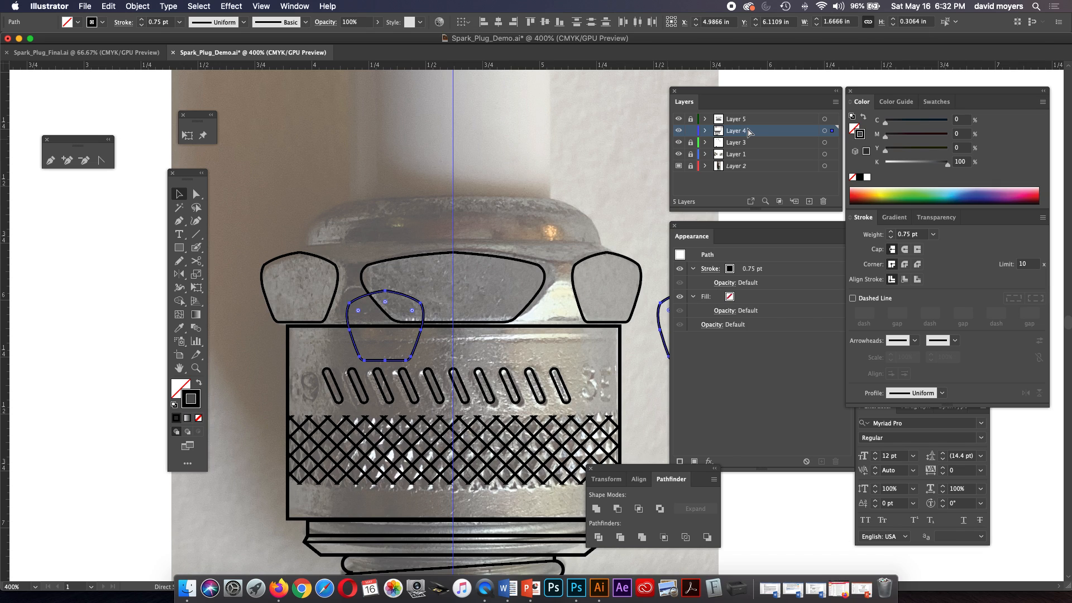
{"action": "key", "text": "super+z"}
{"action": "key", "text": "super+f"}
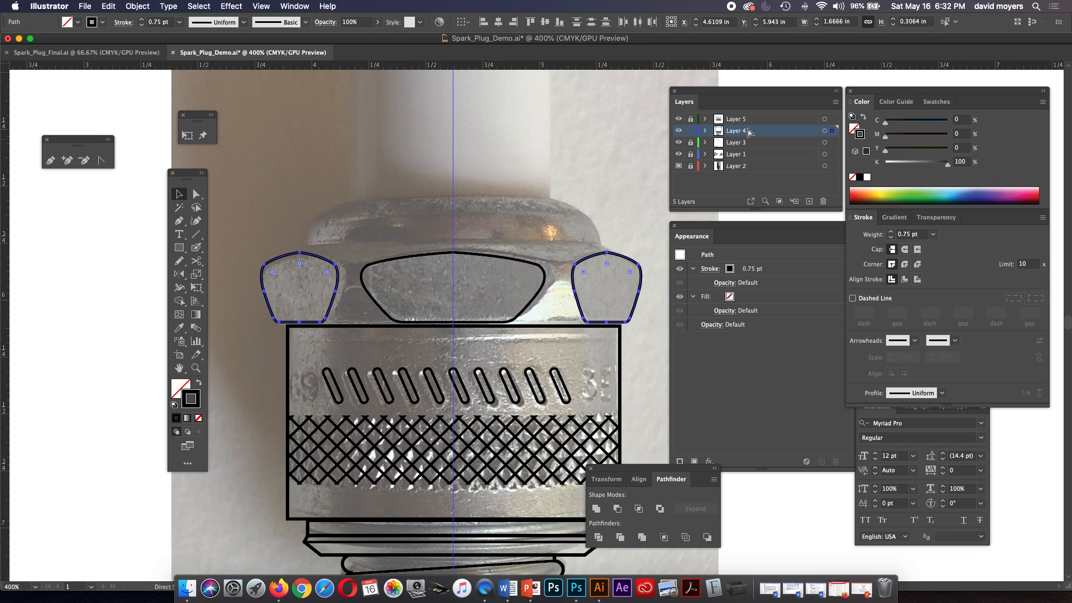
{"action": "left_click", "coordinate": [366, 228]}
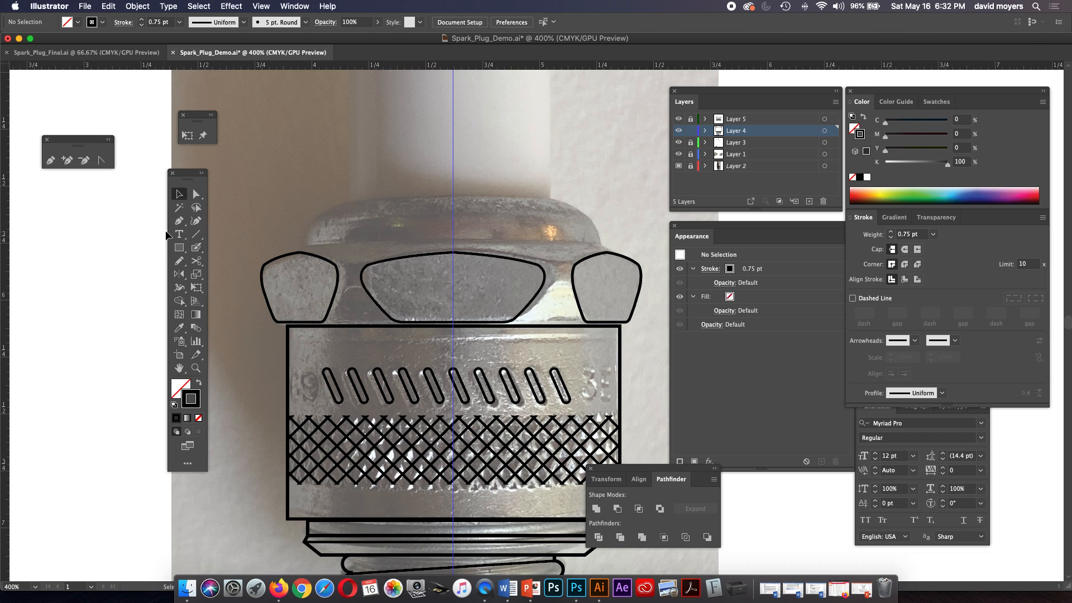
Draw a rectangle about 1.53 by 0.48 in centred on the centre guide, reaching down to the body's upper edge.
{"action": "left_click", "coordinate": [183, 248]}
{"action": "mouse_move", "coordinate": [453, 271]}
{"action": "left_mouse_down"}
{"action": "mouse_move", "coordinate": [593, 284]}
{"action": "mouse_move", "coordinate": [627, 326]}
{"action": "left_mouse_up"}
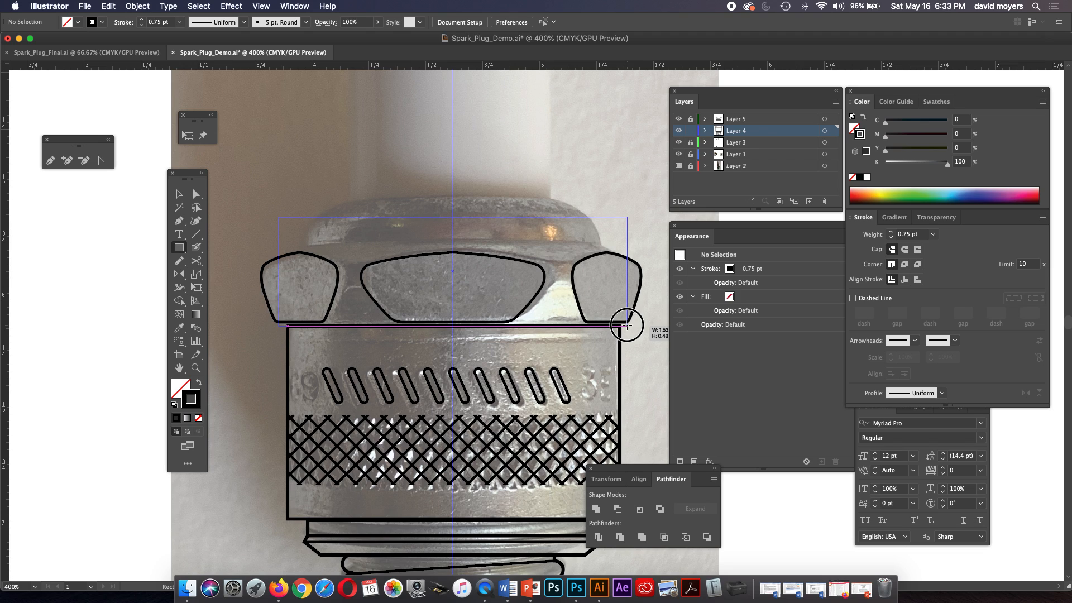
{"action": "left_click_drag", "start_coordinate": [627, 326], "coordinate": [627, 325]}
{"action": "key", "text": "v"}
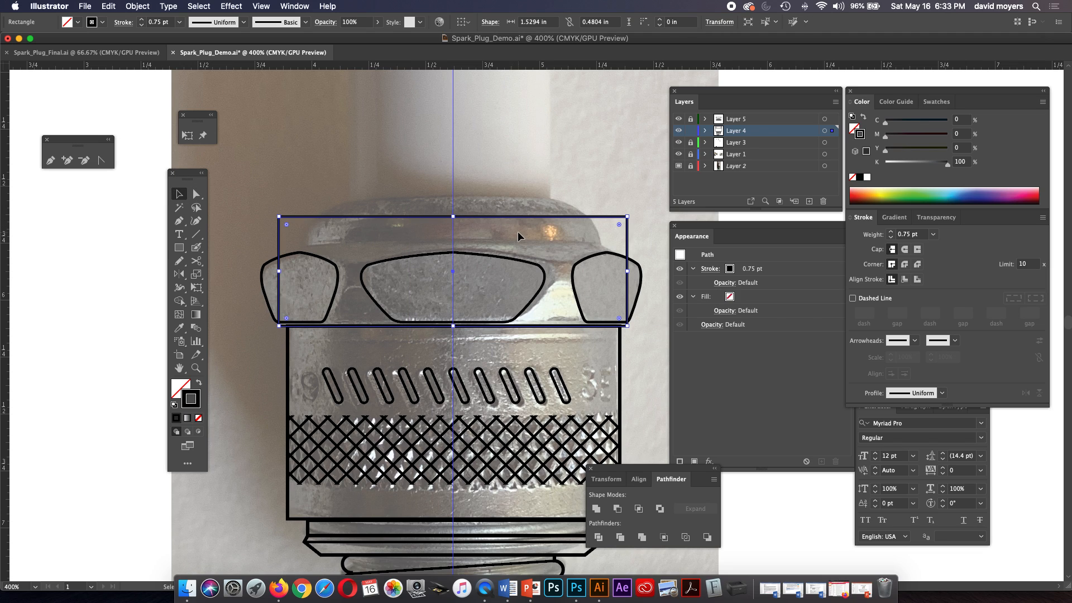
Shorten the nut rectangle from above to about 0.37 in high and add level anchor points on its two side edges at Y 5.815 in.
{"action": "left_click_drag", "start_coordinate": [454, 217], "coordinate": [455, 241]}
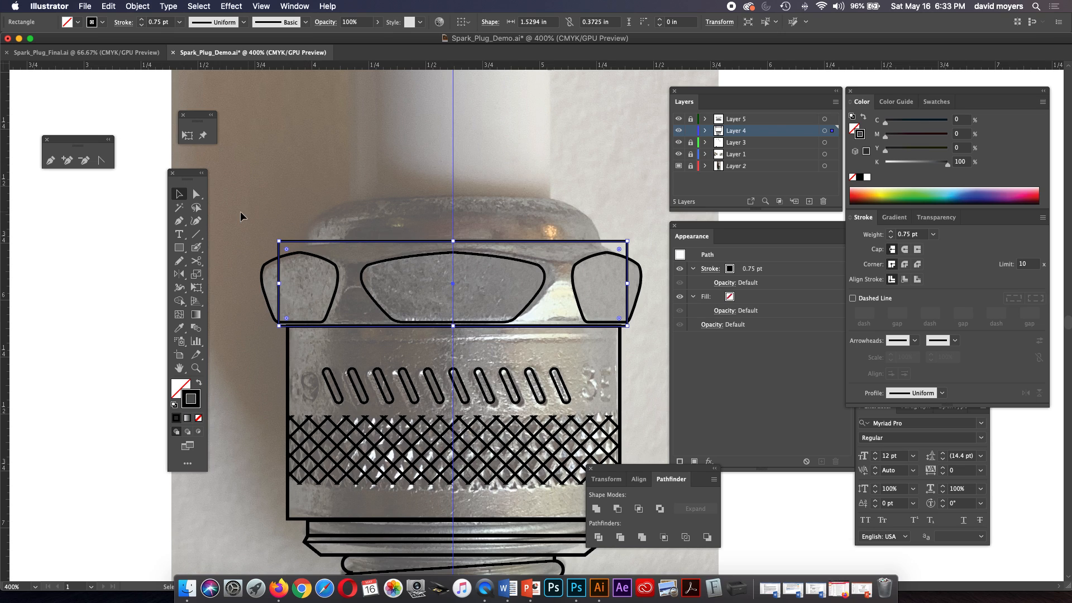
{"action": "left_click", "coordinate": [179, 220]}
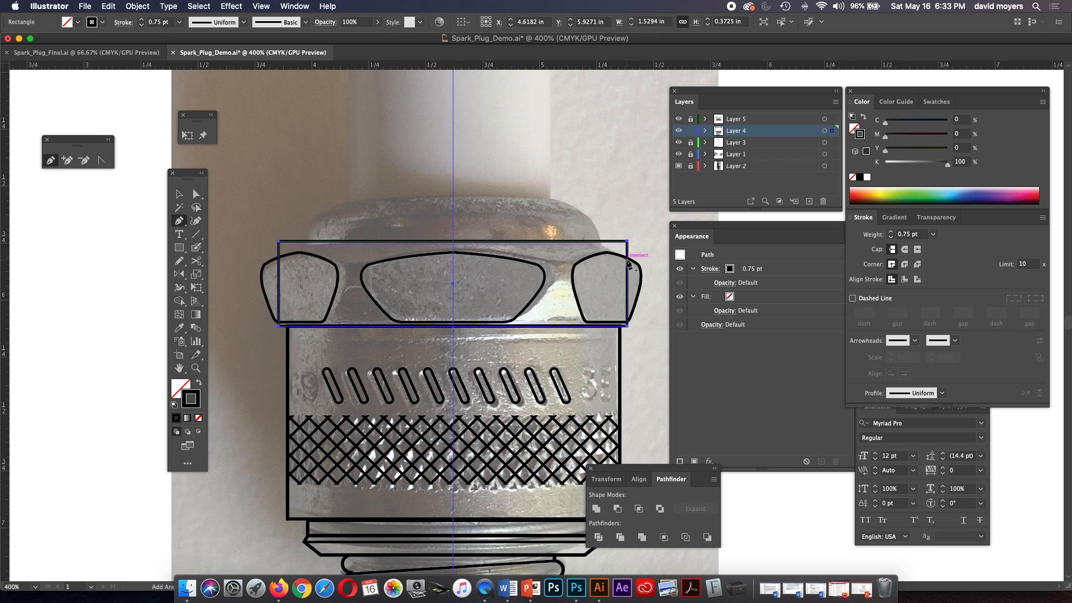
{"action": "left_click", "coordinate": [628, 261]}
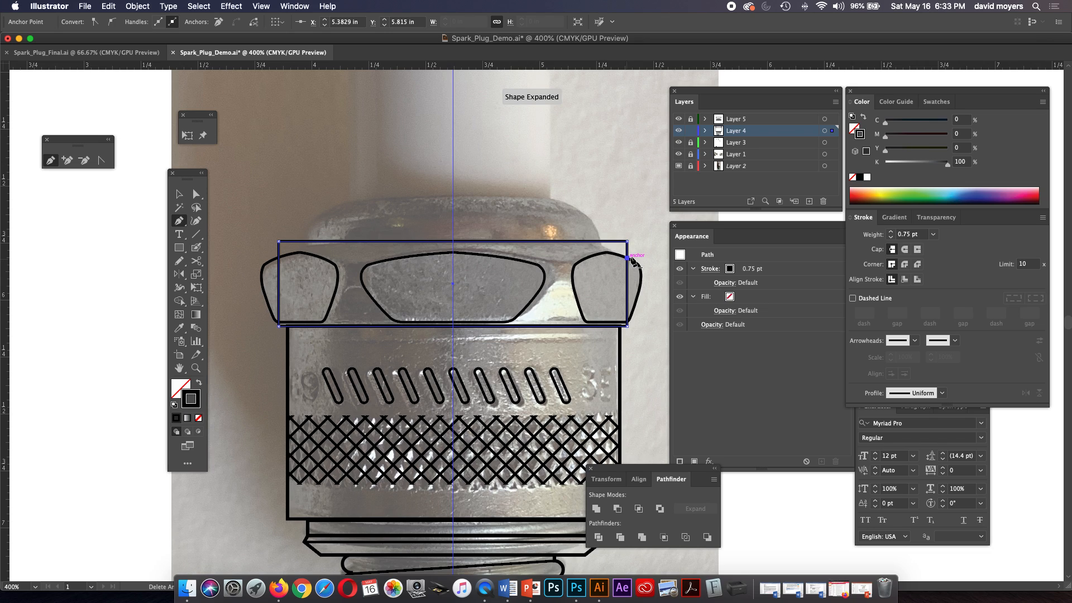
{"action": "left_click", "coordinate": [279, 257]}
Nudge the bottom edge of the nut rectangle up one increment for a height of 0.371 in.
{"action": "left_click", "coordinate": [196, 194]}
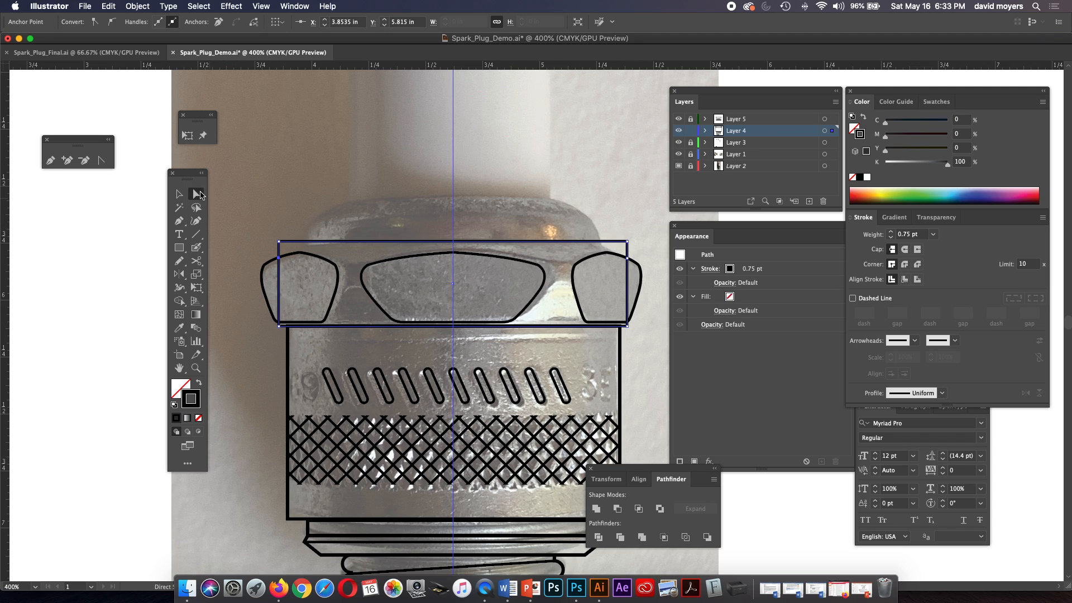
{"action": "left_click", "coordinate": [280, 242]}
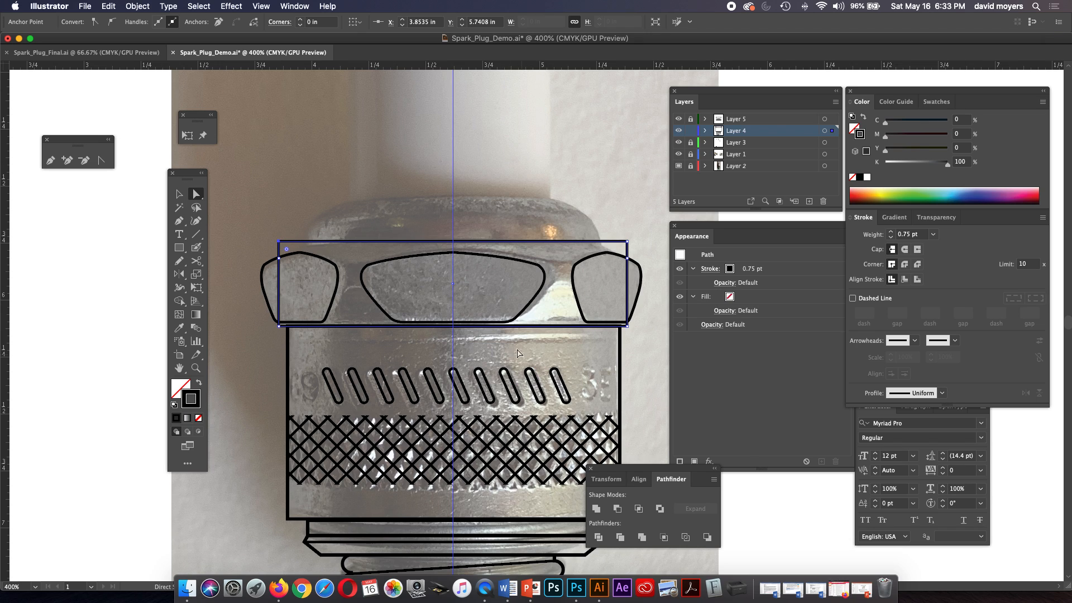
{"action": "left_click", "coordinate": [496, 334]}
{"action": "left_click", "coordinate": [492, 329]}
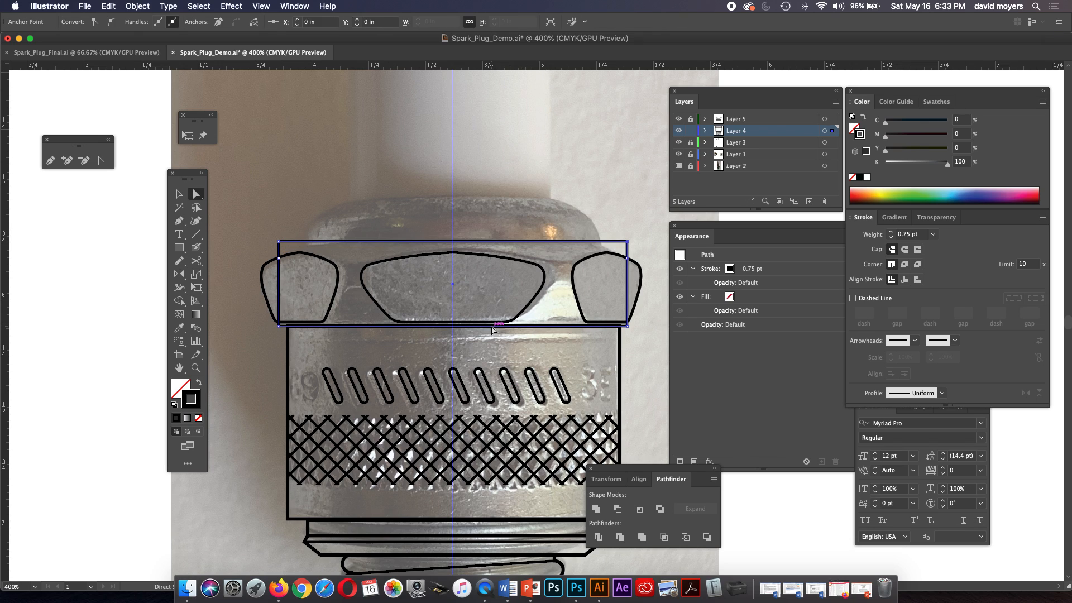
{"action": "key", "text": "Up"}
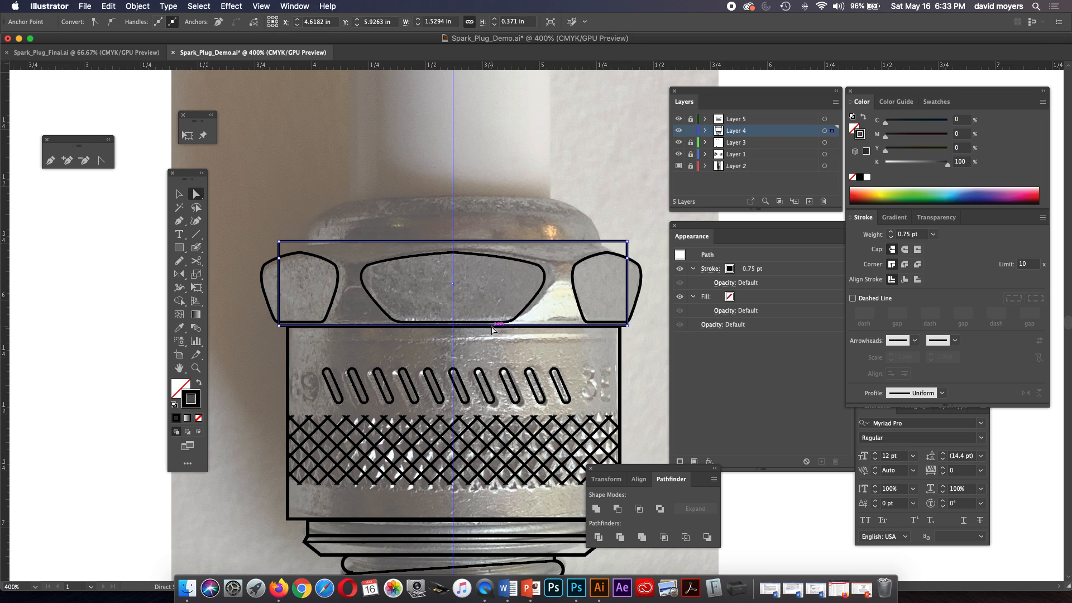
Select the nut rectangle's upper-left corner anchor and check the Keyboard Increment in the General preferences.
{"action": "left_click", "coordinate": [281, 243]}
{"action": "left_click_drag", "start_coordinate": [281, 244], "coordinate": [281, 244]}
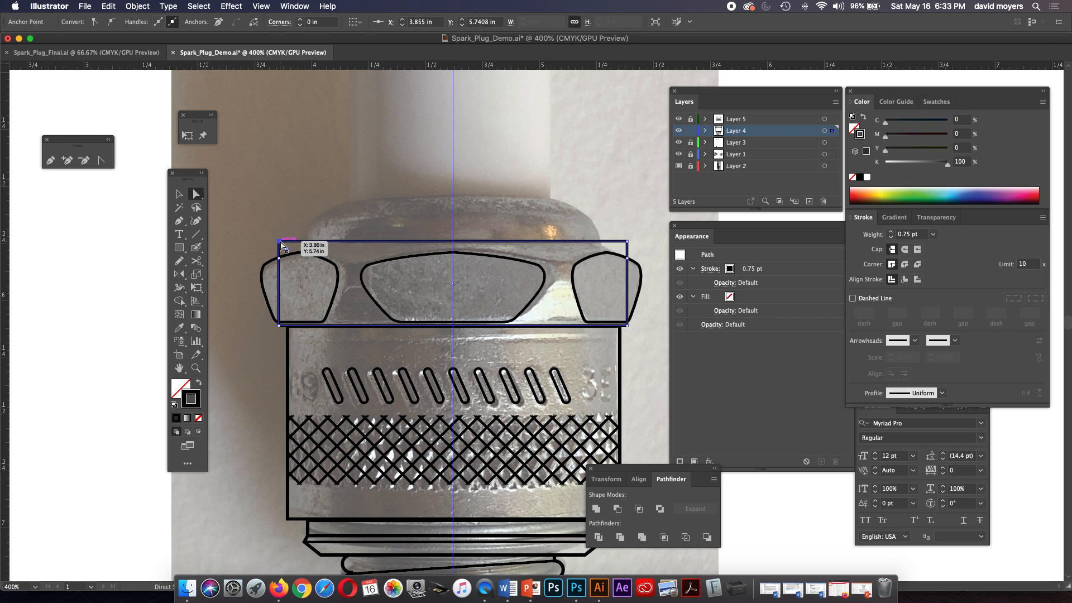
{"action": "key", "text": "super+z"}
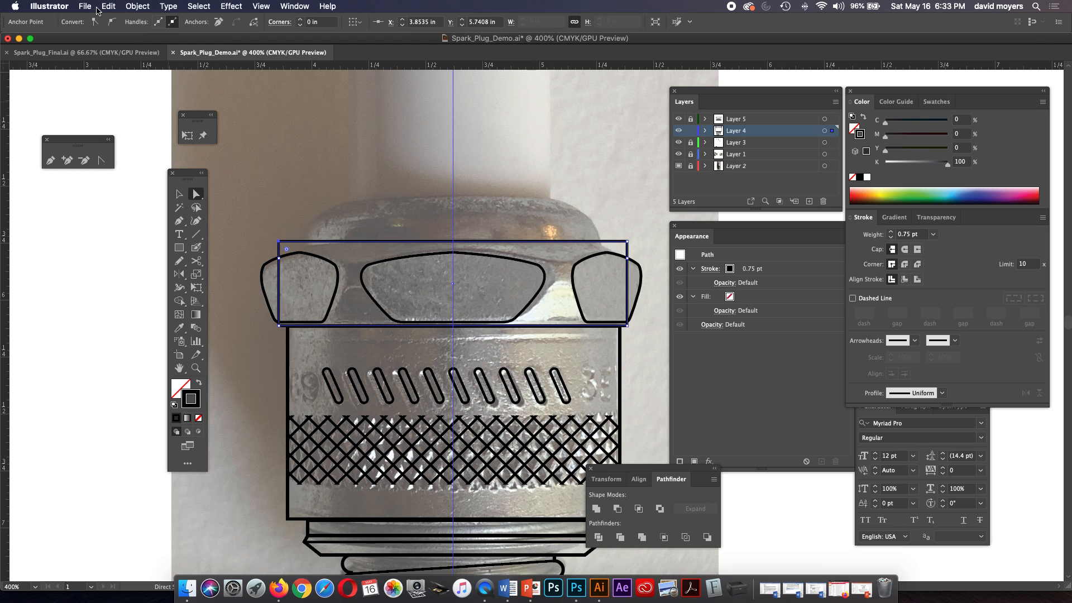
{"action": "left_click", "coordinate": [68, 7]}
{"action": "mouse_move", "coordinate": [75, 36]}
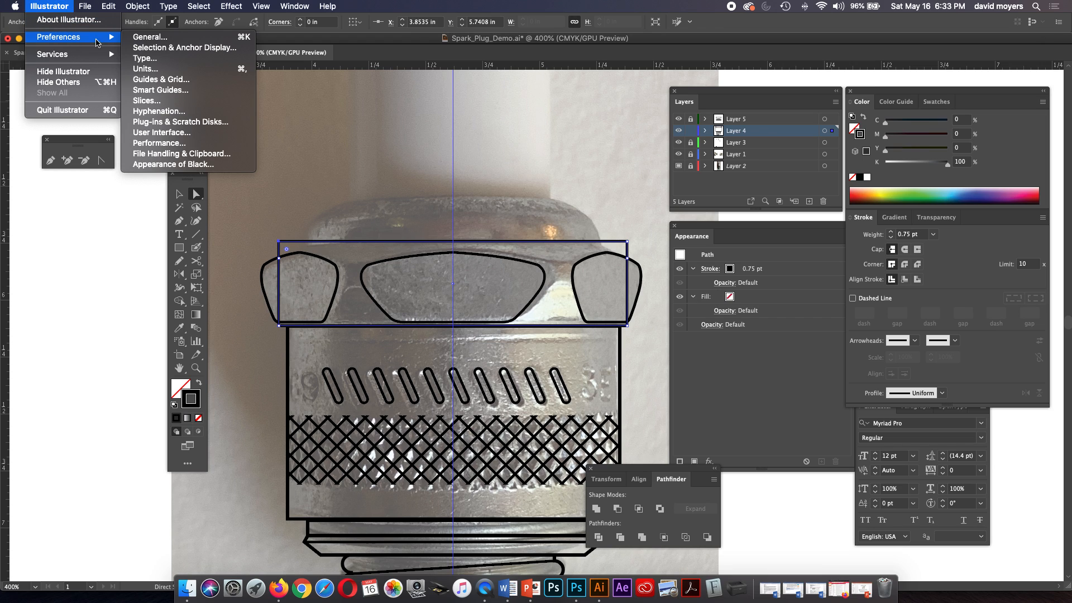
{"action": "left_click", "coordinate": [178, 39]}
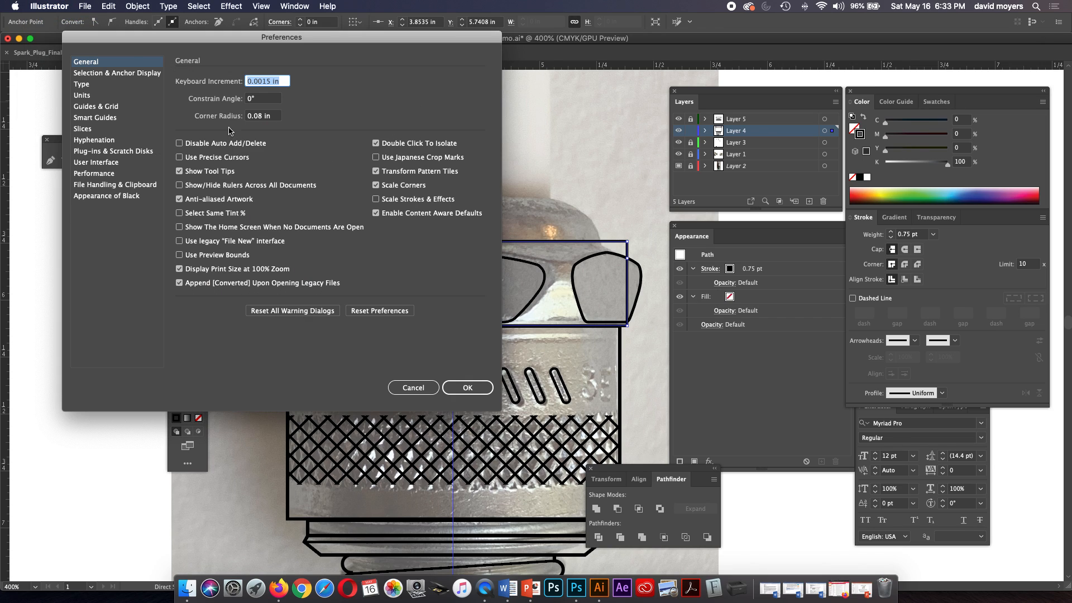
{"action": "left_click", "coordinate": [258, 81]}
{"action": "left_click", "coordinate": [473, 388]}
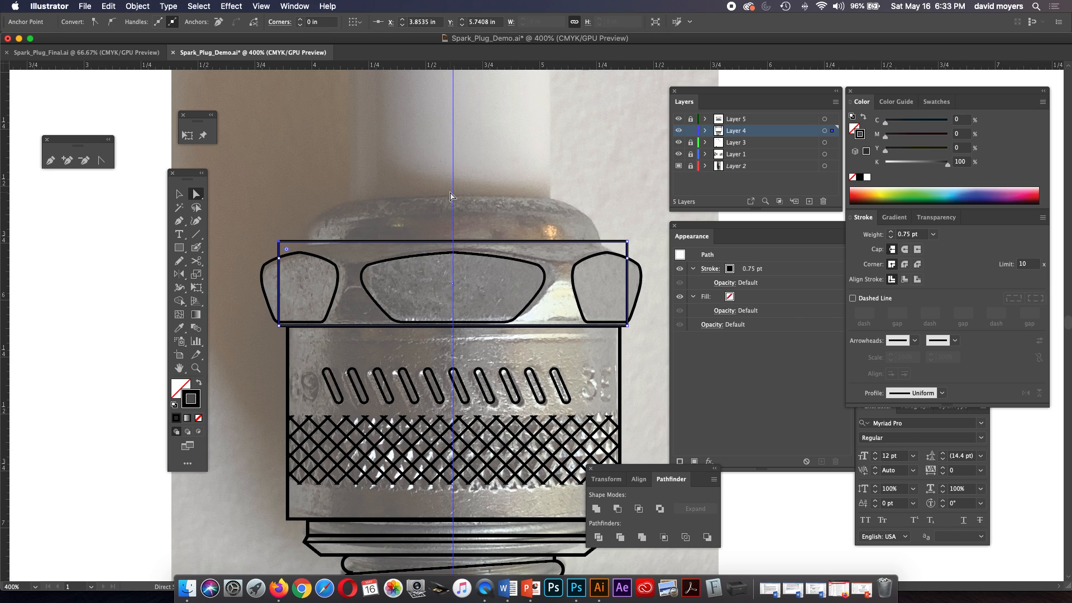
Nudge the nut outline's upper-left corner inward to X 3.9735 in to slope that shoulder.
{"action": "key", "text": "Right"}
{"action": "key", "text": "Right"}
{"action": "key", "text": "Right"}
{"action": "key", "text": "Right"}
{"action": "key", "text": "Right"}
{"action": "key", "text": "Right"}
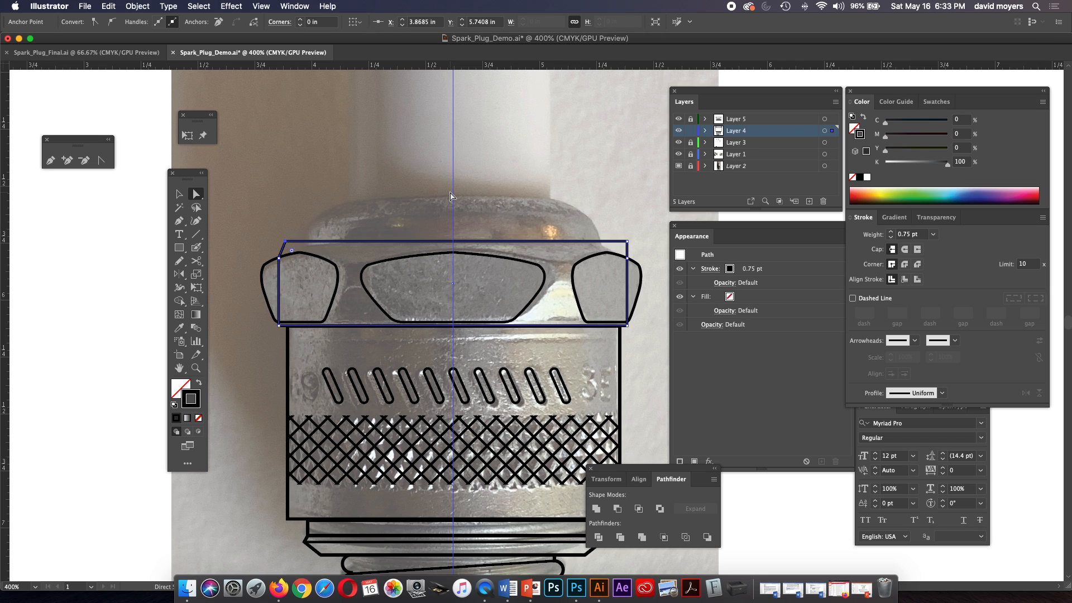
{"action": "key", "text": "Right"}
{"action": "key", "text": "Right"}
{"action": "key", "text": "Right"}
{"action": "key", "text": "Right"}
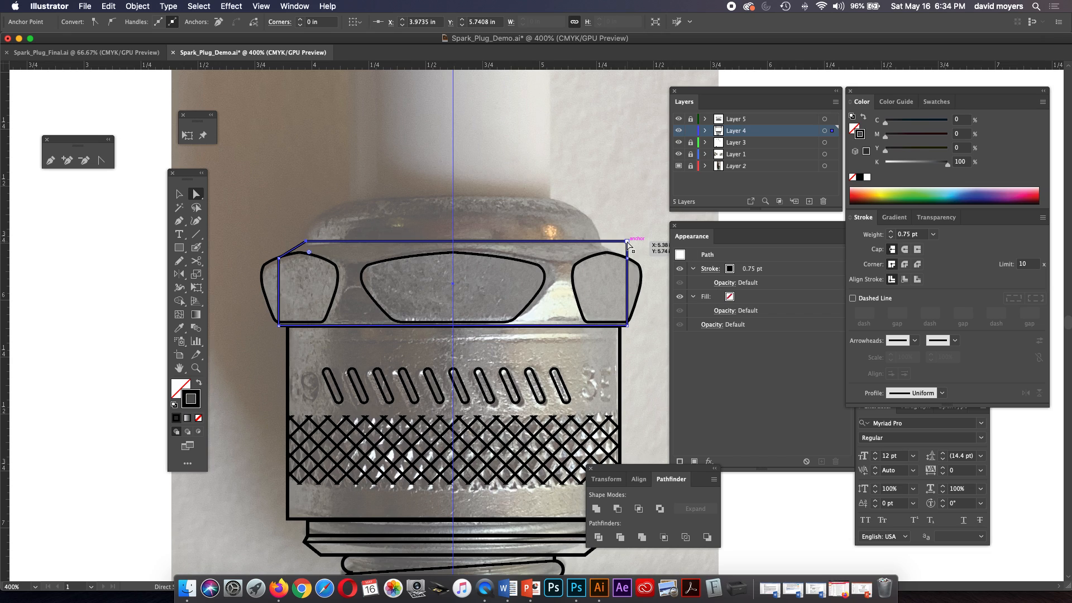
Nudge the nut outline's upper-right corner inward by the same 0.12 in to mirror the left shoulder, and deselect the outline.
{"action": "key", "text": "Left"}
{"action": "key", "text": "Left"}
{"action": "key", "text": "Left"}
{"action": "key", "text": "Left"}
{"action": "key", "text": "Left"}
{"action": "key", "text": "Left"}
{"action": "key", "text": "Left"}
{"action": "key", "text": "Left"}
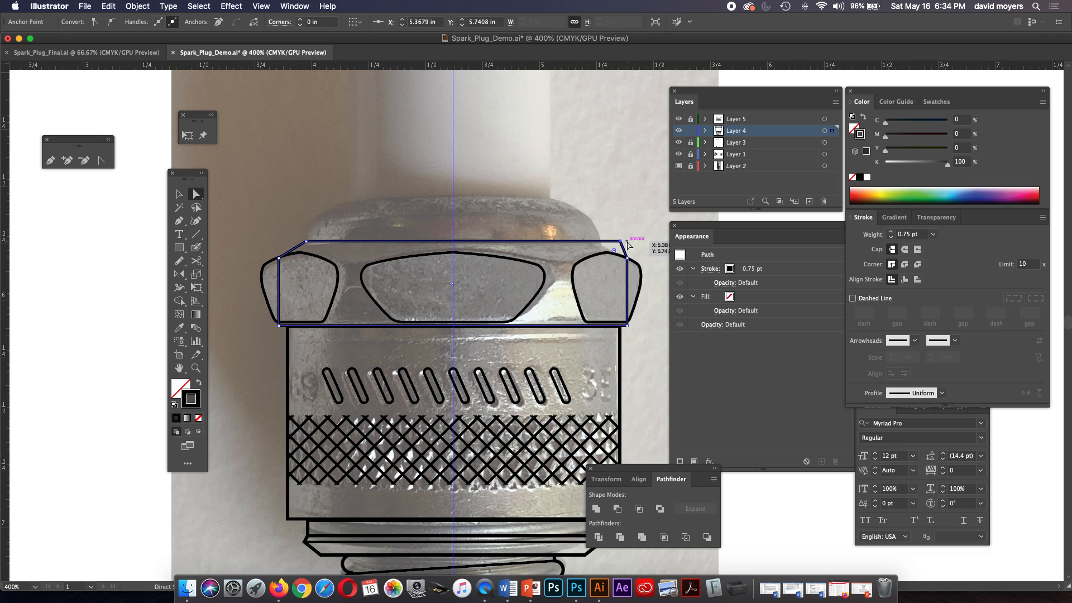
{"action": "key", "text": "Left"}
{"action": "left_click", "coordinate": [610, 232]}
Draw a rectangle about 1.29 by 0.20 in centred on the guide, resting on the nut outline's upper edge.
{"action": "left_click_drag", "start_coordinate": [585, 230], "coordinate": [586, 258]}
{"action": "scroll", "coordinate": [531, 280], "scroll_direction": "up", "scroll_amount": 5}
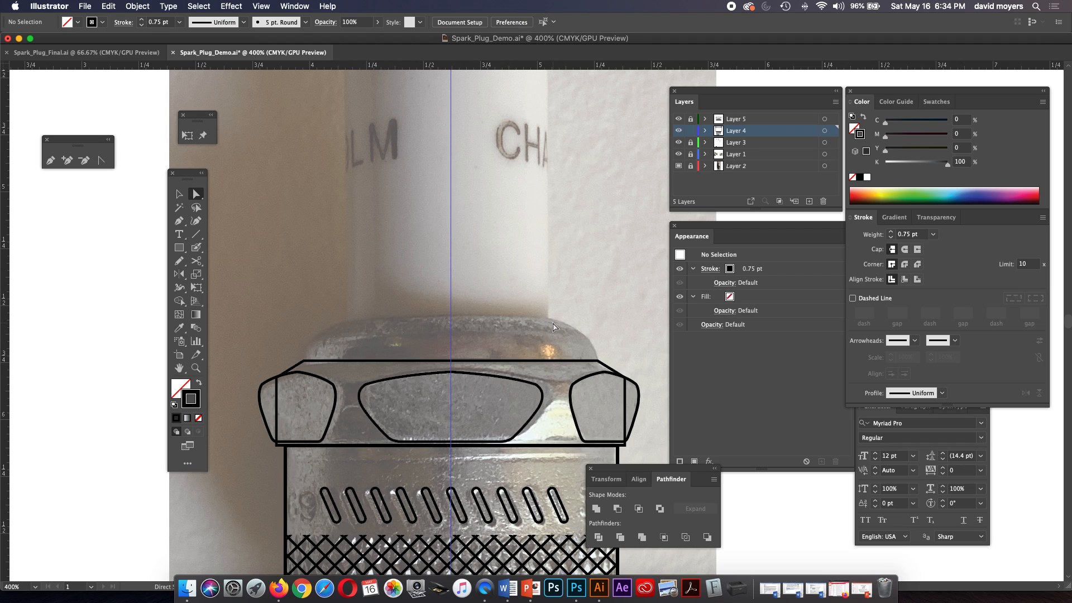
{"action": "left_click_drag", "start_coordinate": [552, 323], "coordinate": [536, 313]}
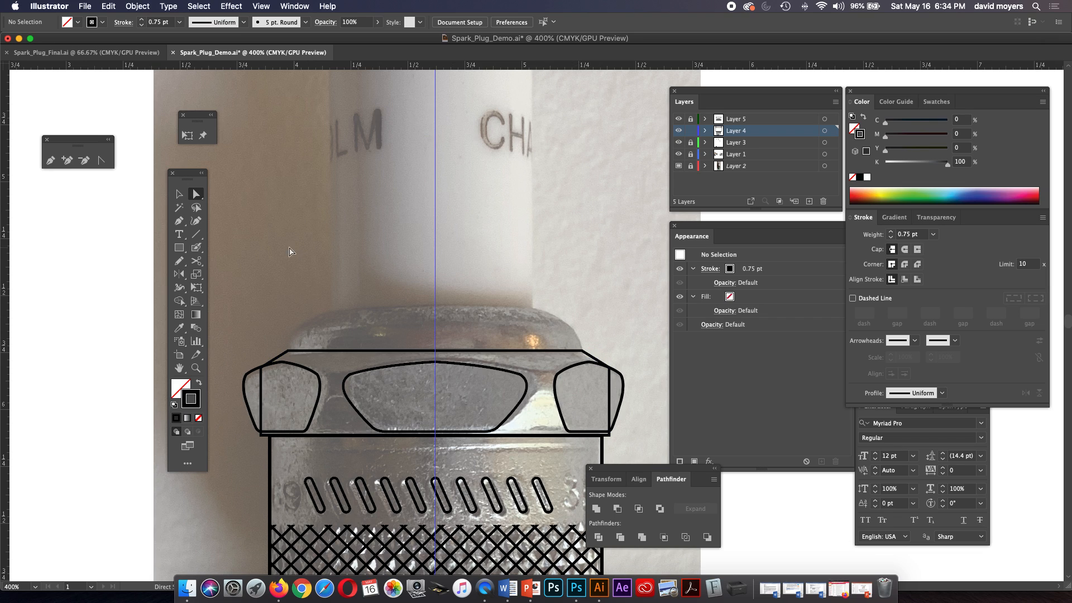
{"action": "left_click", "coordinate": [179, 248]}
{"action": "mouse_move", "coordinate": [435, 328]}
{"action": "left_mouse_down"}
{"action": "mouse_move", "coordinate": [510, 330]}
{"action": "mouse_move", "coordinate": [582, 350]}
{"action": "left_mouse_up"}
Try to nudge the new rectangle's two upper corners inward, with the upper-left one at X 4.1535 in.
{"action": "left_click", "coordinate": [195, 194]}
{"action": "left_click", "coordinate": [371, 255]}
{"action": "left_click", "coordinate": [289, 307]}
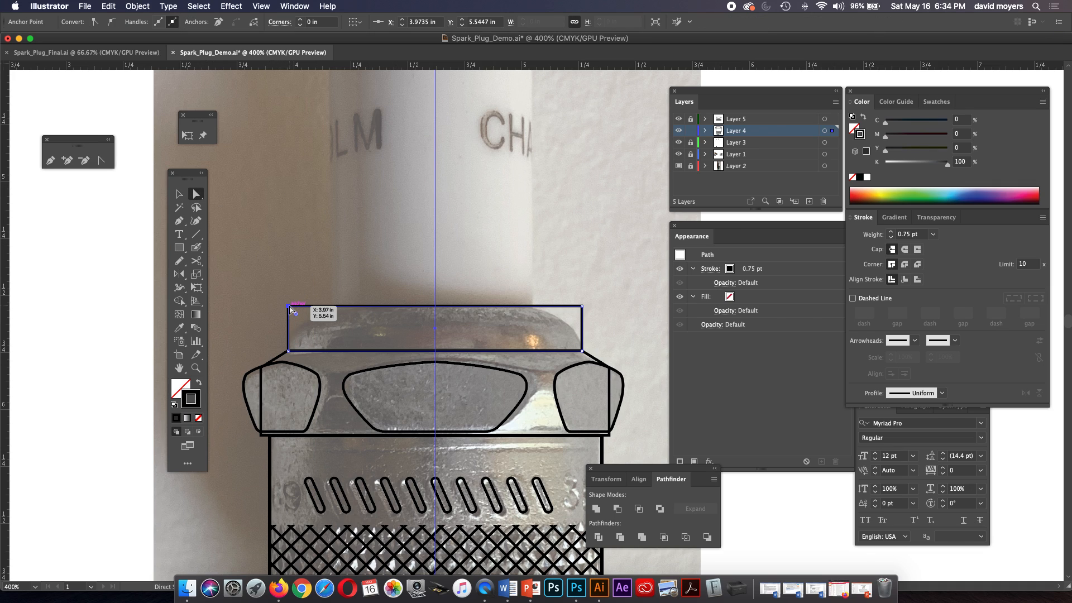
{"action": "left_click_drag", "start_coordinate": [290, 307], "coordinate": [289, 309]}
{"action": "key", "text": "Right"}
{"action": "left_click", "coordinate": [582, 307]}
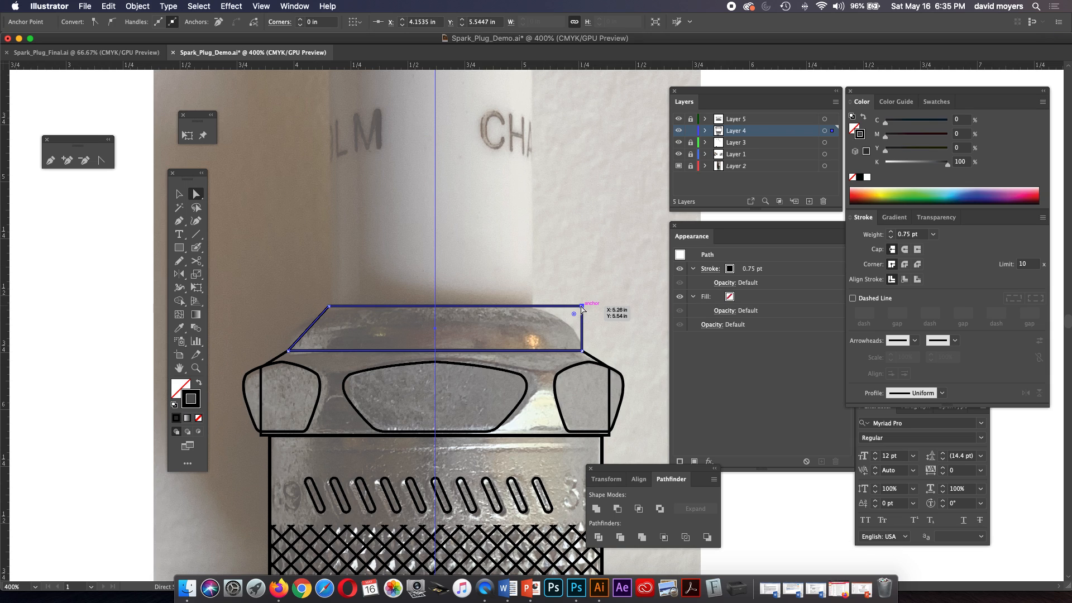
{"action": "key", "text": "Left"}
{"action": "key", "text": "Left"}
{"action": "key", "text": "Left"}
{"action": "key", "text": "Left"}
{"action": "key", "text": "Left"}
{"action": "key", "text": "Left"}
{"action": "key", "text": "Left"}
{"action": "key", "text": "Left"}
{"action": "key", "text": "Left"}
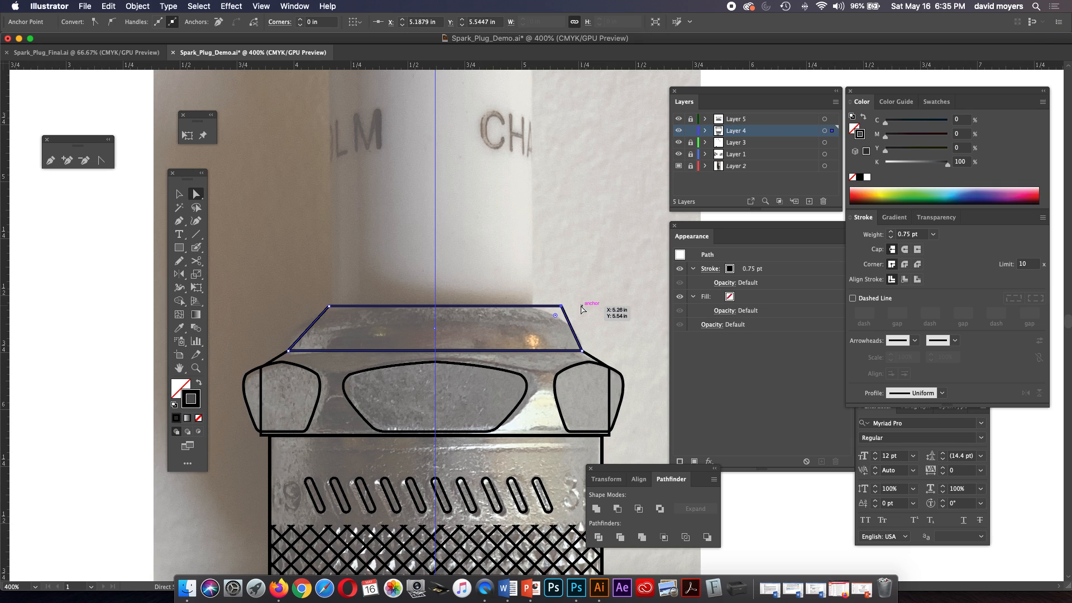
{"action": "key", "text": "Left"}
{"action": "key", "text": "Left"}
{"action": "left_click", "coordinate": [587, 305]}
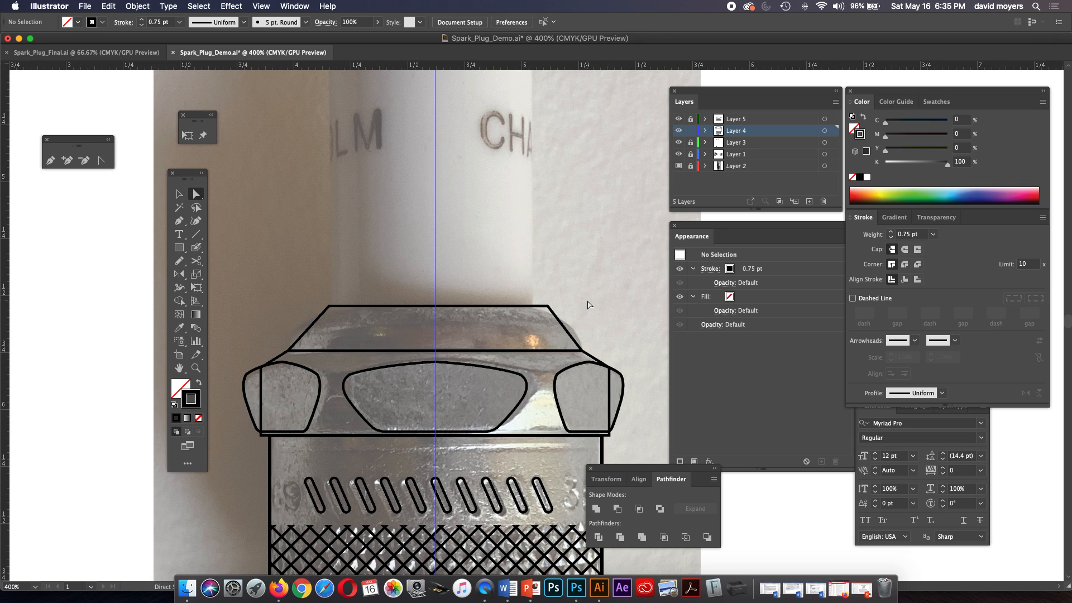
Undo all the corner moves on the collar rectangle above the nut.
{"action": "key", "text": "super+z"}
{"action": "key", "text": "super+z"}
{"action": "key", "text": "super+z"}
{"action": "key", "text": "super+z"}
{"action": "key", "text": "super+z"}
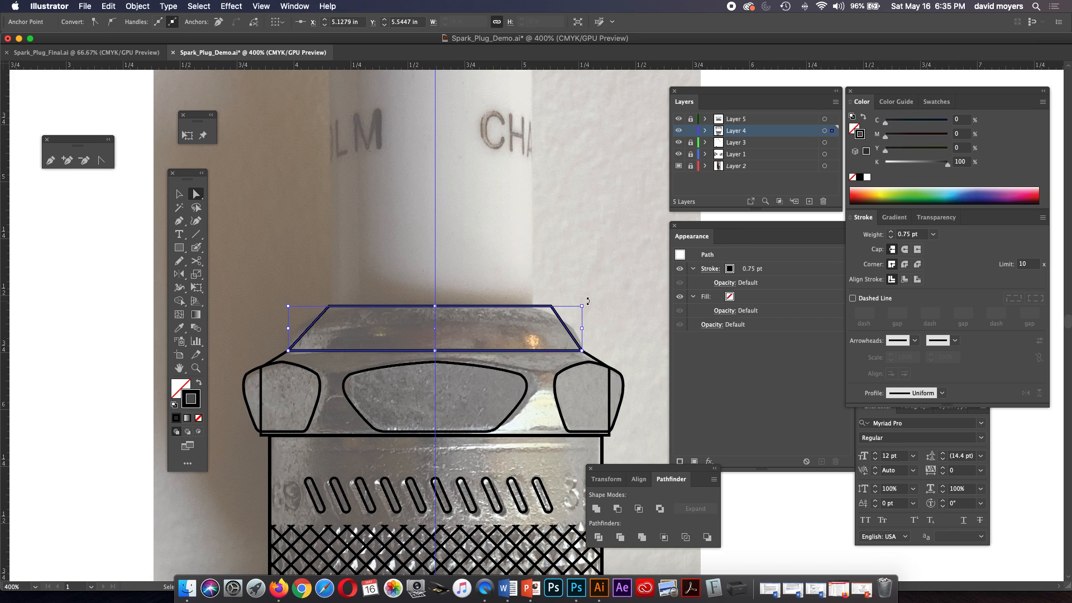
{"action": "key", "text": "super+z"}
{"action": "key", "text": "super+z"}
{"action": "key", "text": "super+z"}
{"action": "key", "text": "super+z"}
{"action": "key", "text": "super+z"}
{"action": "key", "text": "super+z"}
{"action": "key", "text": "super+z"}
{"action": "key", "text": "super+z"}
{"action": "key", "text": "super+z"}
{"action": "key", "text": "super+z"}
{"action": "key", "text": "super+z"}
{"action": "key", "text": "super+z"}
{"action": "key", "text": "super+z"}
{"action": "key", "text": "super+z"}
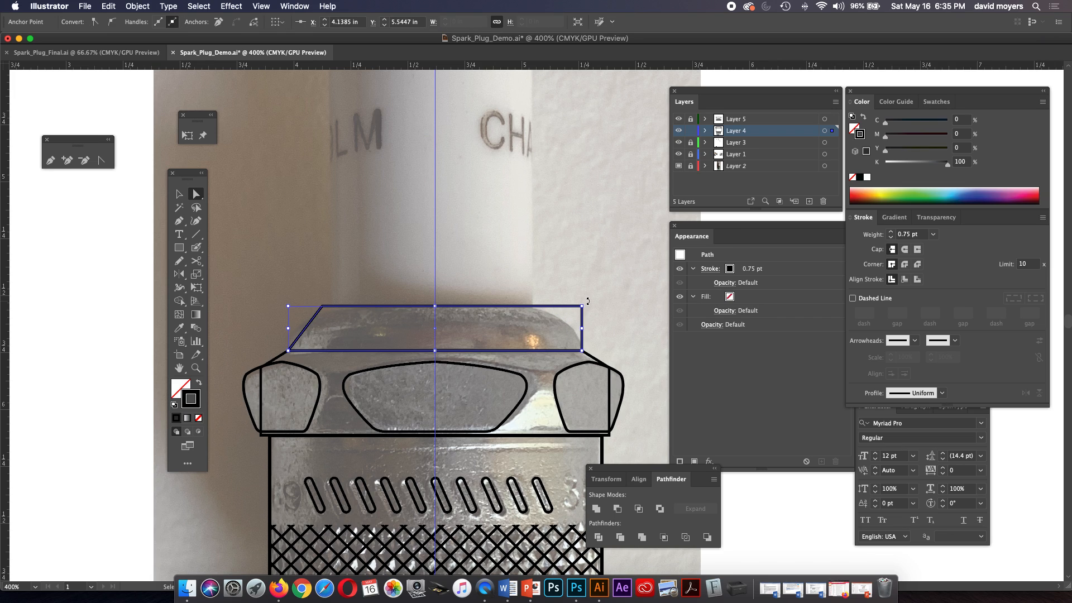
{"action": "key", "text": "super+z"}
{"action": "key", "text": "super+z"}
{"action": "key", "text": "super+z"}
{"action": "key", "text": "super+z"}
{"action": "key", "text": "super+z"}
{"action": "left_click", "coordinate": [584, 304]}
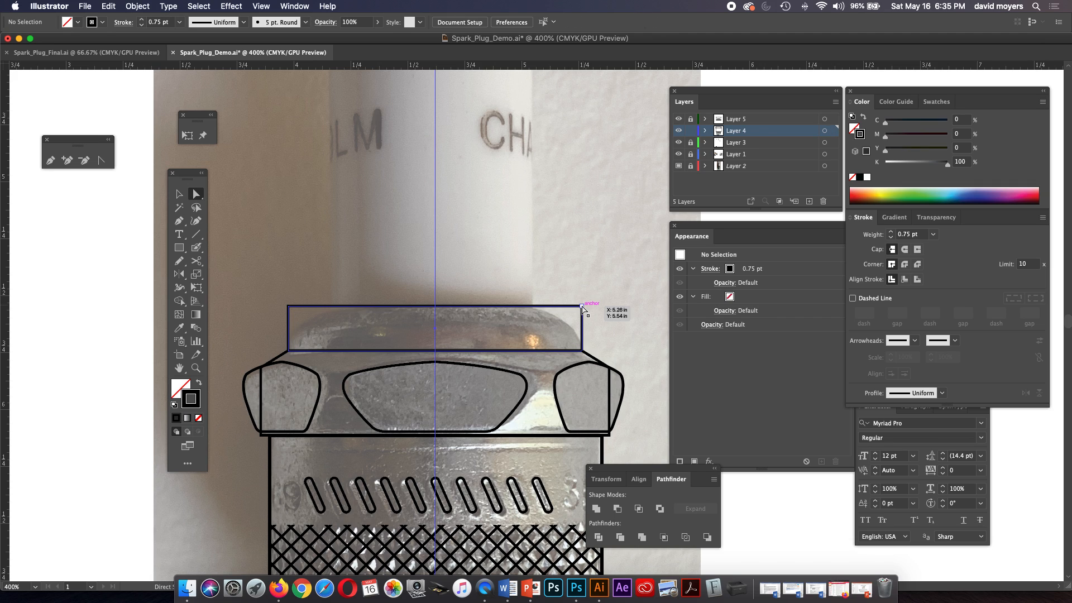
Nudge the collar rectangle's upper-right corner inward by about 0.2 in to slope its right side.
{"action": "left_click", "coordinate": [582, 307]}
{"action": "key", "text": "Left"}
{"action": "key", "text": "Left"}
{"action": "key", "text": "Left"}
{"action": "key", "text": "Left"}
{"action": "key", "text": "Left"}
{"action": "key", "text": "Left"}
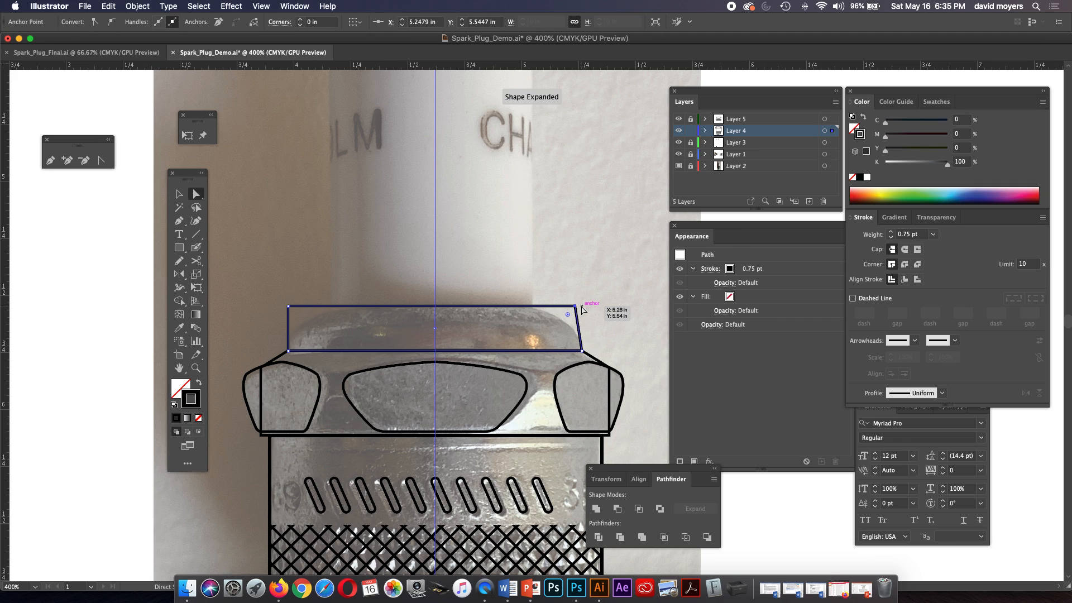
{"action": "key", "text": "Left"}
{"action": "key", "text": "Left"}
{"action": "key", "text": "Left"}
{"action": "key", "text": "Left"}
{"action": "key", "text": "Left"}
{"action": "key", "text": "Left"}
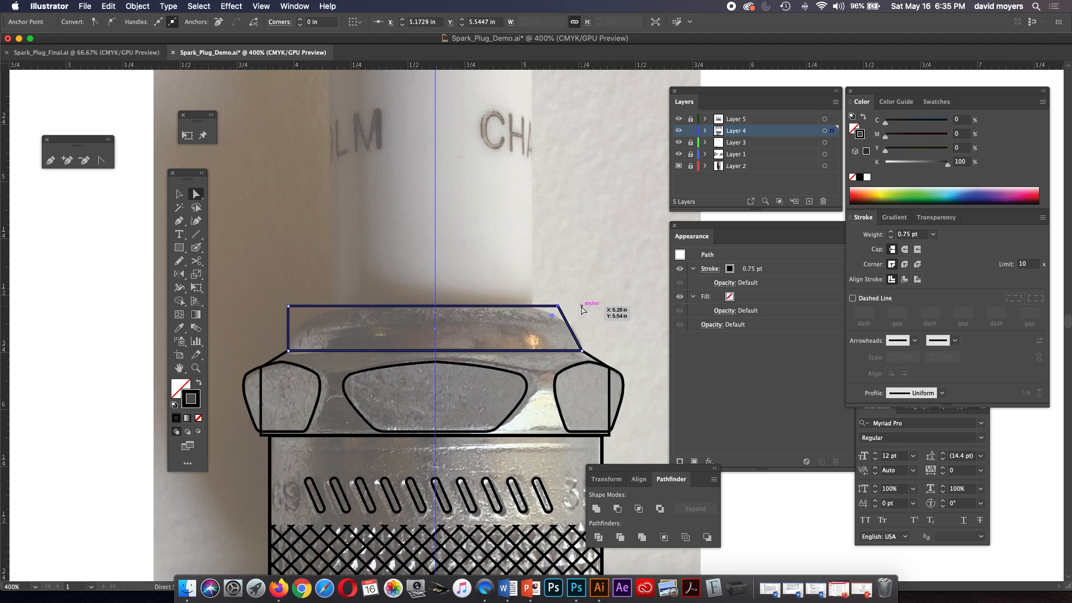
{"action": "key", "text": "Left"}
{"action": "key", "text": "Left"}
{"action": "key", "text": "Left"}
{"action": "key", "text": "Left"}
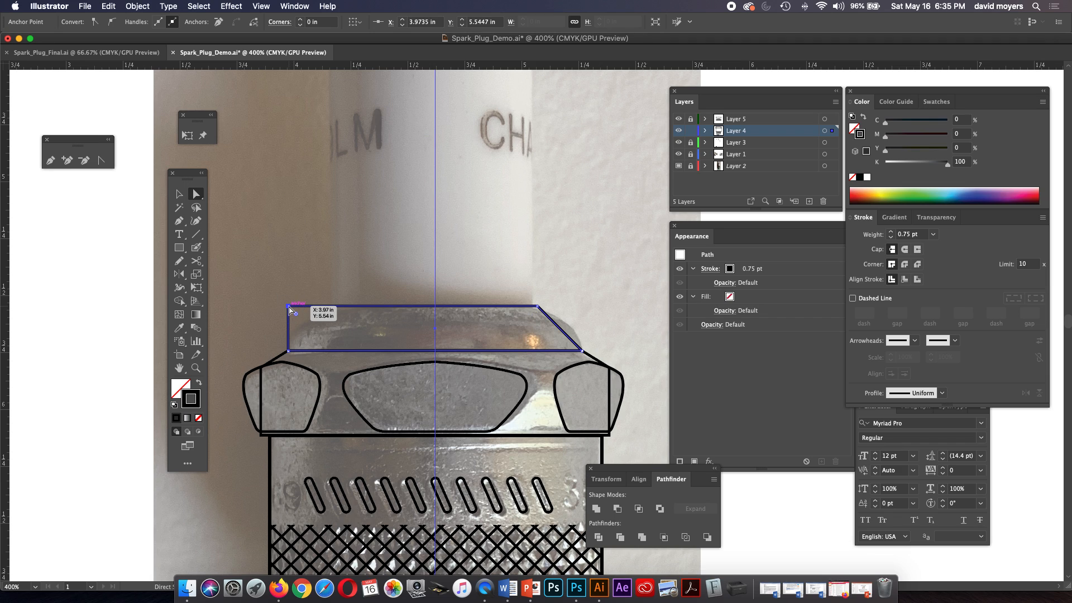
Nudge the collar's upper-left corner inward by about 0.2 in to match the right slope, and deselect the shape.
{"action": "key", "text": "Right"}
{"action": "key", "text": "Right"}
{"action": "key", "text": "Right"}
{"action": "key", "text": "Right"}
{"action": "key", "text": "Right"}
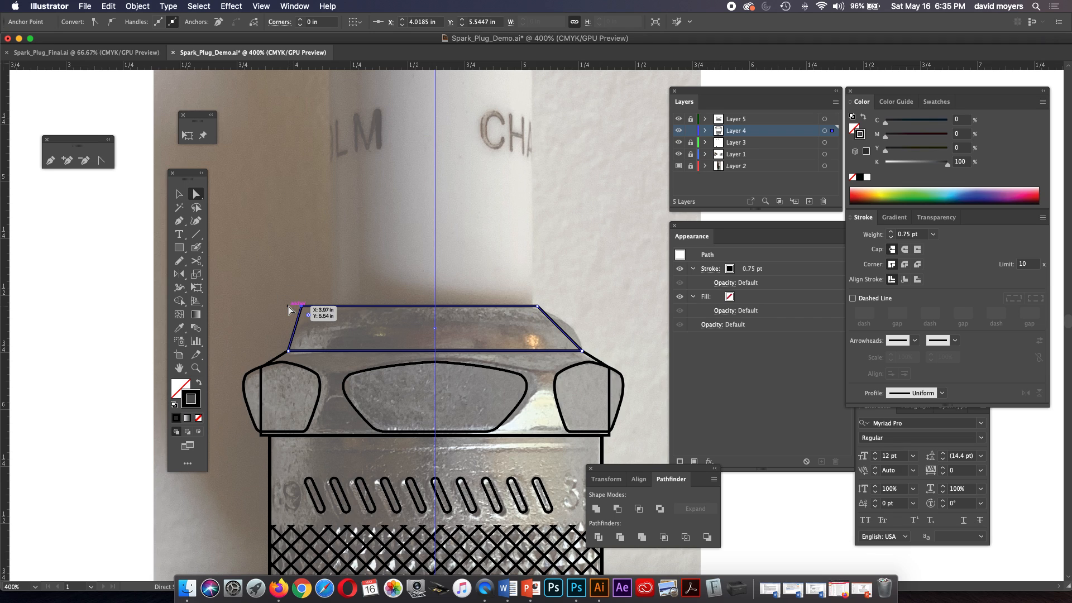
{"action": "key", "text": "Right"}
{"action": "key", "text": "Right"}
{"action": "key", "text": "Right"}
{"action": "key", "text": "Right"}
{"action": "key", "text": "Right"}
{"action": "key", "text": "Right"}
{"action": "key", "text": "Right"}
{"action": "key", "text": "Right"}
{"action": "key", "text": "Right"}
{"action": "left_click", "coordinate": [300, 303]}
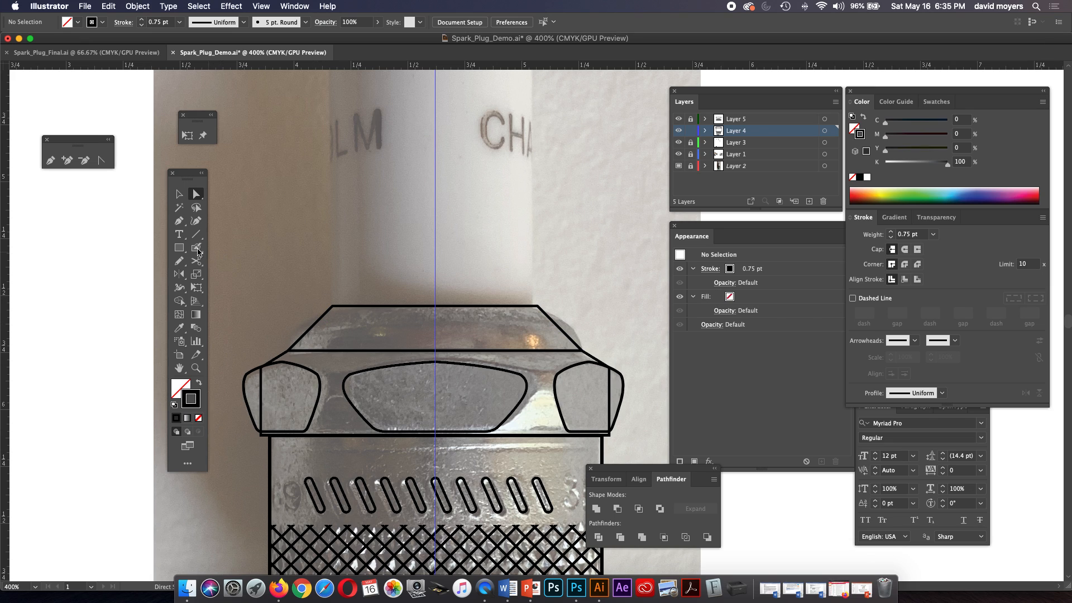
{"action": "left_click", "coordinate": [180, 221]}
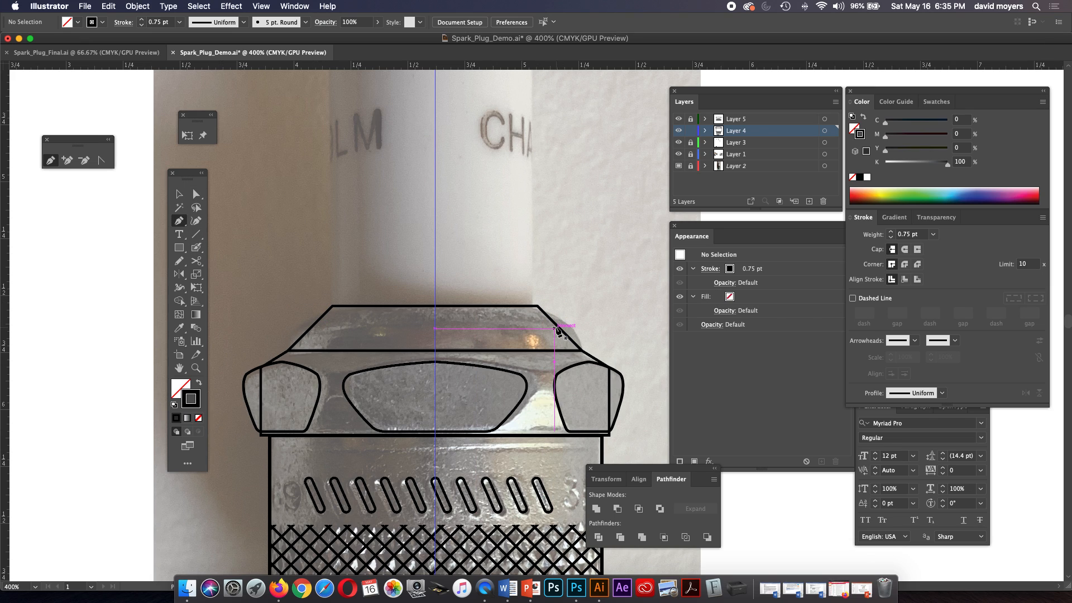
{"action": "left_click", "coordinate": [558, 326]}
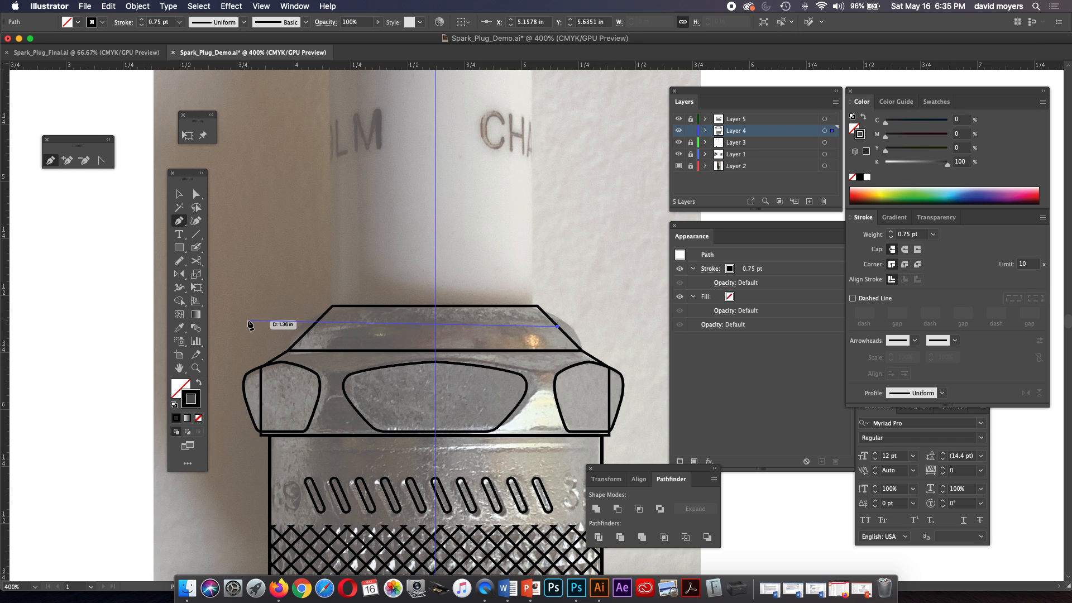
{"action": "key", "text": "super+z"}
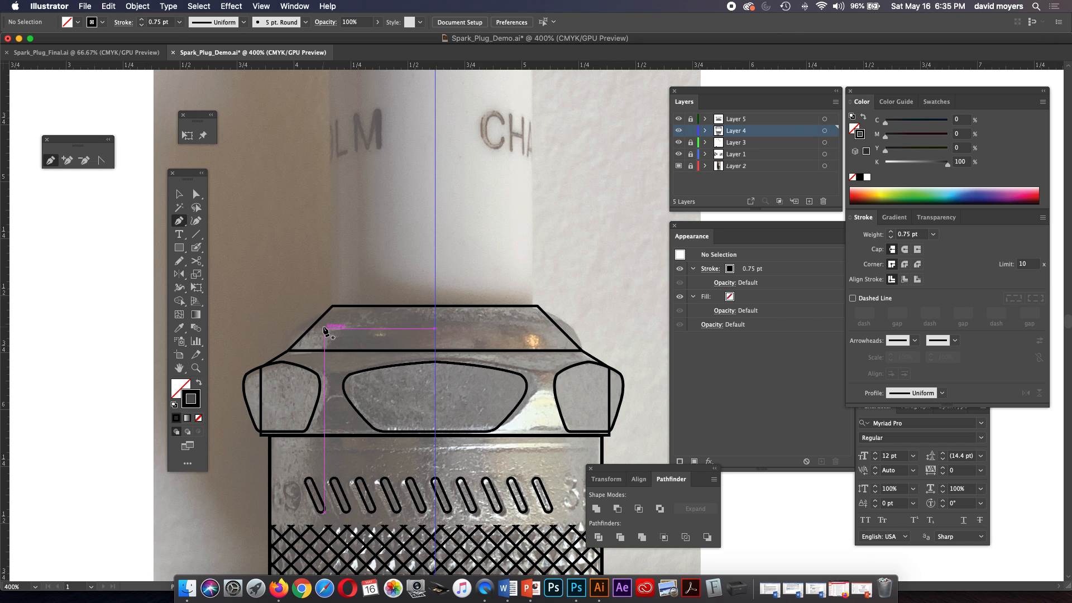
Add an anchor point at the middle of the collar's right sloped side and another on its left sloped side.
{"action": "left_click", "coordinate": [178, 193]}
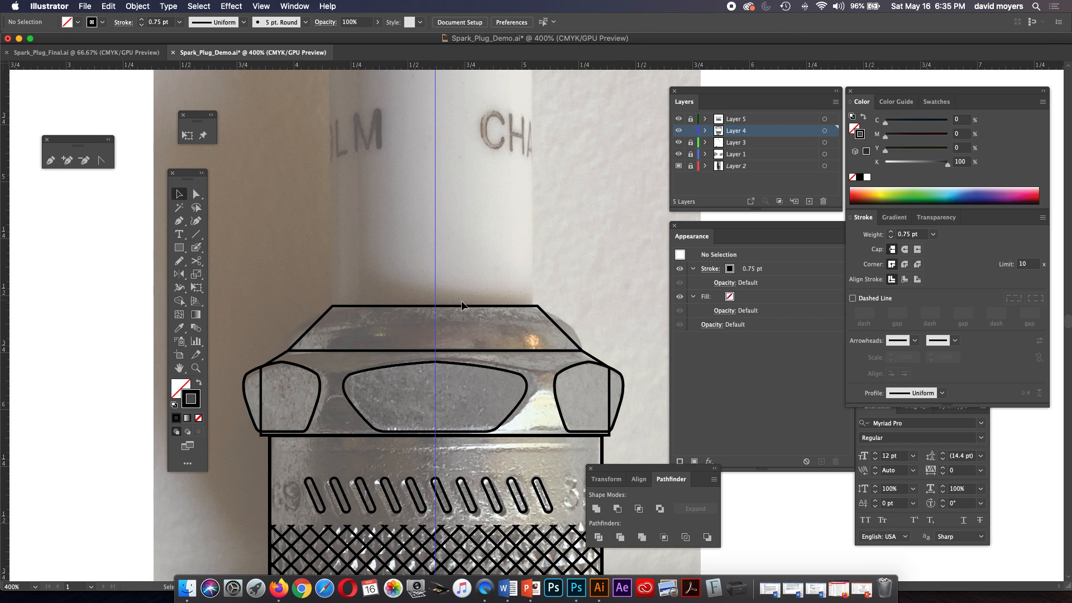
{"action": "left_click", "coordinate": [462, 307]}
{"action": "left_click", "coordinate": [179, 220]}
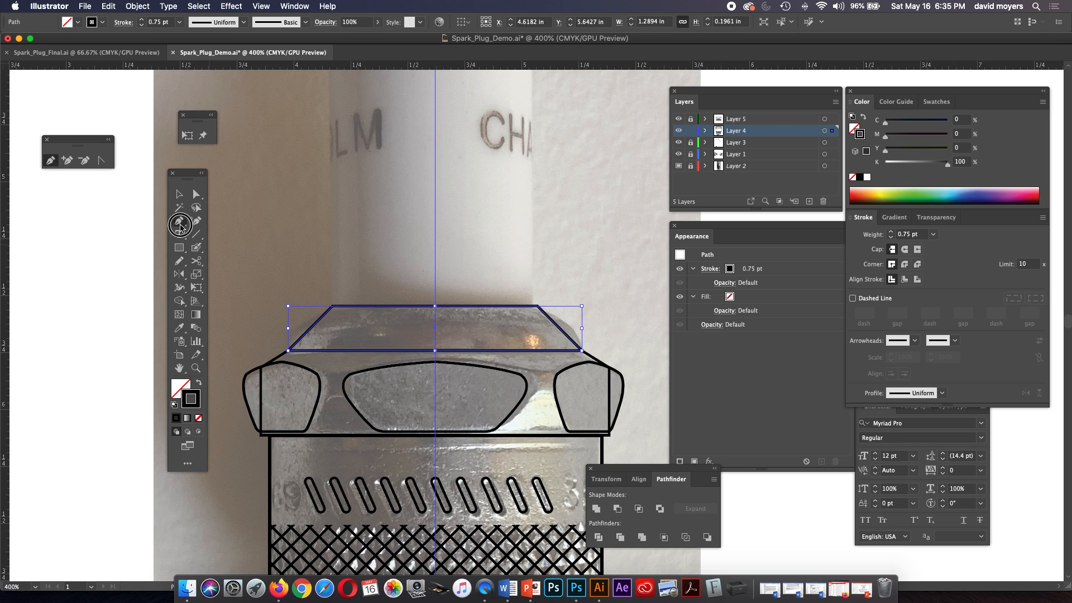
{"action": "left_click", "coordinate": [559, 329]}
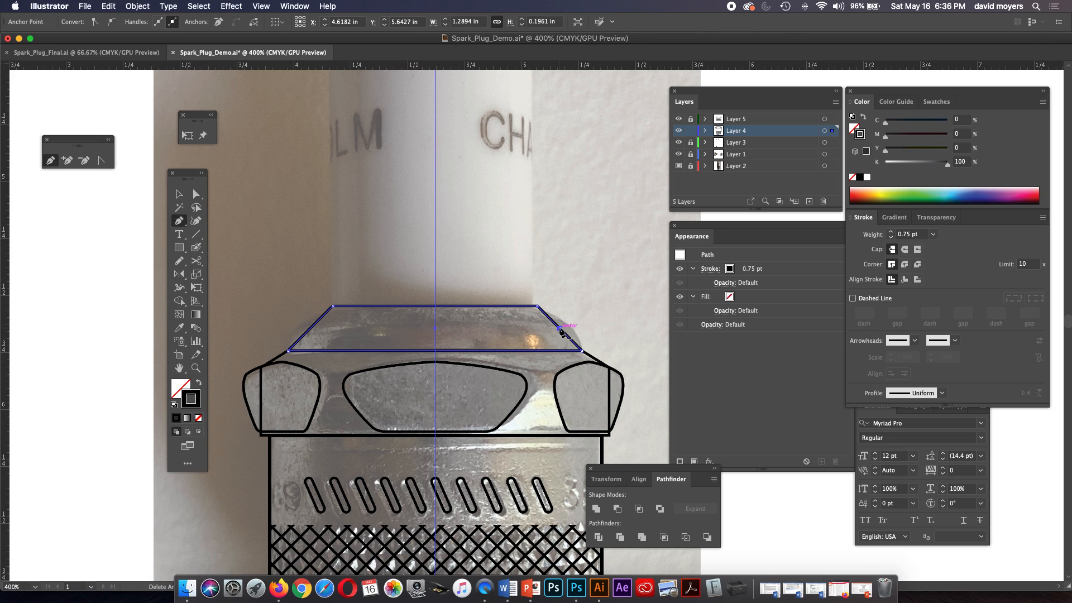
{"action": "left_click", "coordinate": [310, 329]}
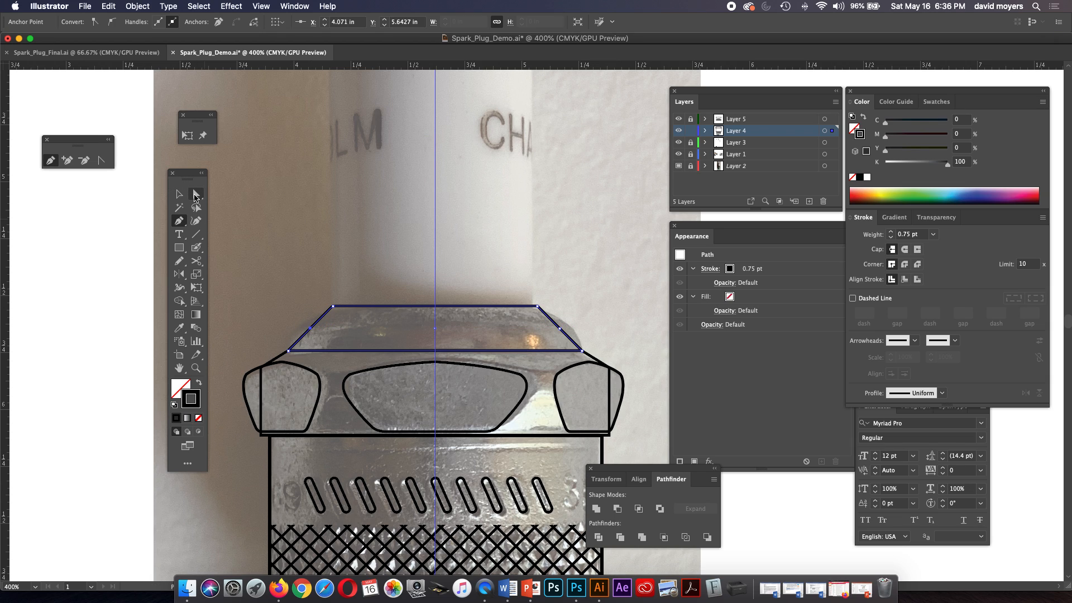
Nudge the collar's two new side points outward, the right one to X 5.2104 in and the left one to X 4.041 in, and deselect.
{"action": "left_click", "coordinate": [196, 194]}
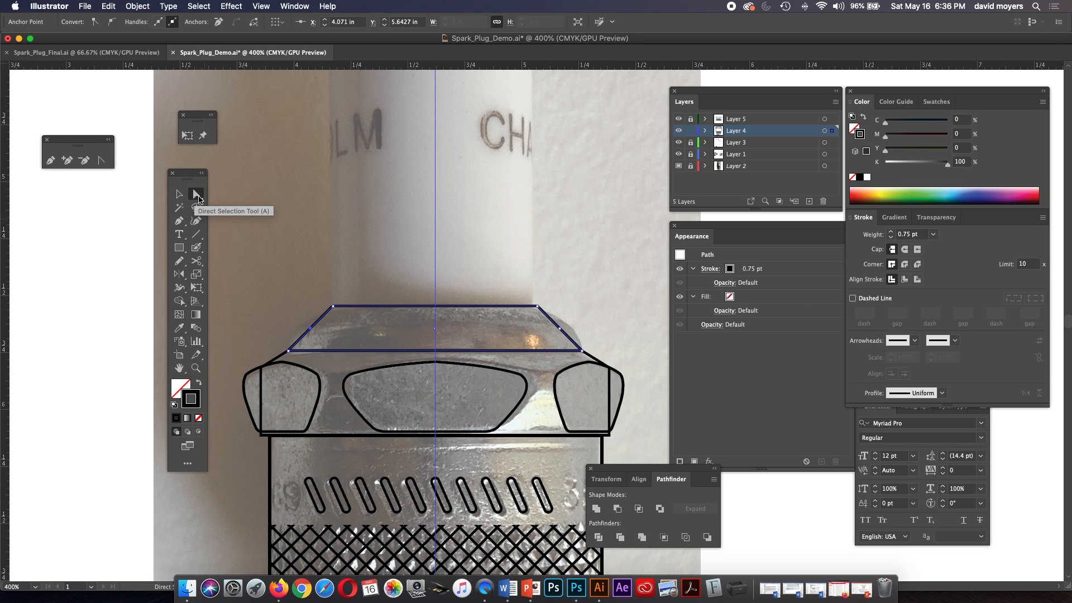
{"action": "left_click", "coordinate": [560, 331]}
{"action": "key", "text": "Right"}
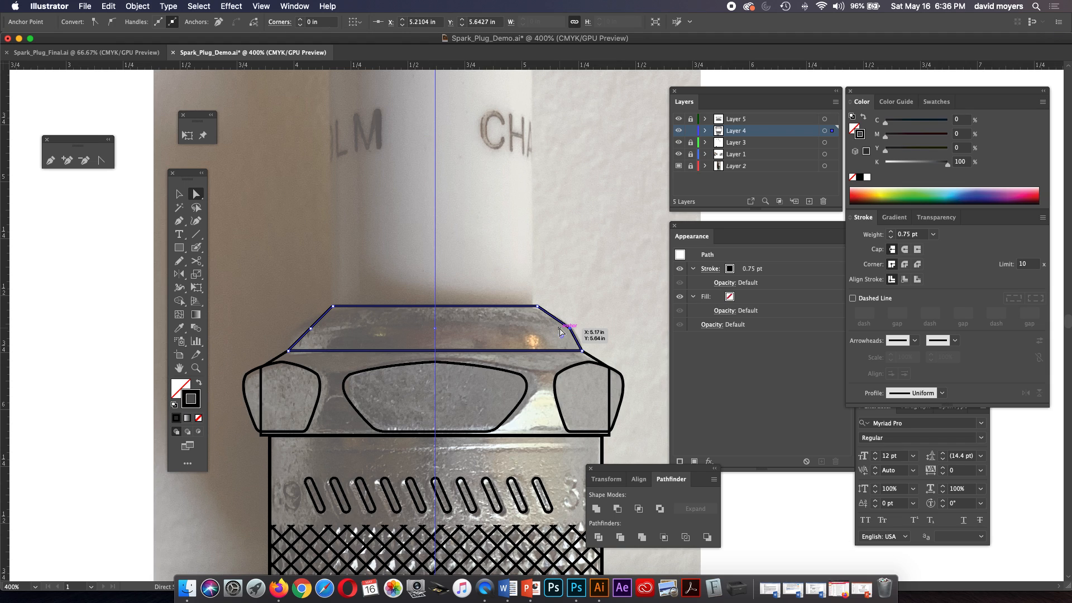
{"action": "left_click", "coordinate": [311, 329]}
{"action": "key", "text": "Left"}
{"action": "key", "text": "Left"}
{"action": "key", "text": "Left"}
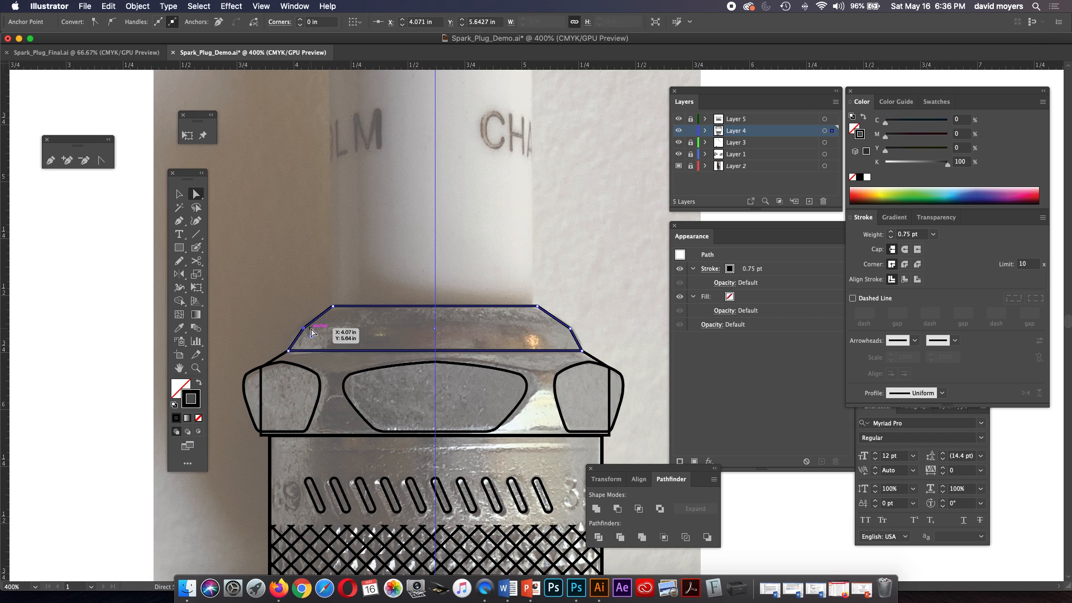
{"action": "key", "text": "Right"}
{"action": "left_click", "coordinate": [563, 299]}
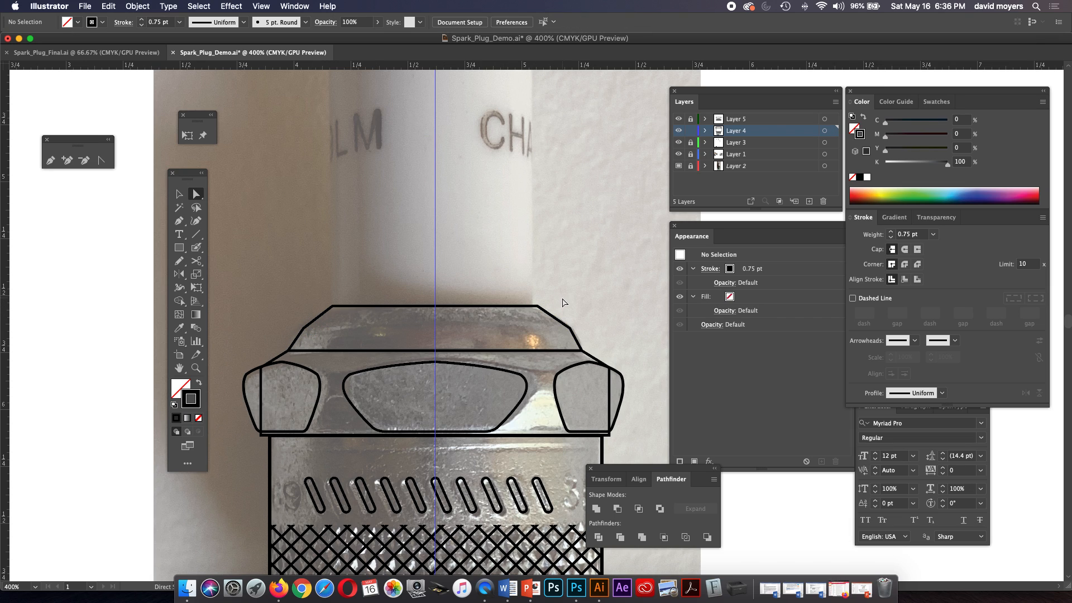
Convert the collar's right and left side midpoints into smooth points so both sides bow outward.
{"action": "left_click", "coordinate": [100, 160]}
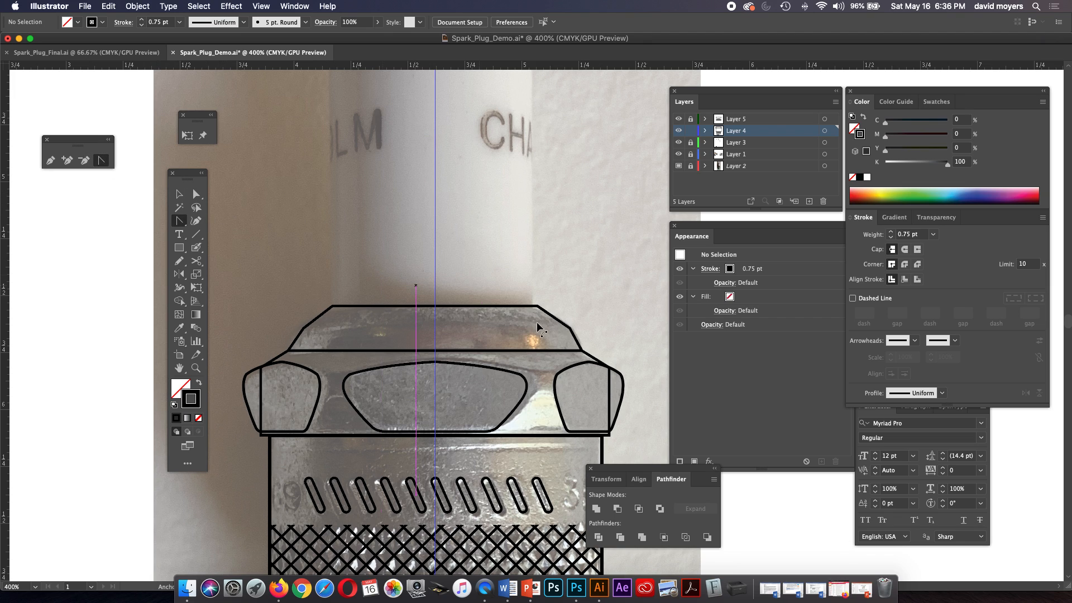
{"action": "mouse_move", "coordinate": [570, 329]}
{"action": "left_mouse_down"}
{"action": "mouse_move", "coordinate": [567, 320]}
{"action": "mouse_move", "coordinate": [582, 344]}
{"action": "left_mouse_up"}
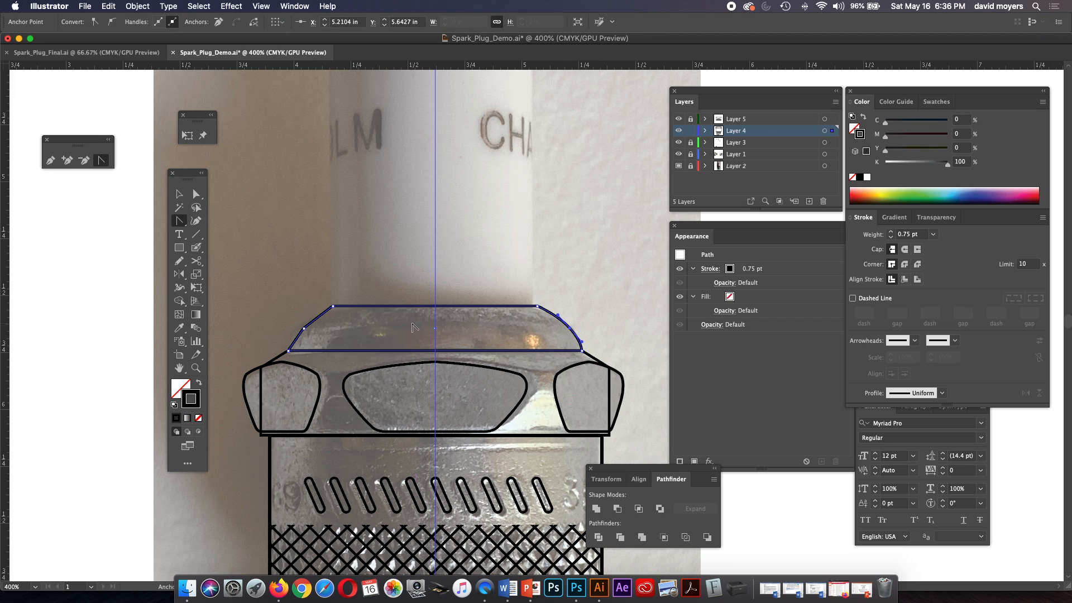
{"action": "mouse_move", "coordinate": [303, 328]}
{"action": "left_mouse_down"}
{"action": "mouse_move", "coordinate": [288, 345]}
{"action": "mouse_move", "coordinate": [318, 316]}
{"action": "mouse_move", "coordinate": [288, 311]}
{"action": "mouse_move", "coordinate": [292, 342]}
{"action": "mouse_move", "coordinate": [303, 312]}
{"action": "mouse_move", "coordinate": [317, 316]}
{"action": "left_mouse_up"}
{"action": "left_click_drag", "start_coordinate": [320, 315], "coordinate": [307, 330]}
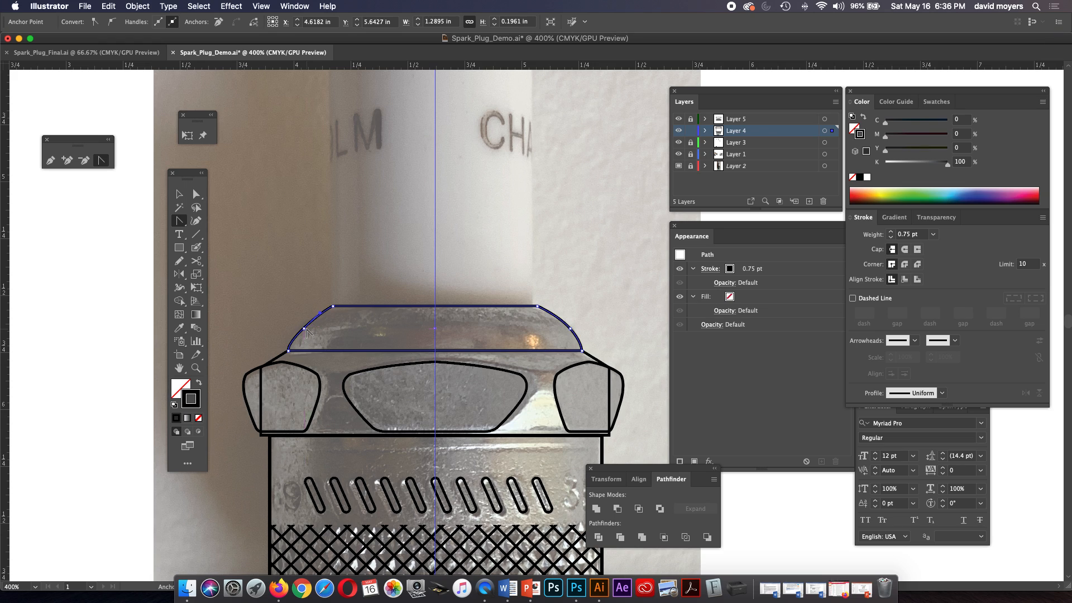
{"action": "key", "text": "super+z"}
{"action": "mouse_move", "coordinate": [303, 328]}
{"action": "left_mouse_down"}
{"action": "mouse_move", "coordinate": [296, 346]}
{"action": "mouse_move", "coordinate": [284, 320]}
{"action": "mouse_move", "coordinate": [312, 317]}
{"action": "left_mouse_up"}
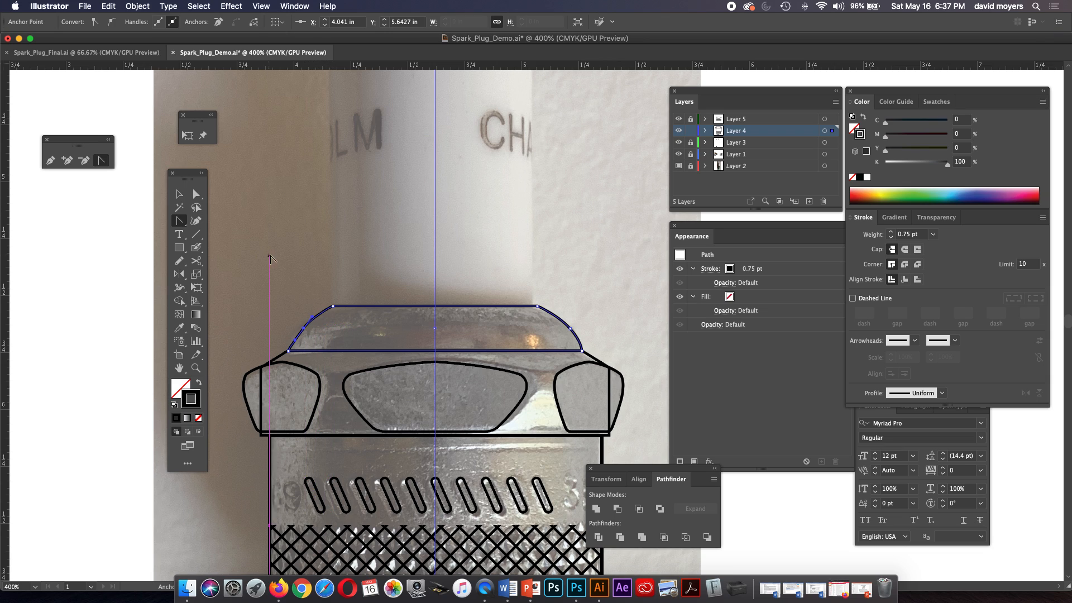
Fine-tune the upper direction handle of the collar's left midpoint to match the right curve, and deselect.
{"action": "left_click", "coordinate": [197, 194]}
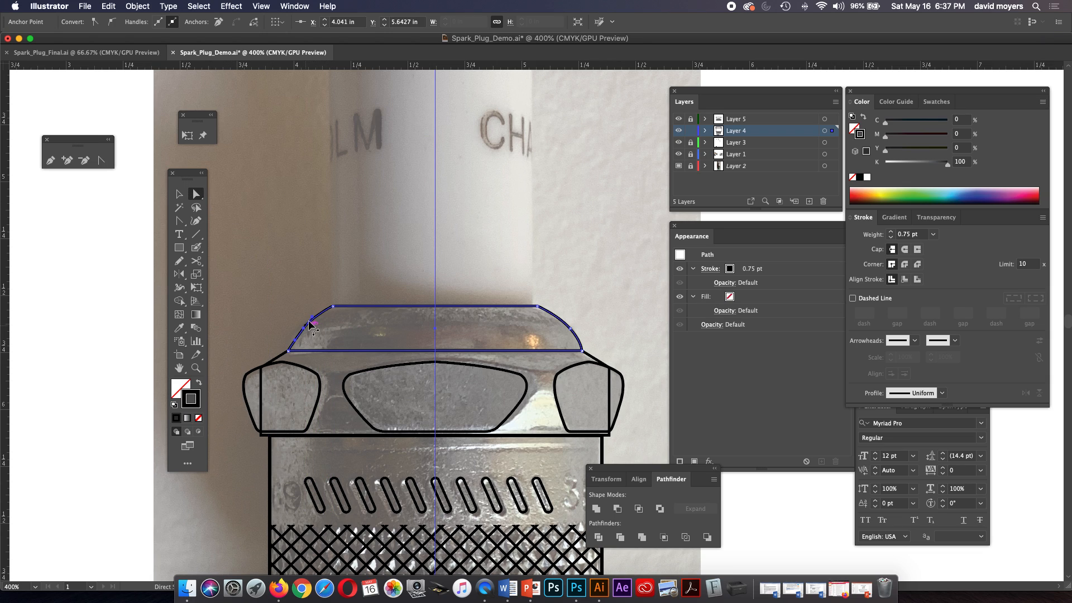
{"action": "left_click_drag", "start_coordinate": [312, 317], "coordinate": [316, 315]}
{"action": "left_click", "coordinate": [335, 325]}
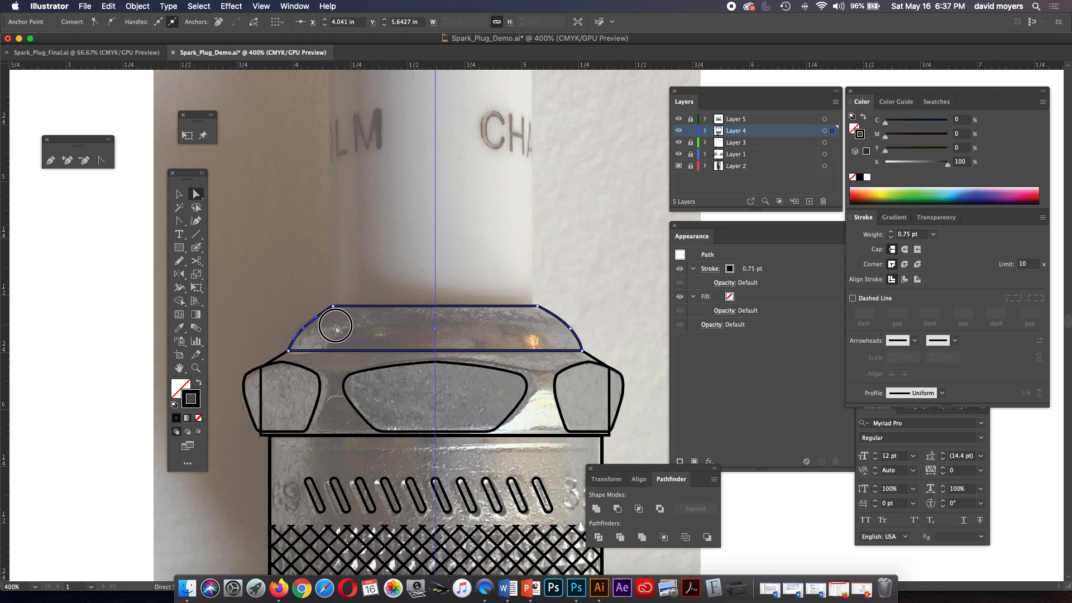
{"action": "left_click", "coordinate": [304, 331]}
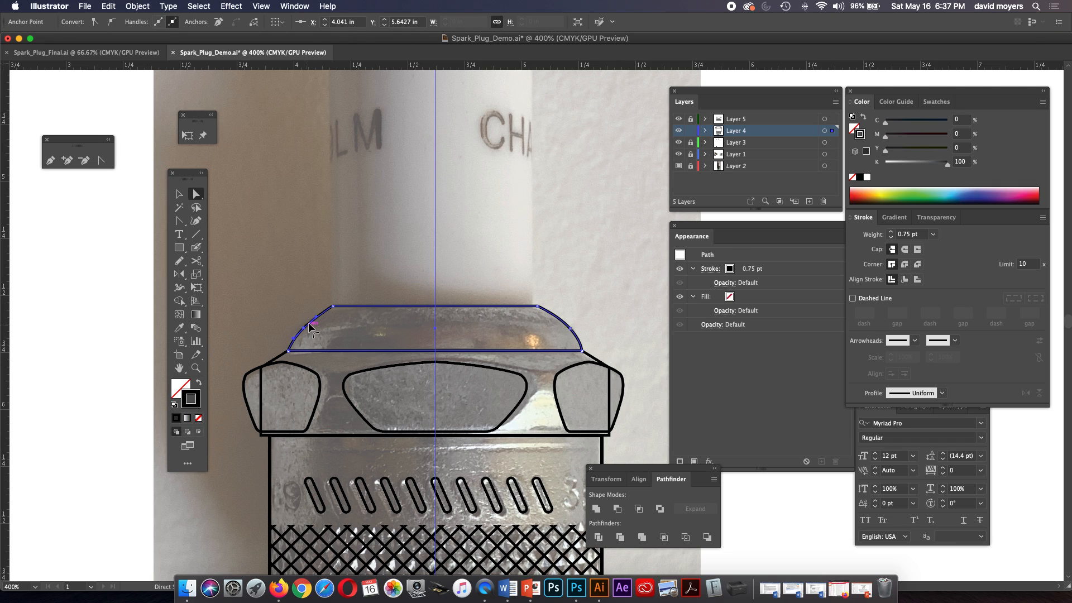
{"action": "left_click_drag", "start_coordinate": [315, 317], "coordinate": [312, 318]}
{"action": "left_click", "coordinate": [323, 330]}
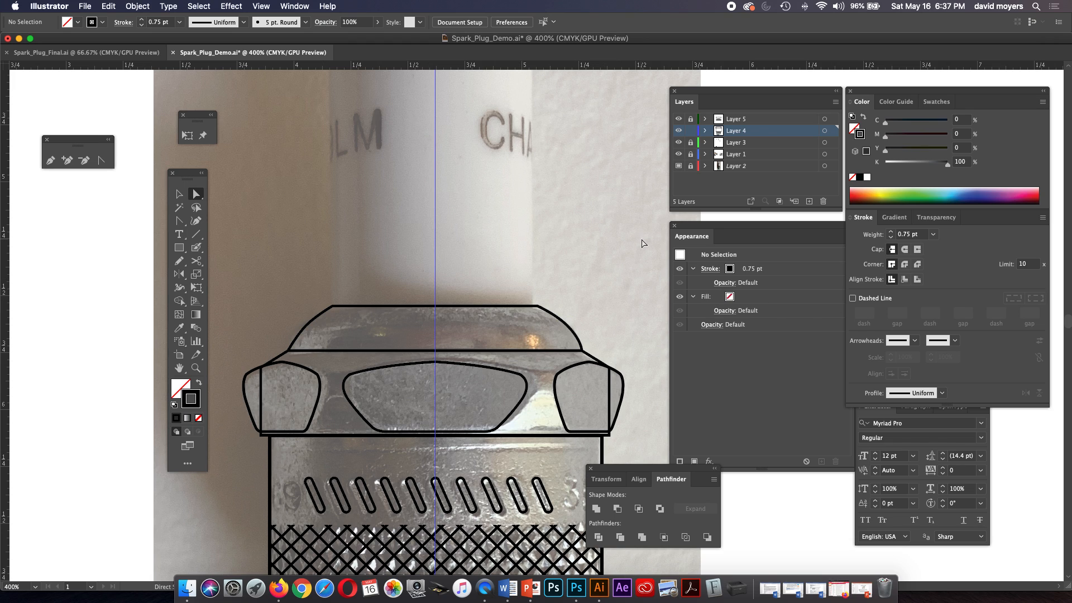
Hide the reference photo on Layer 2, unlock Layer 5, and select the nut's right side facet.
{"action": "left_click", "coordinate": [679, 167]}
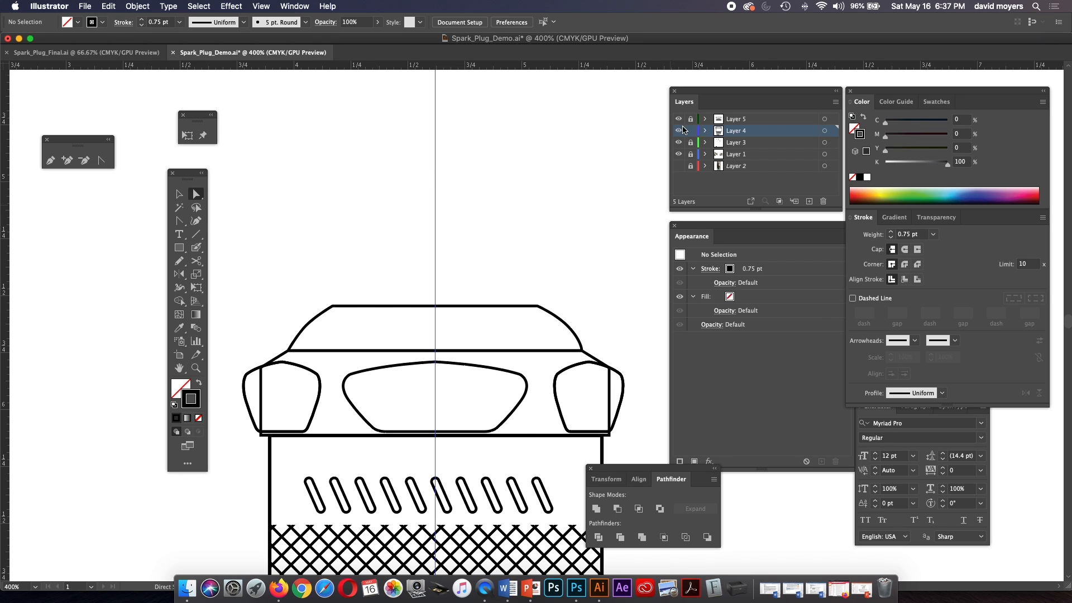
{"action": "left_click", "coordinate": [609, 400]}
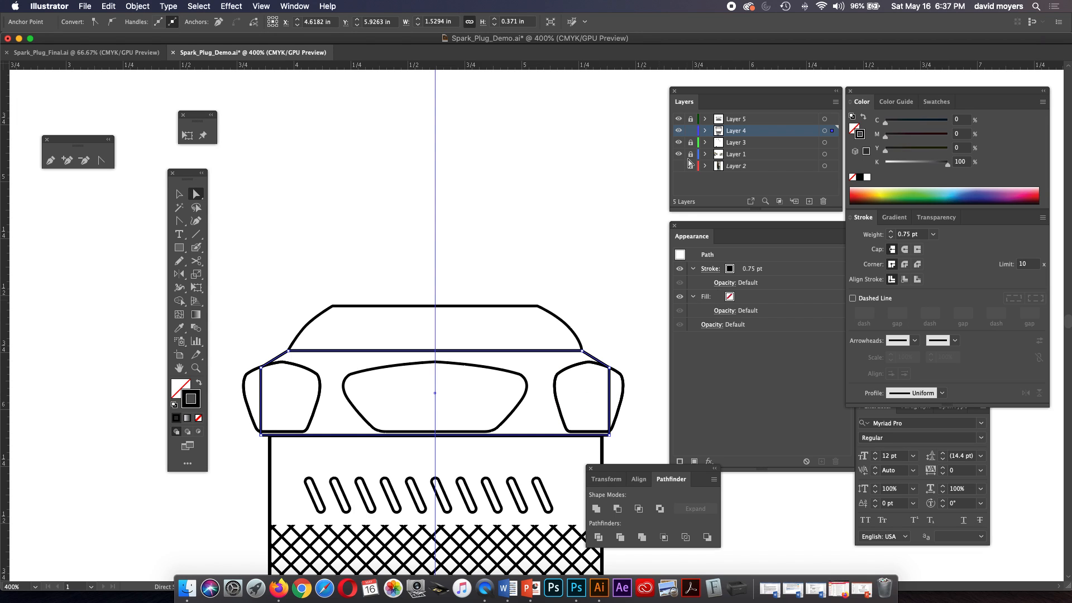
{"action": "left_click", "coordinate": [691, 118]}
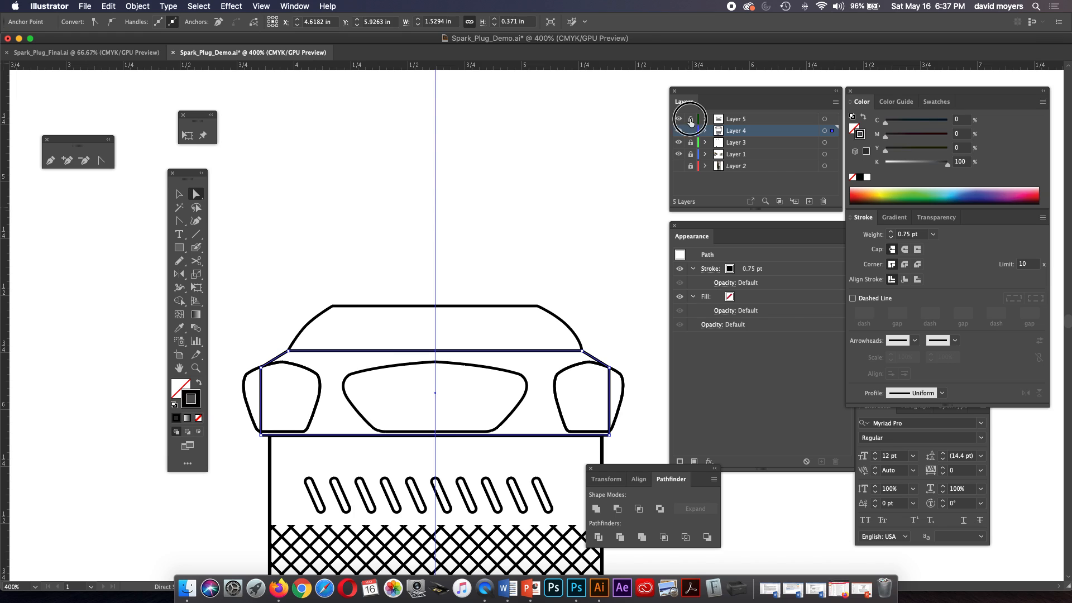
{"action": "left_click", "coordinate": [638, 370]}
{"action": "left_click", "coordinate": [624, 393]}
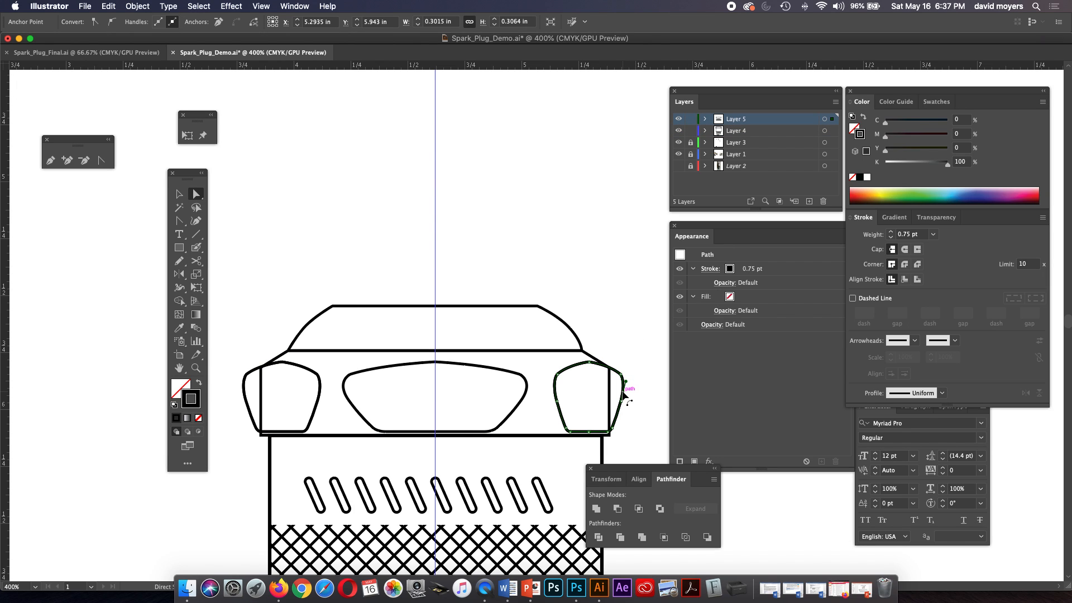
Set the stroke weight of the nut's outline and the collar above it to 1 pt, and deselect.
{"action": "left_click", "coordinate": [590, 356]}
{"action": "left_click", "coordinate": [889, 232]}
{"action": "left_click", "coordinate": [601, 455]}
{"action": "left_click", "coordinate": [561, 317]}
{"action": "left_click", "coordinate": [891, 231]}
{"action": "left_click", "coordinate": [578, 299]}
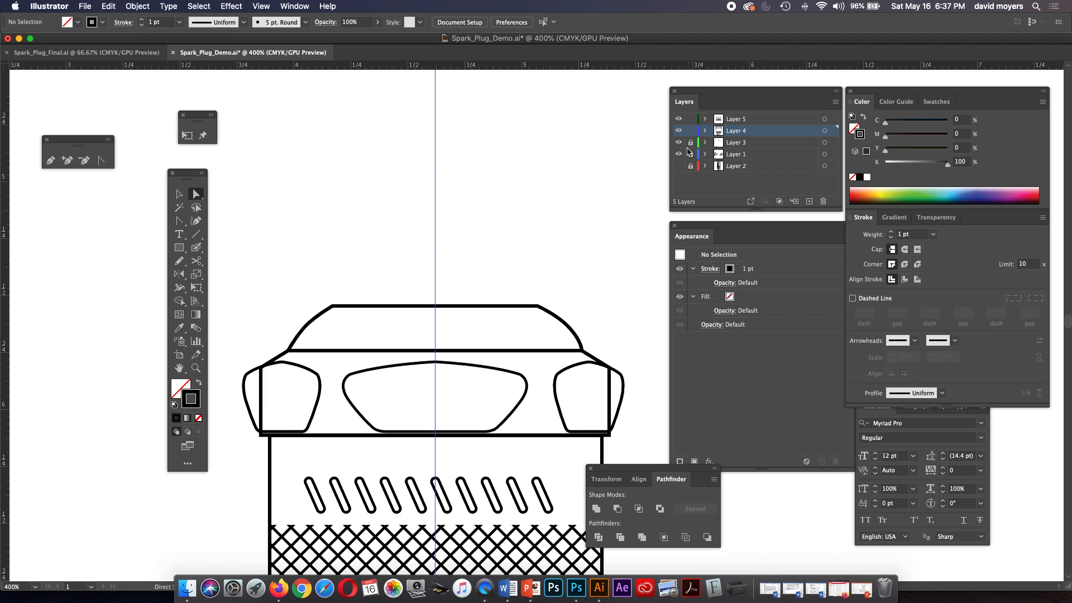
Hide and lock Layer 5, and set the strokes of the two side facets on Layer 4 to 1 pt.
{"action": "left_click", "coordinate": [679, 119]}
{"action": "left_click", "coordinate": [690, 119]}
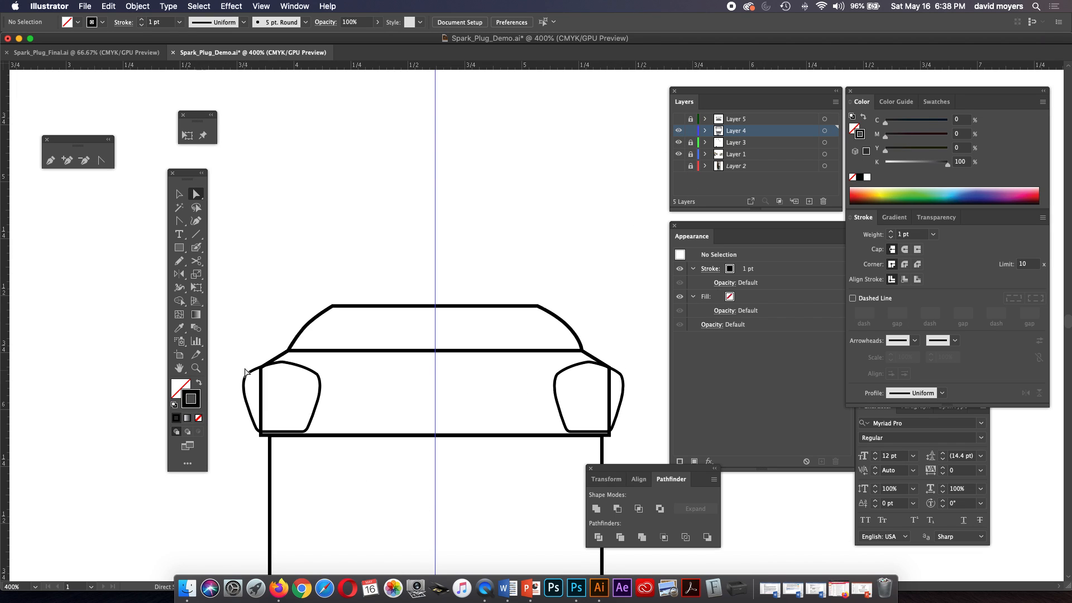
{"action": "mouse_move", "coordinate": [237, 361]}
{"action": "left_mouse_down"}
{"action": "mouse_move", "coordinate": [342, 403]}
{"action": "mouse_move", "coordinate": [260, 359]}
{"action": "mouse_move", "coordinate": [230, 357]}
{"action": "mouse_move", "coordinate": [249, 377]}
{"action": "left_mouse_up"}
{"action": "left_click", "coordinate": [556, 378], "text": "shift"}
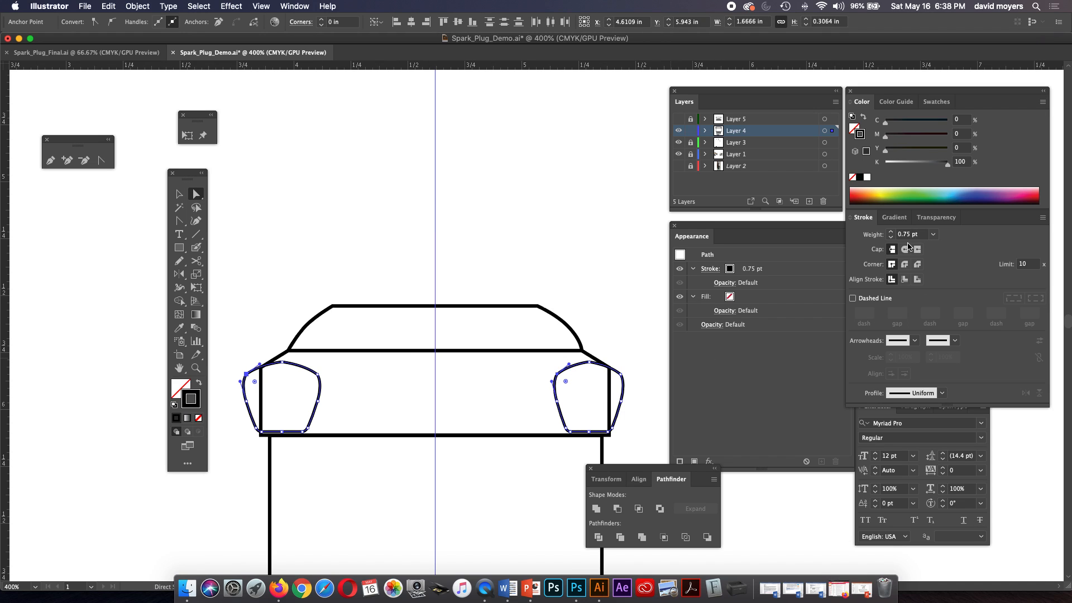
{"action": "left_click", "coordinate": [891, 231]}
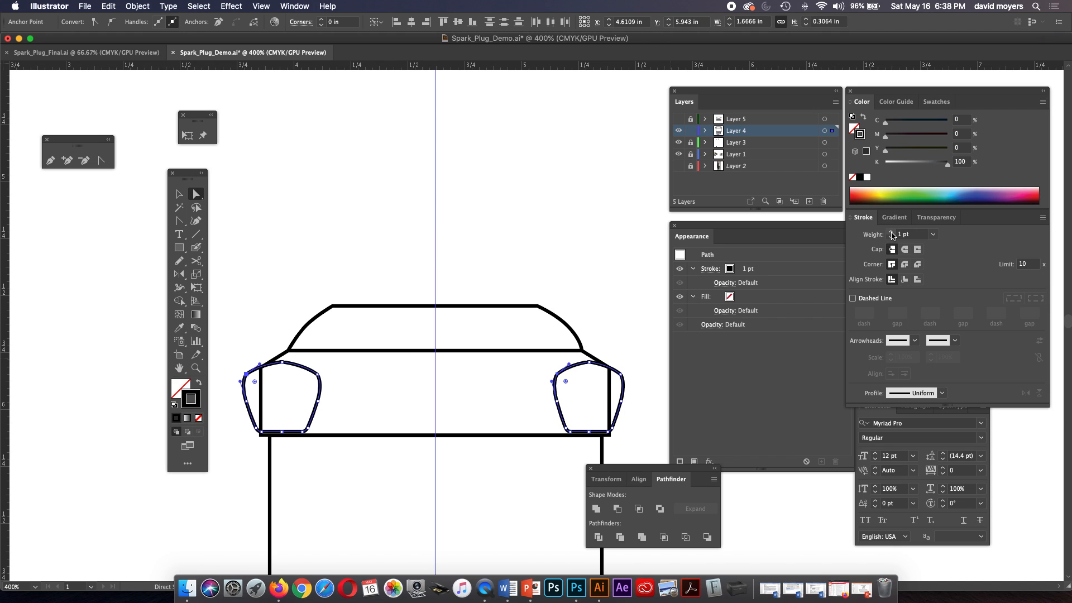
Unite the two Layer 4 side facets with the nut outline into one shape, and show Layer 5 again.
{"action": "left_click", "coordinate": [589, 358], "text": "shift"}
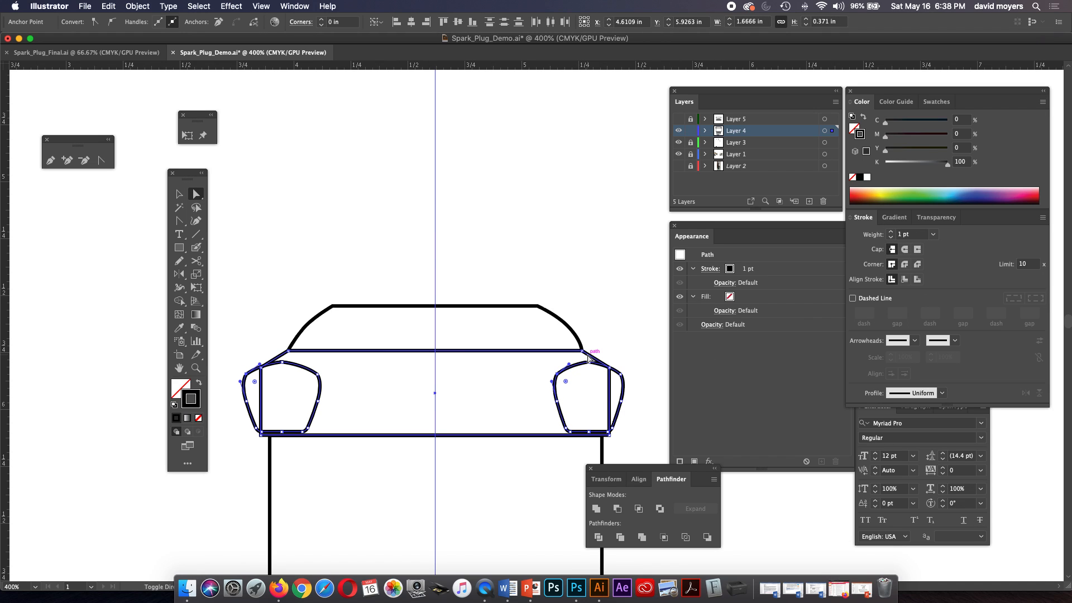
{"action": "left_click", "coordinate": [596, 508]}
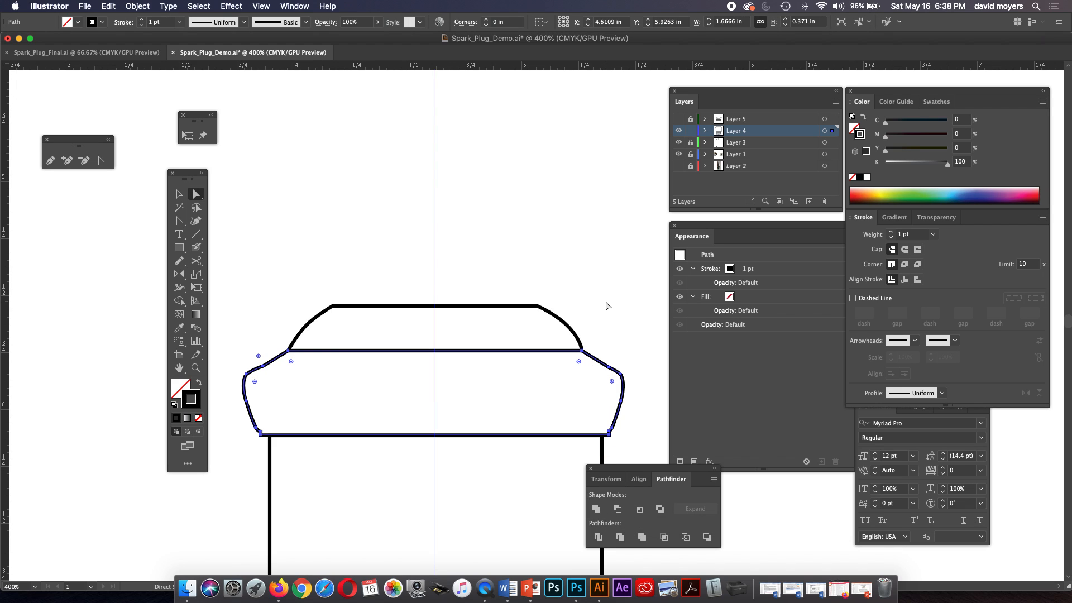
{"action": "left_click", "coordinate": [678, 119]}
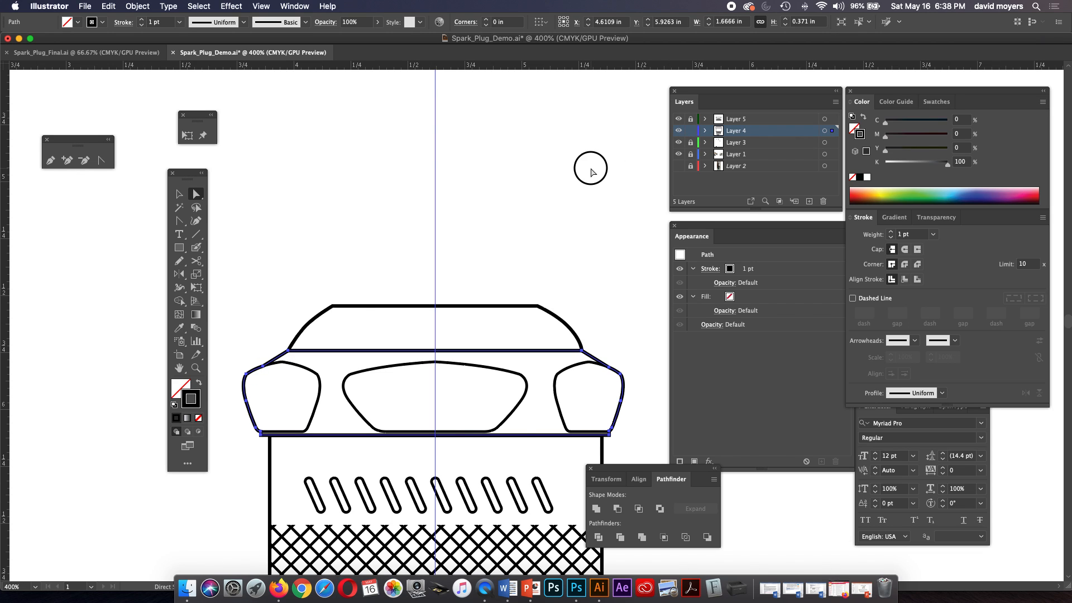
{"action": "left_click", "coordinate": [575, 238]}
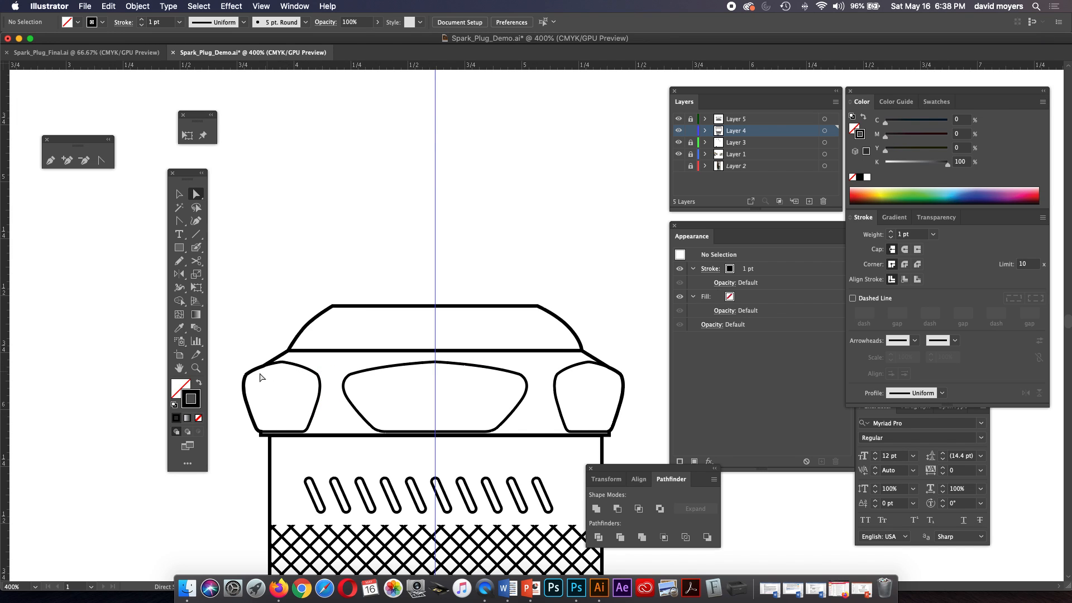
Show the reference photo and draw a rectangle about 0.89 by 1.45 in over the white insulator, centered on the vertical guide.
{"action": "left_click", "coordinate": [411, 196]}
{"action": "key", "text": "super+minus"}
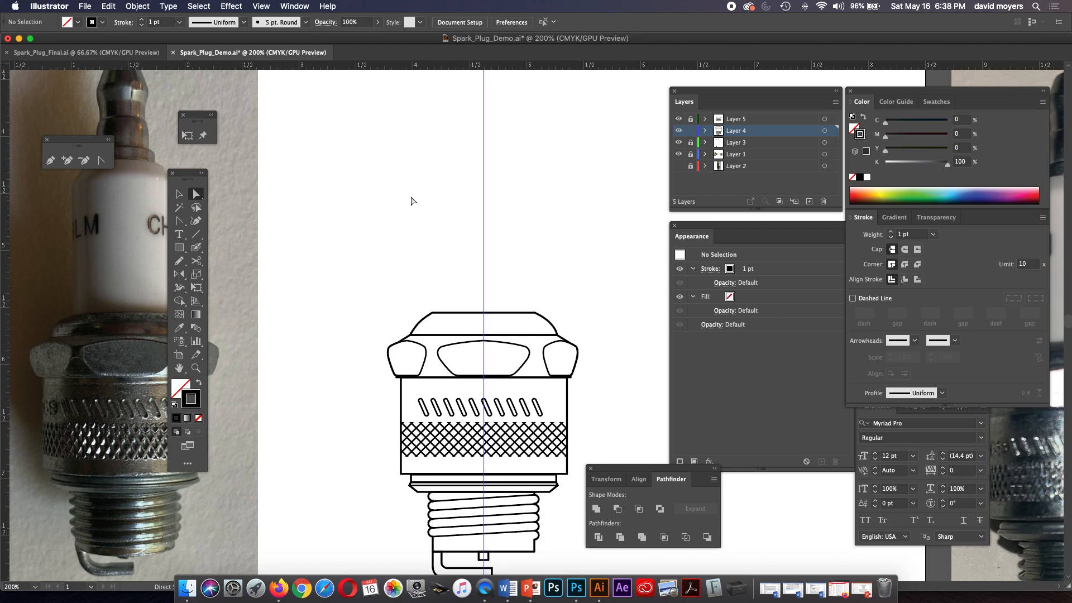
{"action": "scroll", "coordinate": [430, 338], "scroll_direction": "up", "scroll_amount": 4}
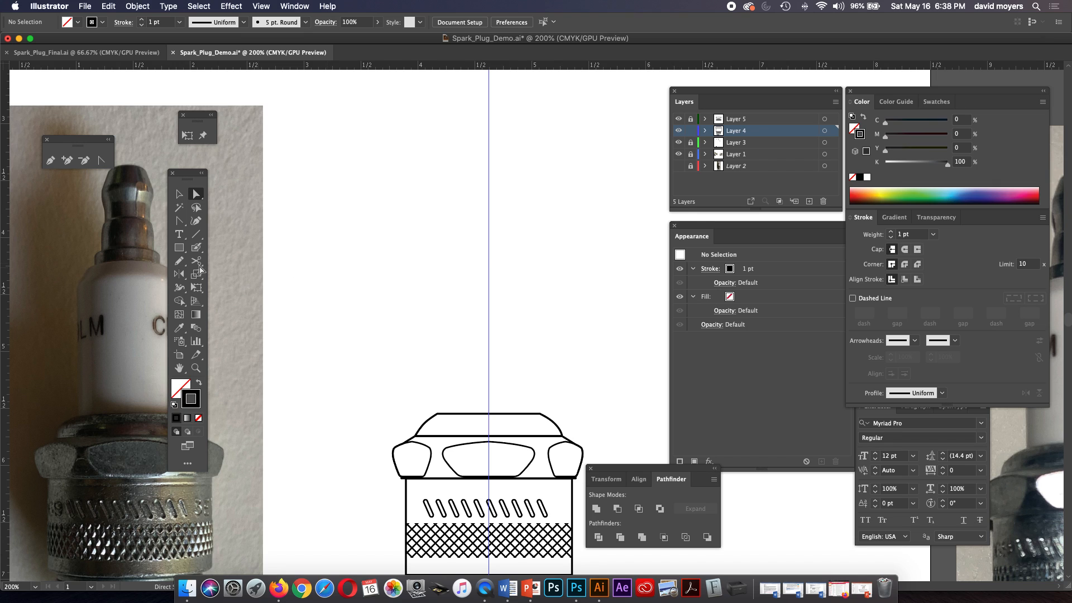
{"action": "left_click", "coordinate": [178, 247]}
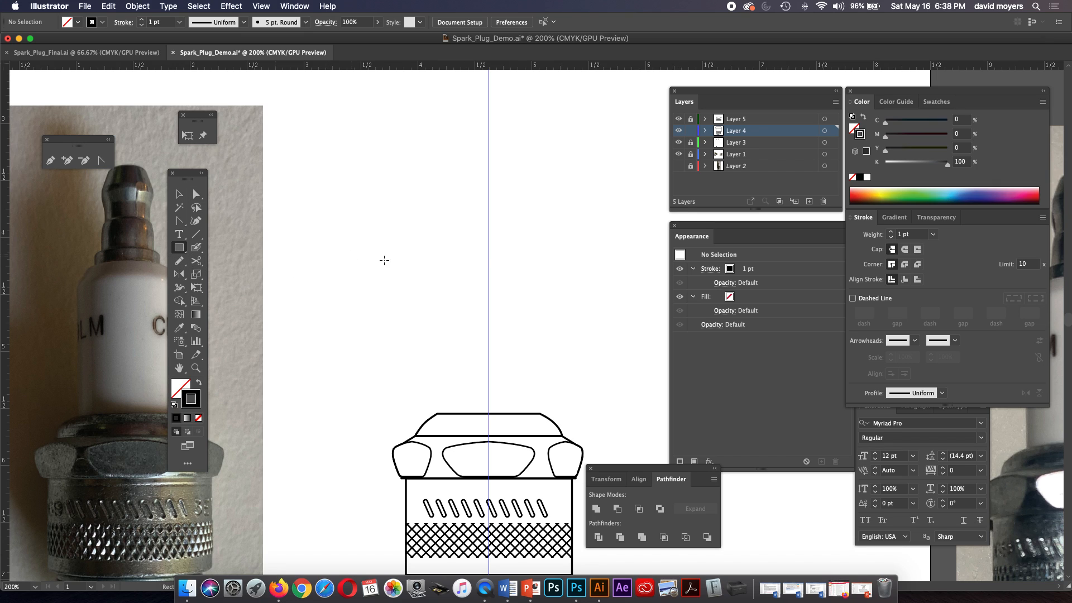
{"action": "left_click", "coordinate": [678, 166]}
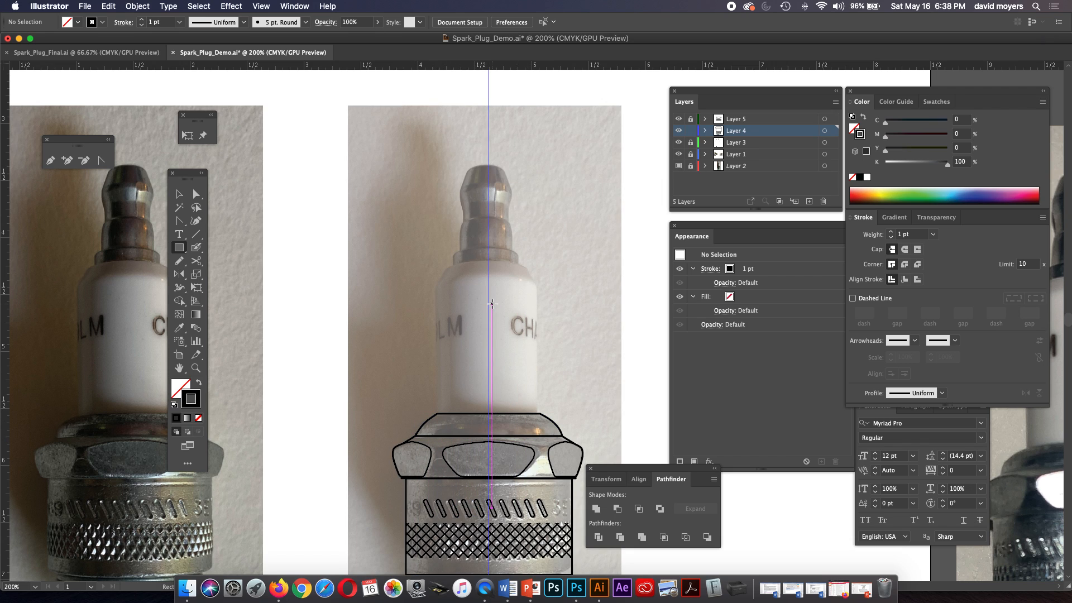
{"action": "left_click_drag", "start_coordinate": [489, 331], "coordinate": [537, 413]}
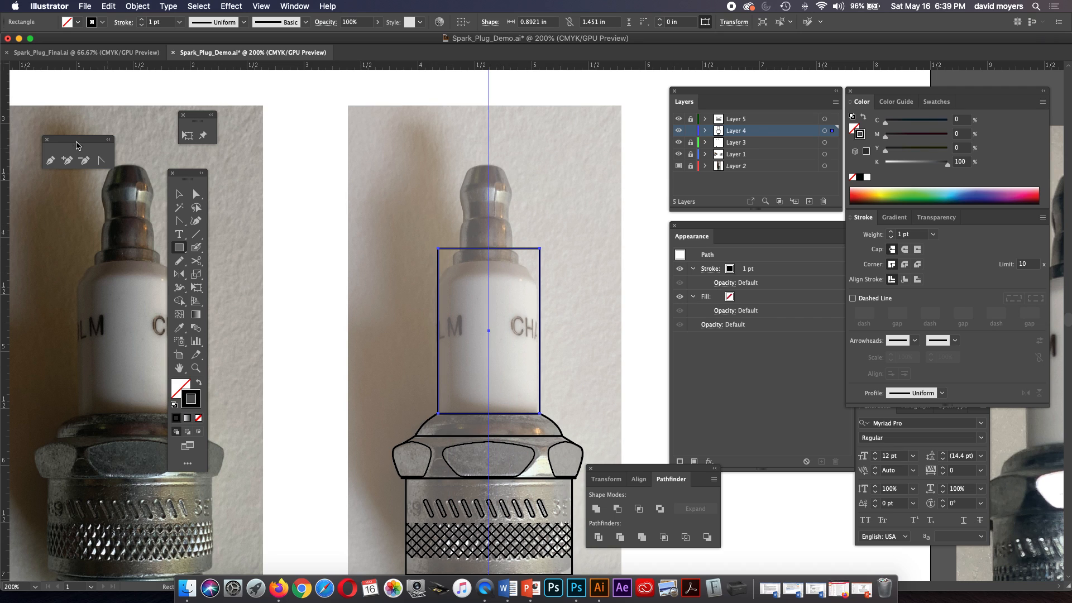
Lower the insulator rectangle's upper edge to the top of the white ceramic, making it about 1.30 in high.
{"action": "left_click", "coordinate": [196, 195]}
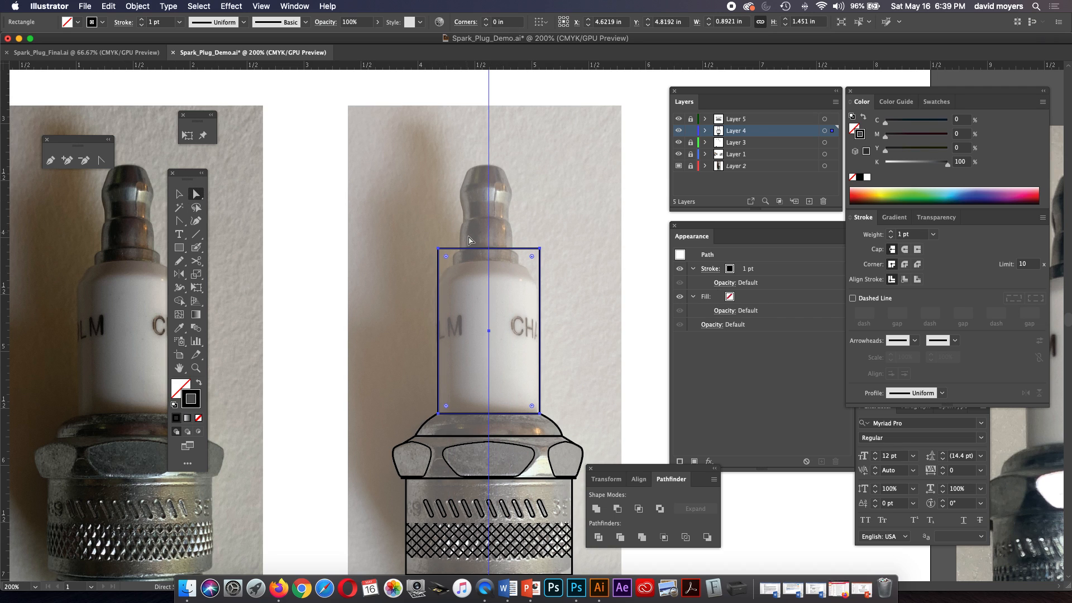
{"action": "left_click", "coordinate": [179, 194]}
{"action": "left_click_drag", "start_coordinate": [490, 248], "coordinate": [487, 259]}
{"action": "left_click_drag", "start_coordinate": [487, 261], "coordinate": [489, 264]}
Try rounding the insulator rectangle's two upper corners to a radius of about 0.21 in.
{"action": "key", "text": "z"}
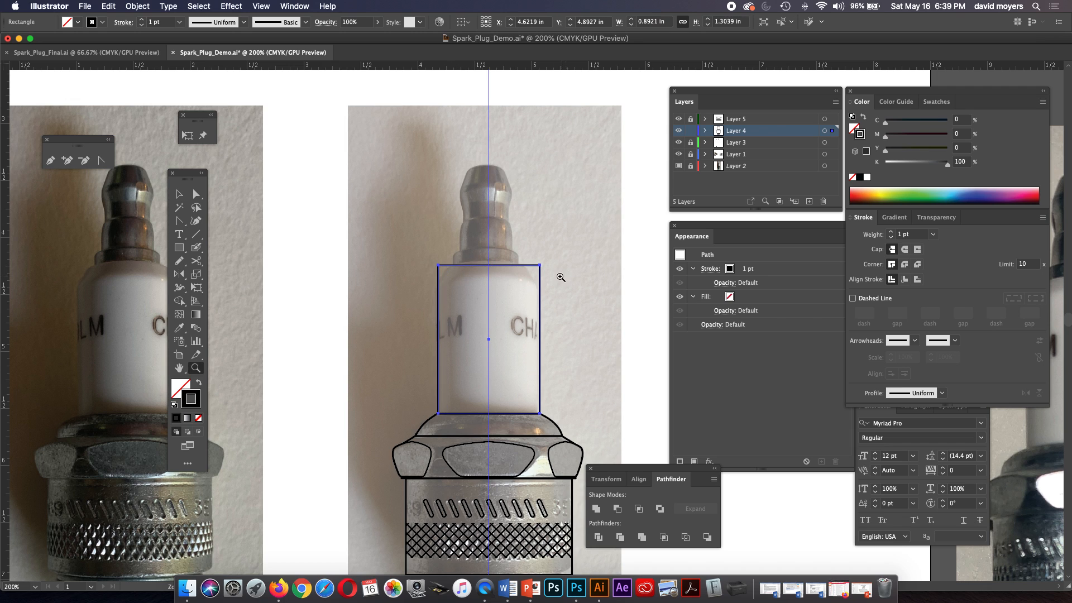
{"action": "left_click", "coordinate": [552, 280]}
{"action": "left_click", "coordinate": [512, 317]}
{"action": "key", "text": "space"}
{"action": "left_click_drag", "start_coordinate": [512, 317], "coordinate": [520, 263]}
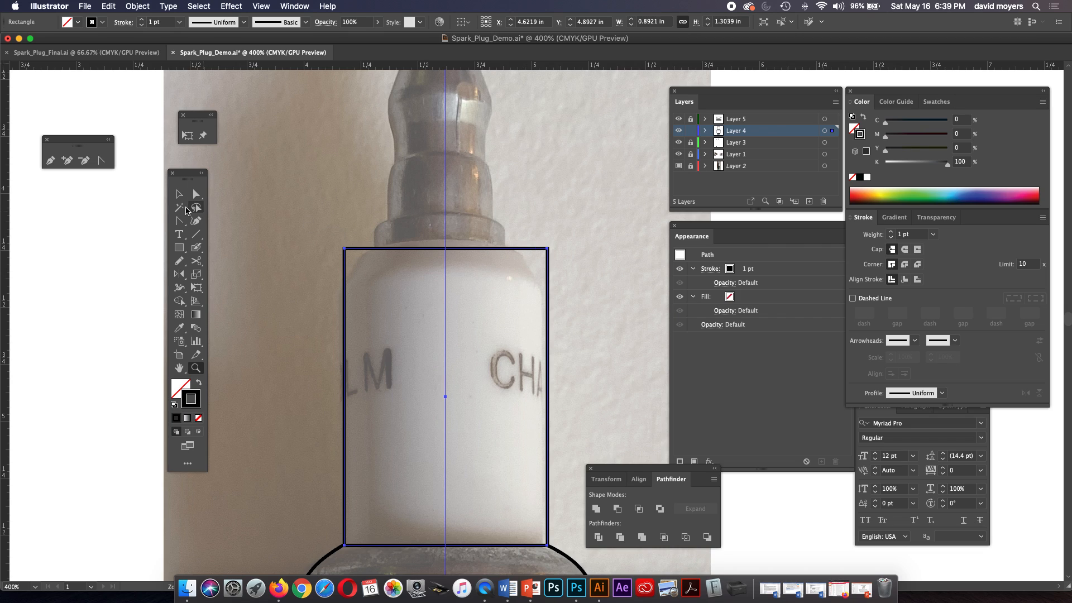
{"action": "left_click", "coordinate": [195, 194]}
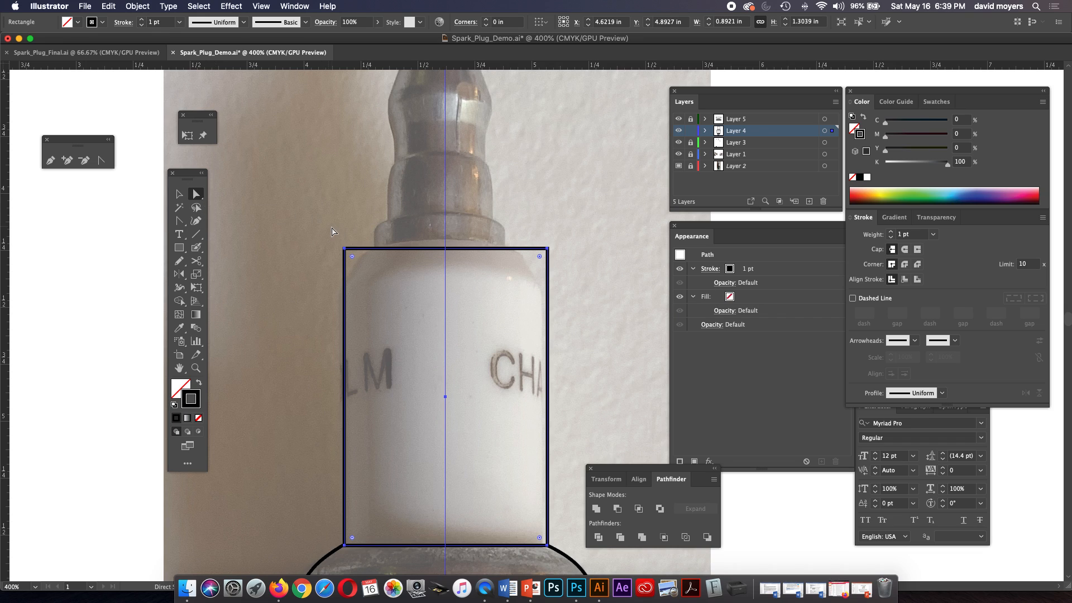
{"action": "left_click_drag", "start_coordinate": [329, 227], "coordinate": [347, 251]}
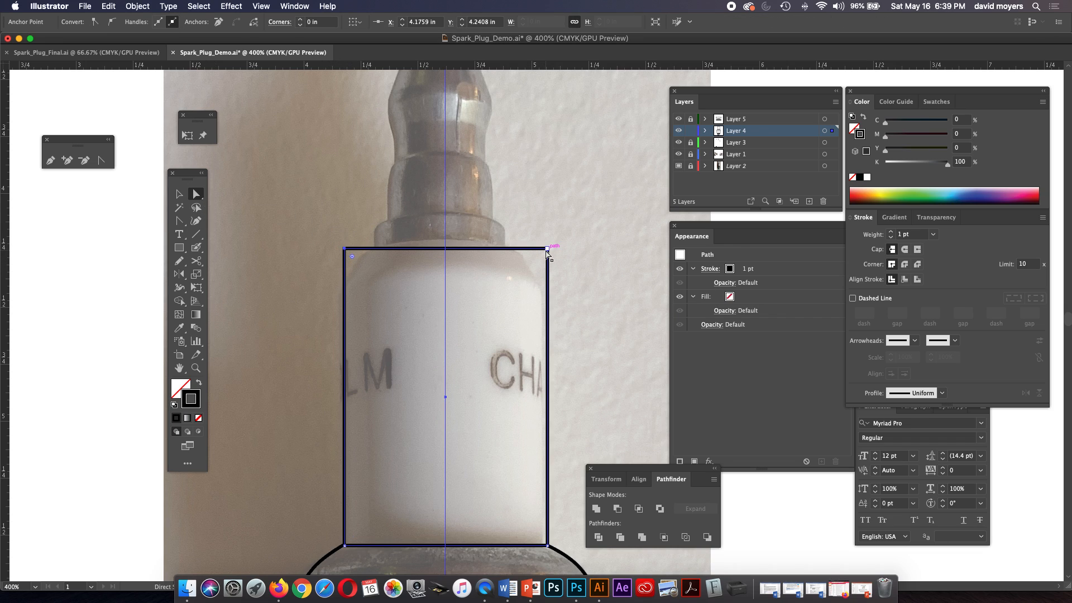
{"action": "left_click", "coordinate": [547, 250], "text": "shift"}
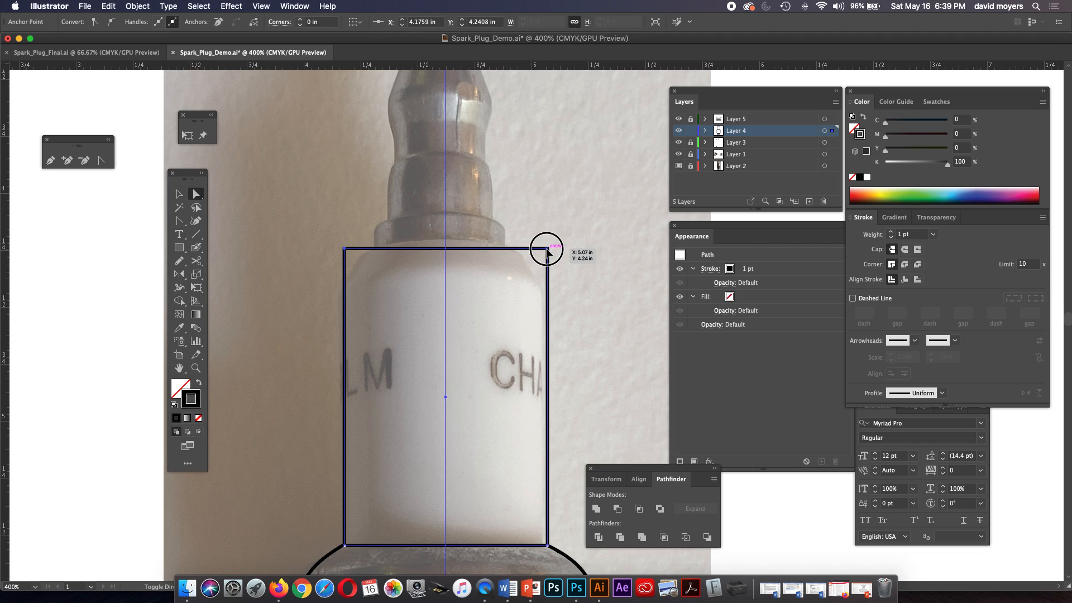
{"action": "left_click_drag", "start_coordinate": [539, 258], "coordinate": [498, 294]}
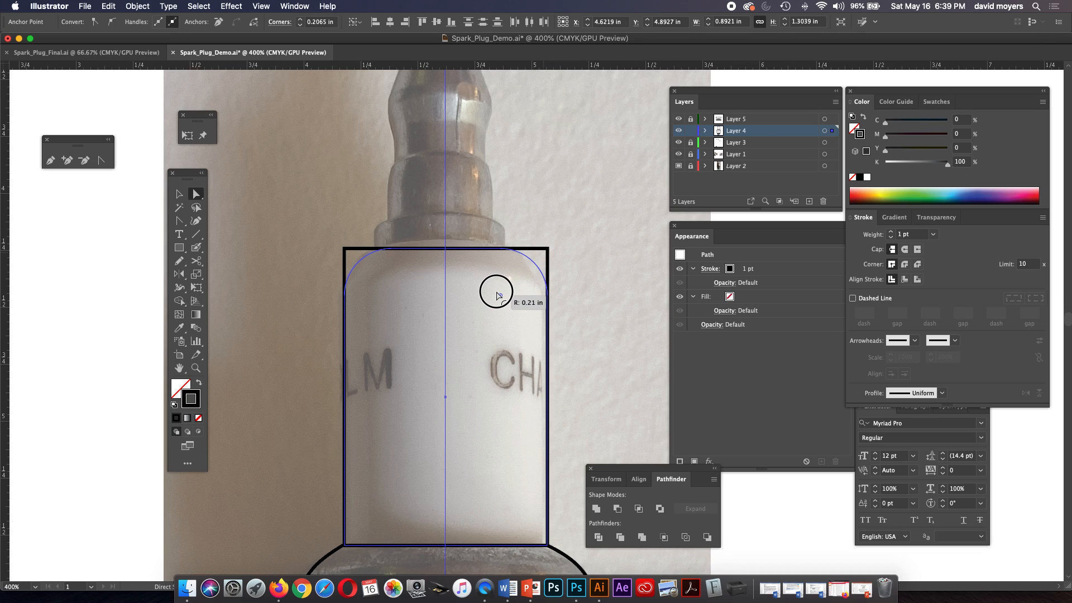
{"action": "left_click_drag", "start_coordinate": [499, 295], "coordinate": [498, 295]}
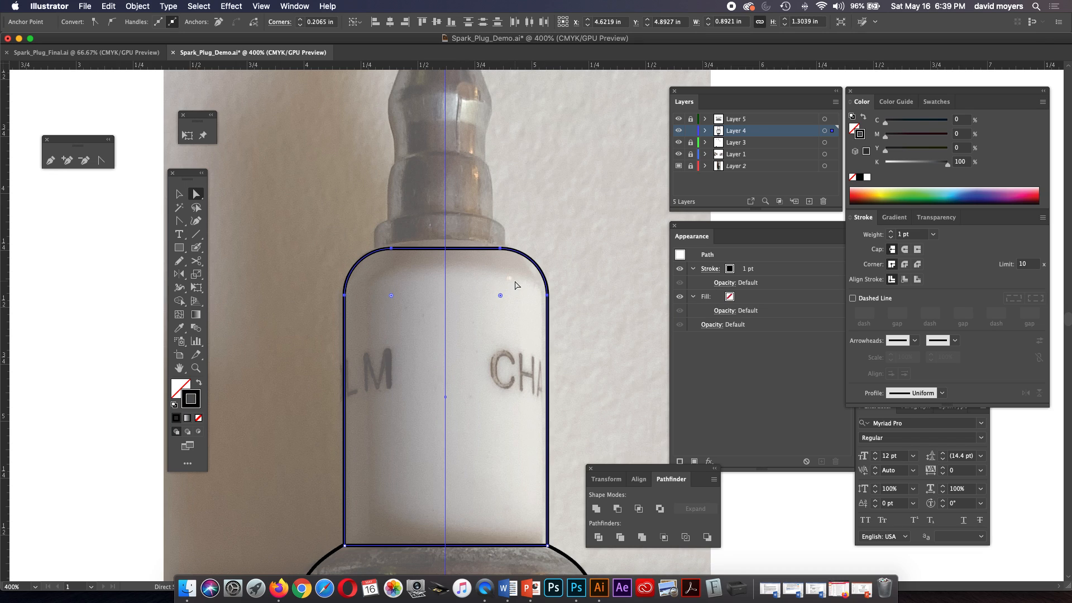
{"action": "key", "text": "v"}
{"action": "key", "text": "super+z"}
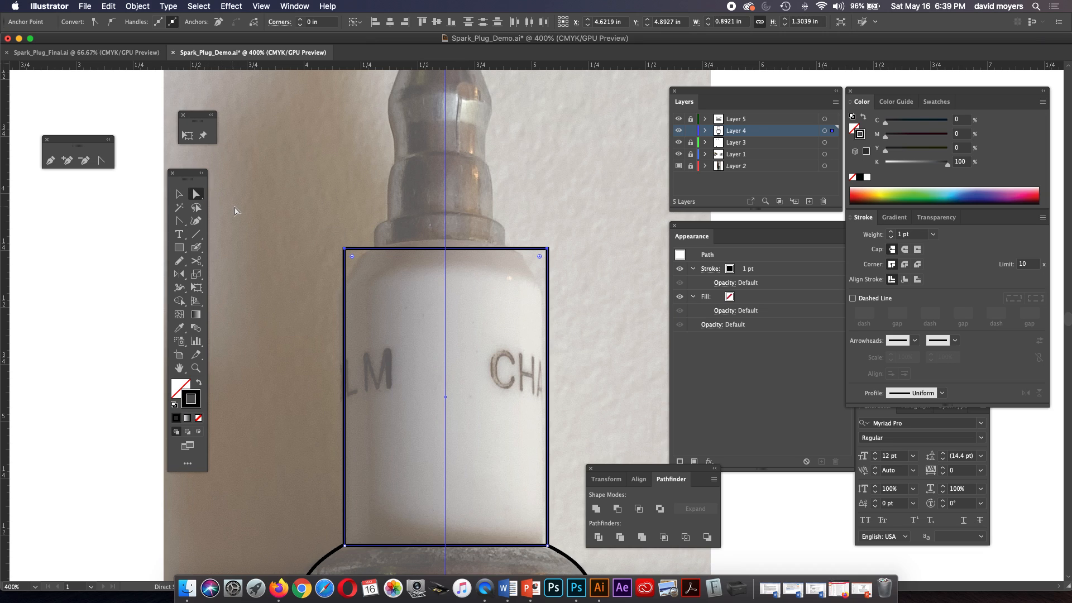
Try rounding only the insulator rectangle's upper-left corner to a radius of about 0.14 in.
{"action": "left_click", "coordinate": [288, 226]}
{"action": "left_click", "coordinate": [352, 257]}
{"action": "left_click_drag", "start_coordinate": [352, 257], "coordinate": [376, 285]}
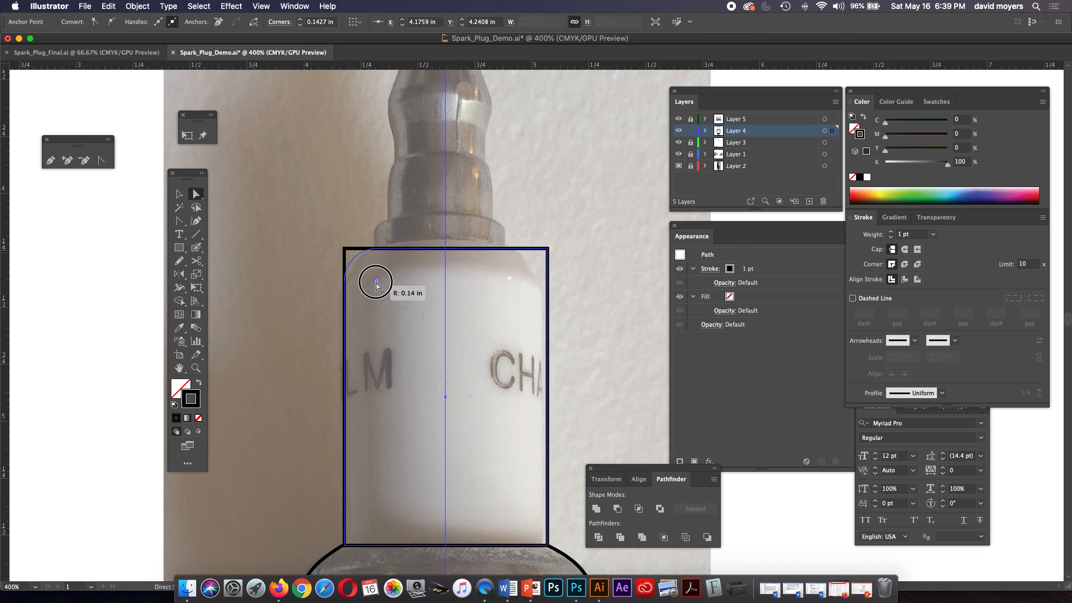
{"action": "key", "text": "super+z"}
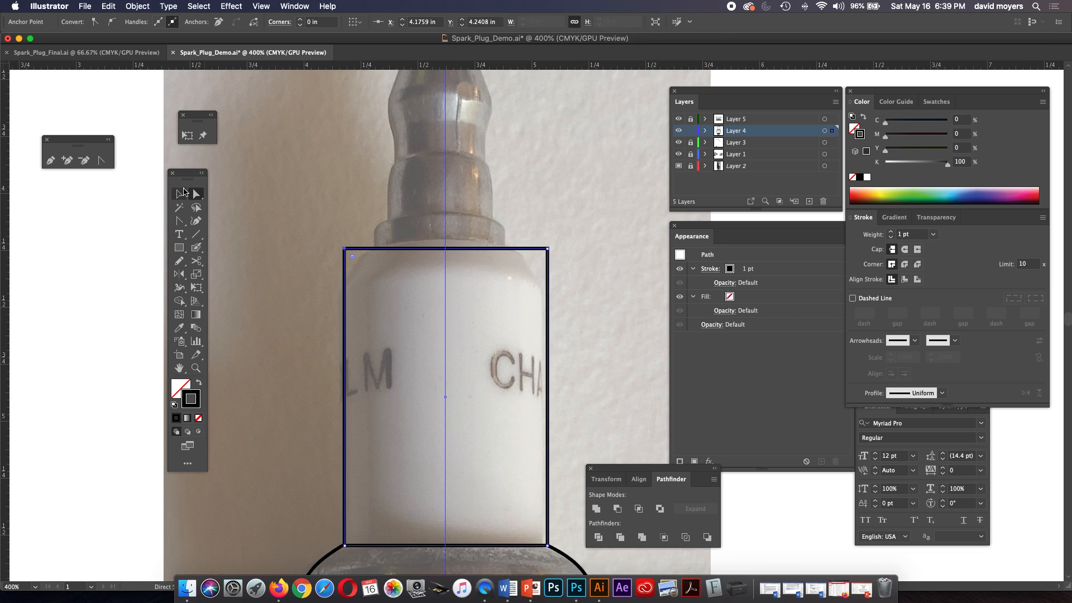
{"action": "left_click", "coordinate": [183, 192]}
{"action": "left_click", "coordinate": [357, 249]}
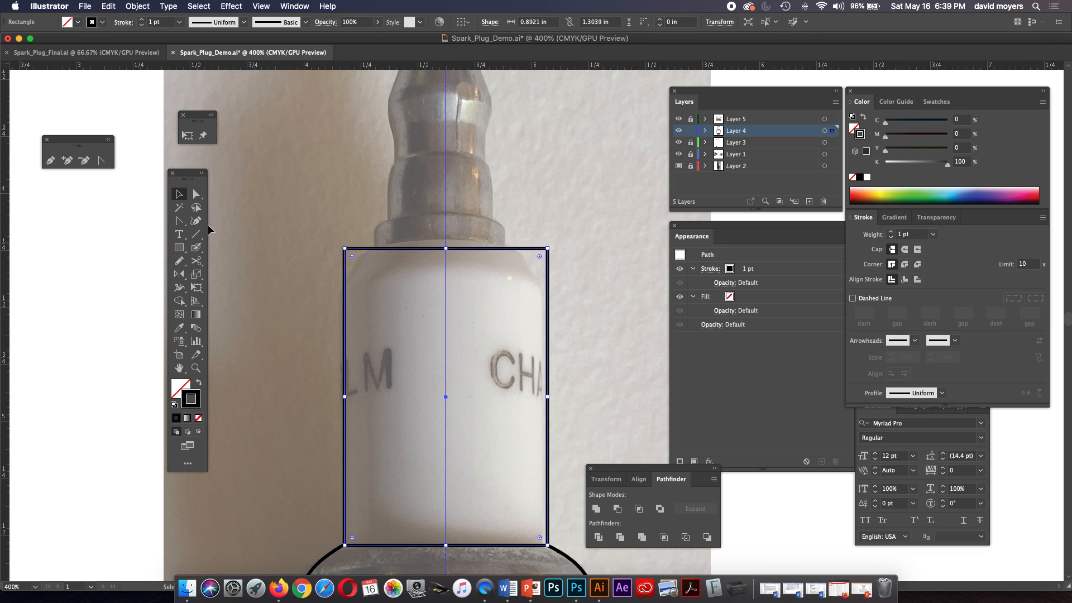
{"action": "left_click", "coordinate": [196, 194]}
{"action": "left_click_drag", "start_coordinate": [352, 257], "coordinate": [373, 273]}
{"action": "key", "text": "super+z"}
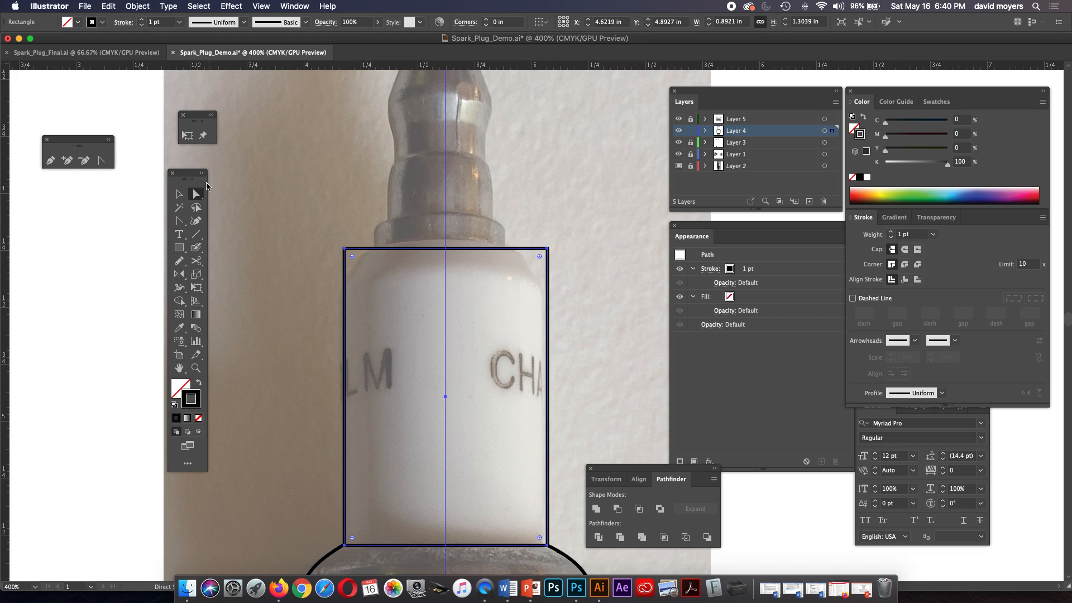
Round both upper corners of the insulator rectangle together to a radius of about 0.22 in, following the ceramic's shoulders.
{"action": "left_click", "coordinate": [299, 231]}
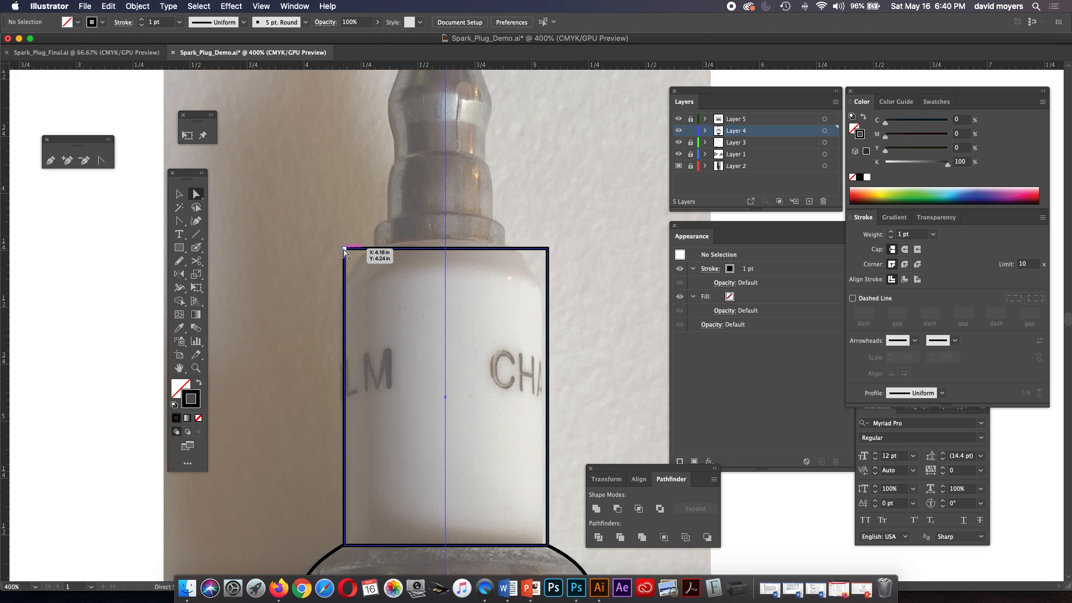
{"action": "left_click", "coordinate": [345, 249]}
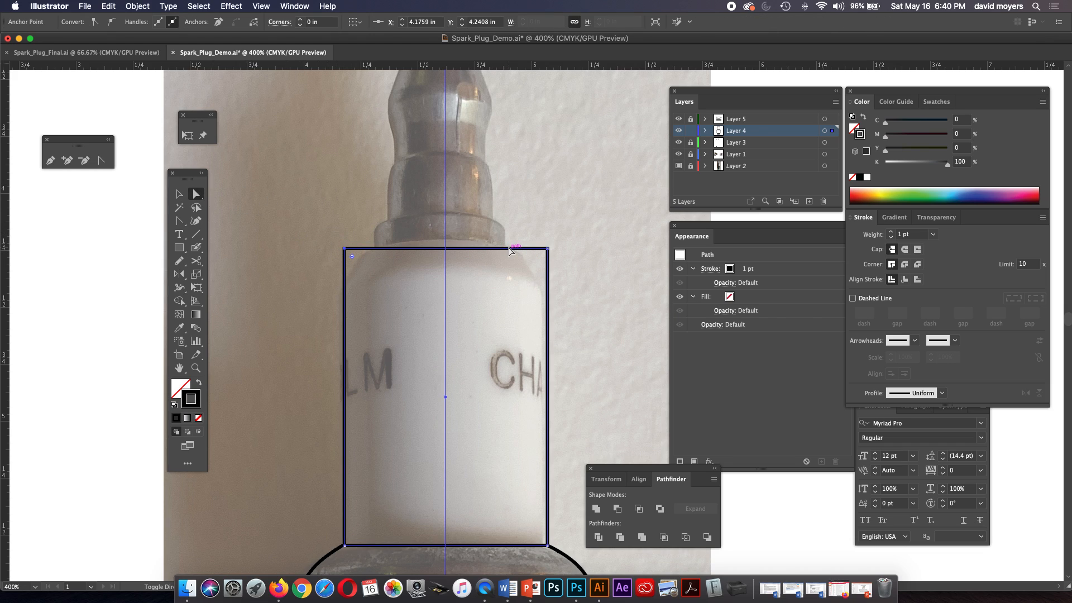
{"action": "left_click", "coordinate": [547, 249], "text": "shift"}
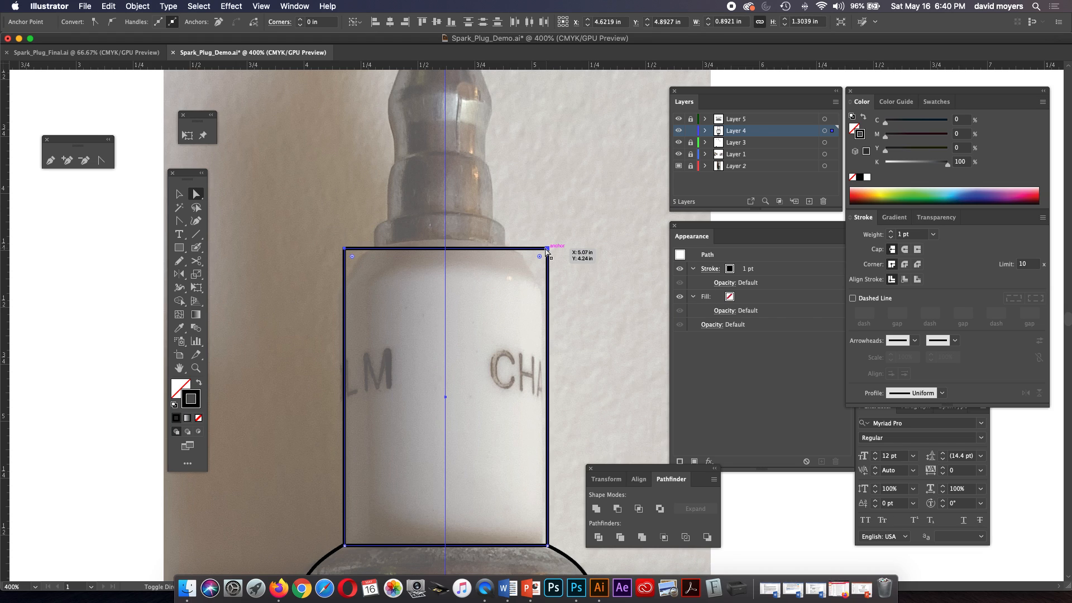
{"action": "left_click_drag", "start_coordinate": [352, 257], "coordinate": [406, 294]}
Draw a rectangle about 0.51 by 0.93 in over the metal terminal, centered on the vertical guide and resting on the insulator's top edge.
{"action": "scroll", "coordinate": [519, 293], "scroll_direction": "up", "scroll_amount": 5}
{"action": "scroll", "coordinate": [522, 299], "scroll_direction": "up", "scroll_amount": 1}
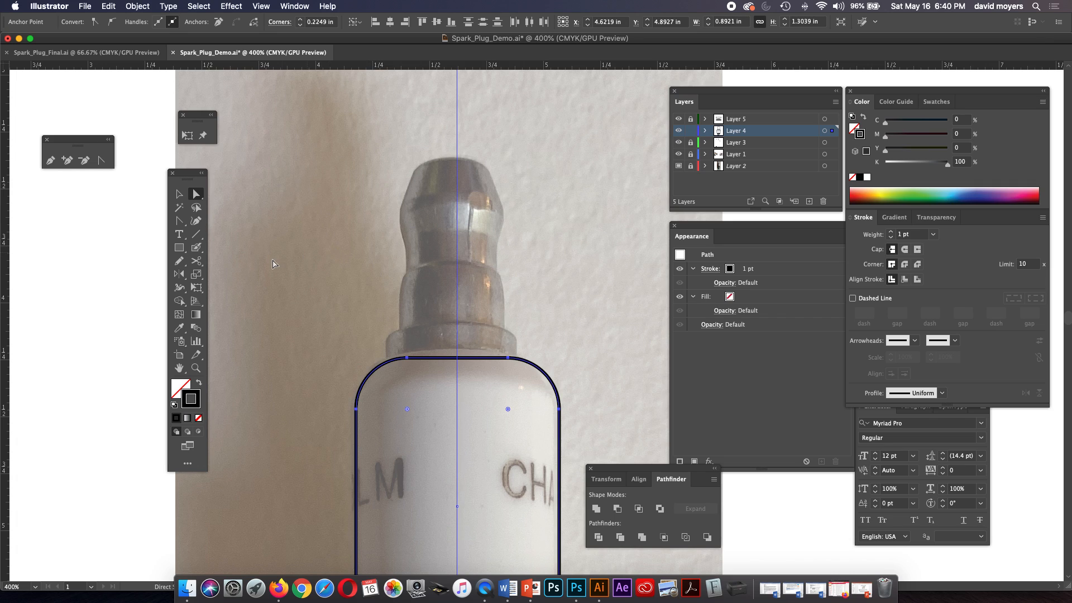
{"action": "left_click", "coordinate": [178, 248]}
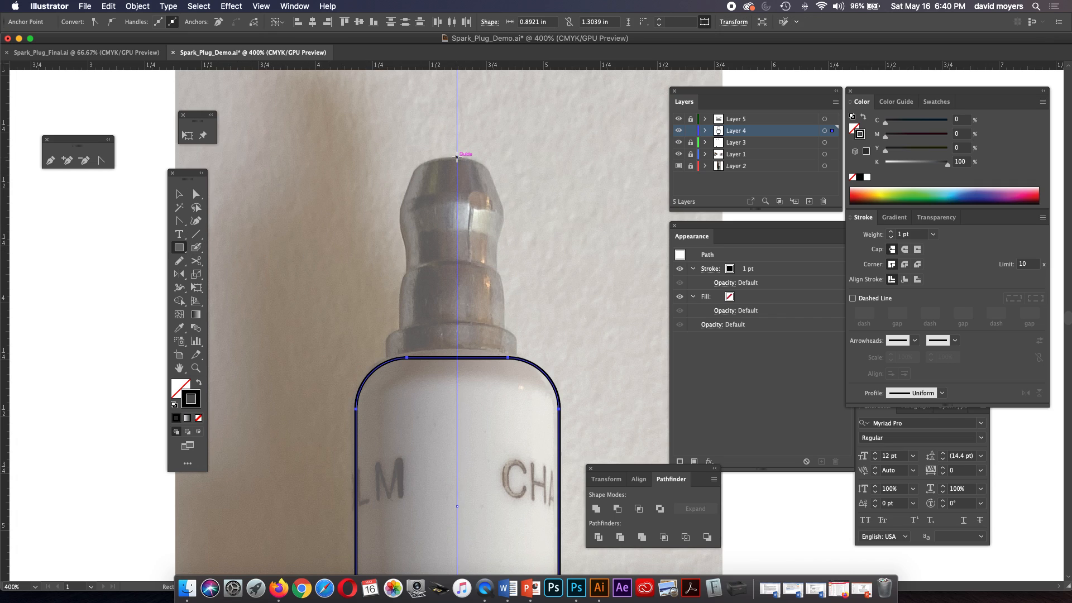
{"action": "left_click_drag", "start_coordinate": [458, 251], "coordinate": [515, 357]}
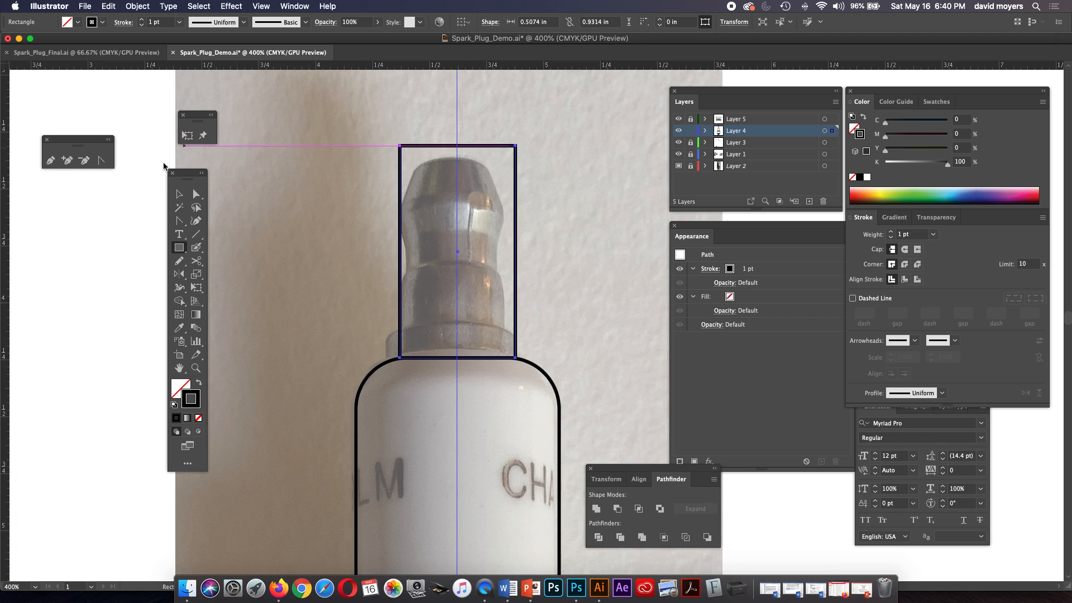
{"action": "left_click", "coordinate": [179, 194]}
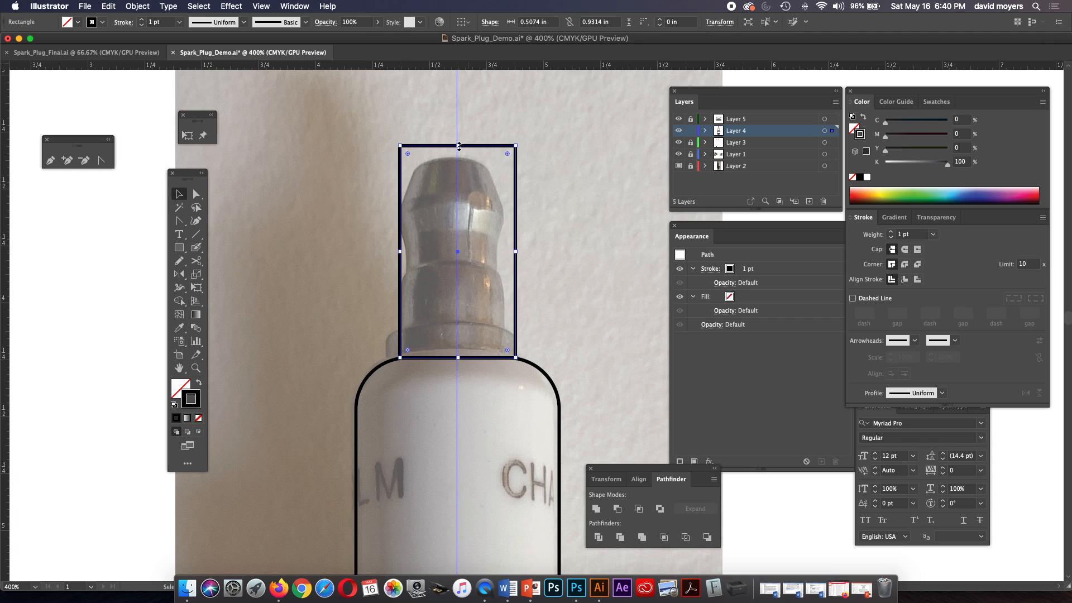
{"action": "left_click_drag", "start_coordinate": [457, 144], "coordinate": [434, 280]}
{"action": "key", "text": "super+z"}
Lower the terminal rectangle's upper edge to the top of the base ring, making it about 0.15 in high.
{"action": "key", "text": "z"}
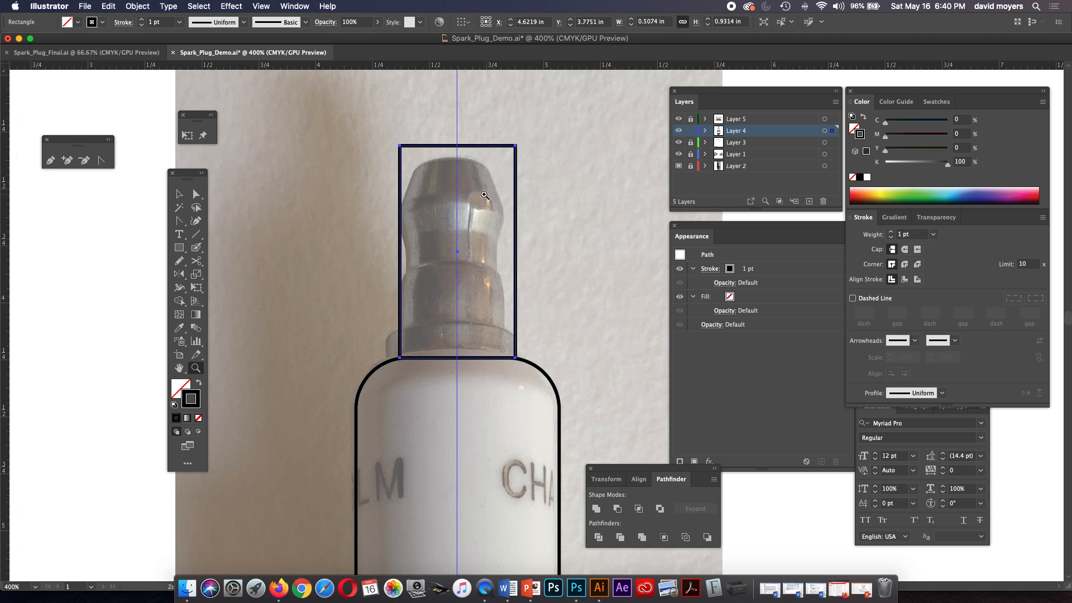
{"action": "left_click", "coordinate": [484, 195]}
{"action": "left_click_drag", "start_coordinate": [543, 283], "coordinate": [519, 208]}
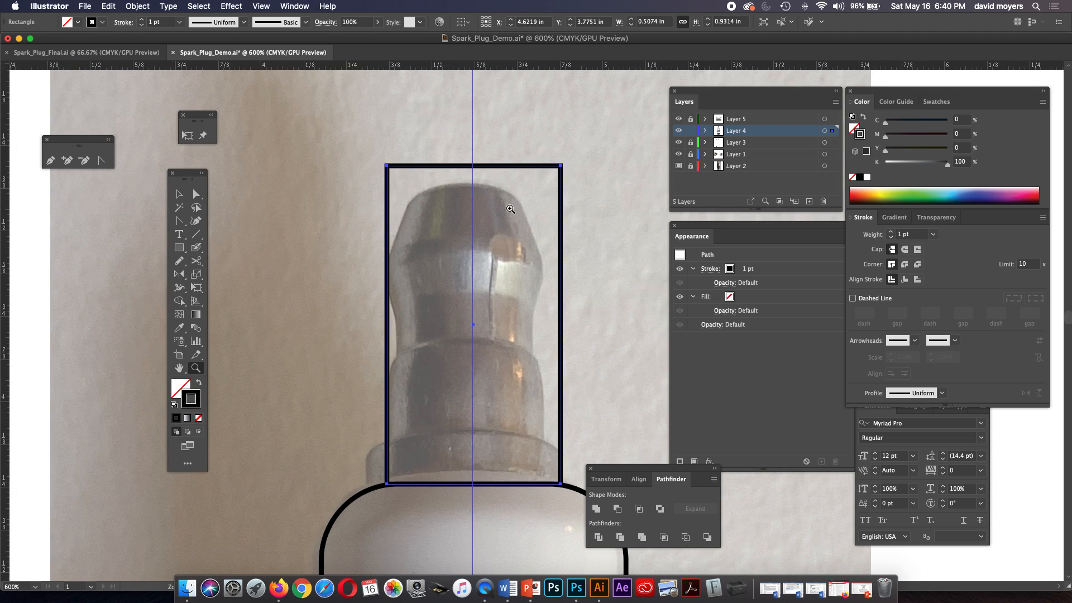
{"action": "left_click", "coordinate": [178, 193]}
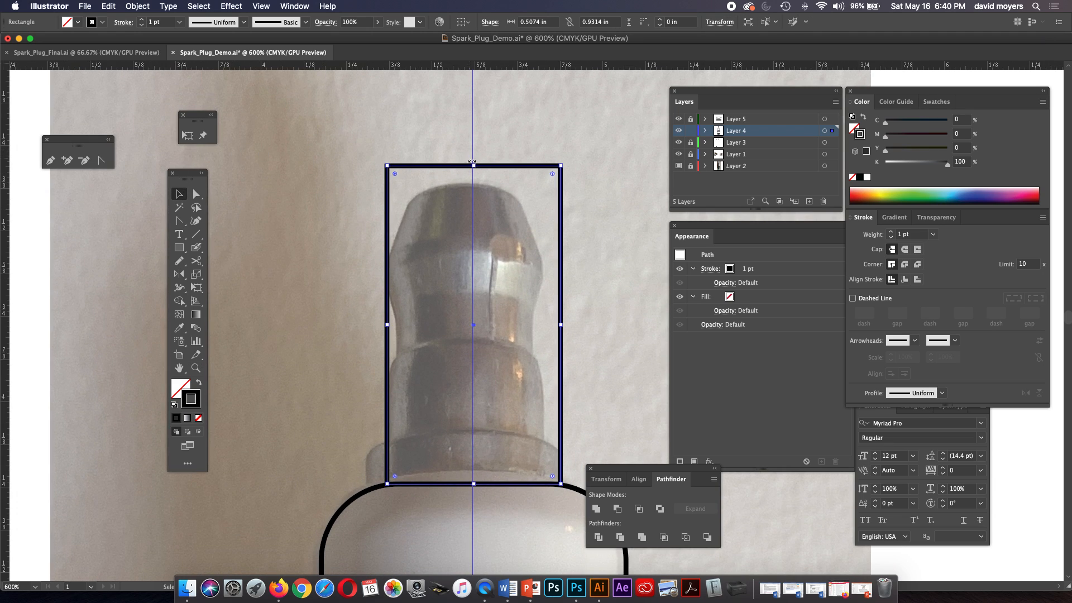
{"action": "left_click_drag", "start_coordinate": [474, 166], "coordinate": [455, 431]}
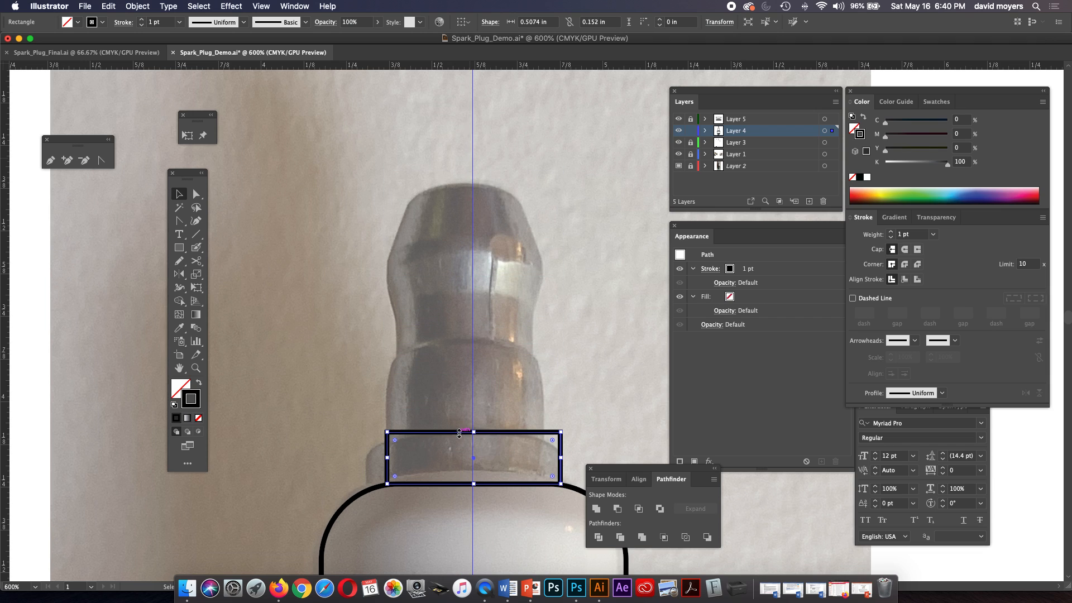
{"action": "scroll", "coordinate": [472, 302], "scroll_direction": "down", "scroll_amount": 5}
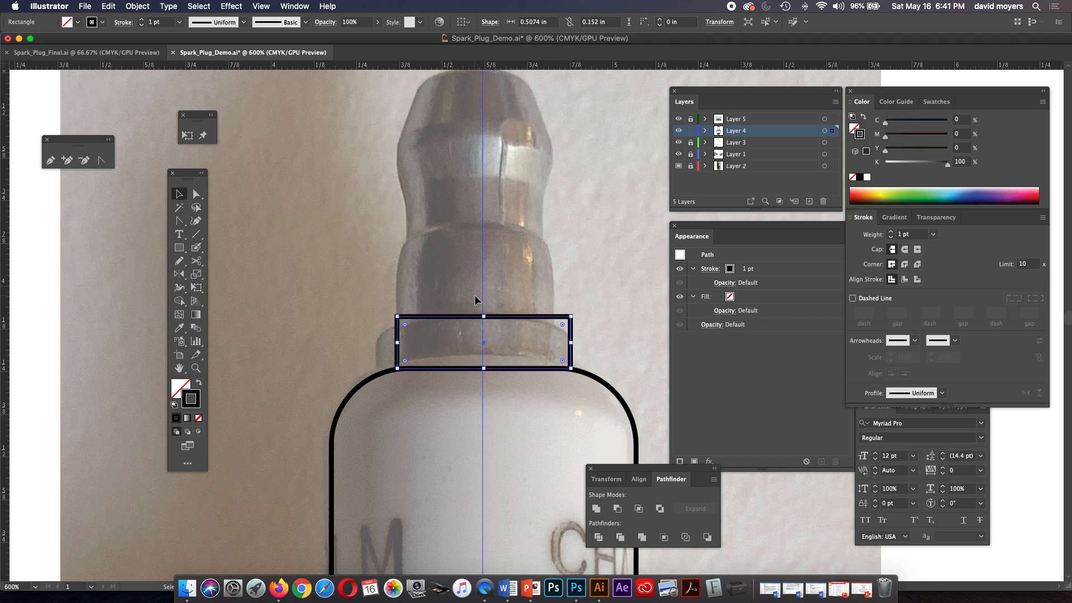
Lower the base ring rectangle's upper edge further so the rectangle is about 0.13 in high.
{"action": "left_click_drag", "start_coordinate": [484, 316], "coordinate": [483, 325]}
{"action": "left_click_drag", "start_coordinate": [515, 271], "coordinate": [505, 294]}
{"action": "left_click", "coordinate": [178, 247]}
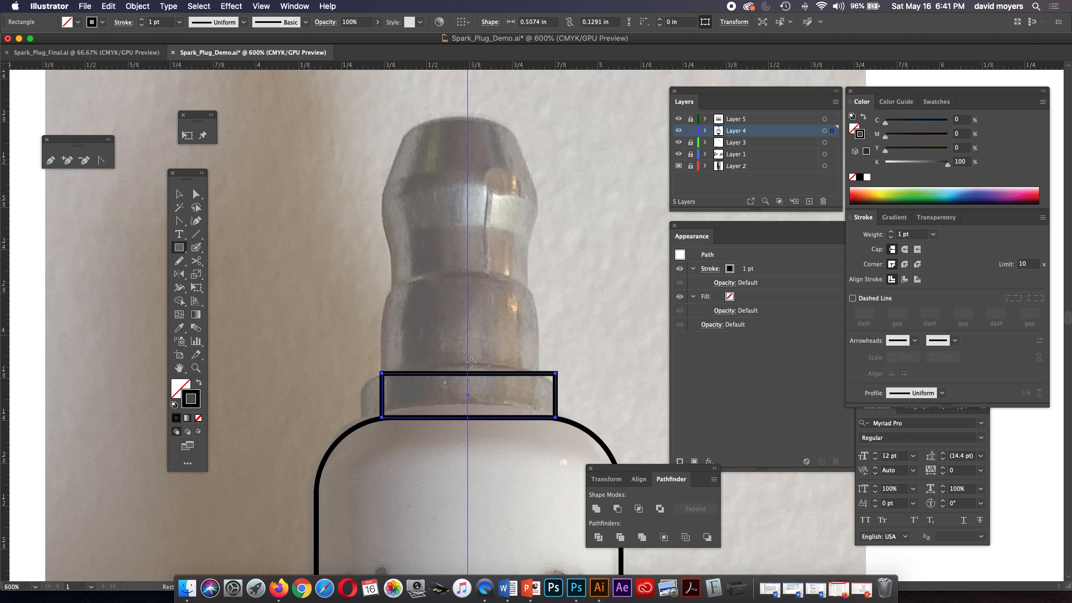
{"action": "key", "text": "v"}
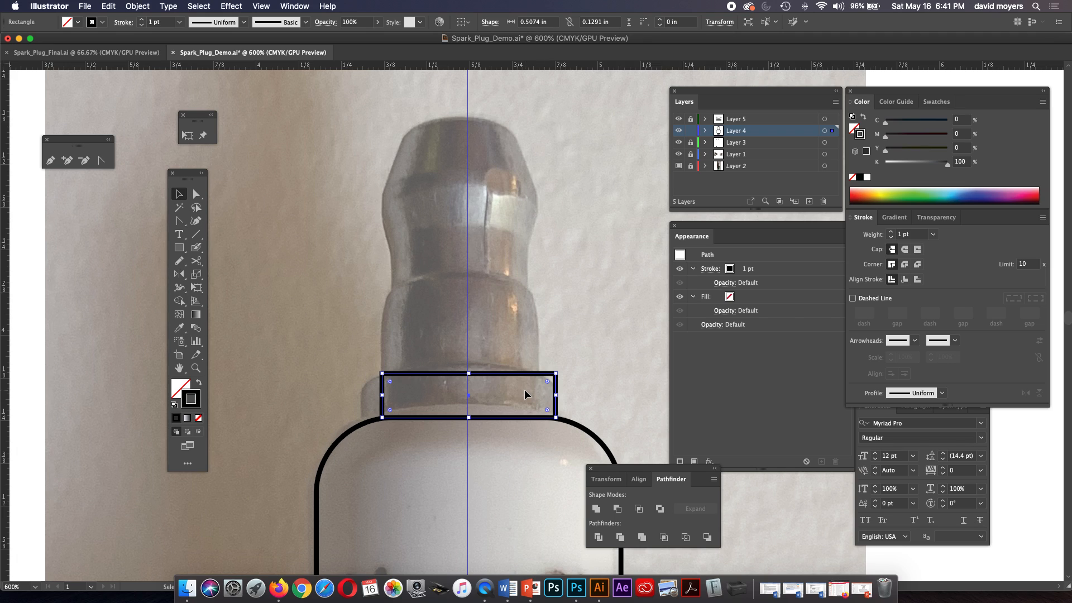
Draw a rectangle about 0.43 in wide over the terminal, centered on the guide and resting on the base ring, and trim its height to about 0.73 in.
{"action": "left_click", "coordinate": [179, 247]}
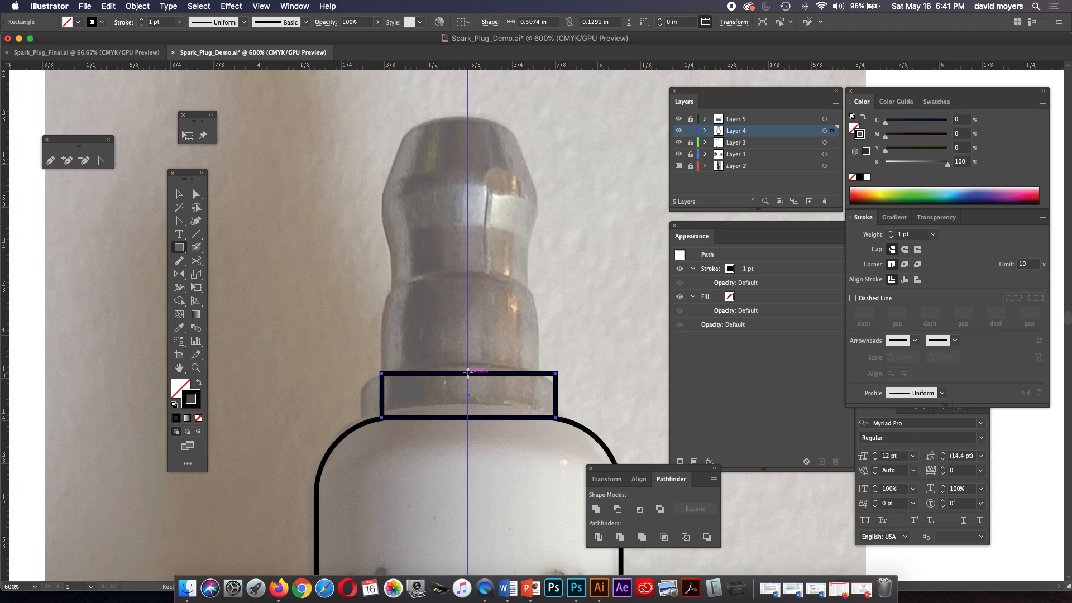
{"action": "mouse_move", "coordinate": [467, 246]}
{"action": "left_mouse_down"}
{"action": "mouse_move", "coordinate": [507, 375]}
{"action": "mouse_move", "coordinate": [540, 373]}
{"action": "left_mouse_up"}
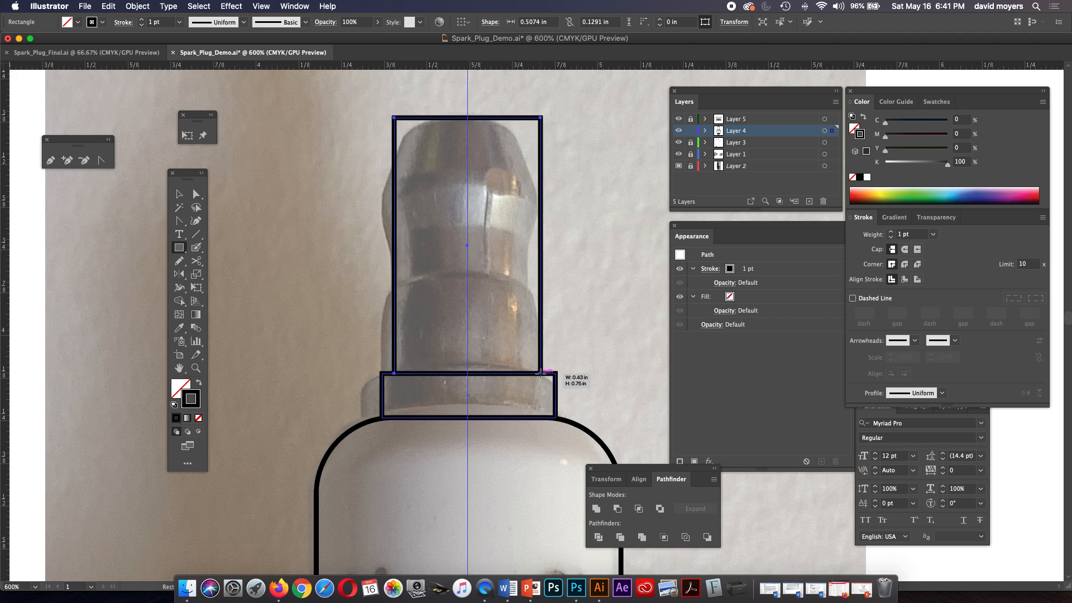
{"action": "left_click", "coordinate": [178, 194]}
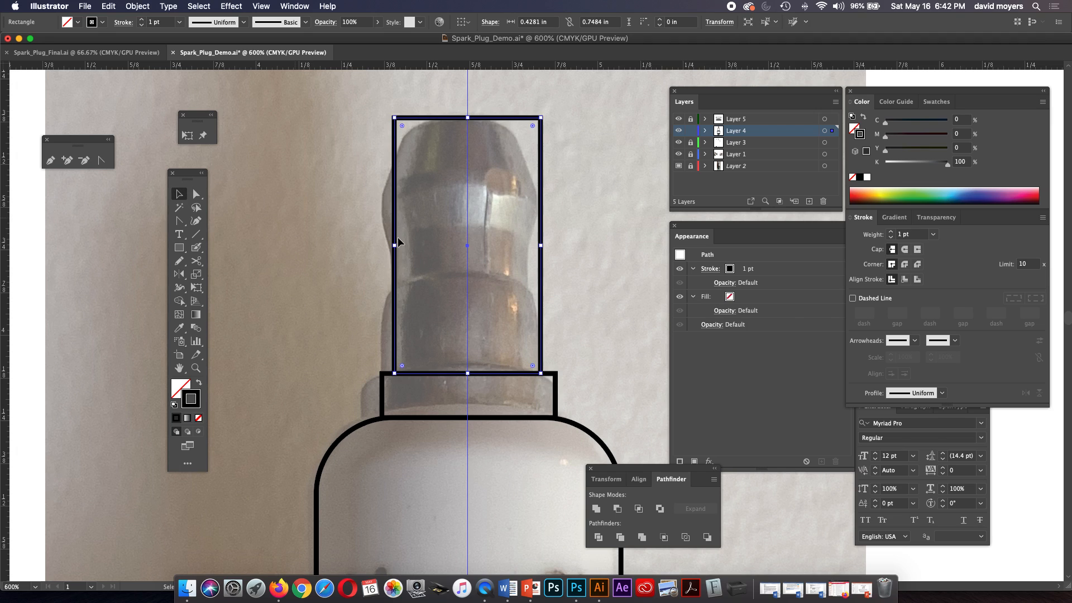
{"action": "left_click_drag", "start_coordinate": [468, 118], "coordinate": [468, 125]}
{"action": "left_click", "coordinate": [571, 272]}
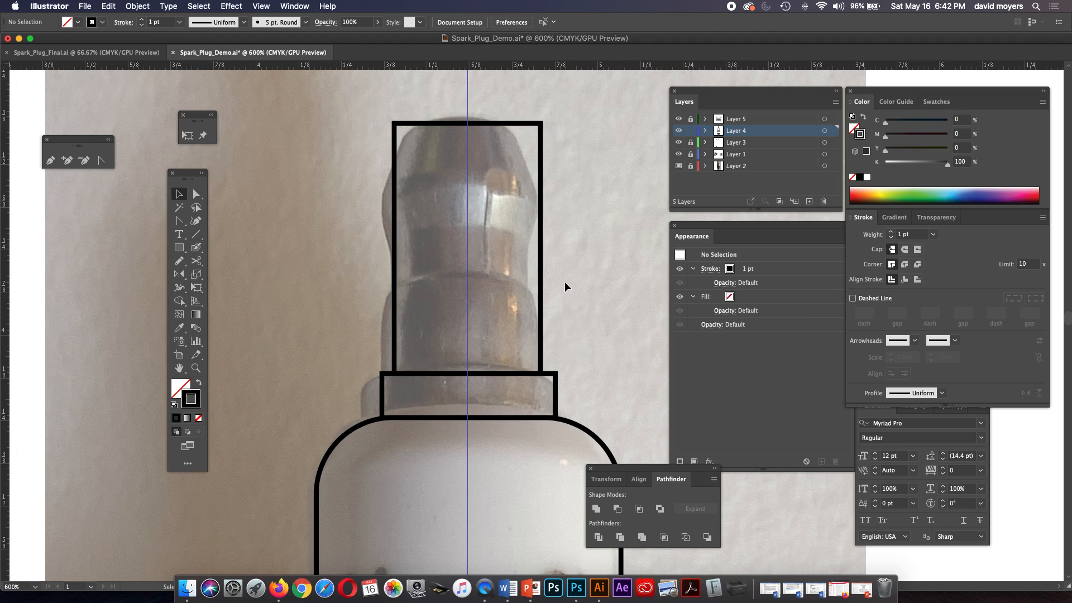
Add four matching pairs of anchor points along both sides of the tall terminal rectangle, level with the contour changes in the photo.
{"action": "left_click", "coordinate": [471, 125]}
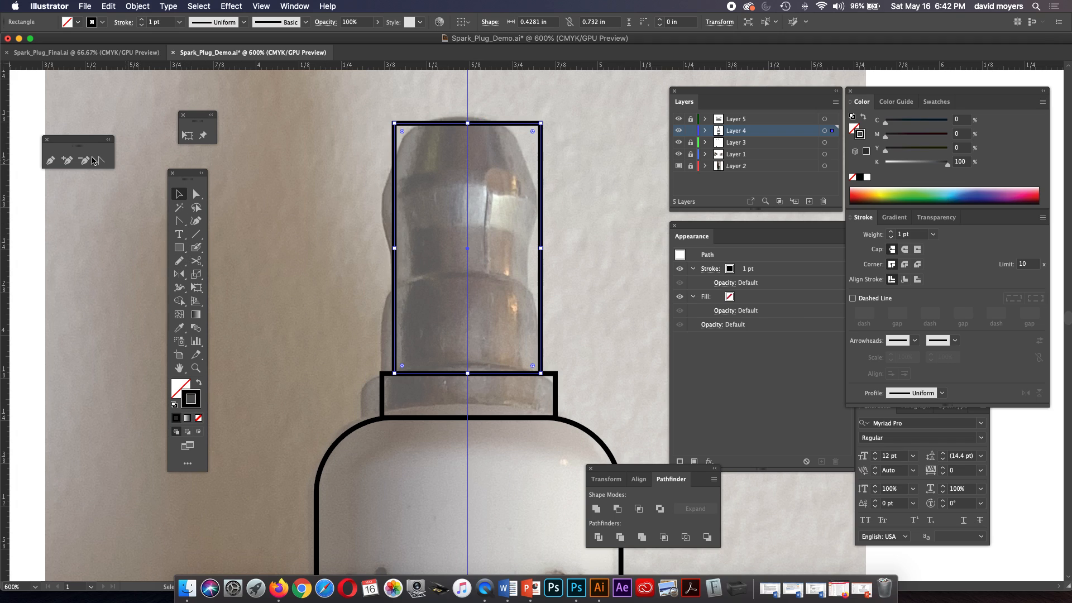
{"action": "left_click", "coordinate": [50, 160]}
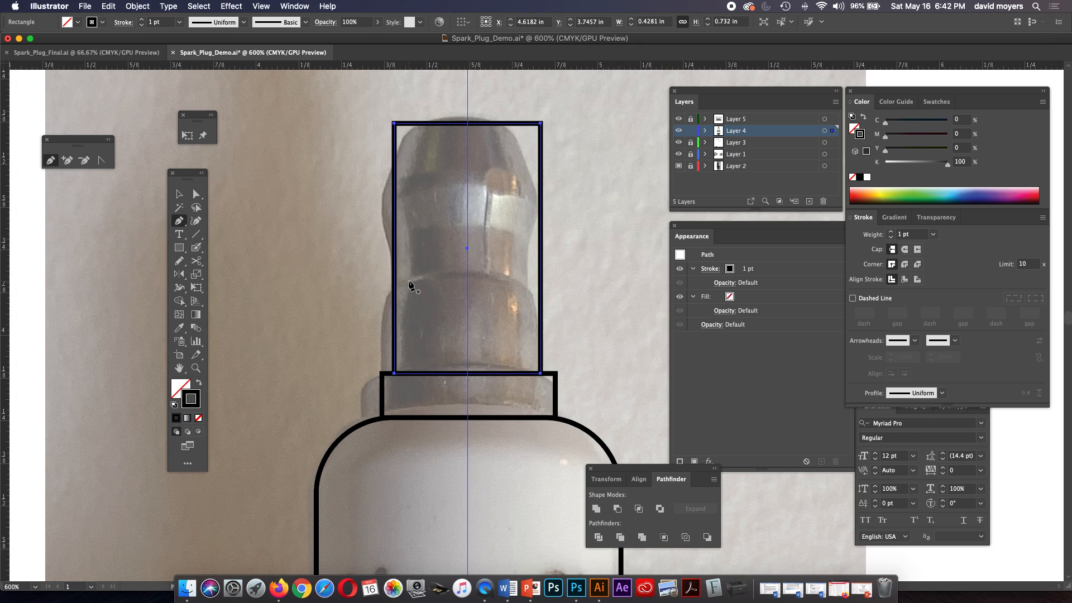
{"action": "left_click", "coordinate": [540, 290]}
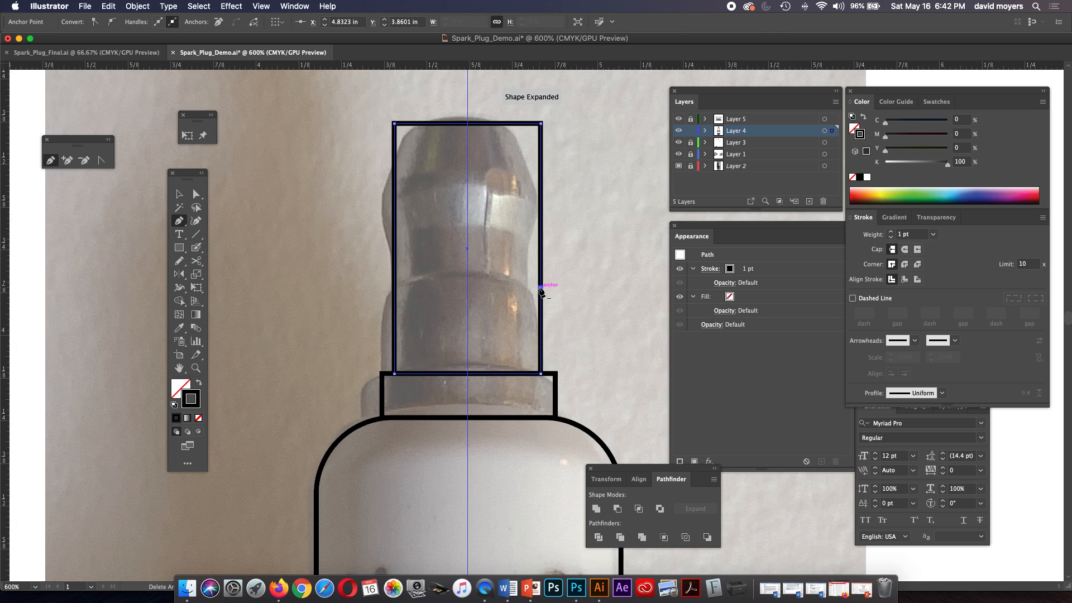
{"action": "left_click", "coordinate": [395, 287]}
{"action": "left_click", "coordinate": [540, 242]}
{"action": "left_click", "coordinate": [394, 241]}
{"action": "left_click", "coordinate": [540, 209]}
{"action": "left_click", "coordinate": [394, 209]}
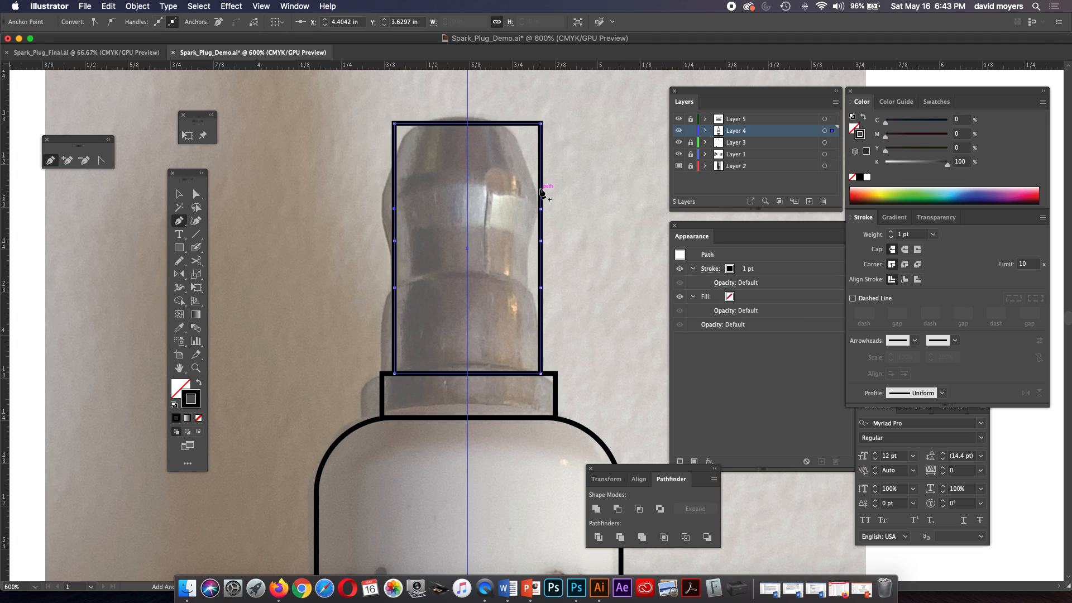
{"action": "left_click", "coordinate": [395, 193]}
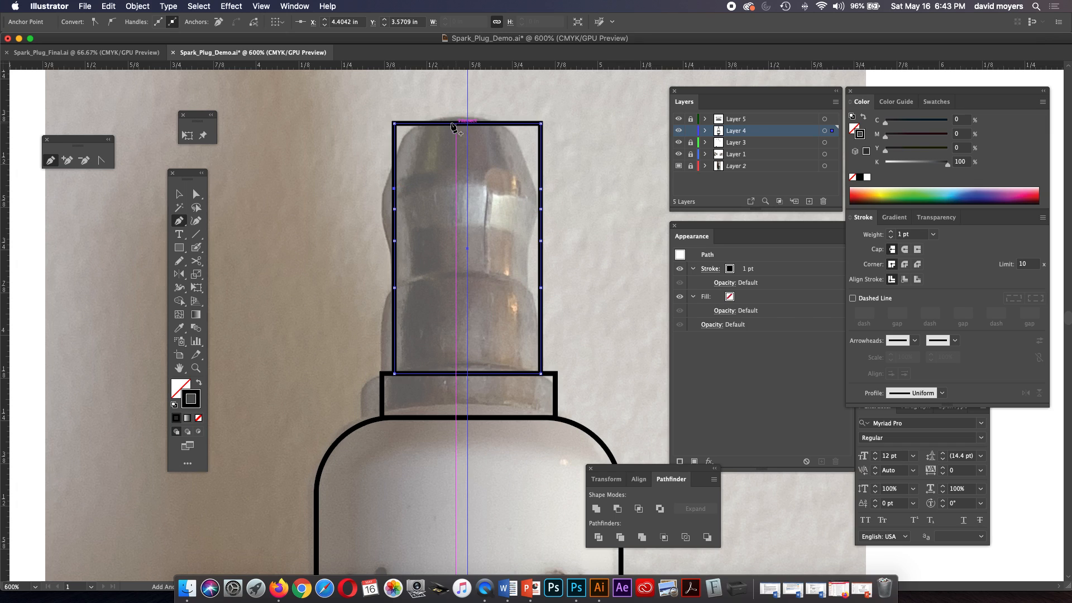
Taper the terminal's top by moving its upper-left corner anchor inward to X 4.4792 in and its upper-right one to X 4.7573 in.
{"action": "left_click", "coordinate": [196, 194]}
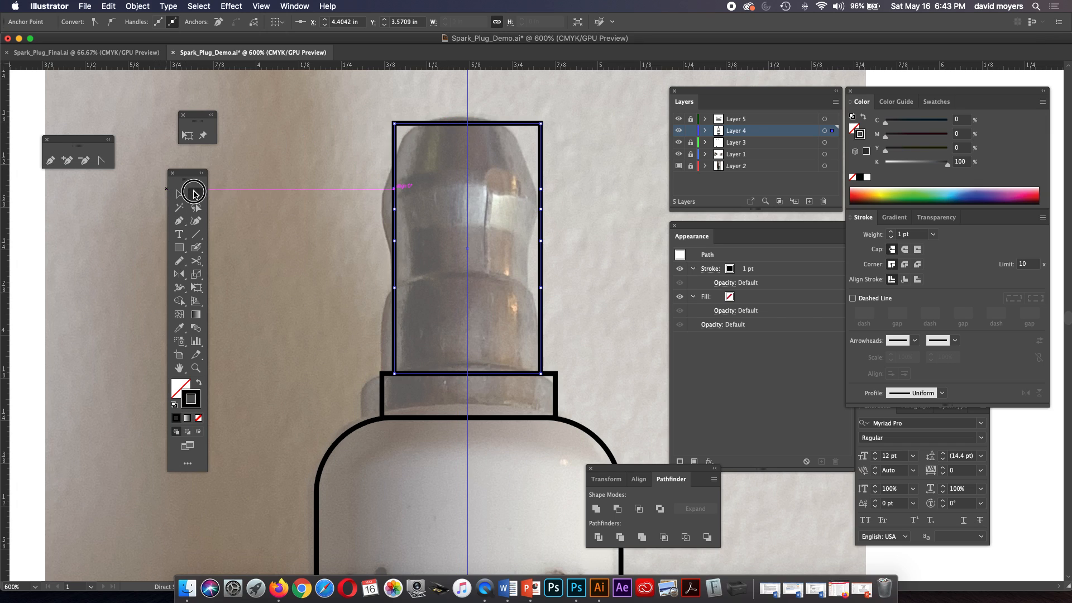
{"action": "left_click", "coordinate": [393, 149]}
{"action": "left_click", "coordinate": [395, 123]}
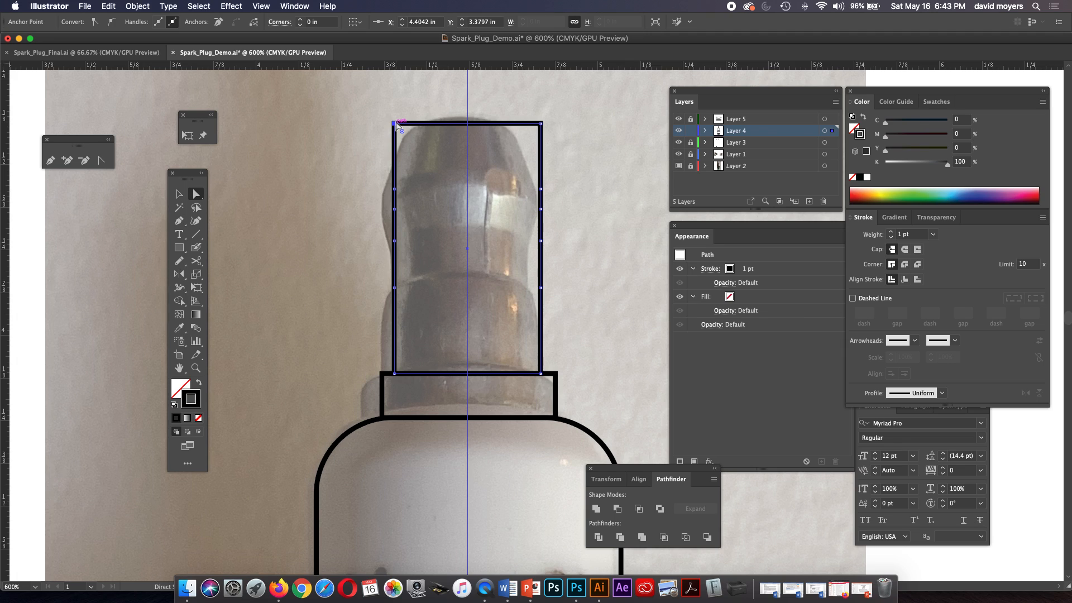
{"action": "left_click_drag", "start_coordinate": [396, 124], "coordinate": [398, 126]}
{"action": "key", "text": "Right"}
{"action": "key", "text": "Right"}
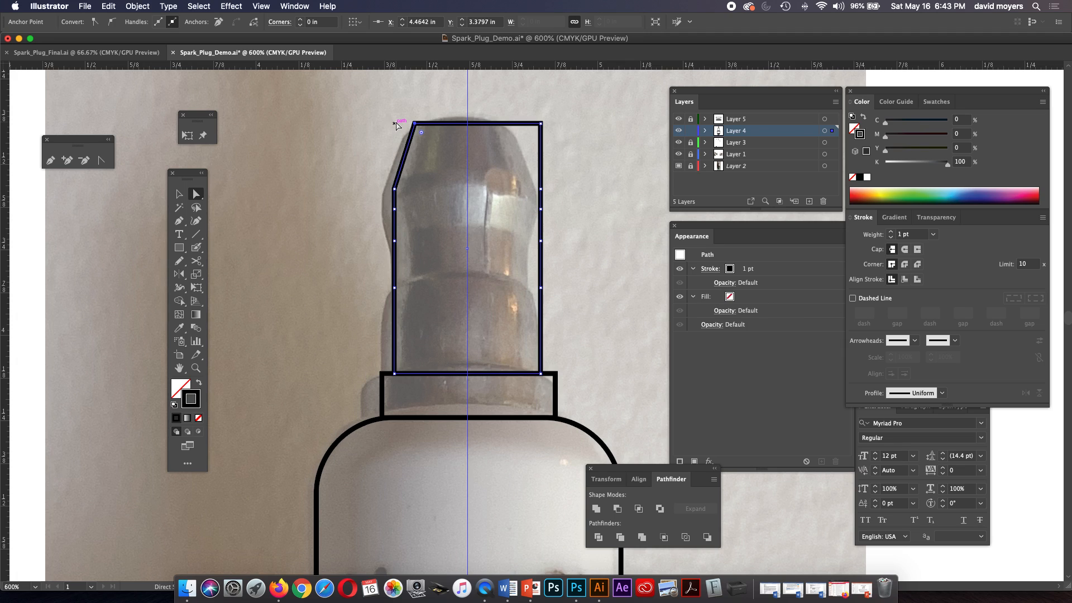
{"action": "key", "text": "Right"}
{"action": "left_click", "coordinate": [540, 123]}
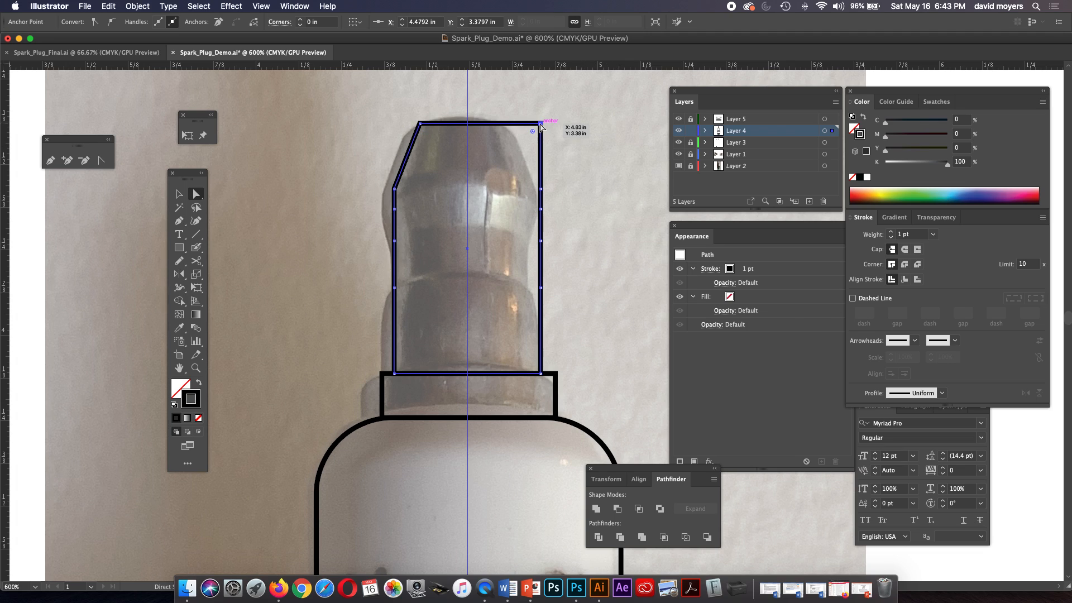
{"action": "key", "text": "Left"}
{"action": "key", "text": "Left"}
{"action": "key", "text": "Left"}
{"action": "key", "text": "Left"}
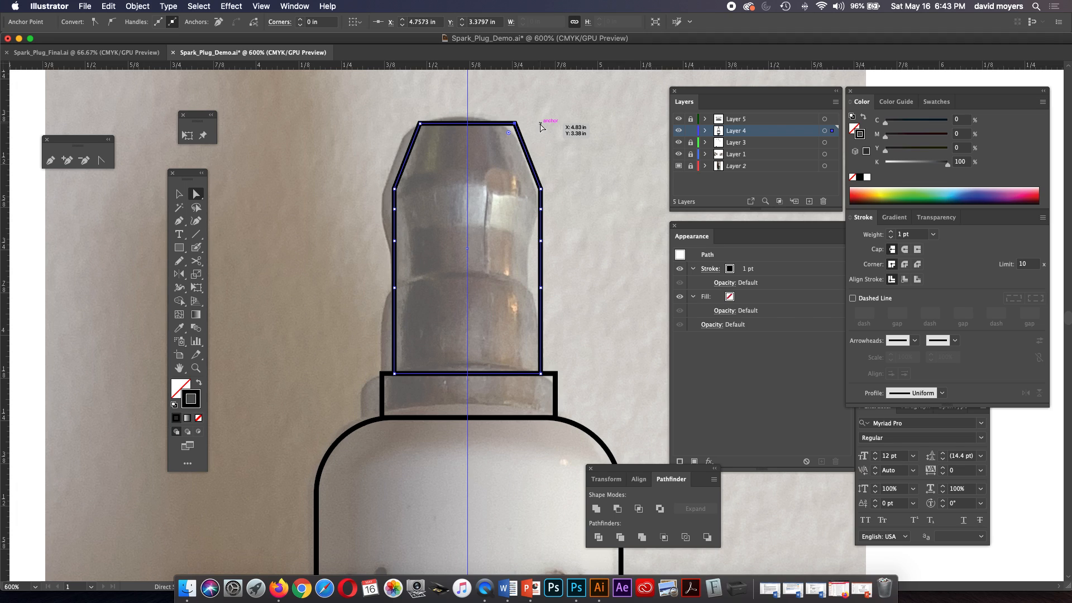
Move the right-side anchor at the terminal's waist, at Y 3.7228 in, inward by two nudges.
{"action": "left_click", "coordinate": [540, 242]}
{"action": "key", "text": "Left"}
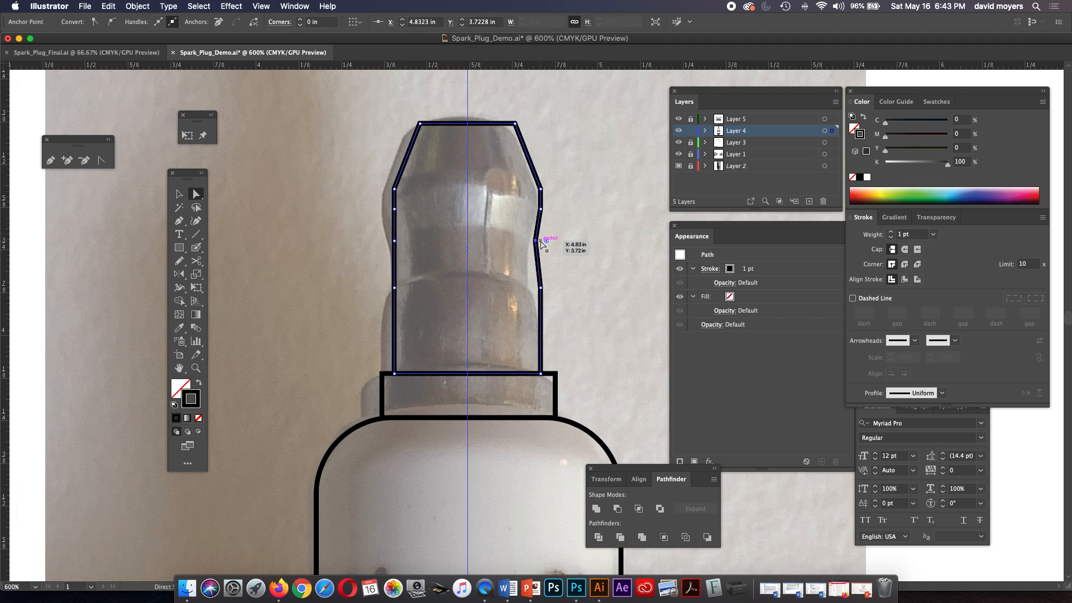
{"action": "key", "text": "Left"}
{"action": "left_click", "coordinate": [396, 241]}
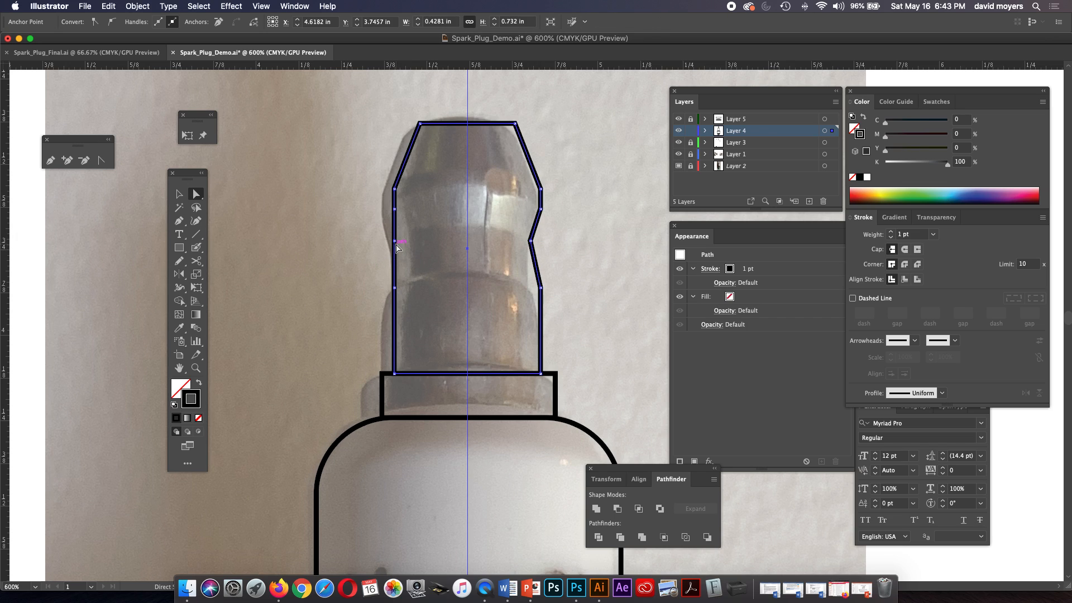
{"action": "key", "text": "Right"}
{"action": "key", "text": "Right"}
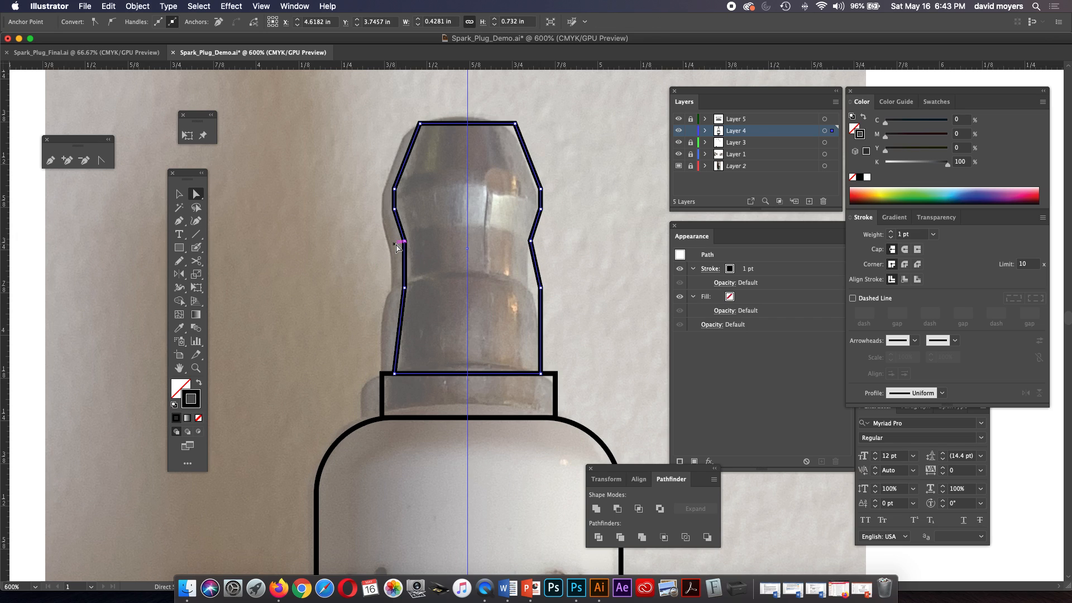
{"action": "key", "text": "cmd+z"}
{"action": "key", "text": "cmd+z"}
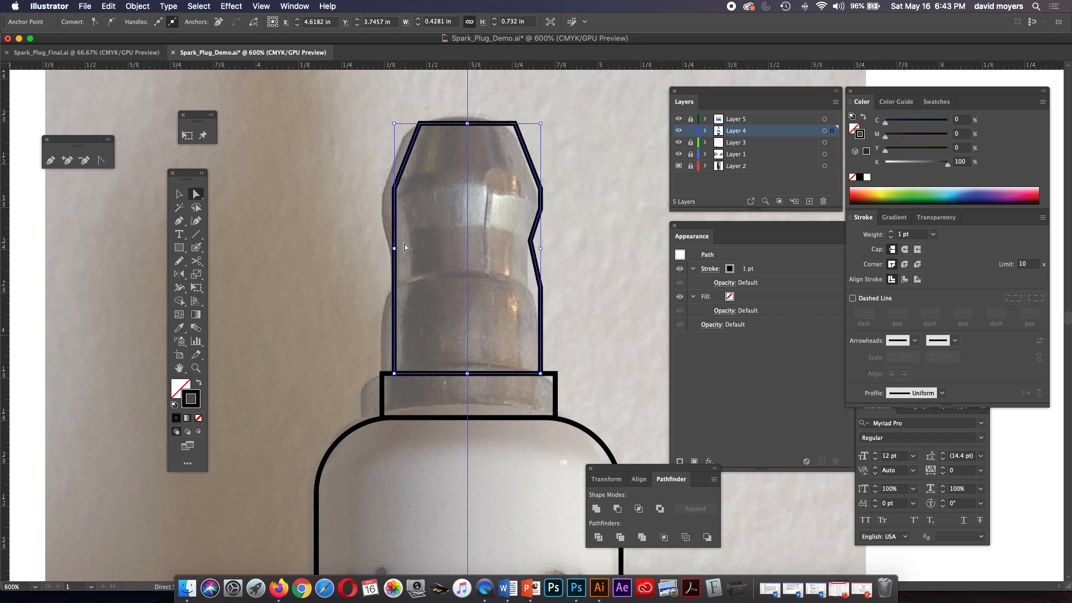
Move only the left-side anchor at the terminal's waist inward to X 4.4342 in, mirroring the right side.
{"action": "left_click", "coordinate": [394, 242]}
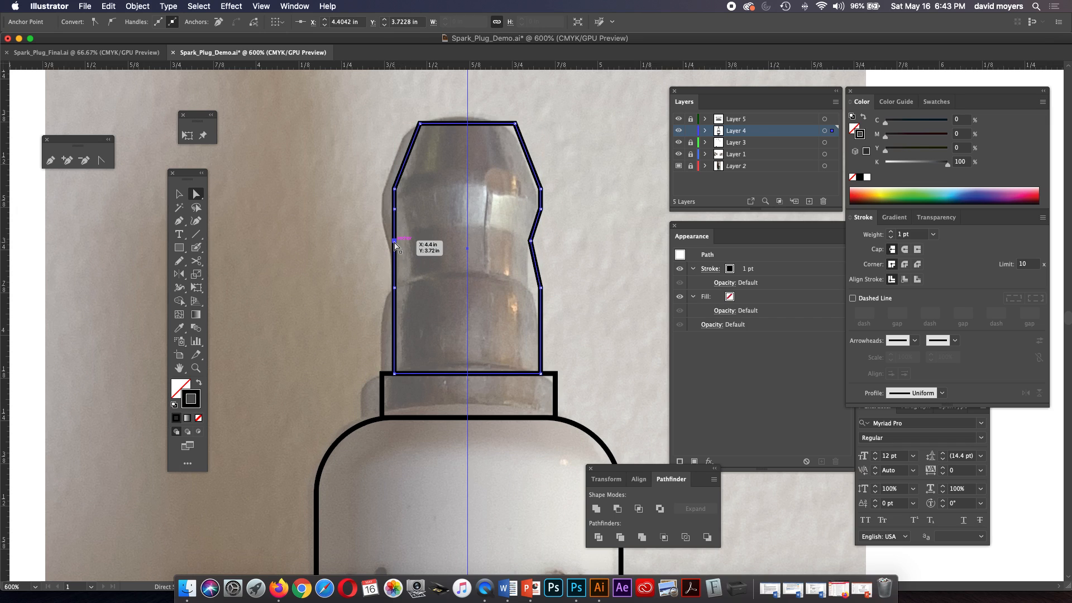
{"action": "key", "text": "Right"}
{"action": "key", "text": "Right"}
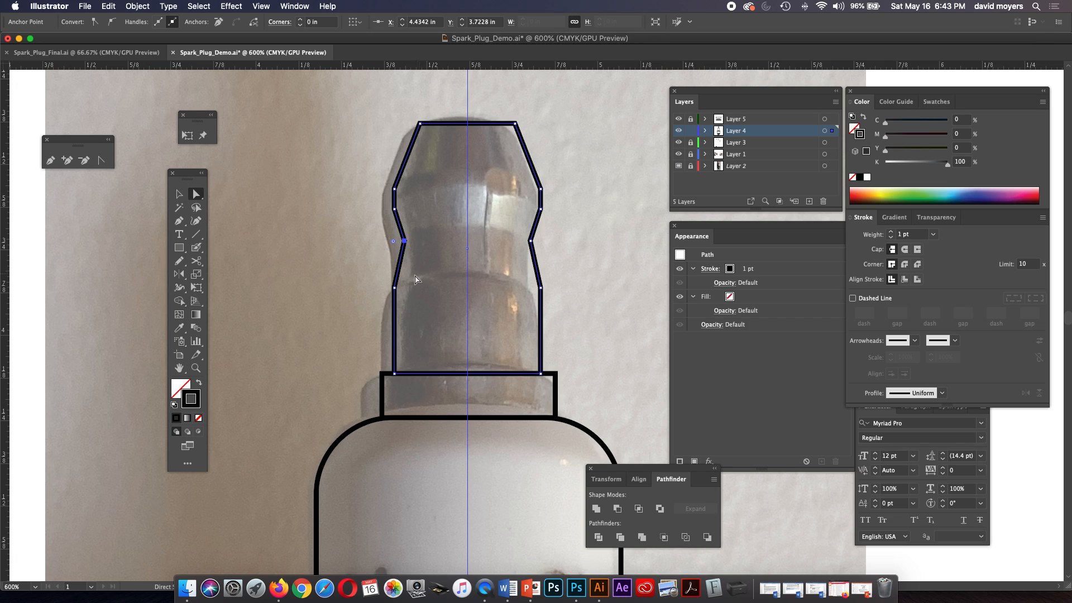
Move the anchor pair below the waist inward to X 4.4342 in and X 4.8023 in, making the neck's sides vertical.
{"action": "left_click", "coordinate": [394, 288]}
{"action": "key", "text": "Right"}
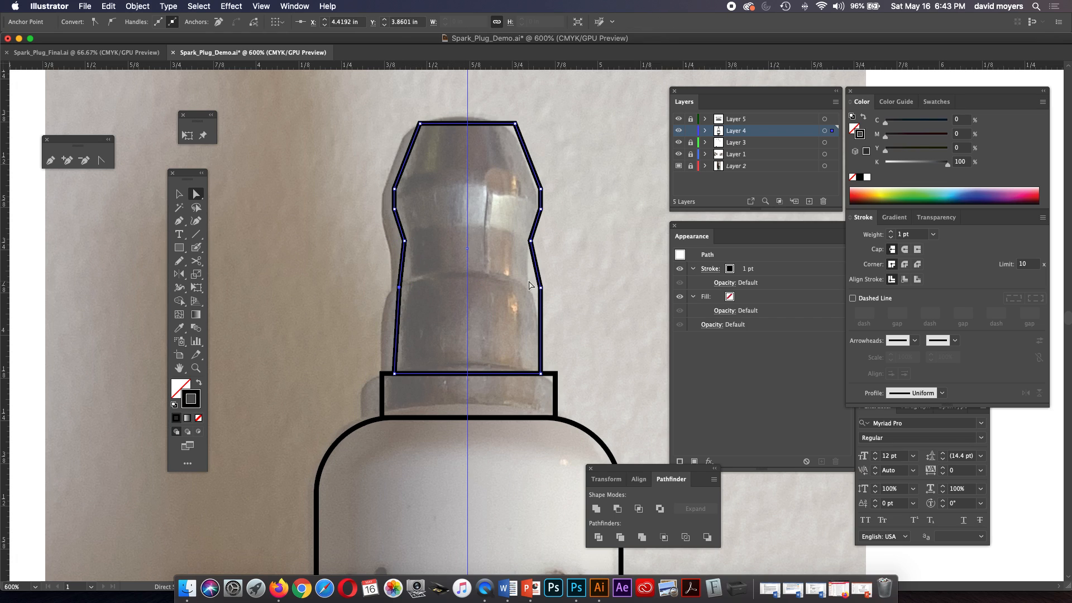
{"action": "key", "text": "Left"}
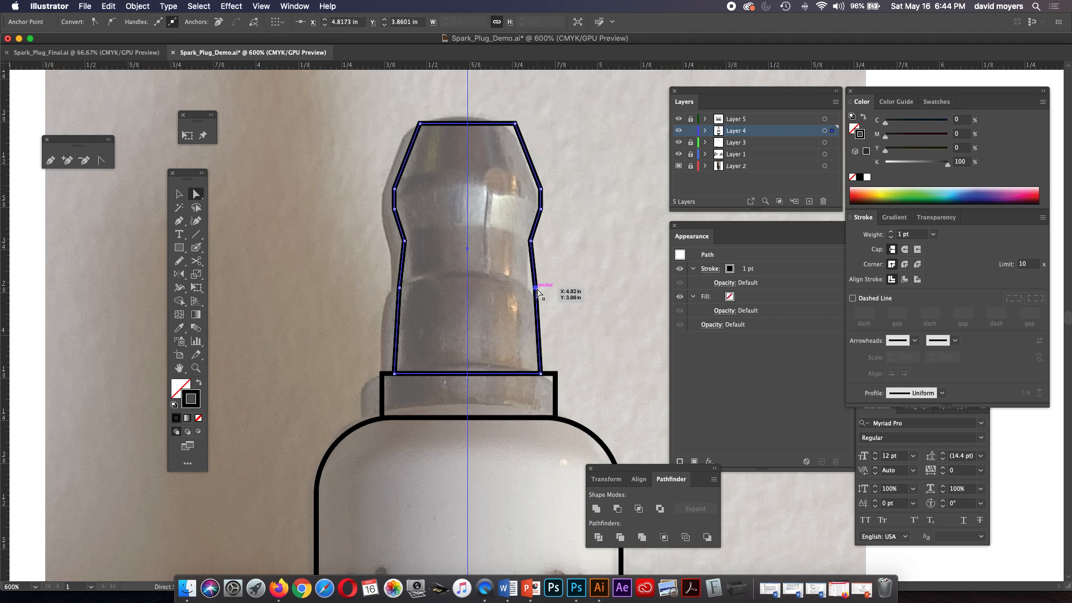
{"action": "left_click", "coordinate": [401, 289], "text": "shift"}
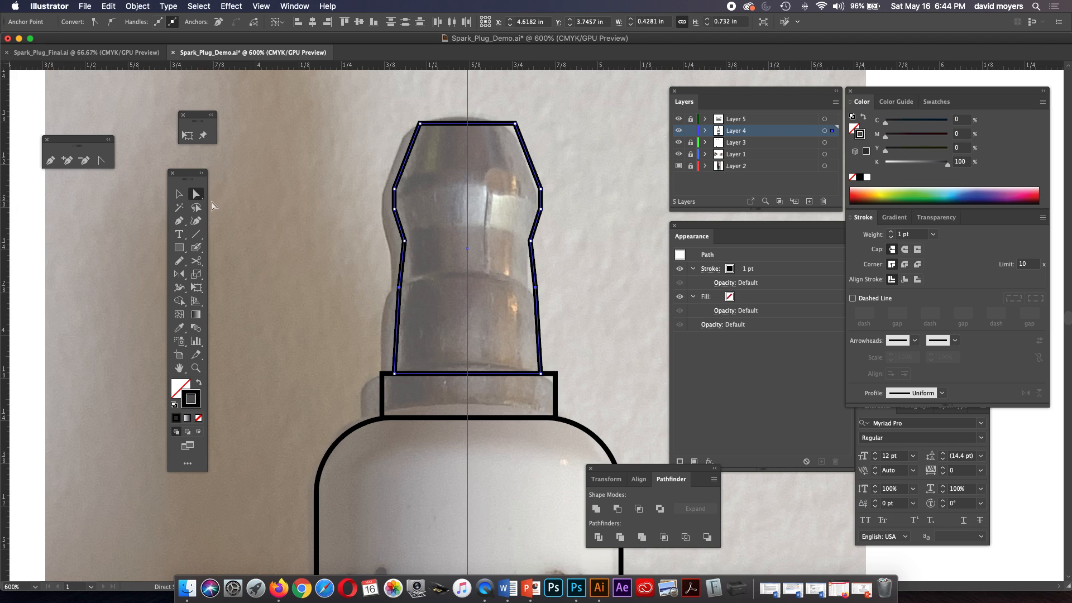
{"action": "left_click", "coordinate": [535, 288]}
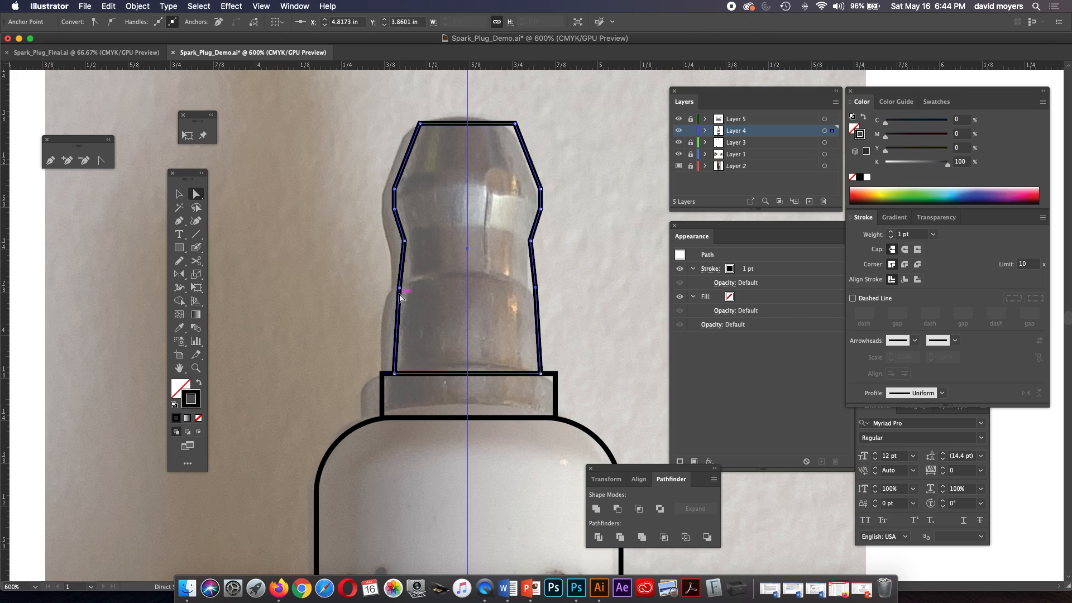
{"action": "key", "text": "Left"}
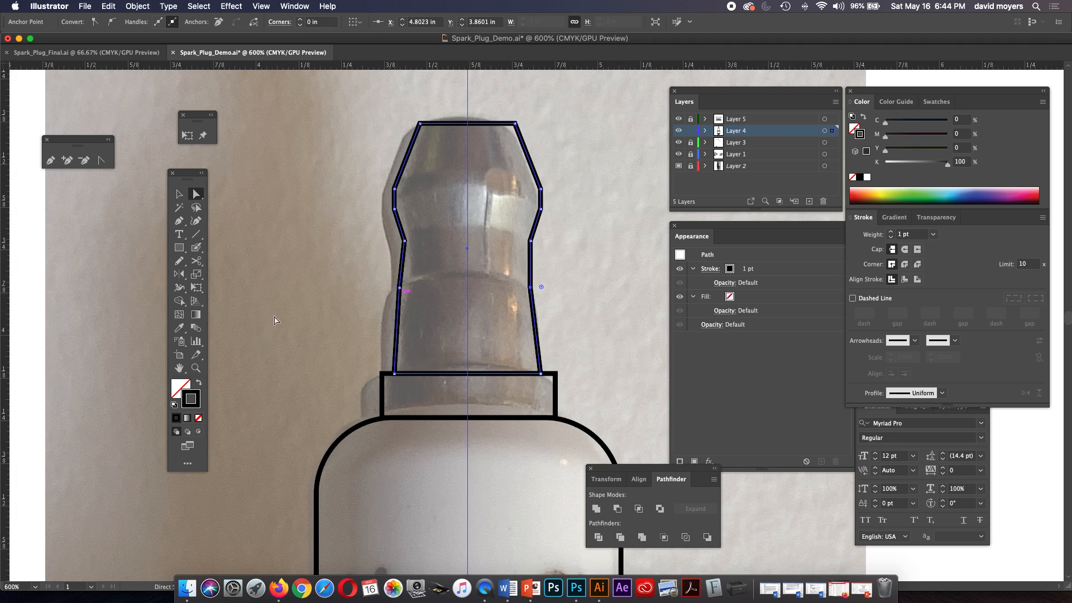
{"action": "left_click", "coordinate": [400, 289]}
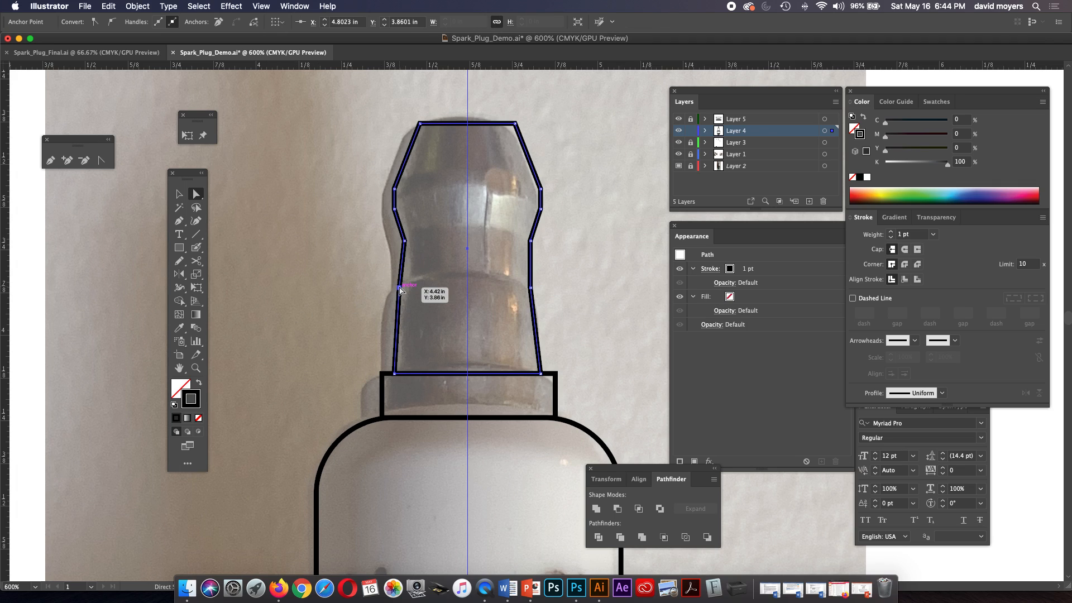
{"action": "key", "text": "Right"}
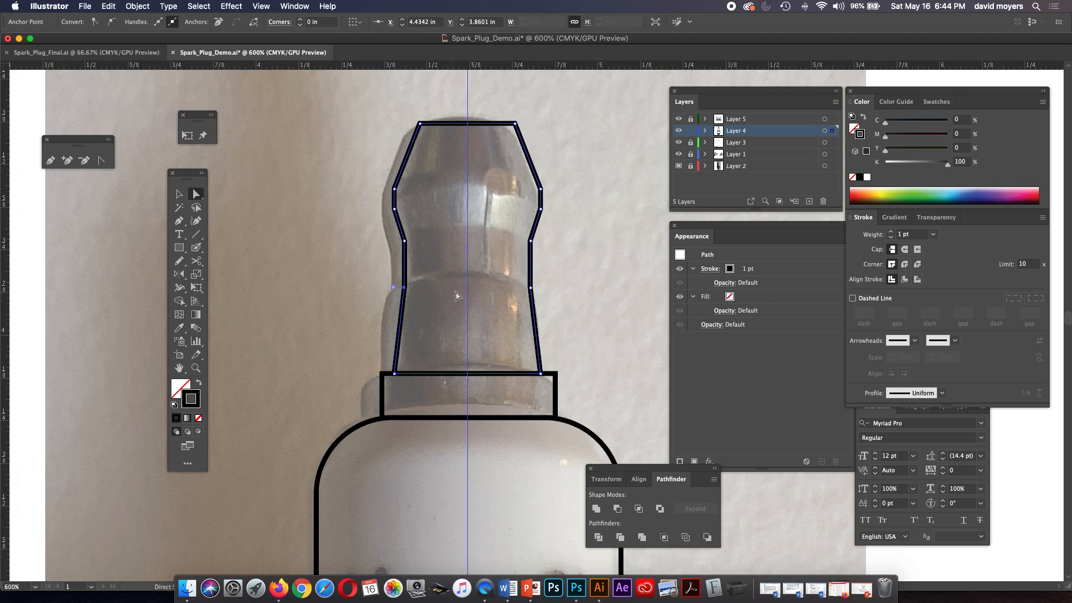
Add a matching pair of anchor points on both sides of the terminal just below the neck, at about Y 3.91 in.
{"action": "key", "text": "p"}
{"action": "left_click", "coordinate": [531, 304]}
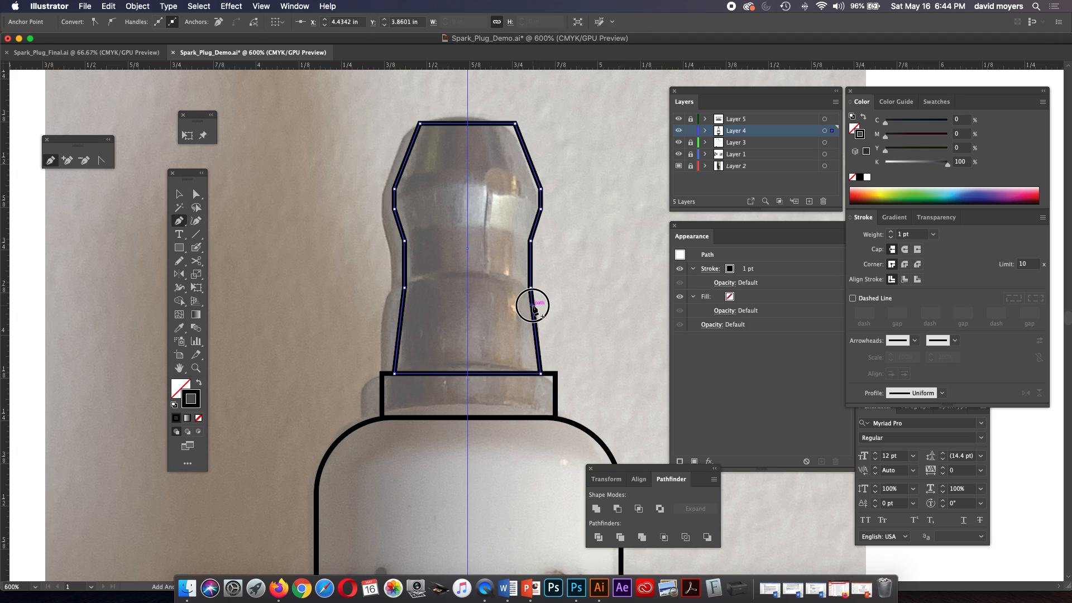
{"action": "left_click", "coordinate": [403, 306]}
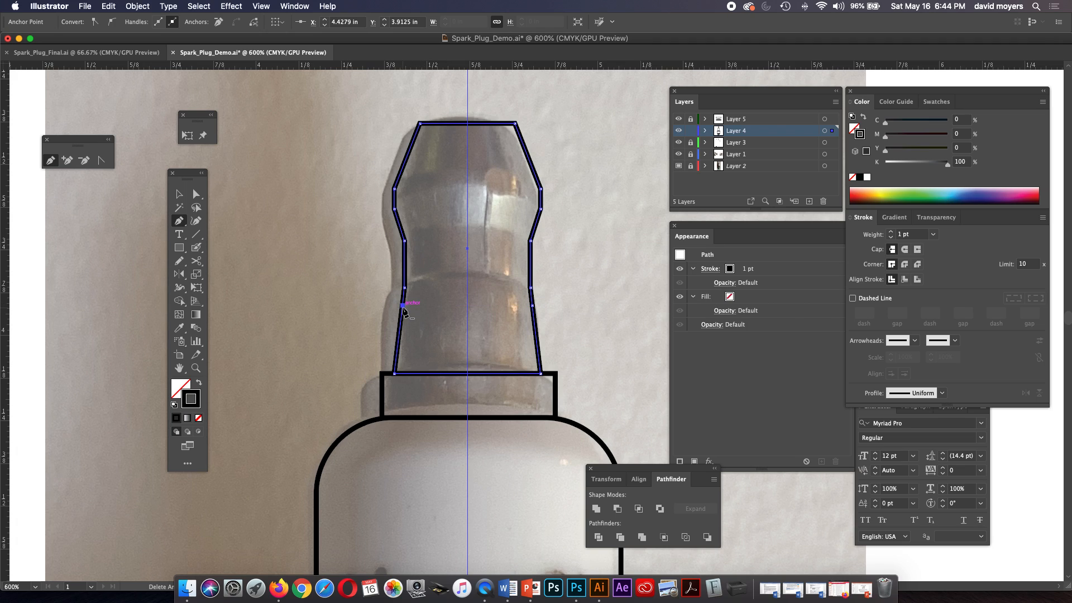
Try nudging the new left-side anchor outward to about X 4.41 in.
{"action": "key", "text": "Left"}
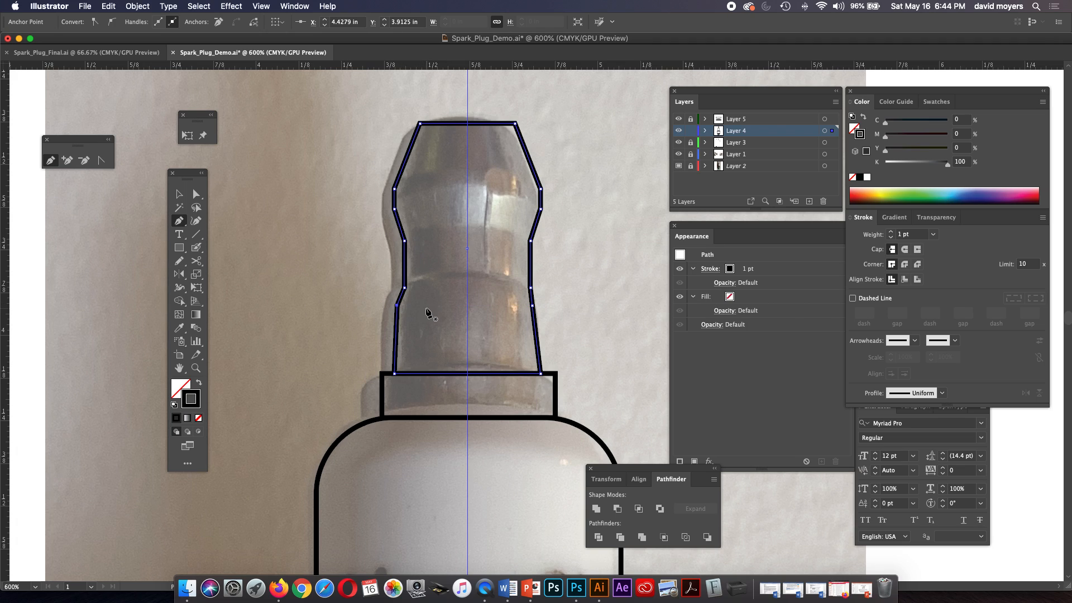
{"action": "key", "text": "Right"}
{"action": "key", "text": "Left"}
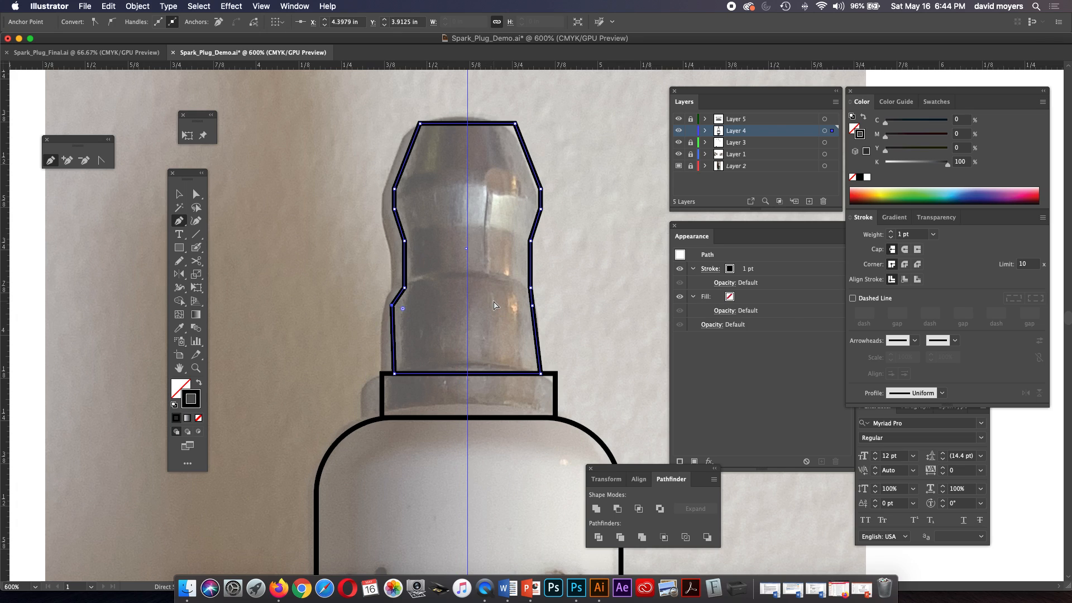
{"action": "key", "text": "Right"}
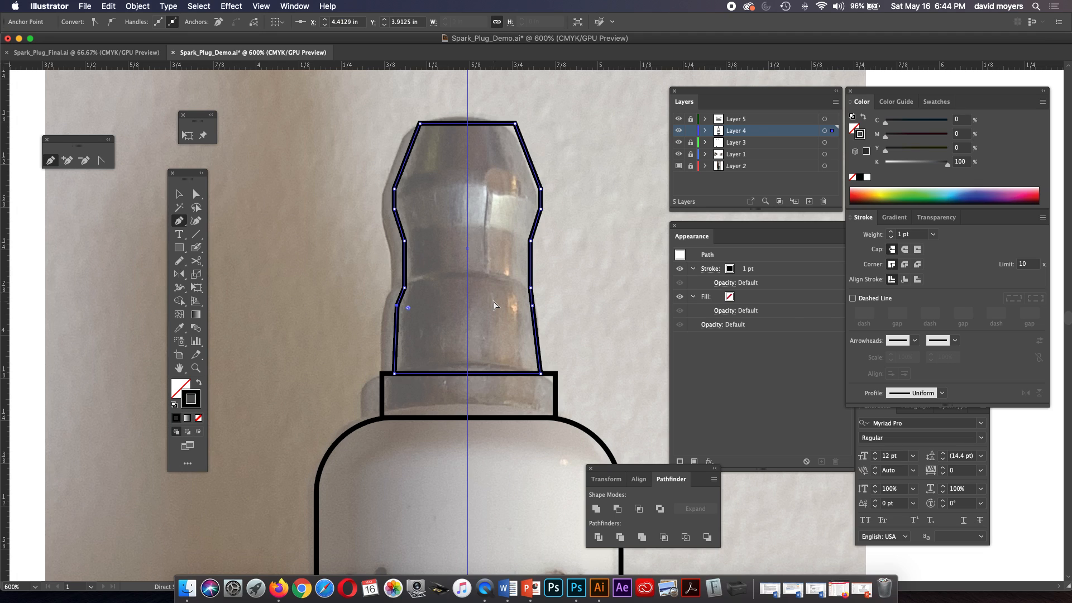
Move both new anchors below the neck outward until they align vertically with the terminal outline's bottom corners.
{"action": "left_click", "coordinate": [196, 194]}
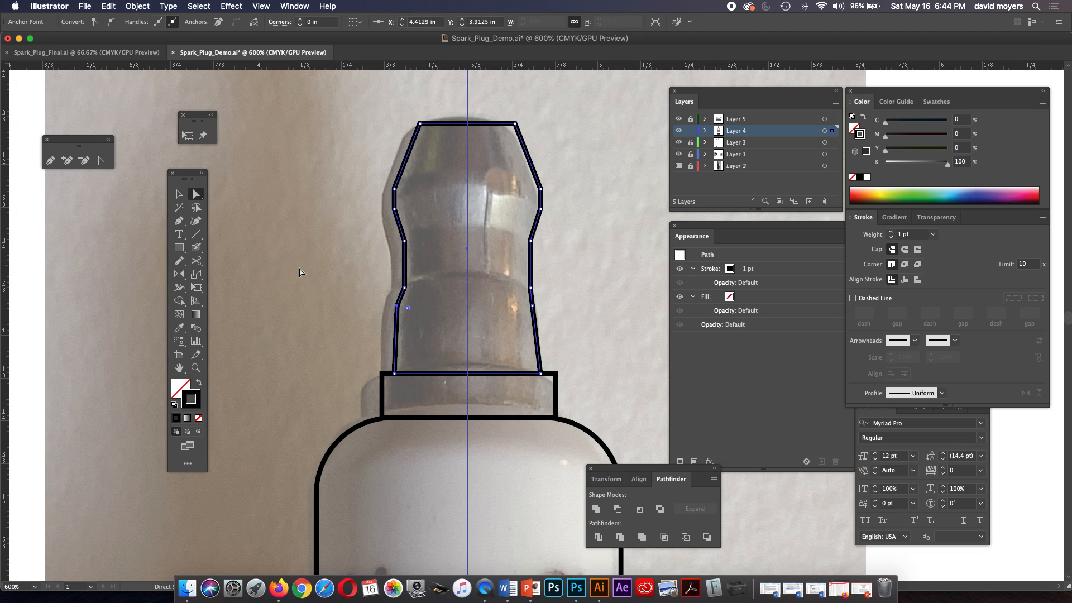
{"action": "left_click", "coordinate": [309, 274]}
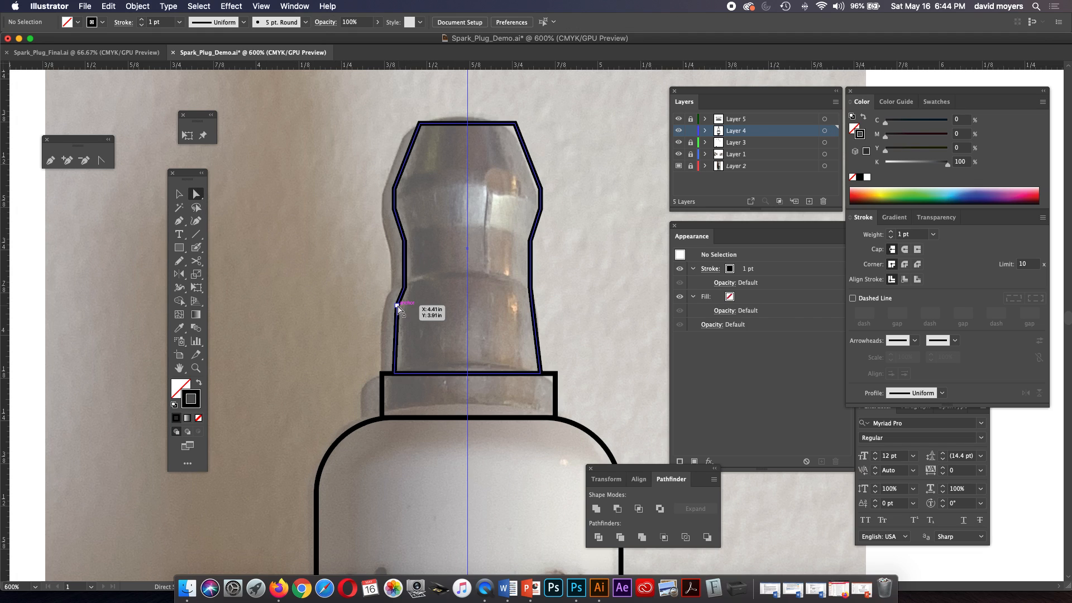
{"action": "left_click_drag", "start_coordinate": [397, 305], "coordinate": [395, 305]}
{"action": "left_click_drag", "start_coordinate": [532, 306], "coordinate": [541, 306]}
{"action": "left_click", "coordinate": [562, 301]}
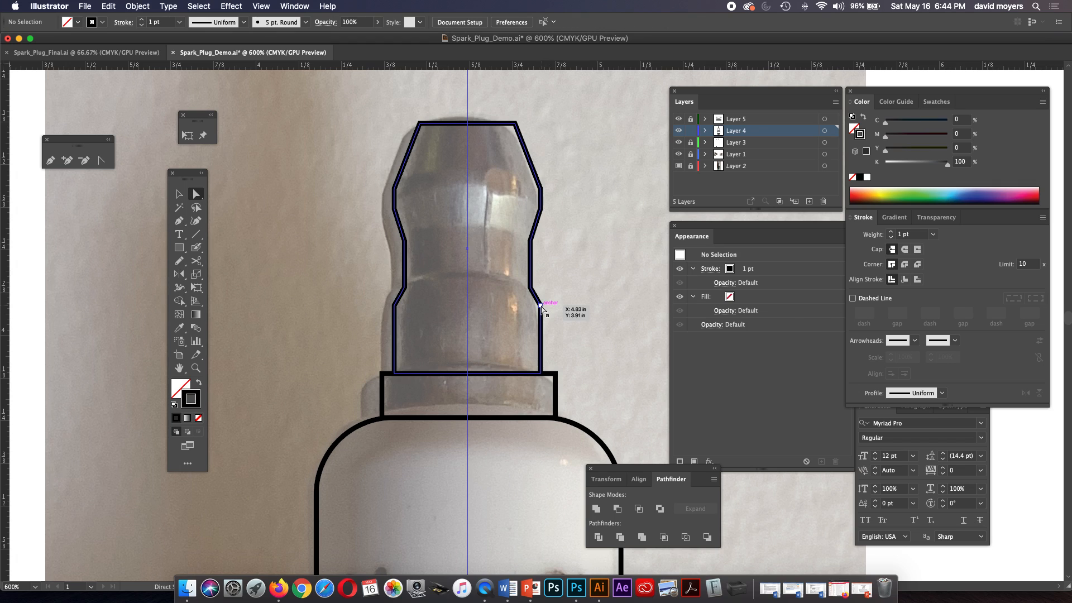
Round the terminal outline's two corners just below the neck, about 0.065 in on the right and 0.0885 in on the left.
{"action": "left_click", "coordinate": [540, 306]}
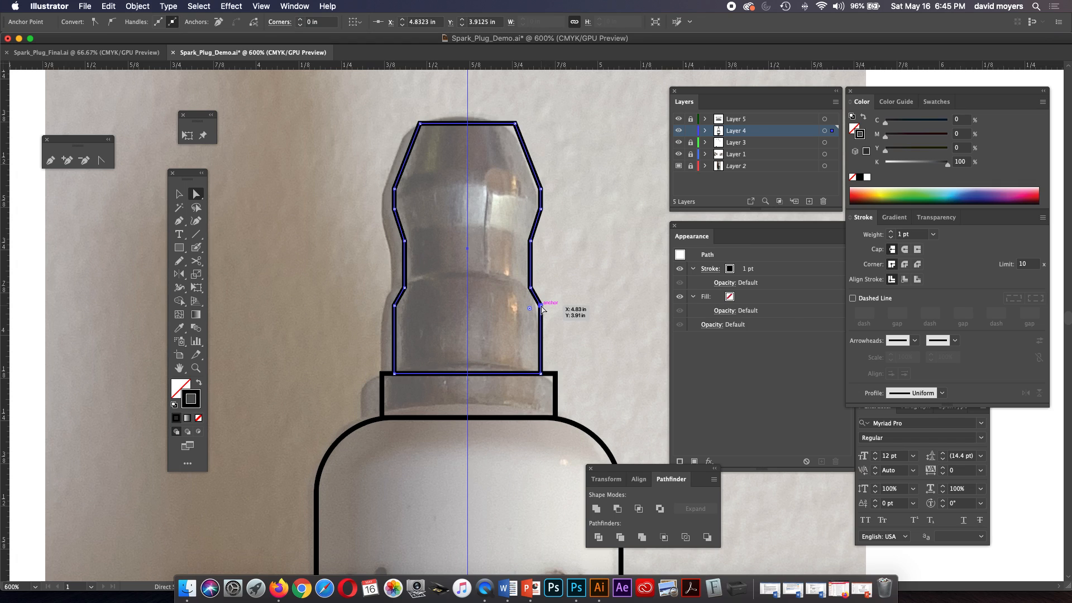
{"action": "left_click_drag", "start_coordinate": [530, 308], "coordinate": [518, 310]}
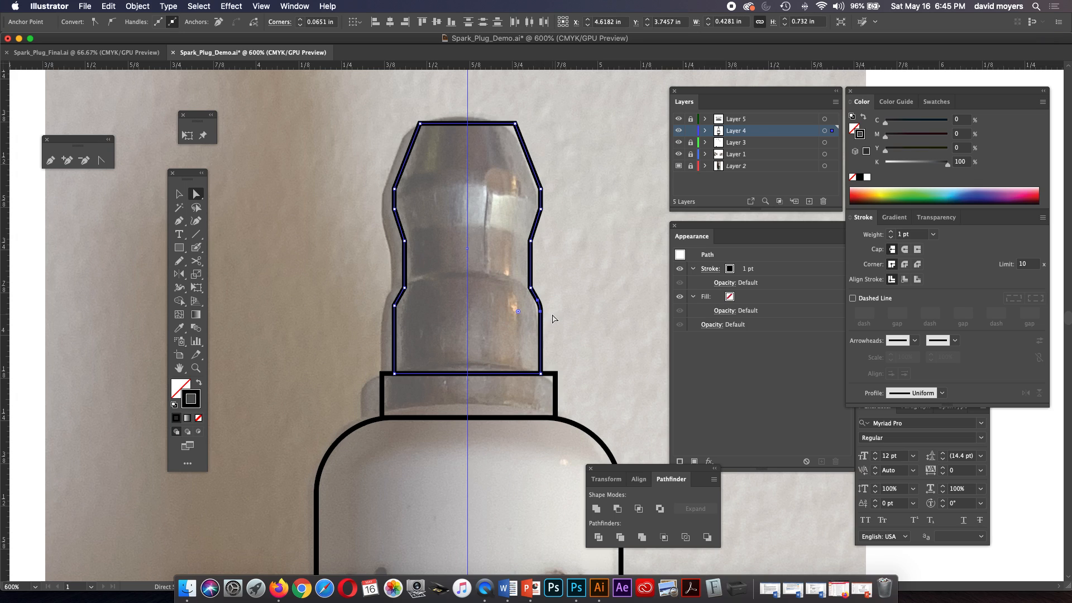
{"action": "left_click", "coordinate": [394, 306]}
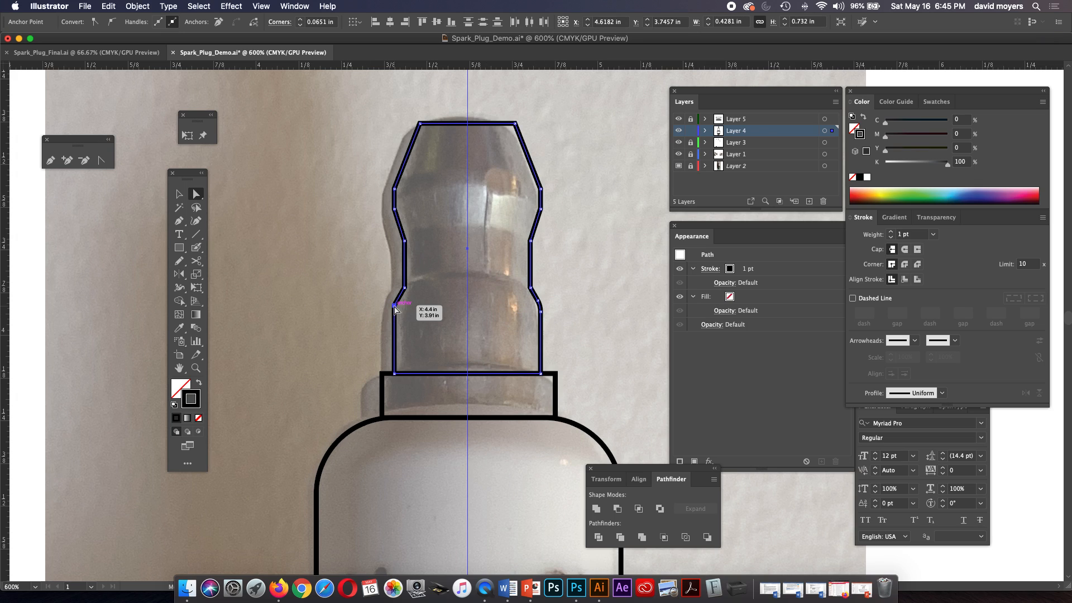
{"action": "left_click_drag", "start_coordinate": [406, 310], "coordinate": [425, 319]}
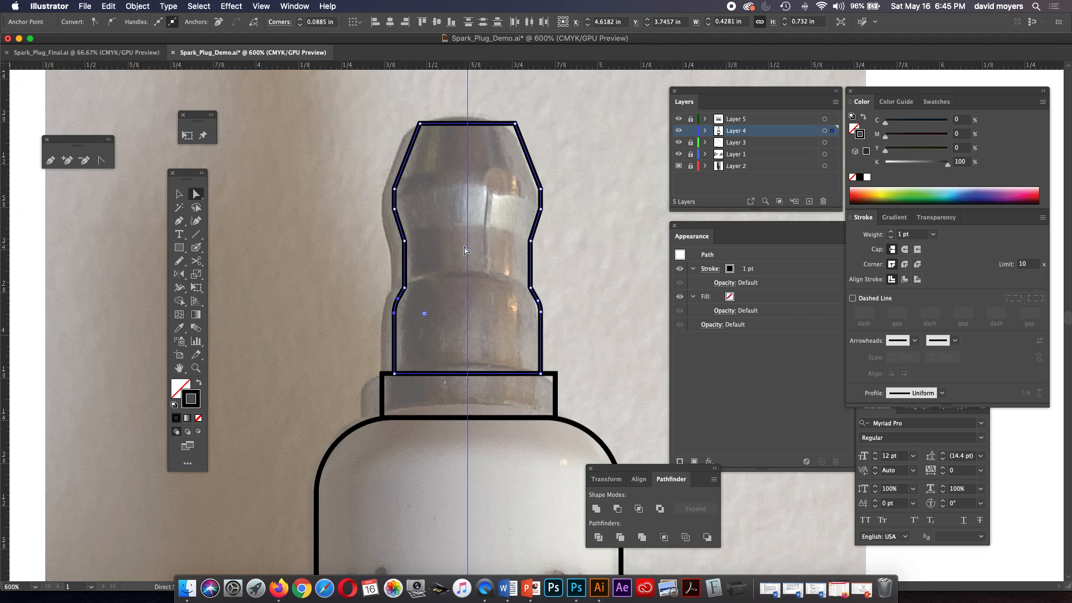
Draw a horizontal line about 0.37 in long across the bottom of the terminal's neck and set its stroke to 0.75 pt.
{"action": "left_click", "coordinate": [405, 289]}
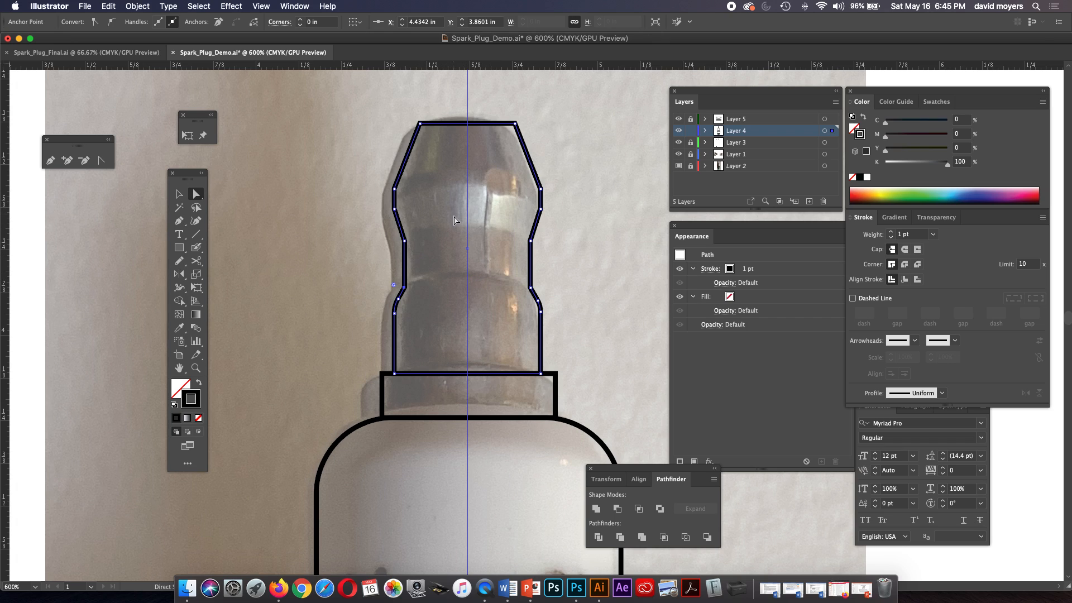
{"action": "left_click", "coordinate": [195, 234]}
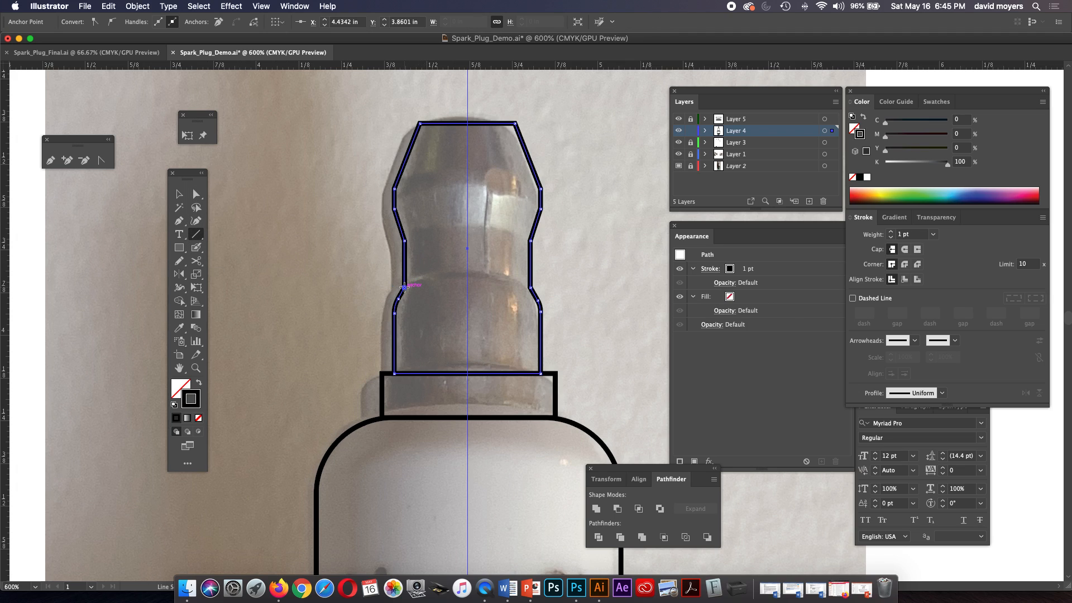
{"action": "left_click_drag", "start_coordinate": [404, 288], "coordinate": [530, 287]}
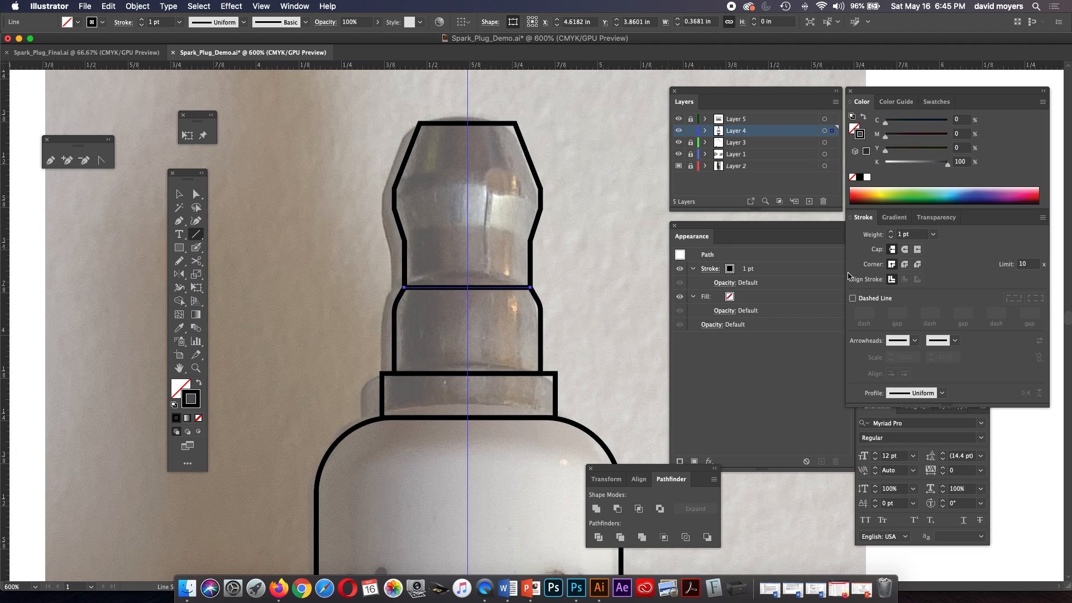
{"action": "left_click", "coordinate": [891, 237]}
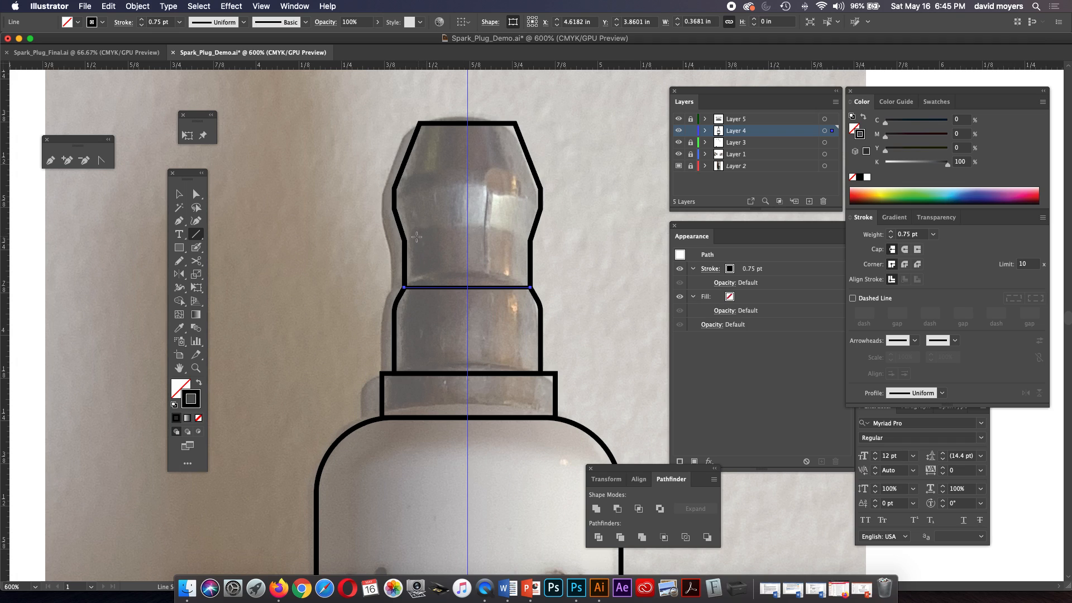
Draw three more horizontal lines across the terminal, at the neck's top and at the lower and upper corners of its widest band.
{"action": "left_click_drag", "start_coordinate": [405, 241], "coordinate": [530, 241]}
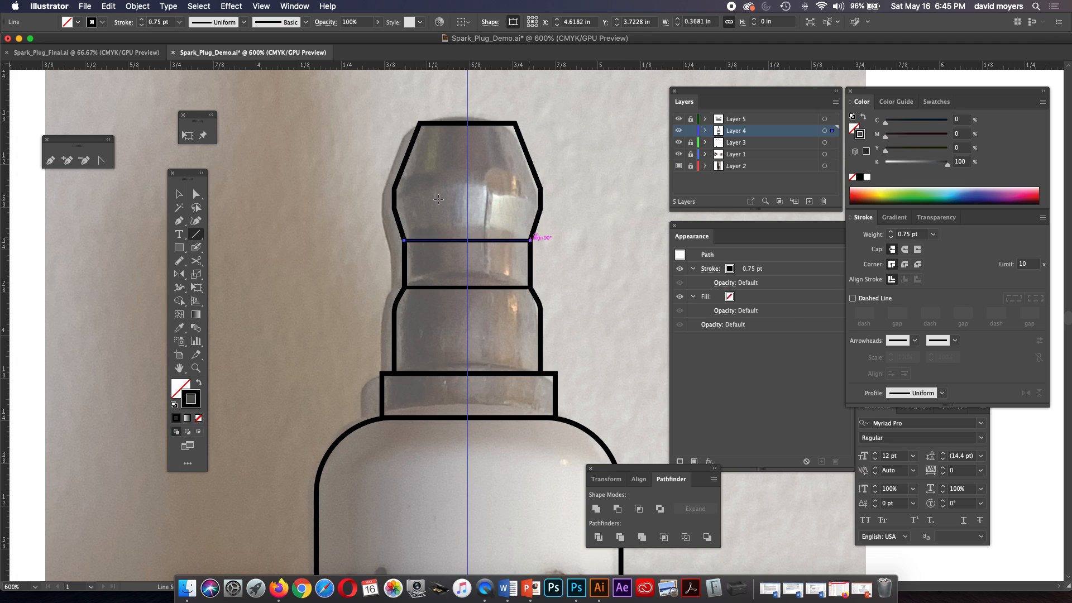
{"action": "left_click_drag", "start_coordinate": [395, 208], "coordinate": [540, 208]}
{"action": "left_click_drag", "start_coordinate": [395, 188], "coordinate": [543, 190]}
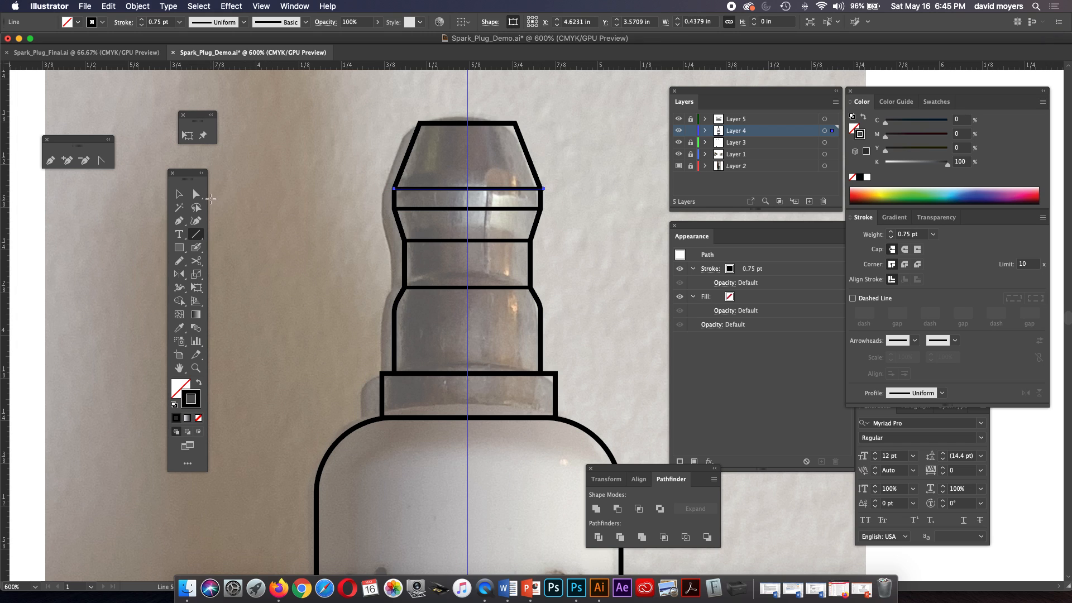
{"action": "left_click", "coordinate": [197, 193]}
{"action": "left_click", "coordinate": [269, 203]}
Hide the reference photo on Layer 2 so the whole spark plug line drawing stands alone.
{"action": "key", "text": "super+minus"}
{"action": "key", "text": "super+minus"}
{"action": "key", "text": "super+minus"}
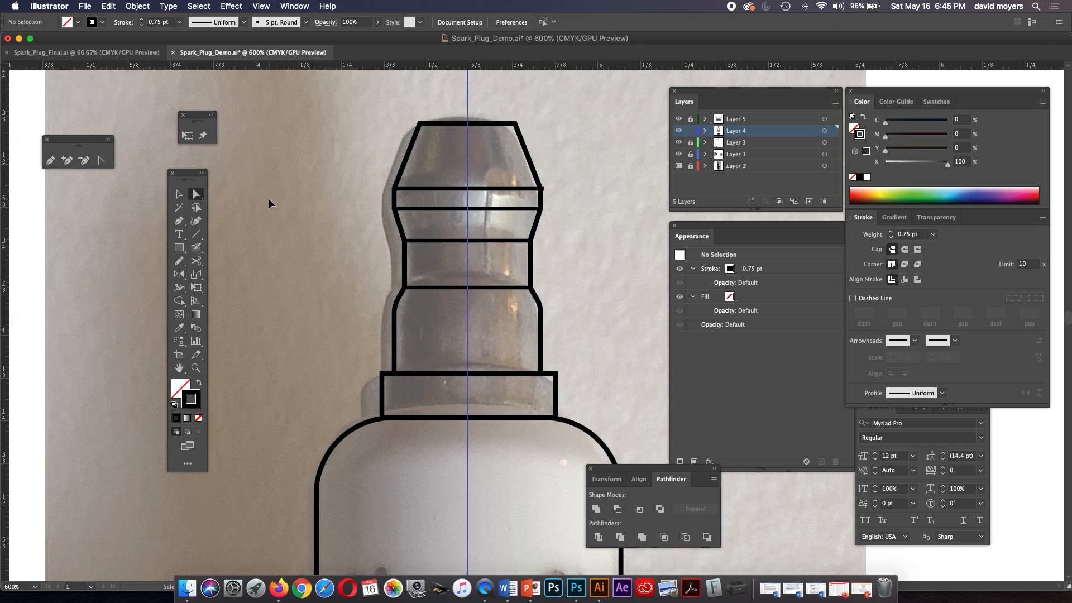
{"action": "key", "text": "super+minus"}
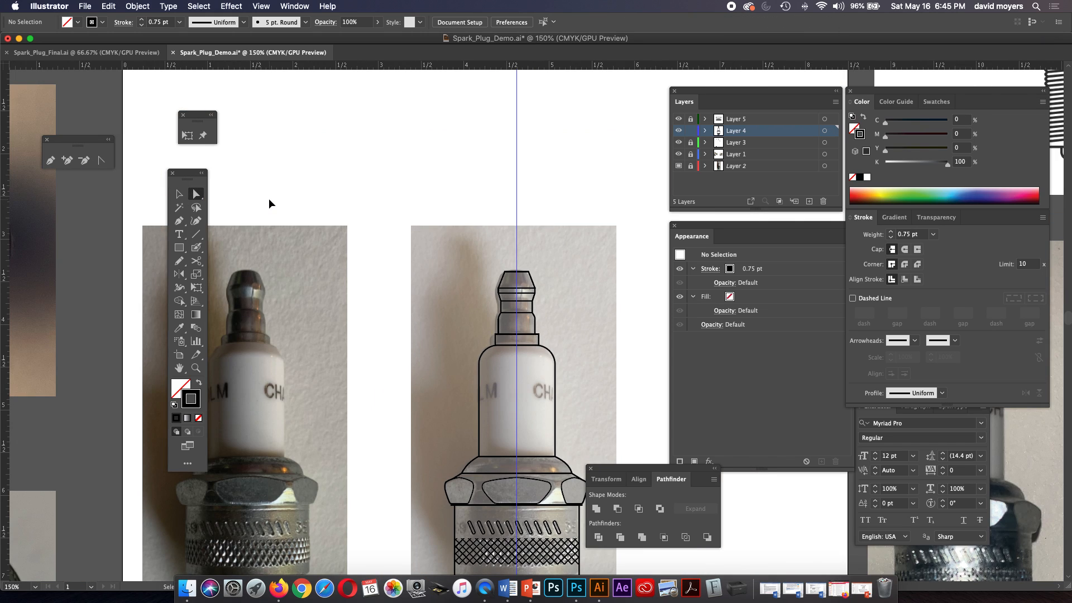
{"action": "left_click_drag", "start_coordinate": [372, 261], "coordinate": [331, 168]}
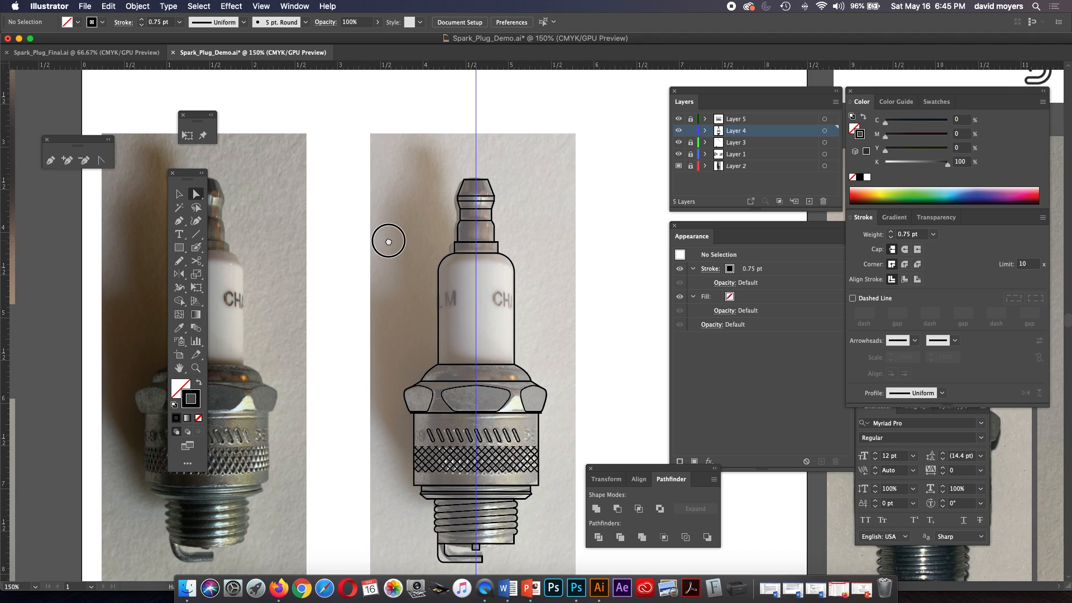
{"action": "left_click_drag", "start_coordinate": [388, 241], "coordinate": [381, 195]}
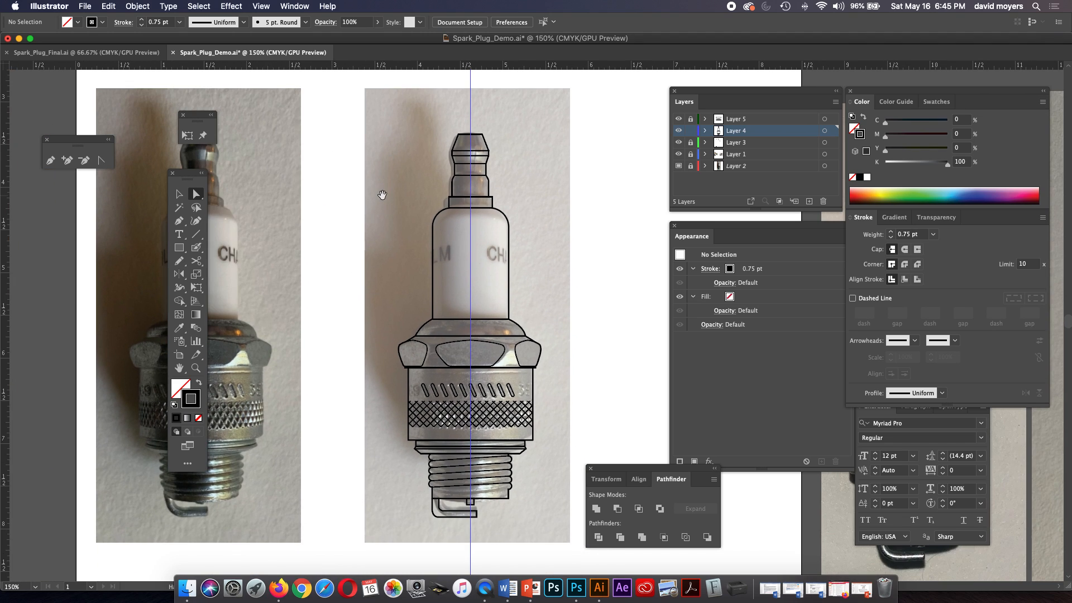
{"action": "left_click", "coordinate": [679, 166]}
{"action": "mouse_move", "coordinate": [551, 265]}
{"action": "left_mouse_down"}
{"action": "mouse_move", "coordinate": [536, 244]}
{"action": "mouse_move", "coordinate": [500, 238]}
{"action": "left_mouse_up"}
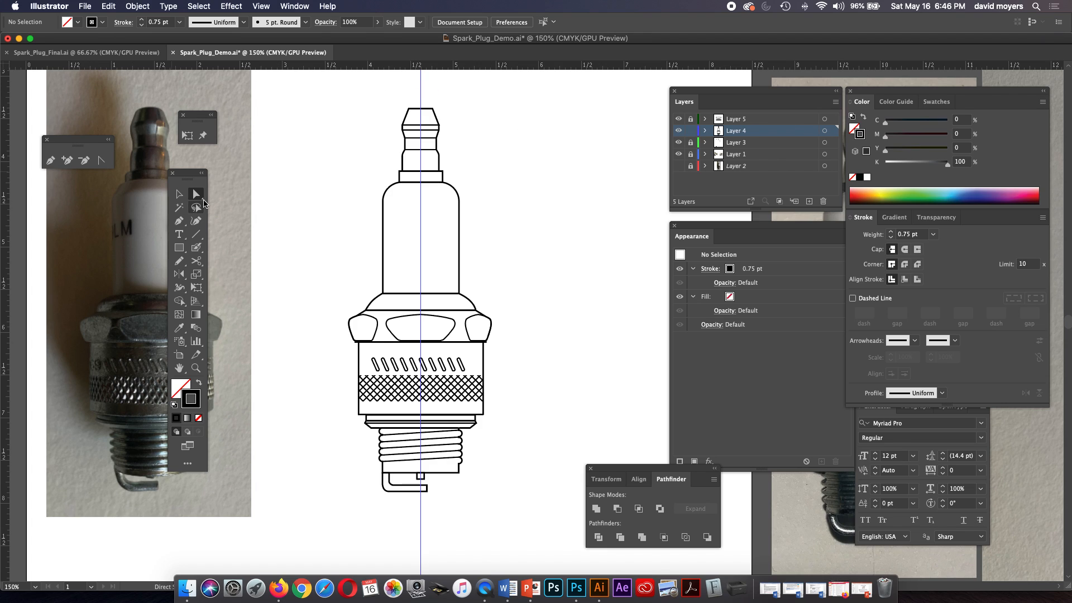
Duplicate Layer 4 and lock the Layer 4 copy.
{"action": "left_click", "coordinate": [179, 193]}
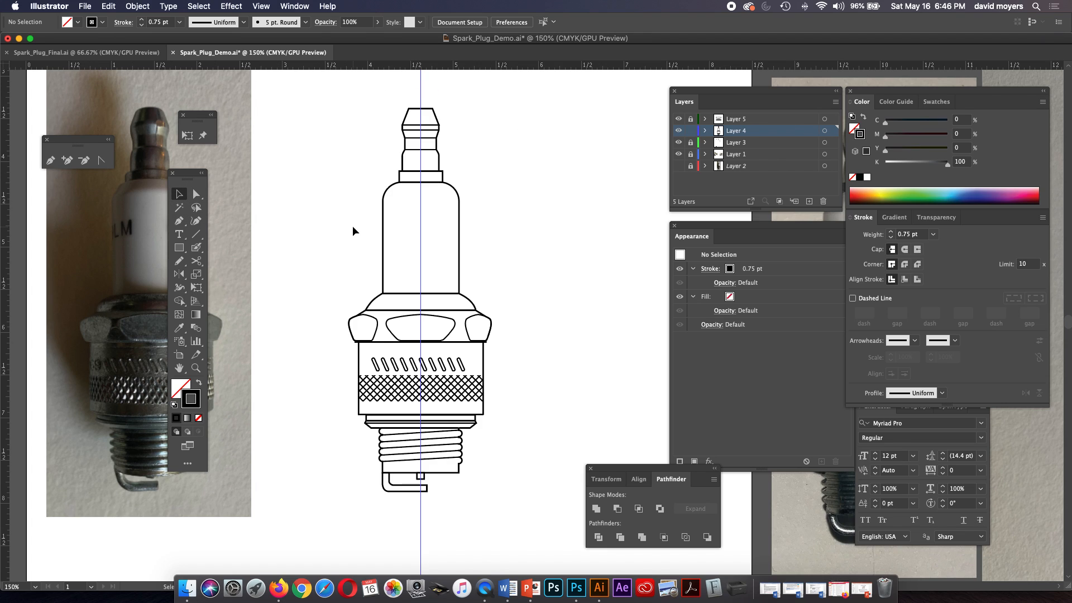
{"action": "left_click", "coordinate": [383, 223]}
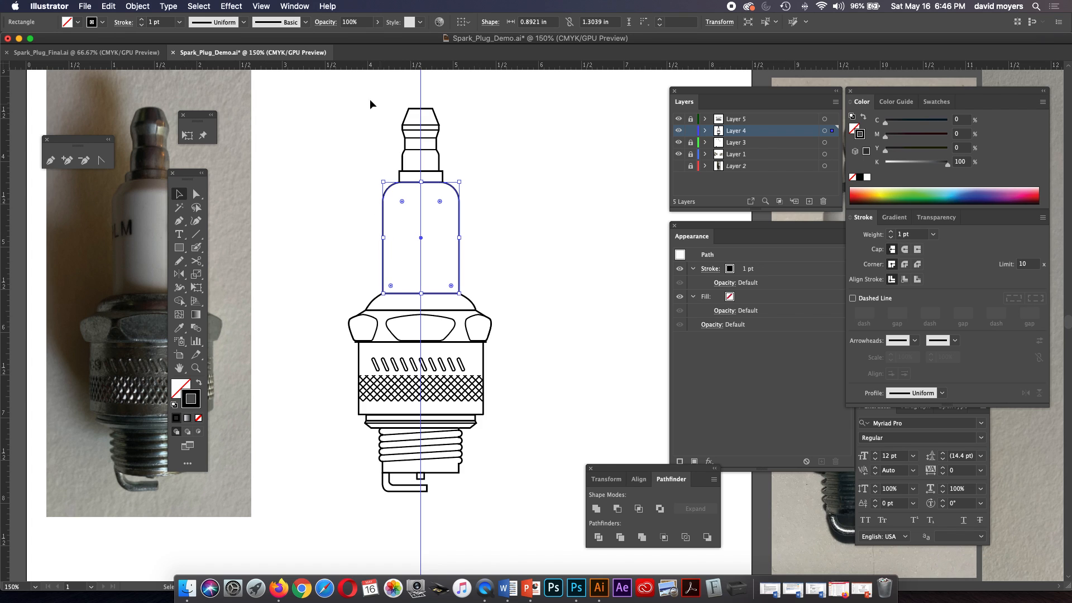
{"action": "left_click", "coordinate": [135, 6]}
{"action": "left_click", "coordinate": [135, 6]}
{"action": "left_click", "coordinate": [375, 158]}
{"action": "left_click_drag", "start_coordinate": [758, 131], "coordinate": [811, 201]}
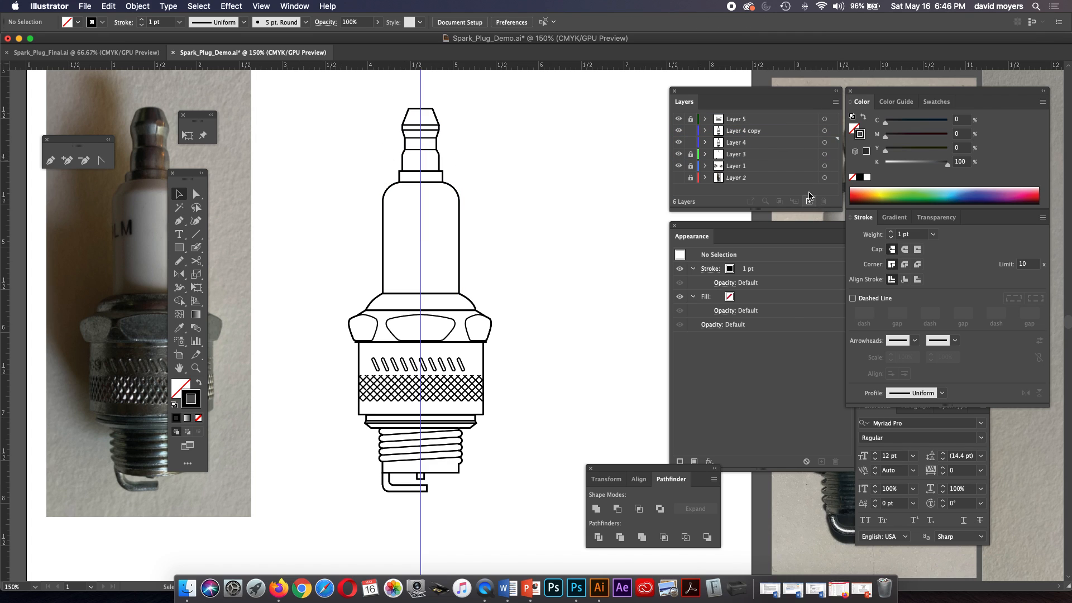
{"action": "left_click", "coordinate": [691, 131]}
Select everything on the original Layer 4 and unite its shapes with Pathfinder.
{"action": "left_click", "coordinate": [824, 142]}
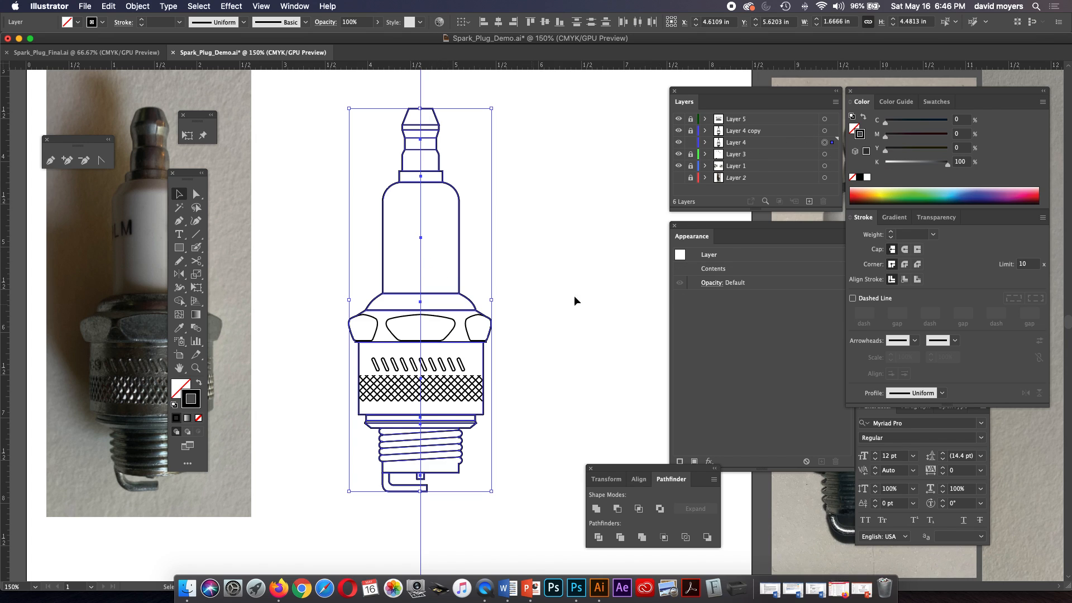
{"action": "left_click", "coordinate": [678, 119]}
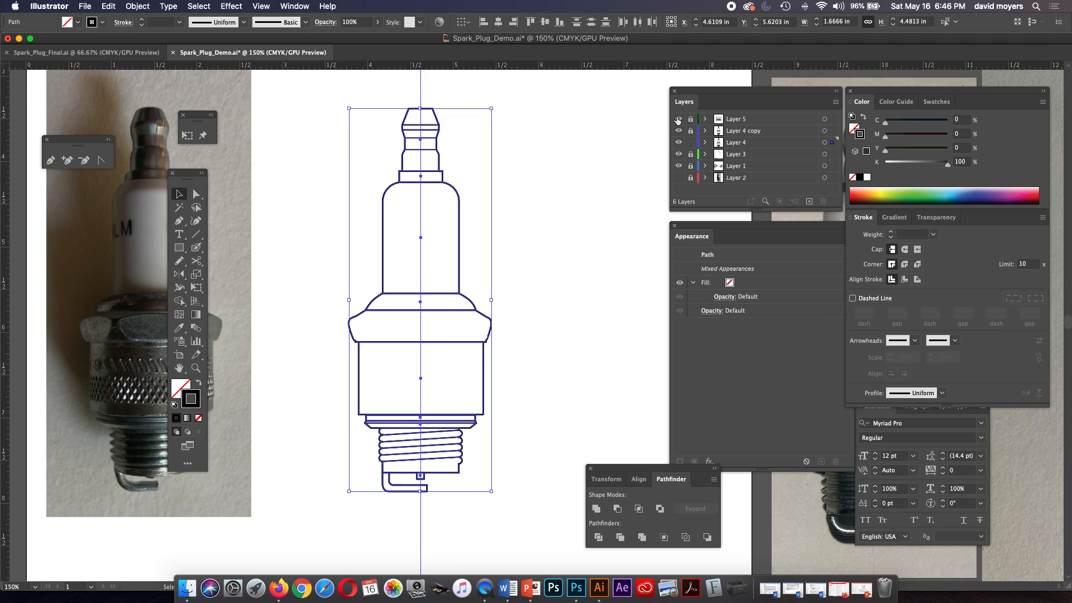
{"action": "left_click", "coordinate": [677, 119]}
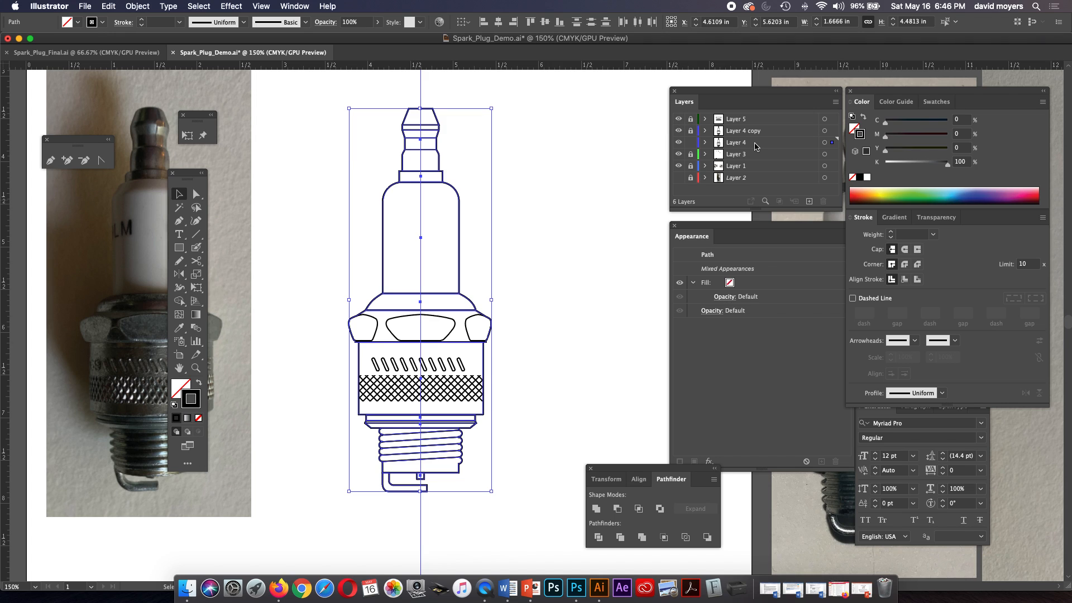
{"action": "left_click", "coordinate": [824, 143]}
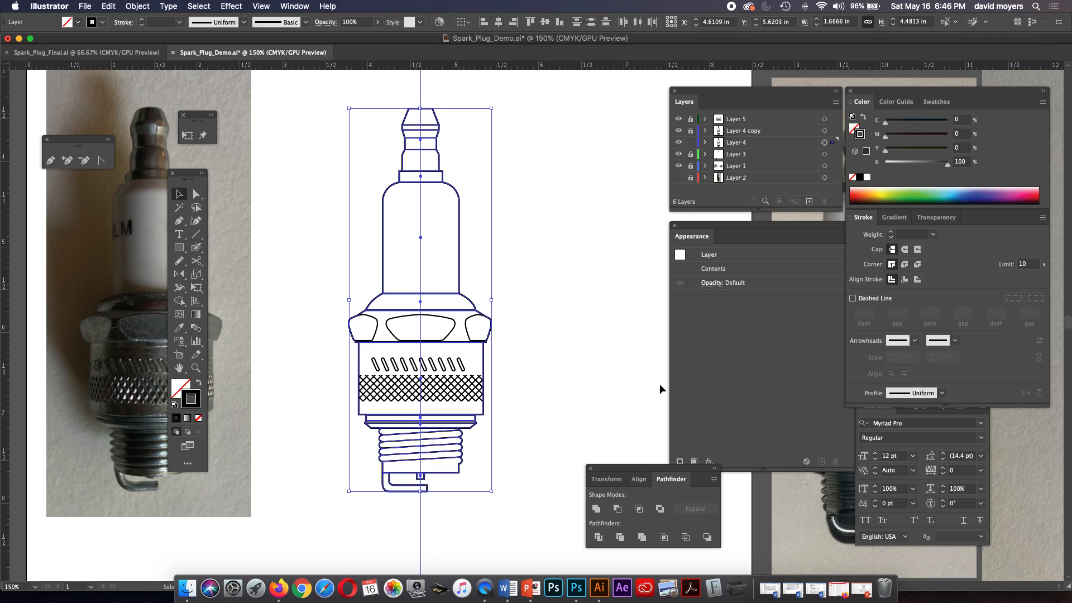
{"action": "left_click", "coordinate": [596, 509]}
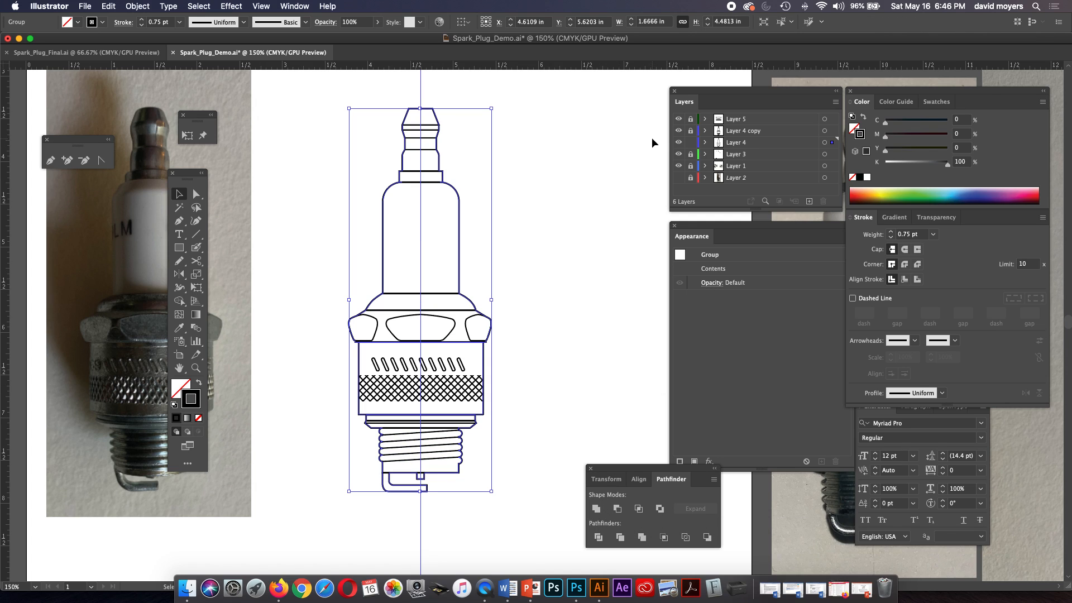
Hide Layer 4 copy and Layer 5 and deselect the united artwork to show it alone.
{"action": "left_click", "coordinate": [679, 132]}
{"action": "left_click", "coordinate": [678, 120]}
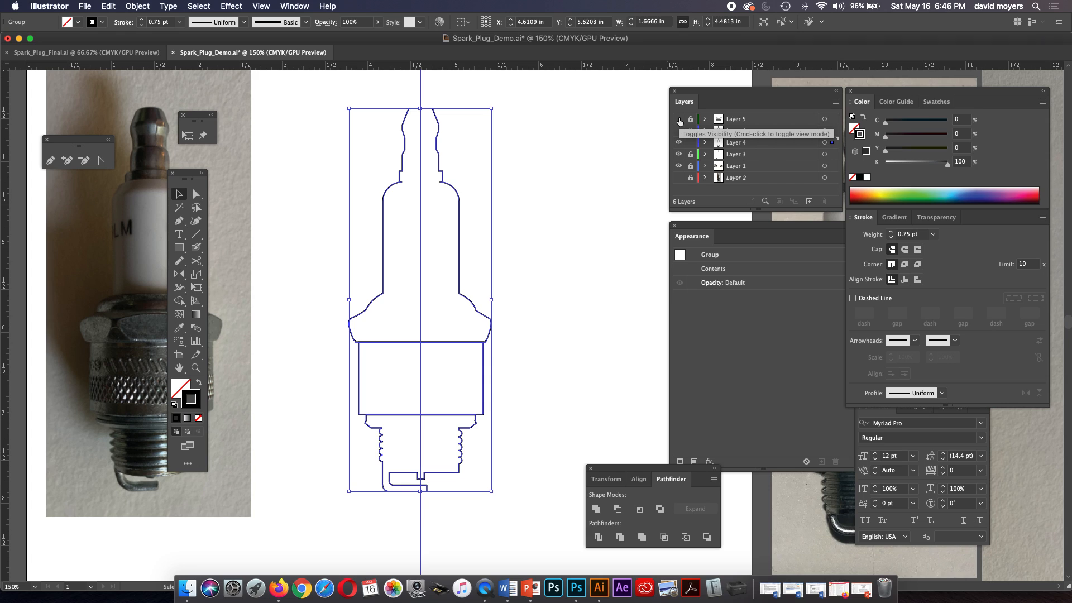
{"action": "left_click", "coordinate": [433, 386]}
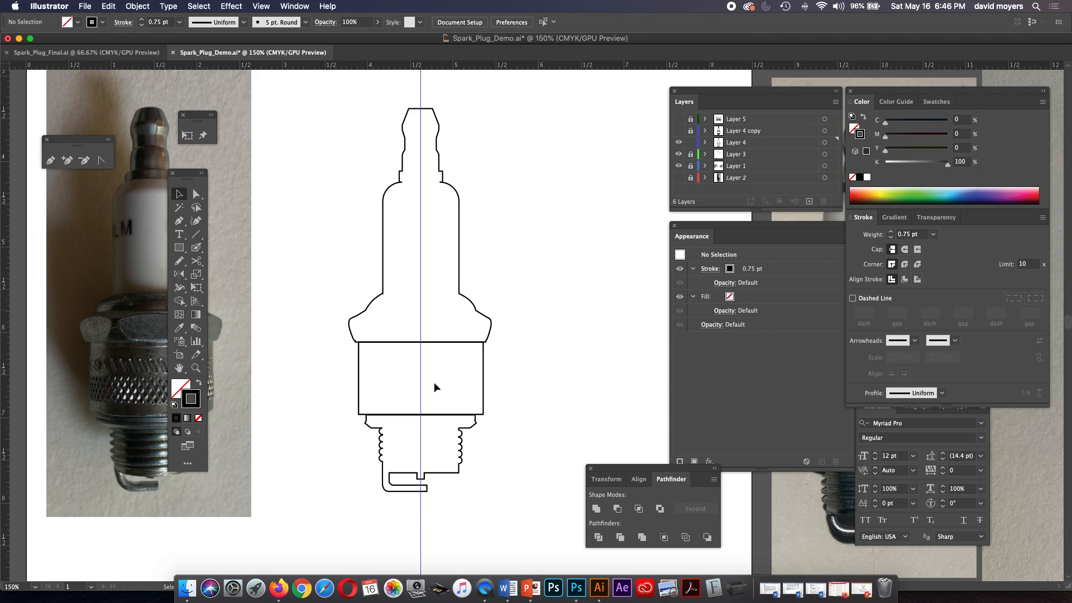
Try to merge the upper body, shell and threaded section of the united artwork with the Shape Builder tool.
{"action": "left_click", "coordinate": [466, 342]}
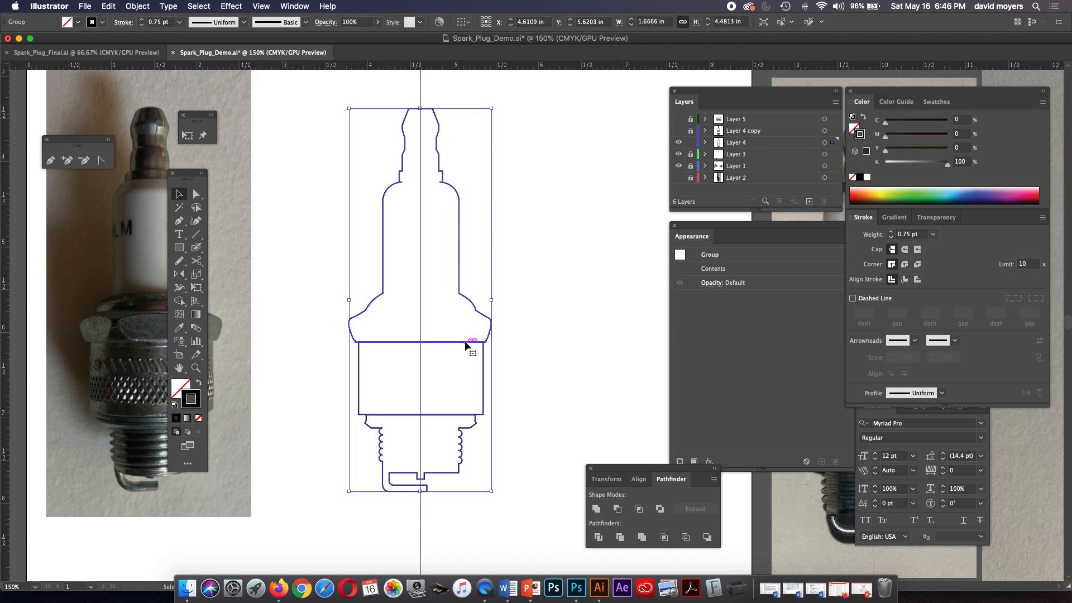
{"action": "left_click_drag", "start_coordinate": [465, 342], "coordinate": [498, 335]}
{"action": "key", "text": "super+z"}
{"action": "left_click", "coordinate": [179, 304]}
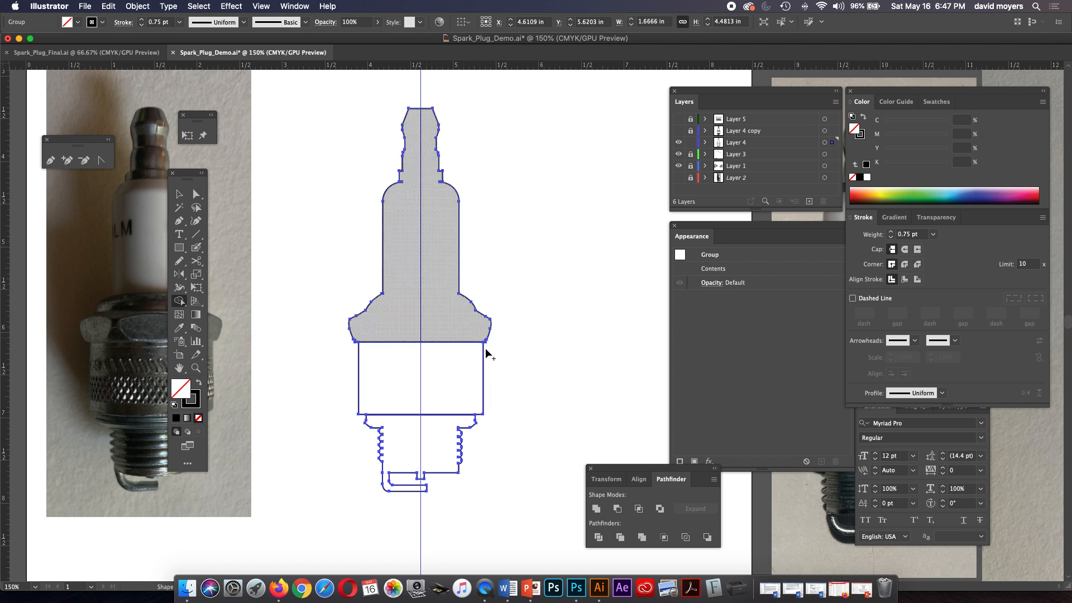
{"action": "mouse_move", "coordinate": [445, 320]}
{"action": "left_mouse_down"}
{"action": "mouse_move", "coordinate": [437, 475]}
{"action": "mouse_move", "coordinate": [437, 461]}
{"action": "left_mouse_up"}
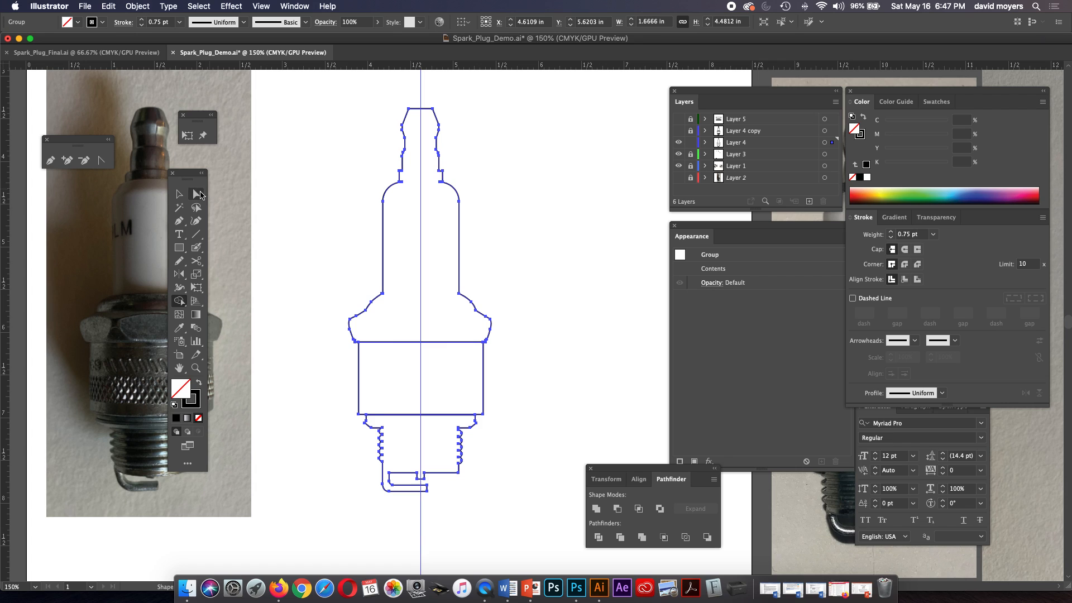
{"action": "left_click", "coordinate": [196, 193]}
{"action": "left_click", "coordinate": [296, 198]}
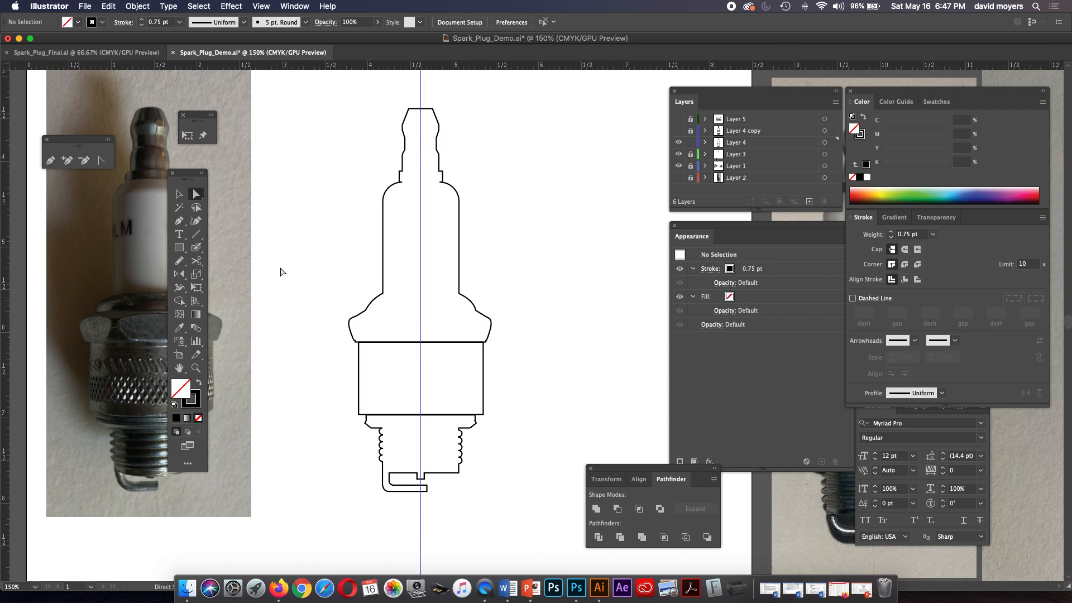
Draw two rectangles bridging the shell's seams, about 1.46 by 0.76 in across its top and 1.26 by 0.28 in across its bottom.
{"action": "left_click", "coordinate": [178, 247]}
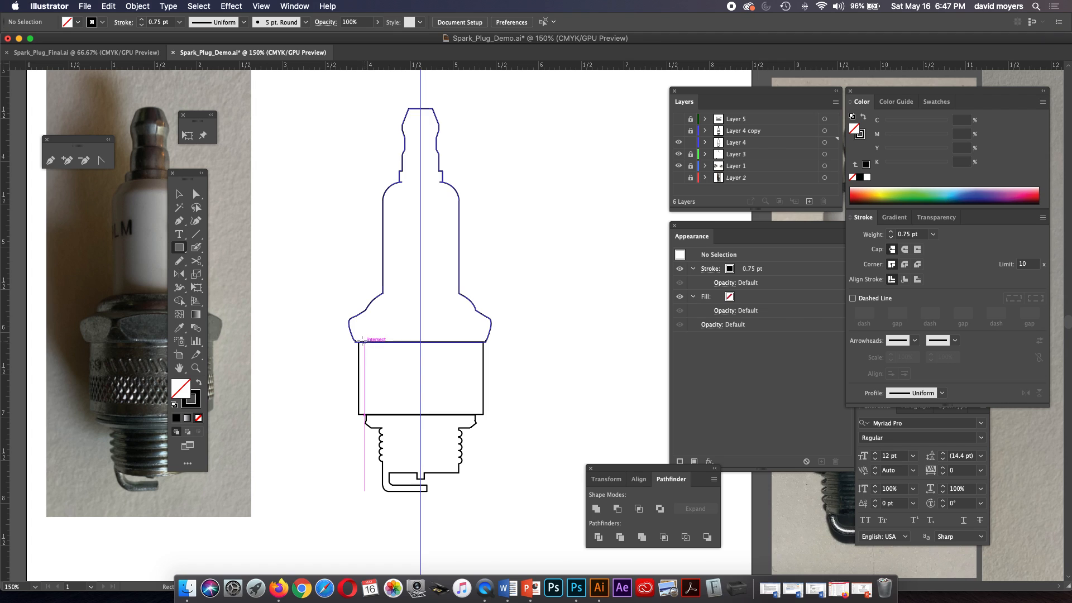
{"action": "left_click_drag", "start_coordinate": [358, 339], "coordinate": [484, 403]}
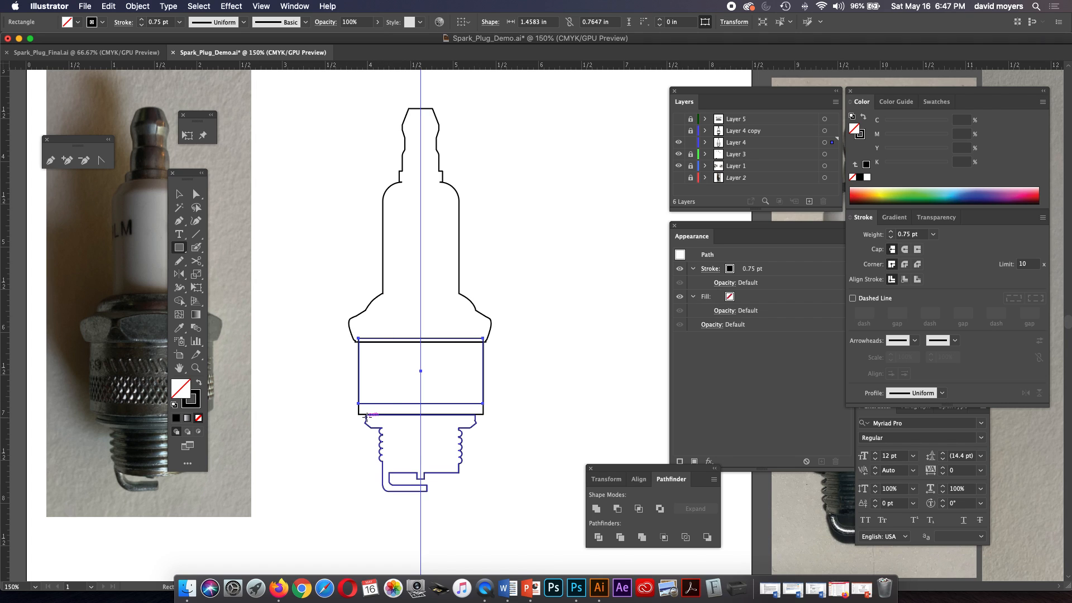
{"action": "left_click_drag", "start_coordinate": [366, 416], "coordinate": [474, 393]}
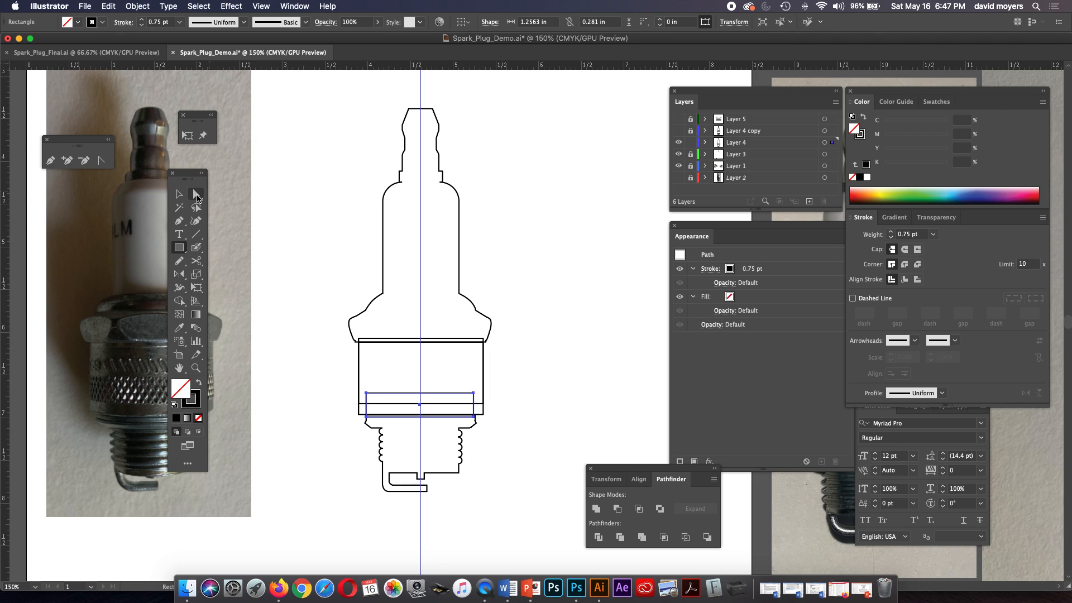
Select the spark plug sections together with both bridging rectangles, unite them into one silhouette, and inspect the joints up close.
{"action": "left_click", "coordinate": [196, 193]}
{"action": "left_click_drag", "start_coordinate": [385, 319], "coordinate": [429, 444]}
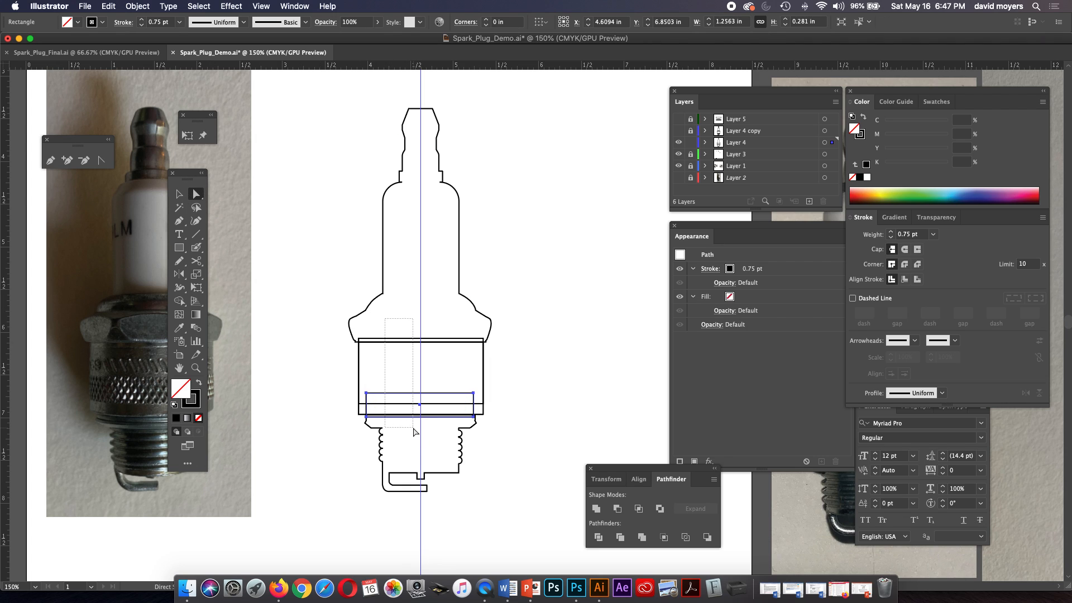
{"action": "left_click", "coordinate": [596, 509]}
{"action": "left_click", "coordinate": [515, 371]}
{"action": "key", "text": "z"}
{"action": "left_click", "coordinate": [501, 394]}
{"action": "left_click", "coordinate": [509, 368]}
{"action": "left_click", "coordinate": [509, 332]}
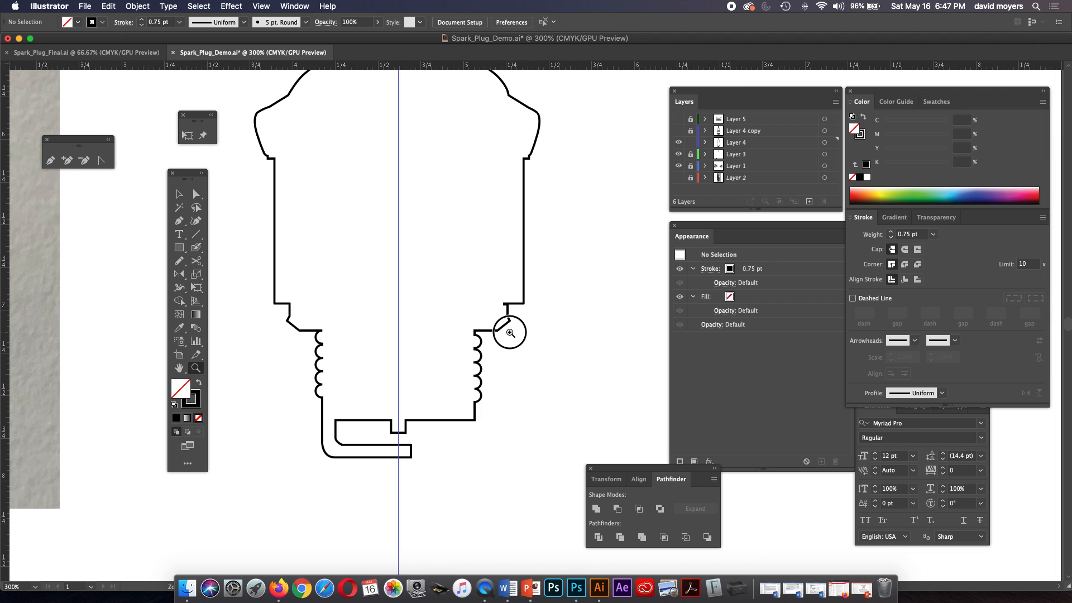
Move the stray anchor point under the shell's lower right edge about 0.02 in inward to align with the collar's vertical line.
{"action": "left_click", "coordinate": [510, 332]}
{"action": "left_click", "coordinate": [567, 268]}
{"action": "left_click", "coordinate": [497, 342]}
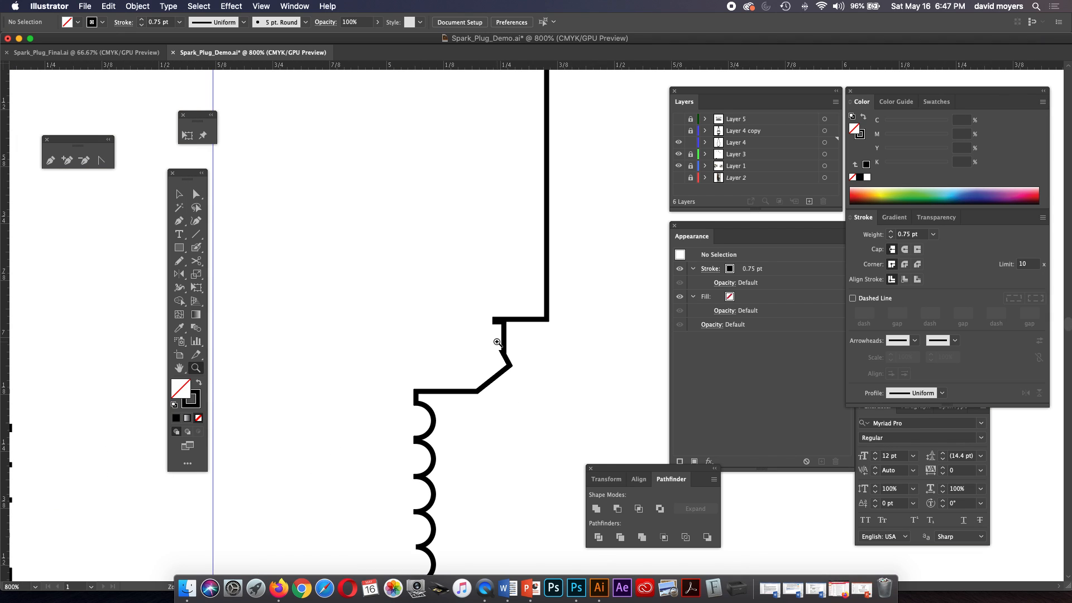
{"action": "key", "text": "a"}
{"action": "left_click", "coordinate": [503, 333]}
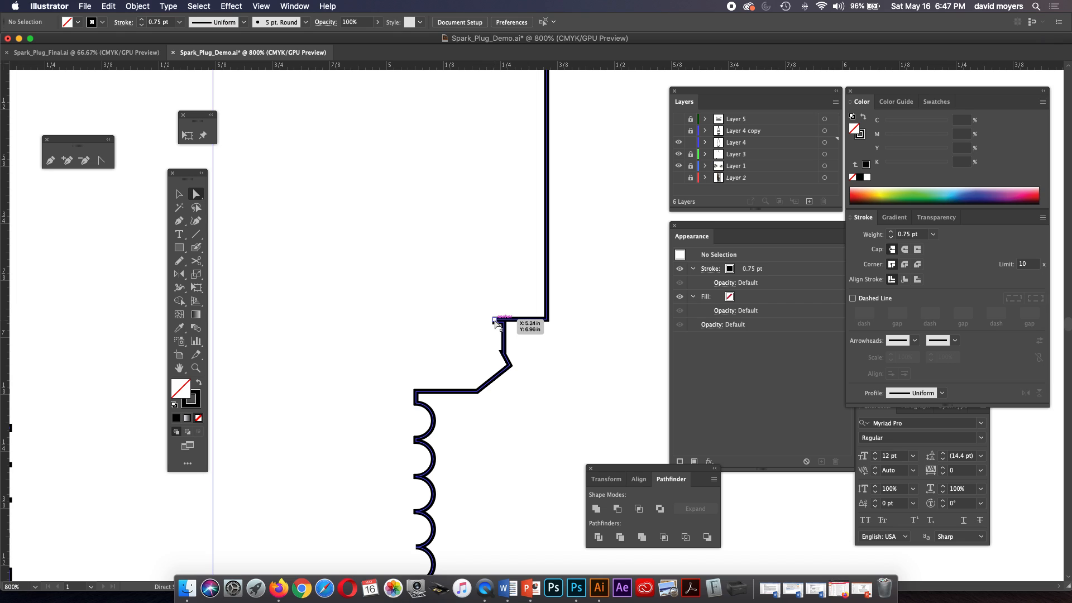
{"action": "left_click", "coordinate": [495, 320]}
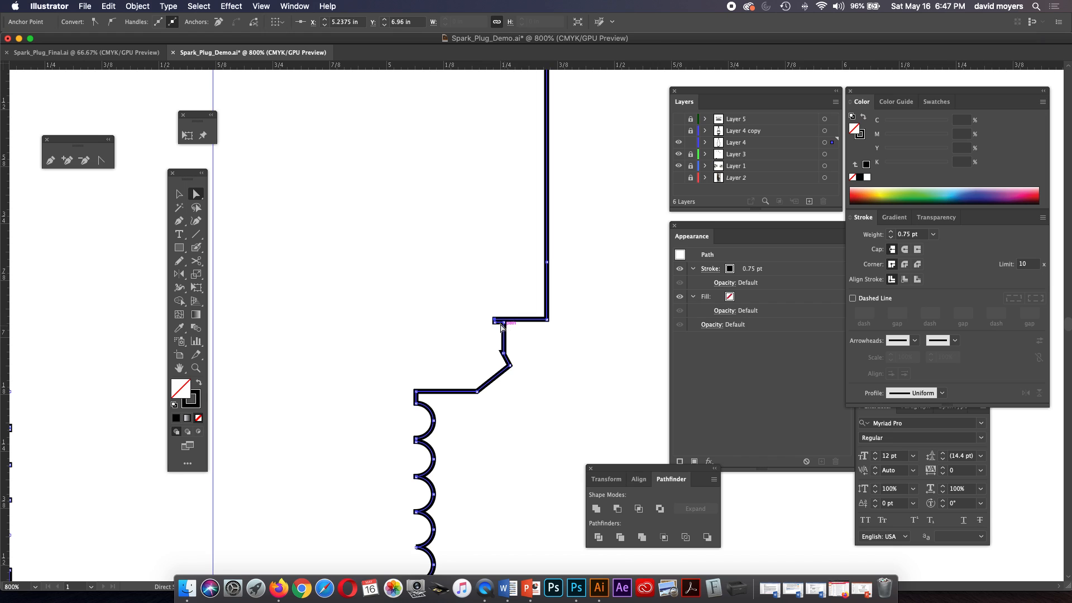
{"action": "left_click", "coordinate": [496, 322]}
{"action": "left_click_drag", "start_coordinate": [496, 322], "coordinate": [502, 319]}
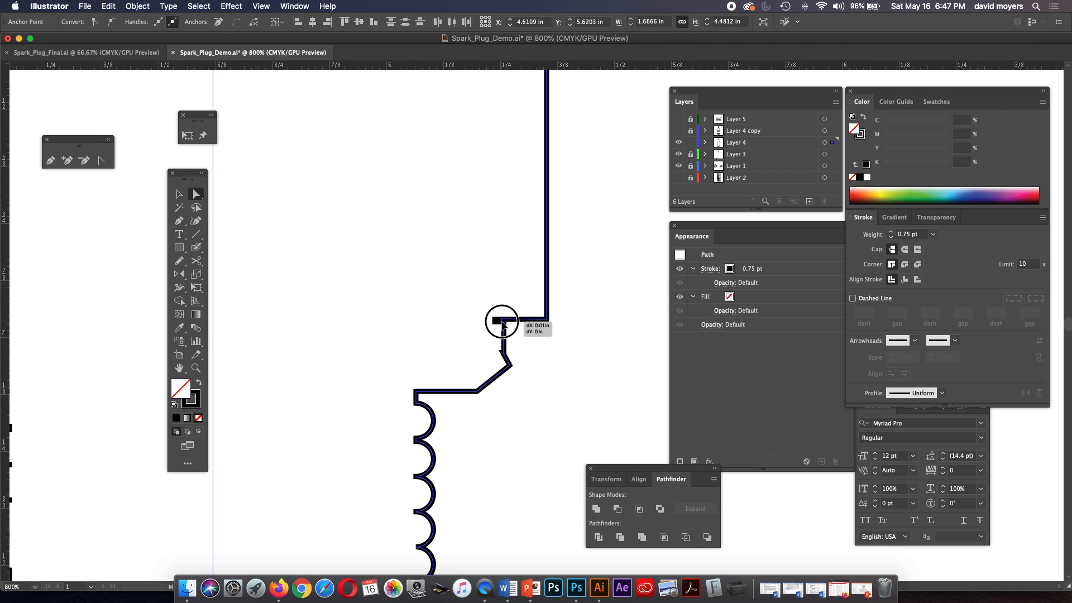
{"action": "left_click", "coordinate": [522, 334]}
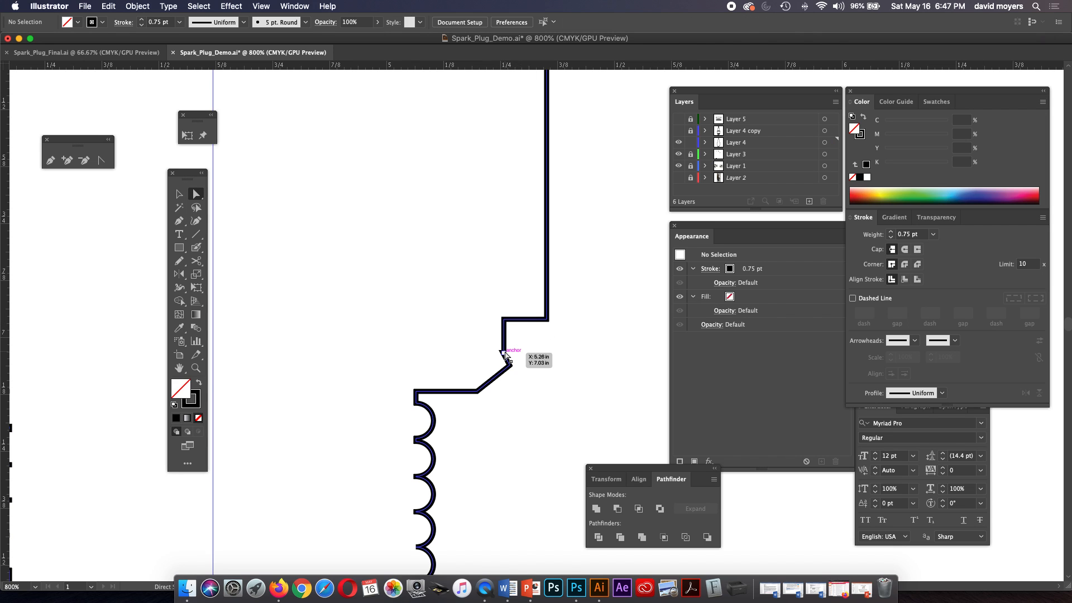
Show Layer 4 copy and Layer 5 again so the interior details overlay the united silhouette.
{"action": "key", "text": "super+minus"}
{"action": "key", "text": "super+minus"}
{"action": "key", "text": "super+minus"}
{"action": "key", "text": "super+minus"}
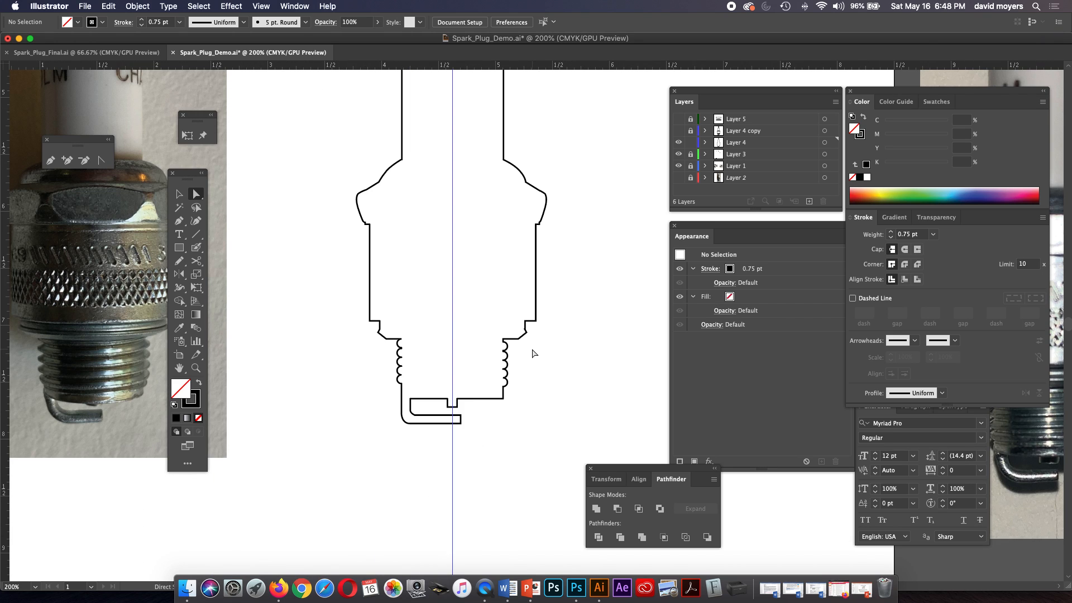
{"action": "left_click", "coordinate": [678, 131]}
{"action": "left_click", "coordinate": [678, 119]}
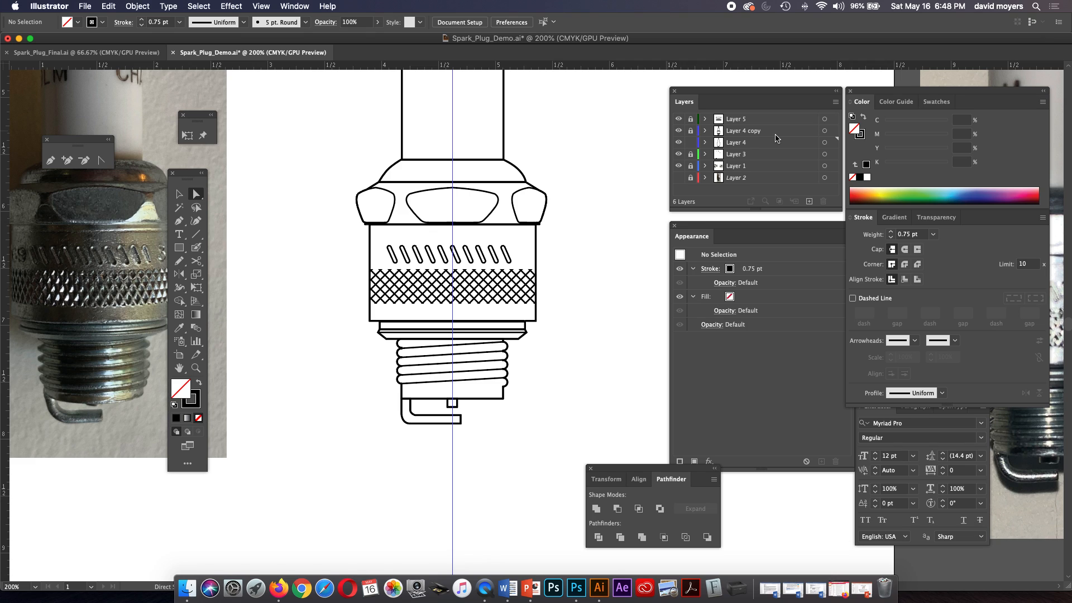
Select all artwork on Layer 4, set the silhouette's stroke weight to 2 pt, and deselect it.
{"action": "left_click", "coordinate": [825, 142]}
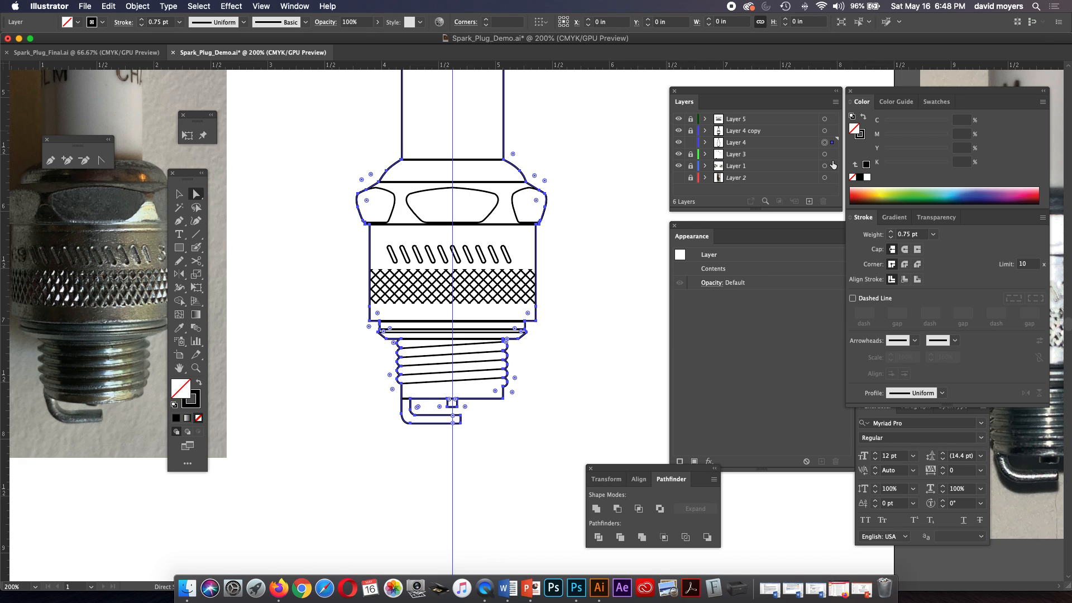
{"action": "left_click", "coordinate": [933, 235]}
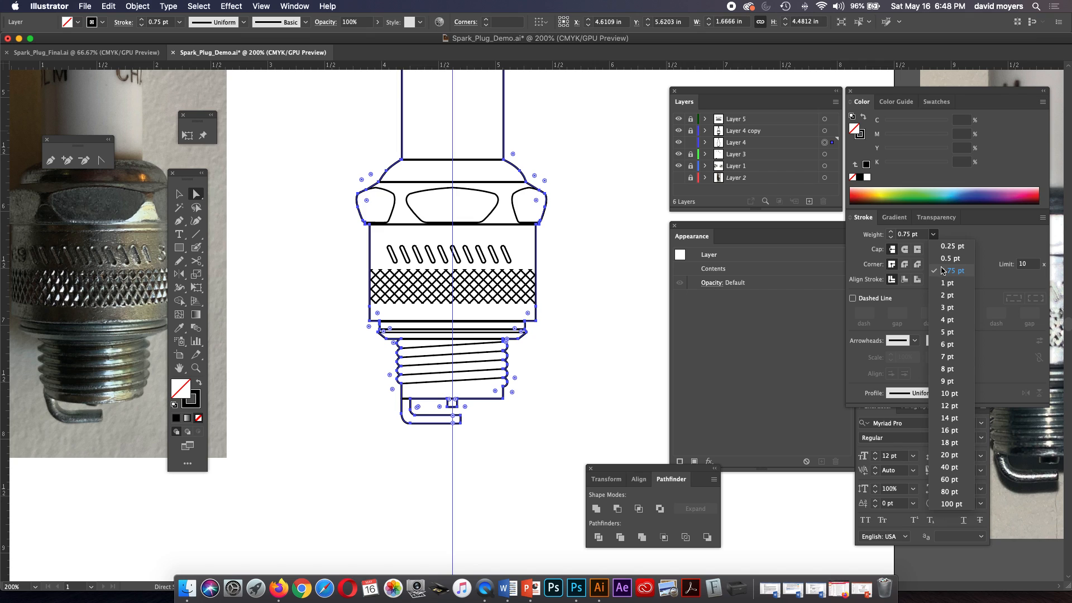
{"action": "left_click", "coordinate": [947, 283]}
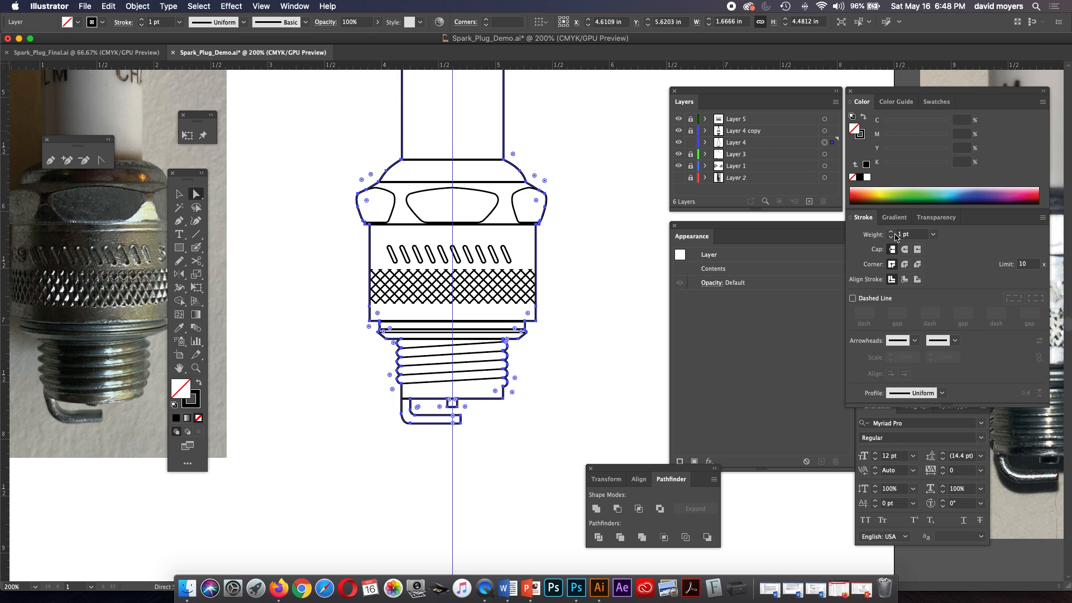
{"action": "left_click", "coordinate": [891, 232]}
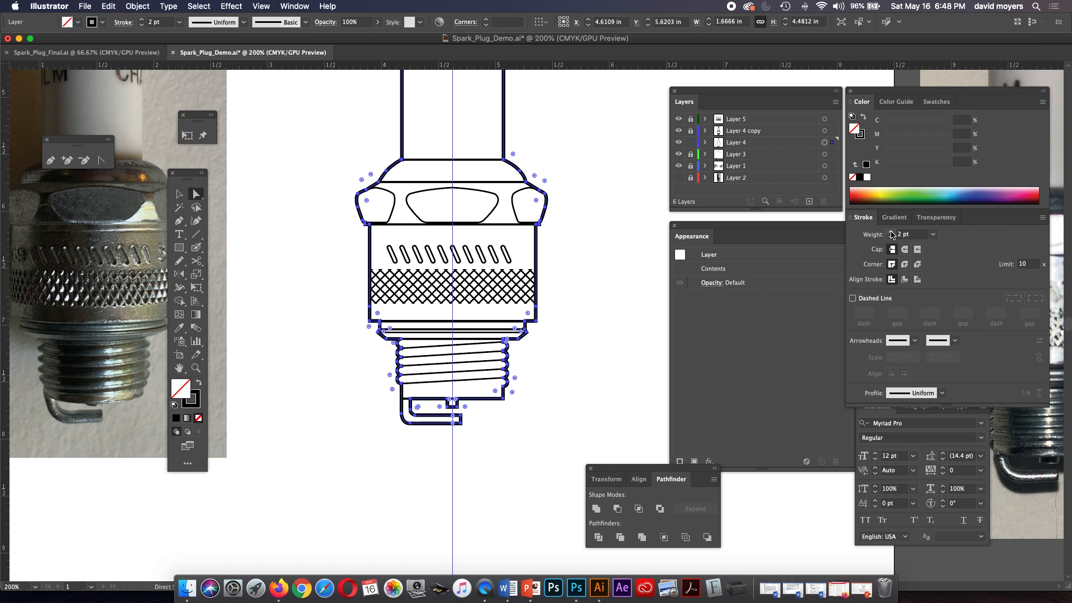
{"action": "left_click", "coordinate": [597, 303]}
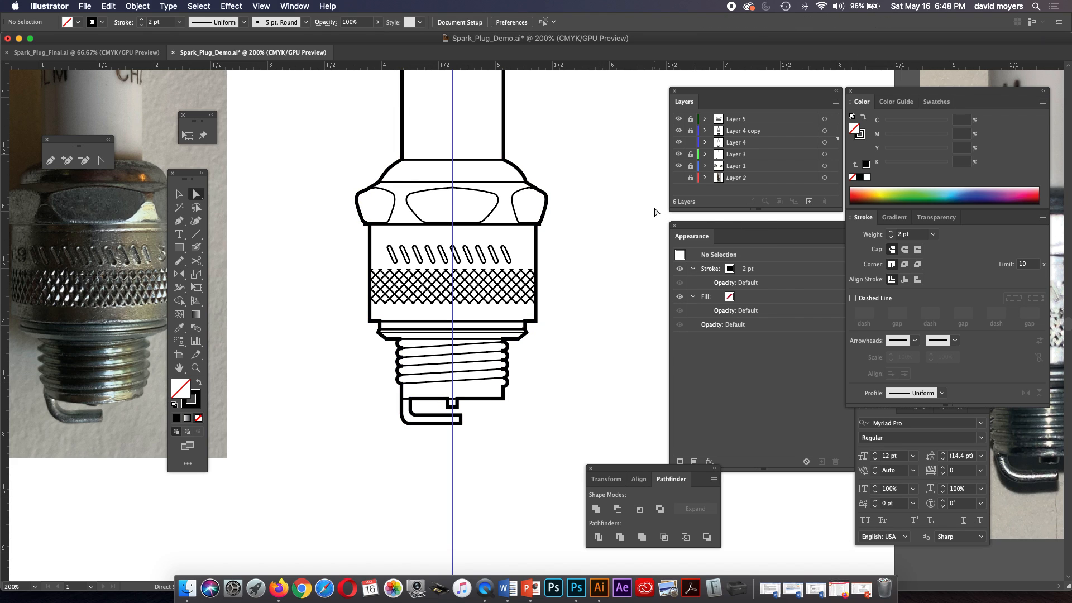
Set the Layer 4 silhouette's stroke weight to 1.5 pt and deselect it.
{"action": "key", "text": "super+a"}
{"action": "key", "text": "a"}
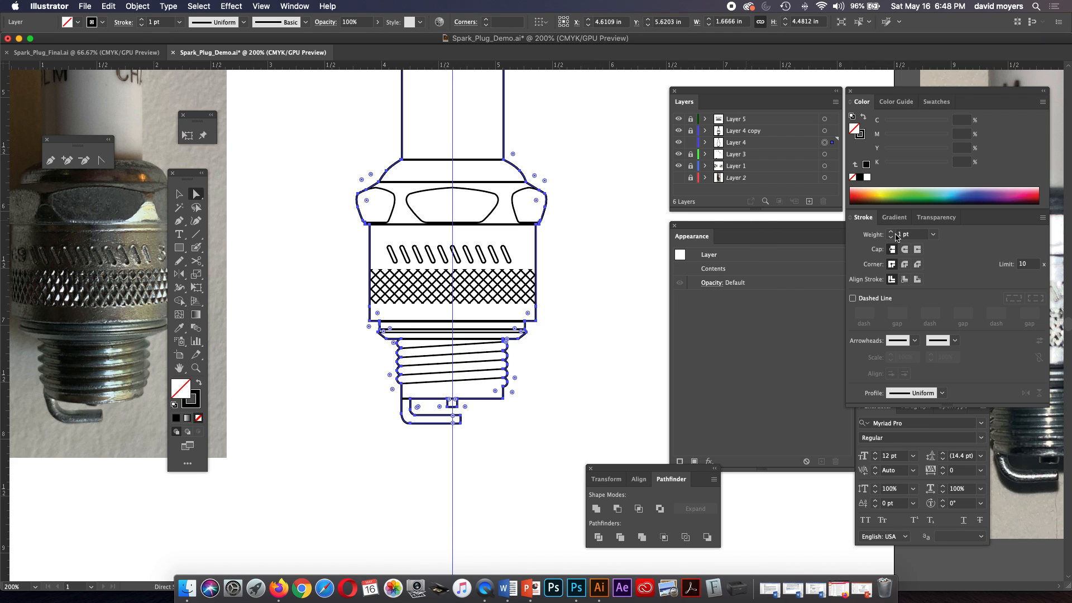
{"action": "left_click", "coordinate": [891, 232]}
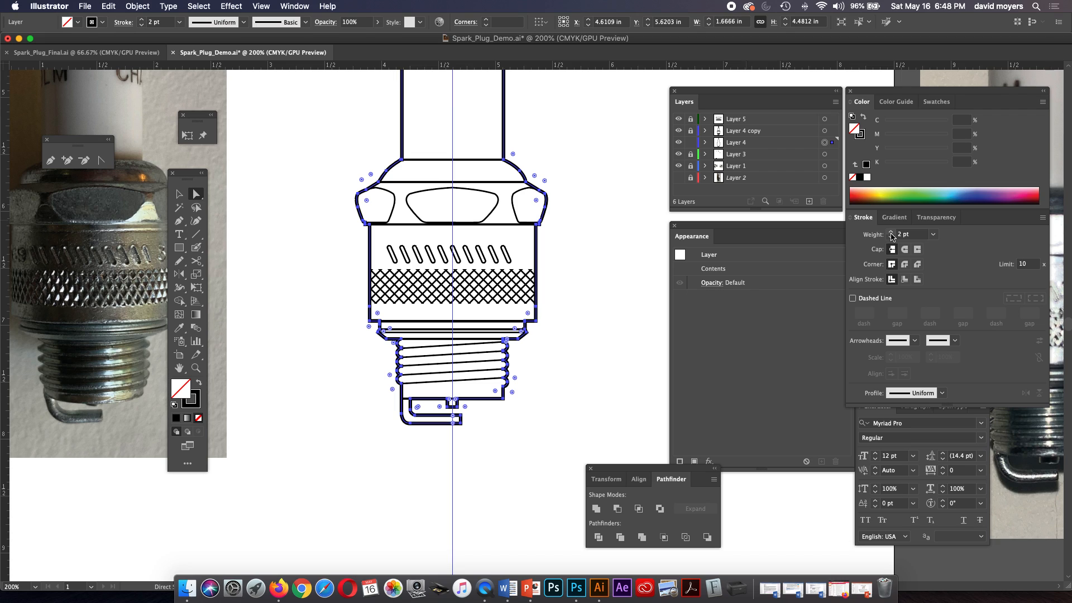
{"action": "double_click", "coordinate": [896, 235]}
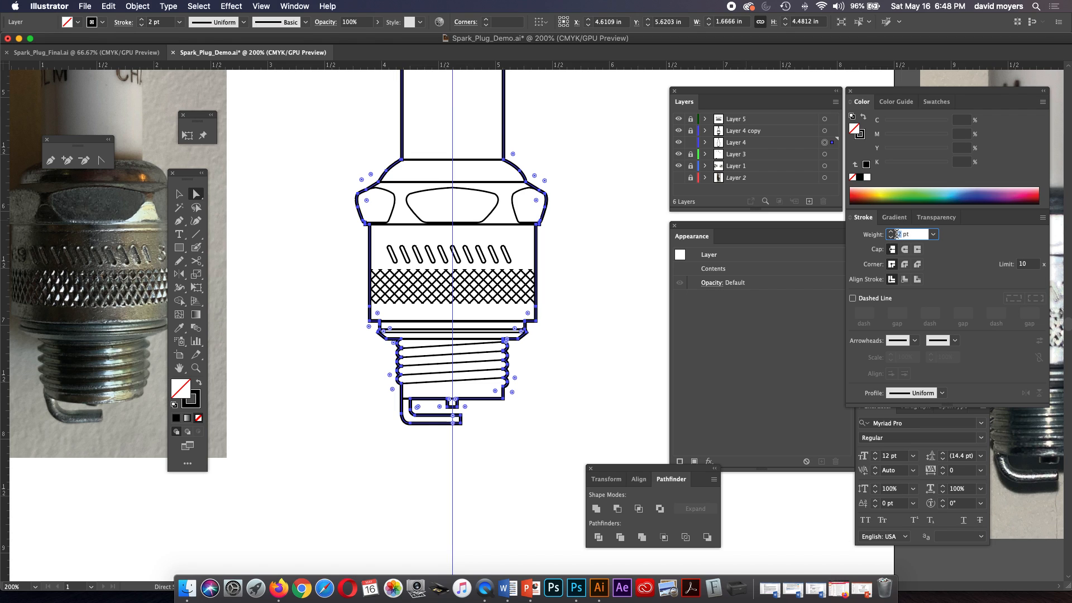
{"action": "type", "text": "1"}
{"action": "key", "text": "Return"}
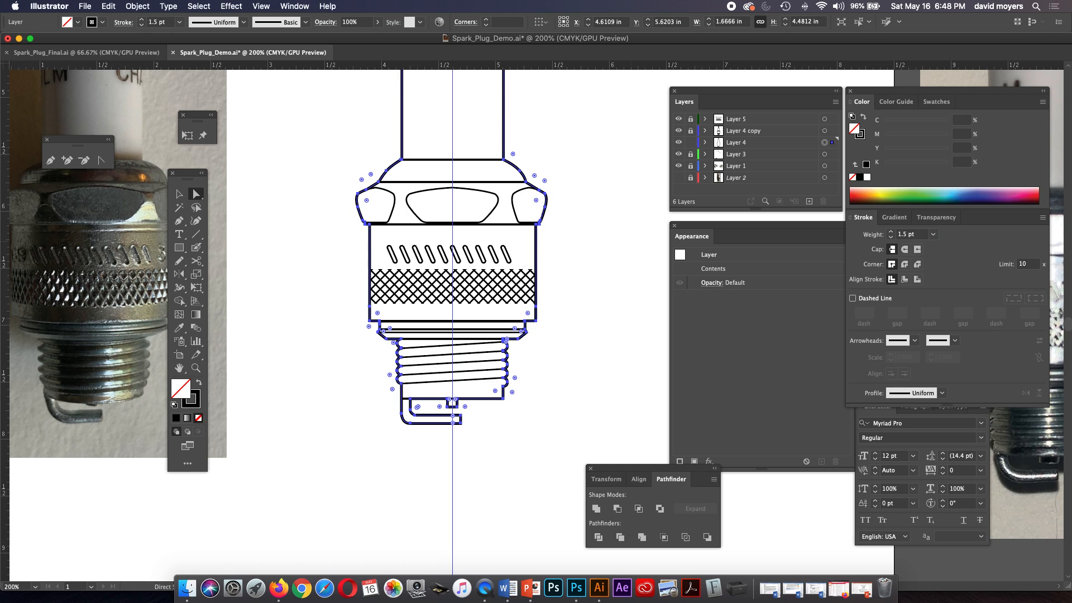
{"action": "key", "text": "super+shift+a"}
{"action": "key", "text": "v"}
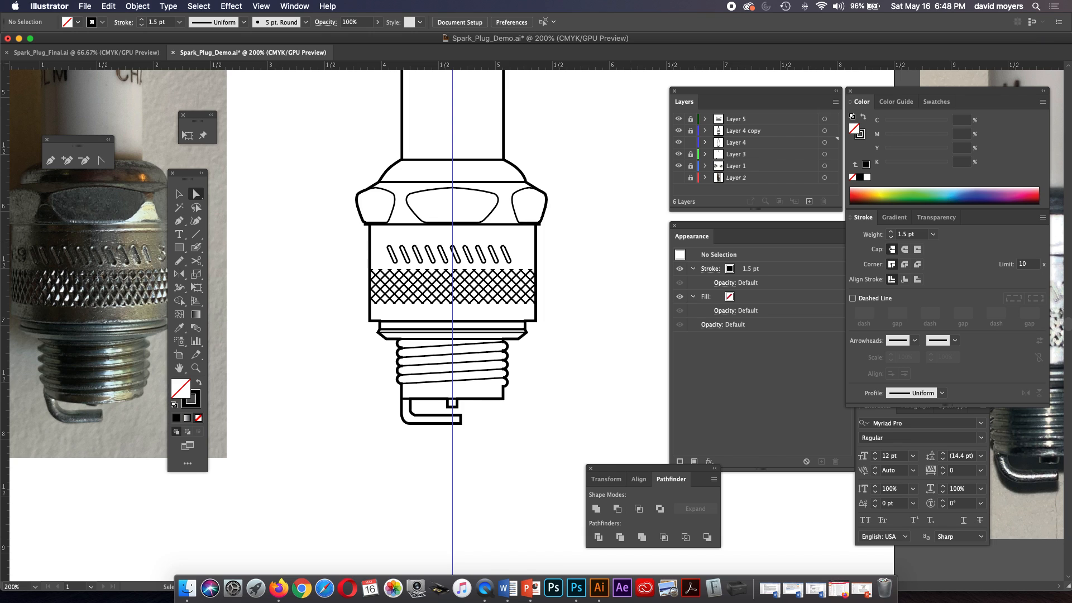
Reselect the Layer 4 silhouette, set its stroke weight to 1.25 pt, and deselect it.
{"action": "key", "text": "super+minus"}
{"action": "key", "text": "super+minus"}
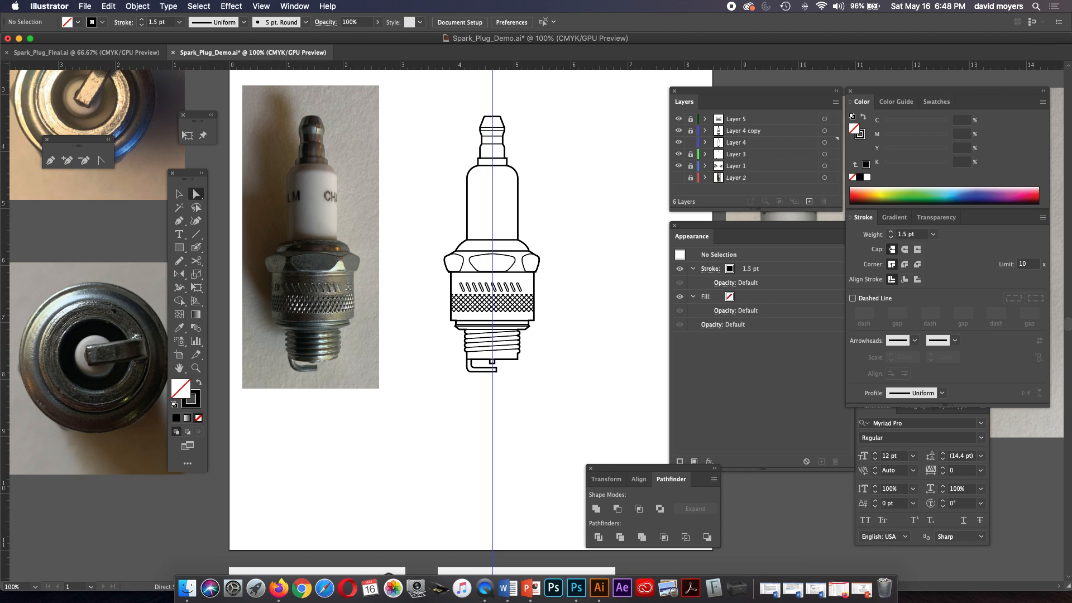
{"action": "left_click_drag", "start_coordinate": [439, 310], "coordinate": [436, 308]}
{"action": "key", "text": "super+a"}
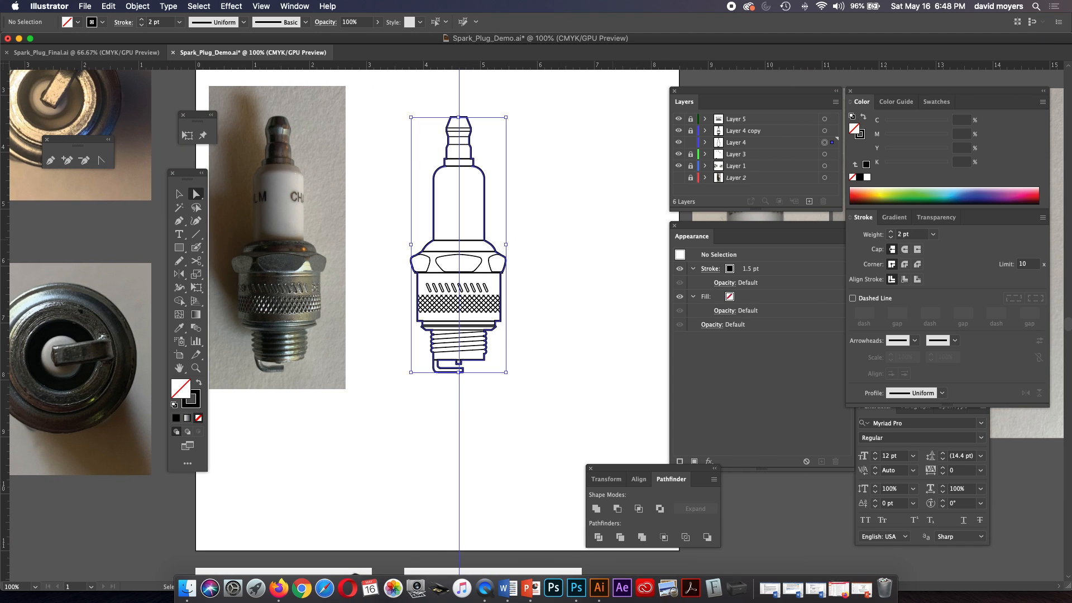
{"action": "double_click", "coordinate": [899, 235]}
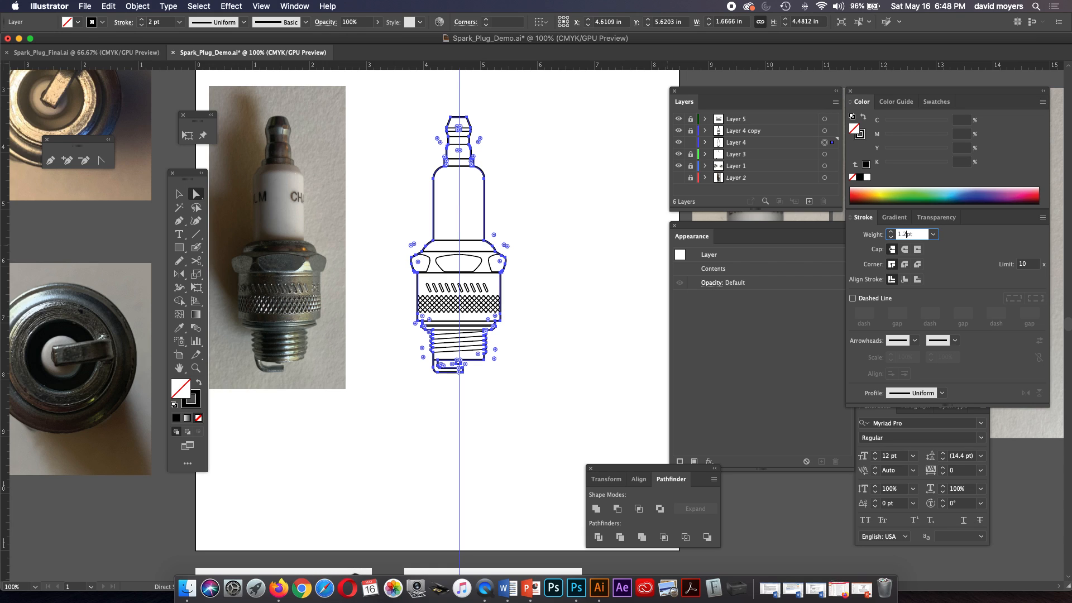
{"action": "key", "text": "Return"}
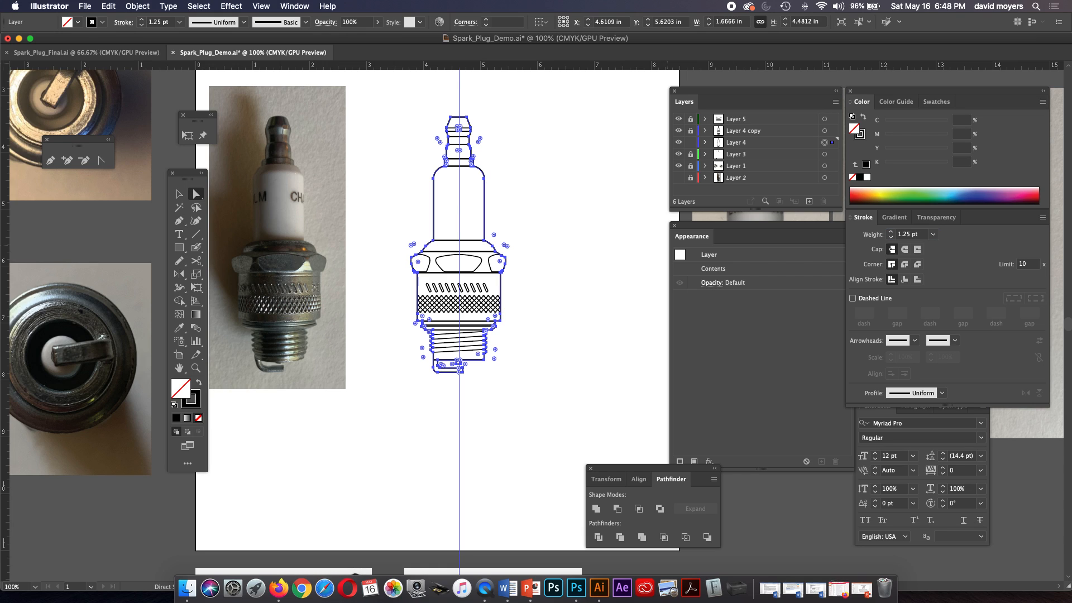
{"action": "key", "text": "shift+super+a"}
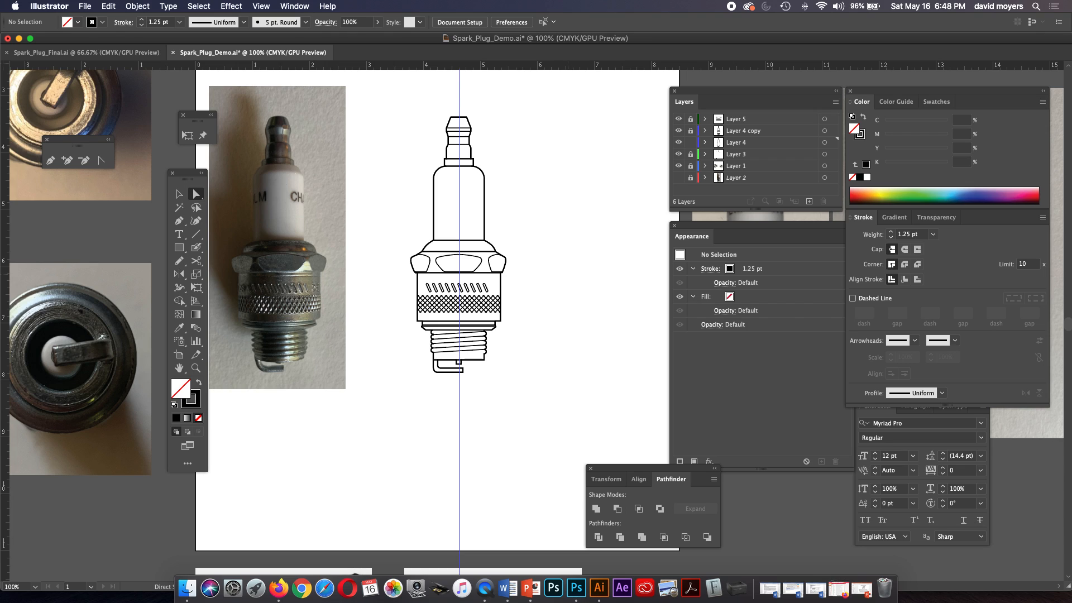
Examine the two end-view reference photos of the spark plug and compare them with the side-view drawing.
{"action": "left_click", "coordinate": [196, 368]}
{"action": "scroll", "coordinate": [436, 312], "scroll_direction": "down", "scroll_amount": 3}
{"action": "scroll", "coordinate": [435, 313], "scroll_direction": "down", "scroll_amount": 5}
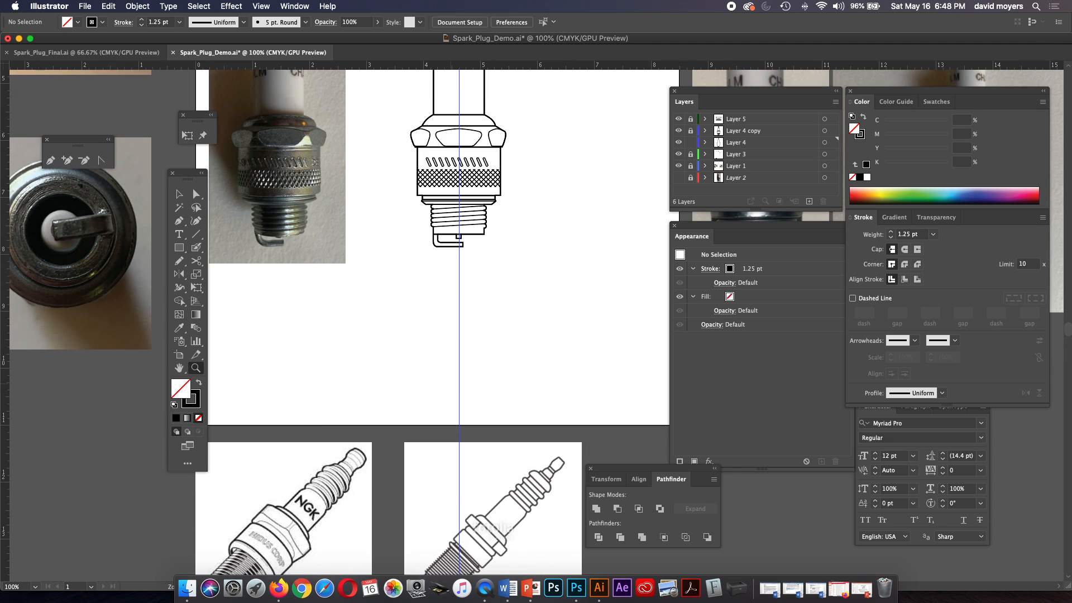
{"action": "left_click_drag", "start_coordinate": [301, 290], "coordinate": [640, 346]}
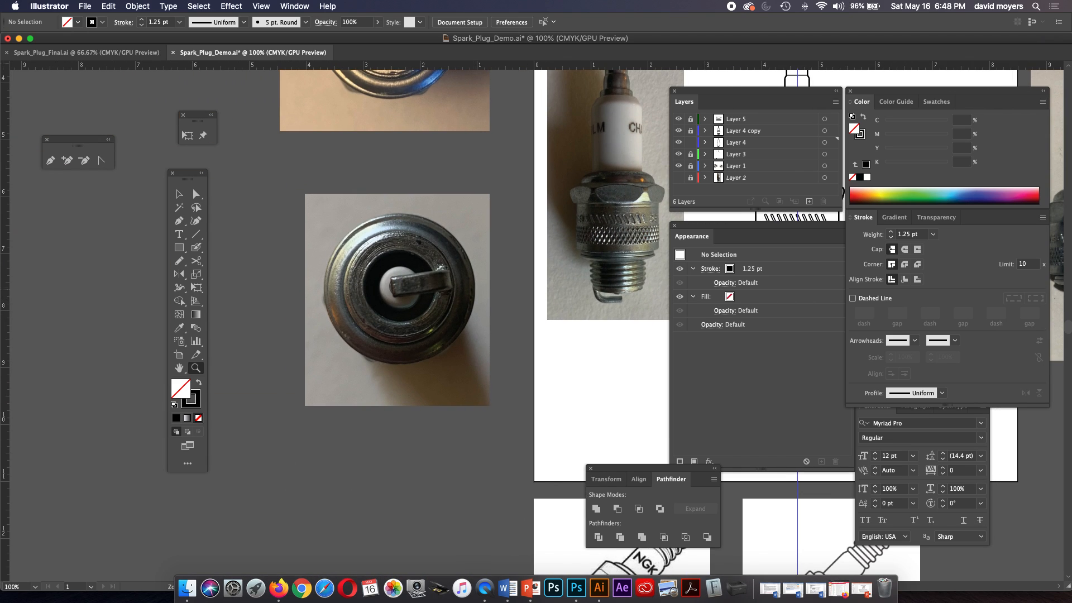
{"action": "left_click_drag", "start_coordinate": [470, 277], "coordinate": [448, 428]}
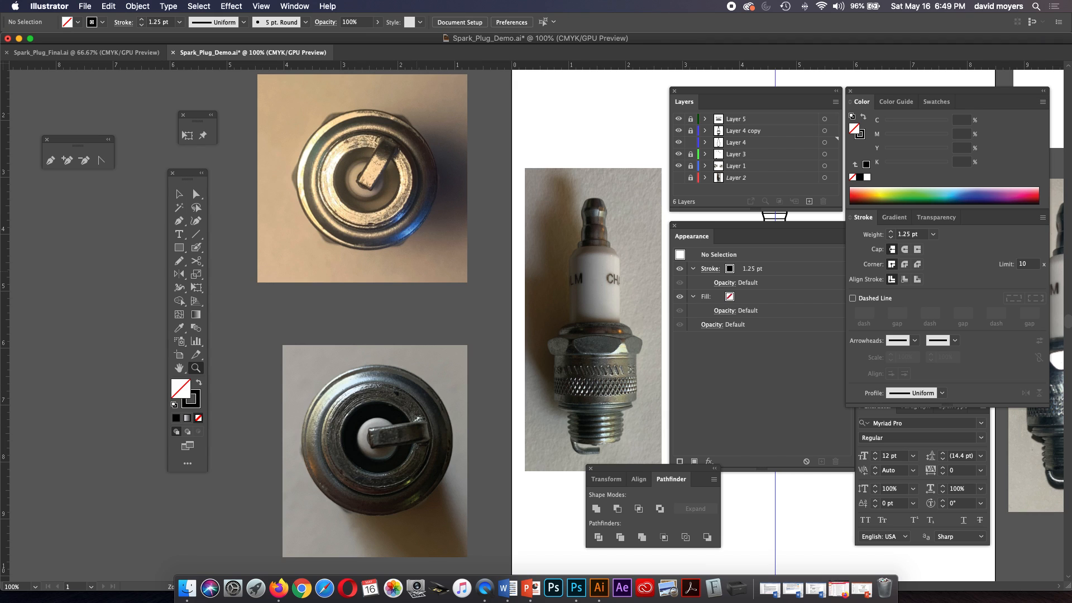
{"action": "scroll", "coordinate": [424, 318], "scroll_direction": "right", "scroll_amount": 5}
{"action": "scroll", "coordinate": [425, 318], "scroll_direction": "down", "scroll_amount": 4}
{"action": "scroll", "coordinate": [424, 318], "scroll_direction": "right", "scroll_amount": 5}
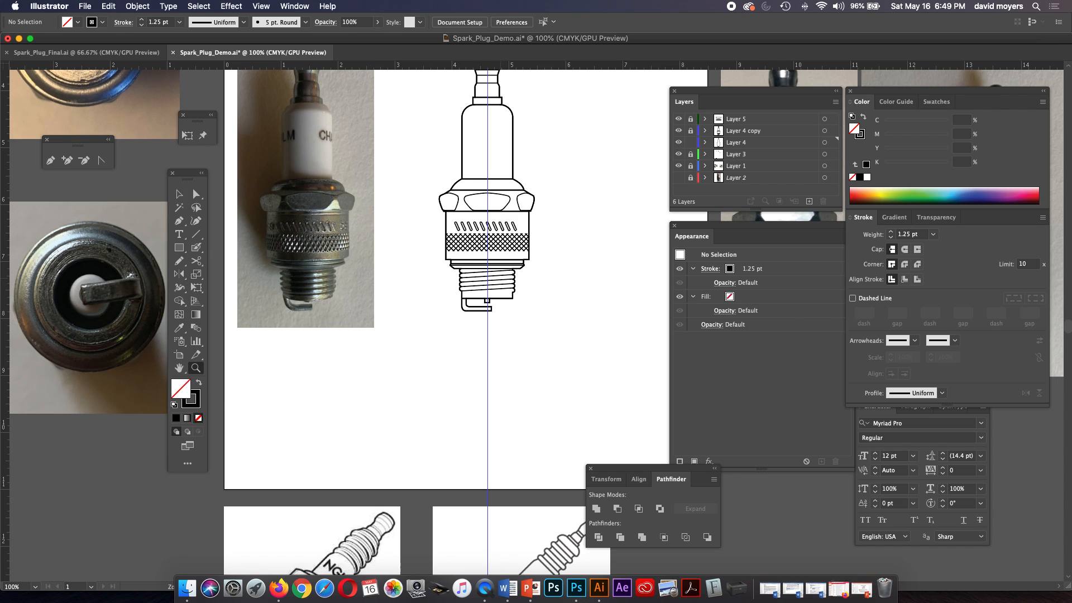
Make Layer 4 active and place vertical guides at both outer edges of the hex nut and both side edges of the knurled shell.
{"action": "left_click", "coordinate": [438, 195]}
{"action": "scroll", "coordinate": [438, 195], "scroll_direction": "right", "scroll_amount": 1}
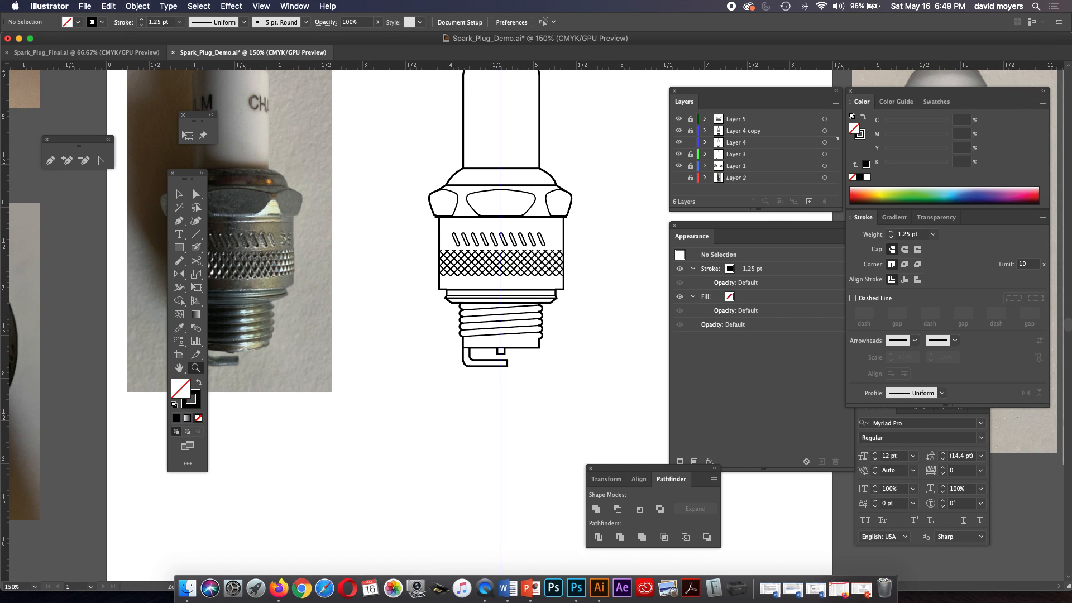
{"action": "left_click_drag", "start_coordinate": [5, 268], "coordinate": [428, 201]}
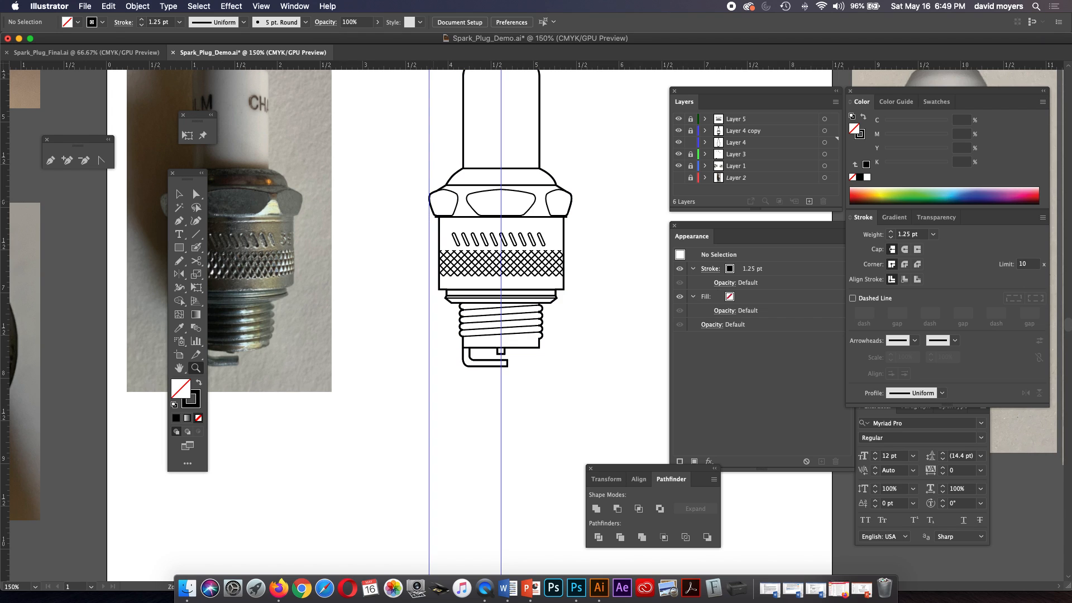
{"action": "left_click", "coordinate": [765, 143]}
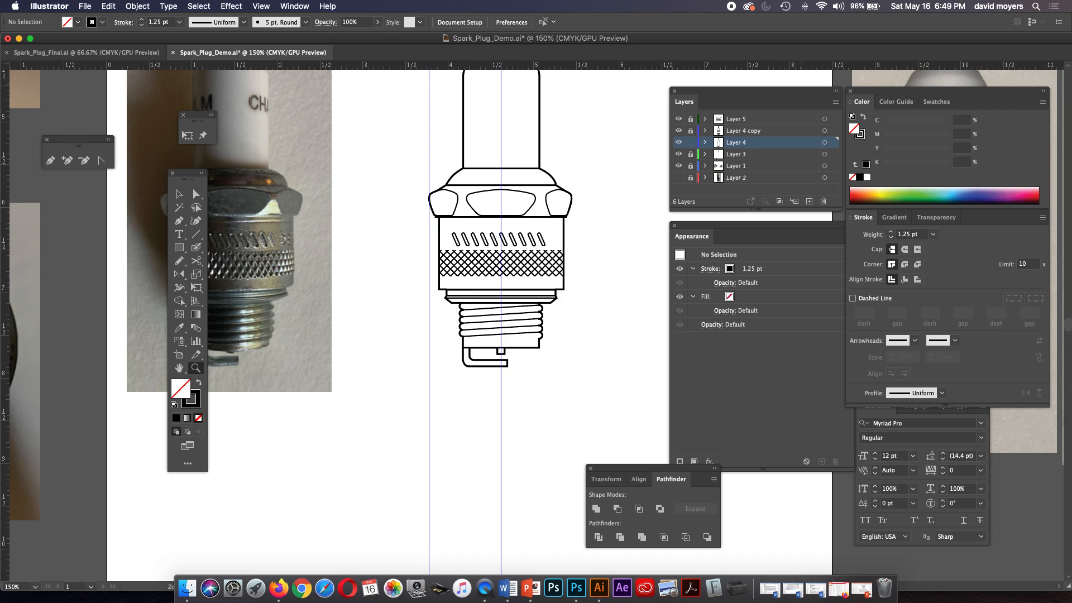
{"action": "left_click_drag", "start_coordinate": [5, 254], "coordinate": [571, 254]}
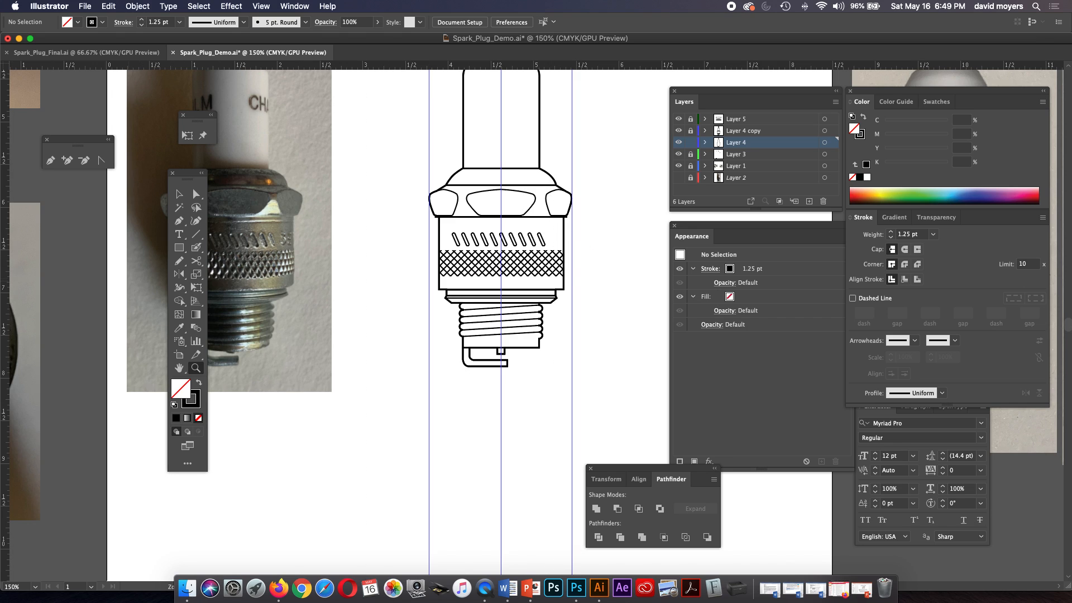
{"action": "left_click_drag", "start_coordinate": [4, 254], "coordinate": [439, 254]}
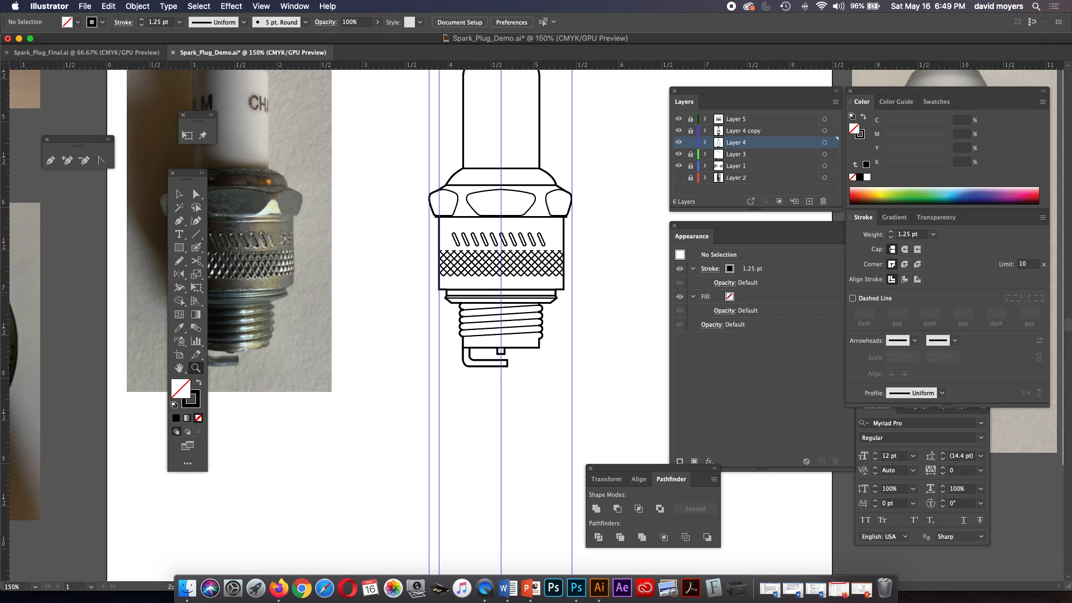
{"action": "left_click_drag", "start_coordinate": [5, 364], "coordinate": [563, 363]}
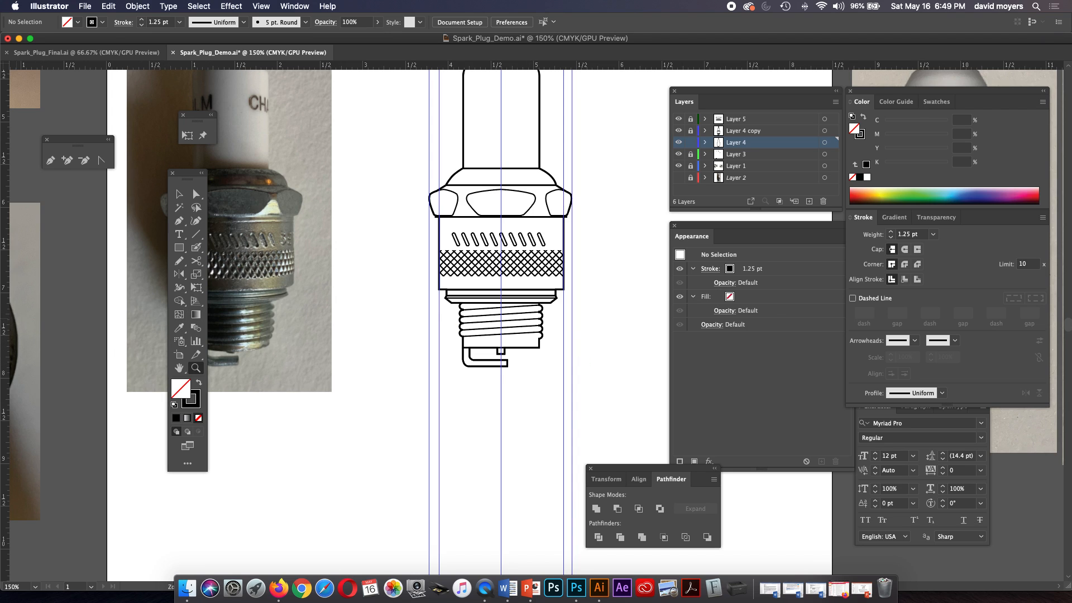
Place vertical guides at both edges of the threaded section's lower end, the ground electrode's tip, and both edges of the collar.
{"action": "left_click_drag", "start_coordinate": [5, 363], "coordinate": [463, 363]}
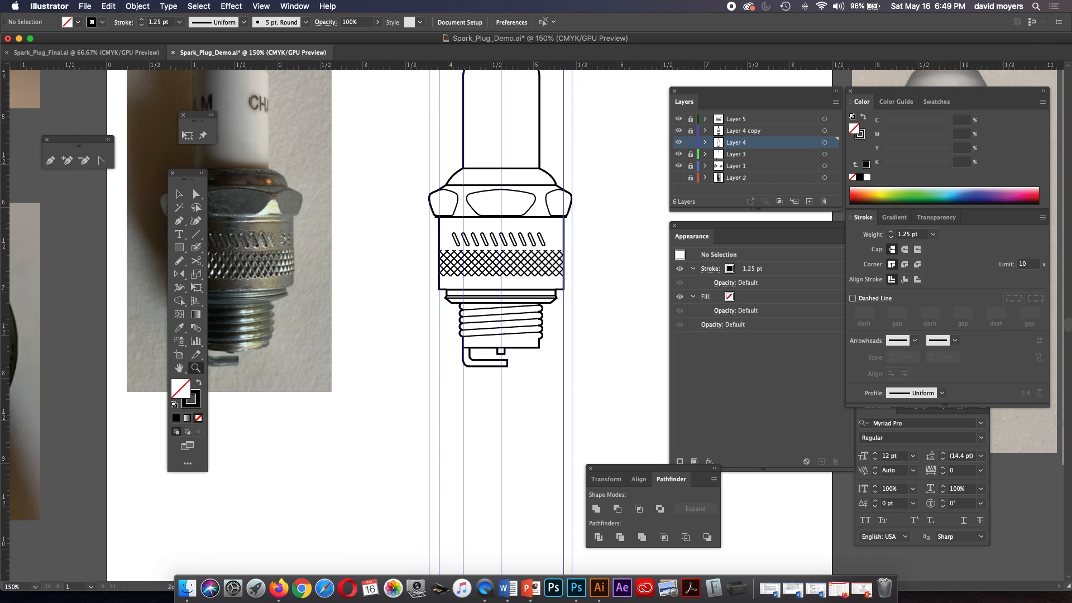
{"action": "left_click_drag", "start_coordinate": [4, 363], "coordinate": [539, 362]}
{"action": "left_click_drag", "start_coordinate": [4, 363], "coordinate": [508, 363]}
{"action": "left_click_drag", "start_coordinate": [4, 363], "coordinate": [446, 363]}
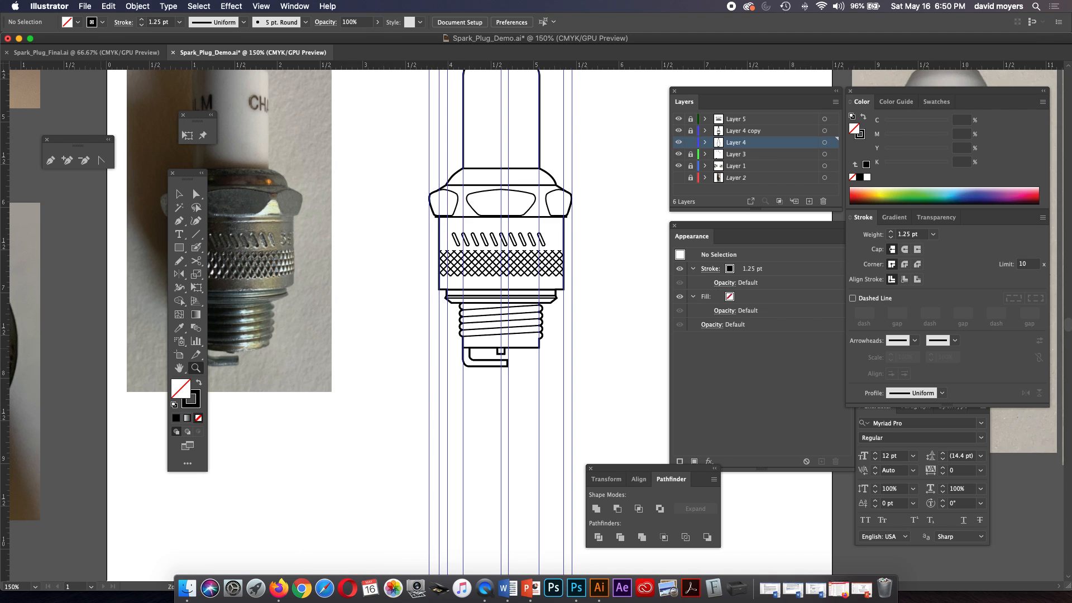
{"action": "left_click_drag", "start_coordinate": [4, 433], "coordinate": [557, 433]}
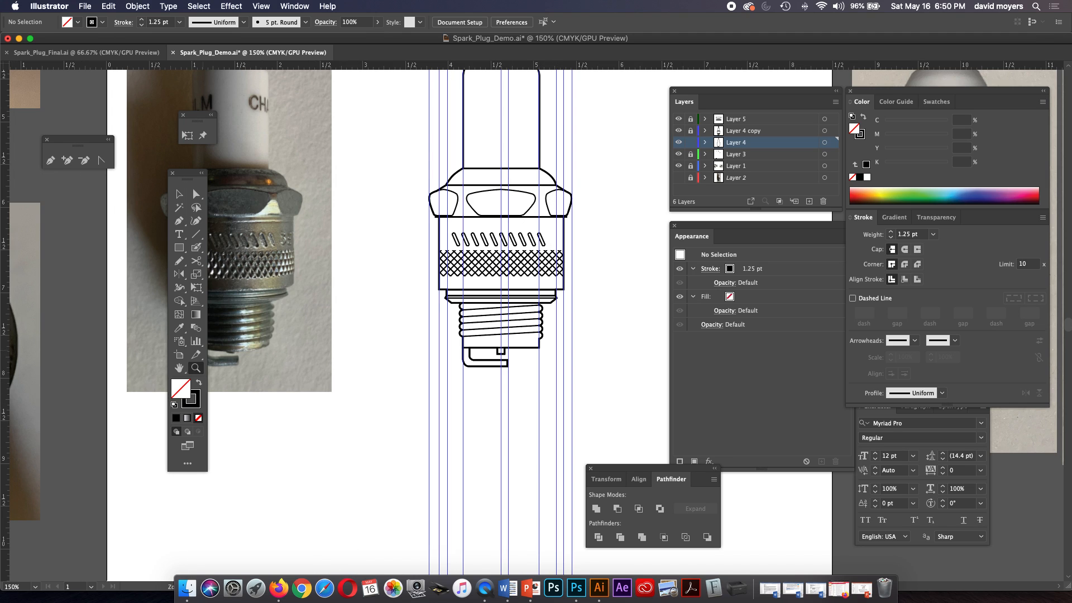
Place vertical guides at both outer edges of the spark plug's threads.
{"action": "left_click_drag", "start_coordinate": [4, 395], "coordinate": [460, 395]}
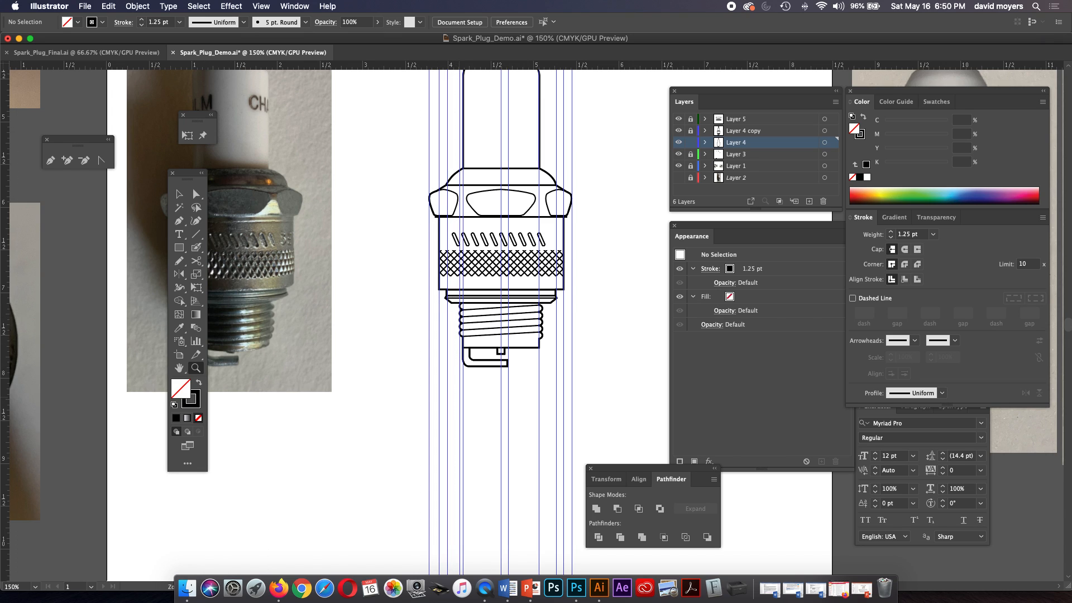
{"action": "mouse_move", "coordinate": [4, 395]}
{"action": "left_mouse_down"}
{"action": "mouse_move", "coordinate": [543, 395]}
{"action": "mouse_move", "coordinate": [543, 366]}
{"action": "left_mouse_up"}
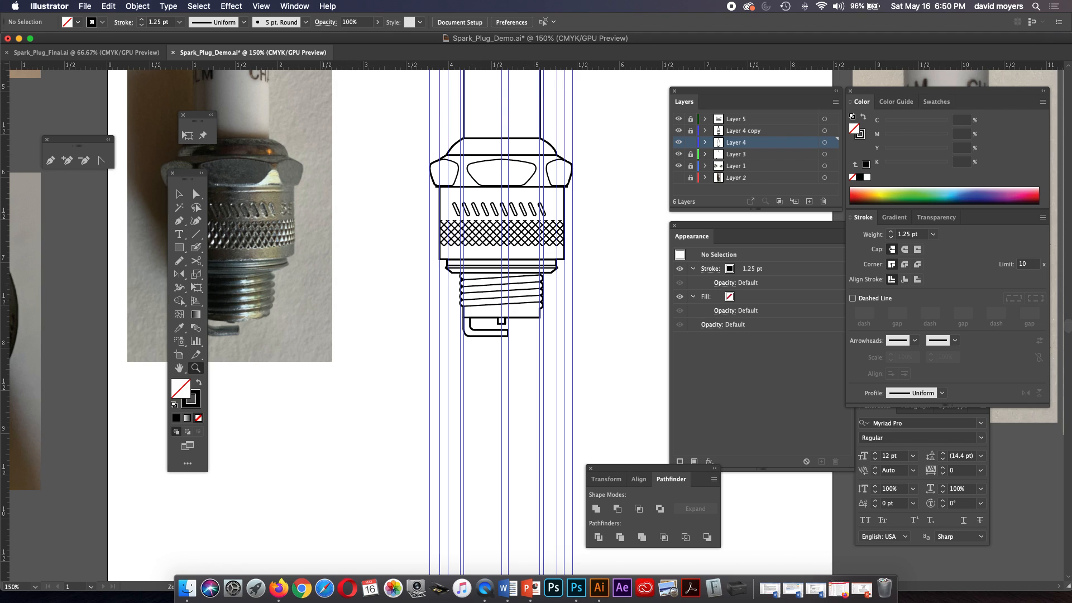
Draw two concentric circles below the side view, about 1.66 in to the hex nut guides and about 1.46 in to the shell guides, the inner at 1 pt.
{"action": "key", "text": "m"}
{"action": "left_click", "coordinate": [179, 247]}
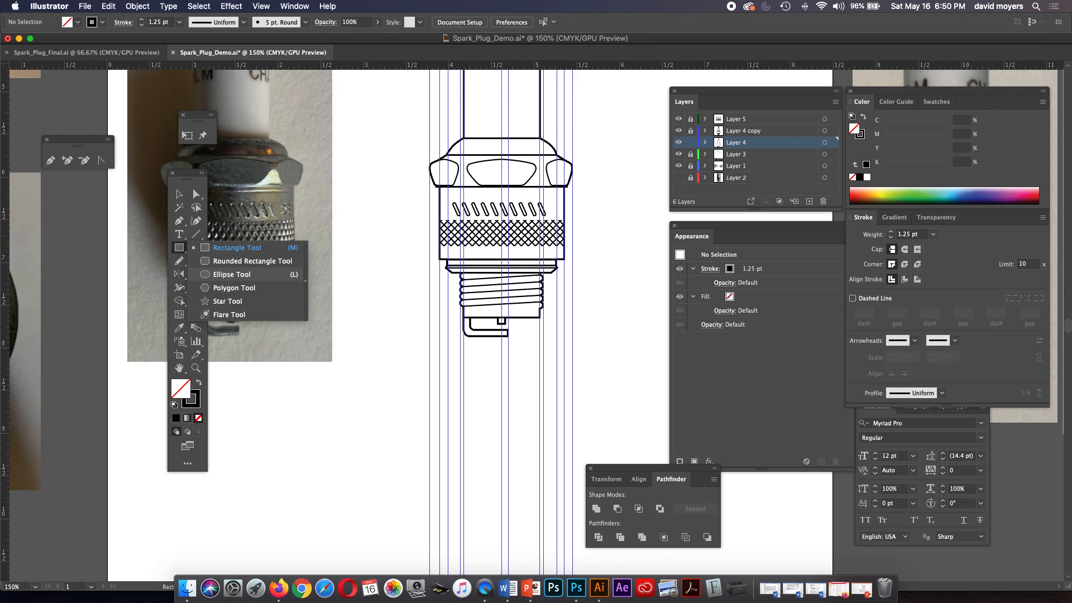
{"action": "left_click", "coordinate": [232, 274]}
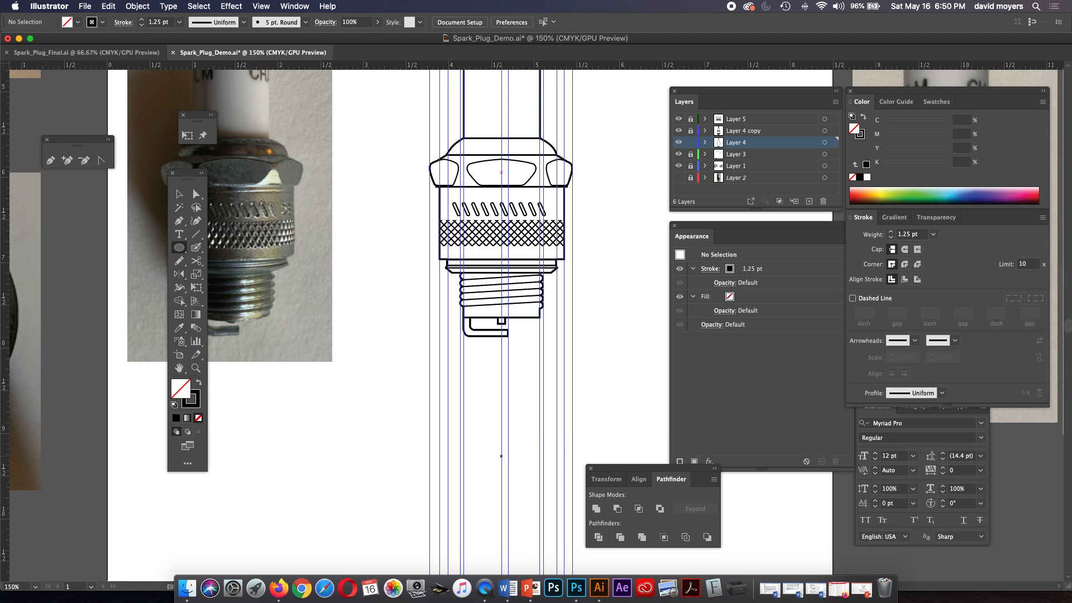
{"action": "left_click_drag", "start_coordinate": [500, 456], "coordinate": [572, 513]}
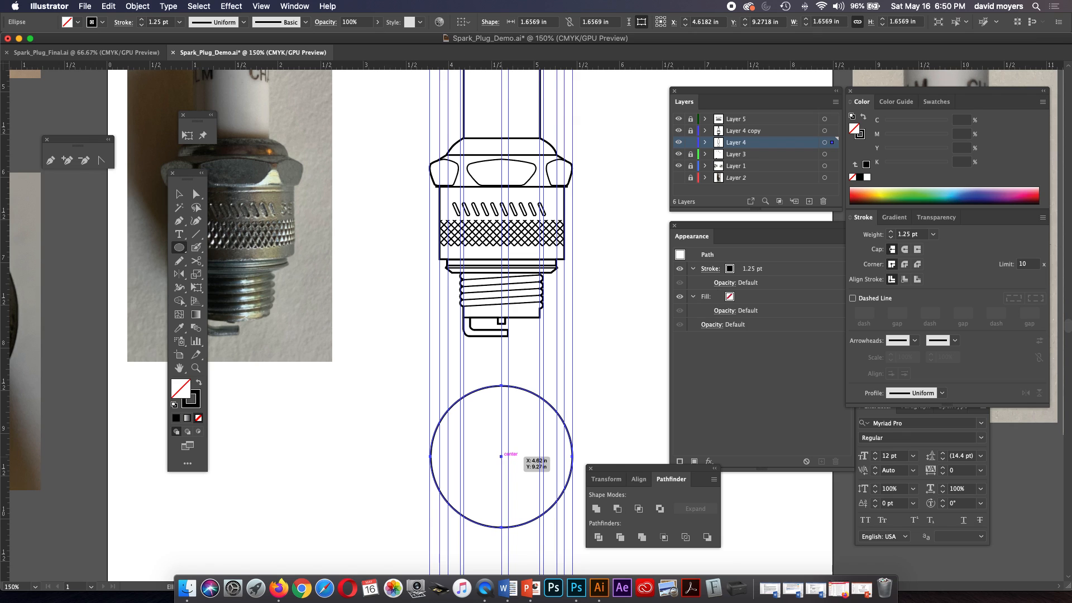
{"action": "left_click_drag", "start_coordinate": [500, 456], "coordinate": [559, 514]}
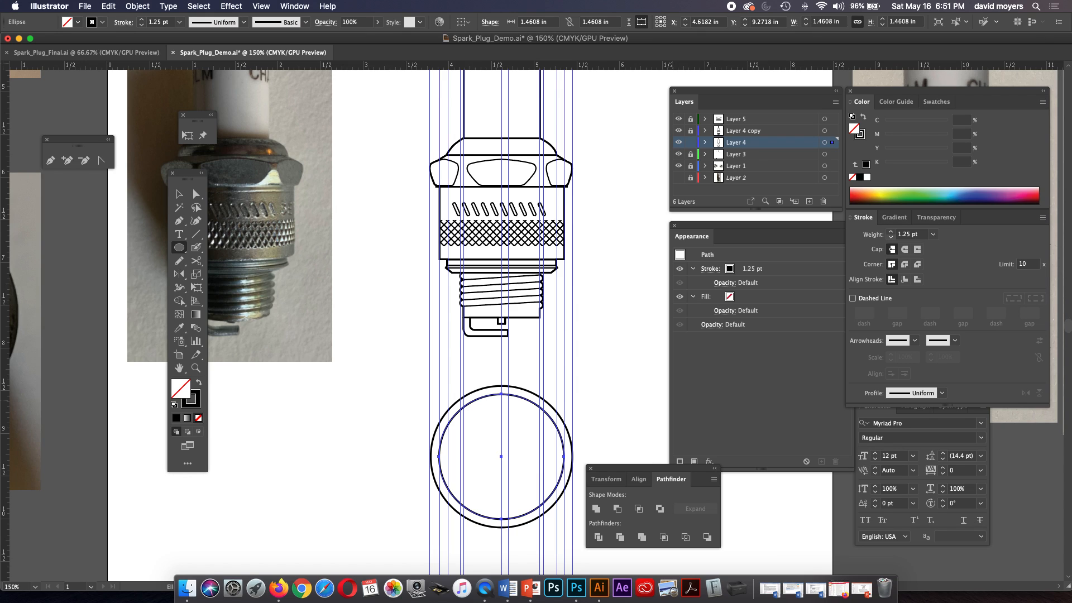
{"action": "left_click", "coordinate": [890, 237]}
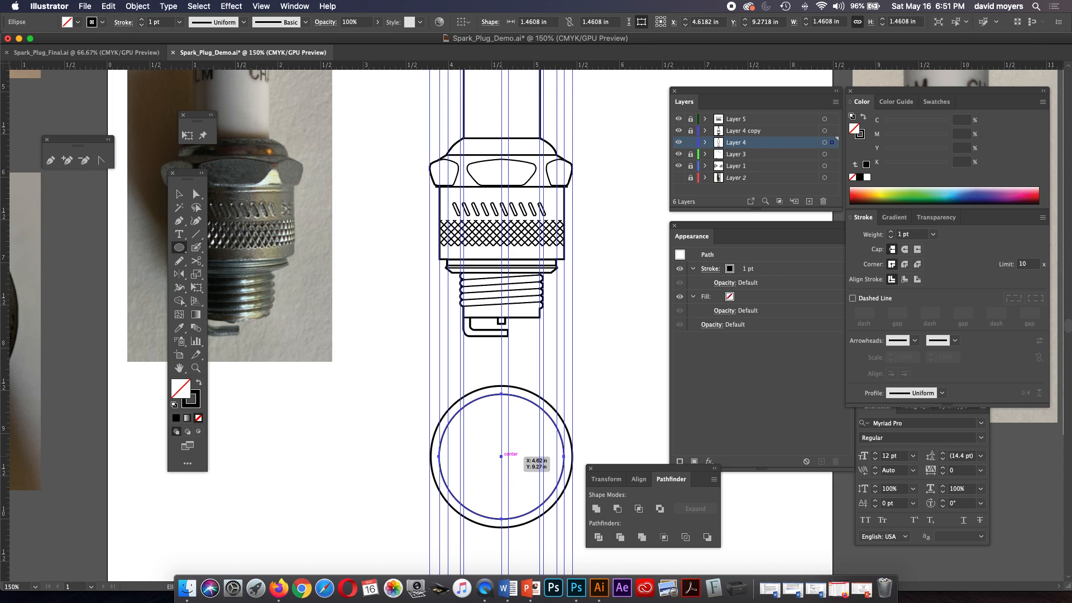
{"action": "left_click_drag", "start_coordinate": [501, 456], "coordinate": [556, 493]}
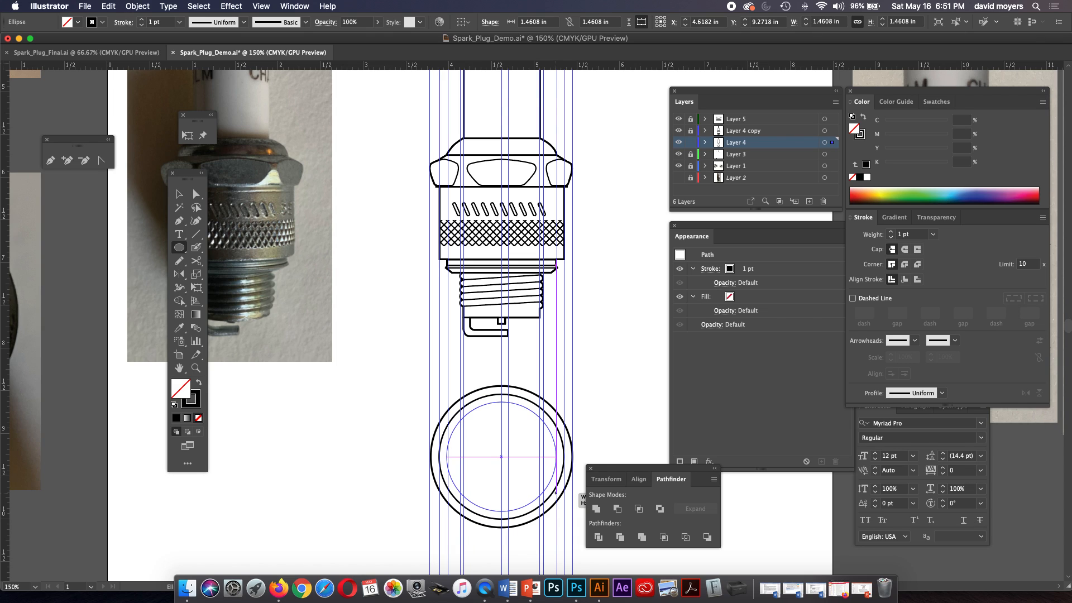
{"action": "left_click_drag", "start_coordinate": [555, 492], "coordinate": [555, 492]}
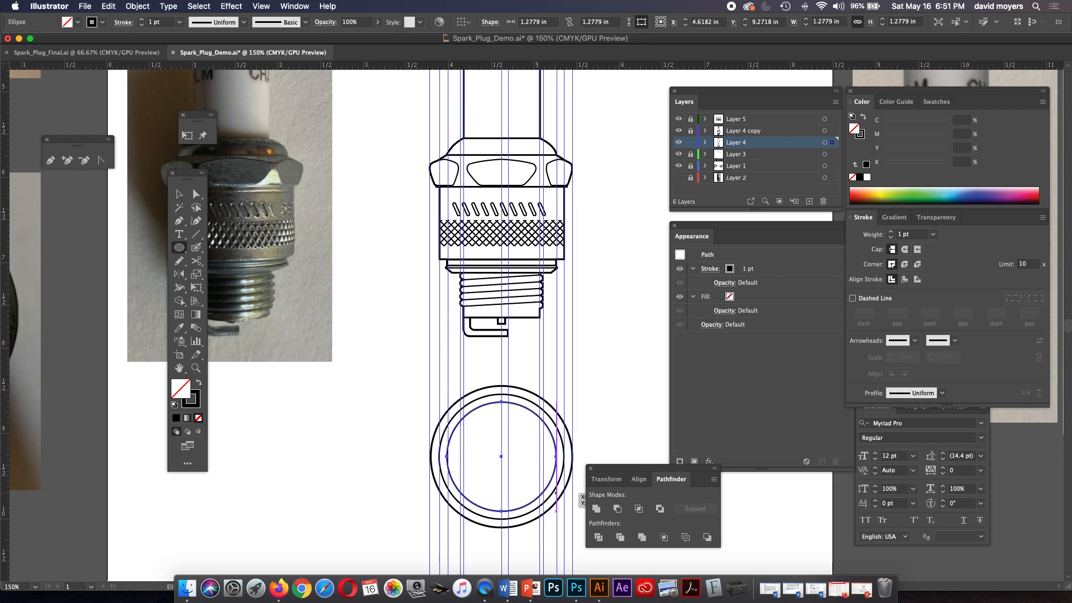
{"action": "key", "text": "z"}
{"action": "left_click", "coordinate": [545, 482]}
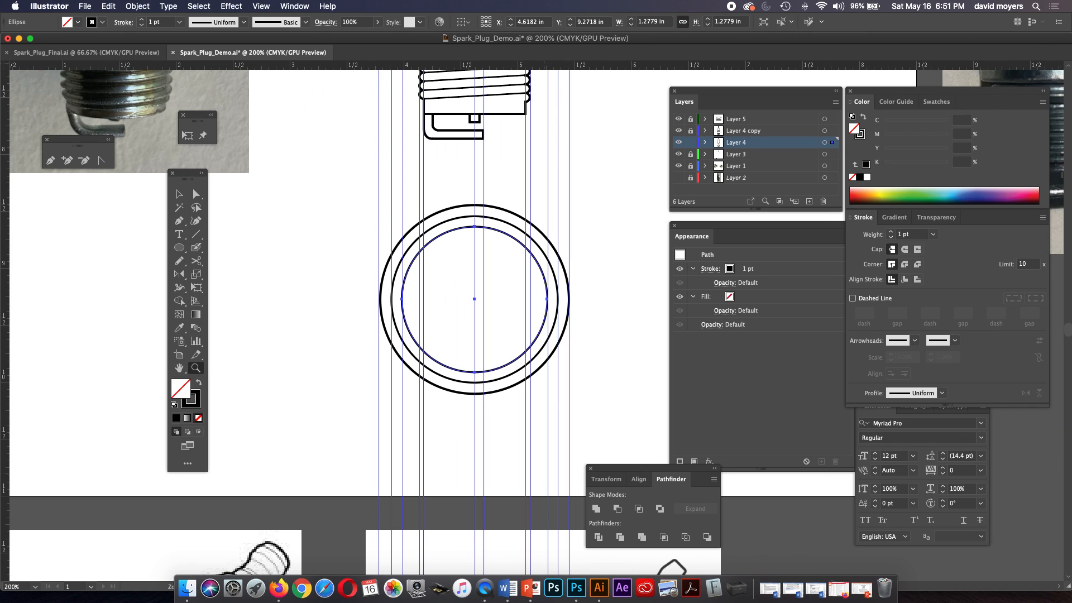
{"action": "left_click", "coordinate": [509, 354]}
{"action": "left_click_drag", "start_coordinate": [508, 354], "coordinate": [504, 407]}
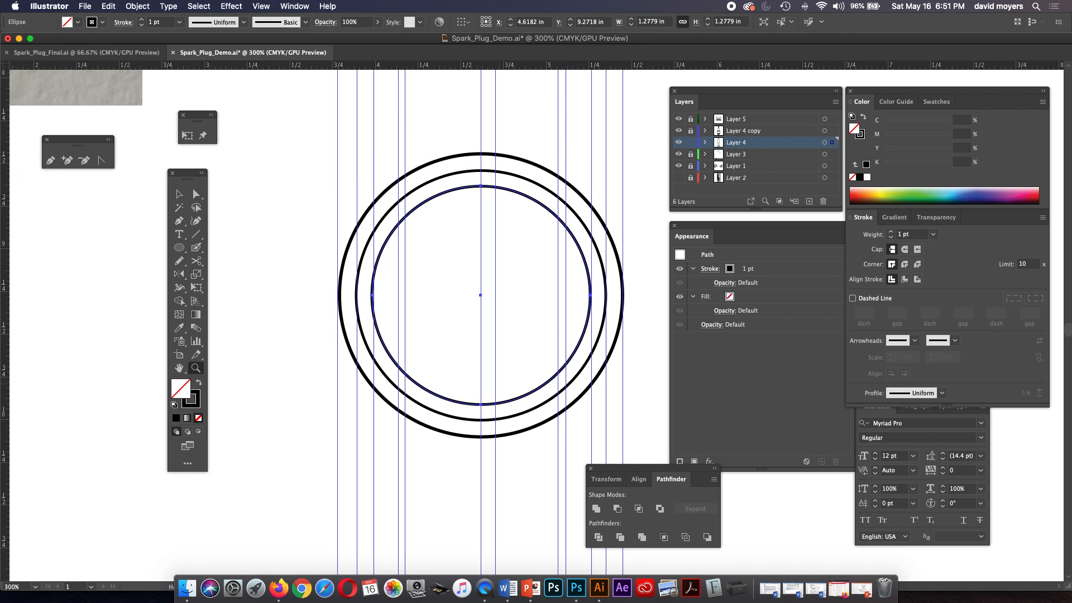
{"action": "key", "text": "super+z"}
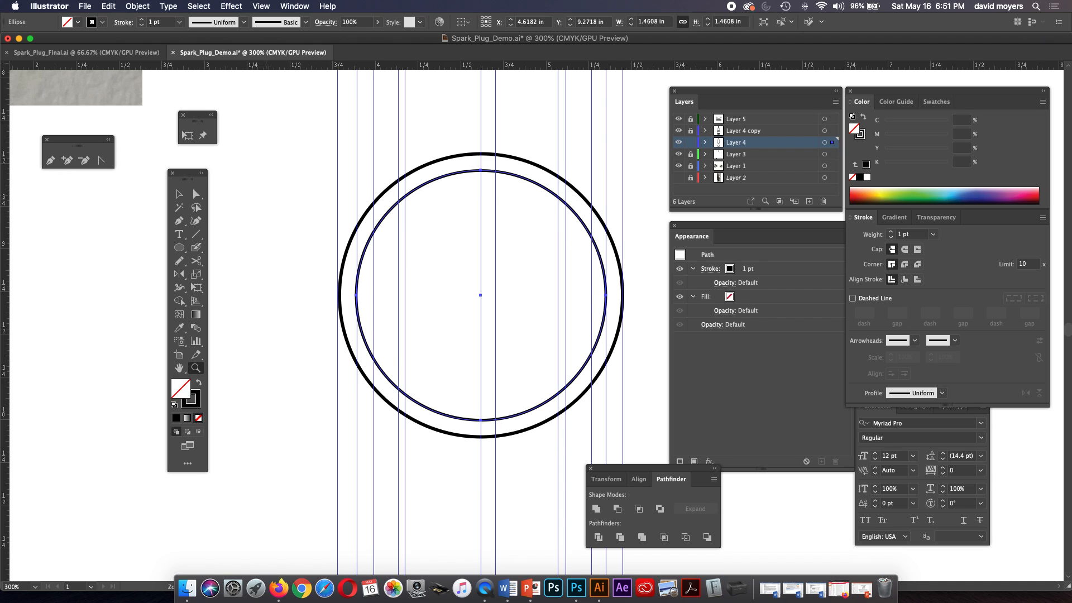
Copy the inner circle in place and scale the copy about its centre to the collar guides, about 1.29 in wide.
{"action": "key", "text": "v"}
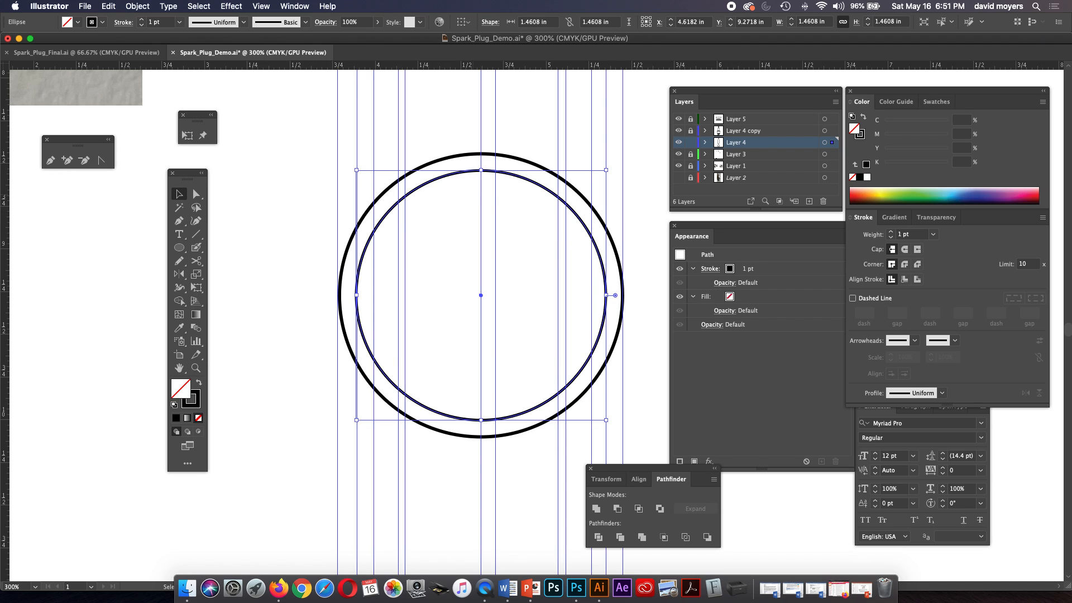
{"action": "key", "text": "a"}
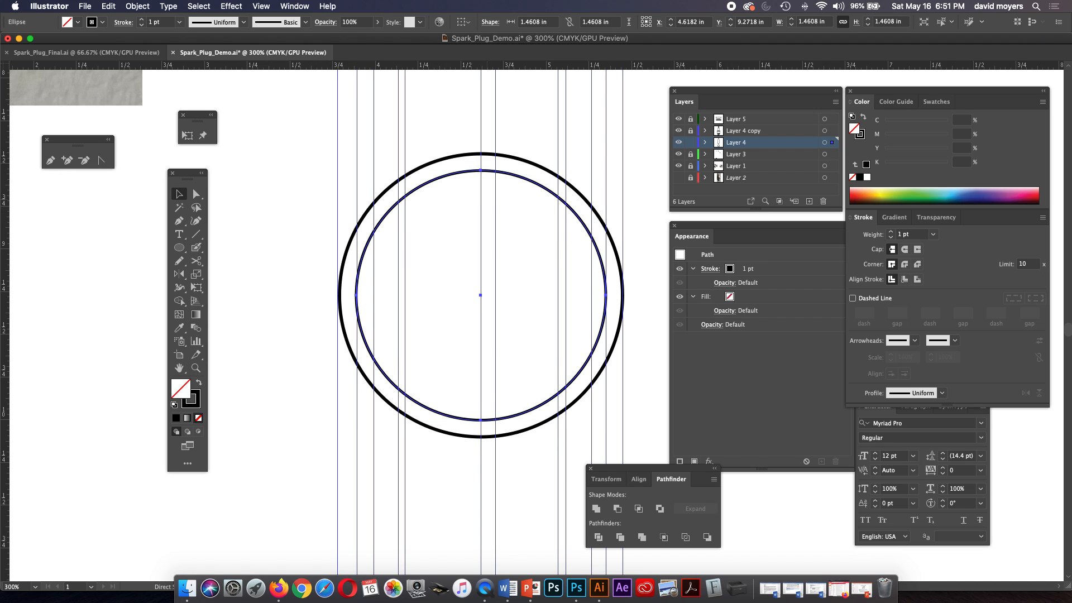
{"action": "key", "text": "super+f"}
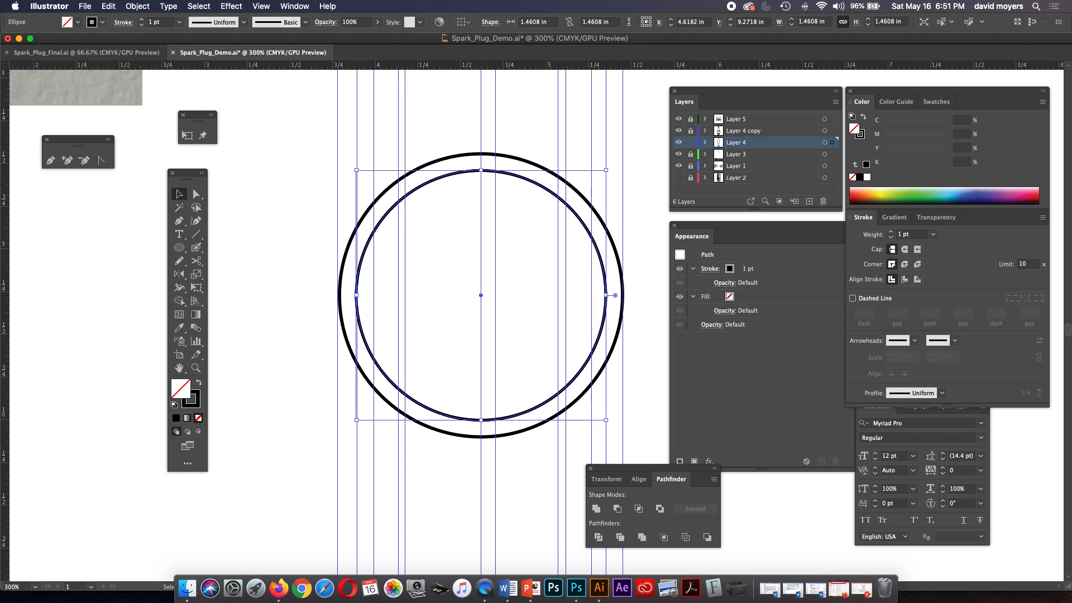
{"action": "left_click_drag", "start_coordinate": [606, 170], "coordinate": [592, 180]}
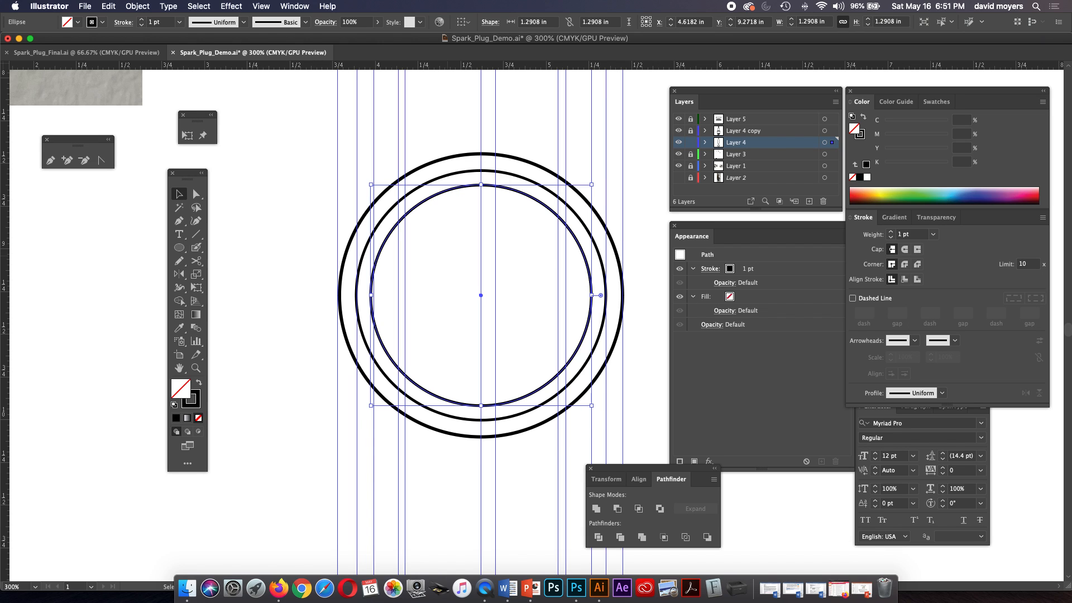
{"action": "scroll", "coordinate": [480, 322], "scroll_direction": "up", "scroll_amount": 10}
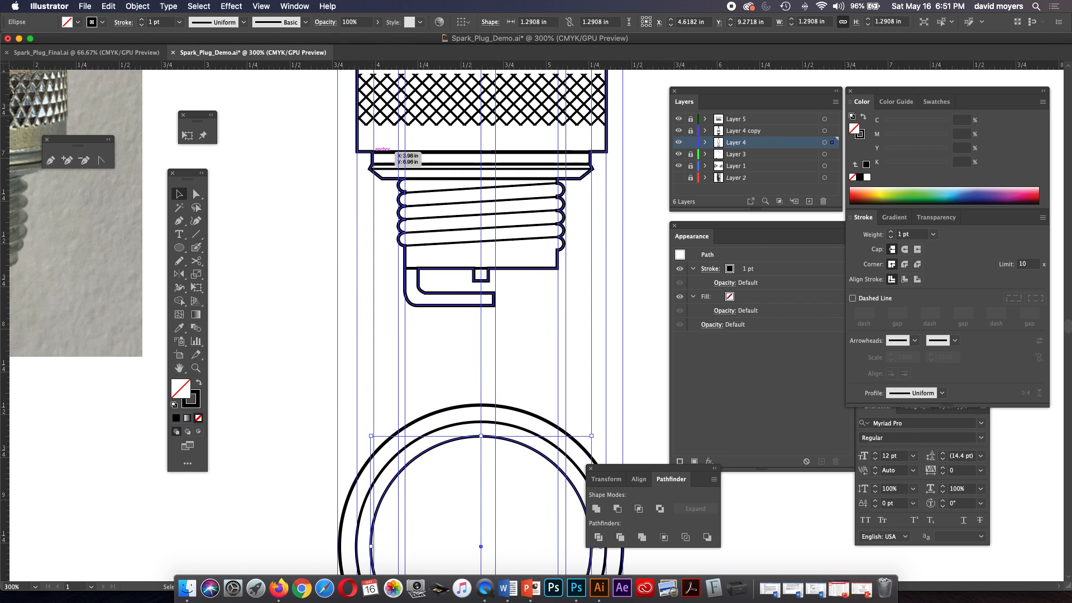
{"action": "scroll", "coordinate": [372, 155], "scroll_direction": "down", "scroll_amount": 2}
{"action": "scroll", "coordinate": [373, 155], "scroll_direction": "down", "scroll_amount": 8}
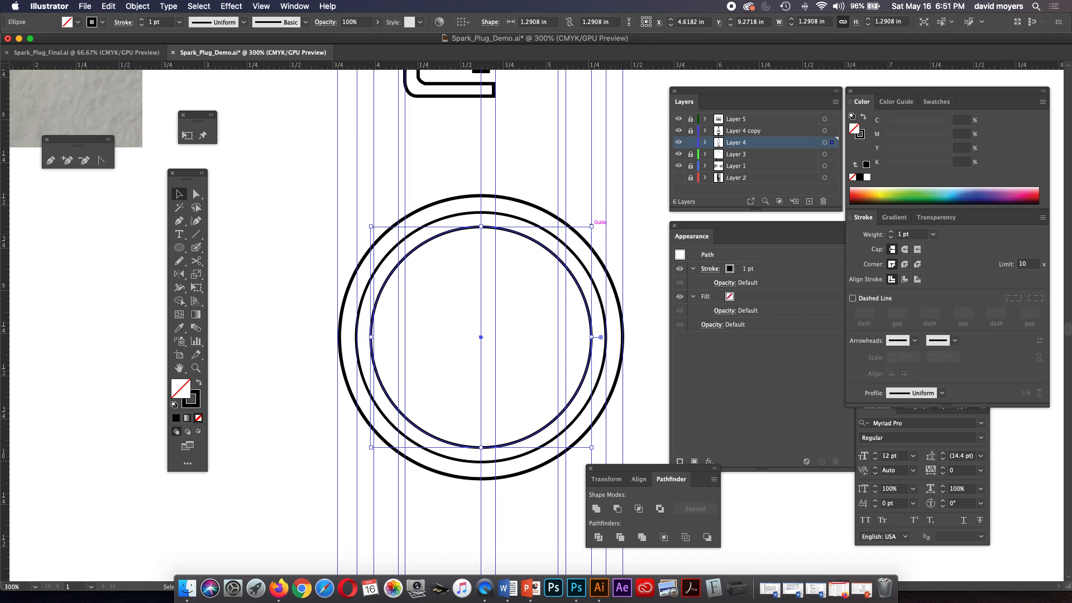
Add two more concentric copies scaled to the thread's outer guides, about 0.99 in, and the threaded end's guides, about 0.91 in.
{"action": "key", "text": "a"}
{"action": "left_click_drag", "start_coordinate": [590, 226], "coordinate": [566, 251]}
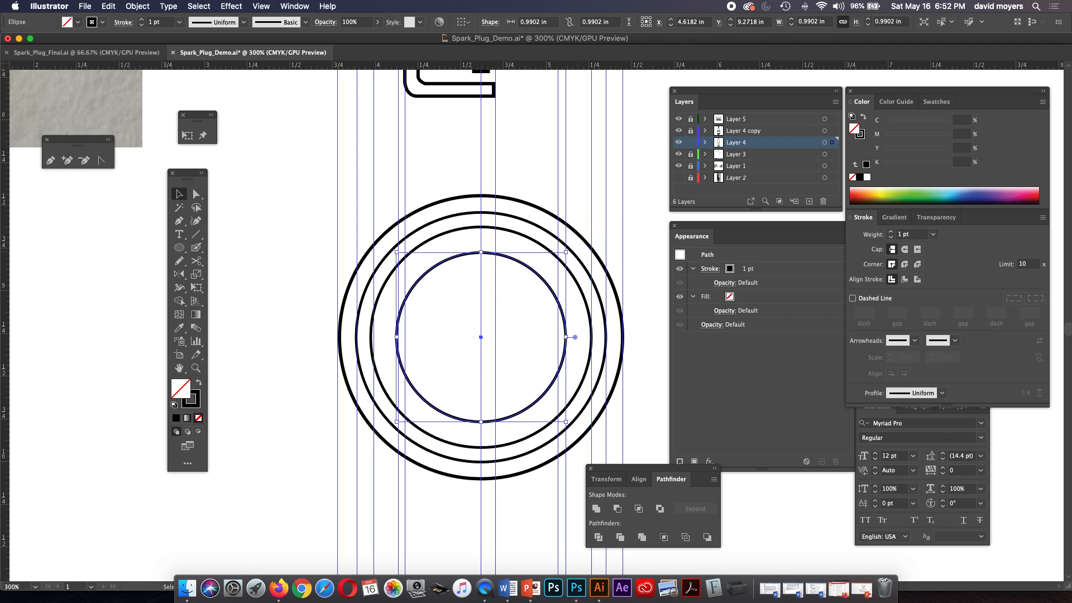
{"action": "key", "text": "a"}
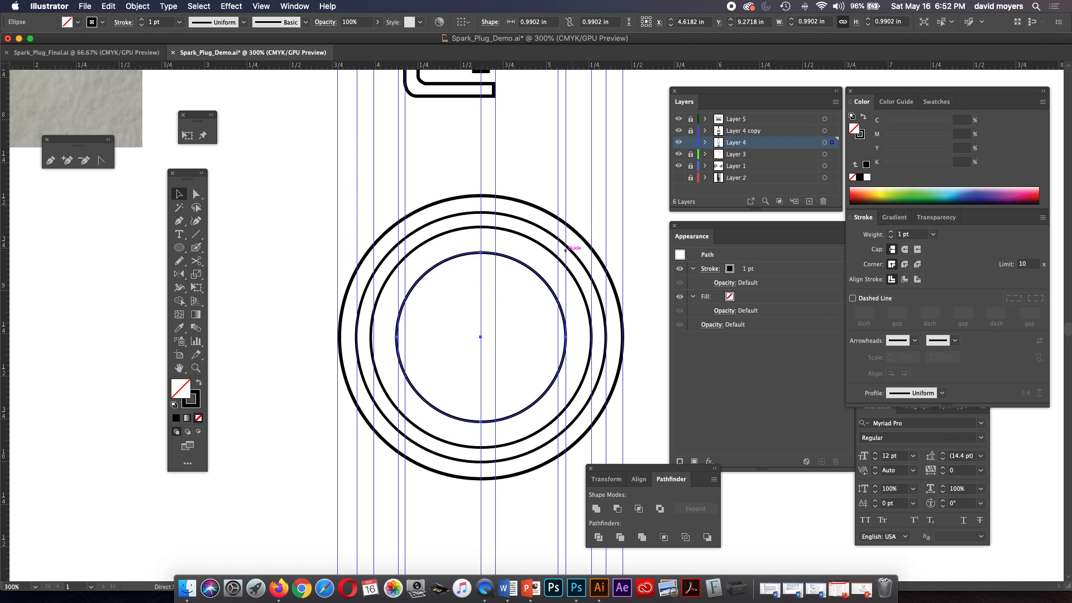
{"action": "left_click_drag", "start_coordinate": [565, 251], "coordinate": [558, 259]}
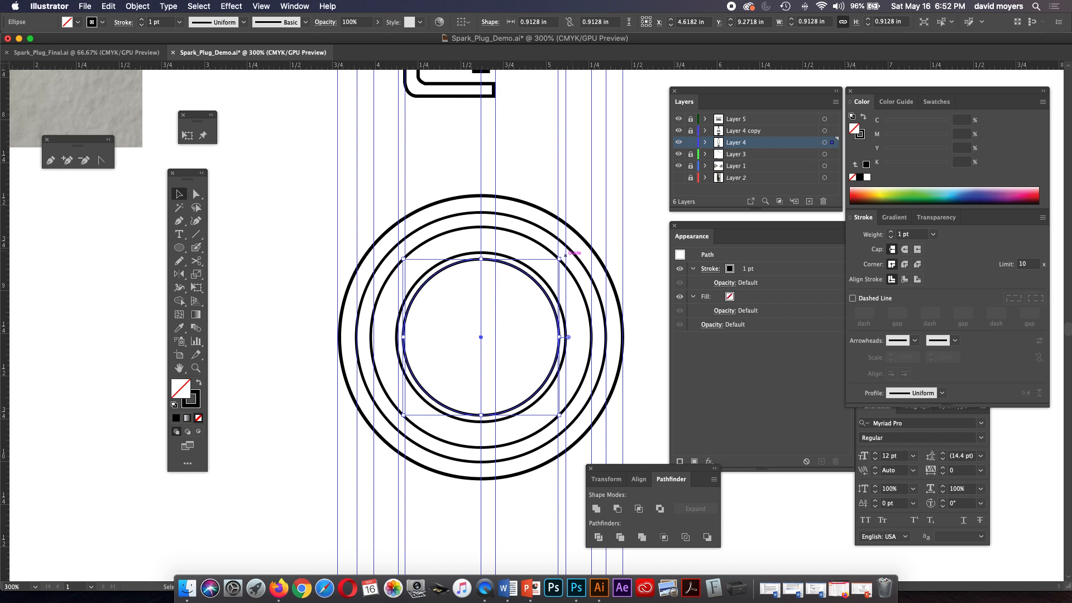
Set the stroke weight of the innermost circle to 0.75 pt.
{"action": "scroll", "coordinate": [559, 259], "scroll_direction": "up", "scroll_amount": 5}
{"action": "scroll", "coordinate": [481, 424], "scroll_direction": "down", "scroll_amount": 3}
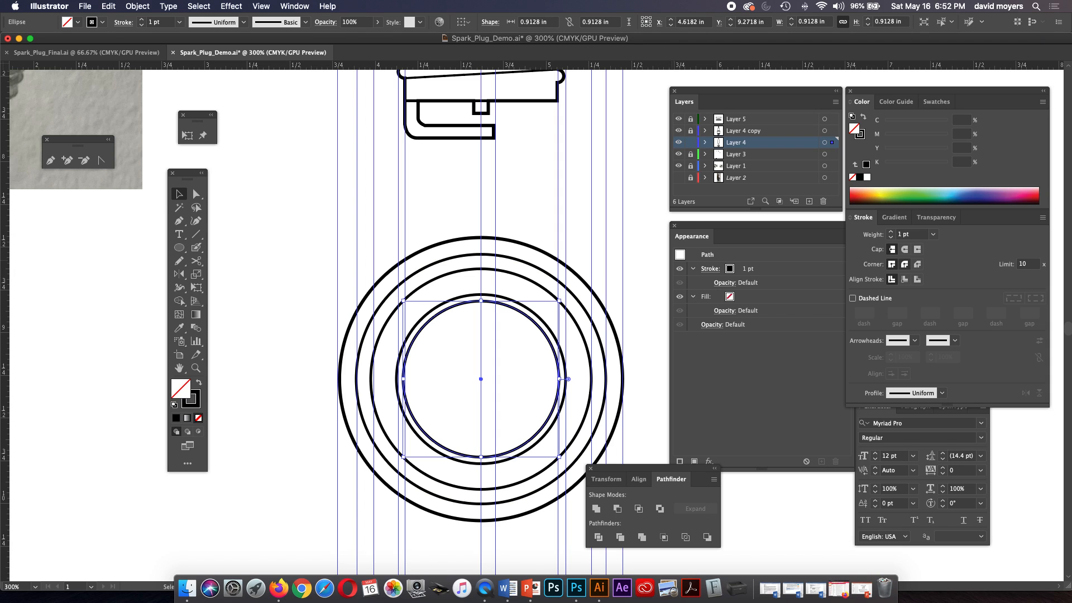
{"action": "left_click", "coordinate": [932, 234]}
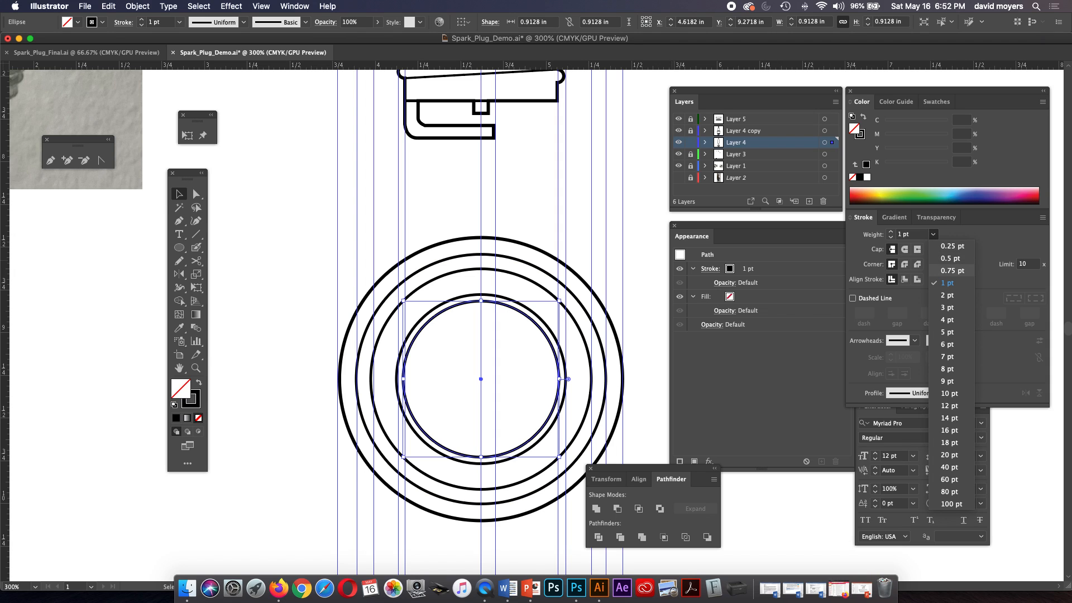
{"action": "left_click", "coordinate": [951, 271]}
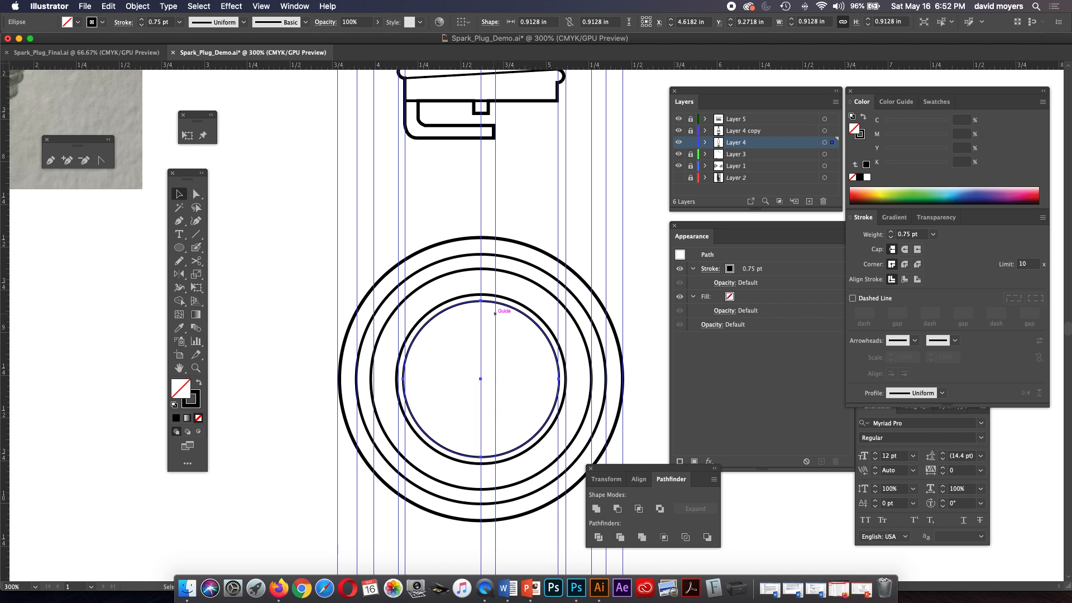
Copy the innermost circle in place and scale the copy about its centre to about 0.28 in, judging its size from the end-view photo.
{"action": "key", "text": "super+minus"}
{"action": "key", "text": "super+minus"}
{"action": "key", "text": "super+minus"}
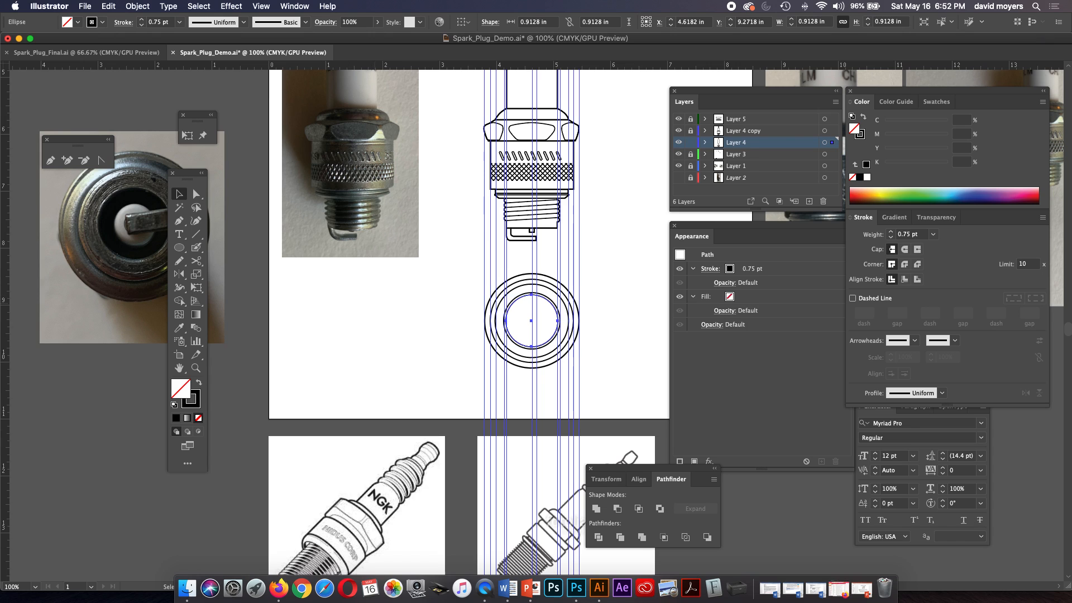
{"action": "scroll", "coordinate": [465, 464], "scroll_direction": "down", "scroll_amount": 3}
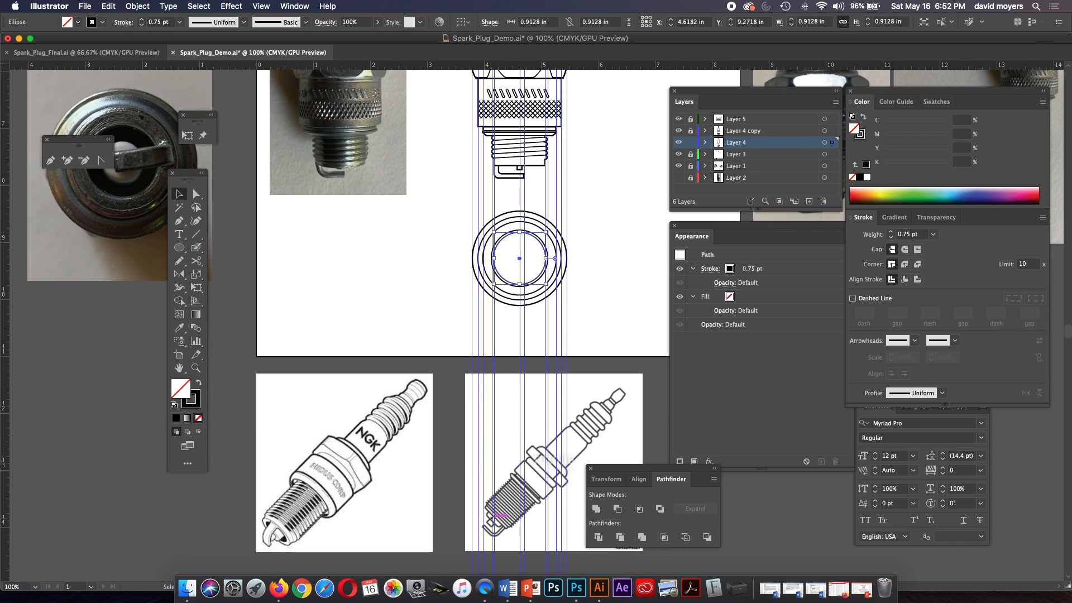
{"action": "left_click_drag", "start_coordinate": [498, 480], "coordinate": [480, 582]}
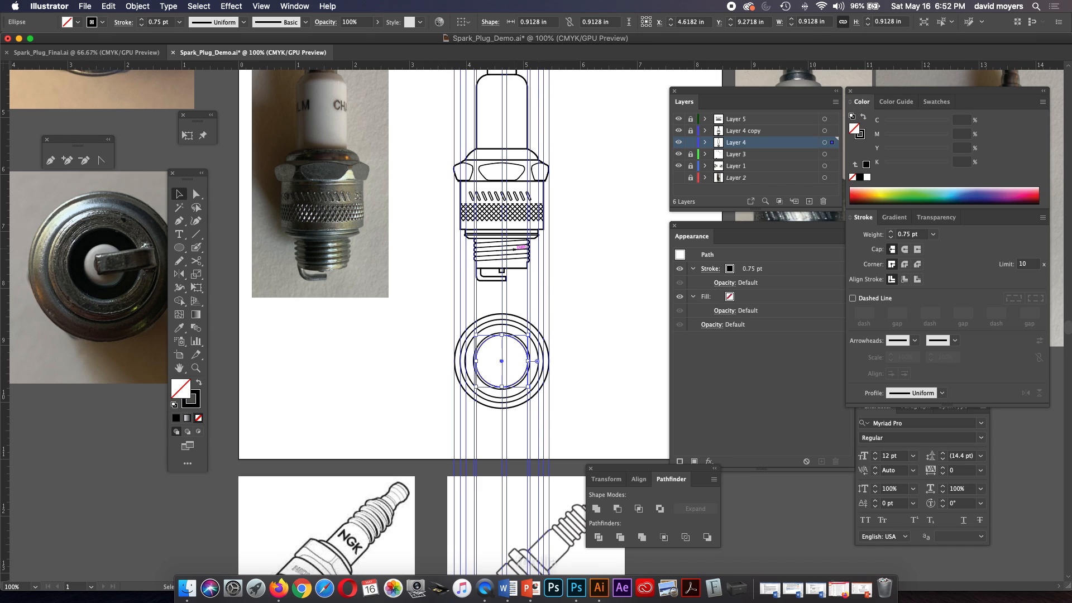
{"action": "key", "text": "z"}
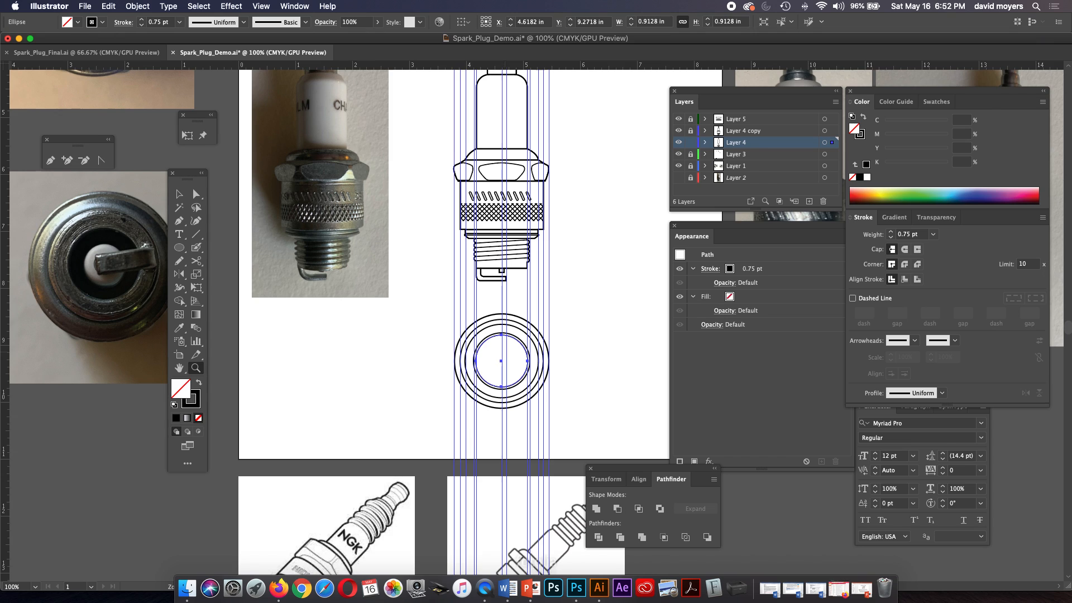
{"action": "left_click", "coordinate": [517, 355]}
{"action": "left_click", "coordinate": [528, 347]}
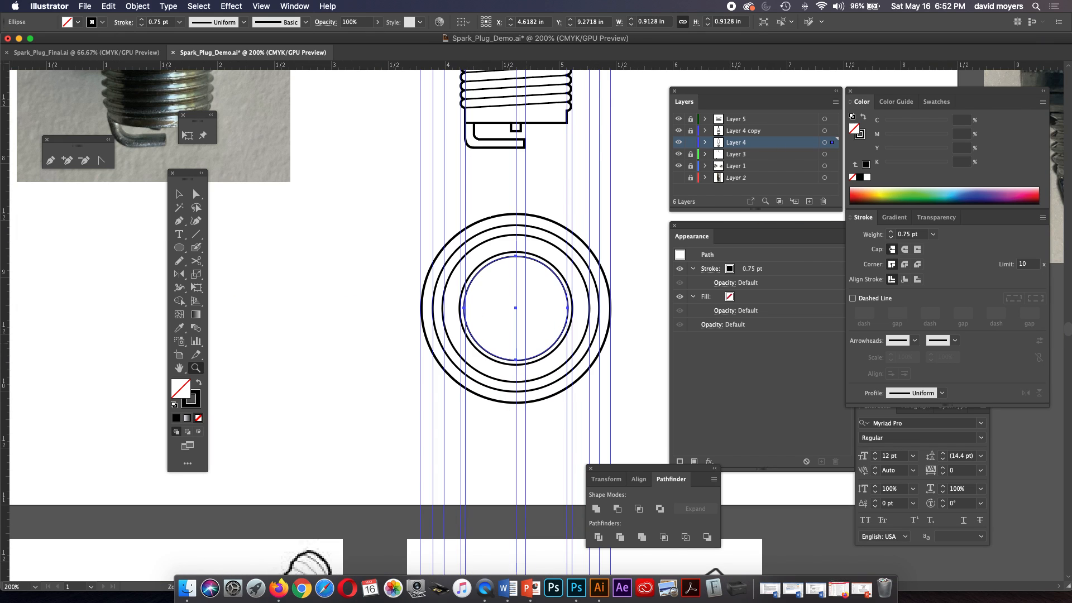
{"action": "left_click", "coordinate": [551, 327]}
{"action": "key", "text": "v"}
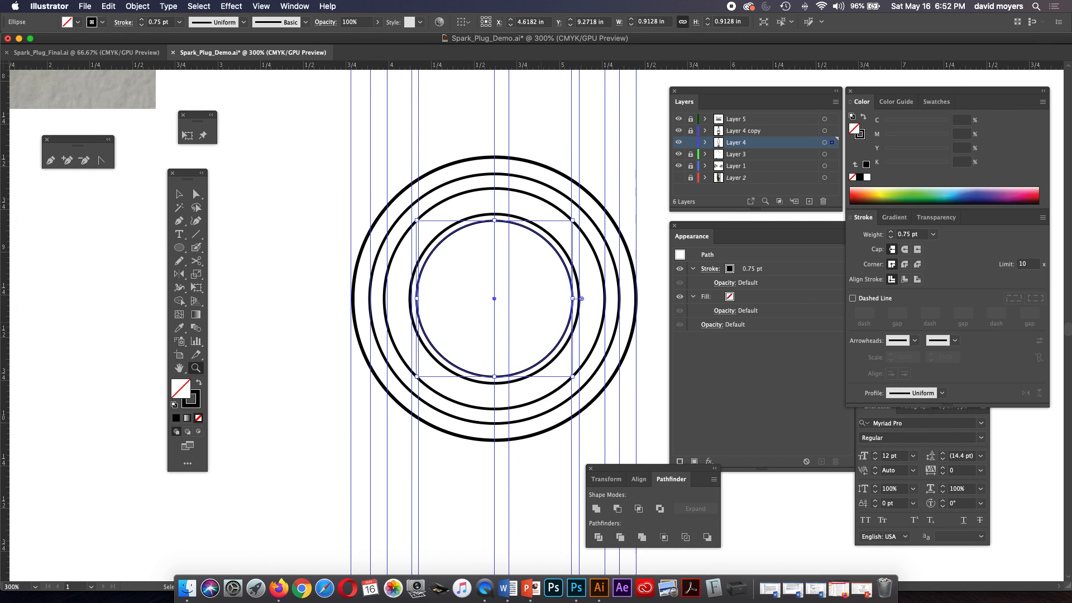
{"action": "key", "text": "z"}
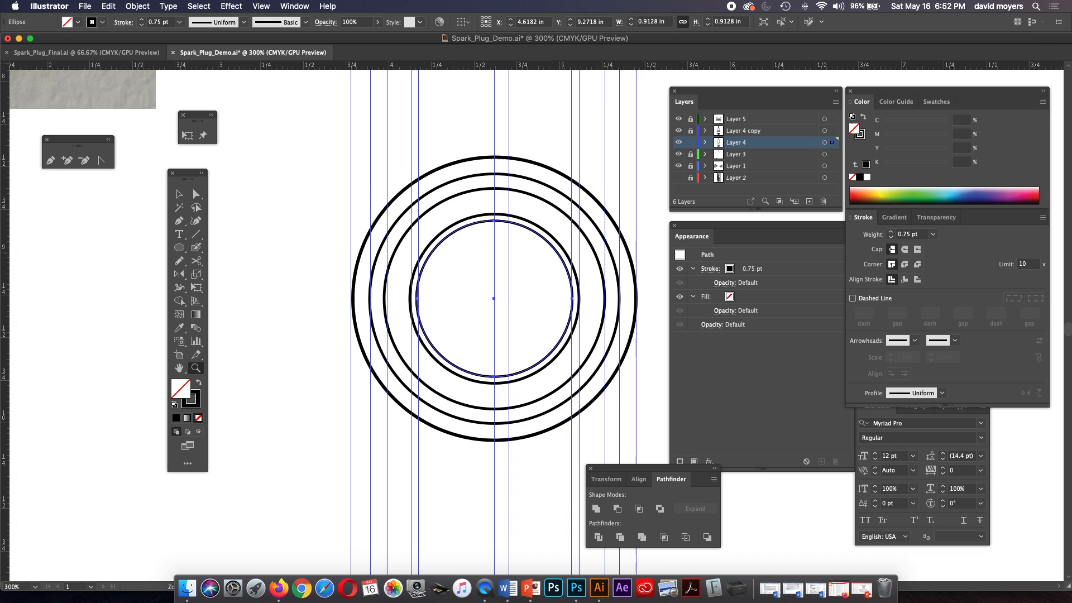
{"action": "key", "text": "v"}
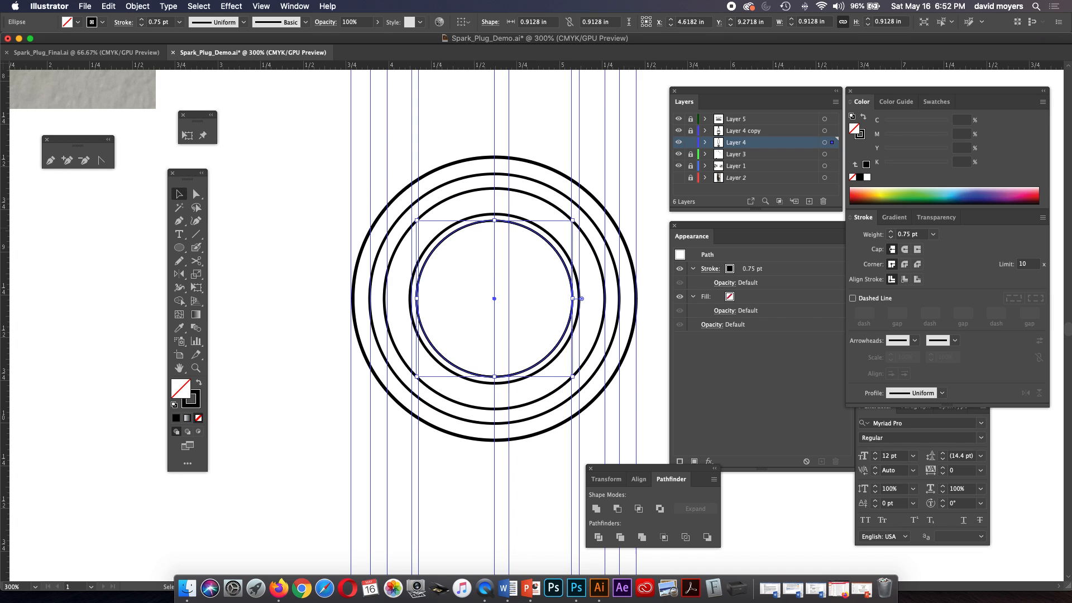
{"action": "left_click_drag", "start_coordinate": [573, 221], "coordinate": [519, 275]}
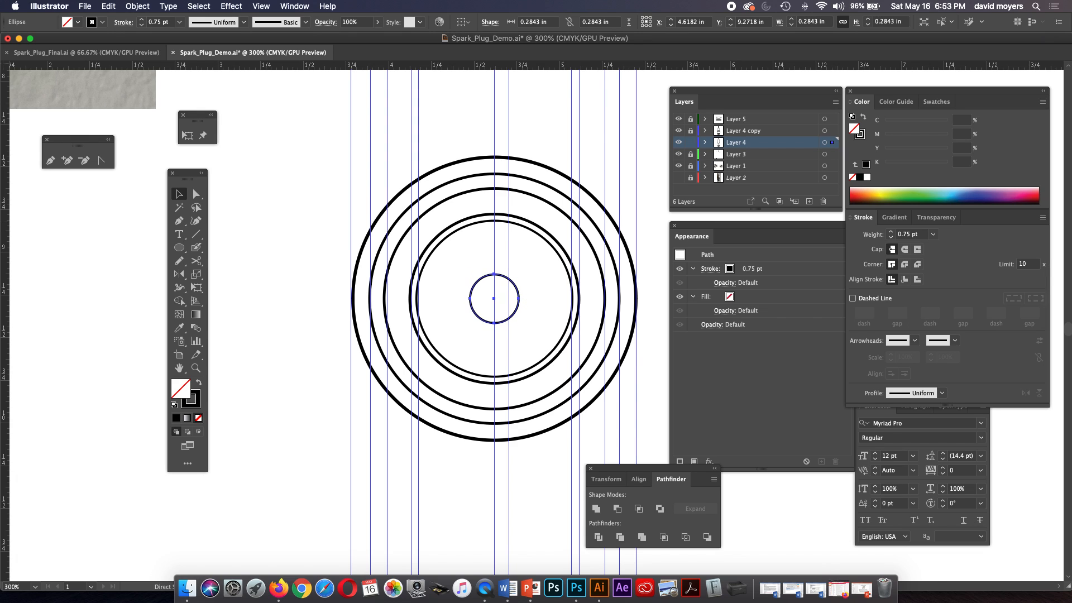
Set the small central circle's stroke weight to 1 pt and deselect it.
{"action": "key", "text": "super+minus"}
{"action": "key", "text": "space"}
{"action": "left_click_drag", "start_coordinate": [519, 248], "coordinate": [490, 246]}
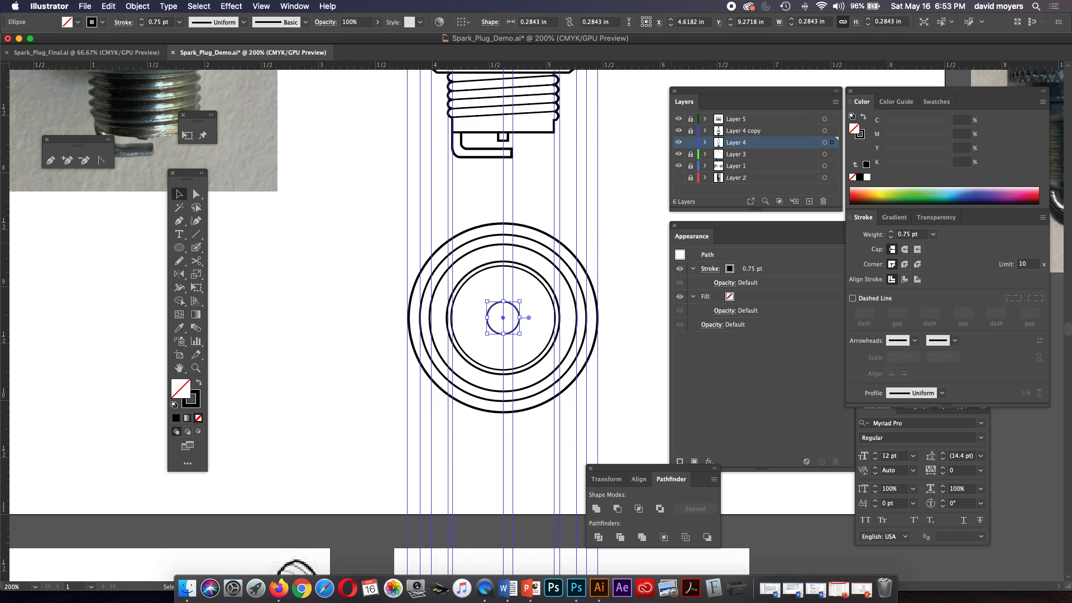
{"action": "left_click", "coordinate": [891, 232]}
{"action": "left_click", "coordinate": [620, 282]}
{"action": "left_click_drag", "start_coordinate": [503, 257], "coordinate": [494, 272]}
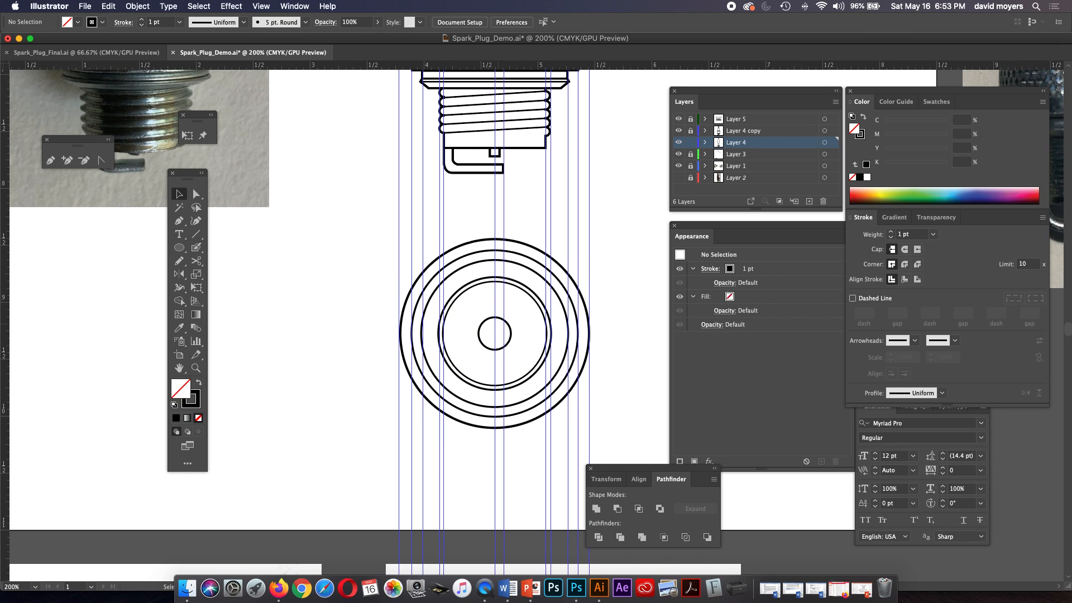
Draw a small rectangle centred on the concentric circles, about 0.15 by 0.08 in, reaching the guide from the ground electrode's free end.
{"action": "left_click", "coordinate": [179, 247]}
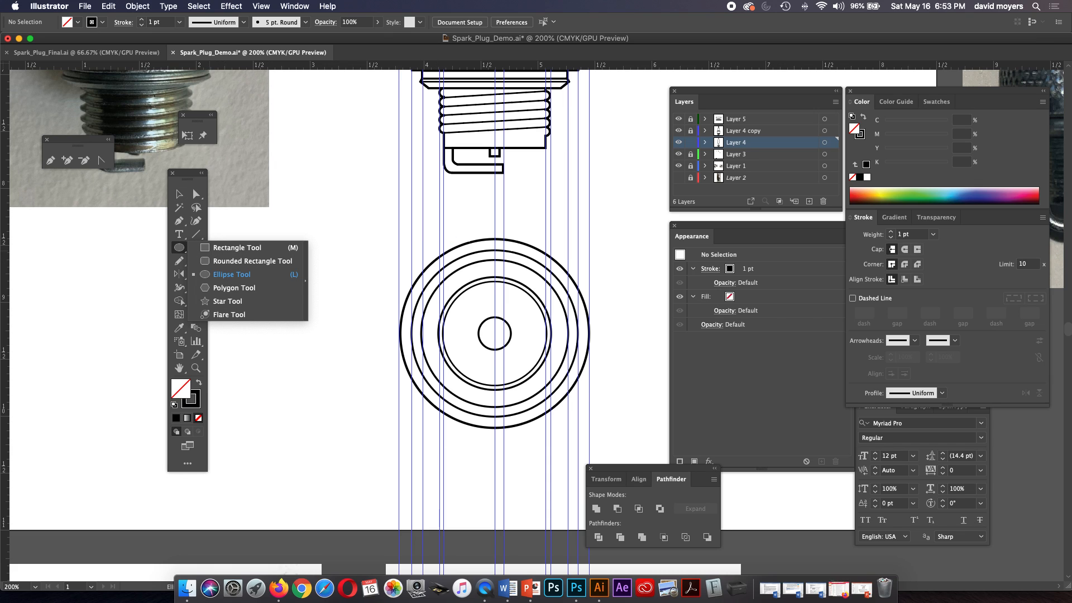
{"action": "left_click", "coordinate": [238, 247]}
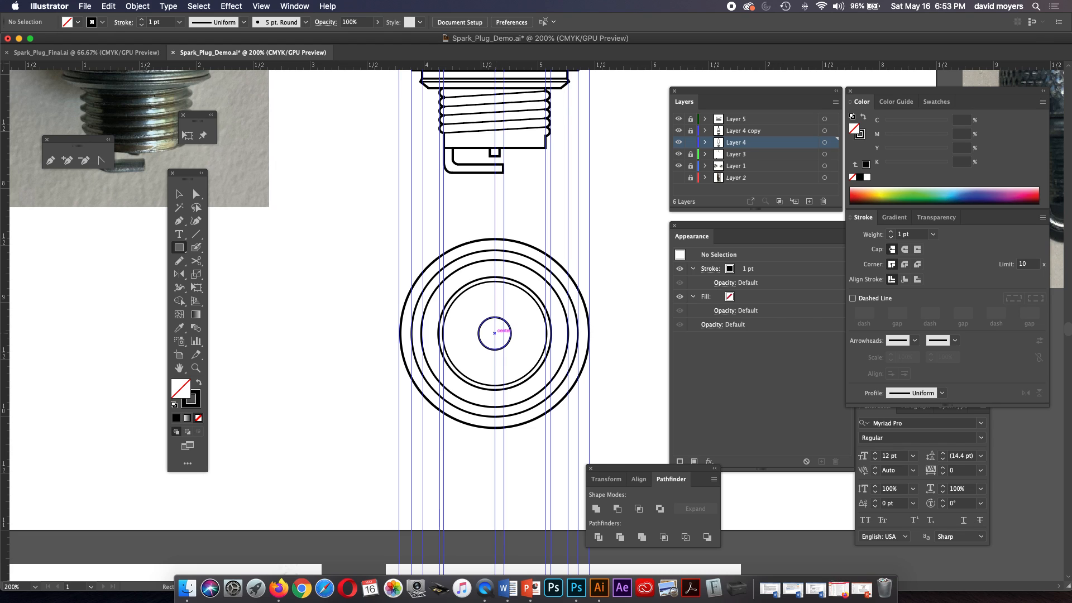
{"action": "left_click_drag", "start_coordinate": [494, 333], "coordinate": [502, 338]}
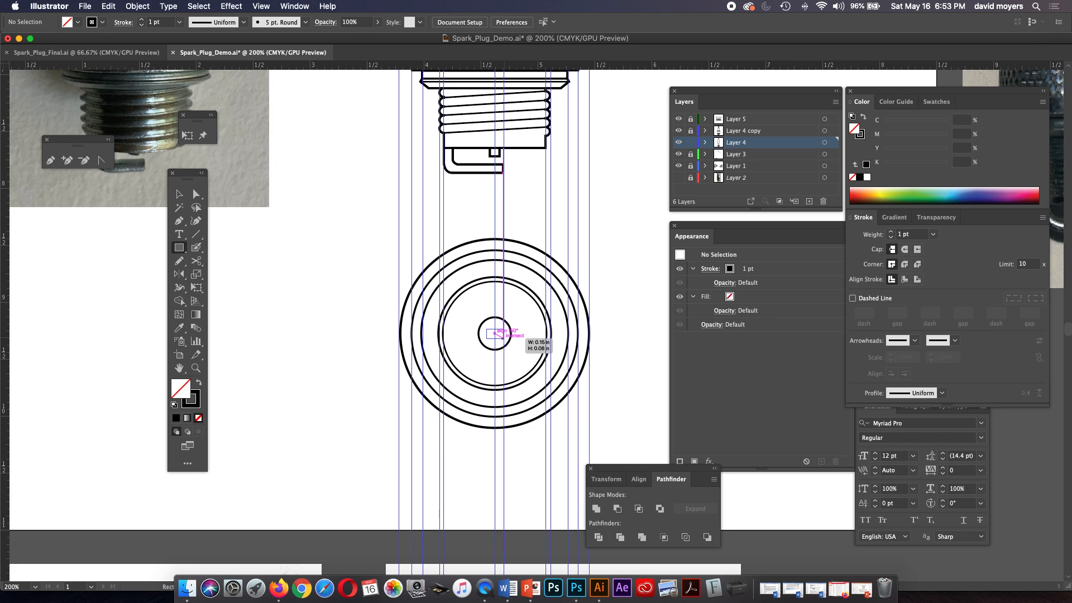
{"action": "left_click_drag", "start_coordinate": [503, 337], "coordinate": [503, 338]}
{"action": "left_click", "coordinate": [178, 193]}
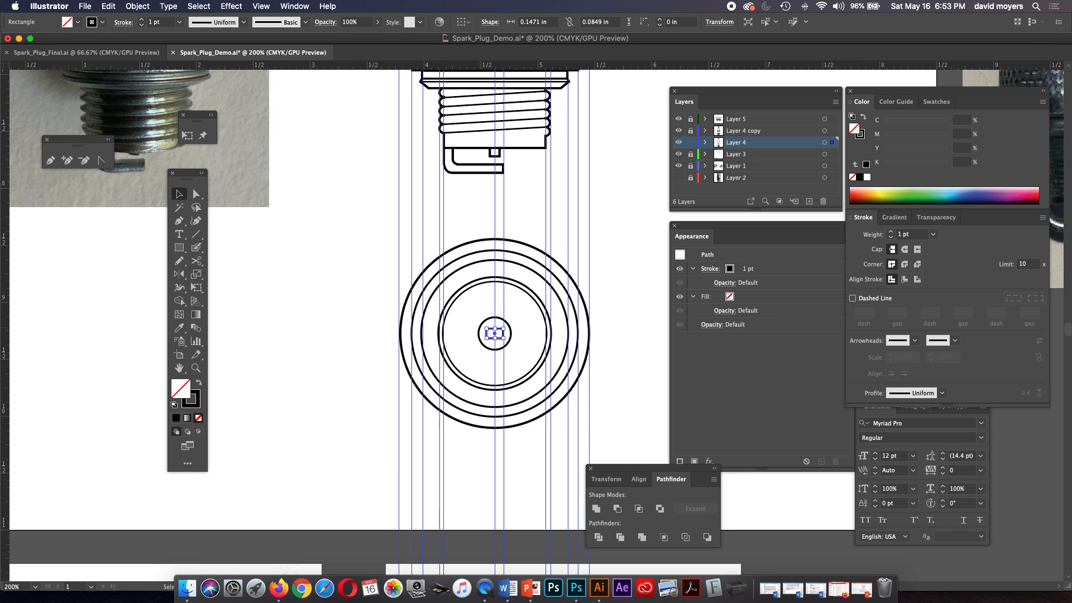
Extend the small rectangle leftward to the guide at the innermost large circle, making it about 0.54 in wide.
{"action": "key", "text": "z"}
{"action": "left_click", "coordinate": [503, 338]}
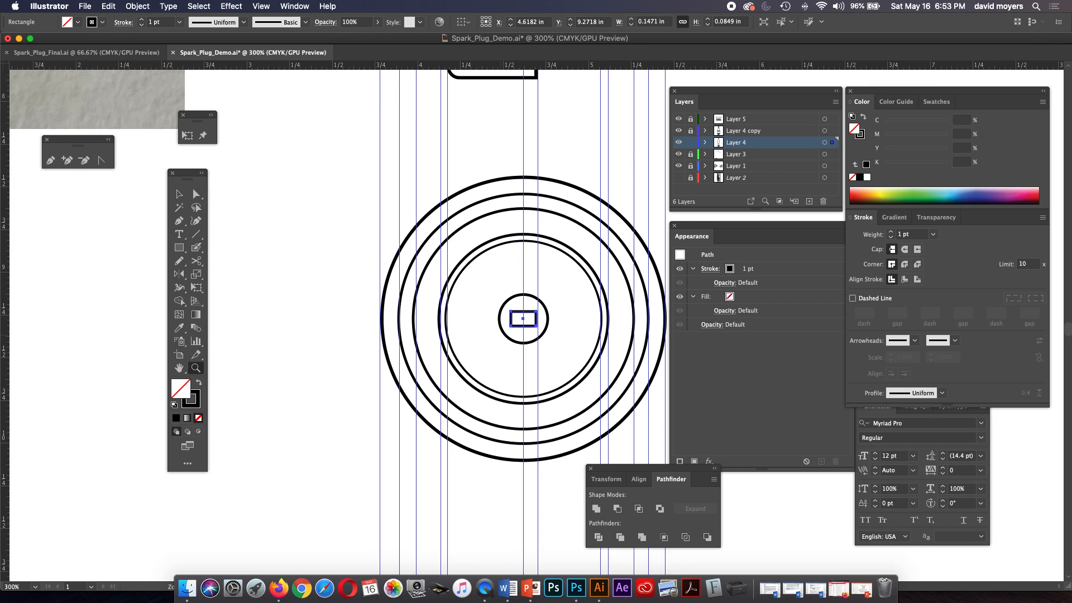
{"action": "left_click", "coordinate": [521, 333]}
{"action": "left_click", "coordinate": [491, 344]}
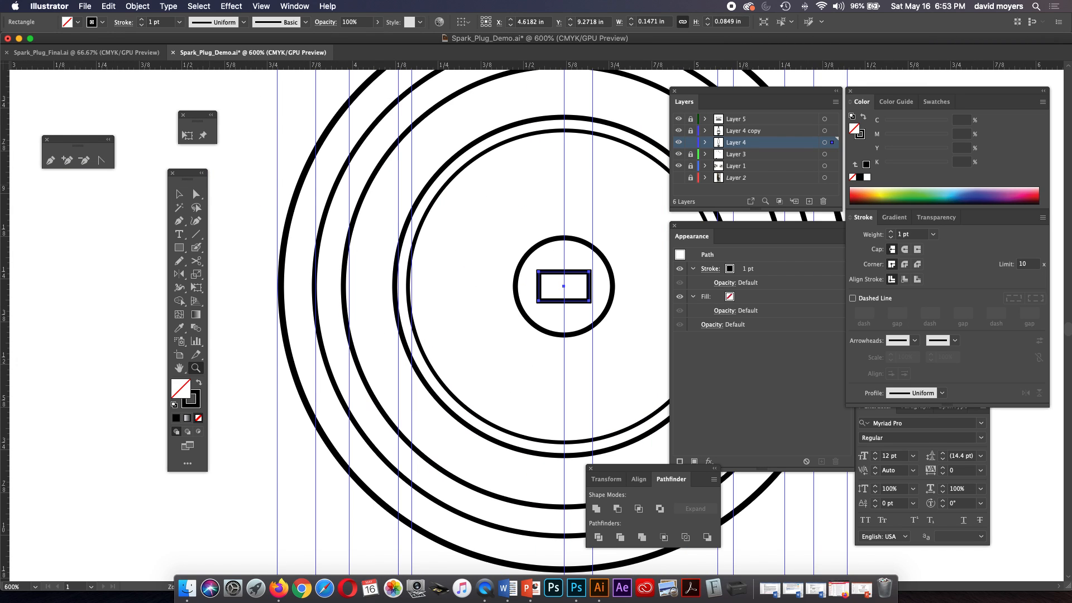
{"action": "key", "text": "v"}
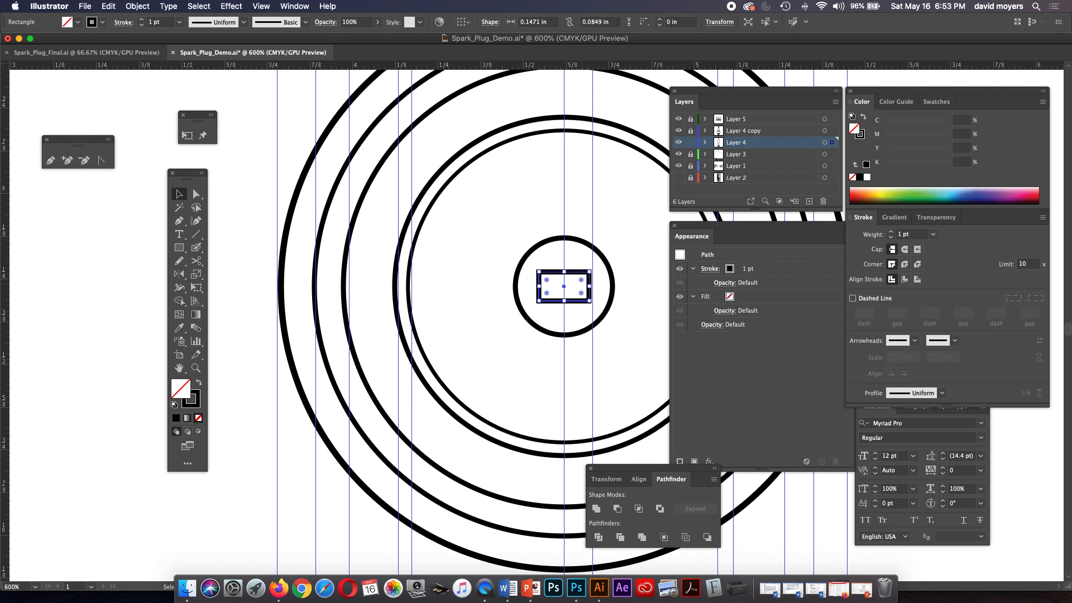
{"action": "left_click_drag", "start_coordinate": [590, 287], "coordinate": [409, 286]}
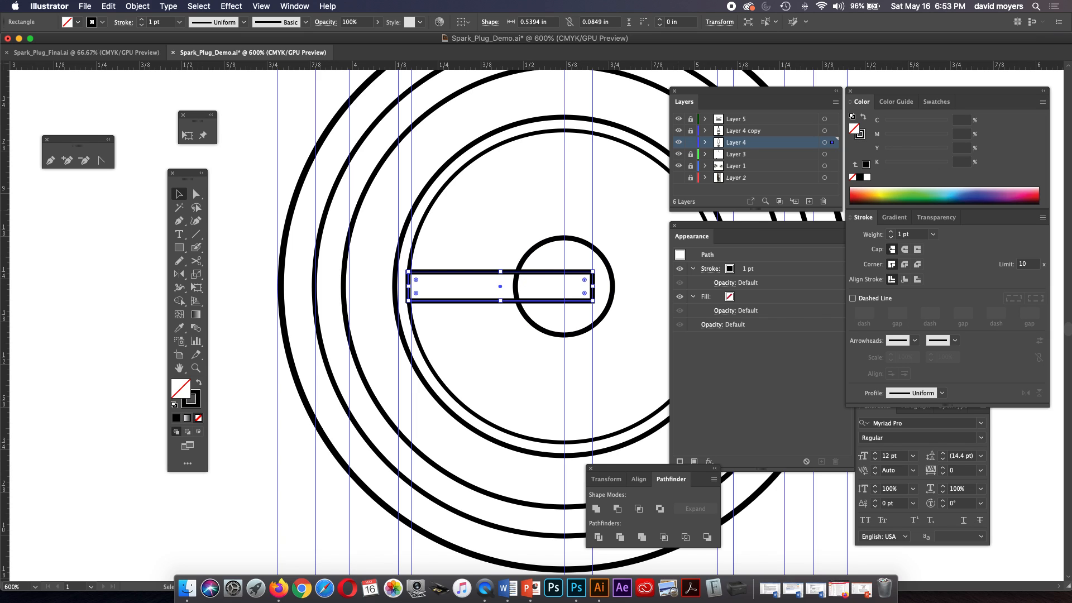
Give the electrode rectangle the default white fill and black stroke so it covers the small circle, and deselect it.
{"action": "key", "text": "d"}
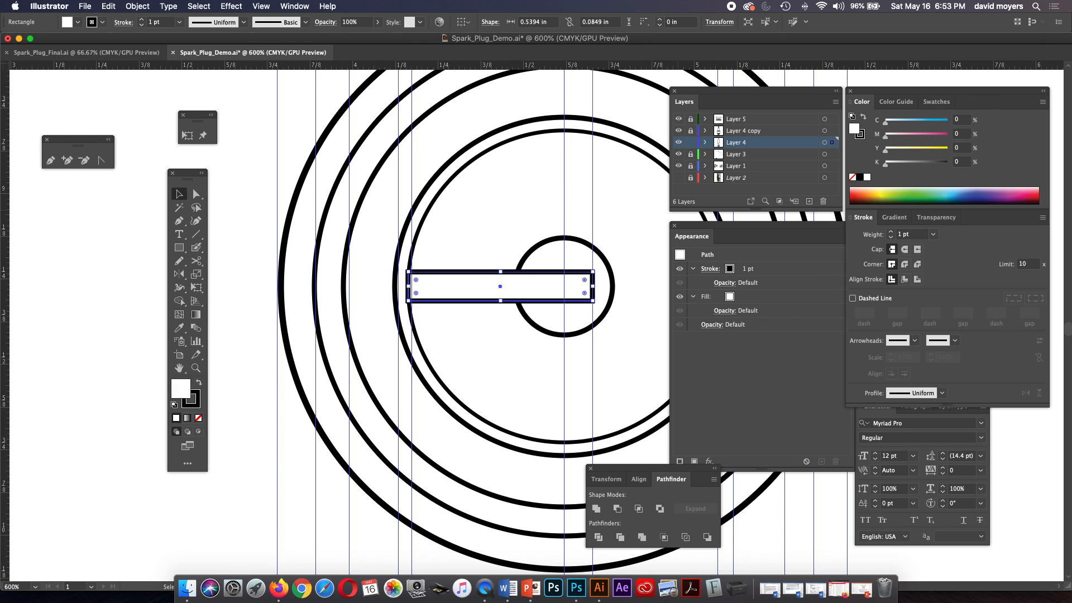
{"action": "key", "text": "super+shift+a"}
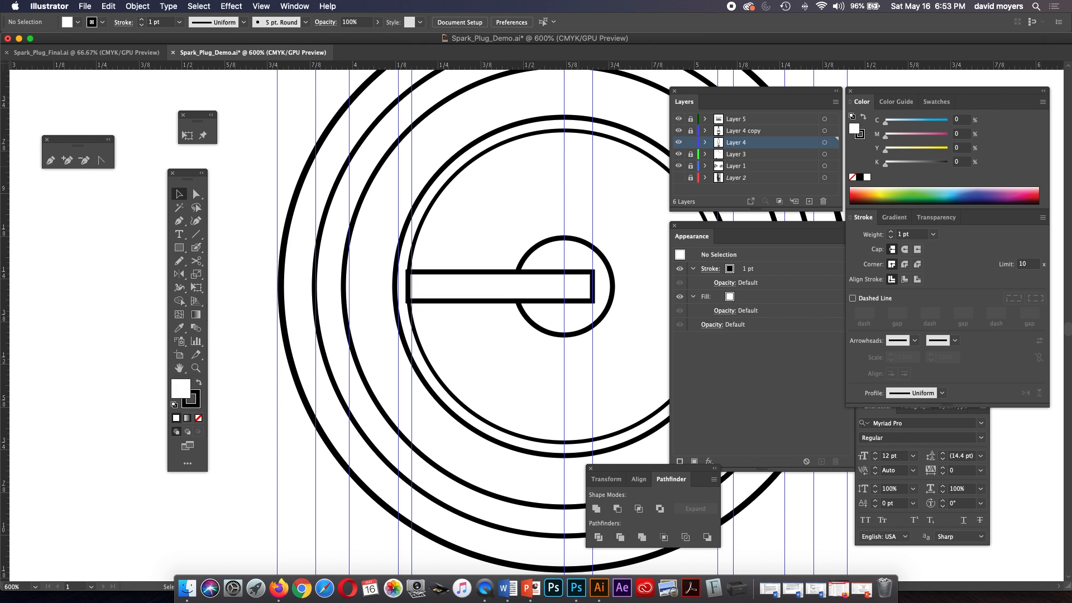
{"action": "key", "text": "super+minus"}
{"action": "key", "text": "super+minus"}
{"action": "key", "text": "super+minus"}
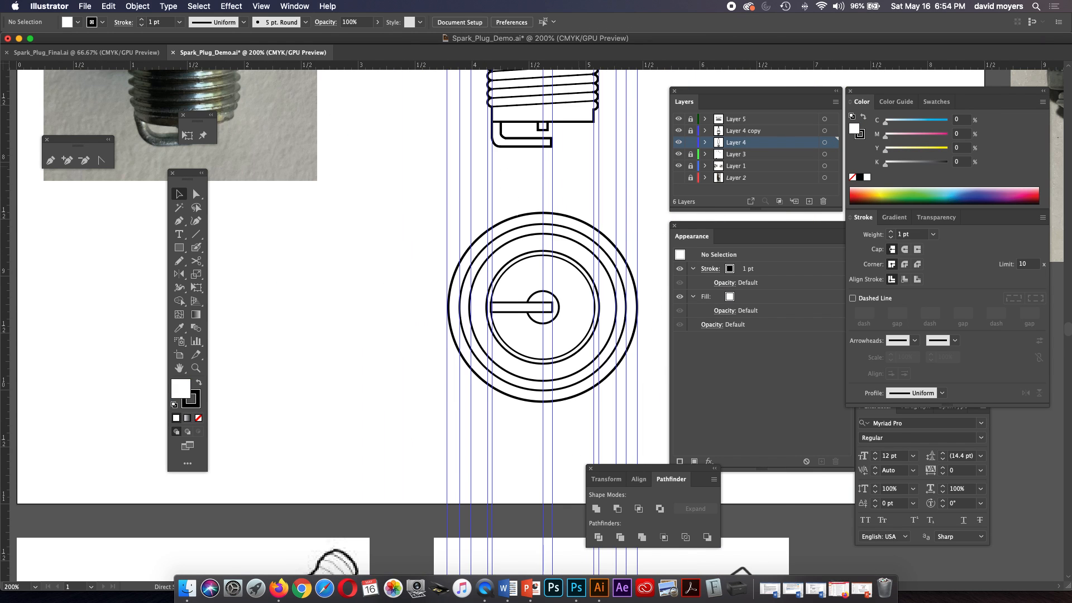
{"action": "key", "text": "super+minus"}
{"action": "key", "text": "super+minus"}
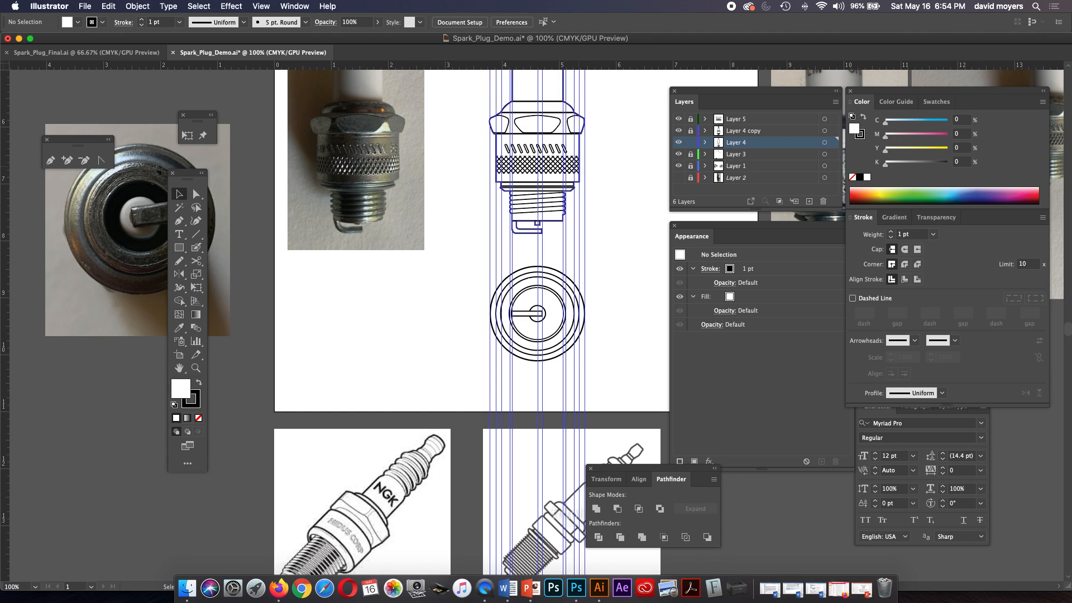
{"action": "scroll", "coordinate": [465, 320], "scroll_direction": "up", "scroll_amount": 2}
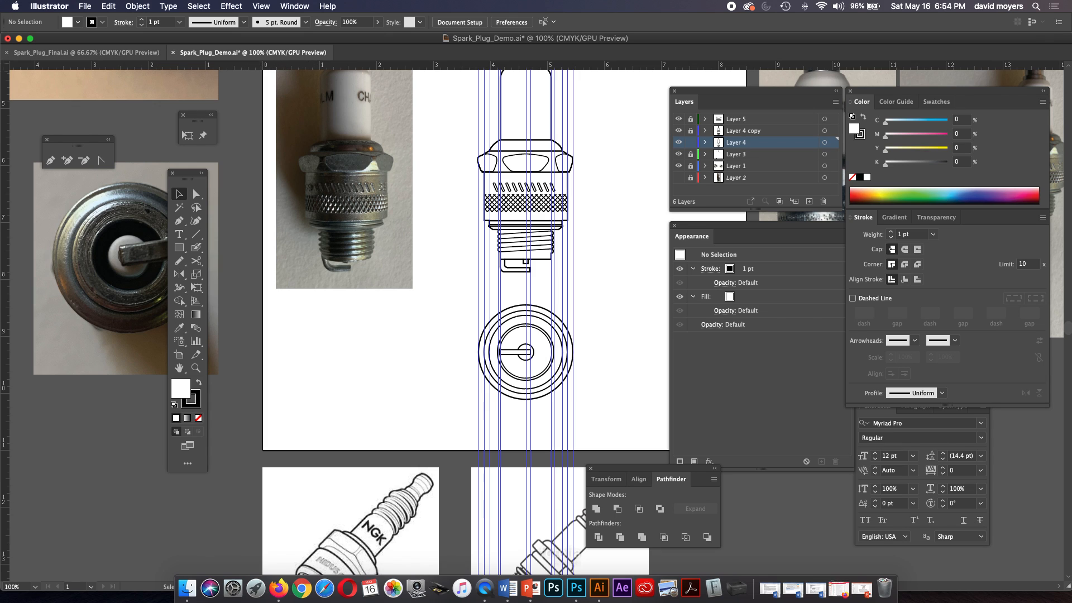
Check the end view in Spark_Plug_Final.ai, return to Spark_Plug_Demo.ai, and delete the outermost circle of the end view.
{"action": "left_click", "coordinate": [87, 52]}
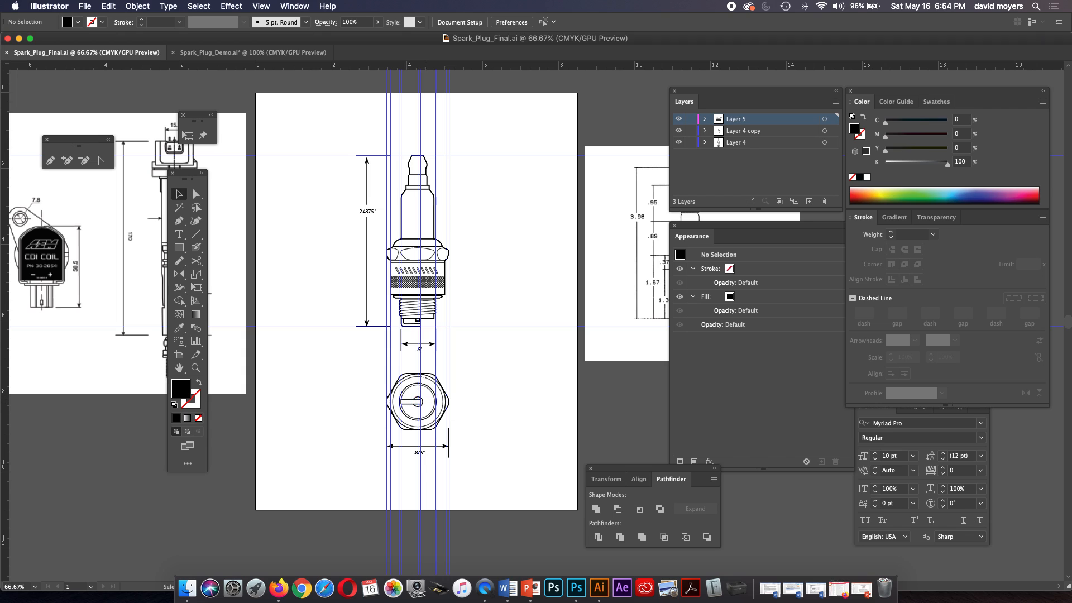
{"action": "left_click", "coordinate": [253, 53]}
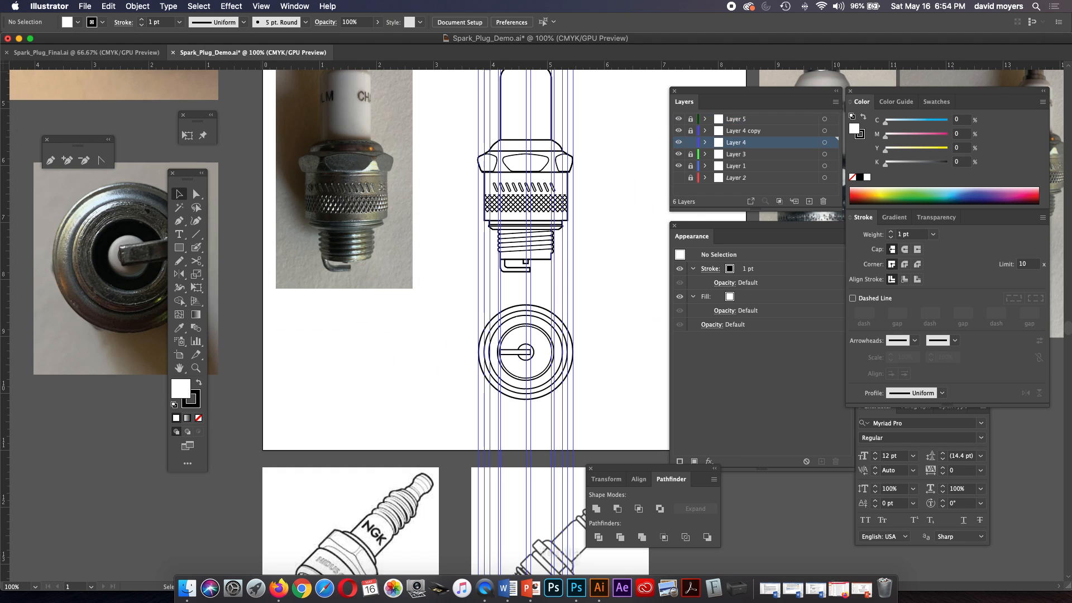
{"action": "left_click", "coordinate": [492, 385]}
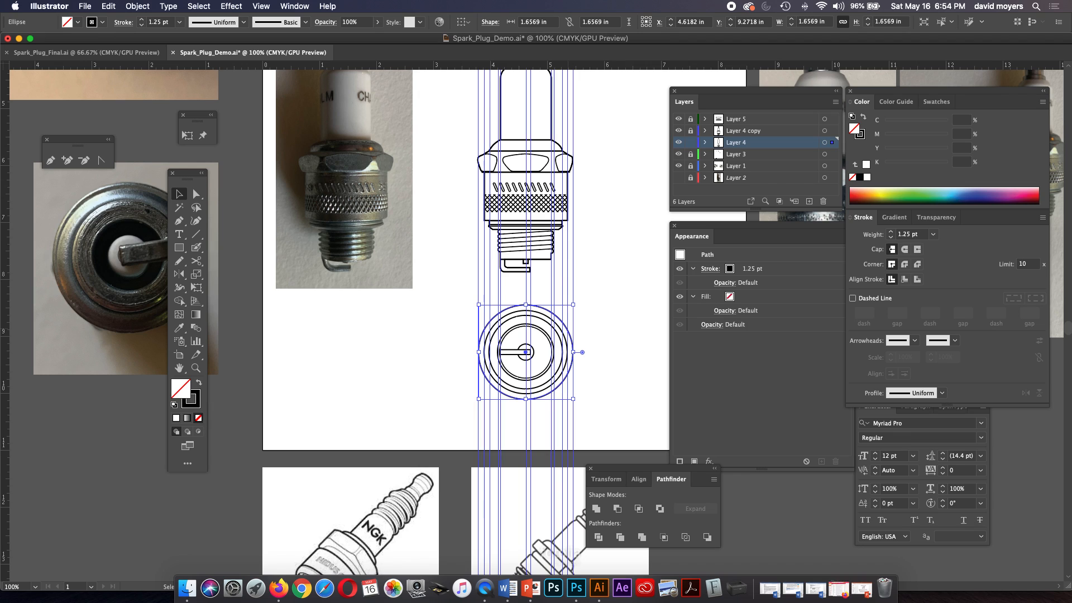
{"action": "key", "text": "Delete"}
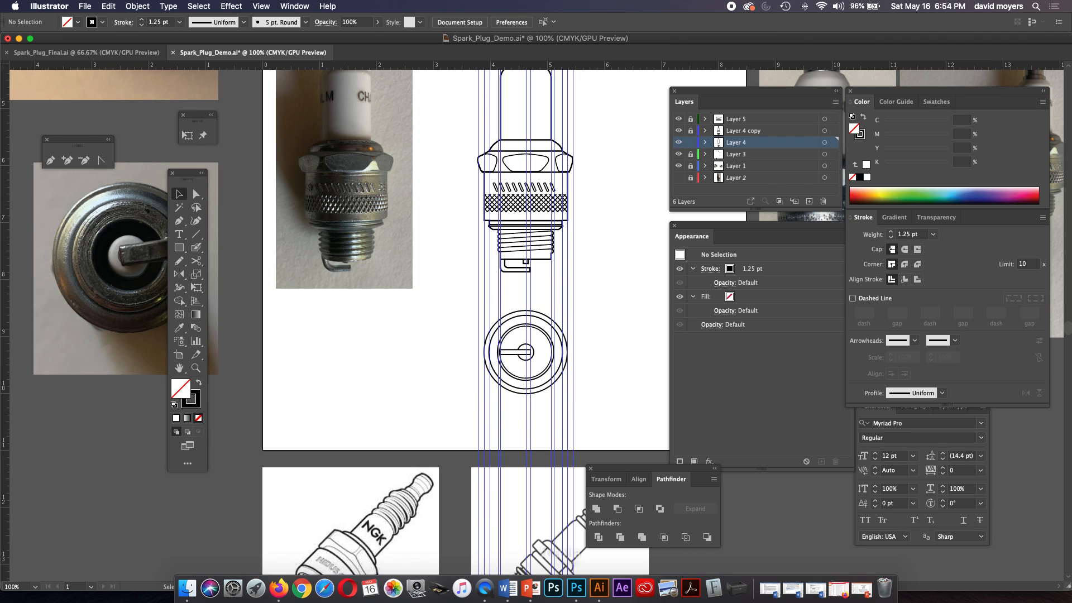
Draw a hexagon from the circles' centre to the outermost guides, about 1.68 by 1.45 in, and slightly round its corners.
{"action": "left_click", "coordinate": [179, 247]}
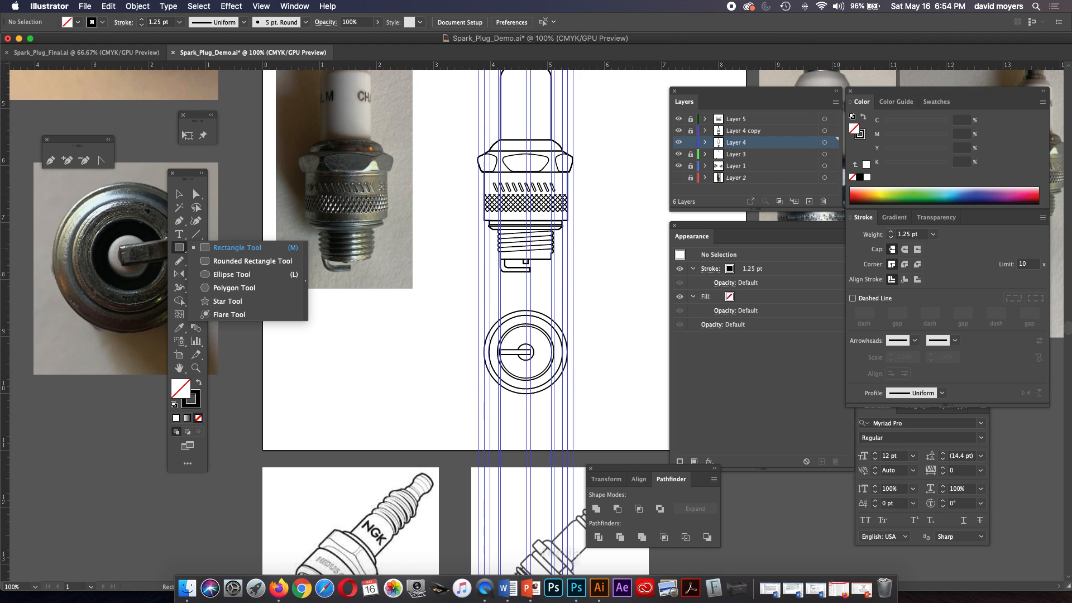
{"action": "left_click", "coordinate": [234, 287]}
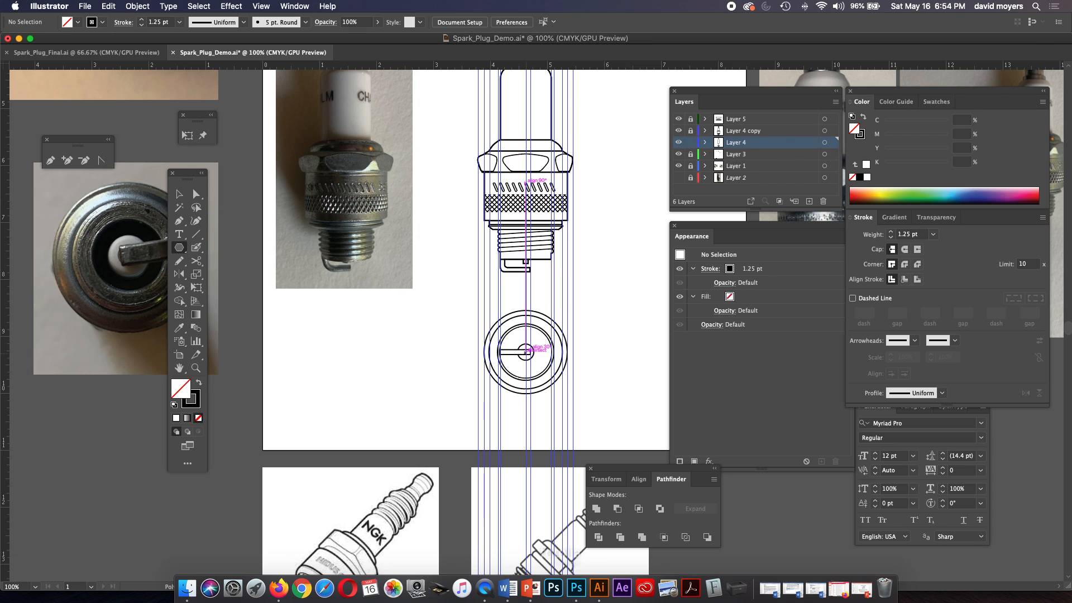
{"action": "key", "text": "z"}
{"action": "left_click", "coordinate": [562, 421]}
{"action": "left_click", "coordinate": [541, 409]}
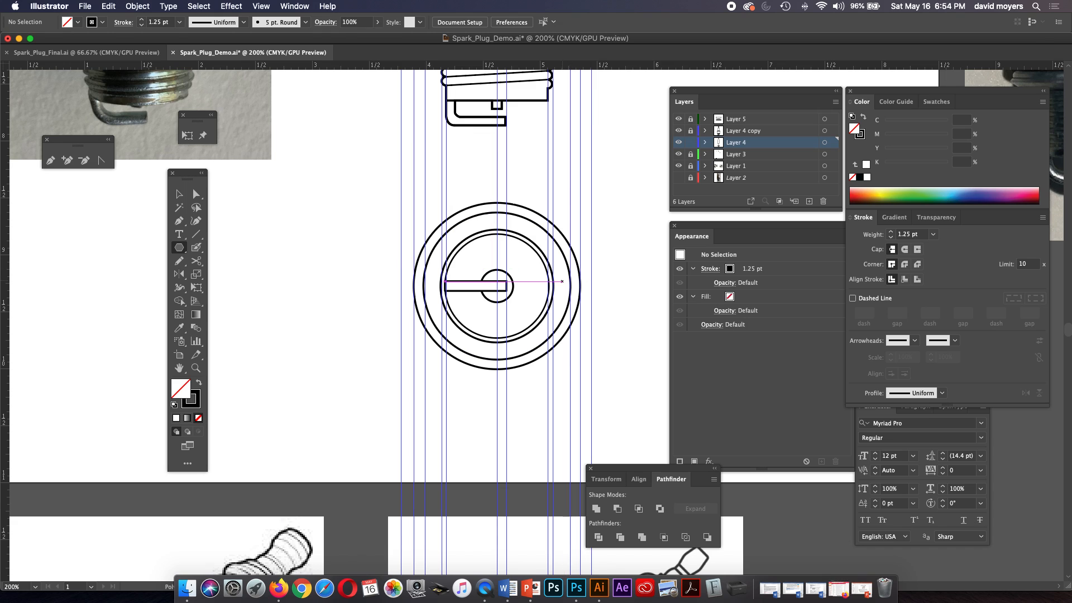
{"action": "left_click_drag", "start_coordinate": [497, 286], "coordinate": [426, 349]}
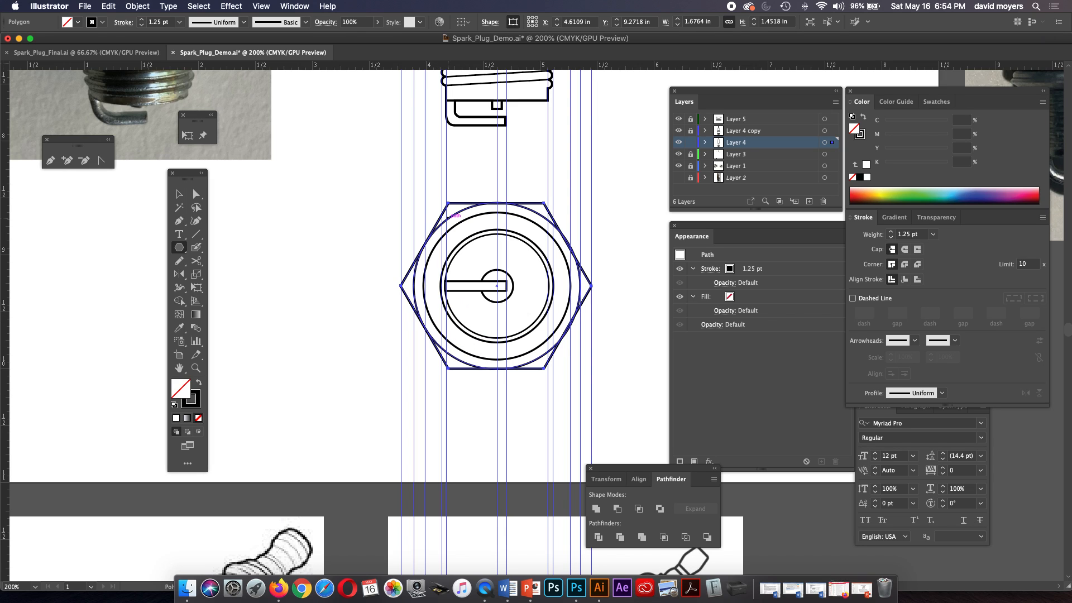
{"action": "key", "text": "a"}
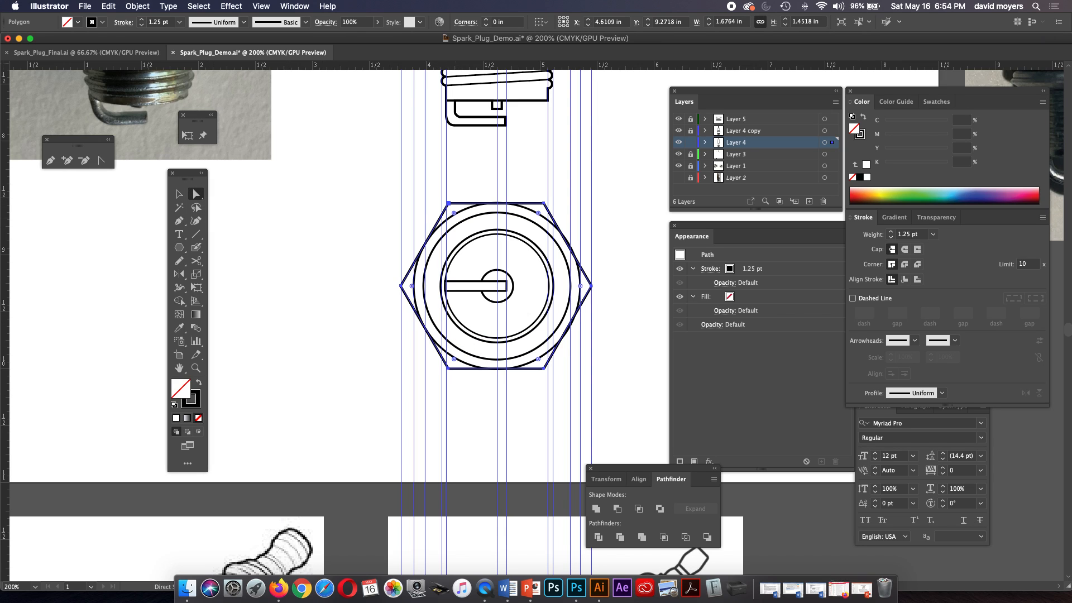
{"action": "left_click_drag", "start_coordinate": [454, 212], "coordinate": [458, 218]}
Switch to Spark_Plug_Final.ai and hide the guides.
{"action": "left_click", "coordinate": [84, 52]}
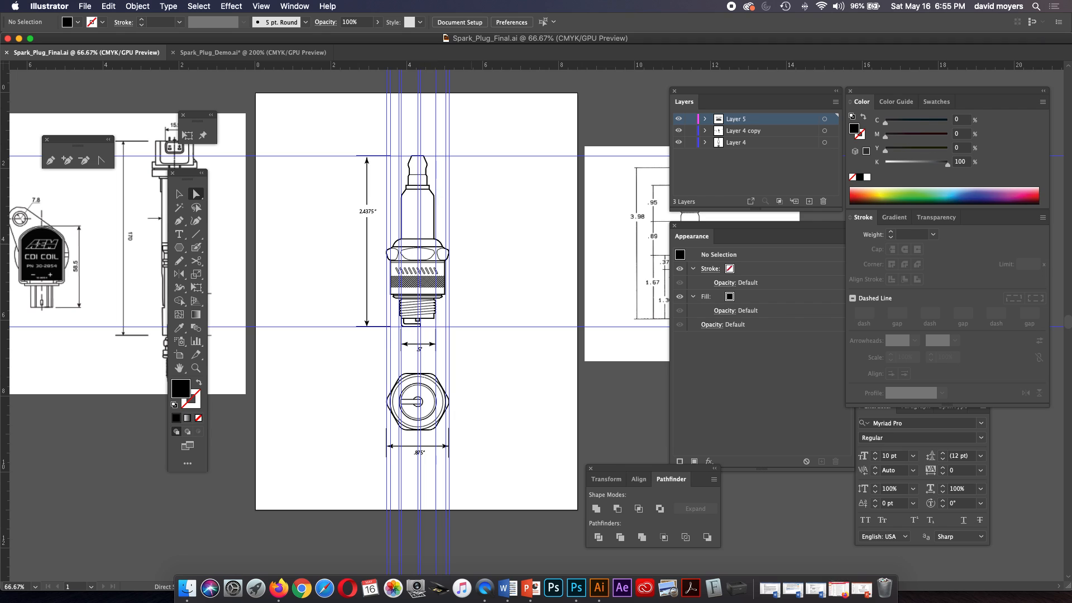
{"action": "key", "text": "space"}
{"action": "left_click_drag", "start_coordinate": [472, 312], "coordinate": [490, 305]}
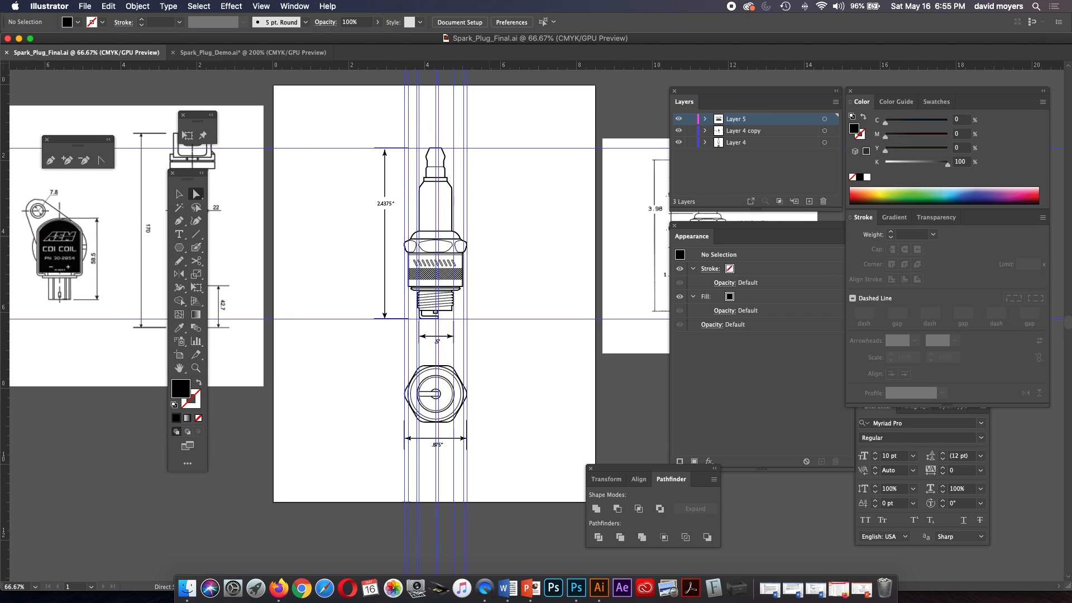
{"action": "key", "text": "super"}
{"action": "key", "text": "super+semicolon"}
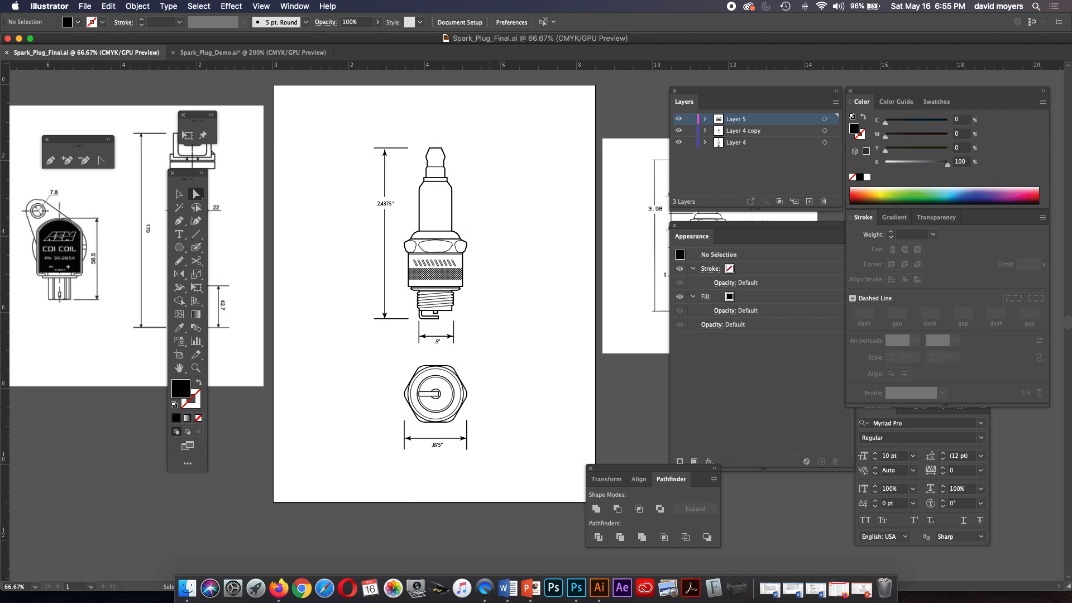
Examine the dimension lines and labels on the finished spark plug and on the reference drawings at both sides.
{"action": "key", "text": "z"}
{"action": "left_click", "coordinate": [307, 209]}
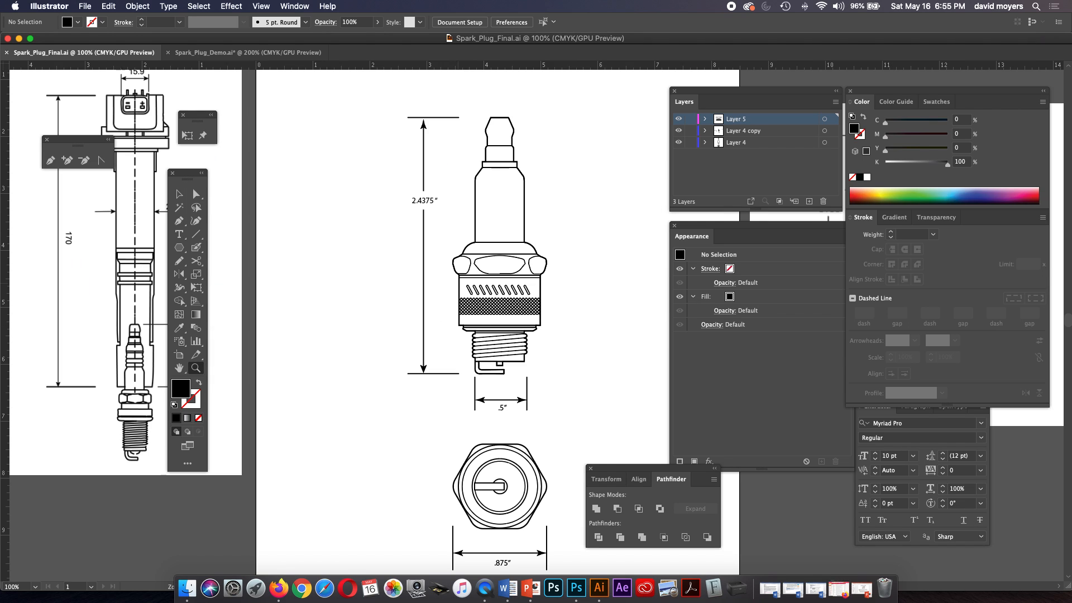
{"action": "left_click_drag", "start_coordinate": [379, 332], "coordinate": [346, 317]}
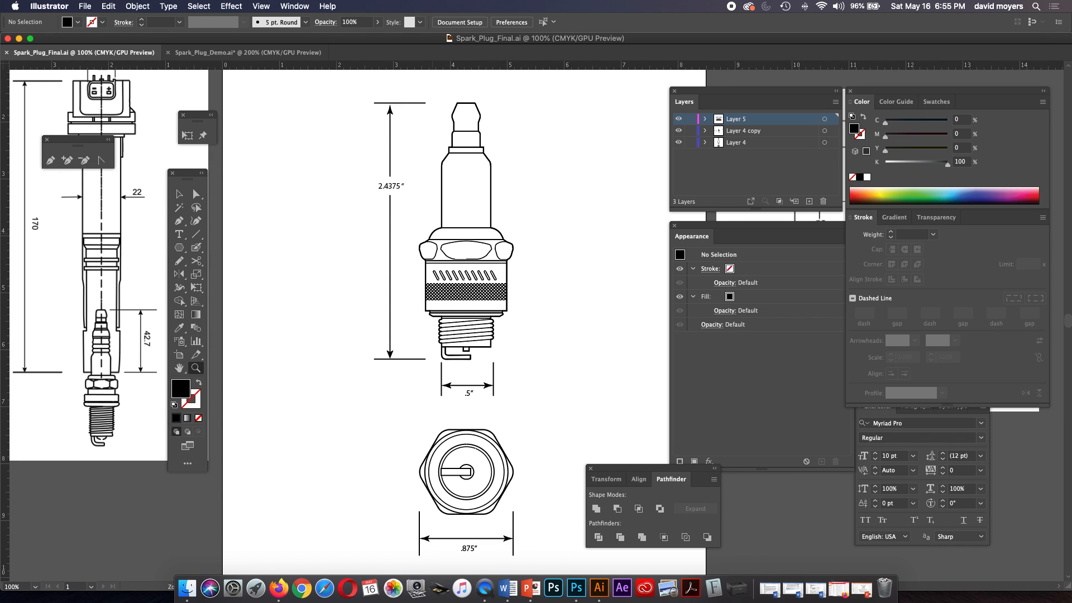
{"action": "key", "text": "super+minus"}
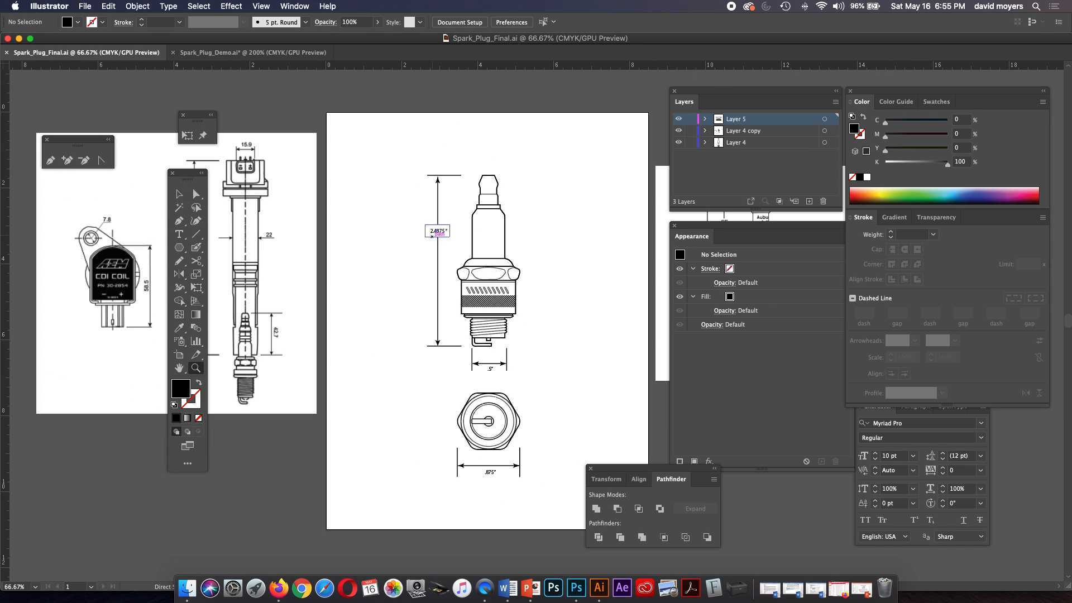
{"action": "left_click_drag", "start_coordinate": [310, 294], "coordinate": [430, 298]}
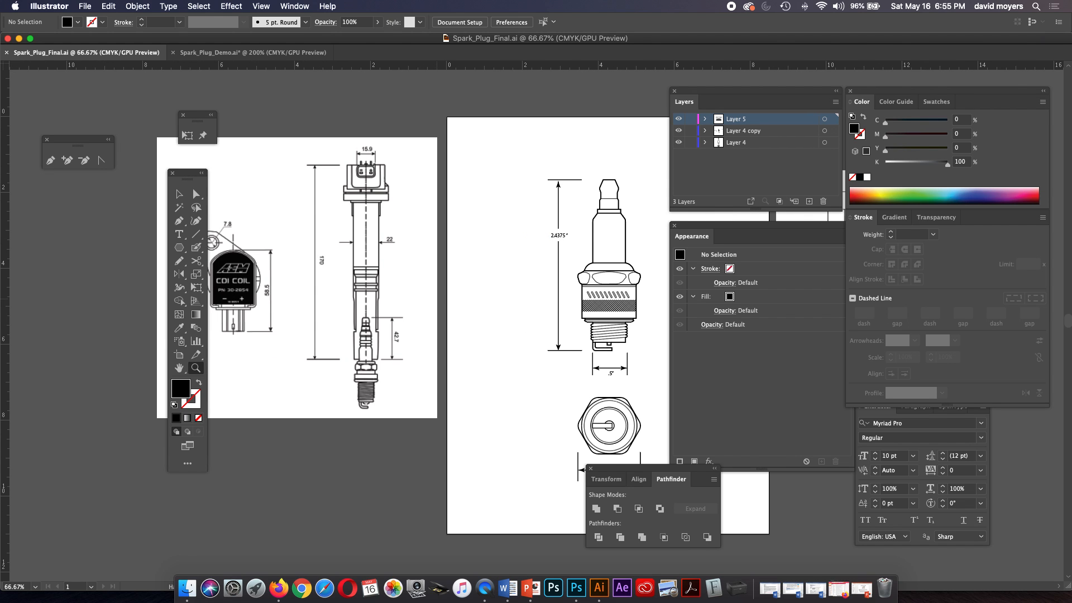
{"action": "left_click_drag", "start_coordinate": [498, 300], "coordinate": [335, 295]}
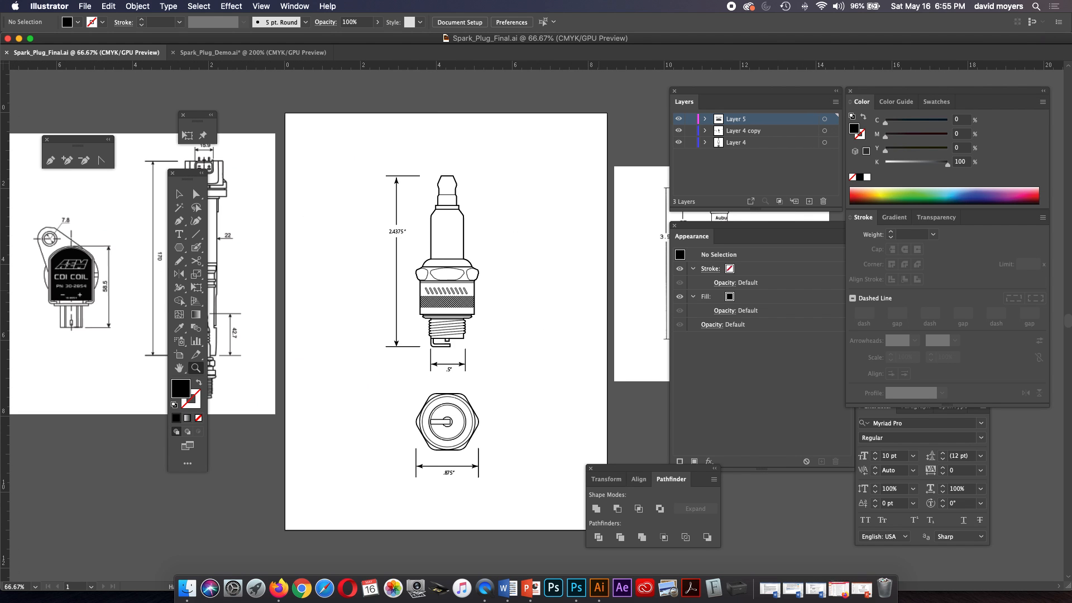
{"action": "left_click_drag", "start_coordinate": [599, 291], "coordinate": [480, 293]}
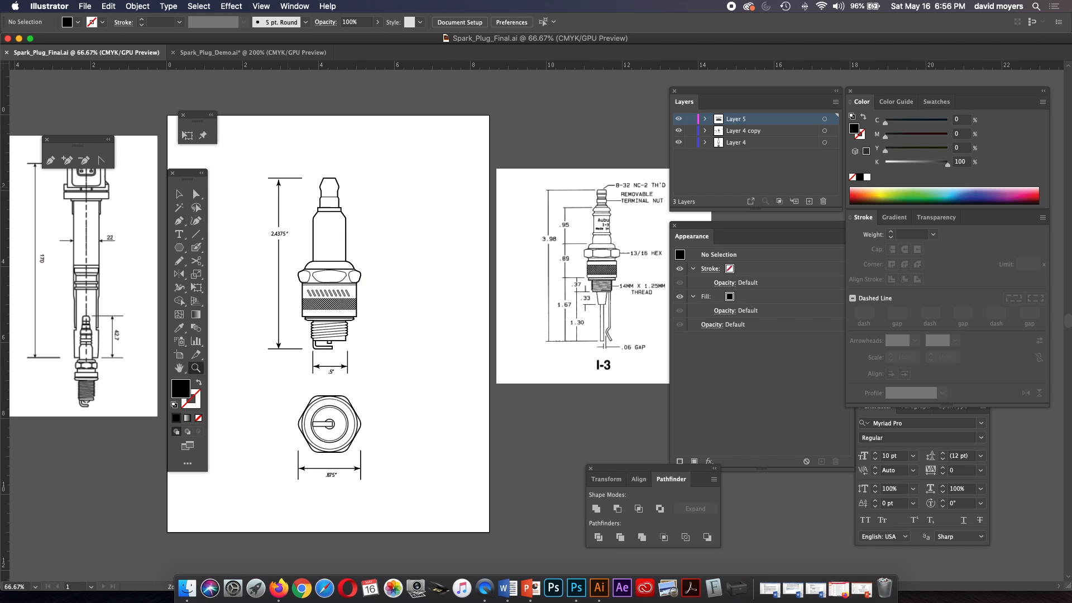
Draw a vertical line about 4.69 in long beside the finished spark plug and give it a solid black stroke.
{"action": "left_click", "coordinate": [195, 234]}
{"action": "left_click_drag", "start_coordinate": [438, 189], "coordinate": [437, 367]}
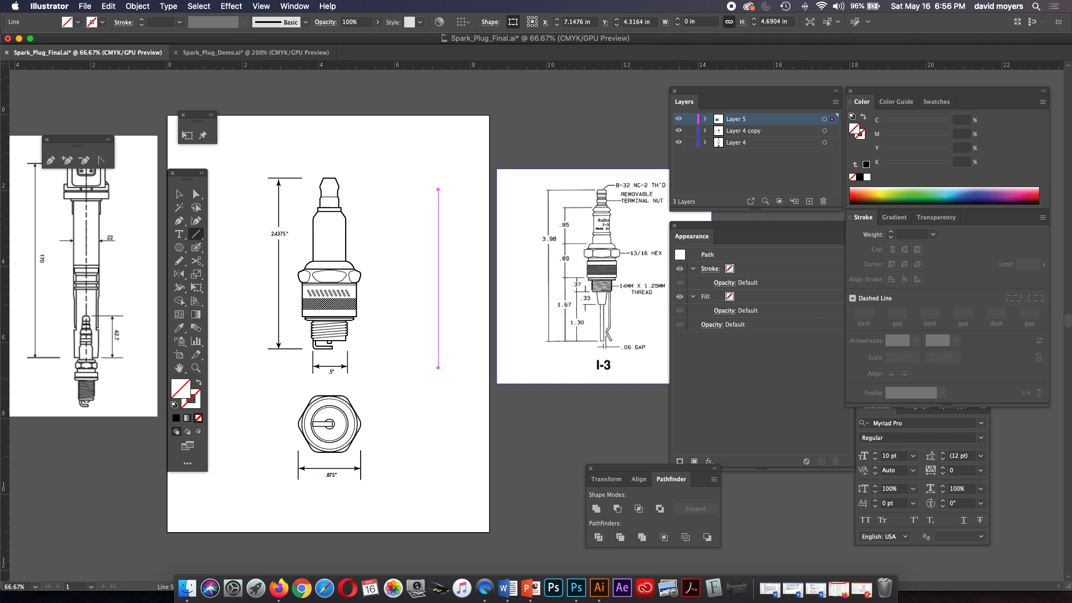
{"action": "left_click", "coordinate": [196, 403]}
{"action": "left_click", "coordinate": [176, 418]}
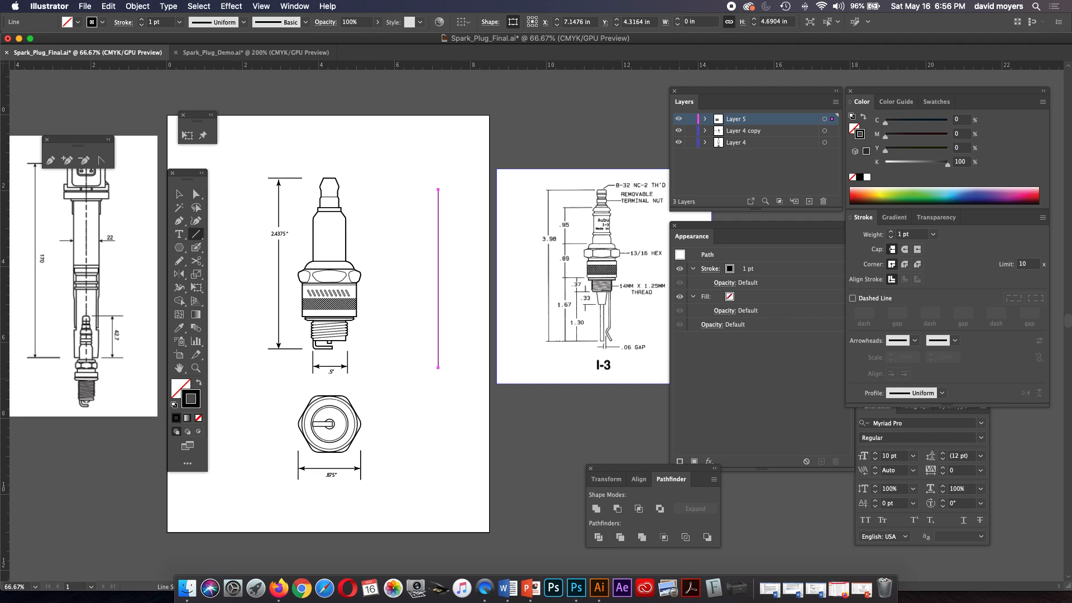
Add arrowheads to both ends of the vertical line beside the spark plug, Arrow 3 at its start and Arrow 2 at its end.
{"action": "left_click", "coordinate": [1042, 217]}
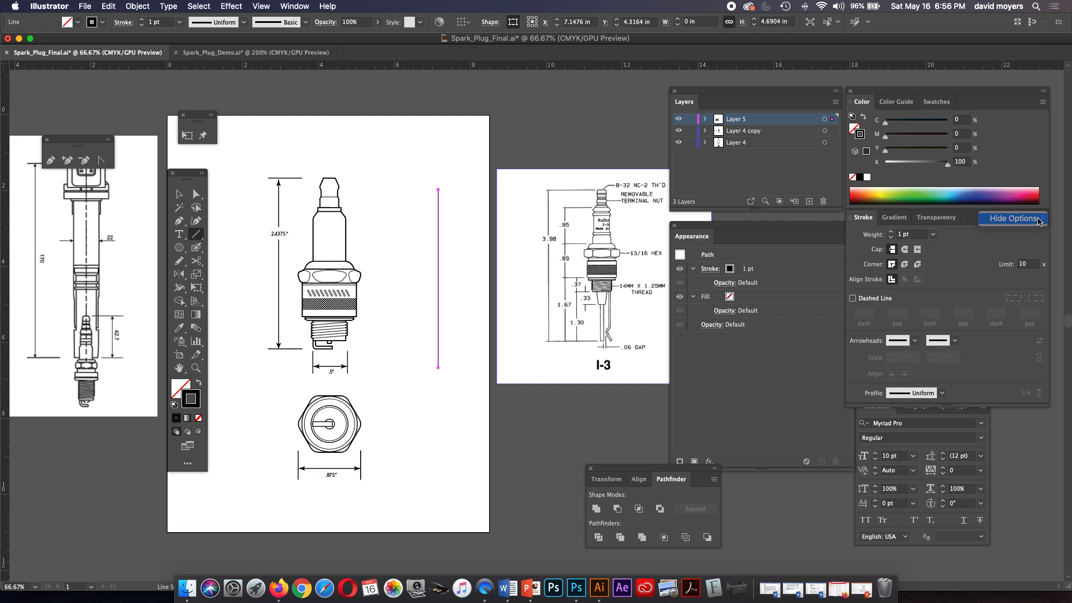
{"action": "left_click", "coordinate": [1038, 221]}
{"action": "left_click", "coordinate": [1041, 219]}
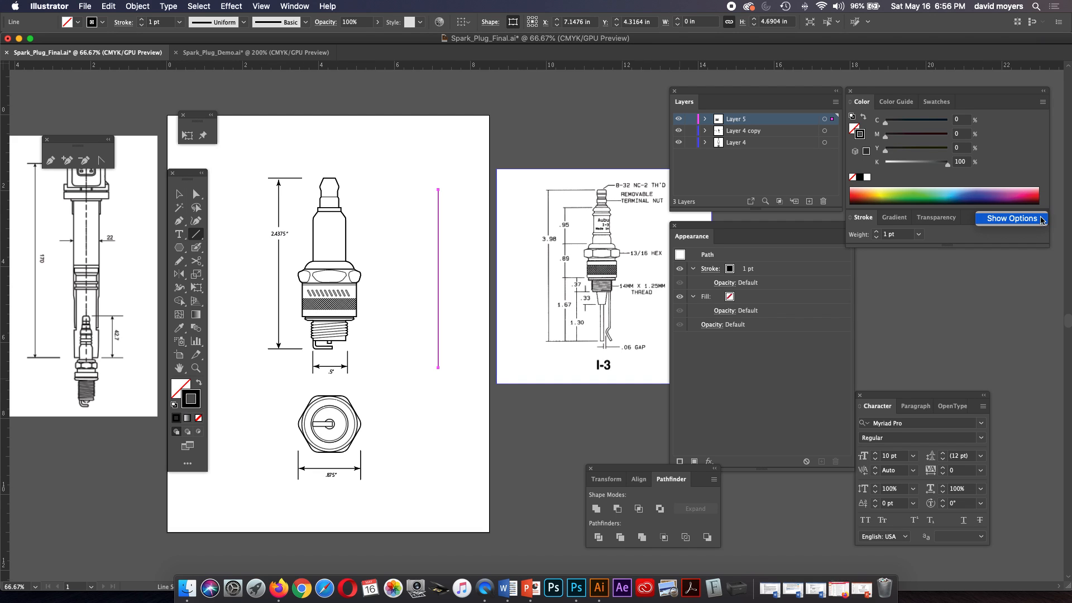
{"action": "left_click", "coordinate": [1040, 218]}
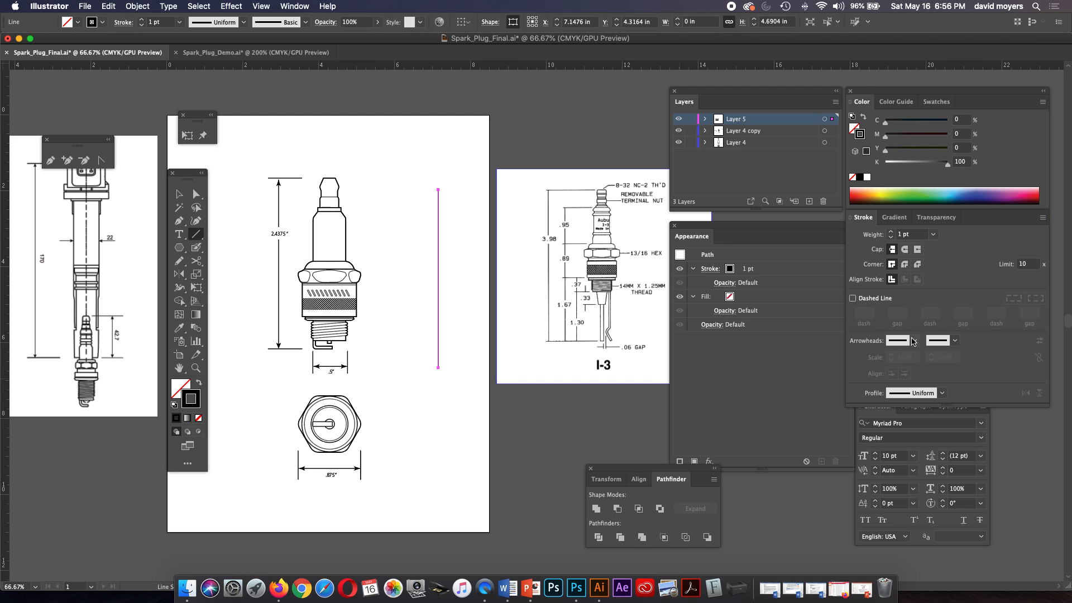
{"action": "left_click", "coordinate": [914, 340]}
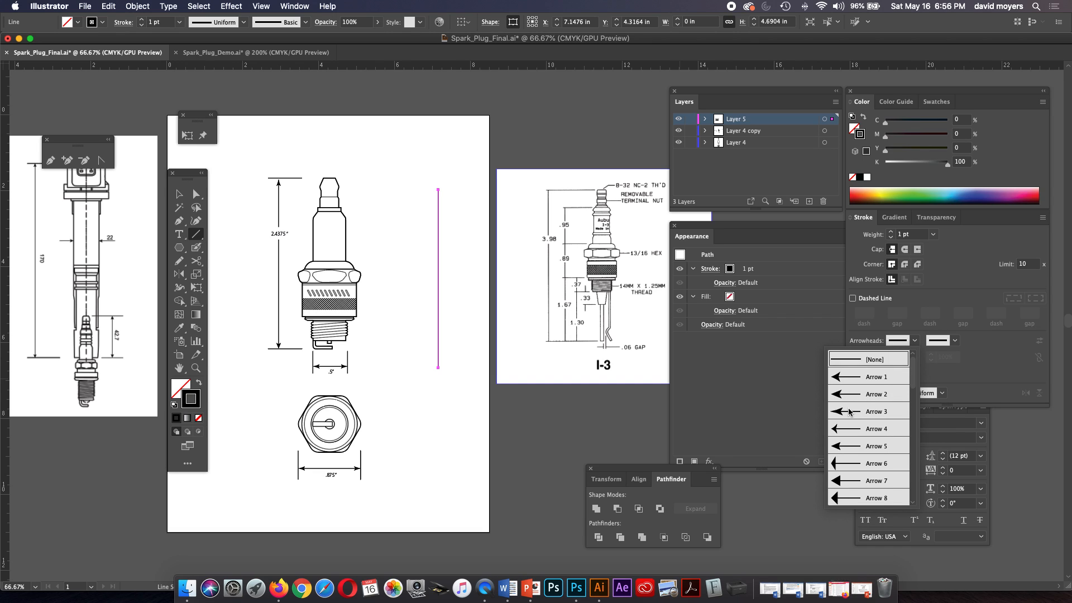
{"action": "left_click", "coordinate": [849, 412]}
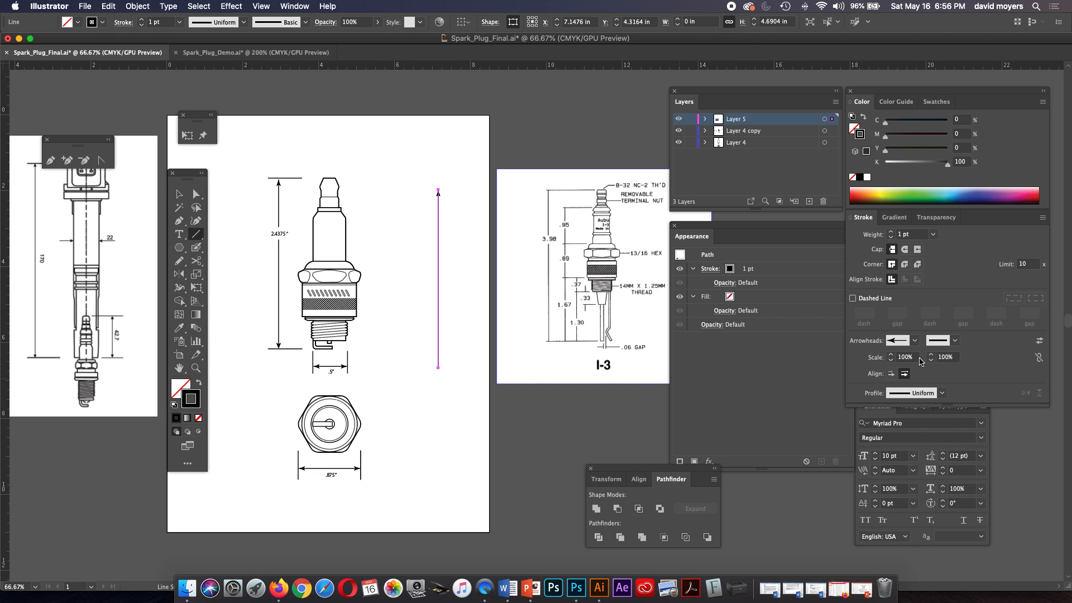
{"action": "left_click", "coordinate": [954, 341]}
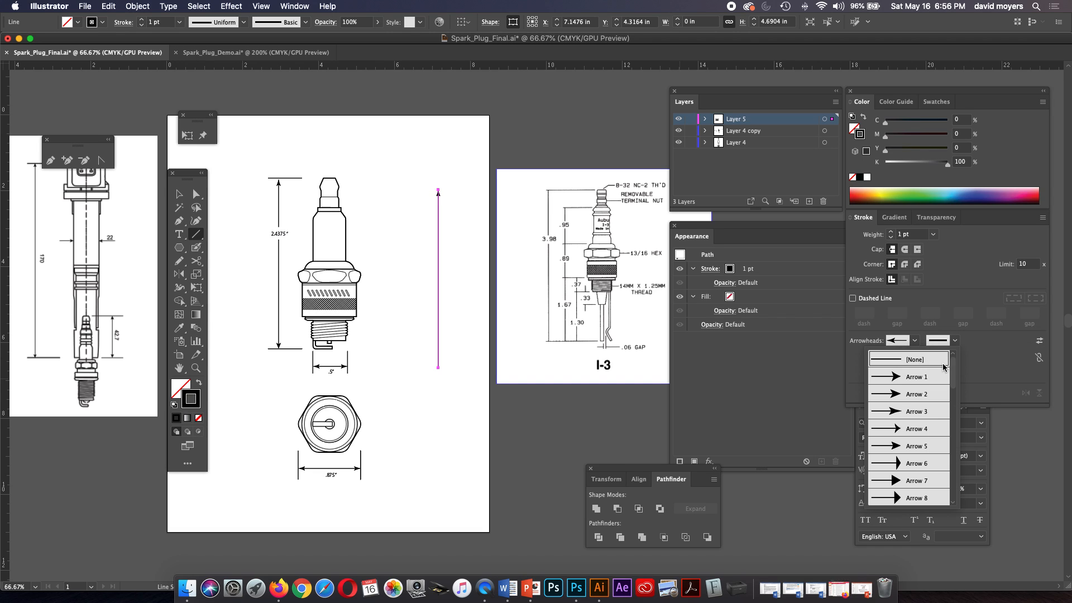
{"action": "left_click", "coordinate": [919, 397]}
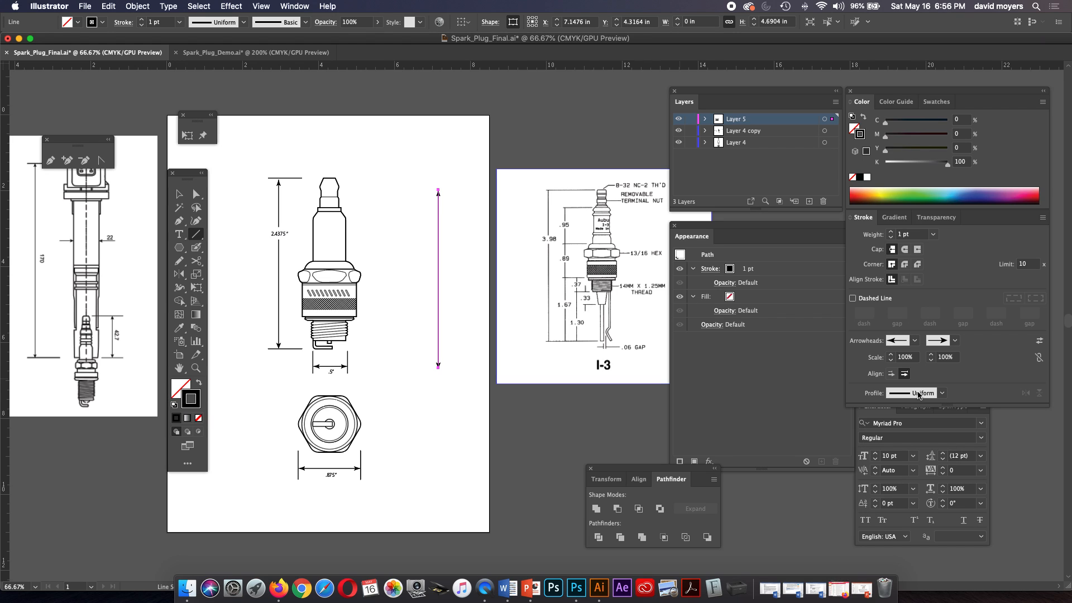
{"action": "left_click", "coordinate": [180, 193]}
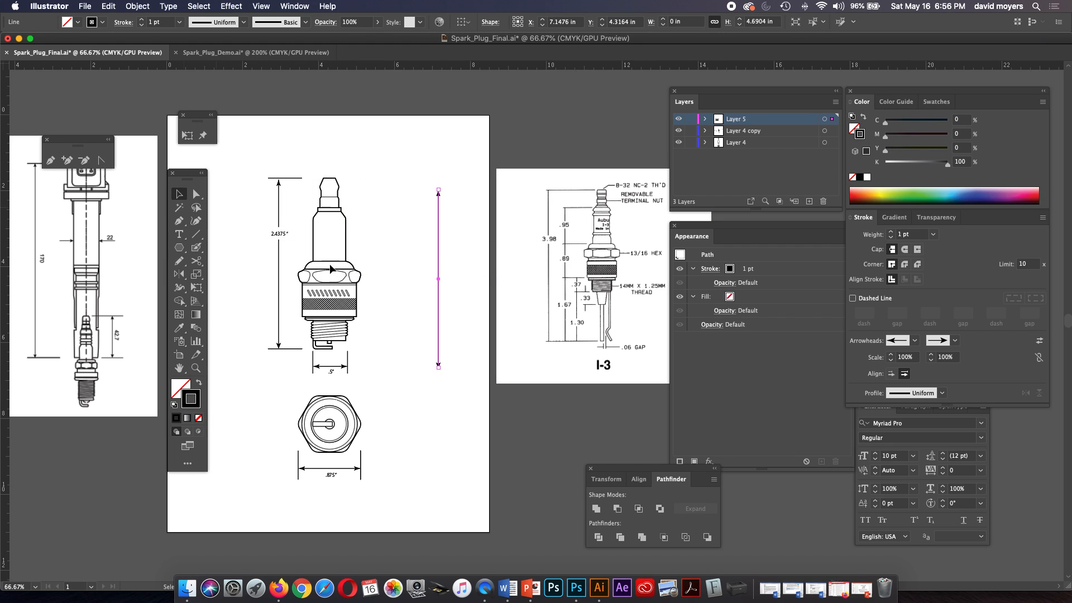
{"action": "left_click", "coordinate": [410, 289]}
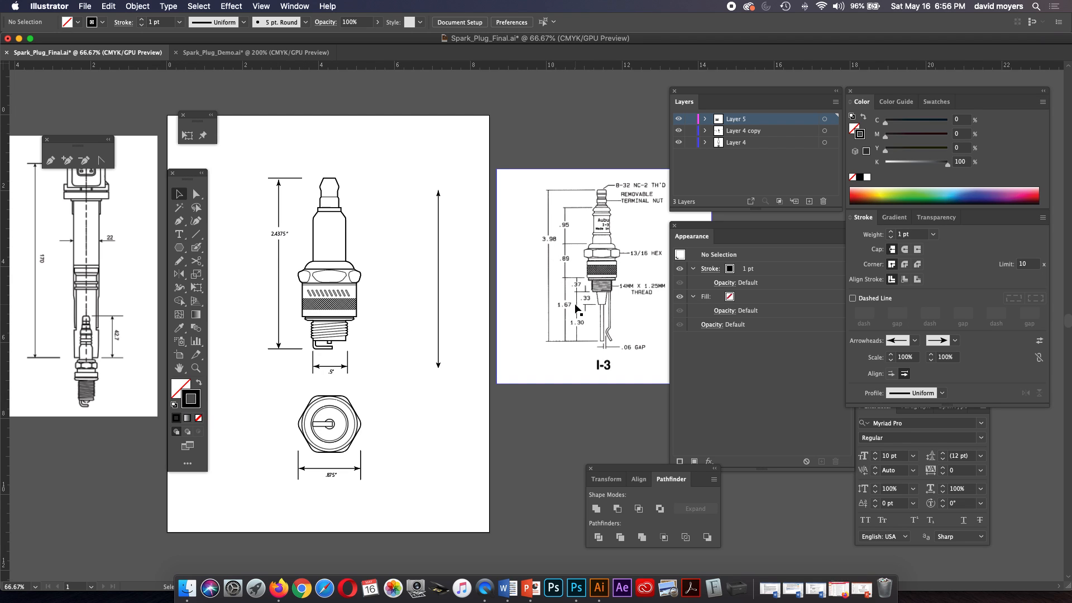
Inspect the spark plug's height dimension line and the white rectangle without a stroke behind its 2.4375" label.
{"action": "left_click_drag", "start_coordinate": [237, 268], "coordinate": [405, 281]}
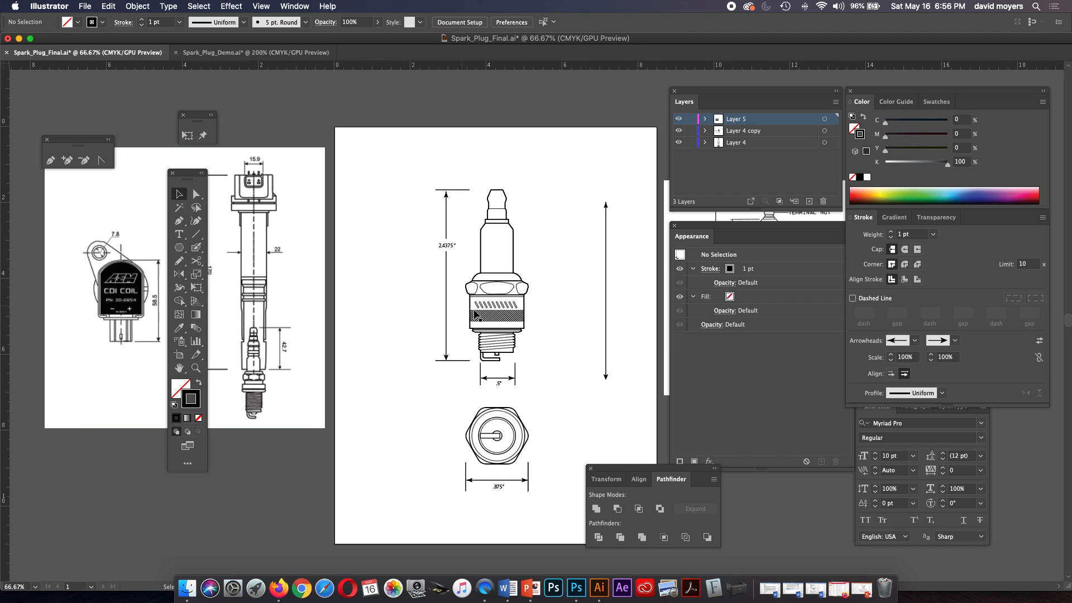
{"action": "left_click", "coordinate": [446, 301]}
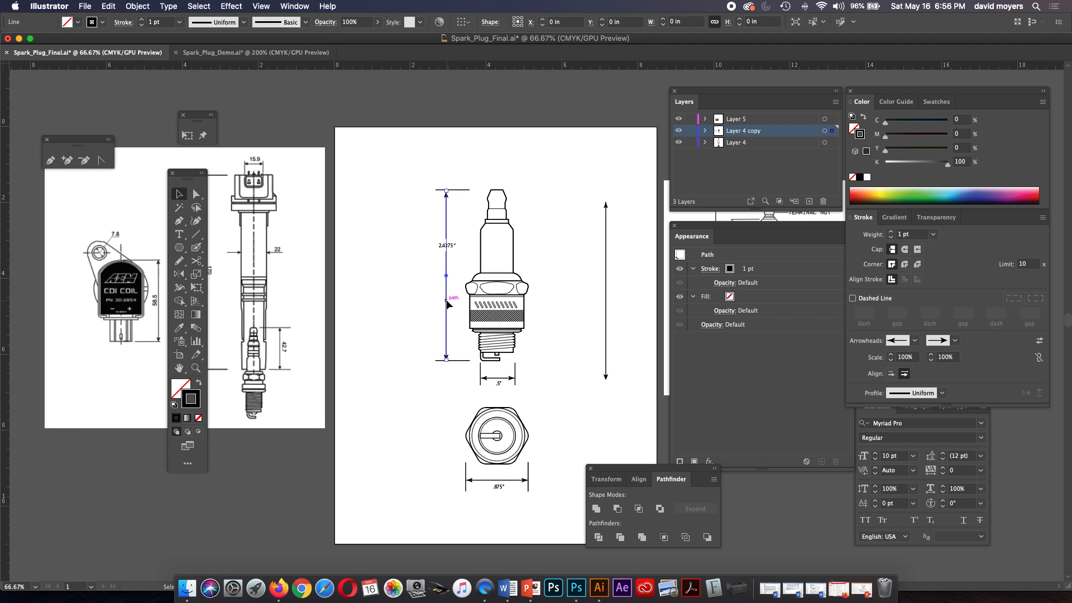
{"action": "key", "text": "z"}
{"action": "left_click", "coordinate": [456, 288]}
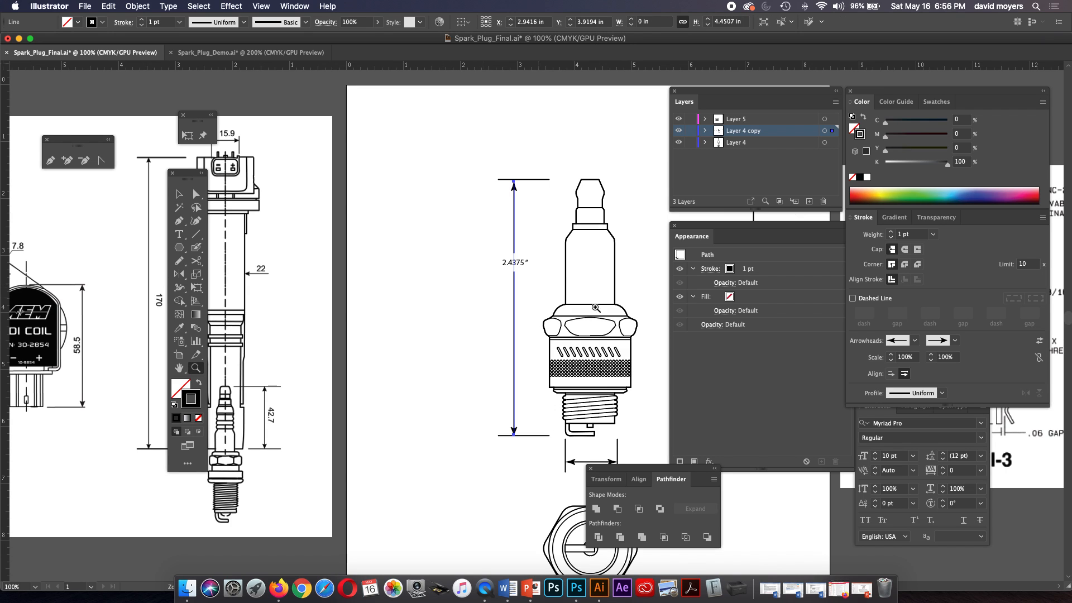
{"action": "left_click", "coordinate": [511, 263]}
{"action": "left_click", "coordinate": [546, 301]}
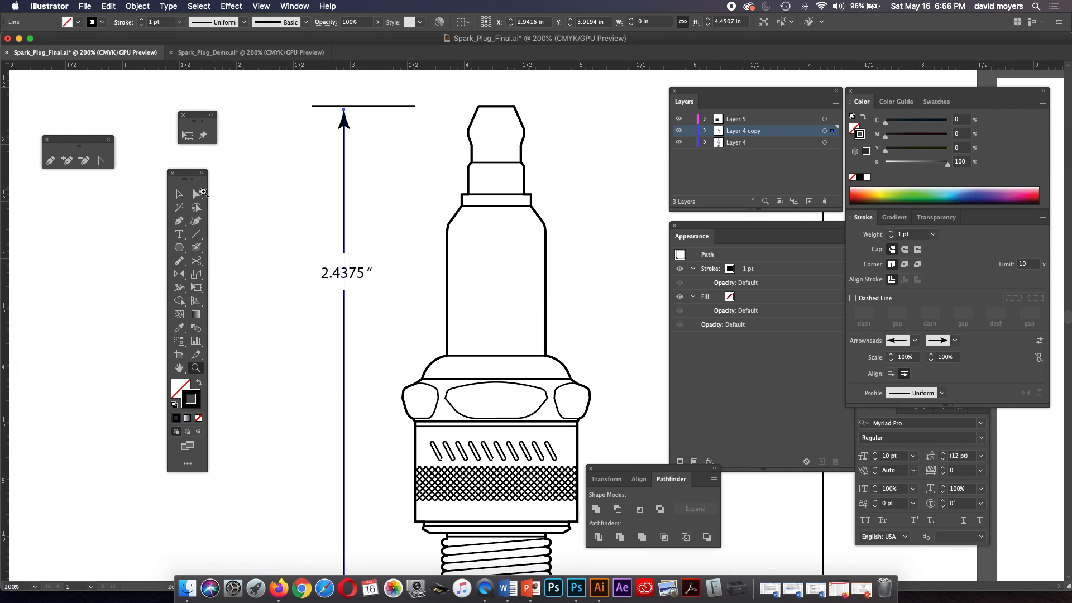
{"action": "key", "text": "v"}
{"action": "left_click", "coordinate": [238, 201]}
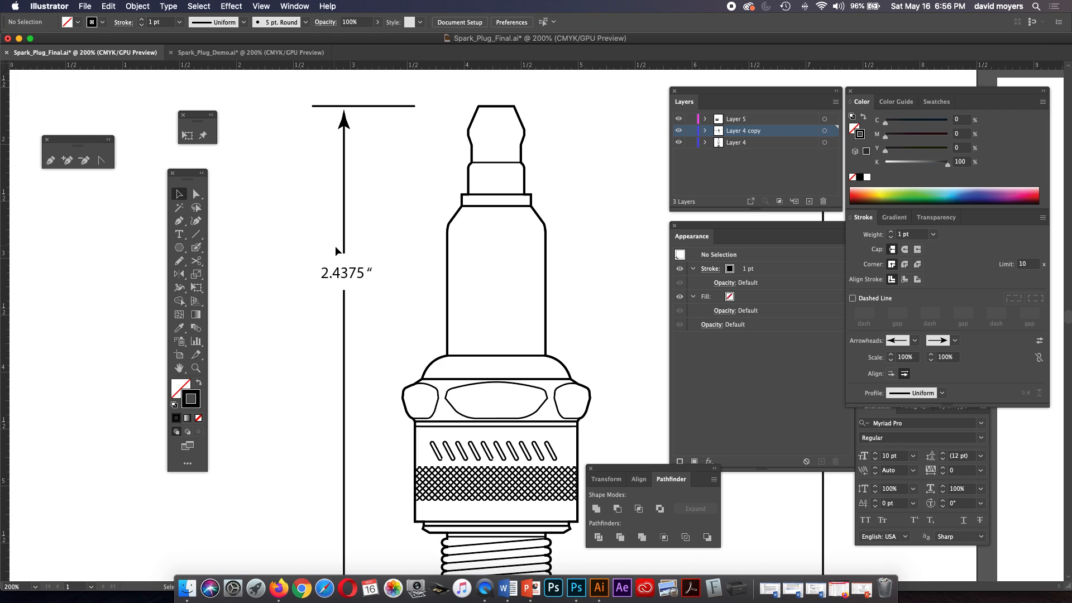
{"action": "left_click", "coordinate": [354, 267]}
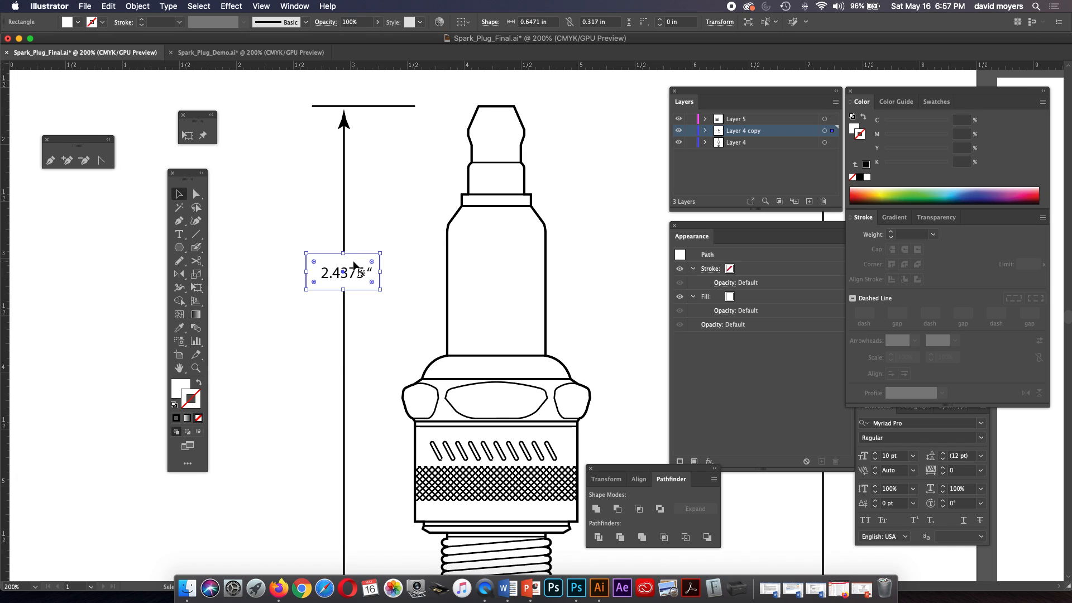
{"action": "left_click", "coordinate": [363, 237]}
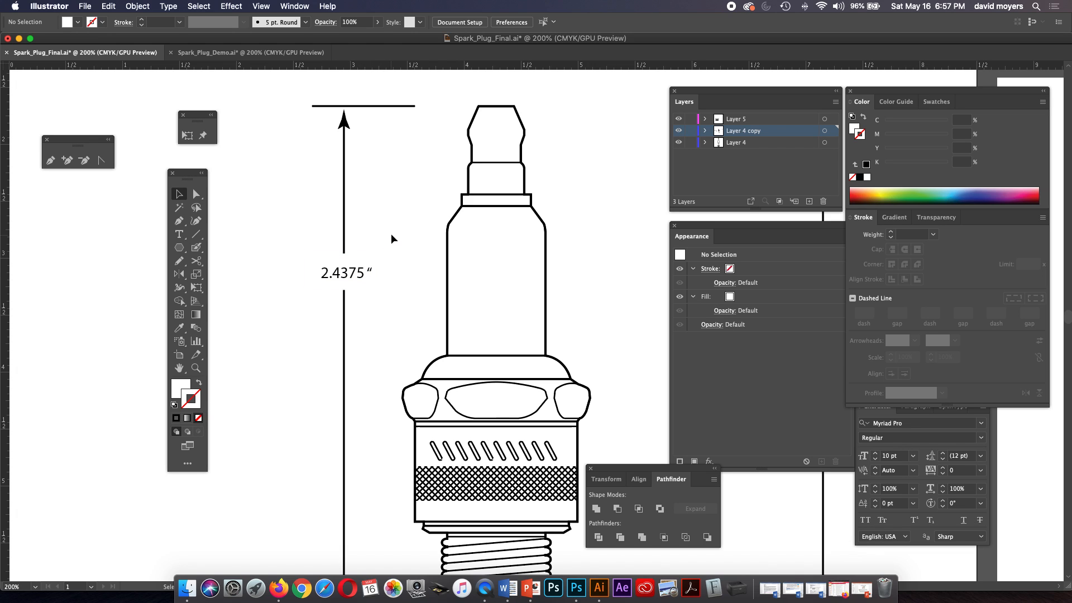
Examine the width dimensions beneath the threaded end and below the hexagonal end view.
{"action": "scroll", "coordinate": [391, 239], "scroll_direction": "down", "scroll_amount": 5}
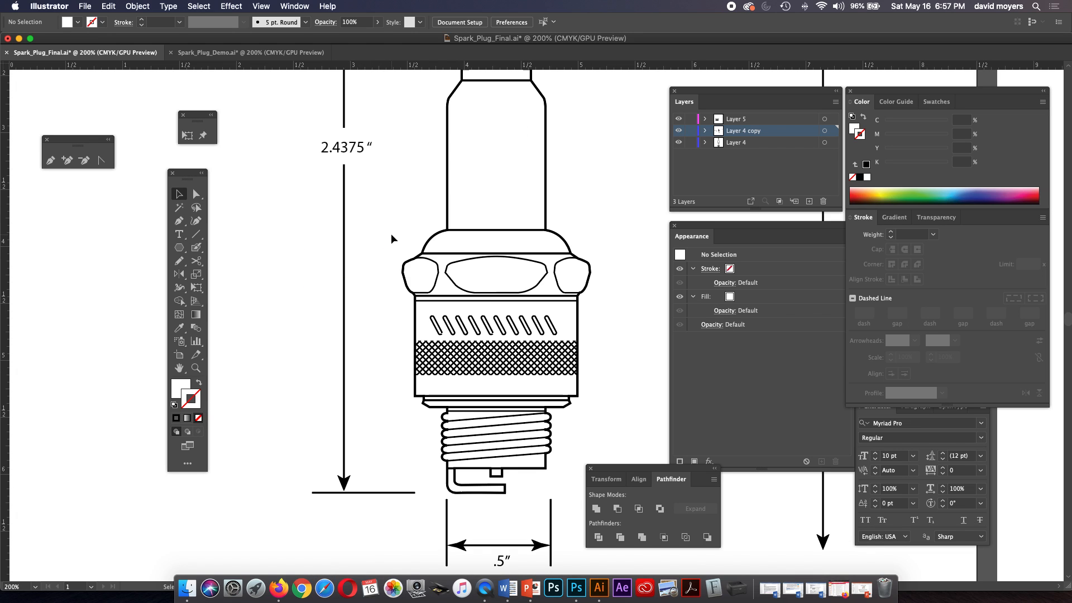
{"action": "scroll", "coordinate": [391, 234], "scroll_direction": "down", "scroll_amount": 3}
{"action": "scroll", "coordinate": [391, 233], "scroll_direction": "down", "scroll_amount": 3}
{"action": "scroll", "coordinate": [390, 233], "scroll_direction": "up", "scroll_amount": 3}
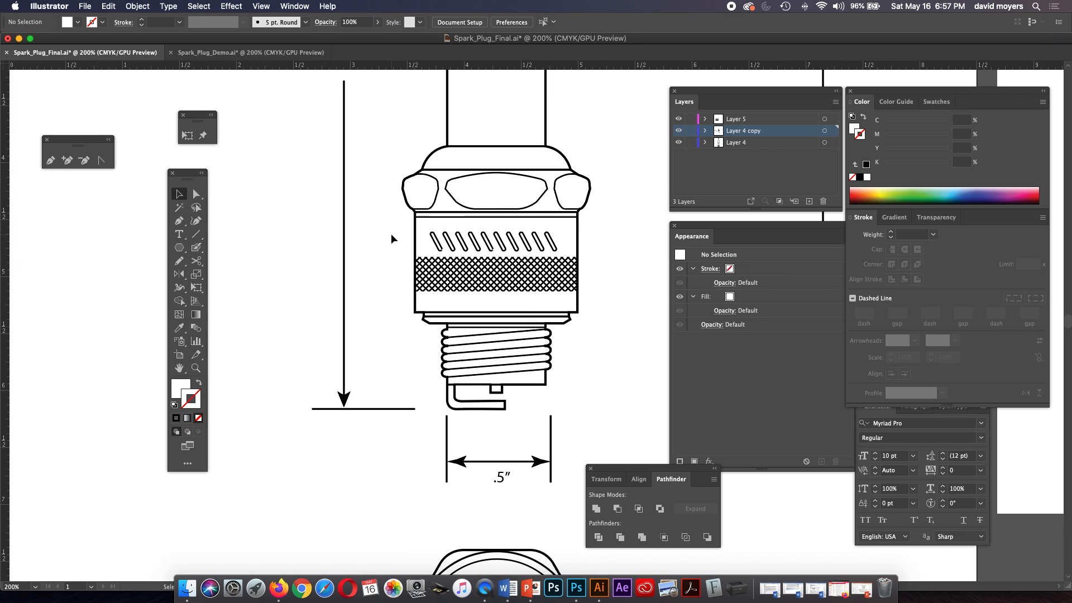
{"action": "scroll", "coordinate": [391, 235], "scroll_direction": "up", "scroll_amount": 6}
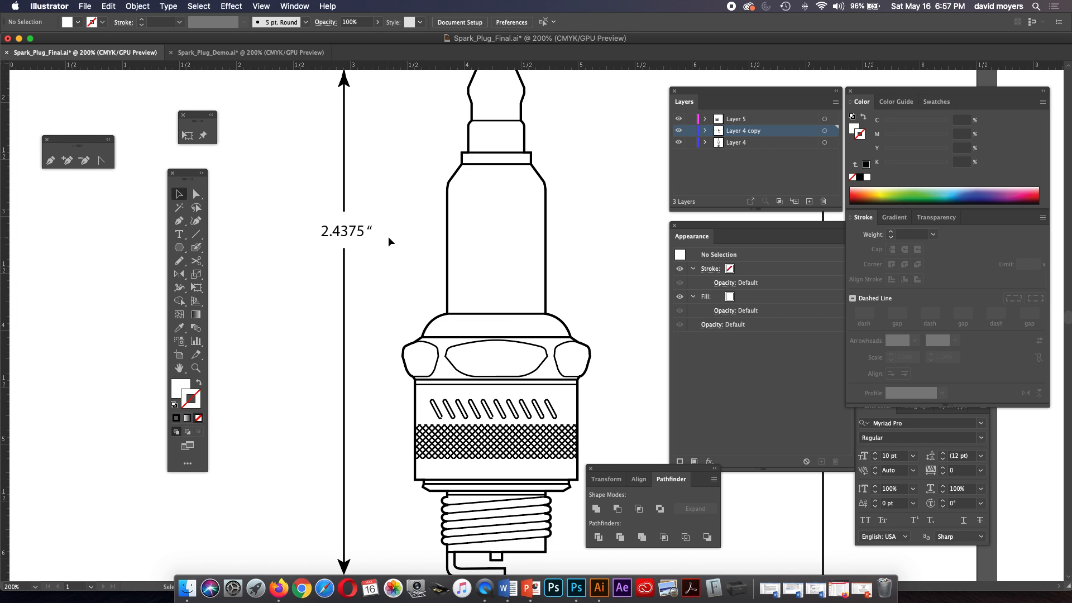
{"action": "scroll", "coordinate": [388, 241], "scroll_direction": "down", "scroll_amount": 10}
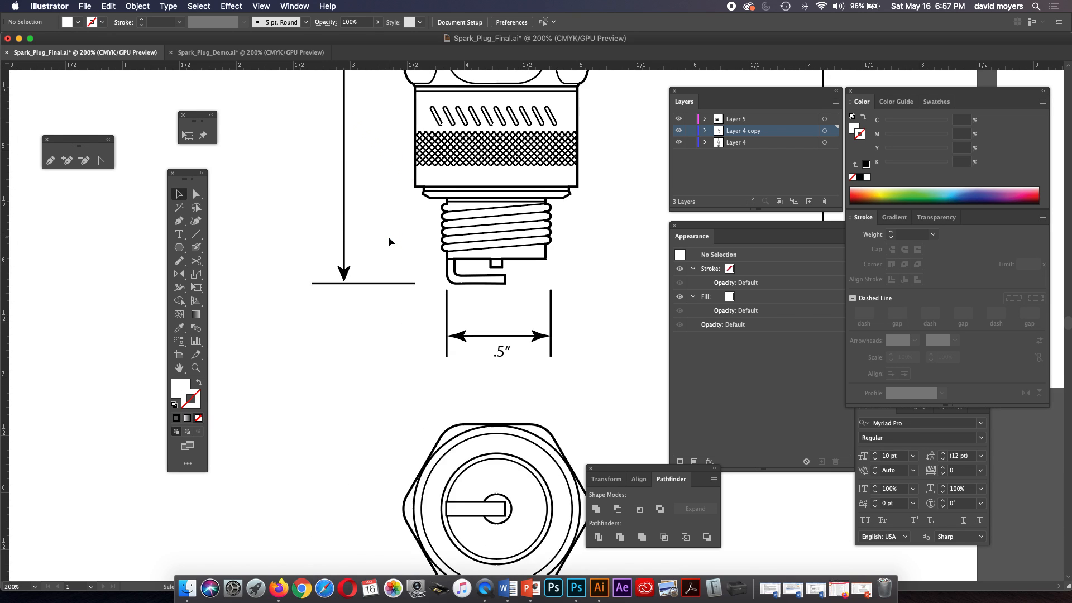
{"action": "scroll", "coordinate": [387, 236], "scroll_direction": "down", "scroll_amount": 6}
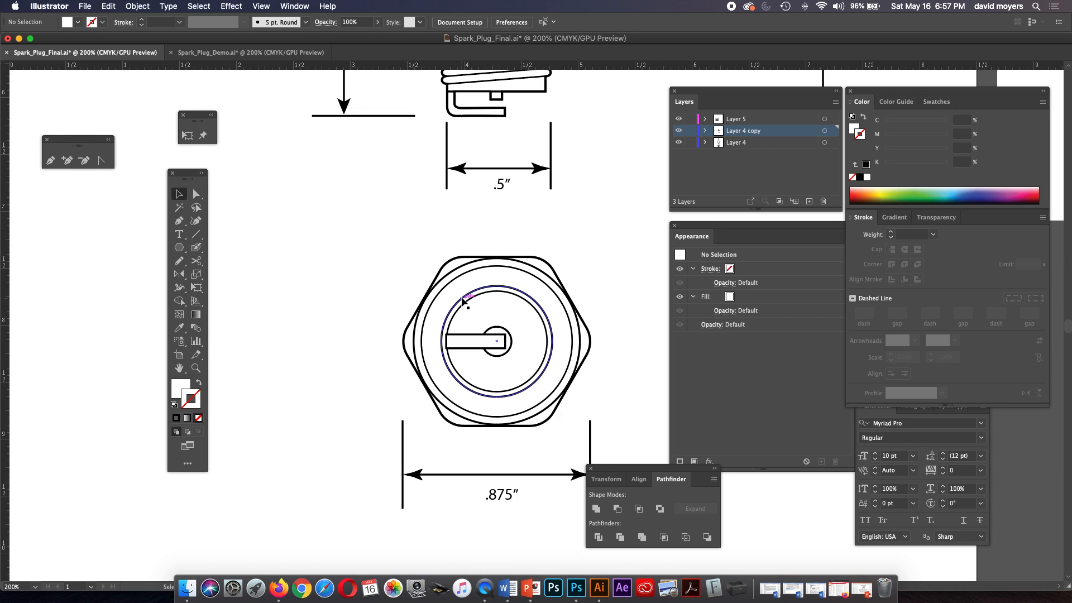
Switch to Firefox and review the Inch Fraction Calculator page from its conversion table up to the calculator field.
{"action": "left_click", "coordinate": [279, 589]}
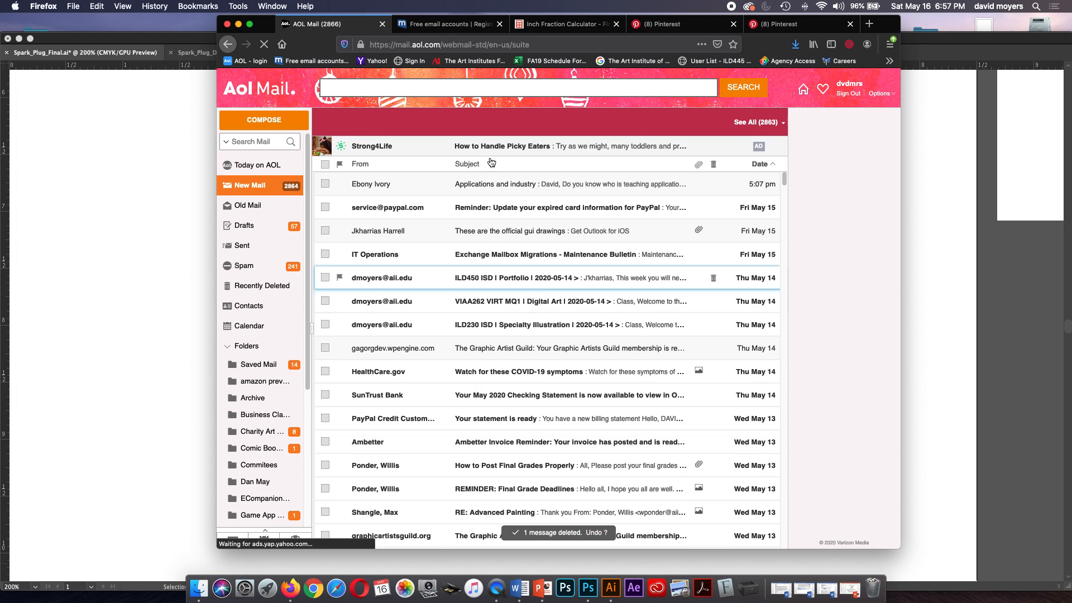
{"action": "left_click", "coordinate": [543, 24]}
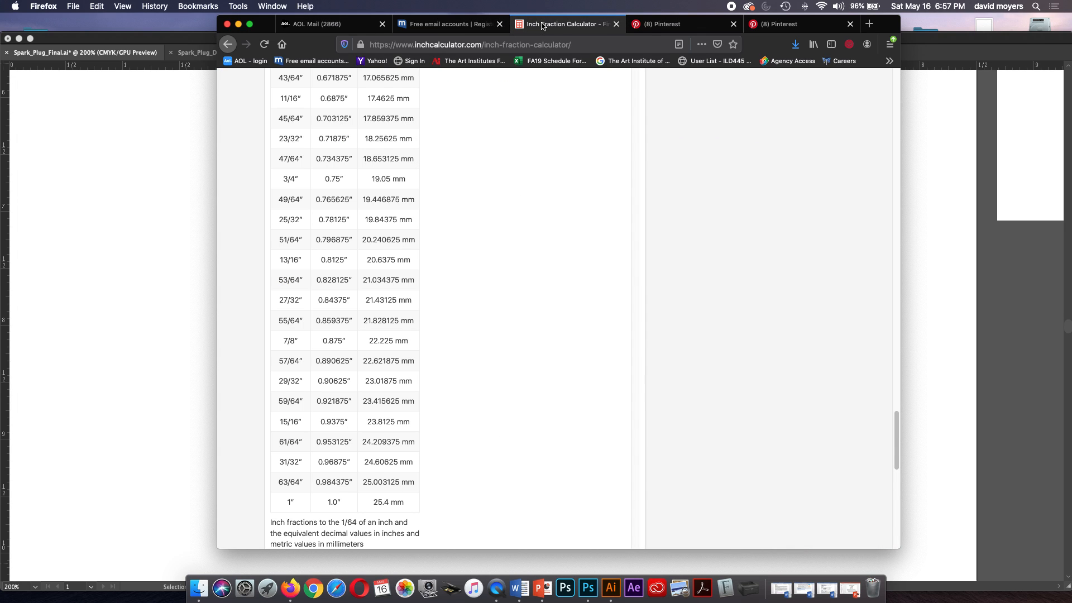
{"action": "scroll", "coordinate": [469, 206], "scroll_direction": "up", "scroll_amount": 10}
{"action": "scroll", "coordinate": [469, 206], "scroll_direction": "up", "scroll_amount": 12}
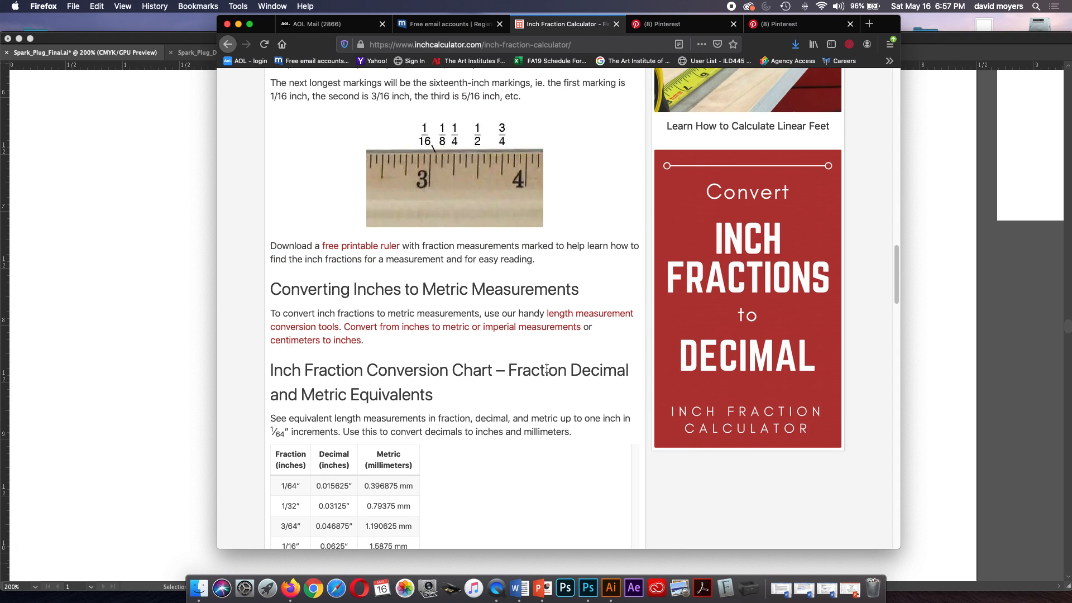
{"action": "scroll", "coordinate": [423, 365], "scroll_direction": "up", "scroll_amount": 15}
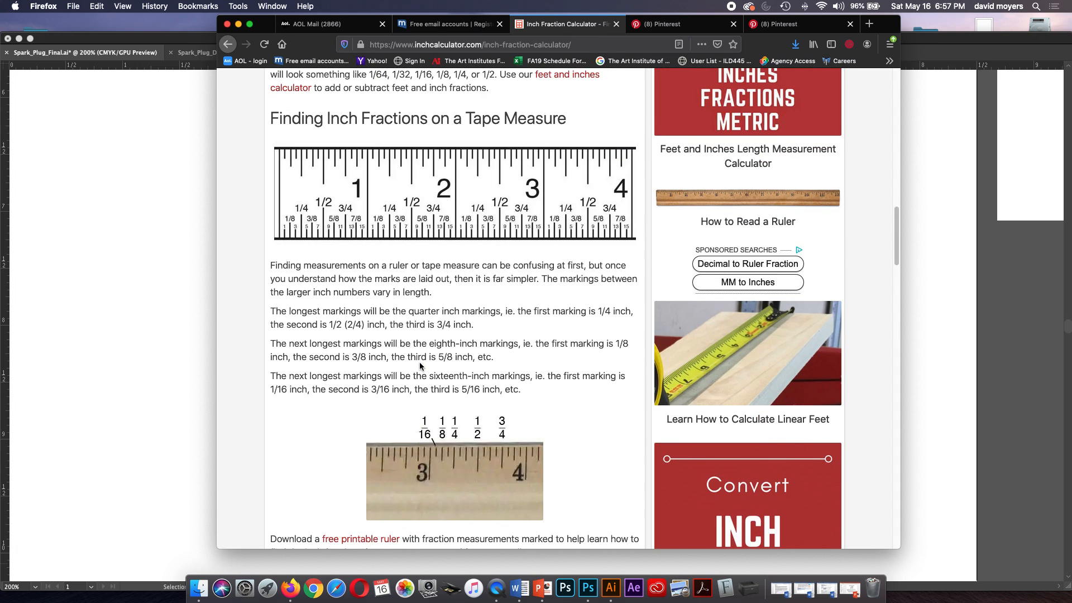
{"action": "scroll", "coordinate": [421, 367], "scroll_direction": "up", "scroll_amount": 10}
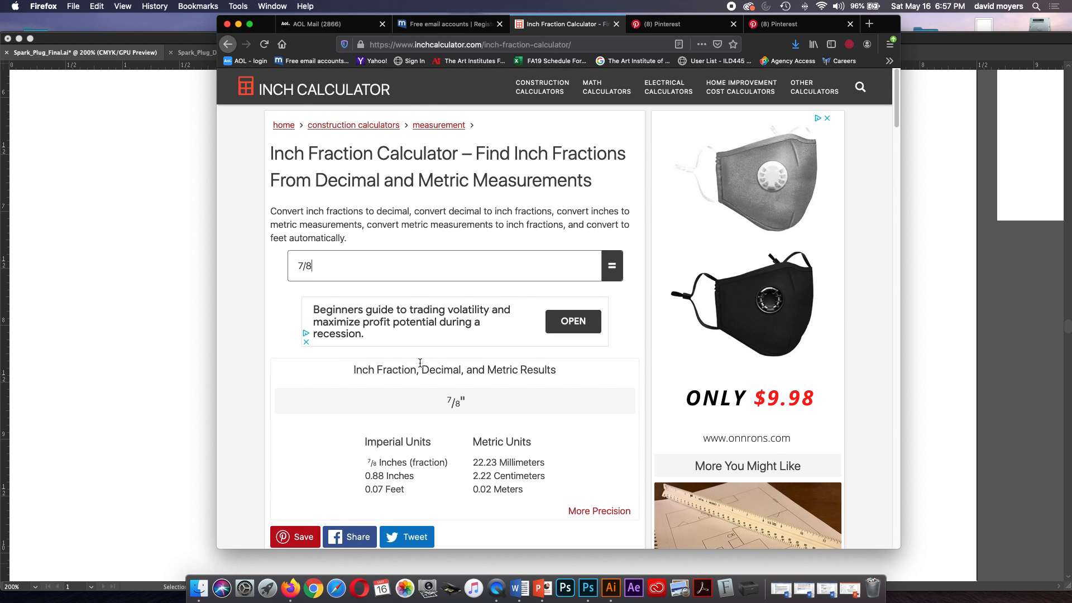
Go back to the Google results for inch to decimal conversion, reopen the Inch Fraction Calculator and examine its fraction-to-decimal charts.
{"action": "left_click", "coordinate": [227, 43]}
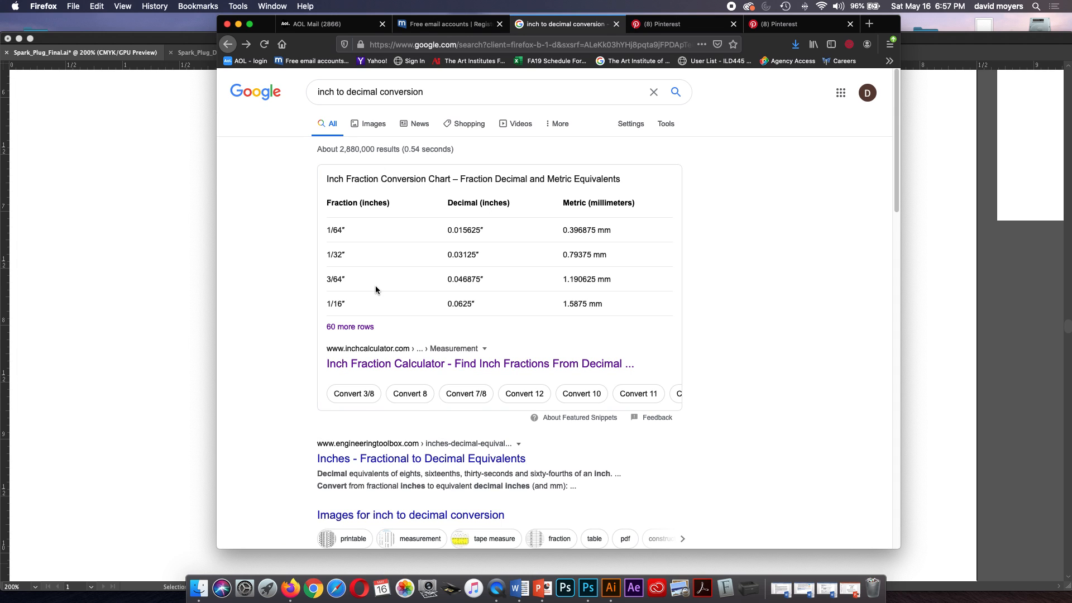
{"action": "left_click", "coordinate": [393, 364]}
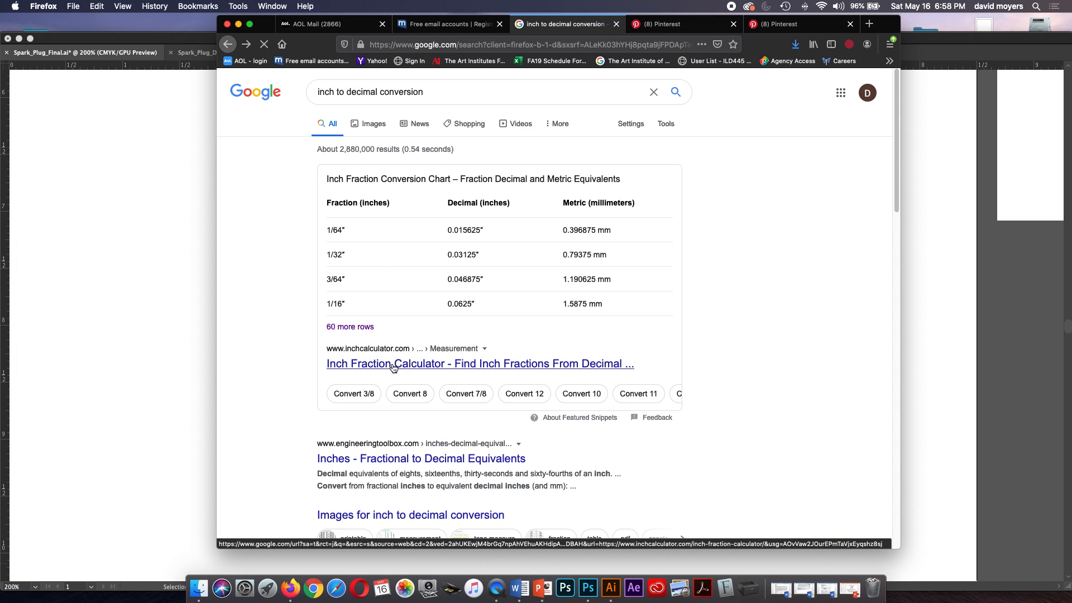
{"action": "scroll", "coordinate": [381, 365], "scroll_direction": "down", "scroll_amount": 5}
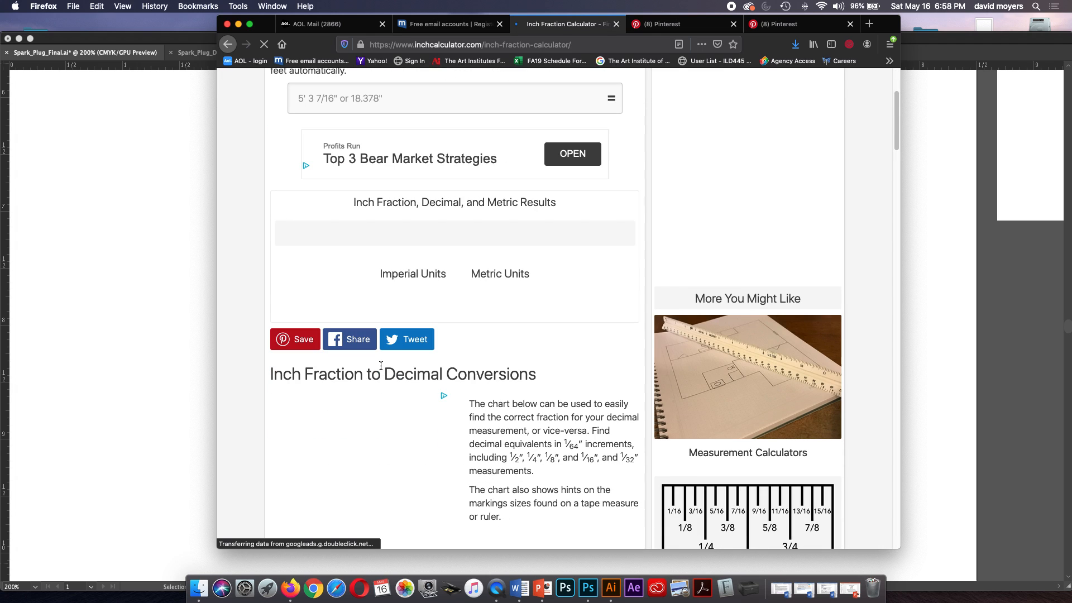
{"action": "scroll", "coordinate": [381, 366], "scroll_direction": "down", "scroll_amount": 8}
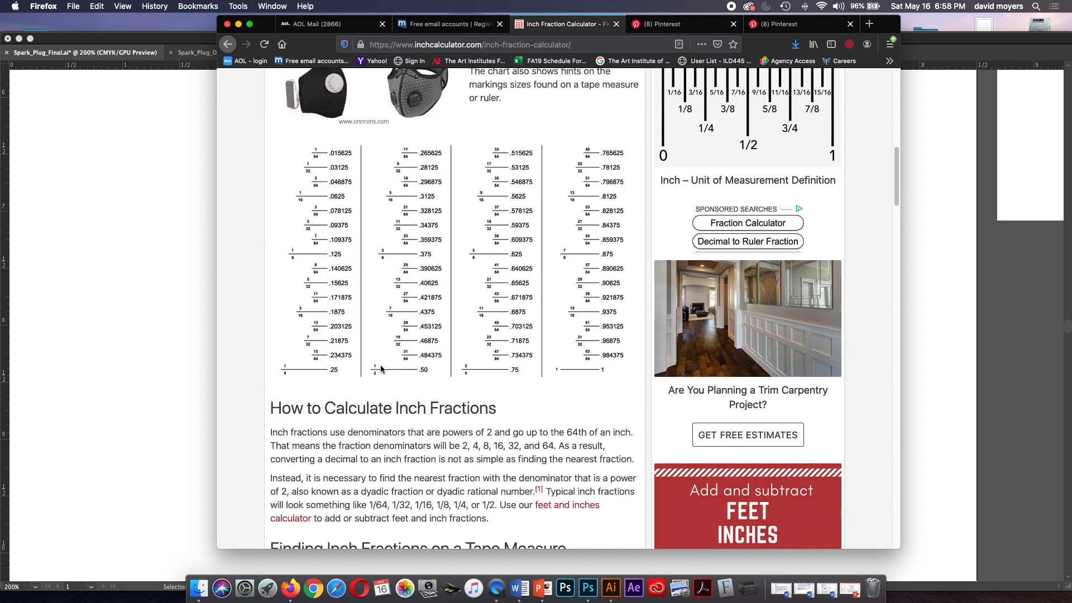
{"action": "scroll", "coordinate": [381, 365], "scroll_direction": "down", "scroll_amount": 9}
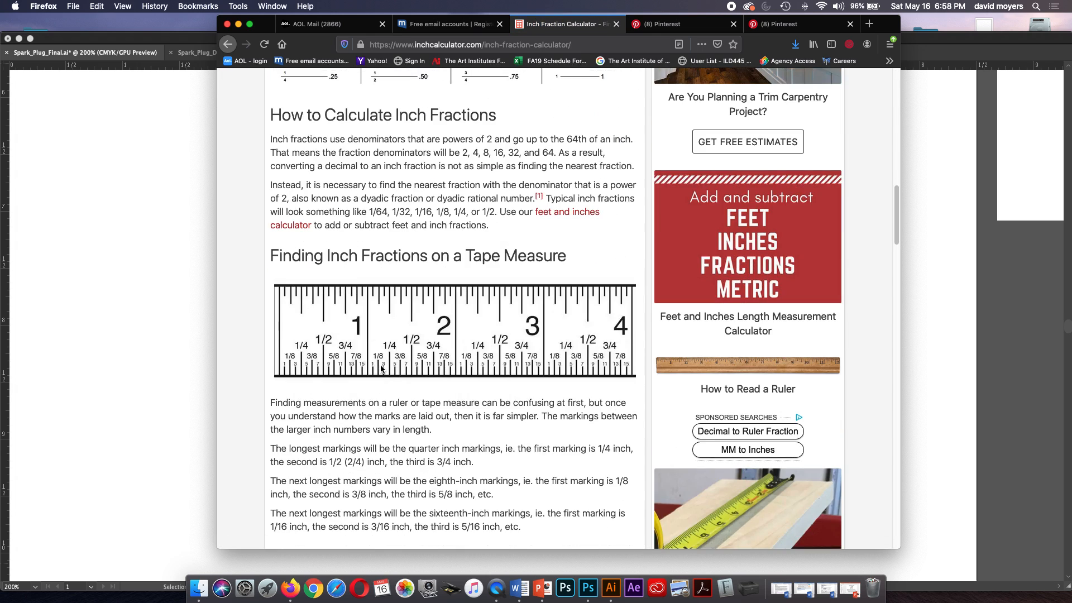
{"action": "scroll", "coordinate": [381, 369], "scroll_direction": "down", "scroll_amount": 3}
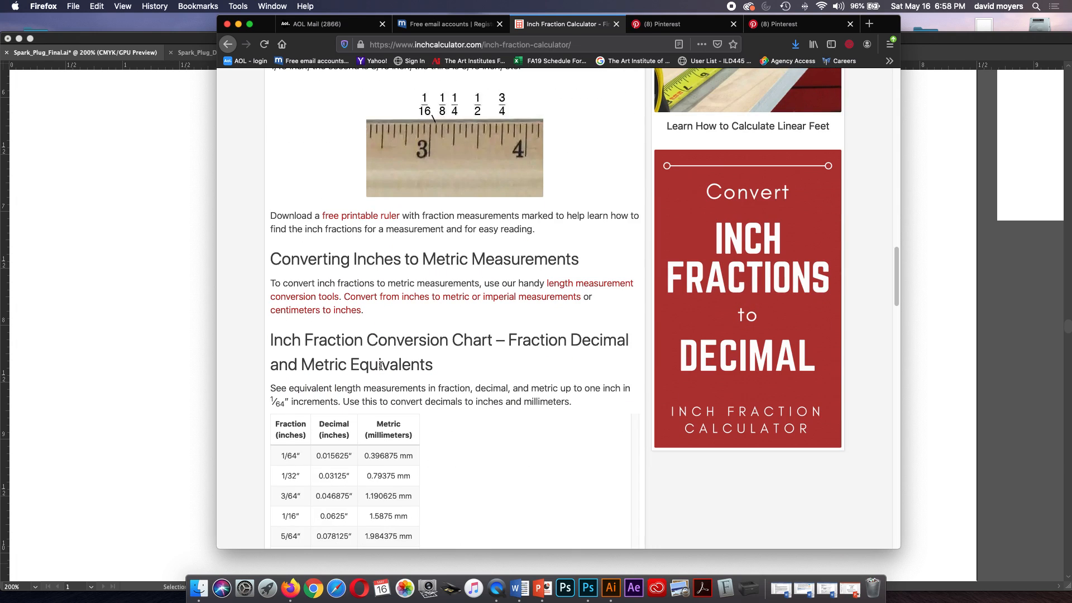
{"action": "scroll", "coordinate": [381, 366], "scroll_direction": "down", "scroll_amount": 2}
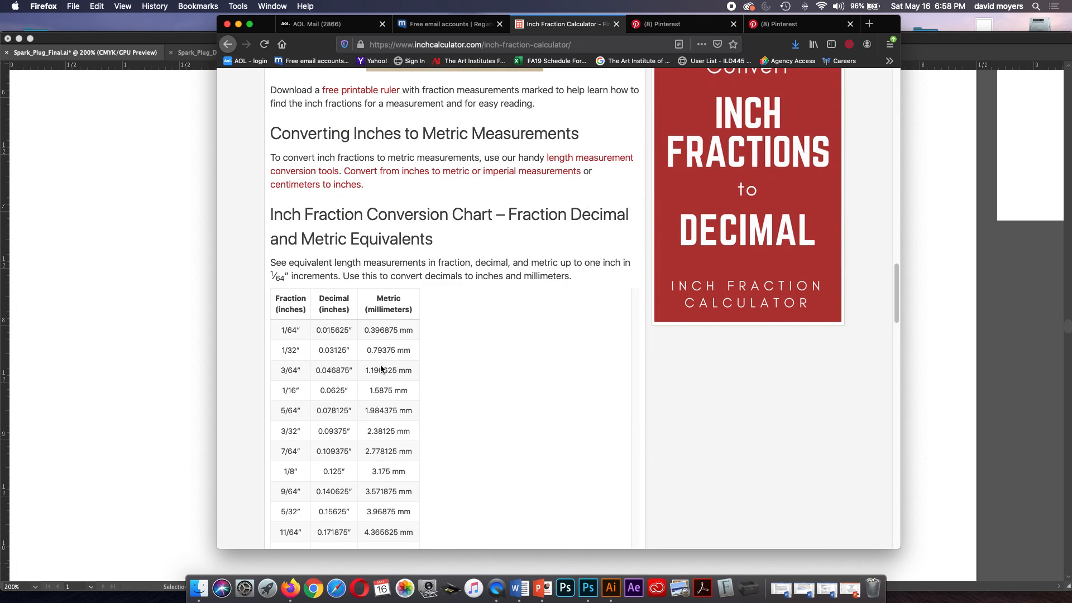
{"action": "scroll", "coordinate": [380, 369], "scroll_direction": "down", "scroll_amount": 4}
{"action": "scroll", "coordinate": [380, 366], "scroll_direction": "up", "scroll_amount": 15}
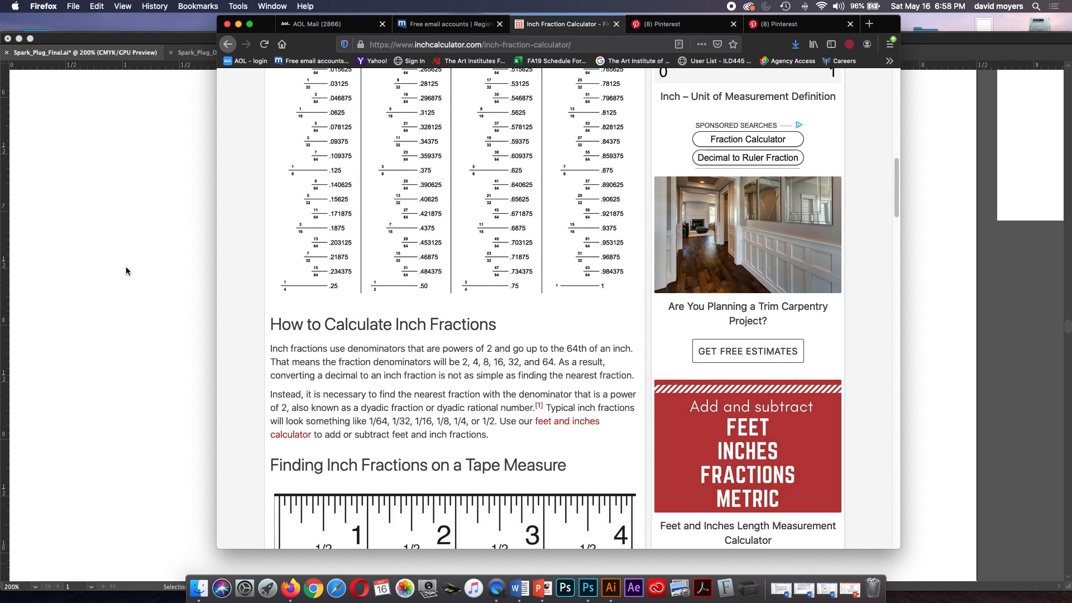
Return to Spark_Plug_Final.ai in Illustrator and delete the vertical arrow line drawn beside the finished spark plug.
{"action": "left_click", "coordinate": [126, 267]}
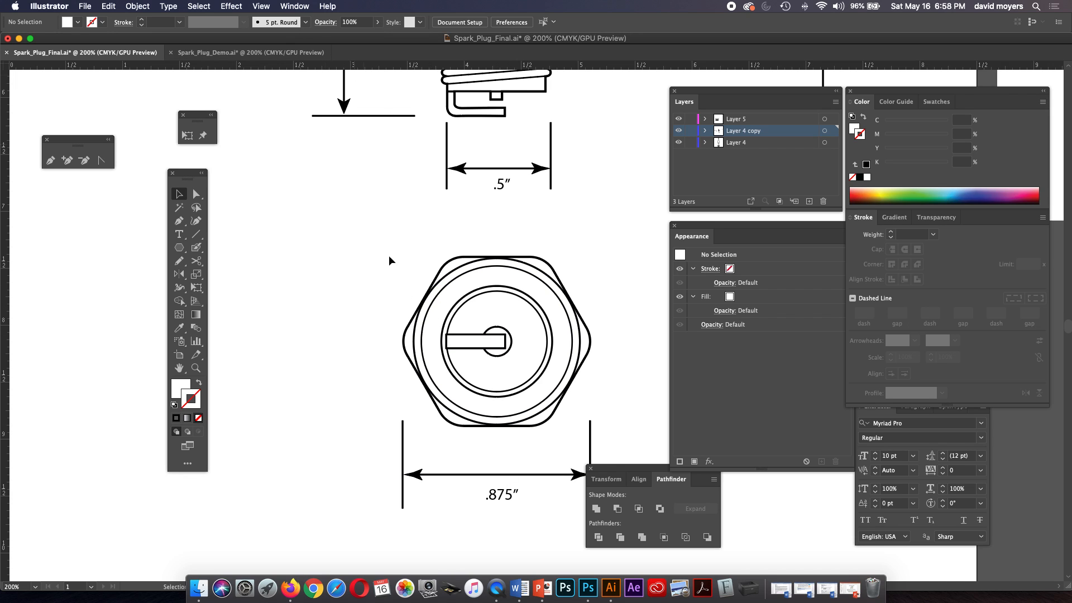
{"action": "key", "text": "a"}
{"action": "key", "text": "super+minus"}
{"action": "key", "text": "super+minus"}
{"action": "key", "text": "super+minus"}
{"action": "key", "text": "space"}
{"action": "left_click_drag", "start_coordinate": [608, 174], "coordinate": [562, 223]}
{"action": "mouse_move", "coordinate": [566, 125]}
{"action": "left_mouse_down"}
{"action": "mouse_move", "coordinate": [581, 343]}
{"action": "mouse_move", "coordinate": [598, 347]}
{"action": "left_mouse_up"}
{"action": "key", "text": "Delete"}
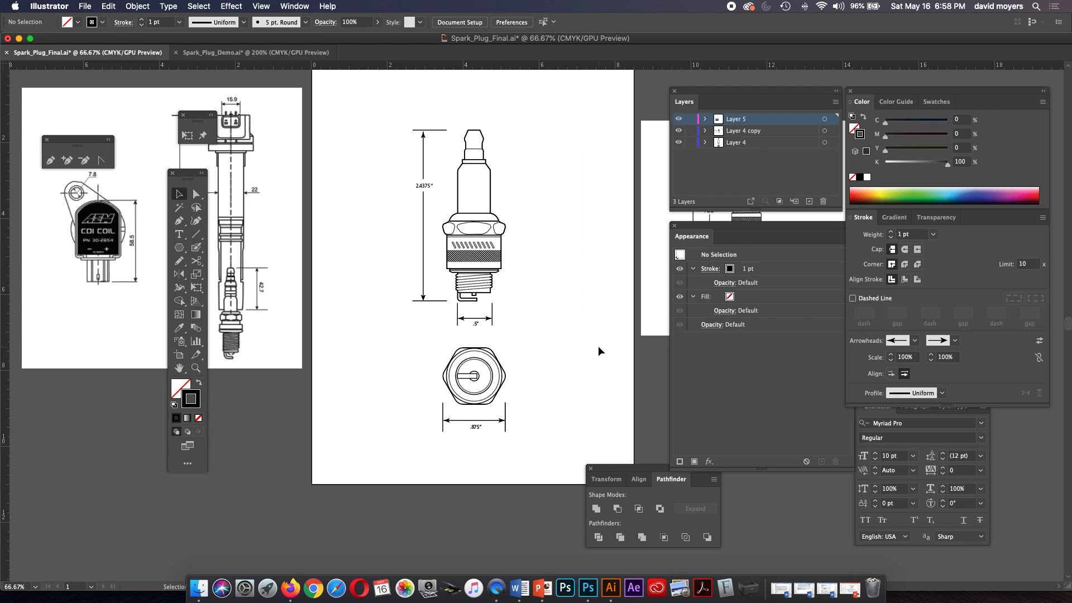